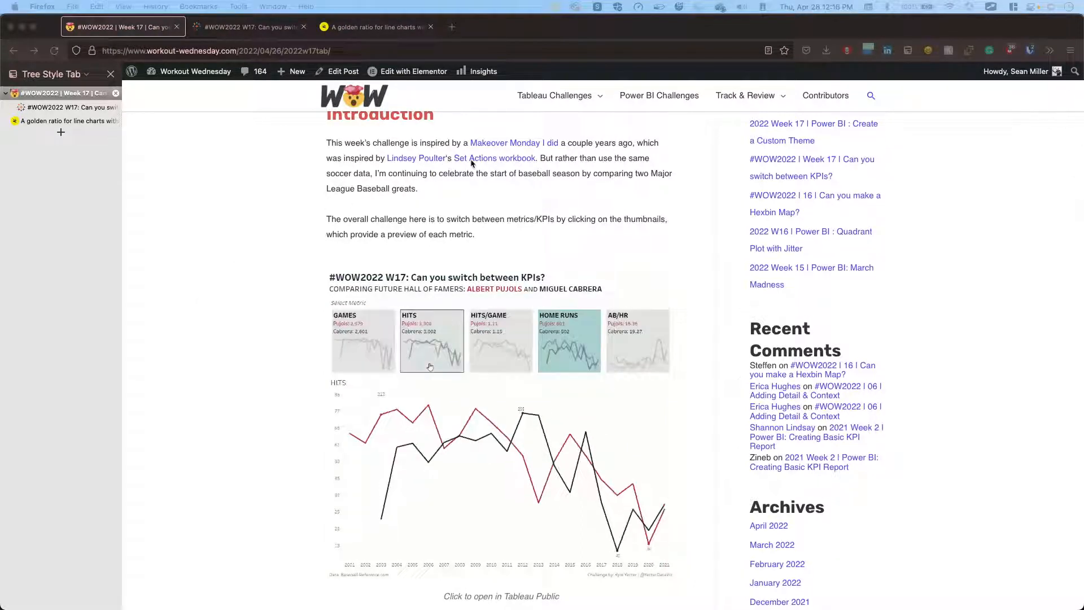
# Review the introduction and animated dashboard preview on the #WOW2022 Week 17 challenge page.
pyautogui.click(305, 192)
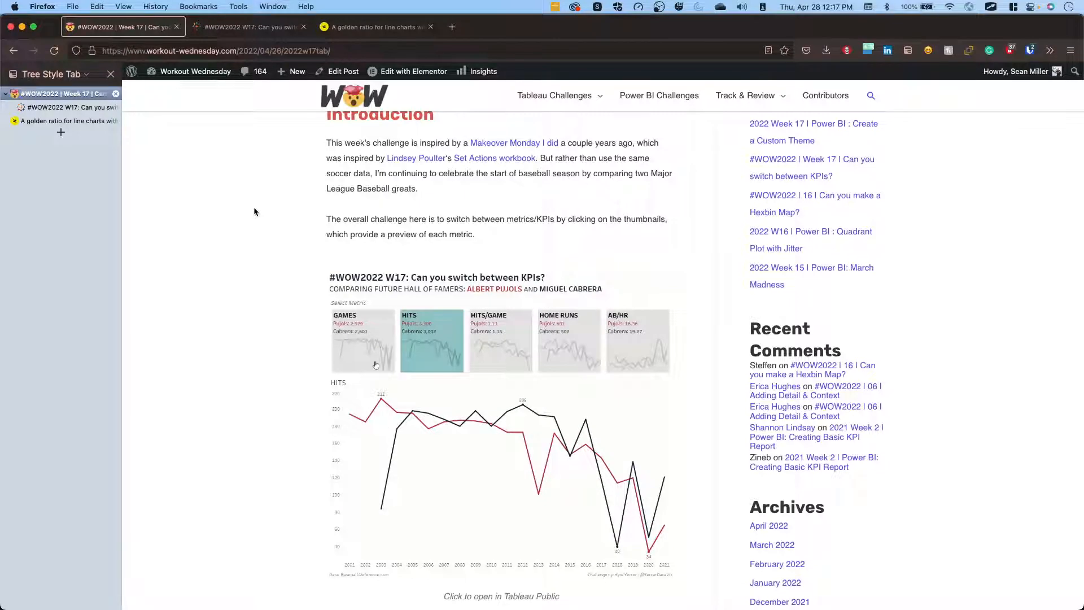
pyautogui.scroll(-2, 254, 212)
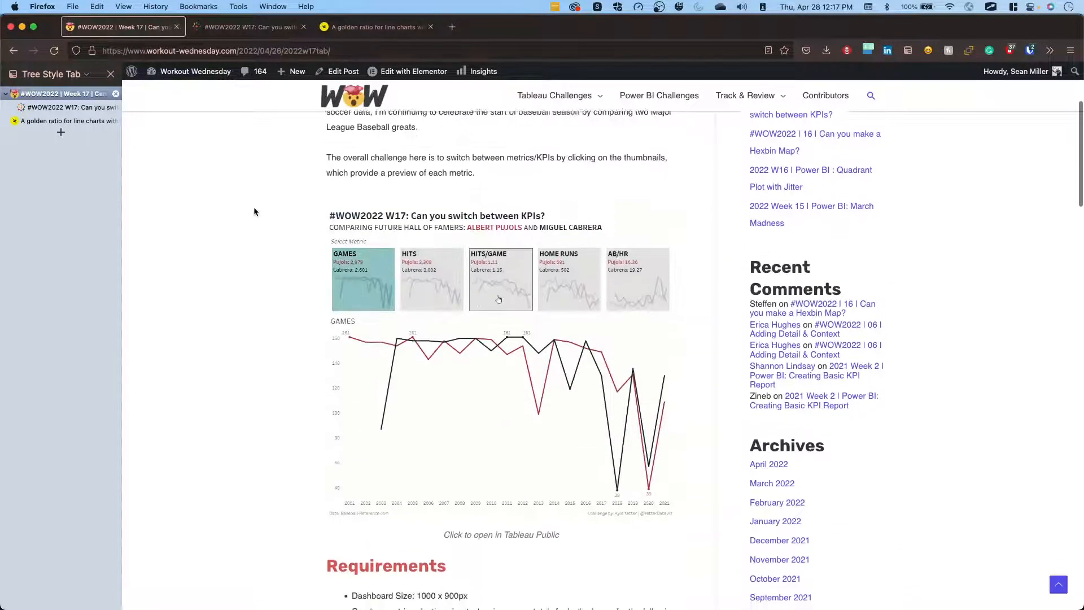
pyautogui.scroll(-2, 254, 212)
pyautogui.scroll(3, 254, 212)
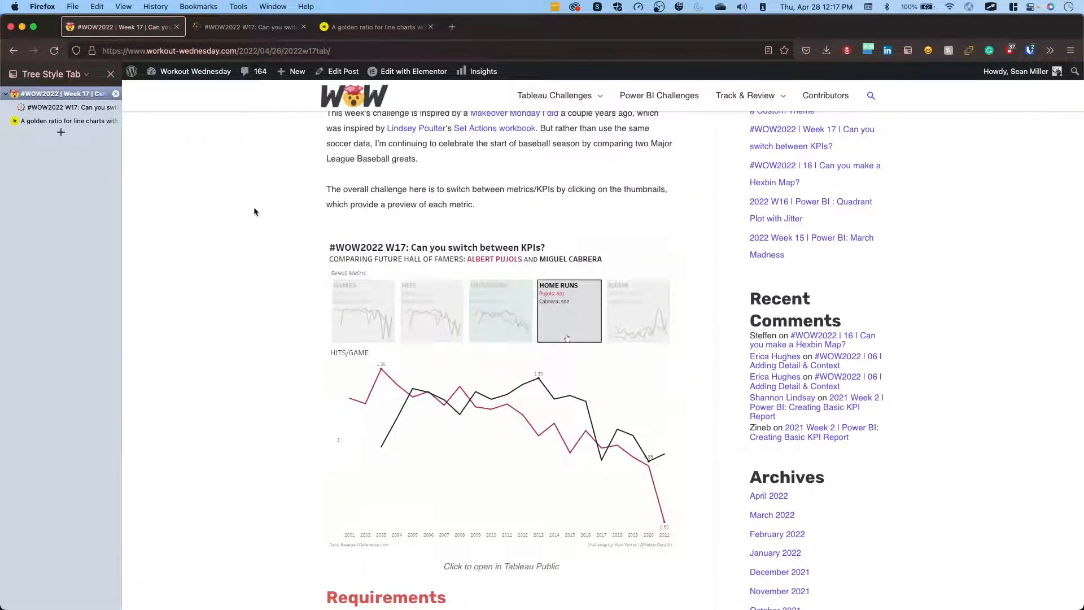
pyautogui.scroll(1, 254, 212)
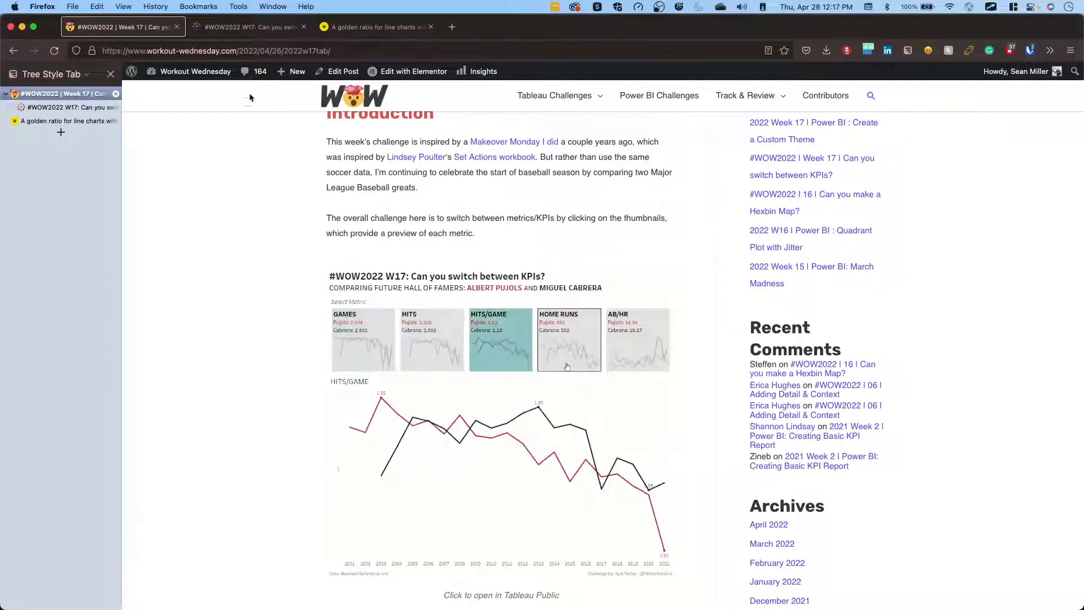
# View the published Tableau Public dashboard and switch its line chart through Games, Hits, Hits/Game, Home Runs and AB/HR.
pyautogui.hotkey('ctrl', 'Tab')
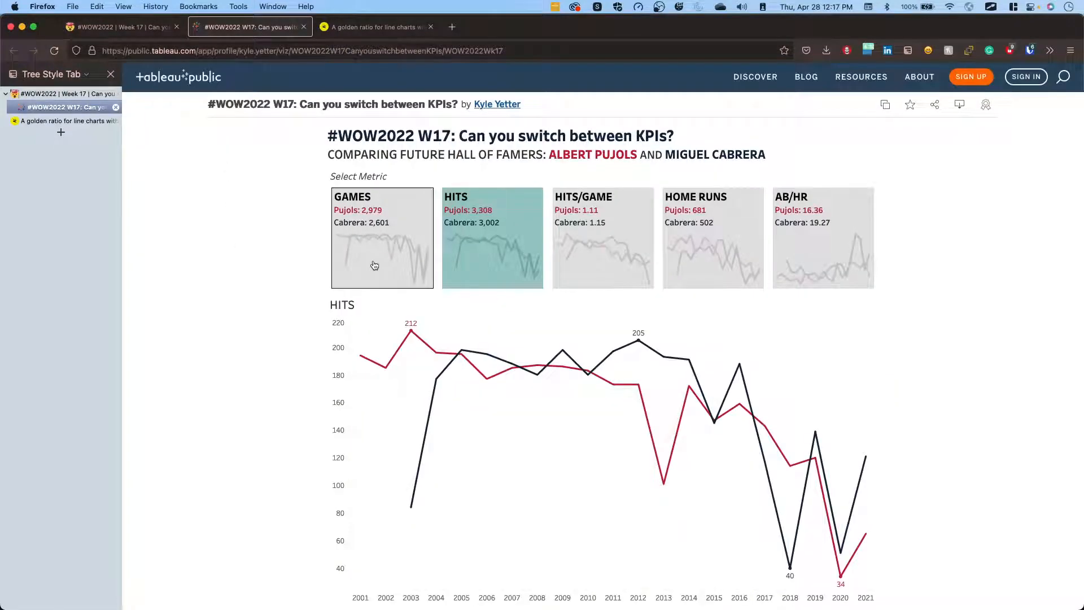
pyautogui.scroll(-2, 224, 305)
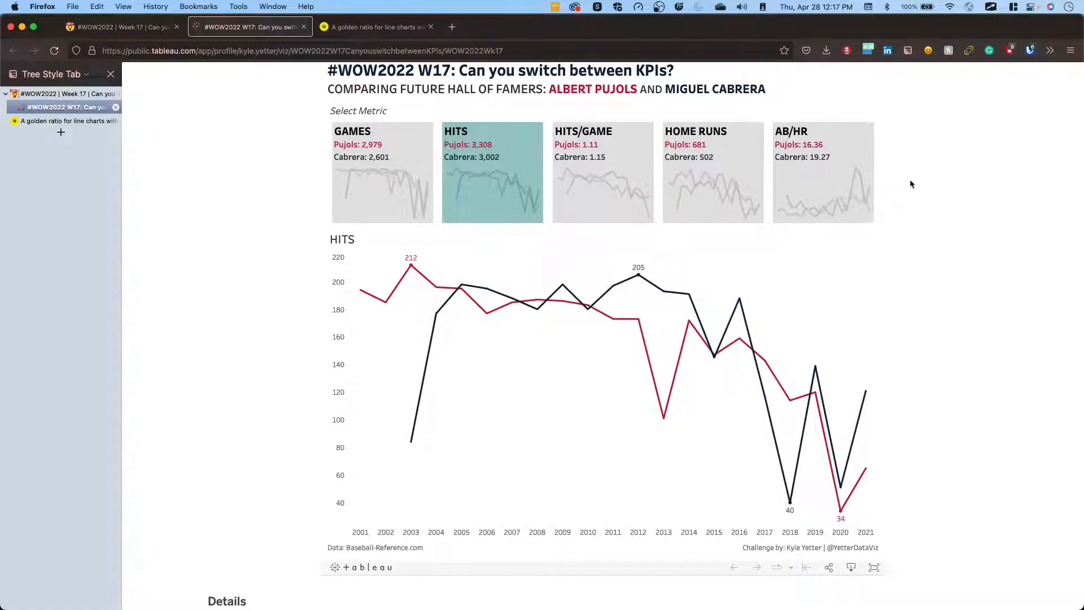
pyautogui.click(374, 217)
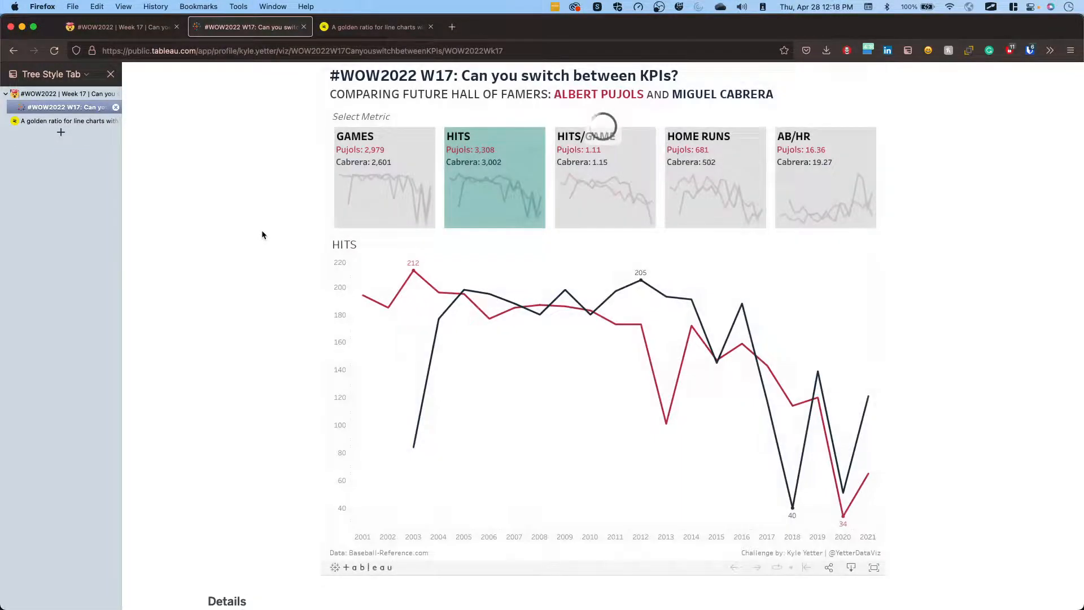
pyautogui.click(364, 198)
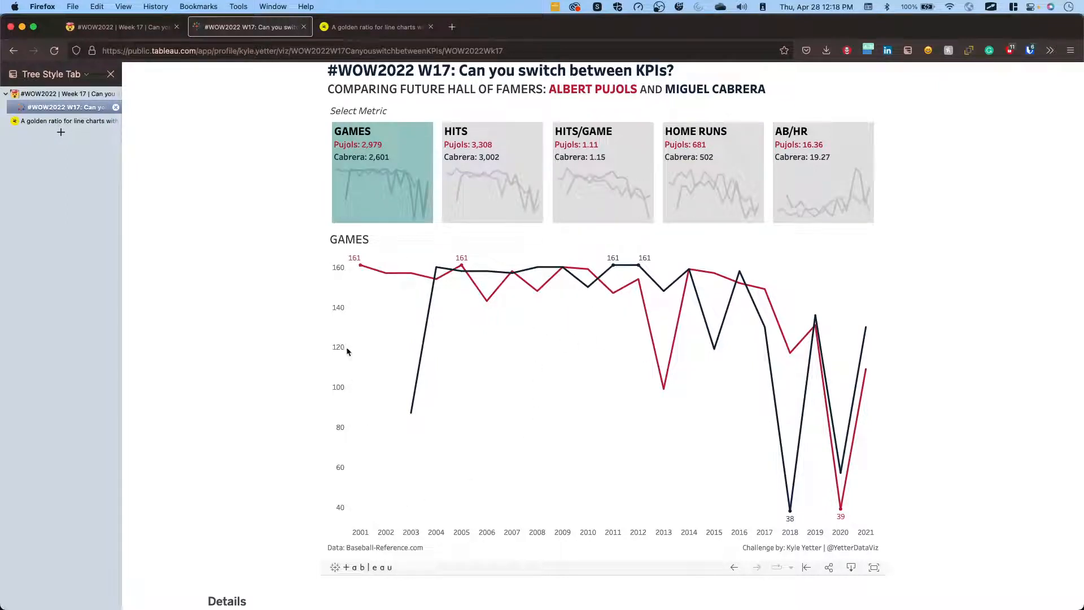
pyautogui.click(511, 140)
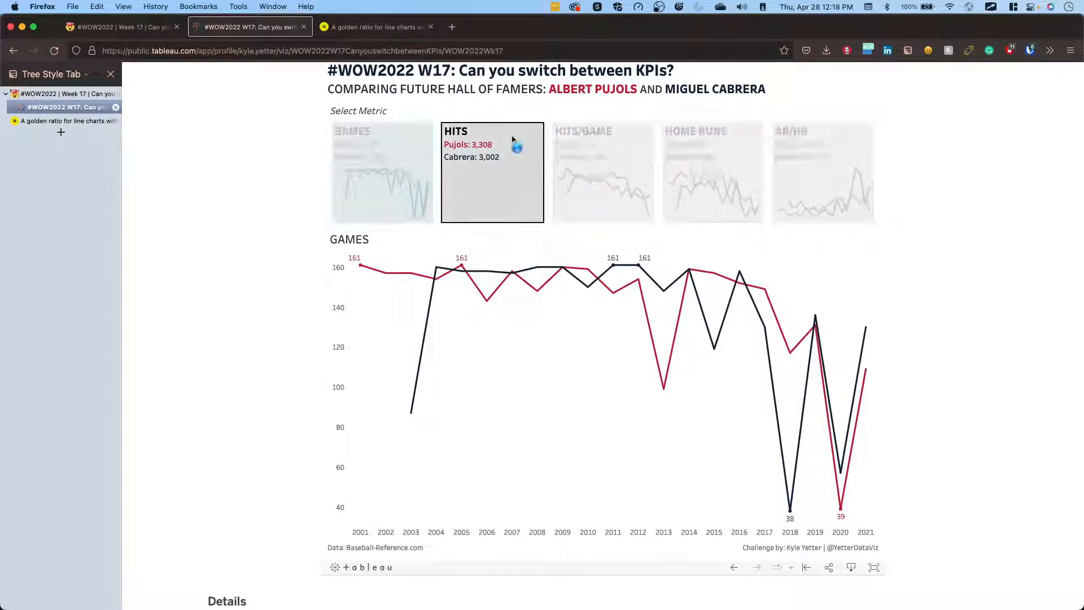
pyautogui.click(619, 150)
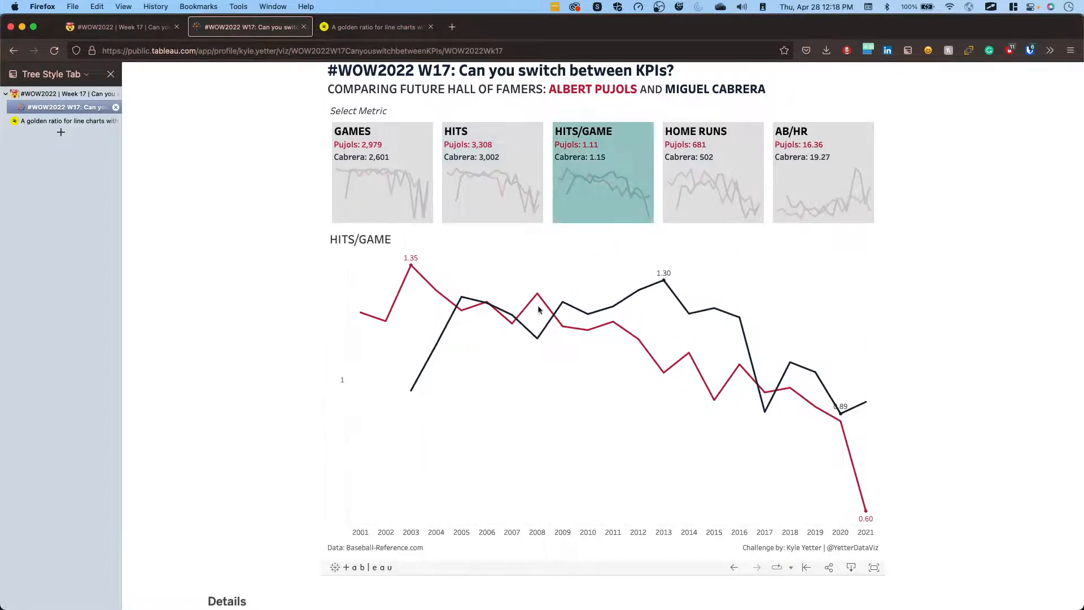
pyautogui.click(736, 162)
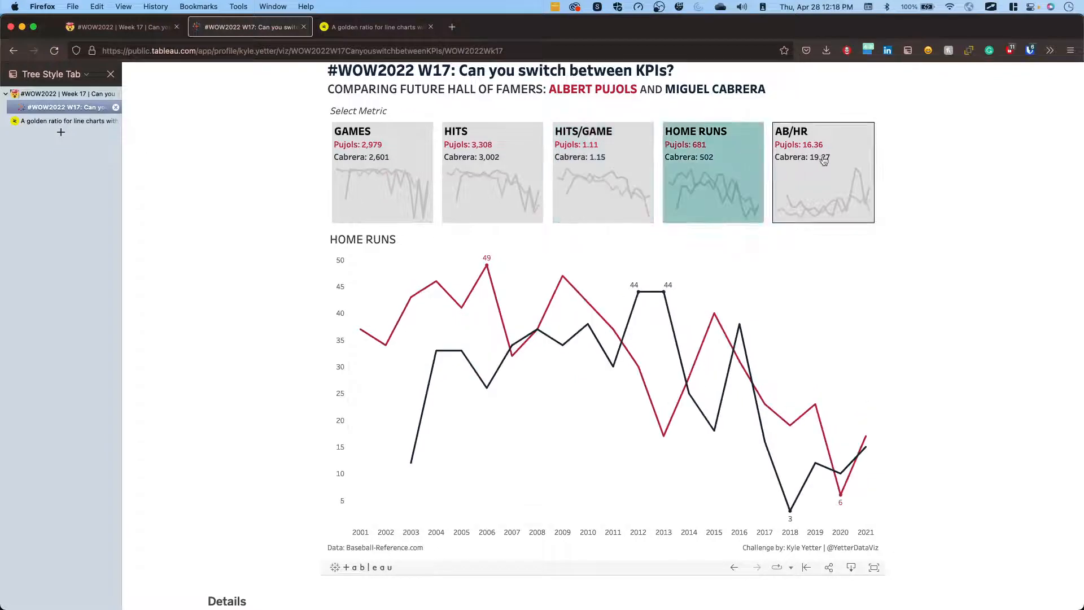
pyautogui.click(851, 150)
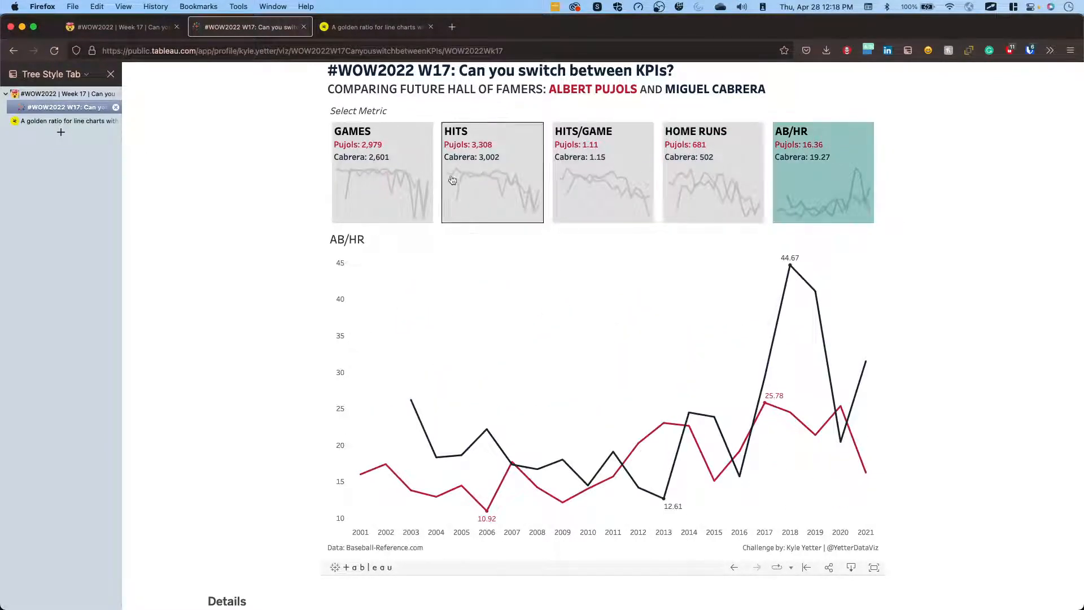
# Switch the published dashboard's chart back to Hits/Game and then to Home Runs to compare the thumbnail highlighting.
pyautogui.click(615, 160)
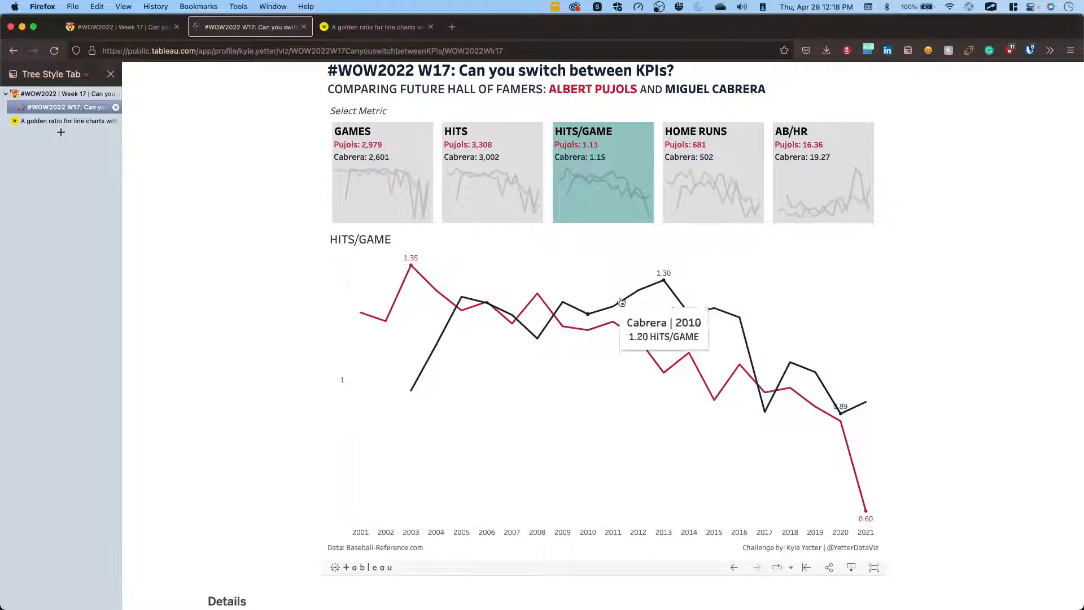
pyautogui.click(684, 187)
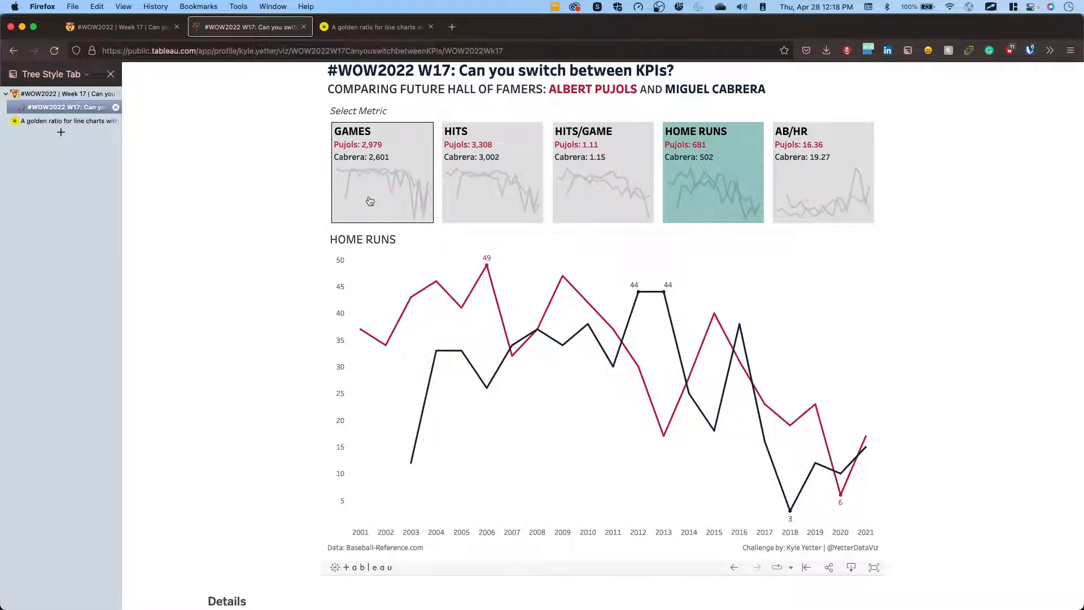
pyautogui.scroll(1, 244, 284)
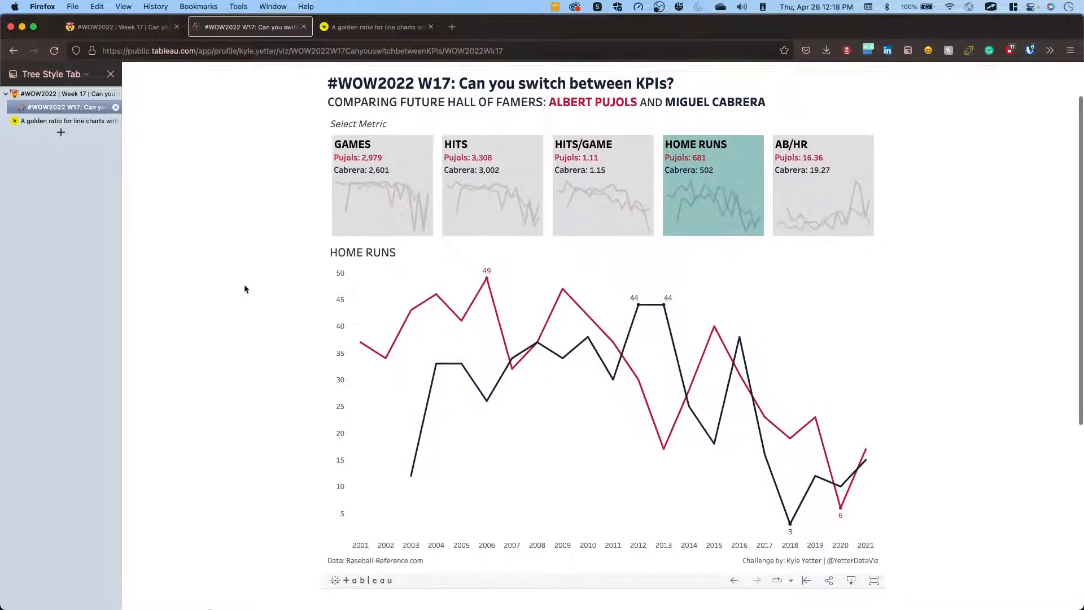
# Switch to Tableau Desktop, connect to the Excel workbook Pujols_Cabrera.xlsx in Downloads and look over its data columns.
pyautogui.hotkey('ctrl', 'Right')
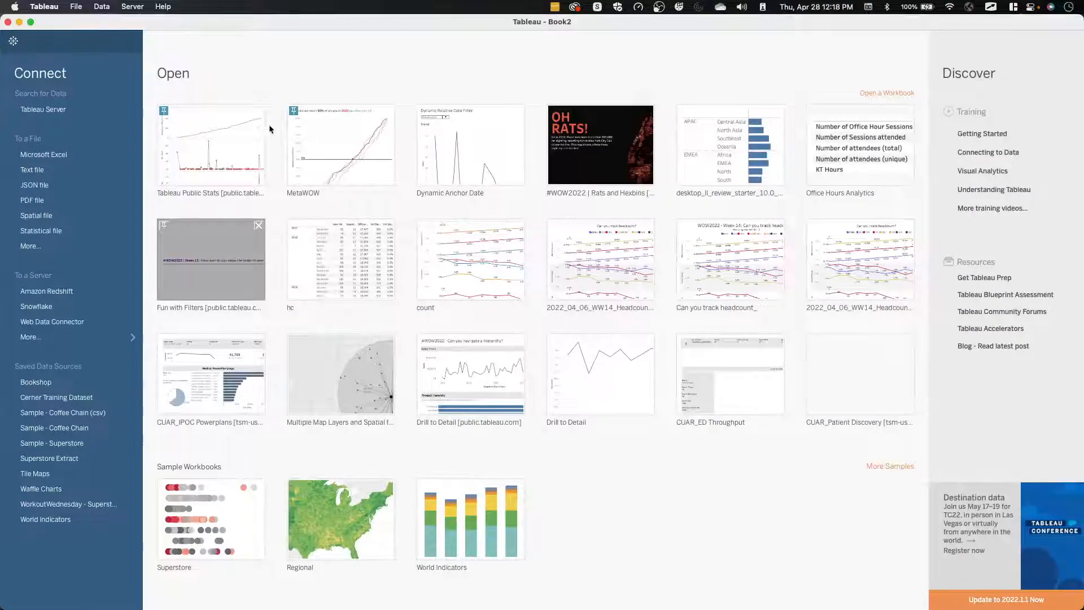
pyautogui.click(57, 154)
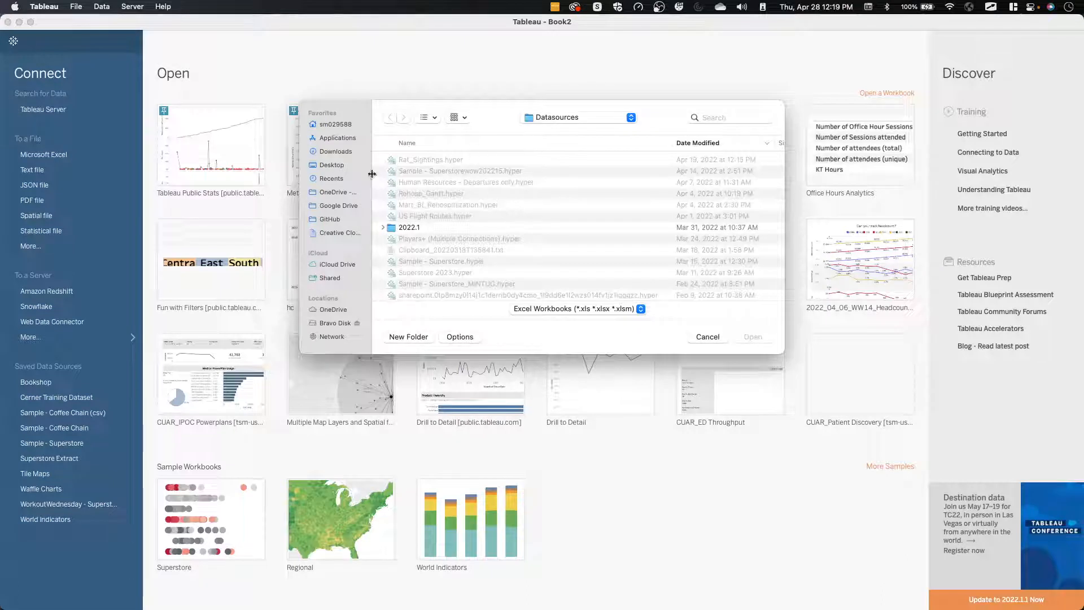
pyautogui.click(335, 156)
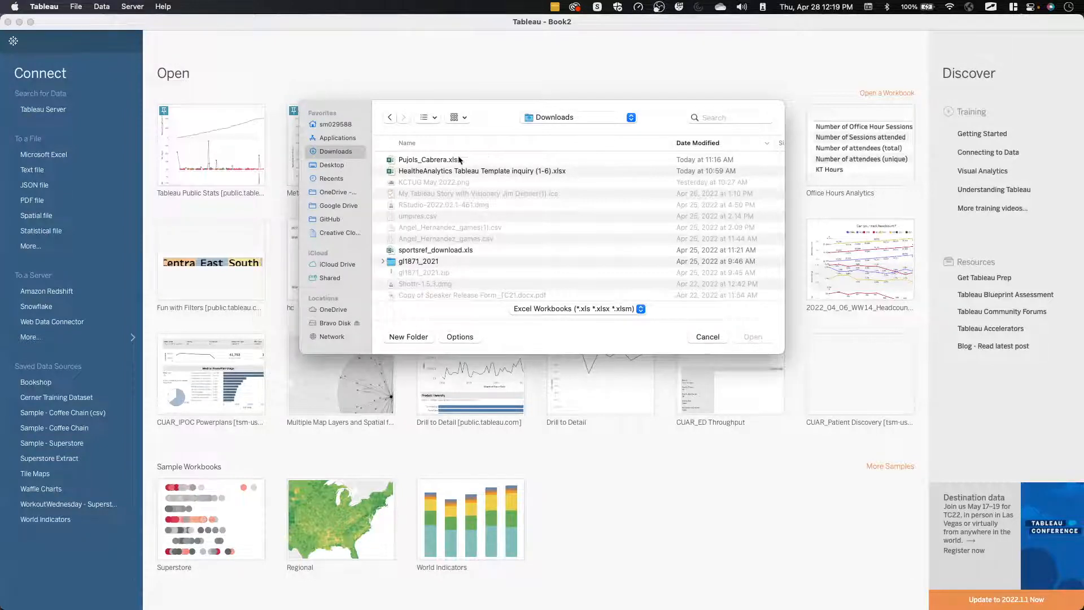
pyautogui.doubleClick(429, 160)
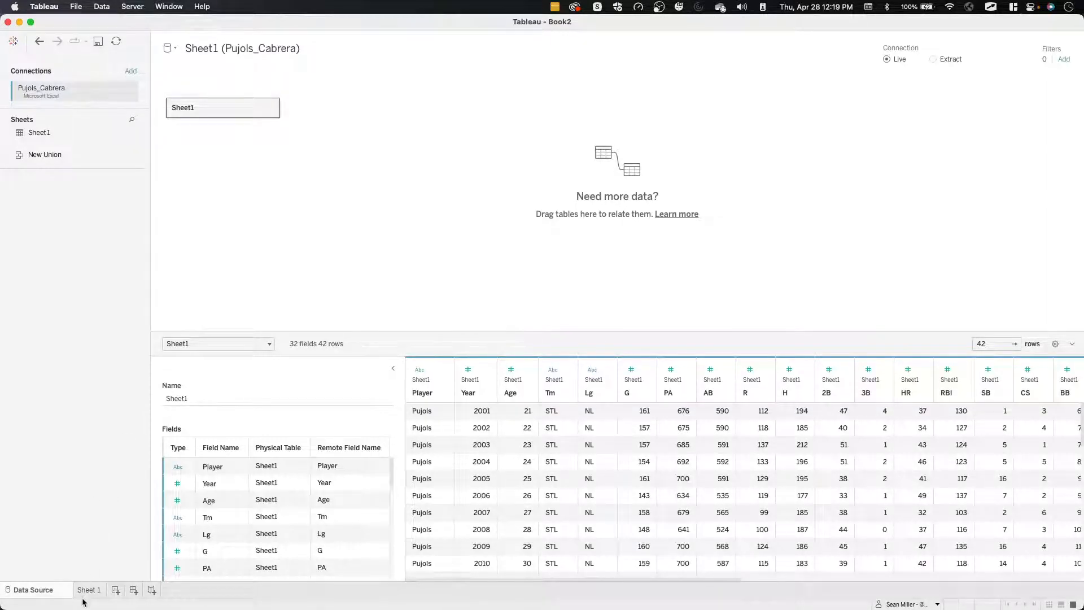
pyautogui.hscroll(10, 772, 470)
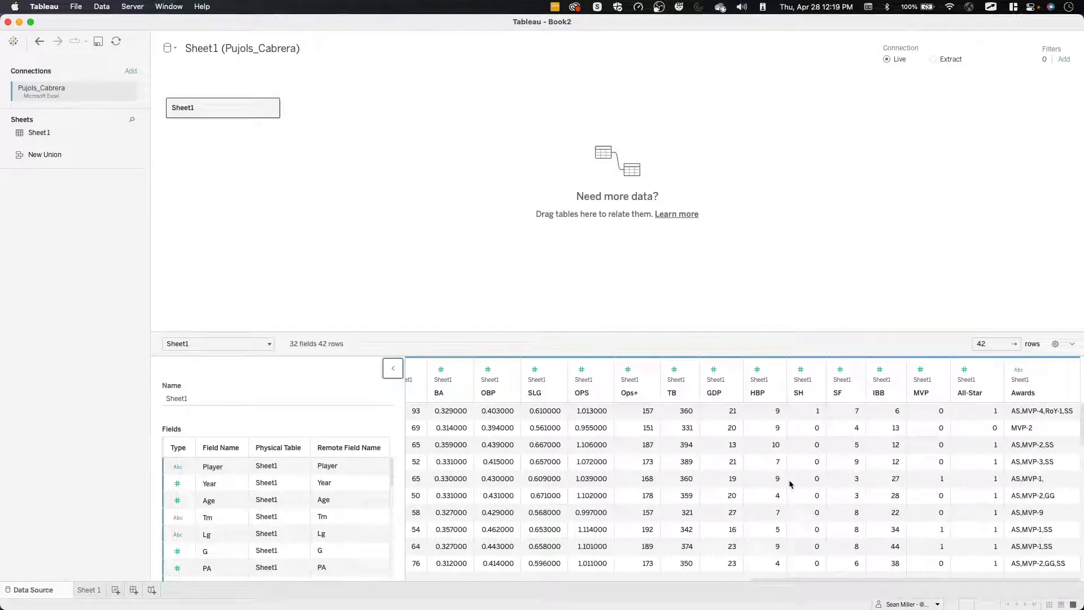
pyautogui.hscroll(-5, 790, 484)
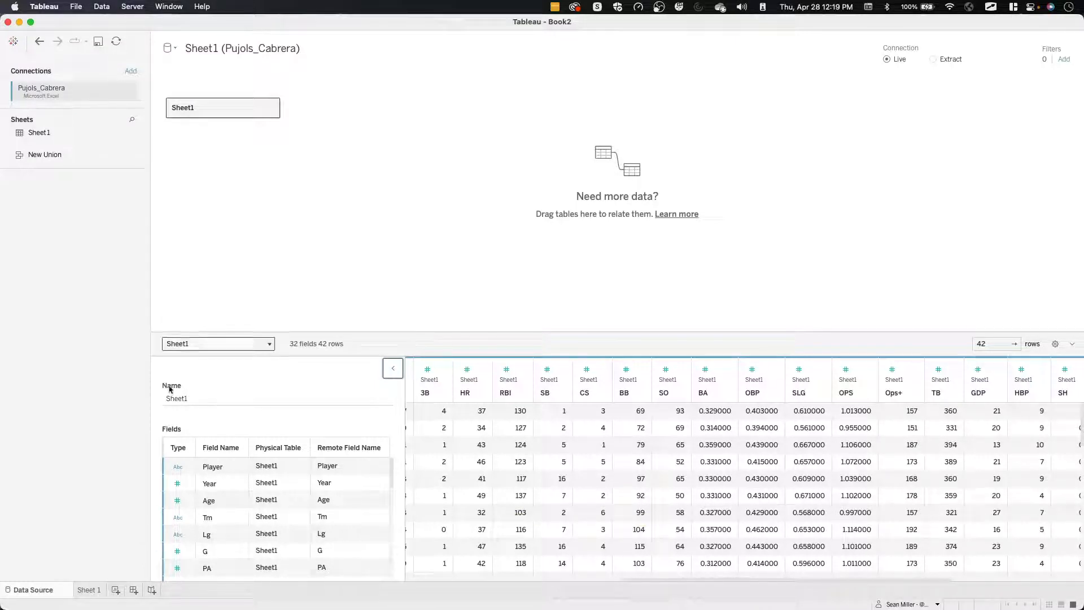
# On Sheet 1, colour the marks by Player and open the colour assignments for editing.
pyautogui.click(94, 589)
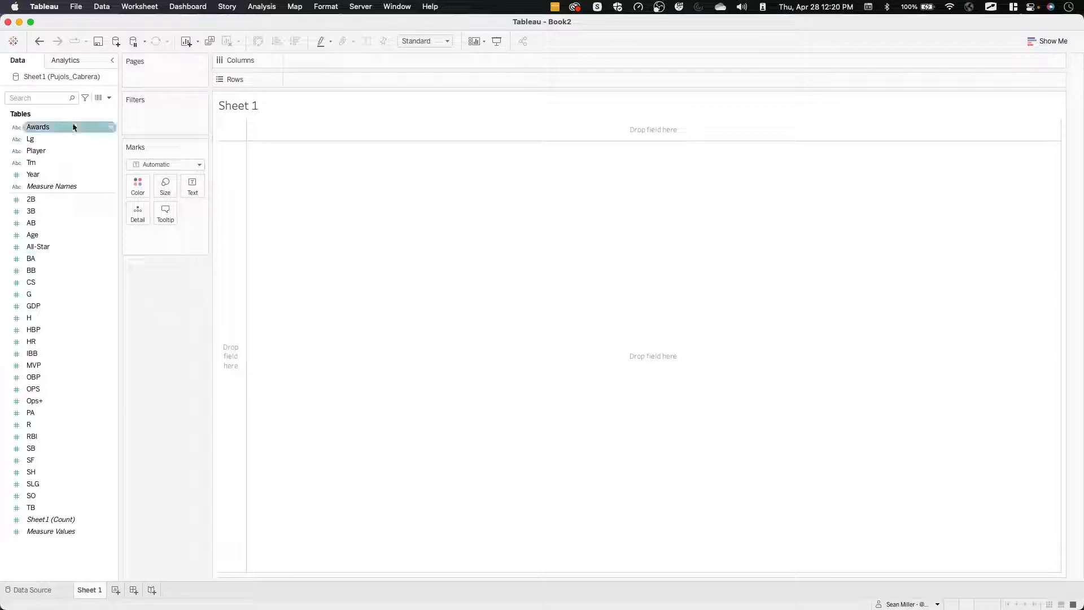
pyautogui.moveTo(64, 153); pyautogui.dragTo(139, 185)
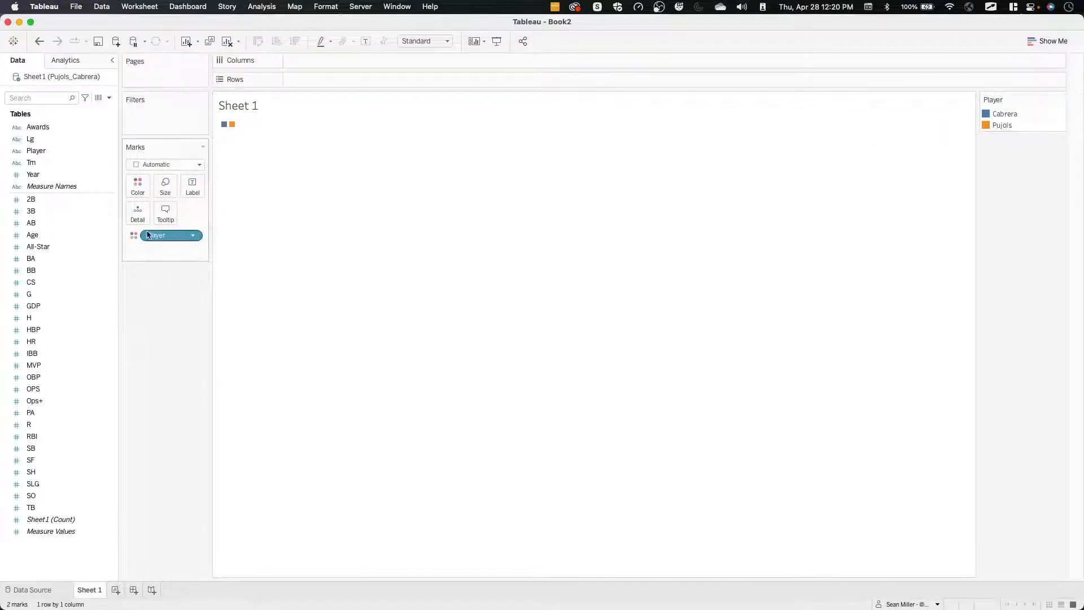
pyautogui.click(137, 185)
pyautogui.click(171, 222)
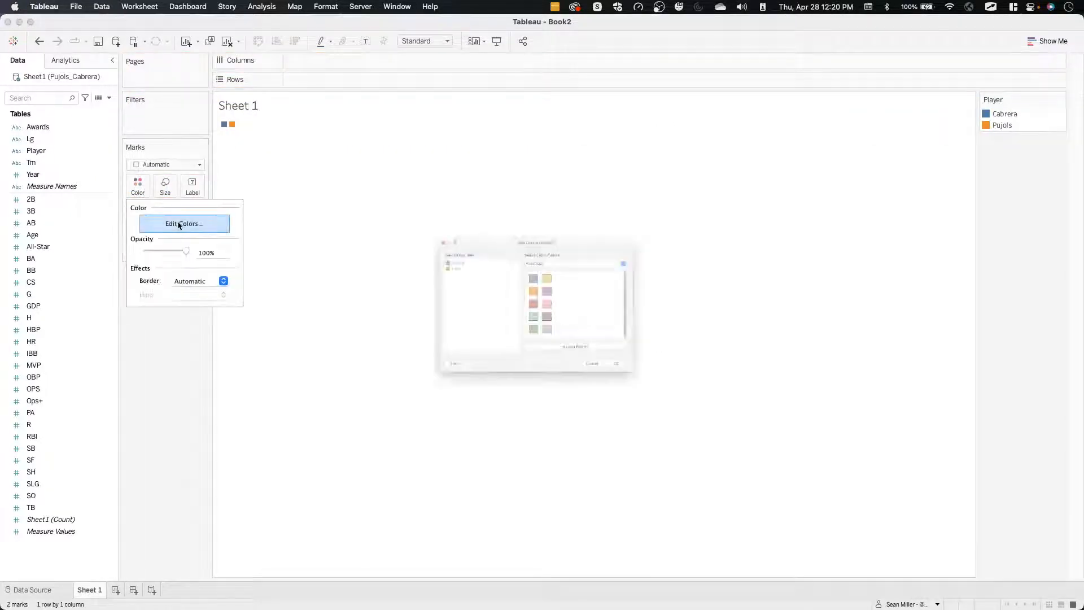
# Switch to Firefox, check the challenge page's requirements and preview for the player colours, and return to Tableau's colour editor.
pyautogui.hotkey('ctrl', 'Left')
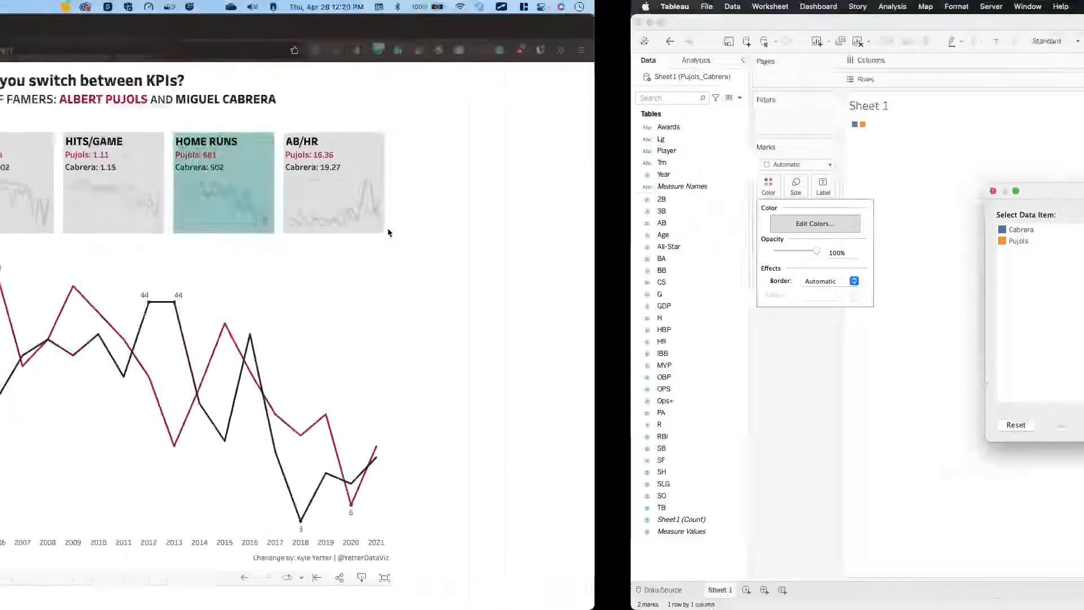
pyautogui.click(118, 34)
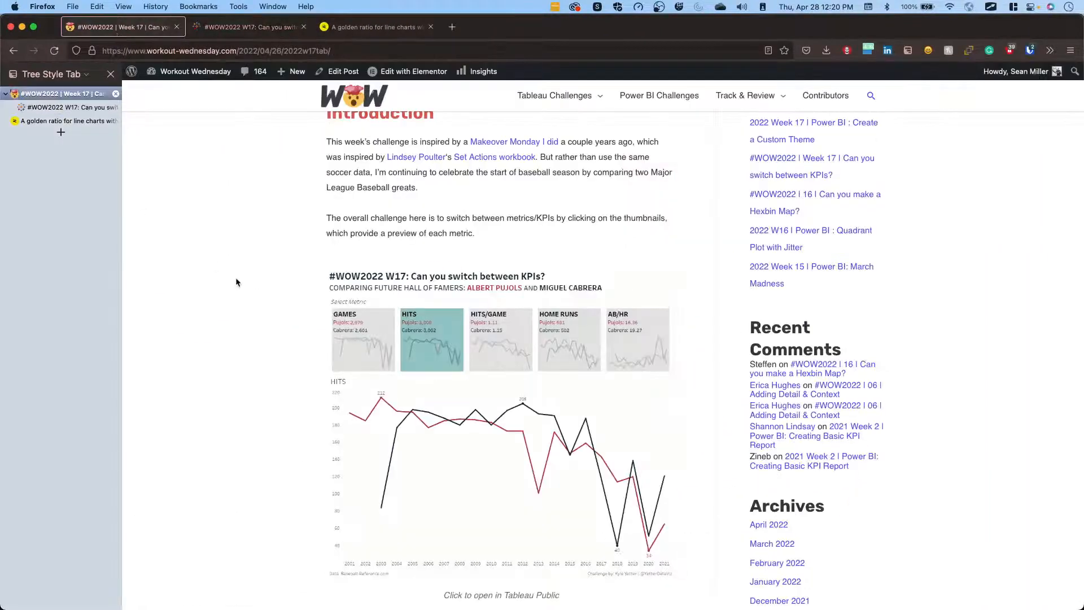
pyautogui.scroll(-6, 236, 277)
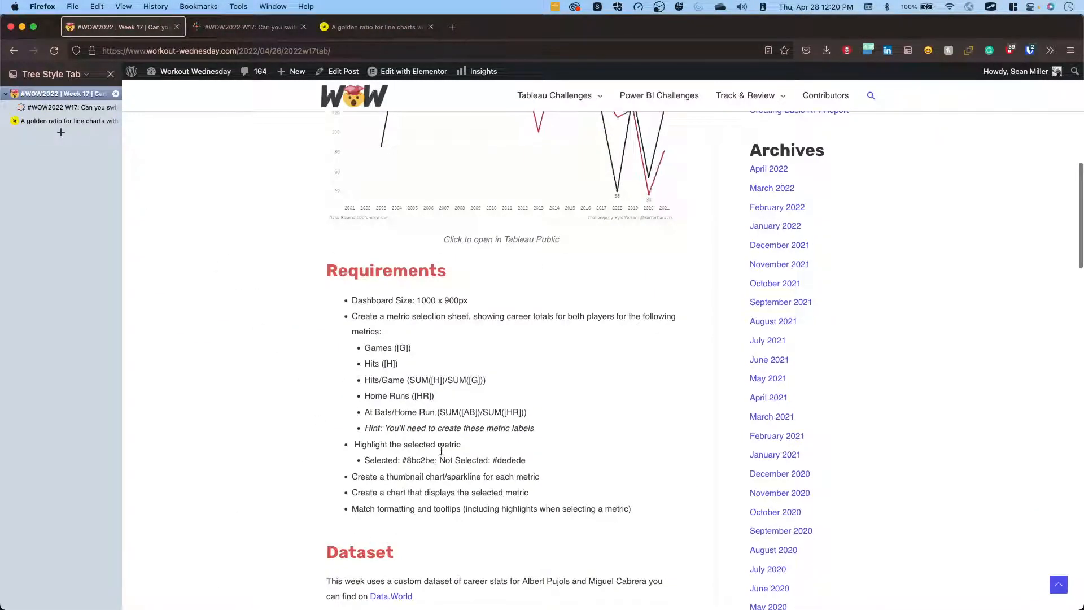
pyautogui.moveTo(435, 460); pyautogui.dragTo(407, 460)
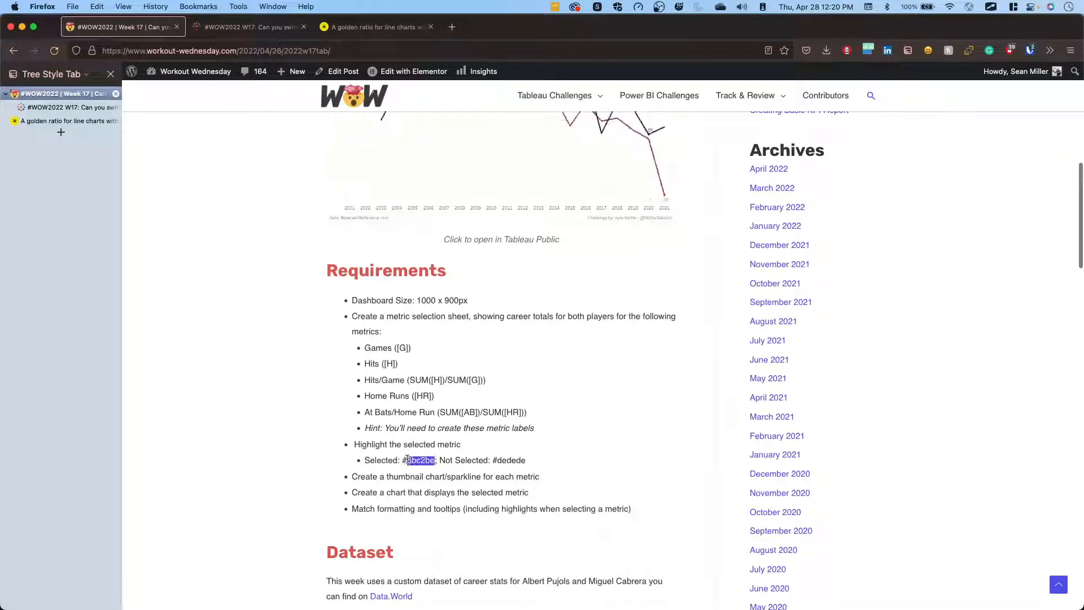
pyautogui.click(331, 444)
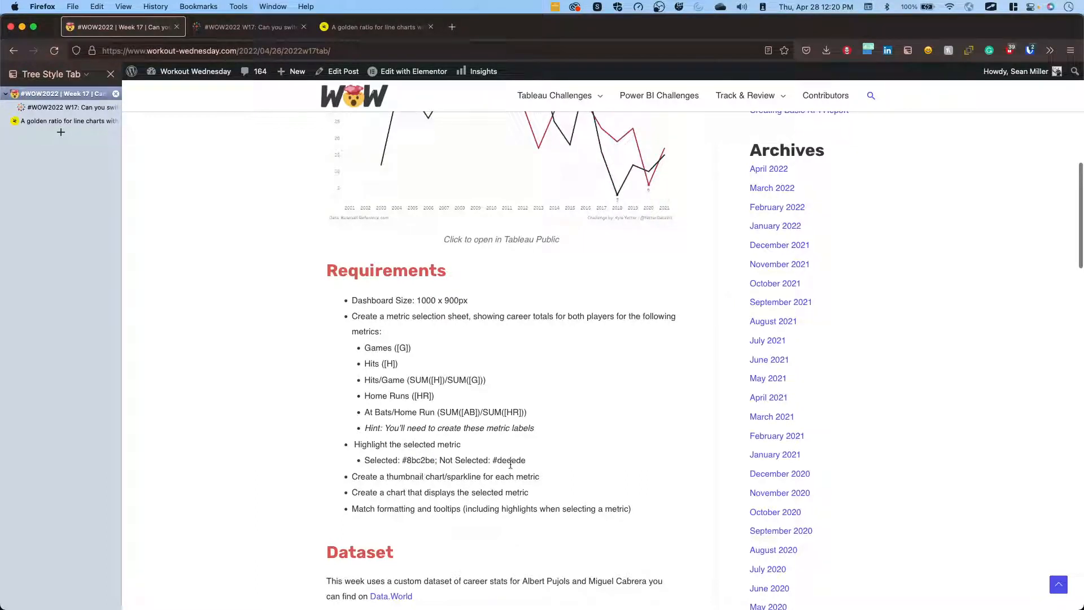
pyautogui.scroll(-2, 399, 438)
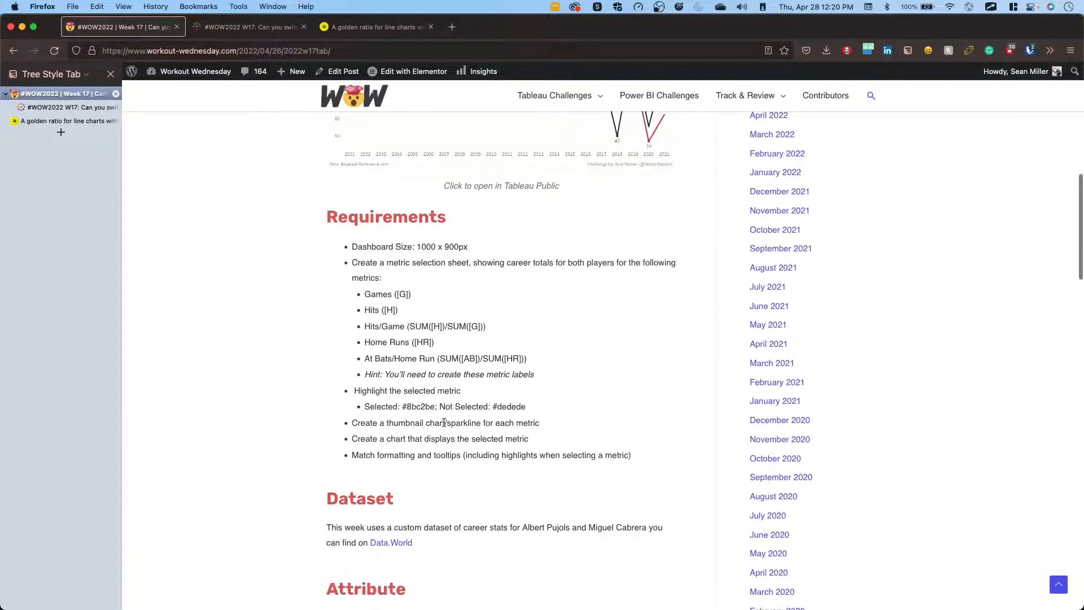
pyautogui.scroll(8, 444, 422)
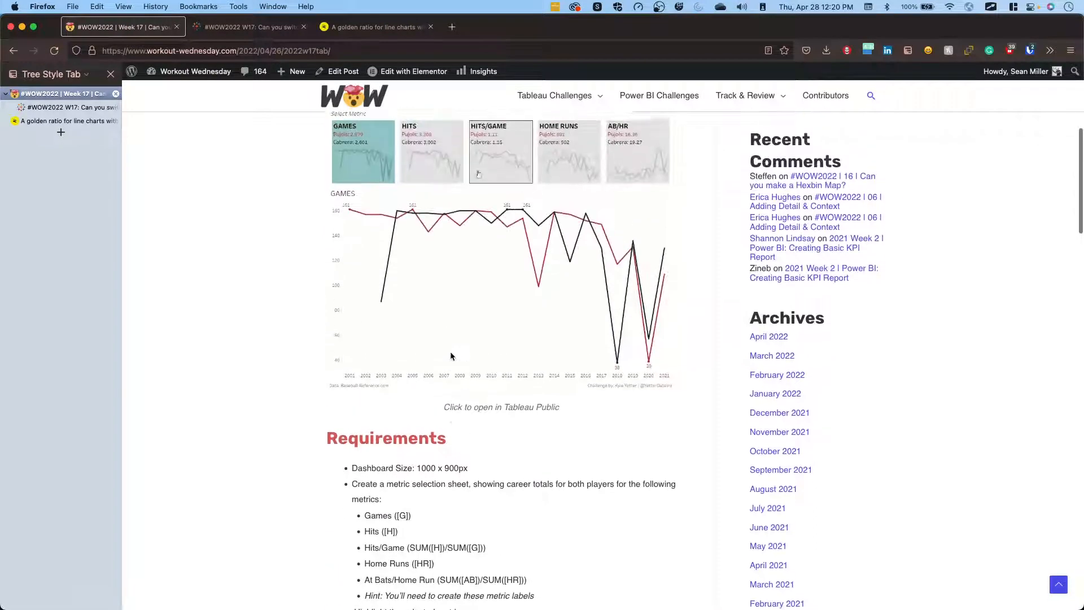
pyautogui.scroll(2, 395, 282)
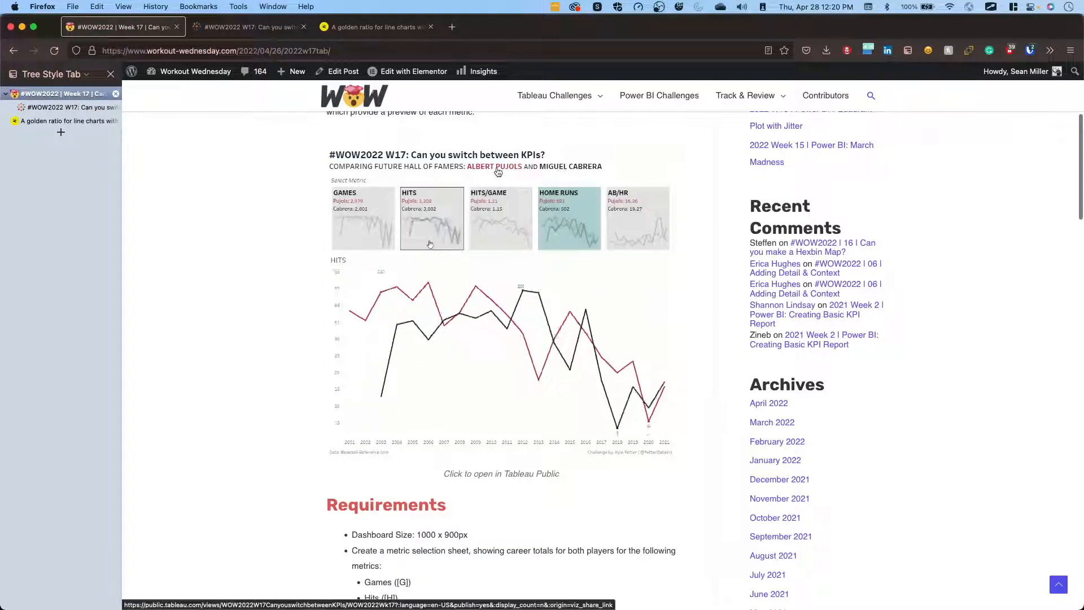
pyautogui.hscroll(2, 498, 172)
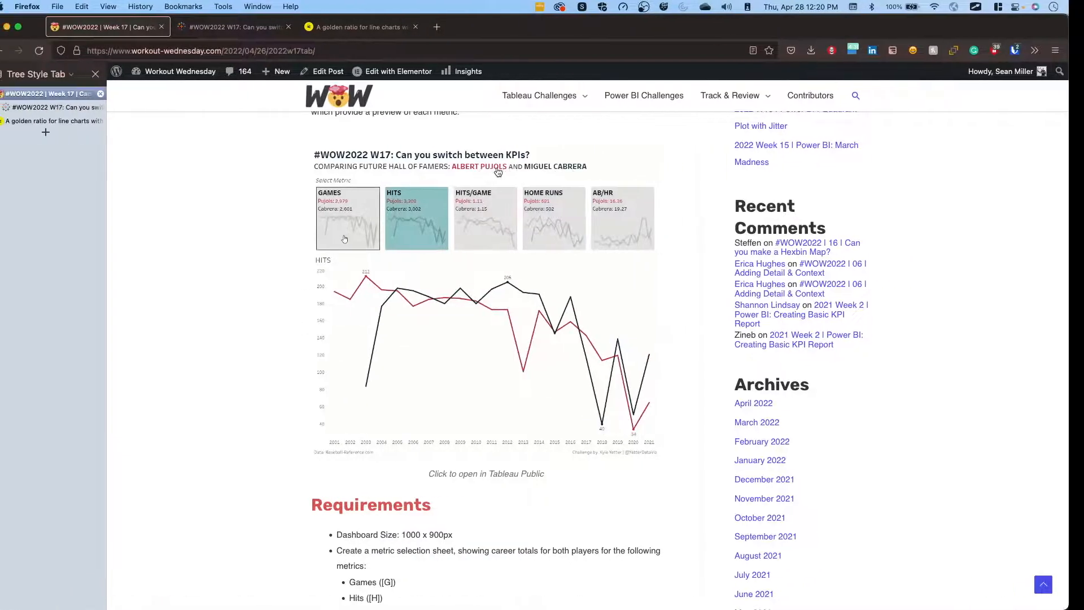
pyautogui.hotkey('ctrl', 'Right')
pyautogui.hotkey('ctrl', 'Left')
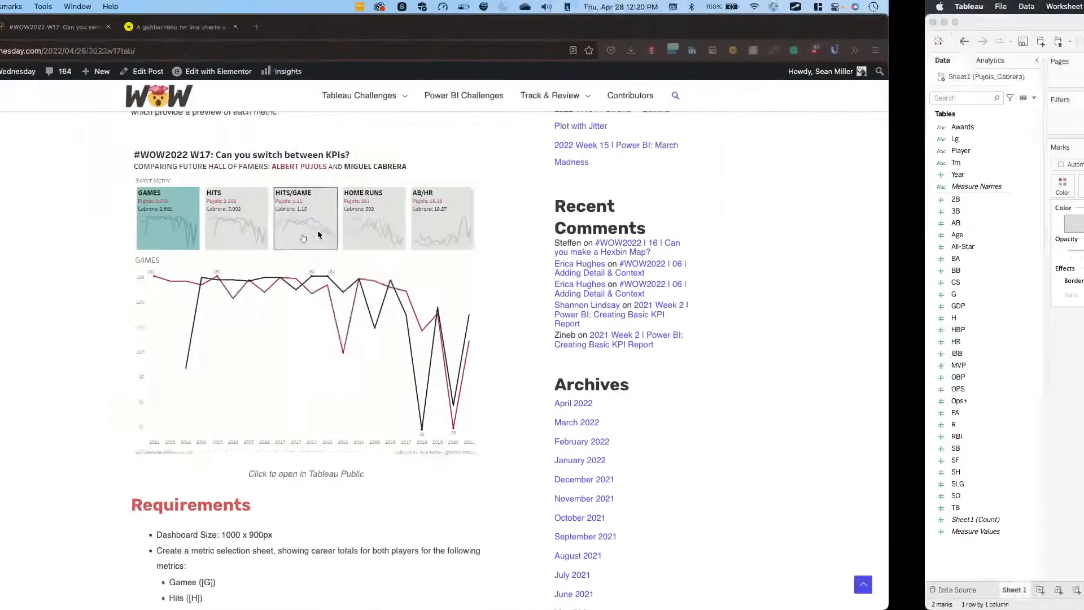
pyautogui.hotkey('ctrl', 'Right')
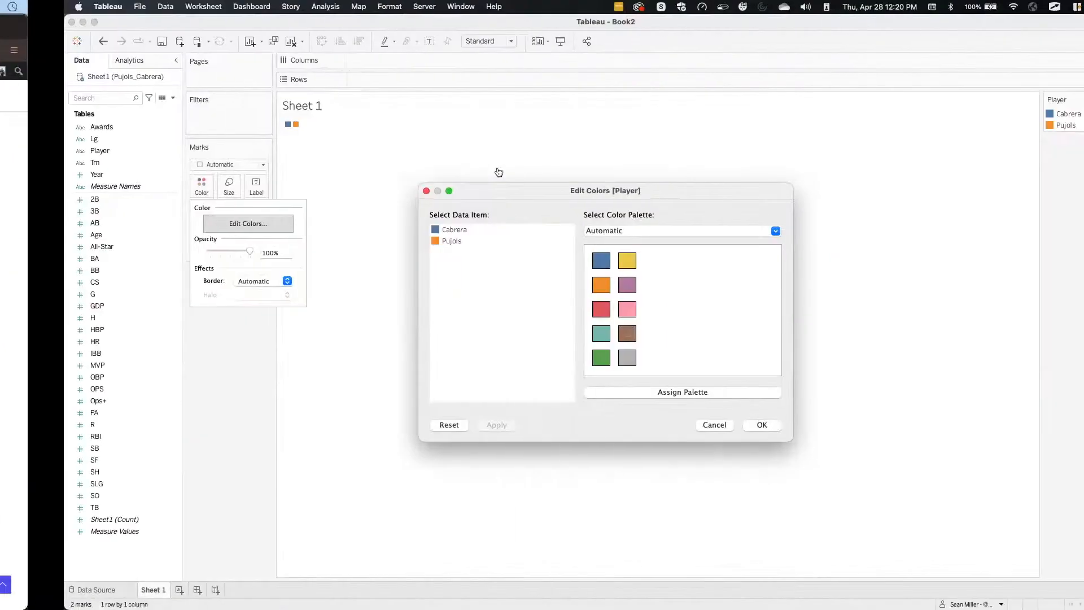
# Assign the saved custom crimson red colour to Pujols in the player colour assignments.
pyautogui.click(374, 244)
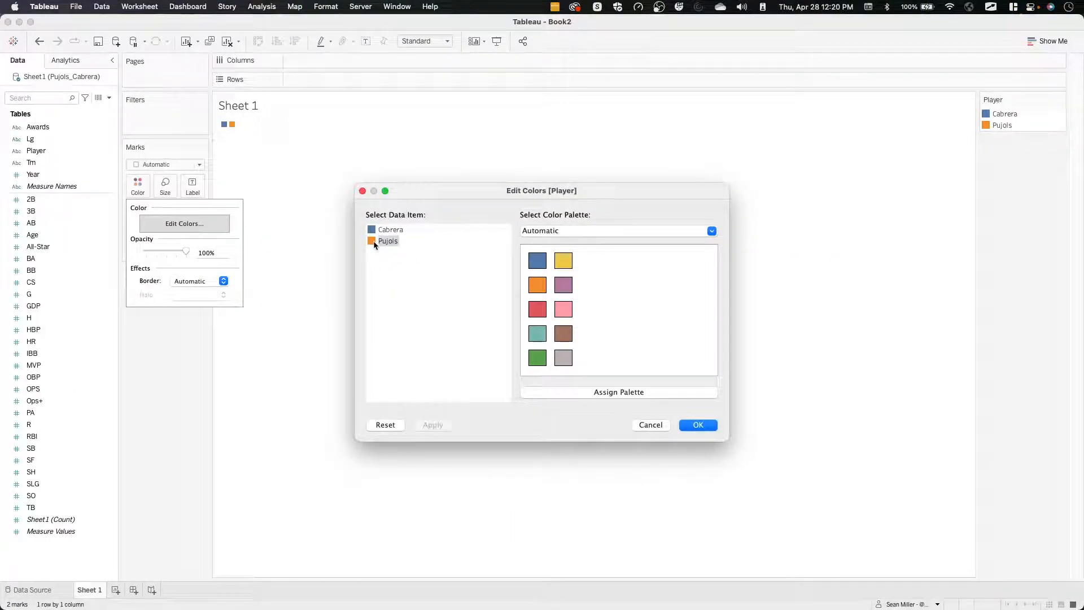
pyautogui.click(572, 234)
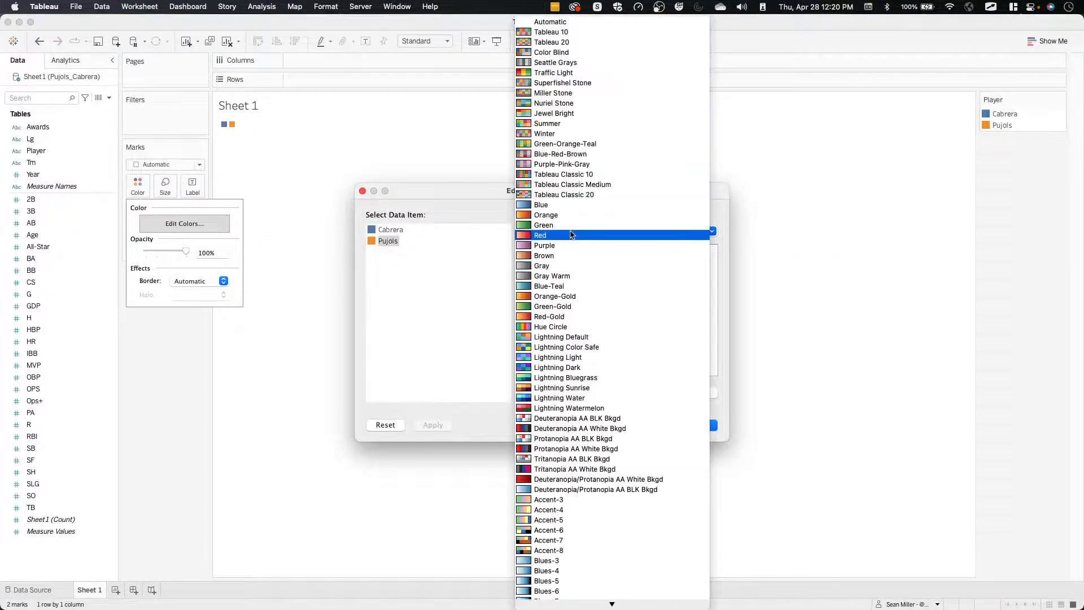
pyautogui.click(467, 267)
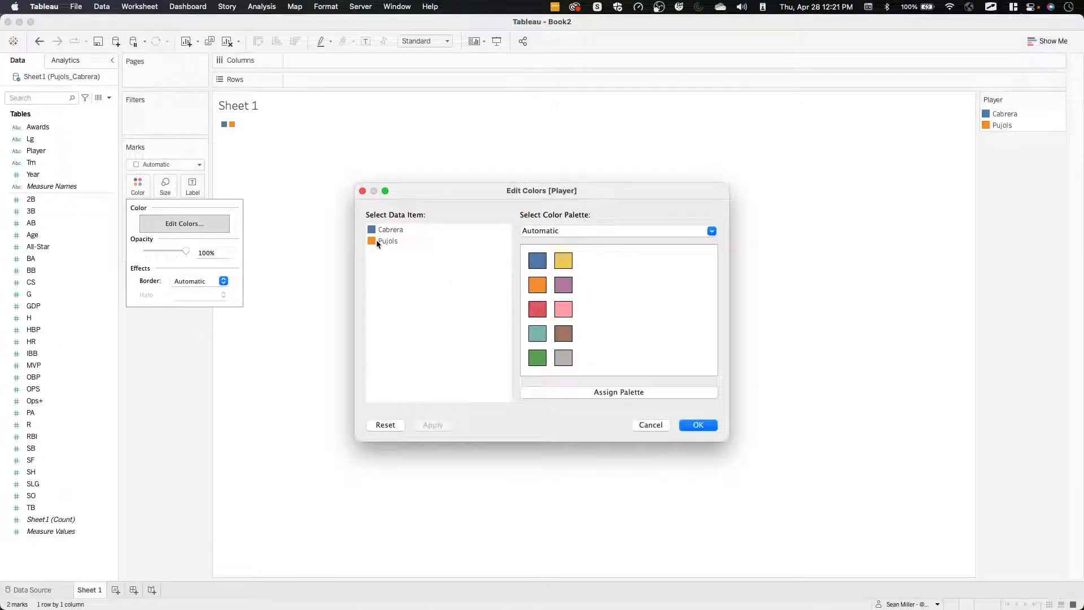
pyautogui.doubleClick(377, 242)
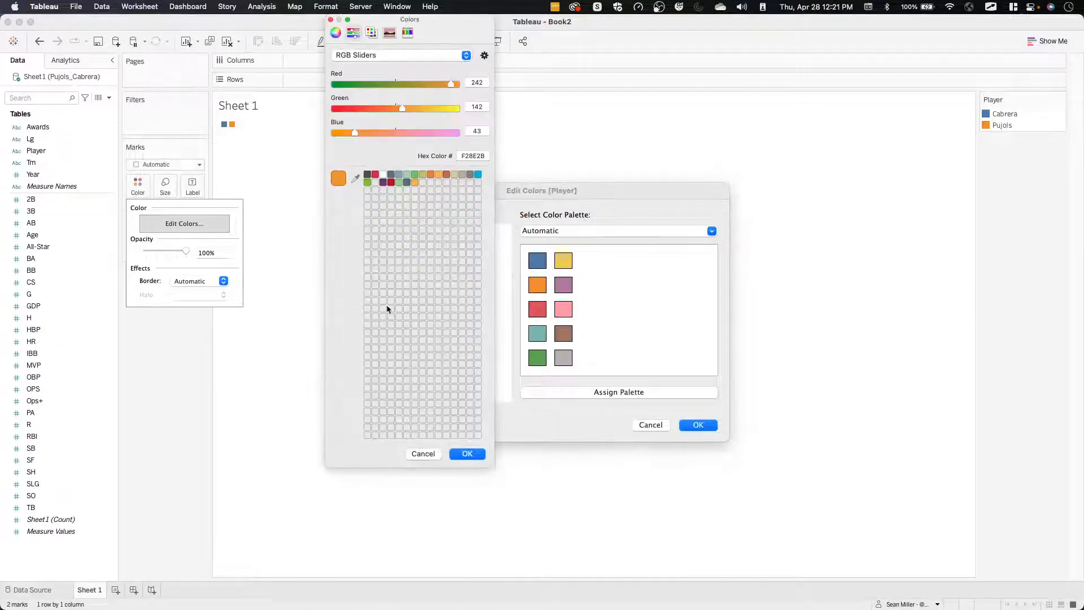
pyautogui.click(375, 176)
pyautogui.click(467, 454)
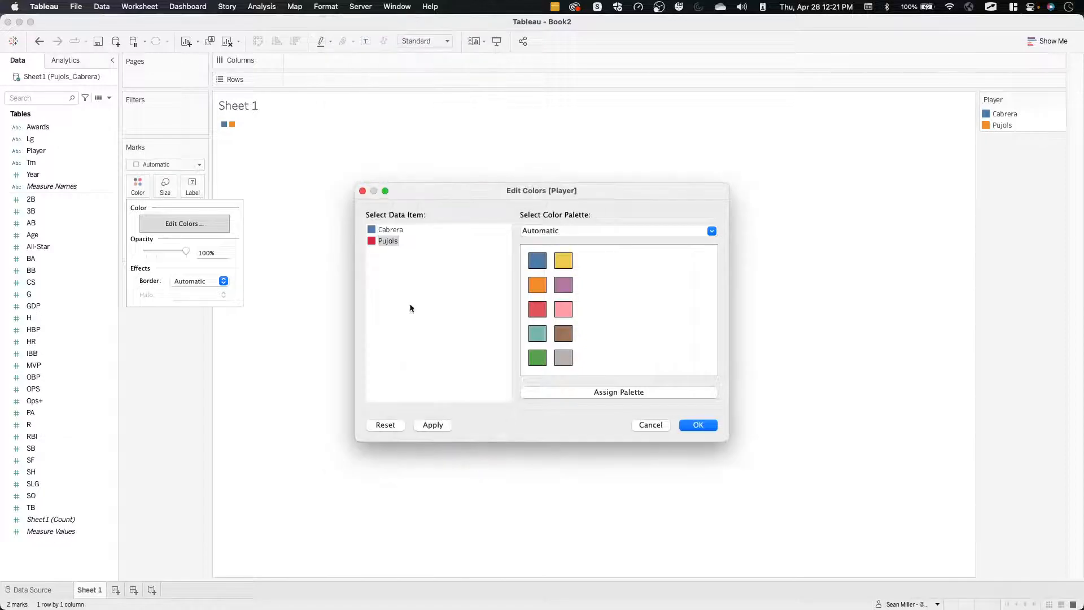
# Assign the saved dark grey #4A4A4A to Cabrera and apply the player colours to the sheet.
pyautogui.doubleClick(390, 229)
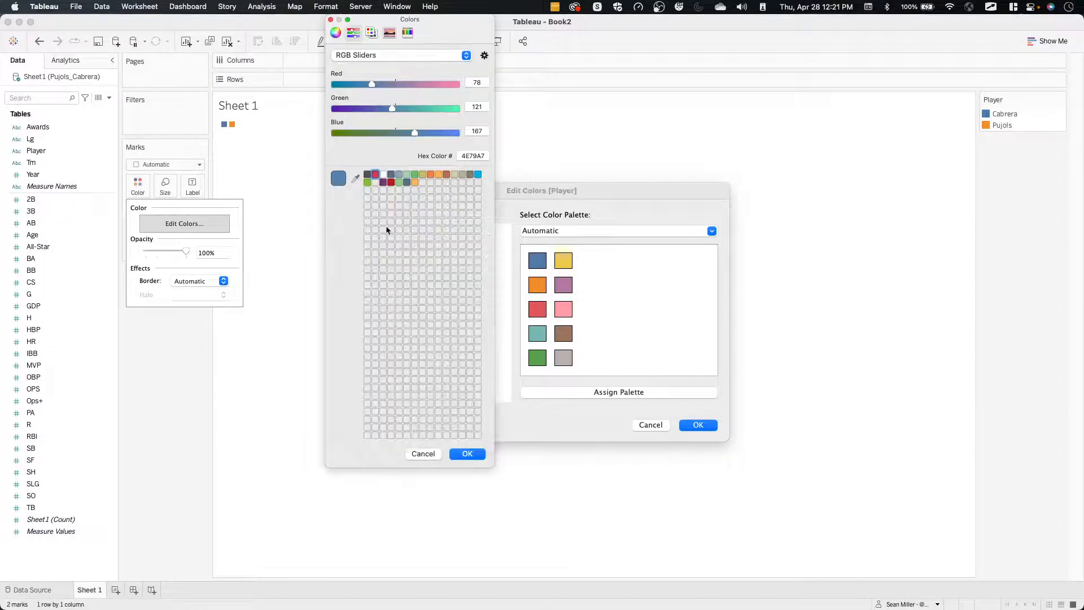
pyautogui.click(367, 175)
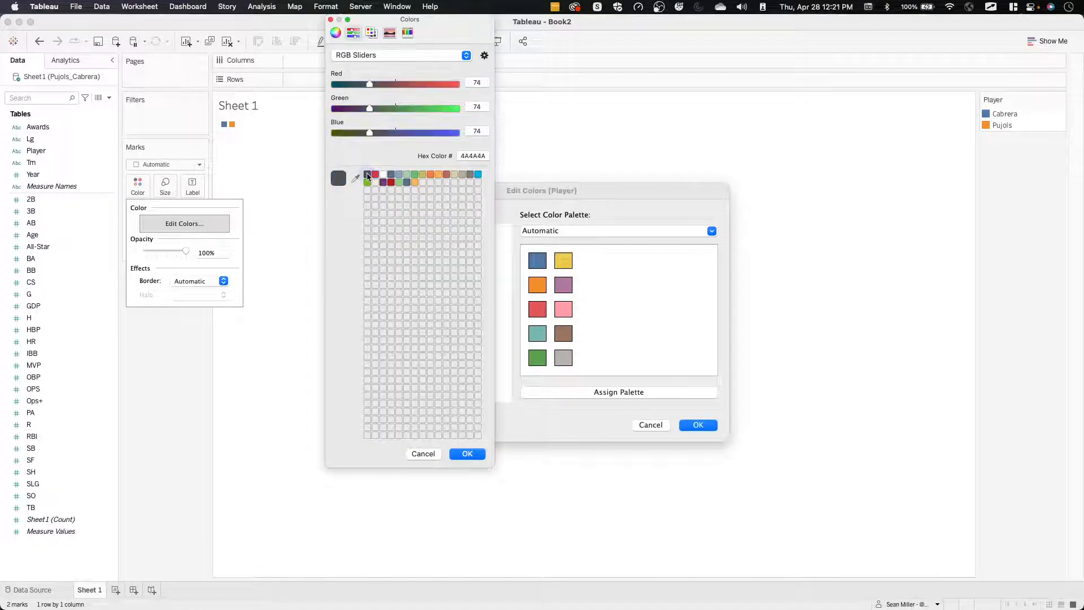
pyautogui.click(467, 454)
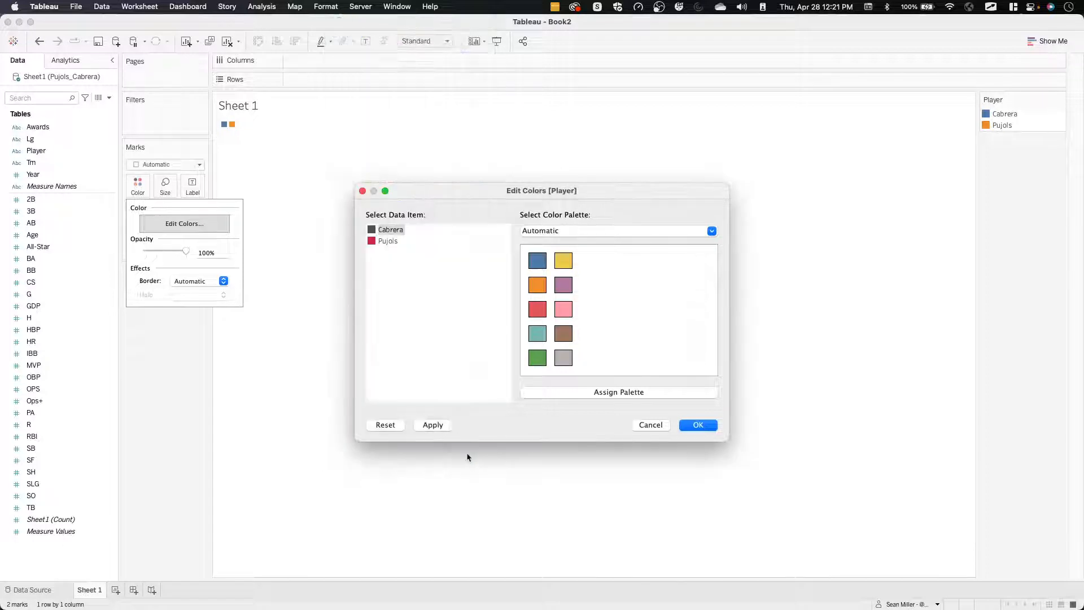
pyautogui.click(436, 425)
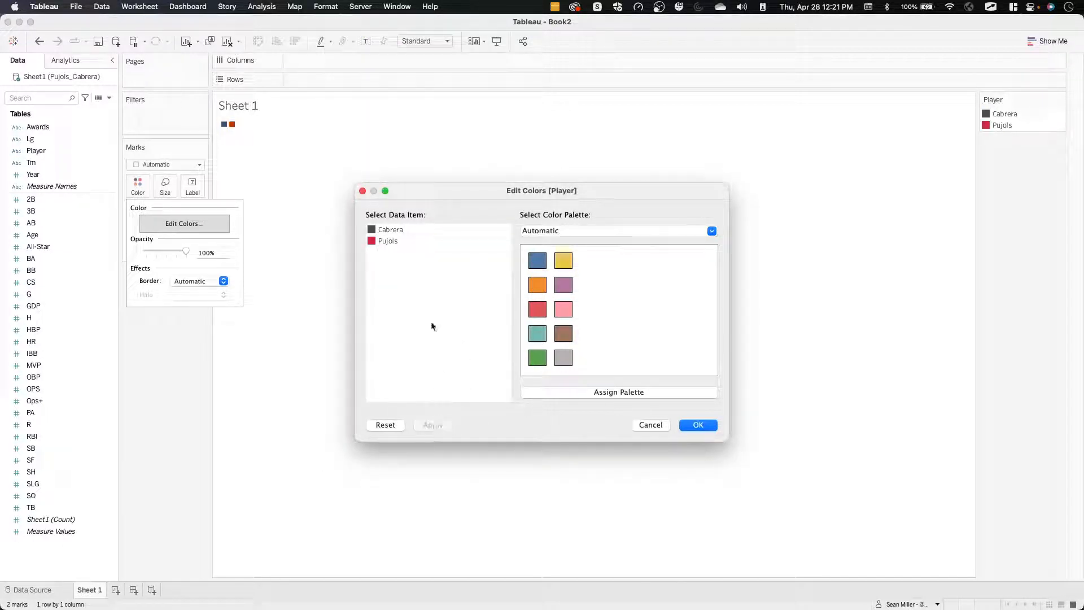
pyautogui.click(698, 425)
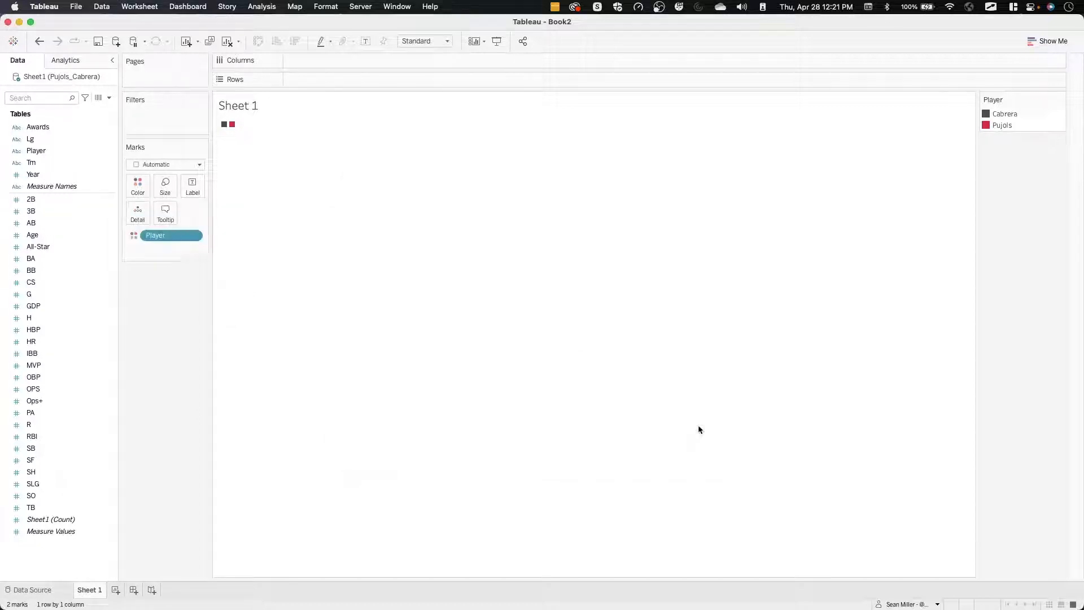
# Check the default colour properties of the Player field and accept the colour assignments for both players.
pyautogui.click(20, 151)
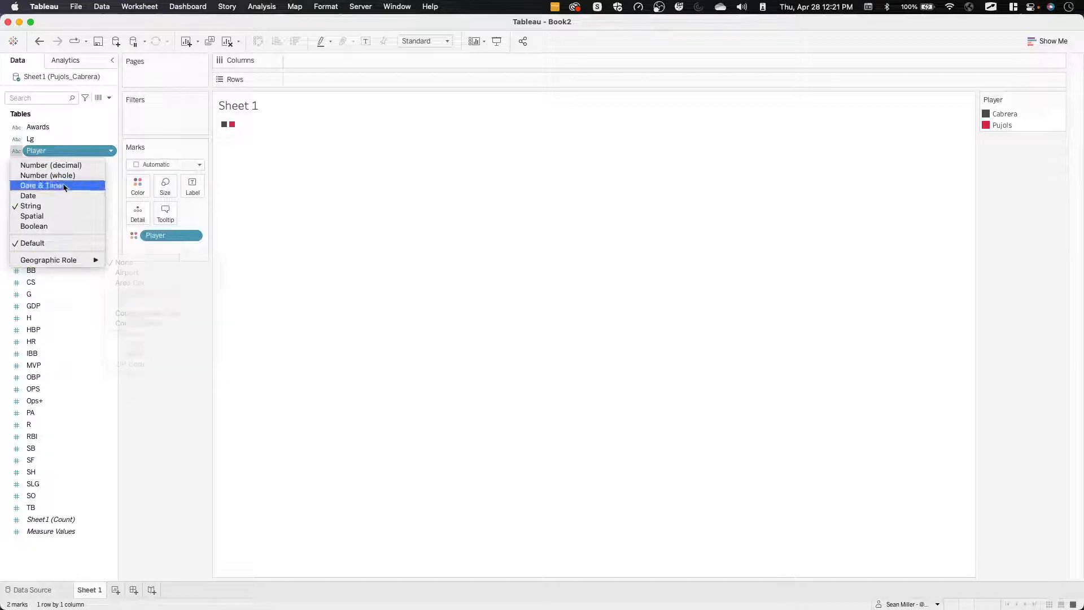
pyautogui.click(72, 150)
pyautogui.rightClick(73, 150)
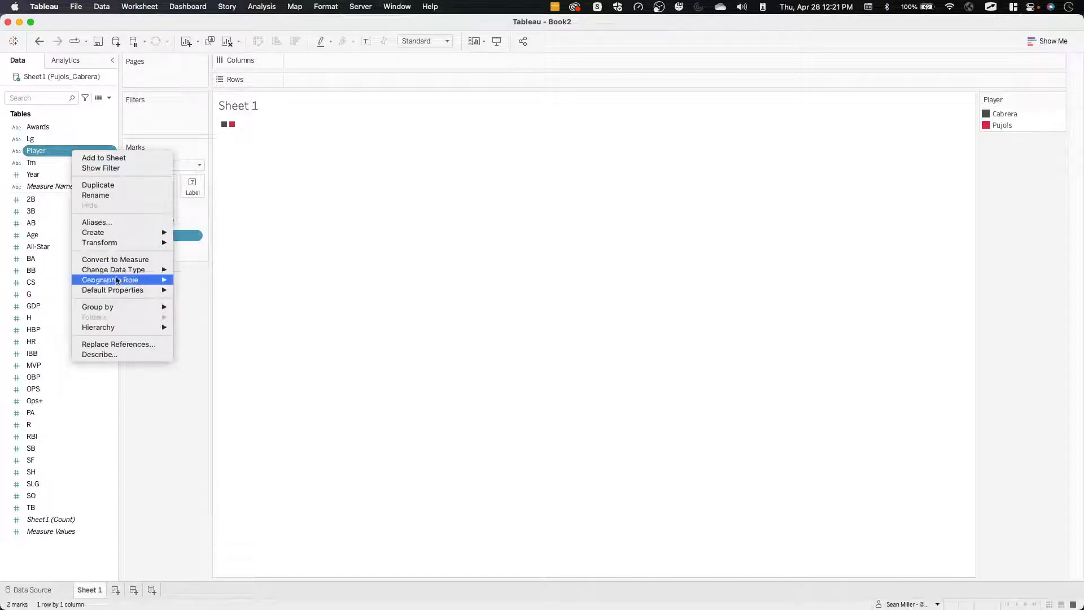
pyautogui.moveTo(120, 290)
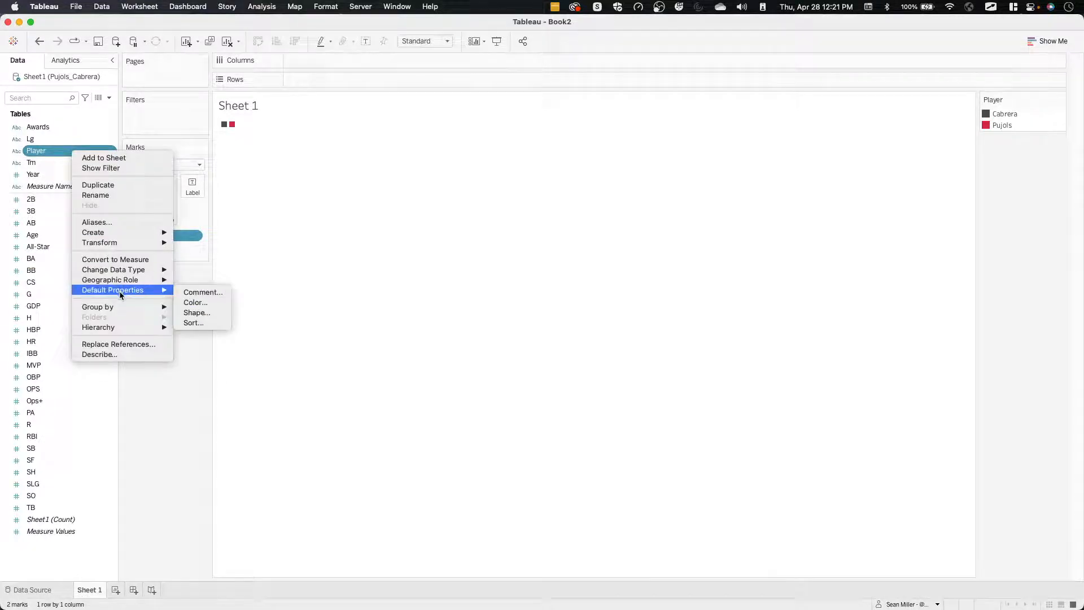
pyautogui.click(202, 303)
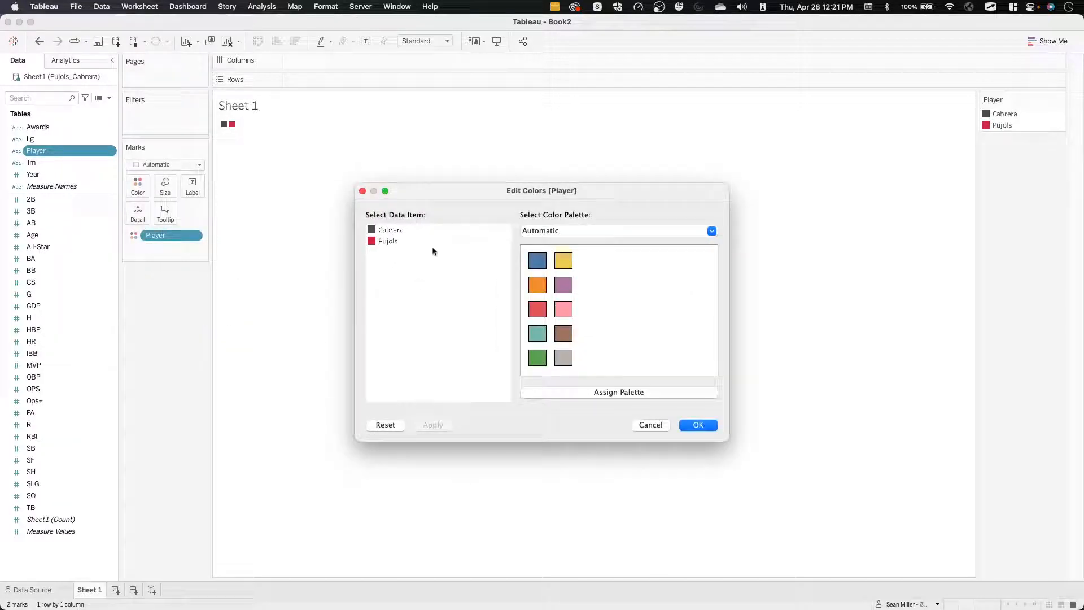
pyautogui.click(698, 426)
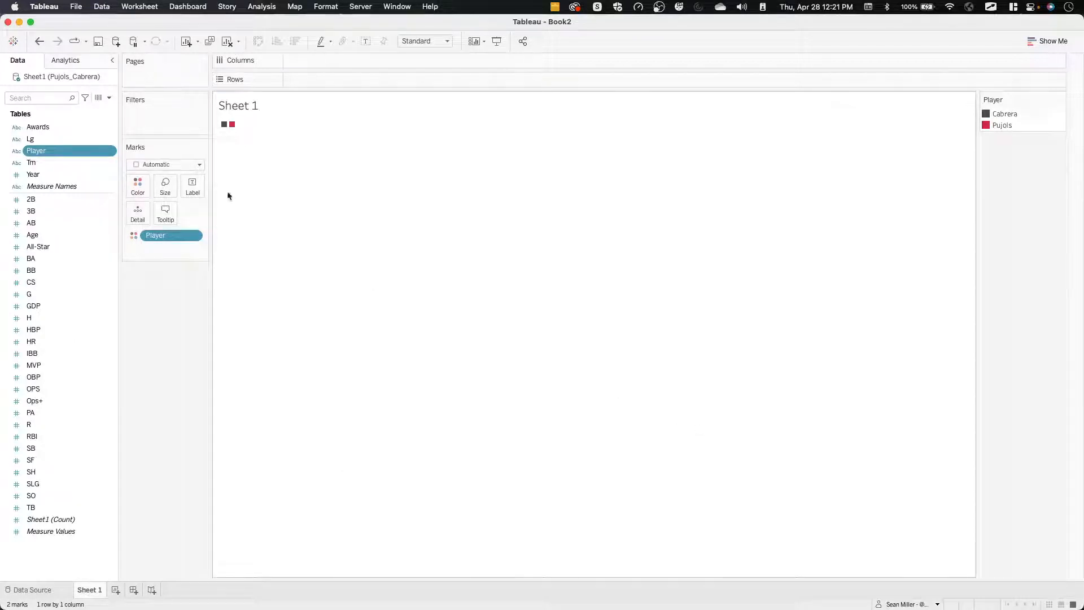
# Place Year on Columns as a continuous axis, check the dashboard preview on the challenge page in Firefox, and return to Tableau.
pyautogui.moveTo(49, 178); pyautogui.dragTo(331, 58)
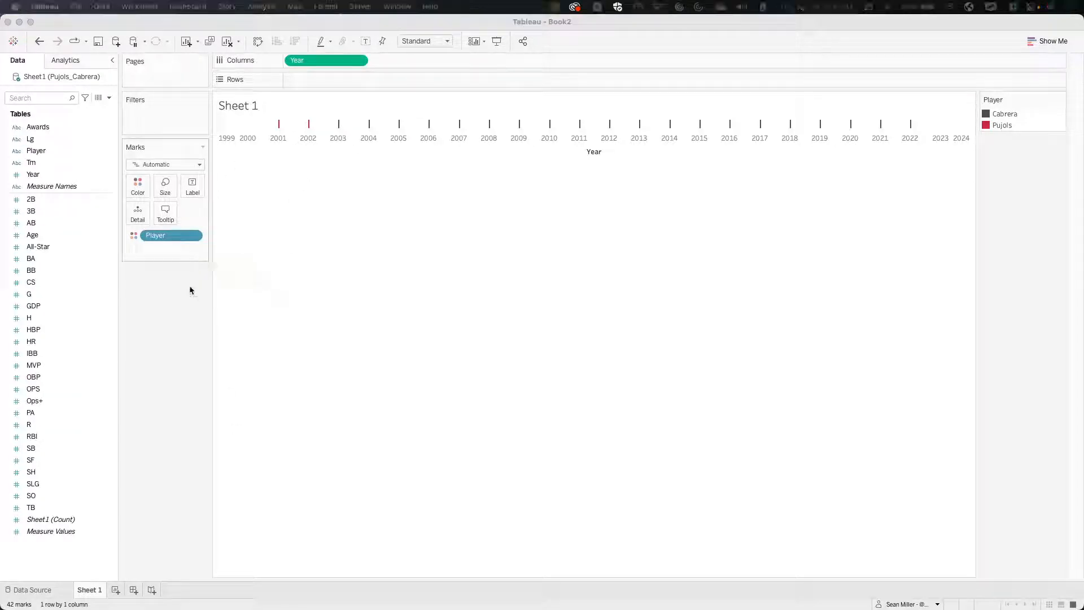
pyautogui.click(191, 387)
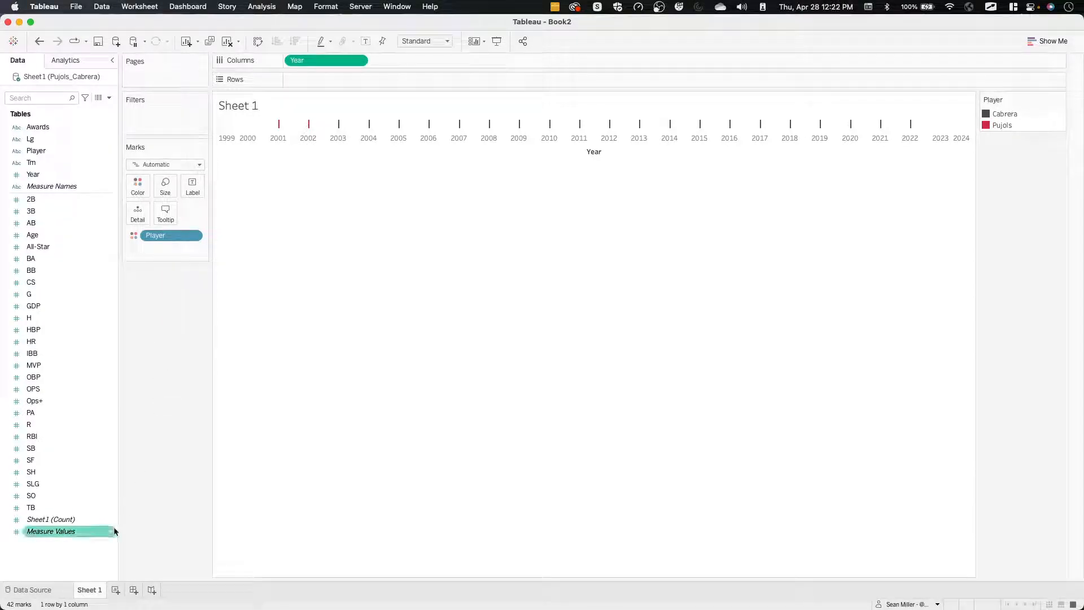
pyautogui.press('super+Tab')
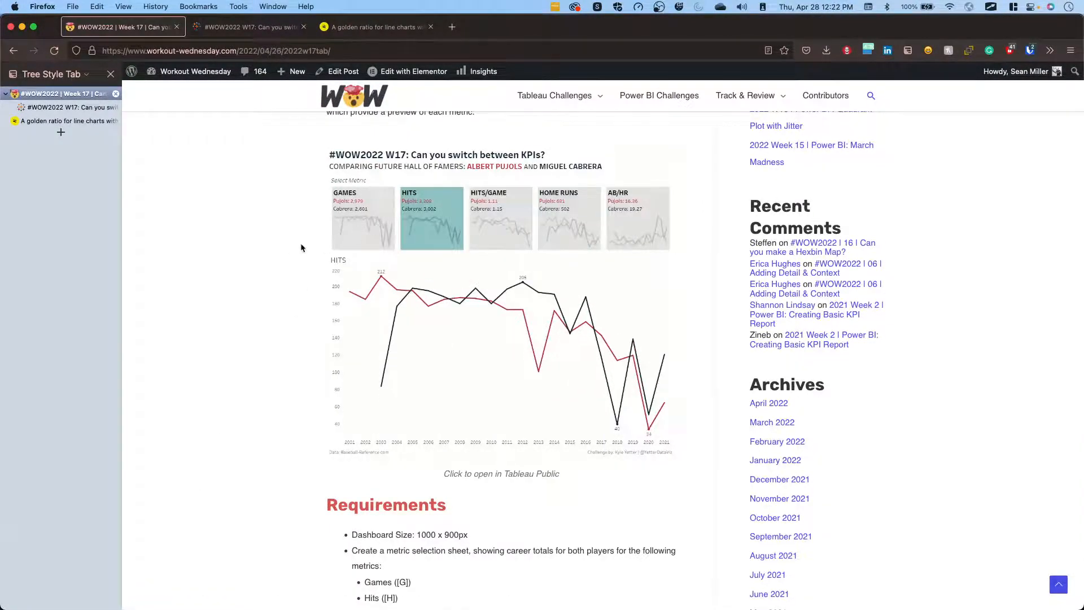
pyautogui.press('super+Tab')
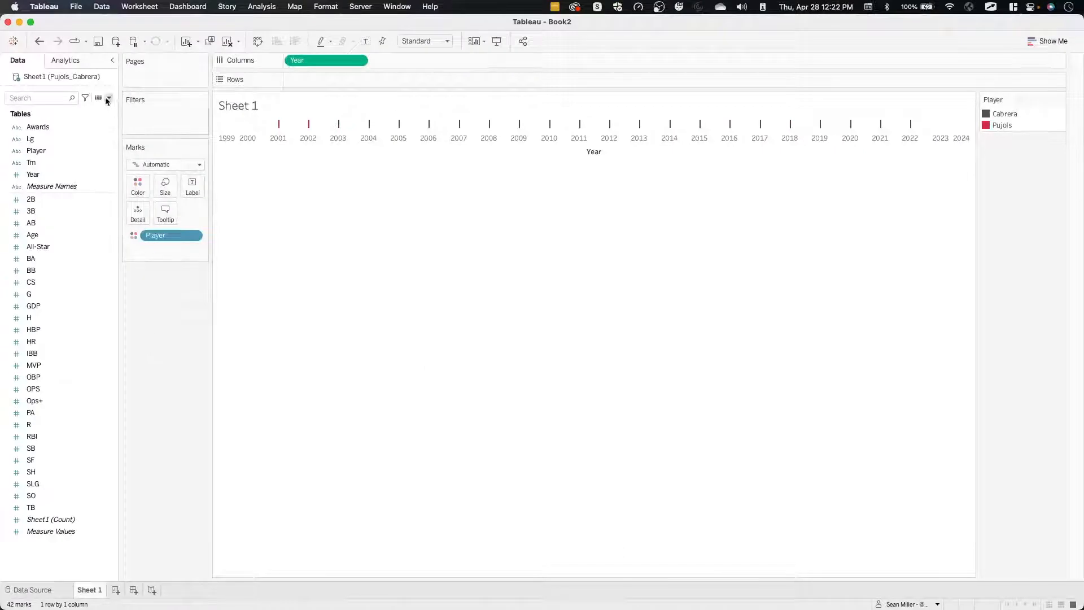
# Start creating a parameter, check the metric list in the challenge requirements in Firefox, and return to Tableau's parameter settings.
pyautogui.click(138, 99)
pyautogui.click(77, 120)
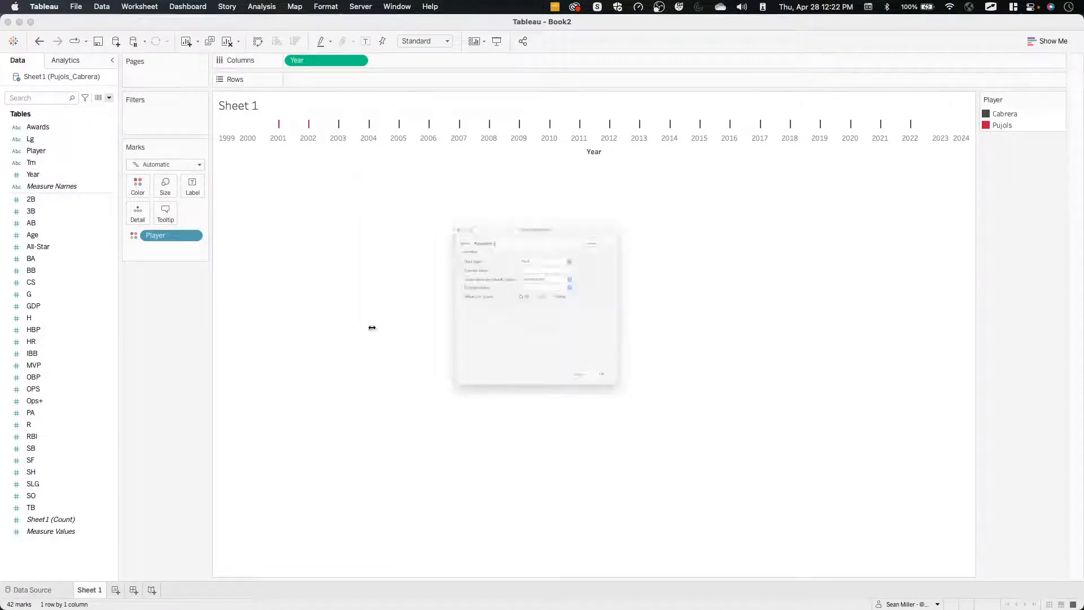
pyautogui.click(530, 223)
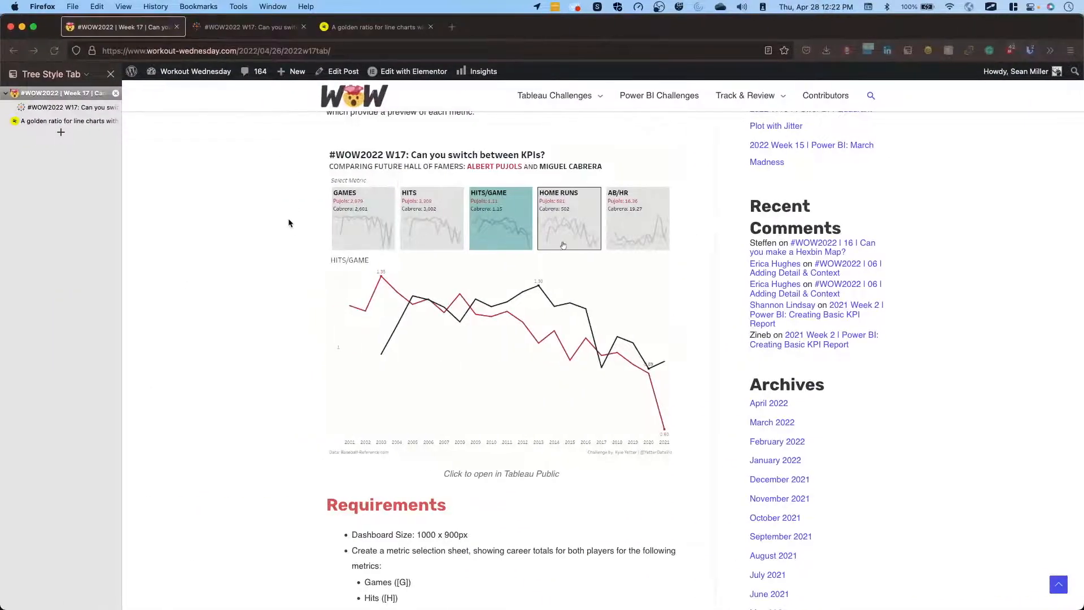
pyautogui.scroll(2, 289, 223)
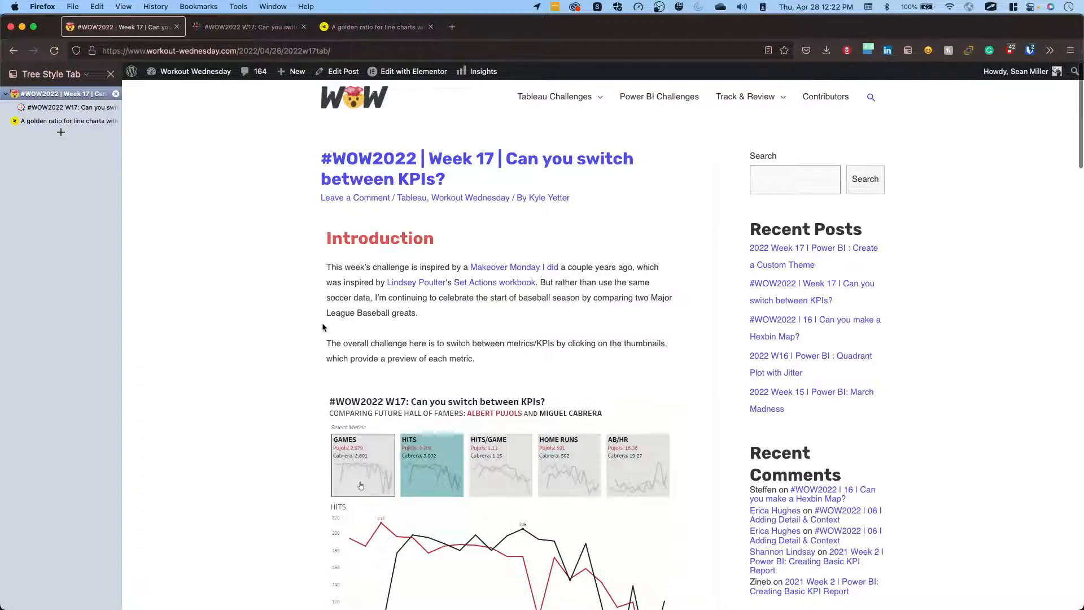
pyautogui.scroll(-10, 323, 325)
pyautogui.scroll(-2, 323, 323)
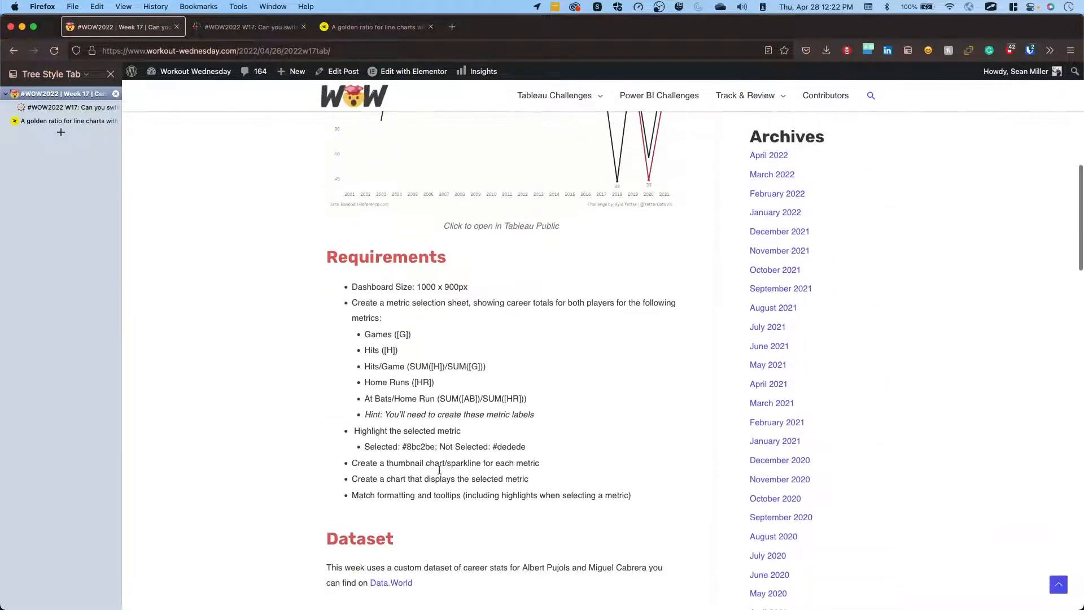
pyautogui.hotkey('ctrl', 'Right')
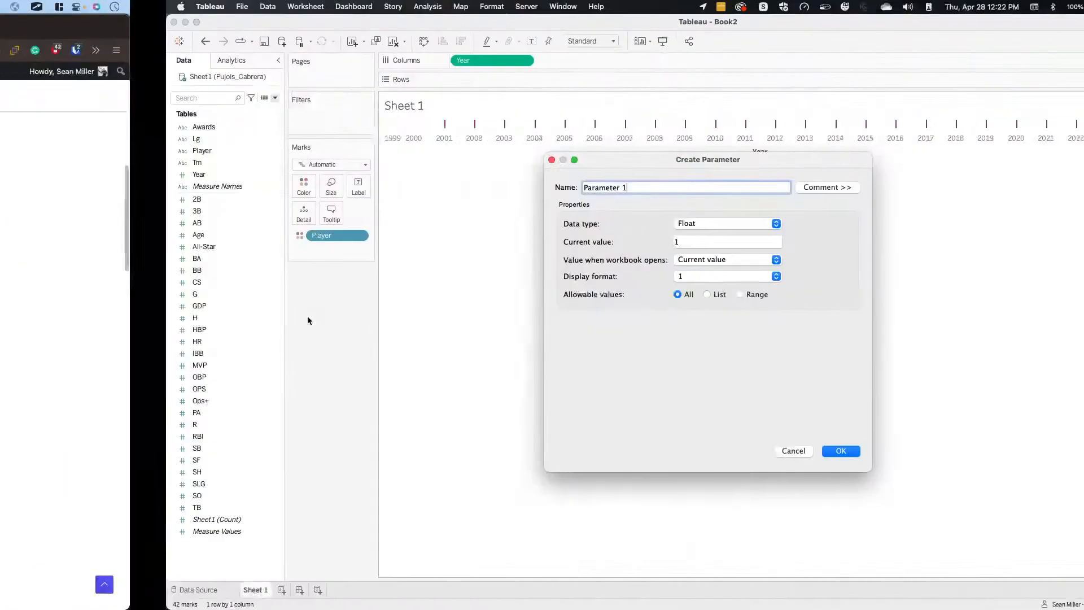
# Create the parameter as Metric Selection with data type String and current value Games.
pyautogui.tripleClick(467, 187)
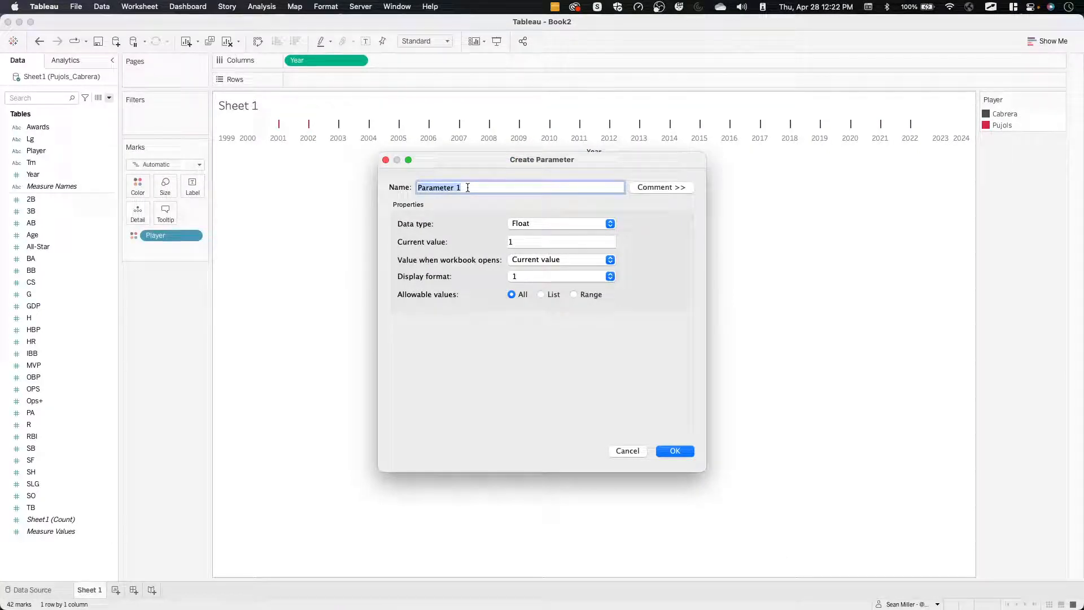
pyautogui.write('Metric Selection')
pyautogui.click(547, 222)
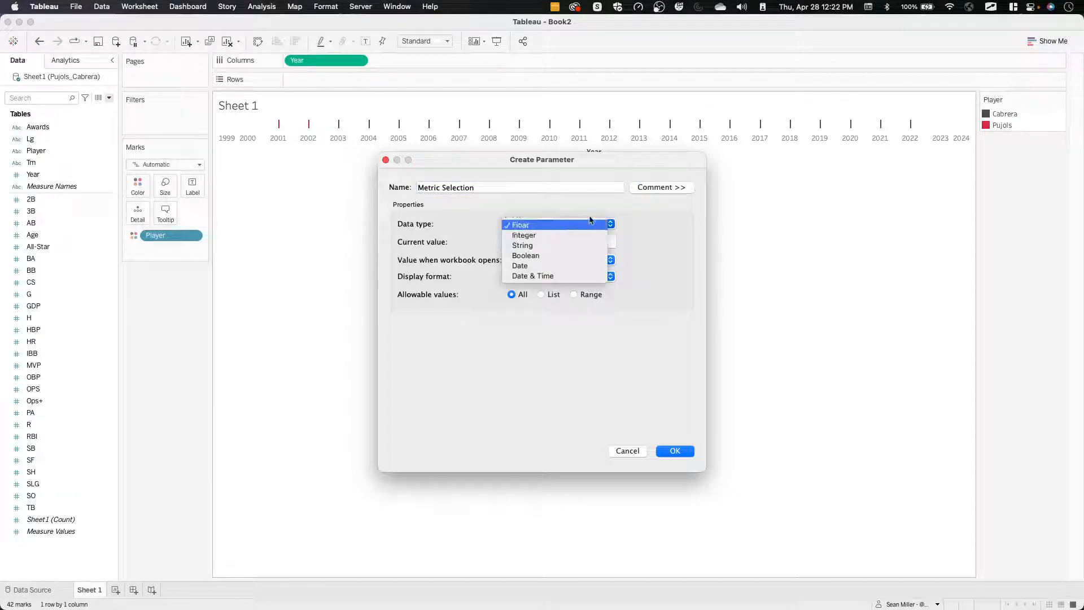
pyautogui.click(527, 245)
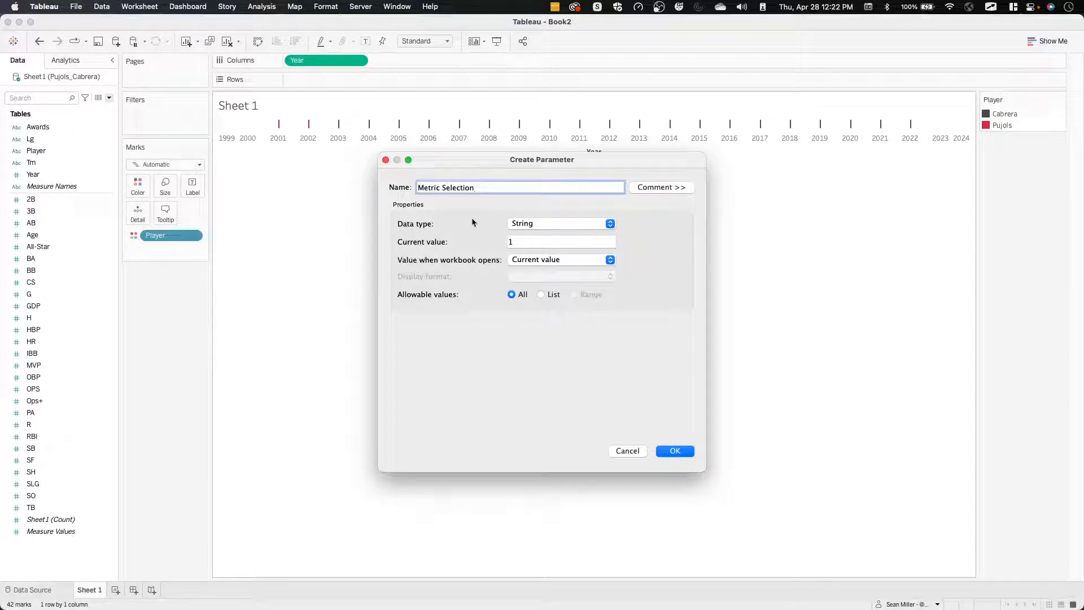
pyautogui.click(517, 242)
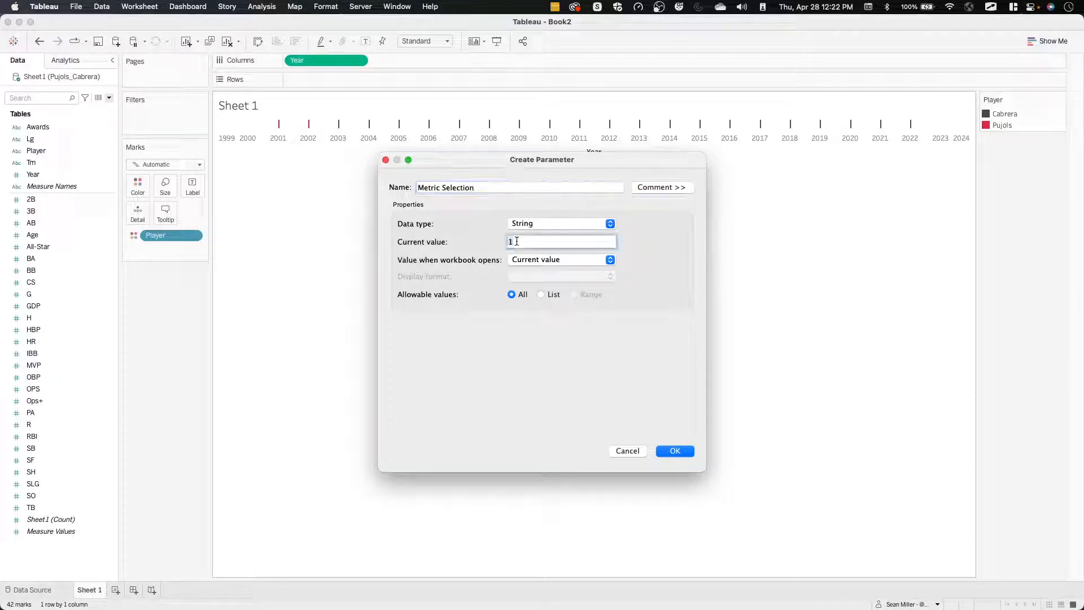
pyautogui.write('Games')
pyautogui.press('Return')
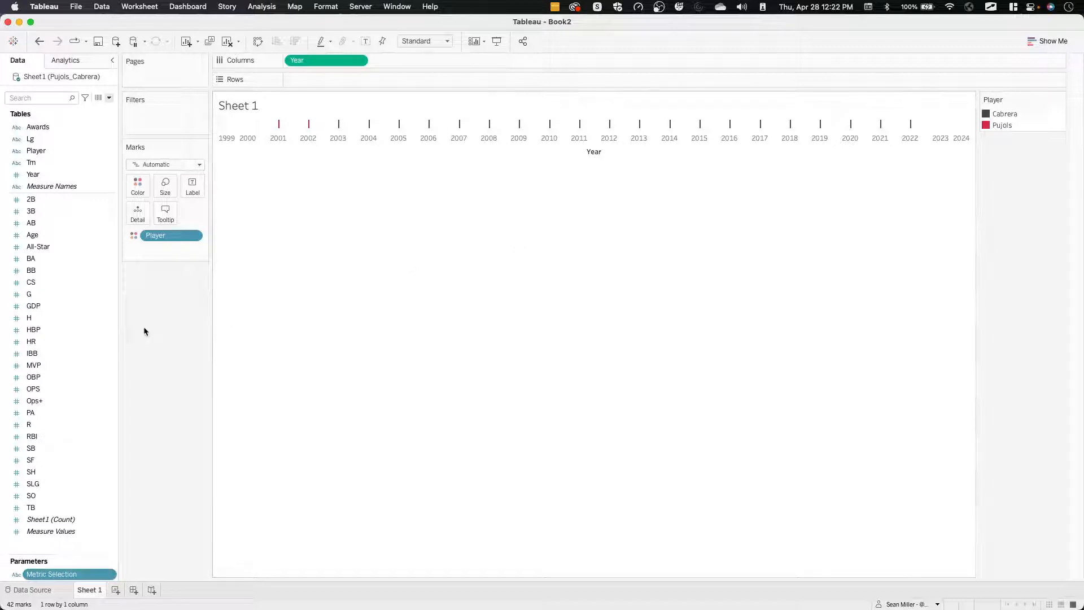
# Rename the measure G to Games in the data field list.
pyautogui.rightClick(56, 295)
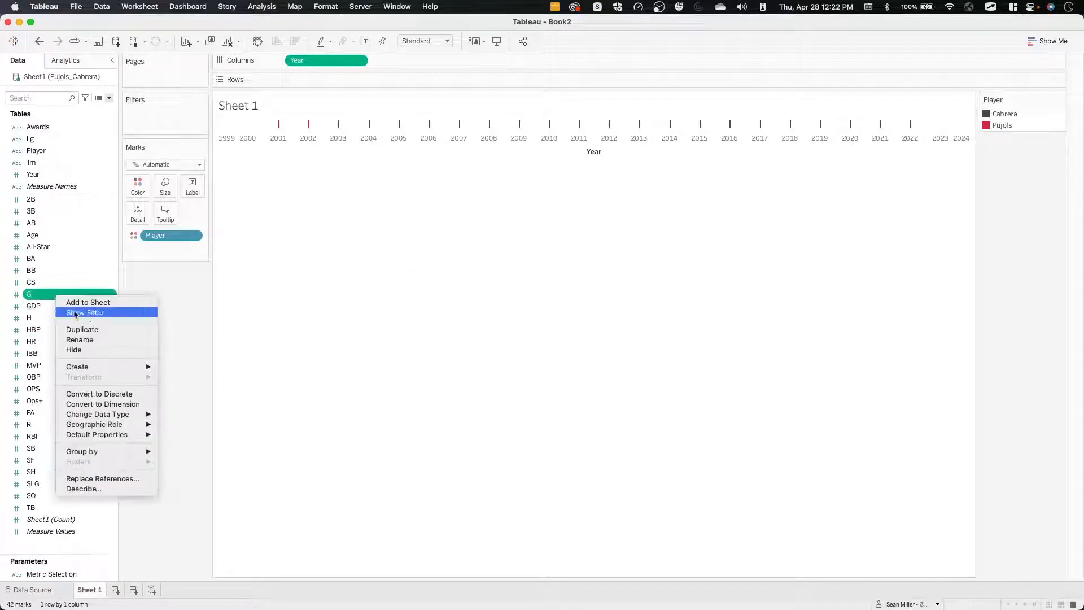
pyautogui.click(80, 340)
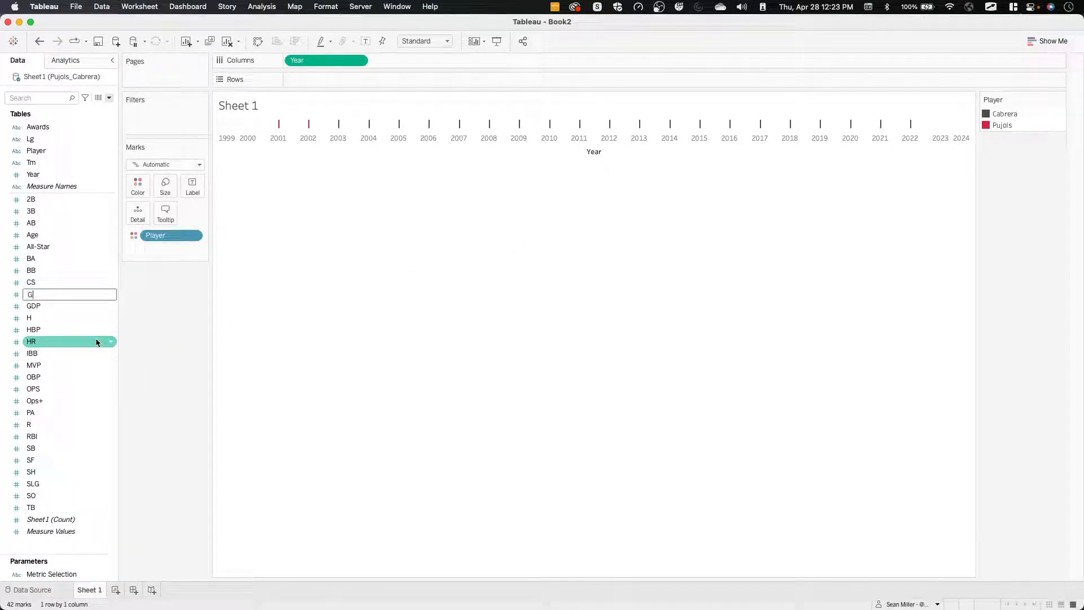
pyautogui.write('Games')
pyautogui.press('Return')
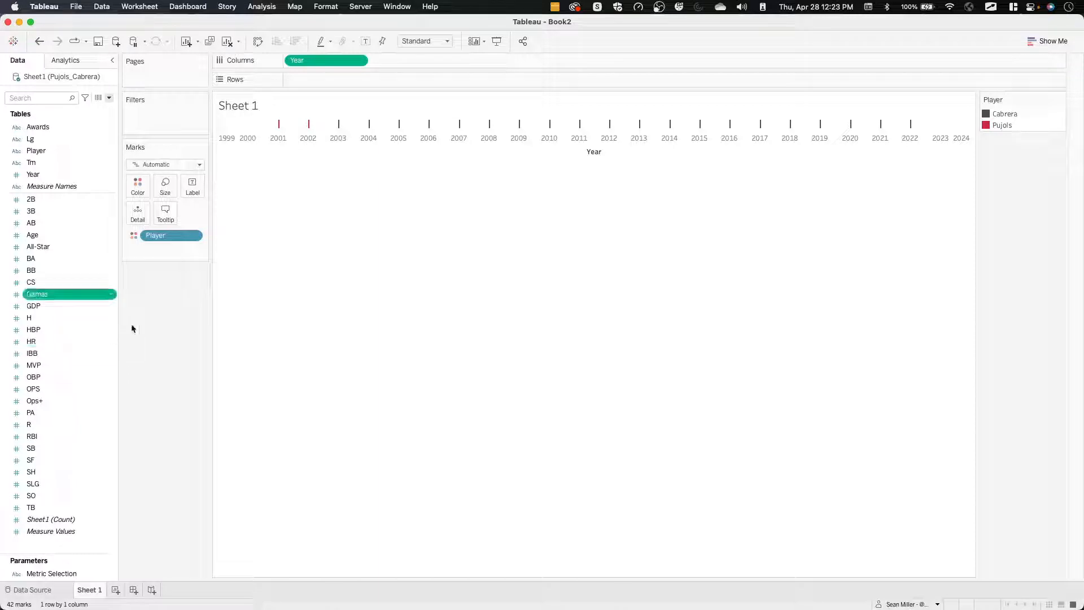
# Check the metric list in the challenge requirements in Firefox, return to Tableau, and rename the measure H to Hits.
pyautogui.hotkey('ctrl', 'Left')
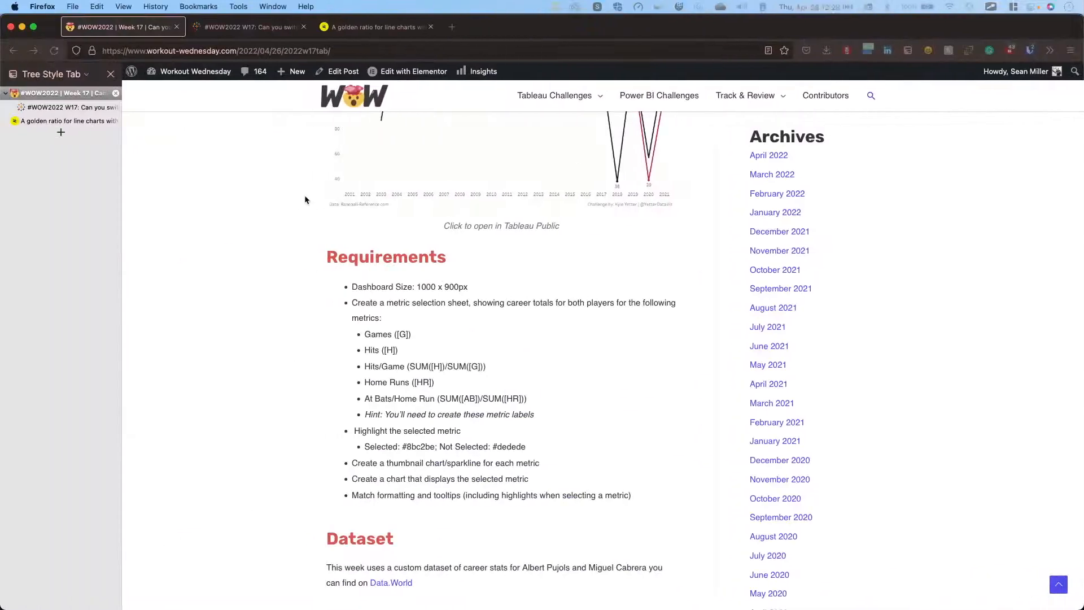
pyautogui.scroll(2, 308, 185)
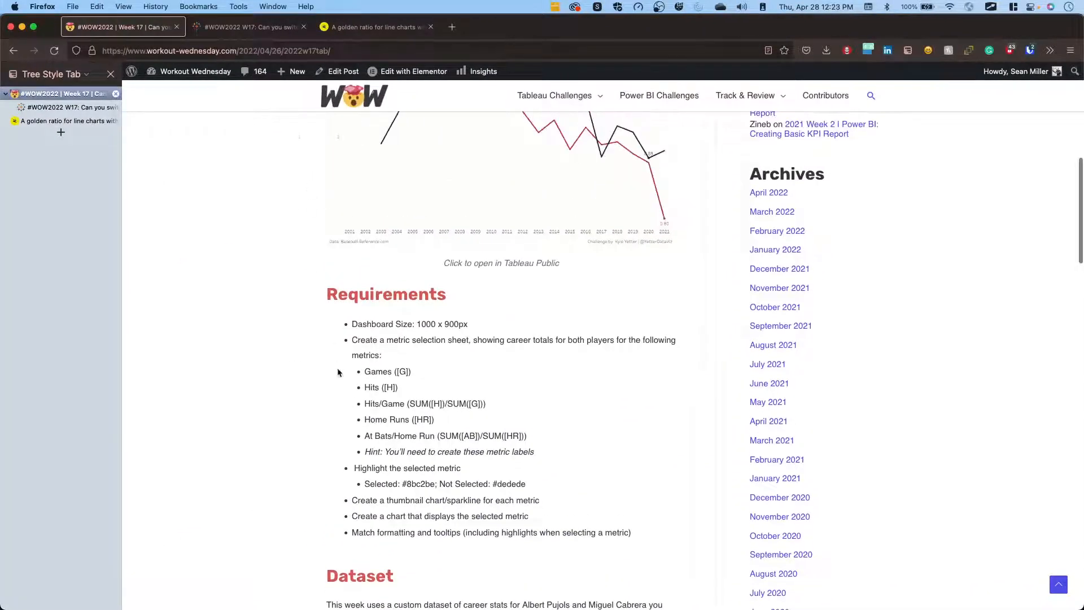
pyautogui.hotkey('ctrl', 'Right')
pyautogui.rightClick(44, 321)
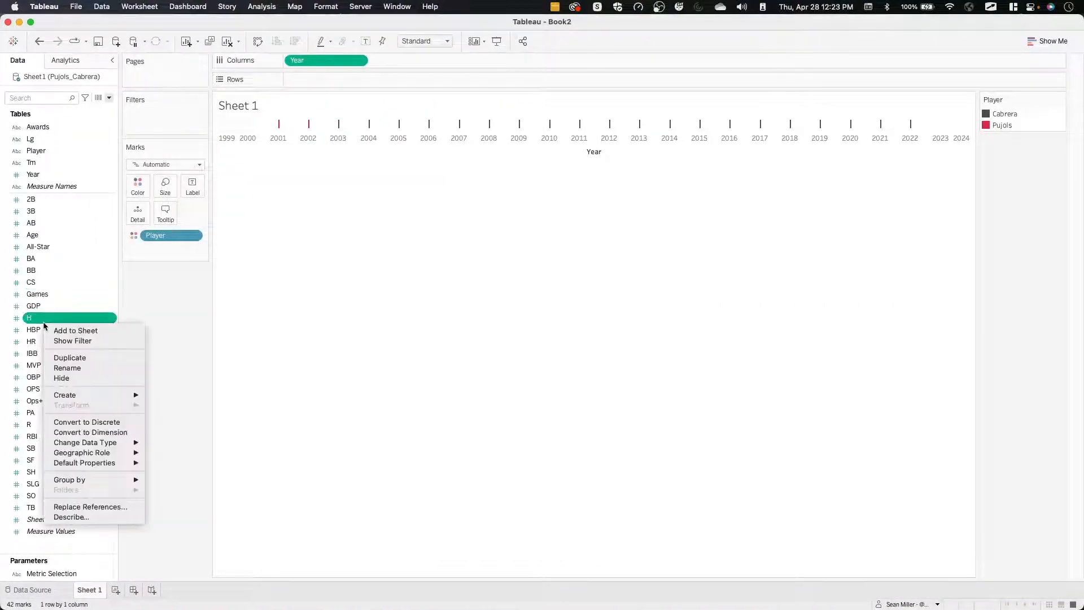
pyautogui.click(82, 368)
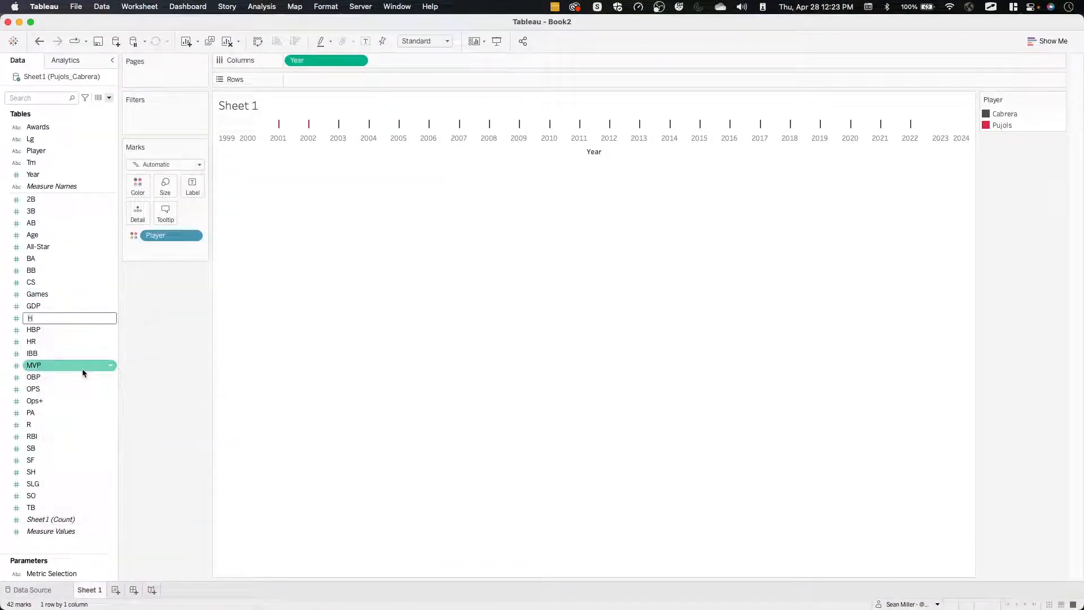
pyautogui.write('Hits')
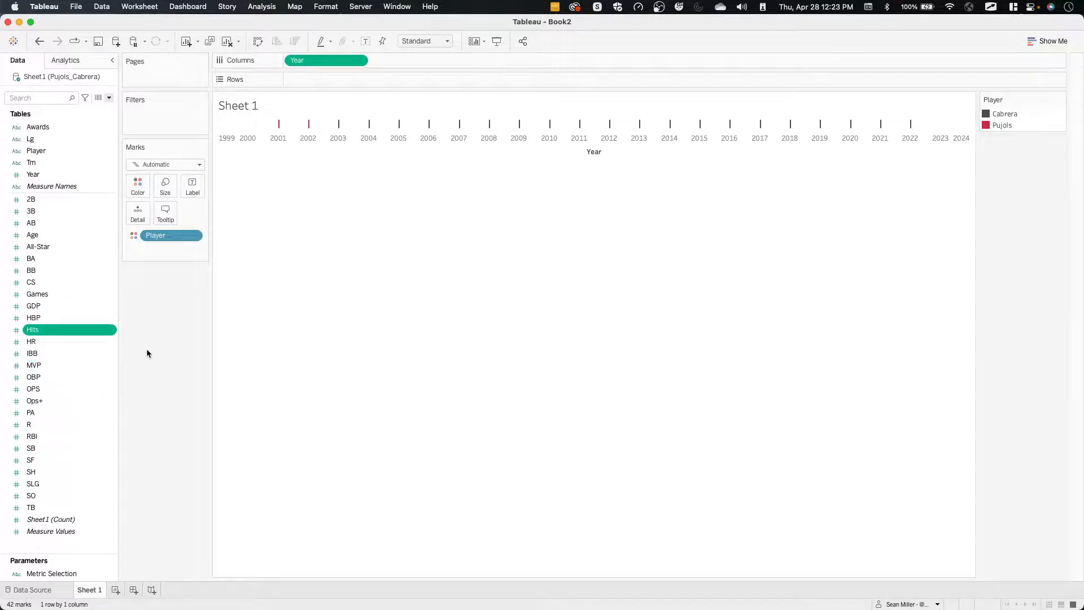
# Check the Hits/Game definition in Firefox, return to Tableau, and start a calculated field named Hits/Game.
pyautogui.press('super+Tab')
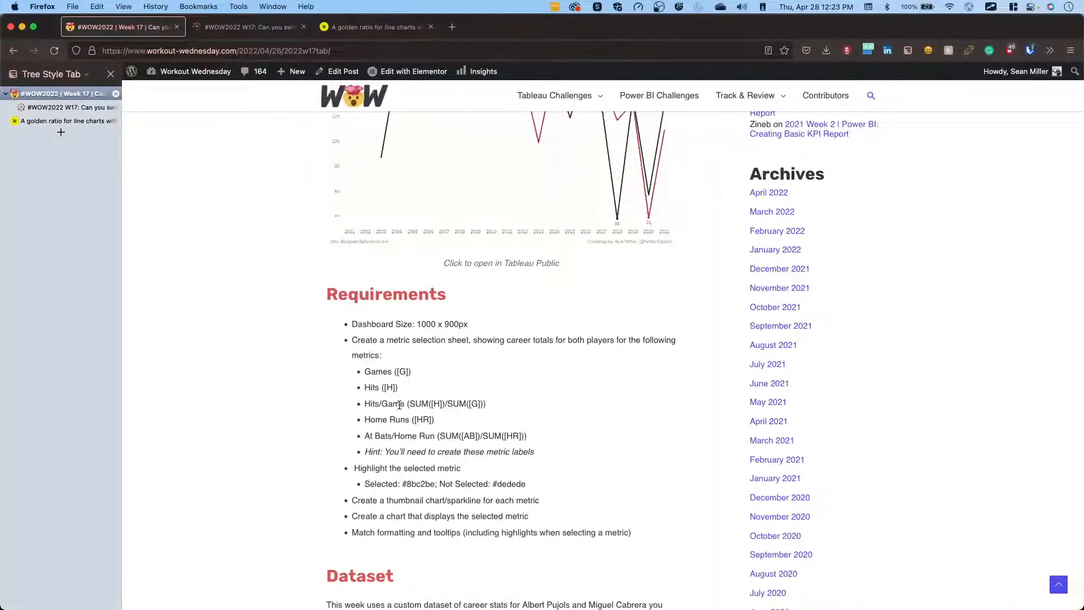
pyautogui.press('super+Tab')
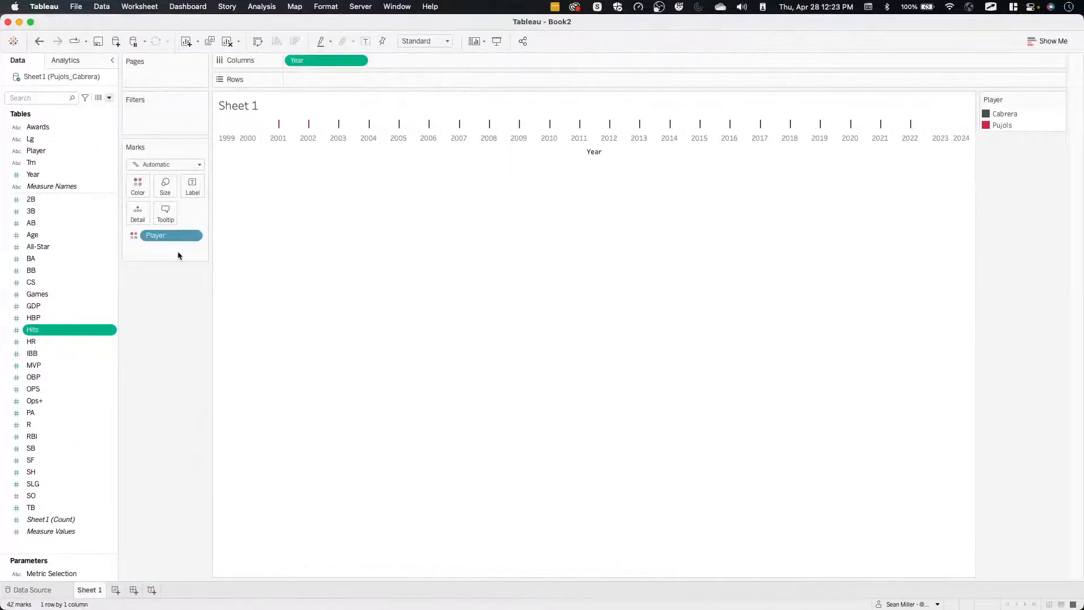
pyautogui.click(109, 98)
pyautogui.click(92, 109)
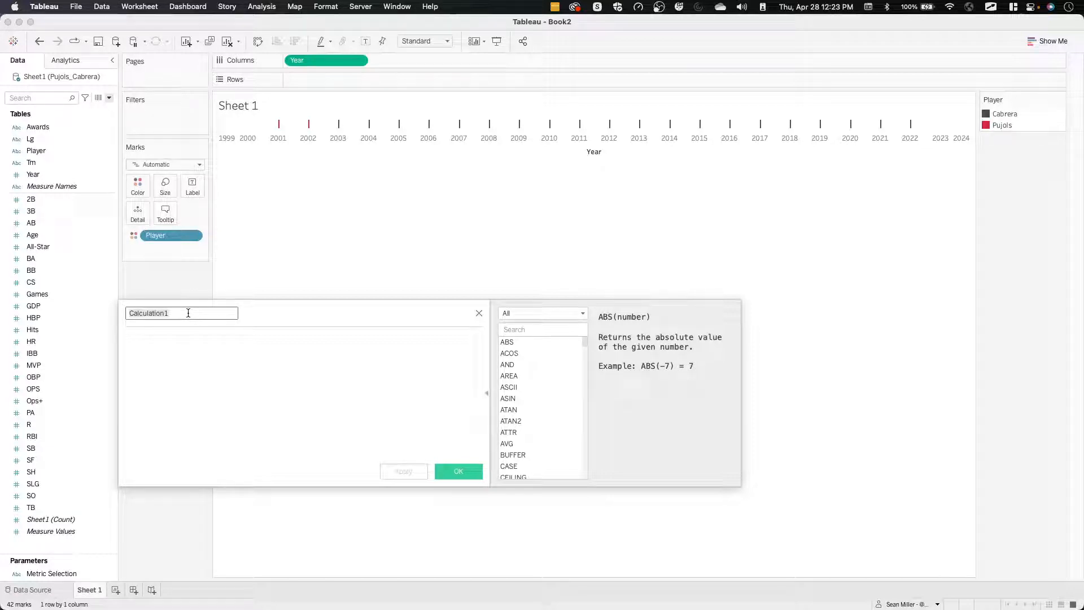
pyautogui.write('Hits/Game')
pyautogui.press('Tab')
# Enter SUM([Hits])/SUM([Games]) as the Hits/Game formula and save the calculated field.
pyautogui.write('SUM(hi')
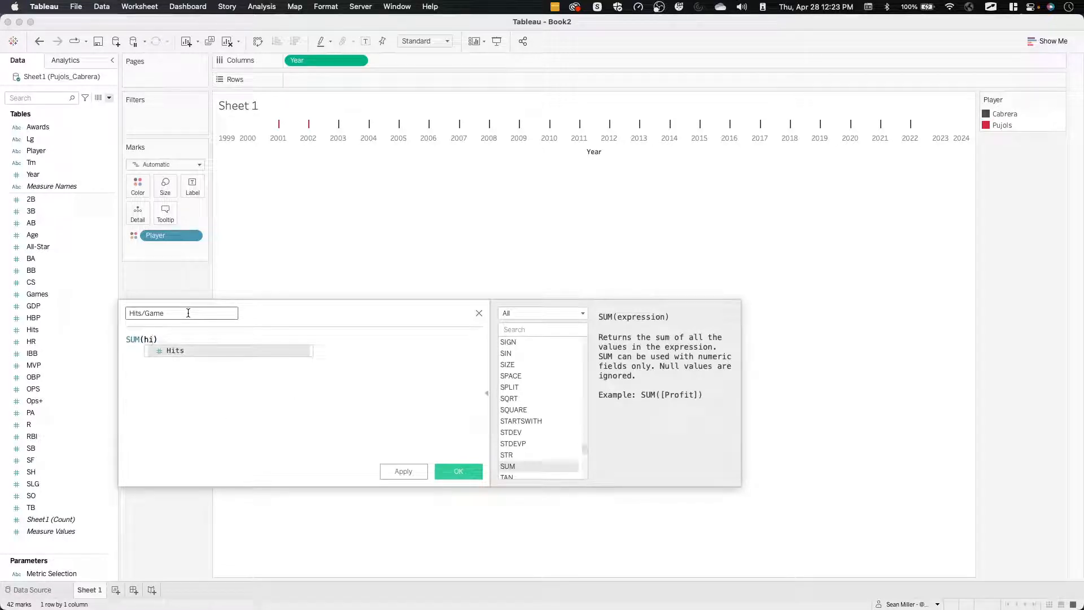
pyautogui.press('Return')
pyautogui.write(')/sum')
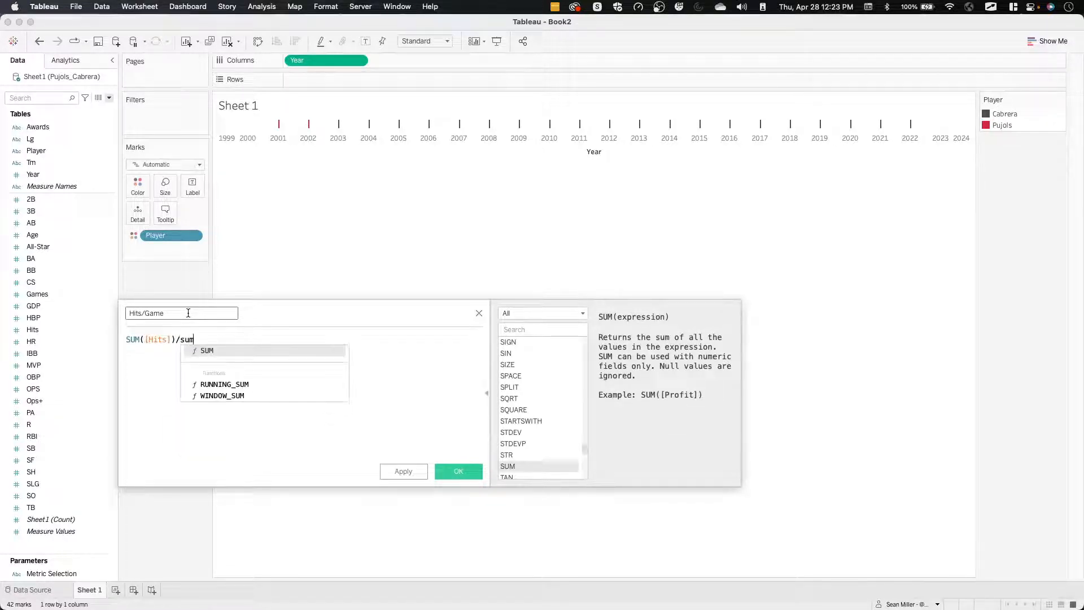
pyautogui.press('Return')
pyautogui.write('game)')
pyautogui.press('Return')
pyautogui.write(')')
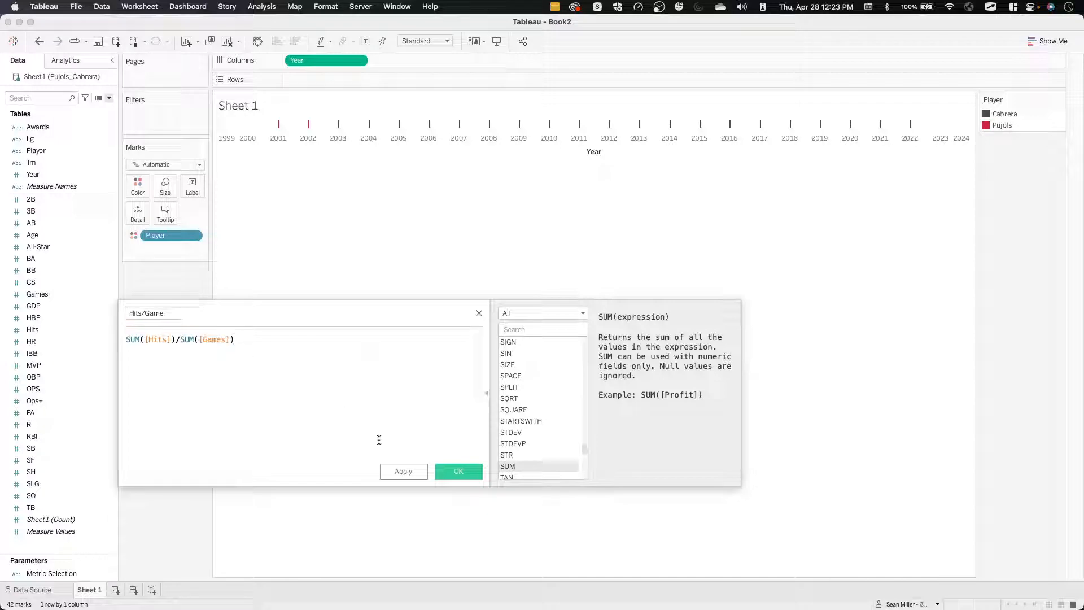
pyautogui.click(452, 471)
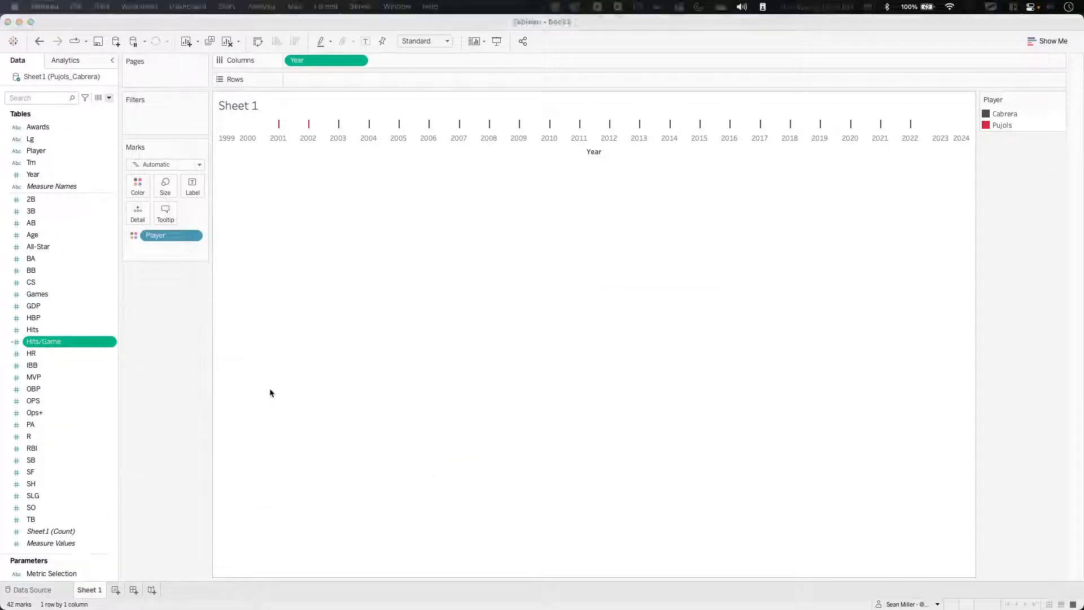
# Check the next metric in the Firefox requirements, return to Tableau, and rename the measure HR to Home Runs.
pyautogui.hotkey('ctrl', 'Left')
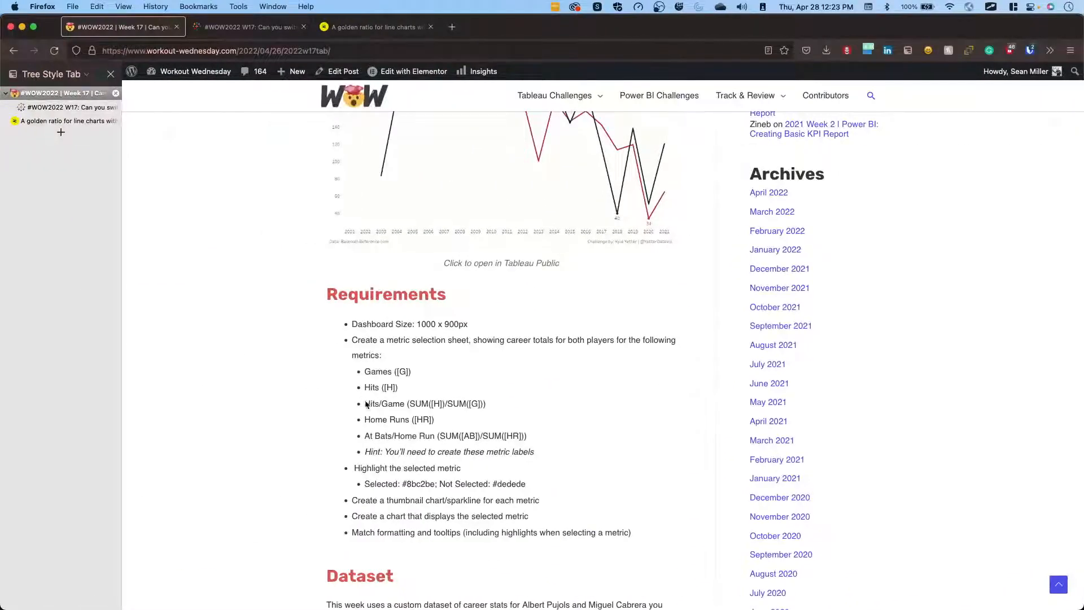
pyautogui.hotkey('ctrl', 'Right')
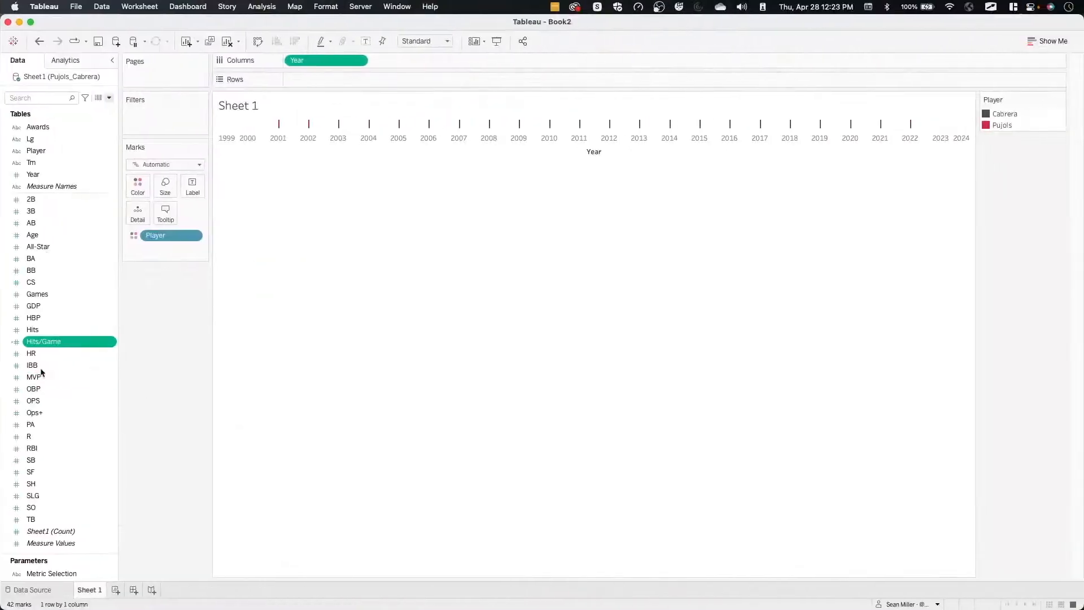
pyautogui.rightClick(42, 355)
pyautogui.click(63, 404)
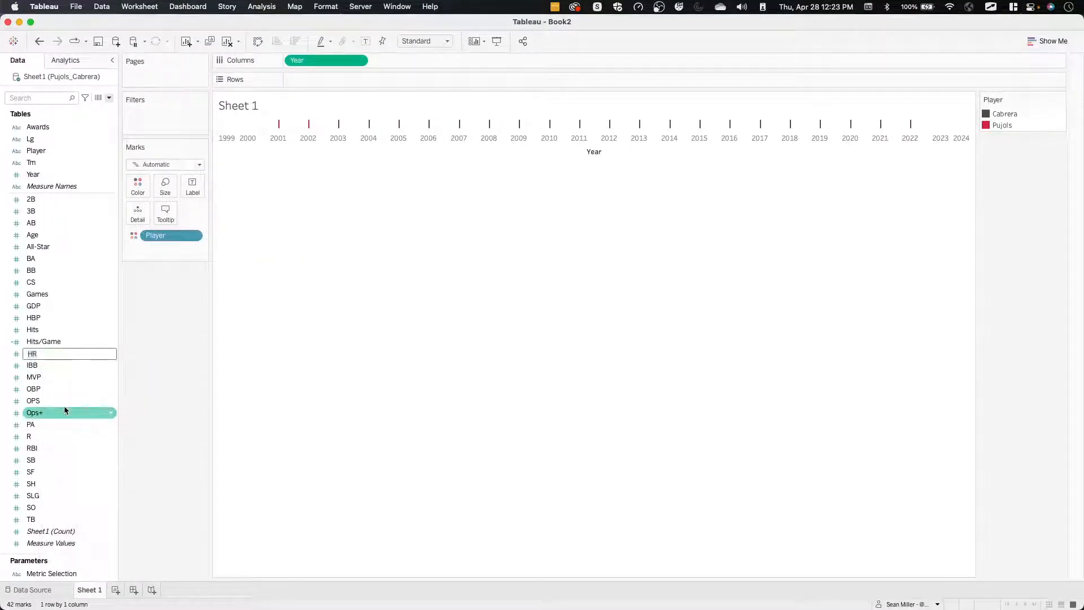
pyautogui.write('Home Runs')
pyautogui.press('Return')
# Copy the At Bats/Home Run formula (SUM([AB])/SUM([HR])) from the requirements in Firefox and return to Tableau.
pyautogui.hotkey('ctrl', 'Right')
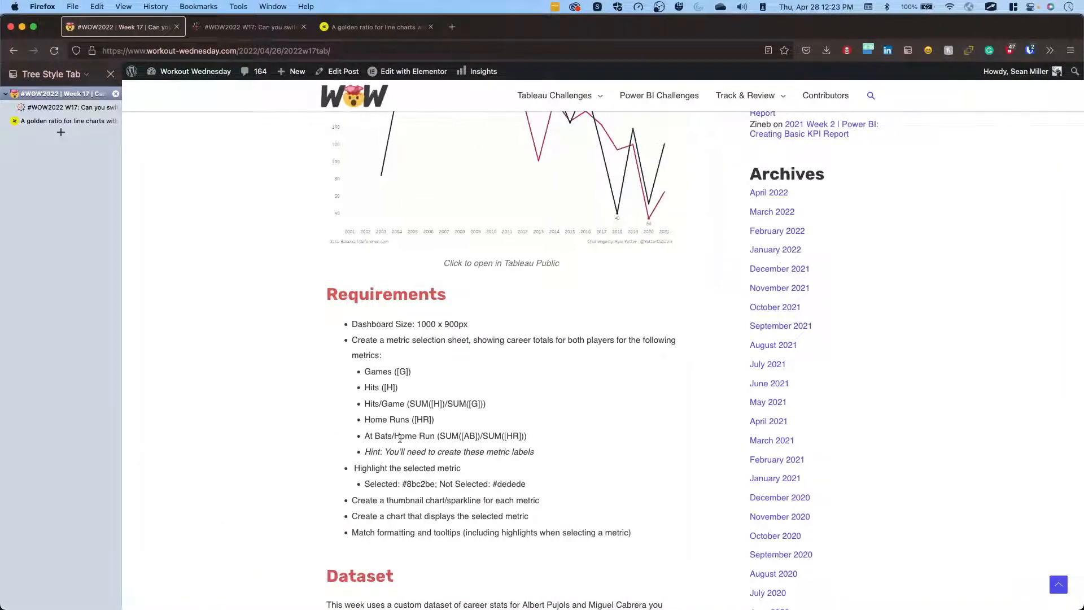
pyautogui.hotkey('ctrl', 'Right')
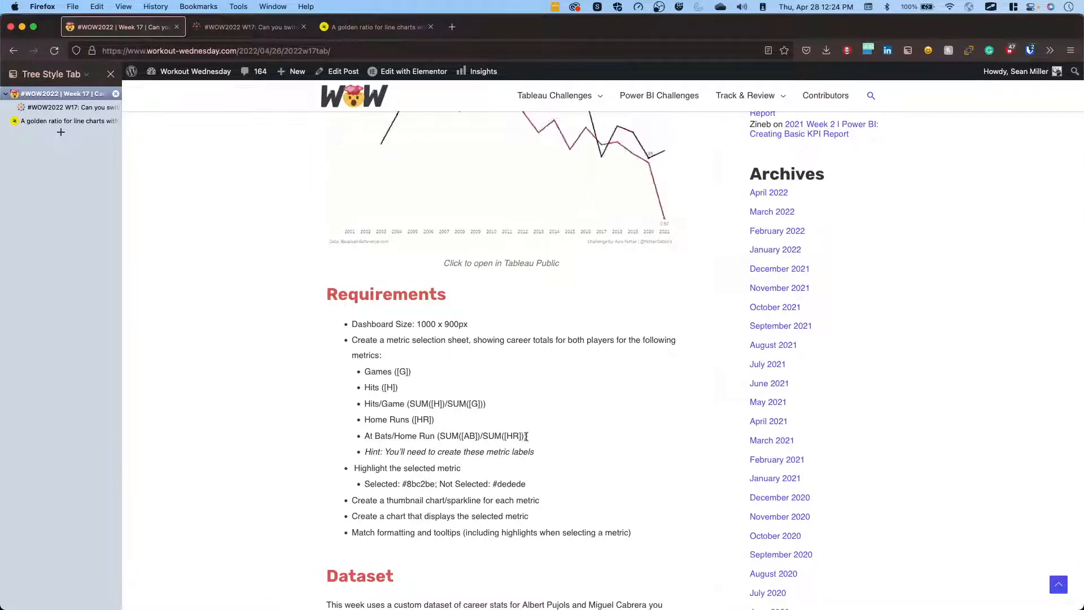
pyautogui.moveTo(526, 436); pyautogui.dragTo(438, 436)
pyautogui.press('super+c')
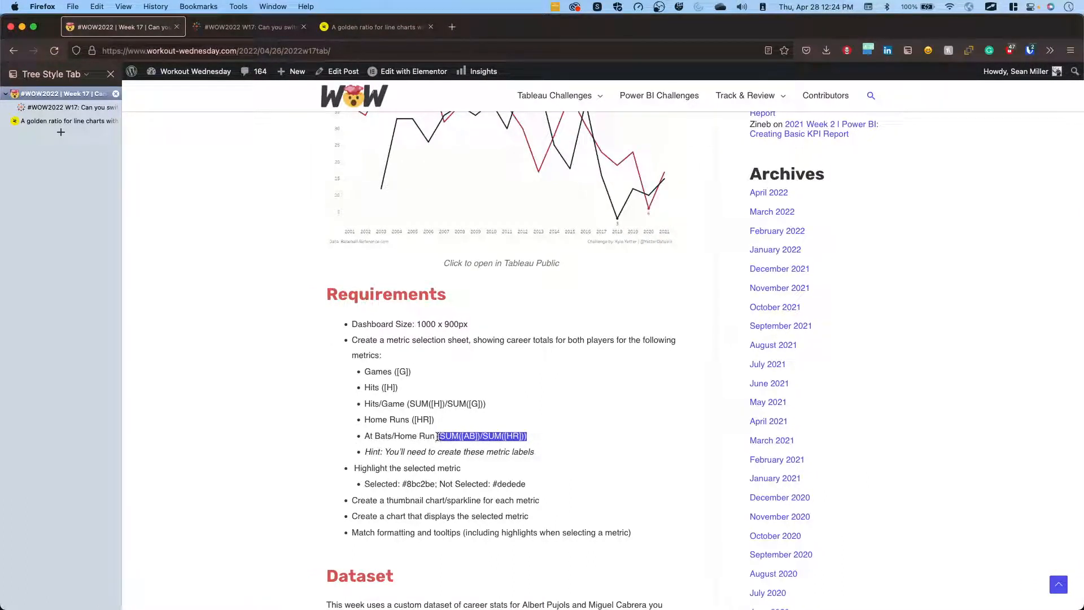
pyautogui.hotkey('ctrl', 'Right')
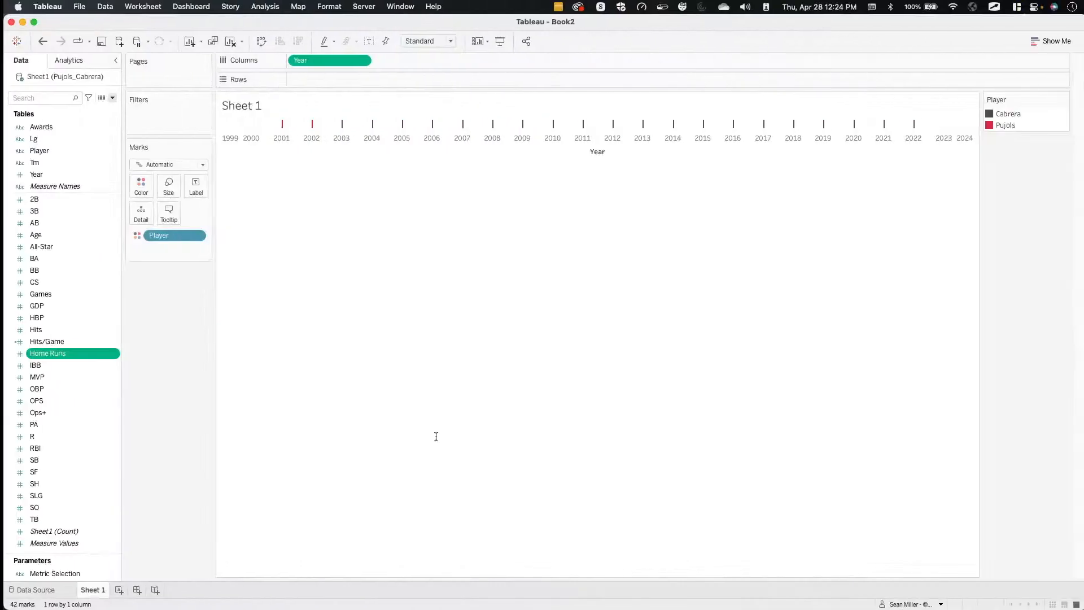
# Start a calculated field named At Bats/Home Run and paste the copied formula (SUM([AB])/SUM([HR])) into it.
pyautogui.click(109, 98)
pyautogui.click(90, 109)
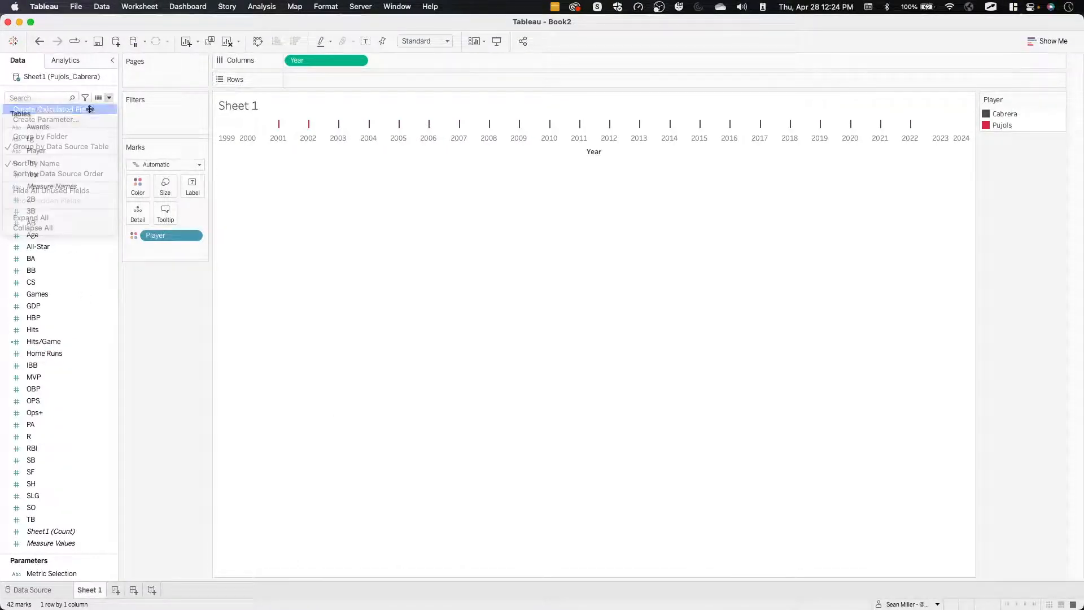
pyautogui.write('At Bat')
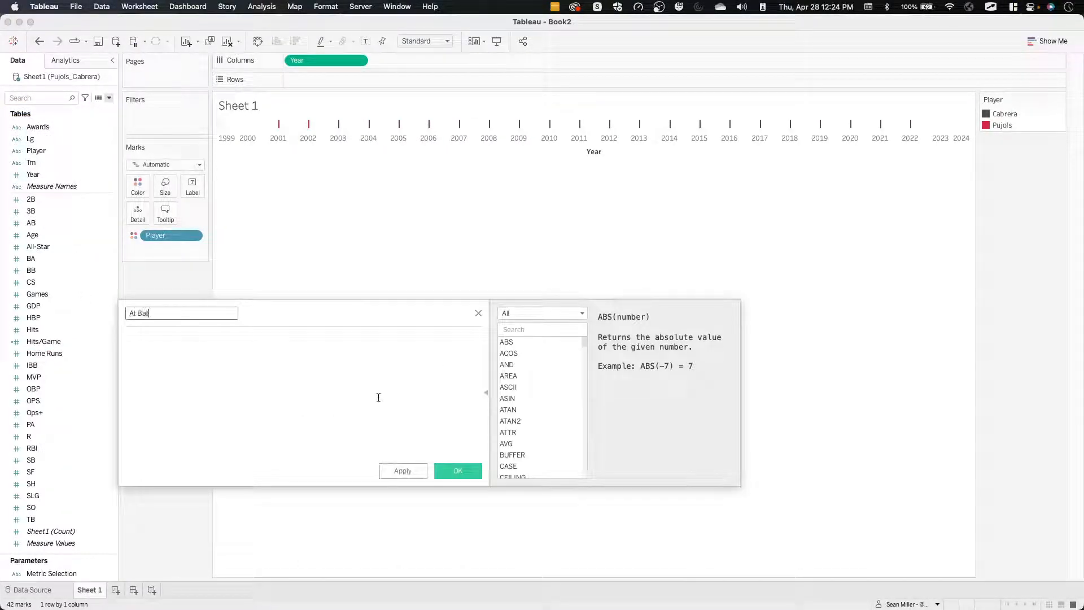
pyautogui.write('s/Home Run')
pyautogui.click(378, 397)
pyautogui.press('super+v')
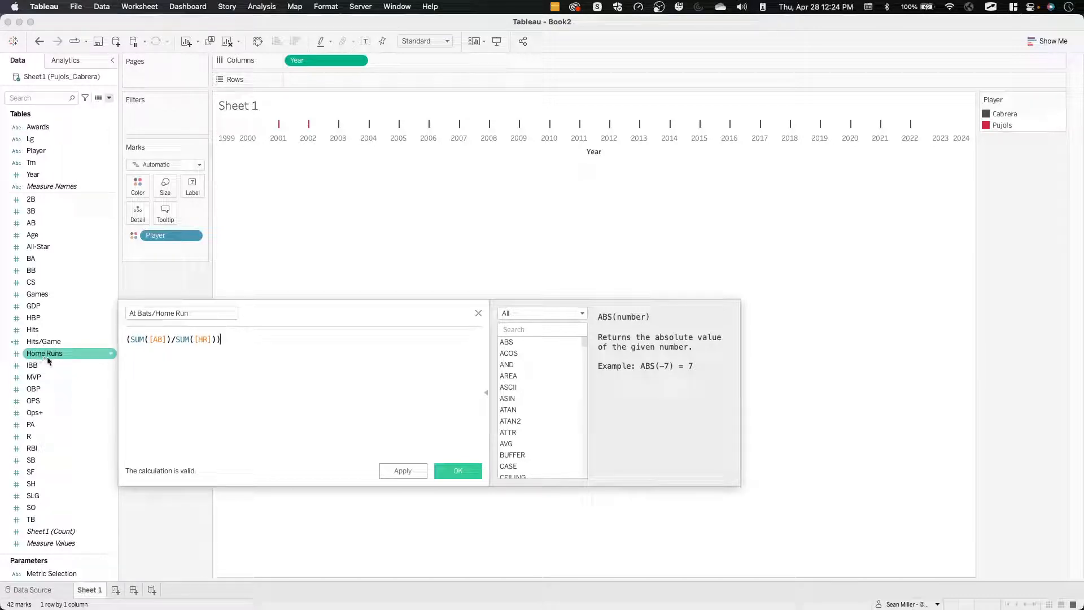
# Replace the [HR] reference in the At Bats/Home Run formula with the [Home Runs] field.
pyautogui.click(205, 346)
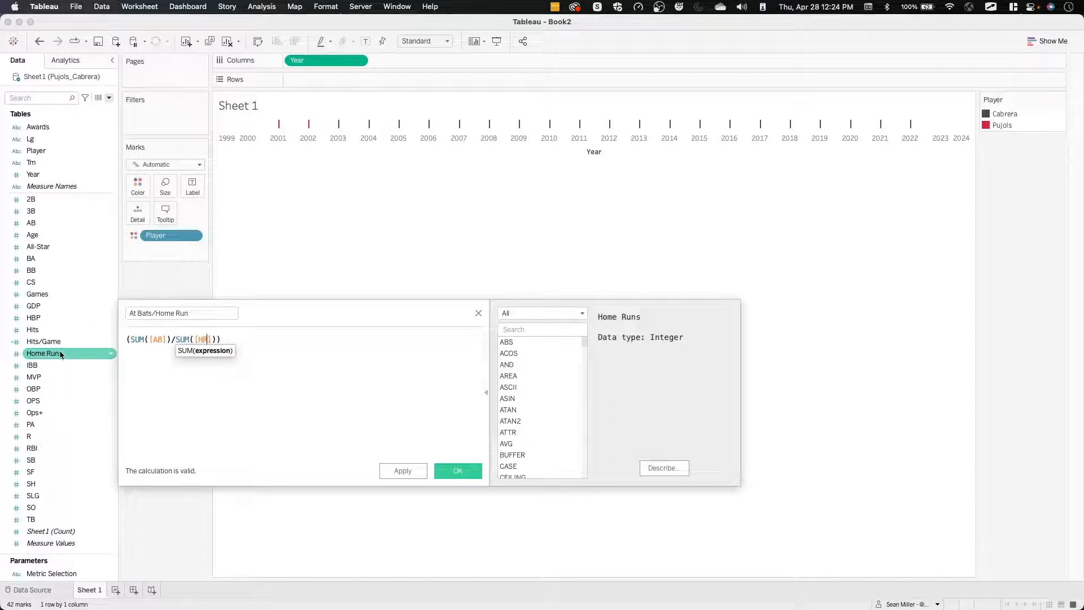
pyautogui.doubleClick(205, 340)
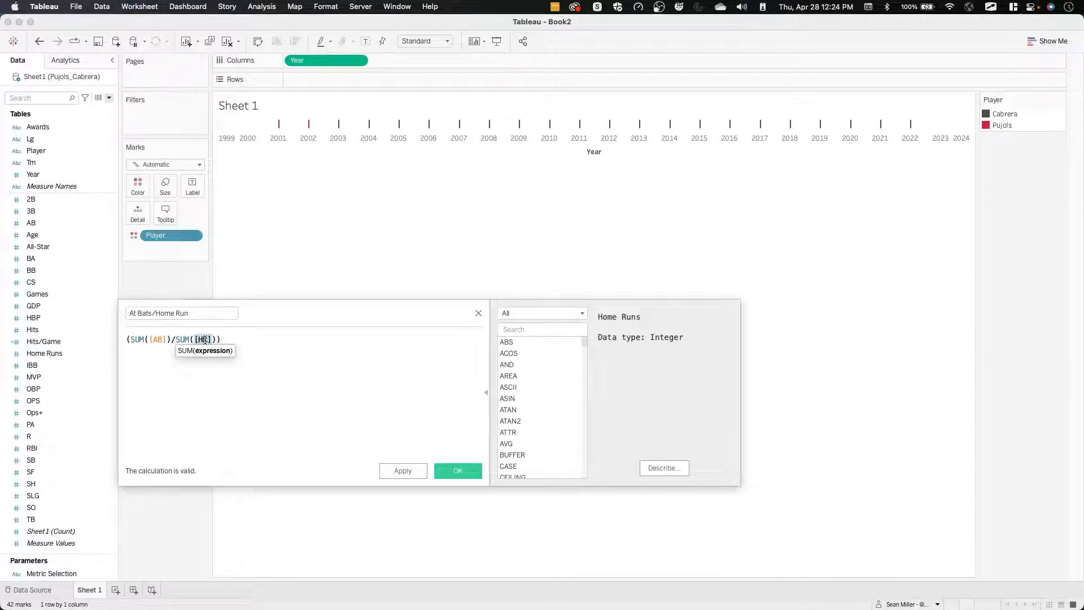
pyautogui.write('ghoe')
pyautogui.press('BackSpace')
pyautogui.press('BackSpace')
pyautogui.press('BackSpace')
pyautogui.press('BackSpace')
pyautogui.write('[Home Runs]')
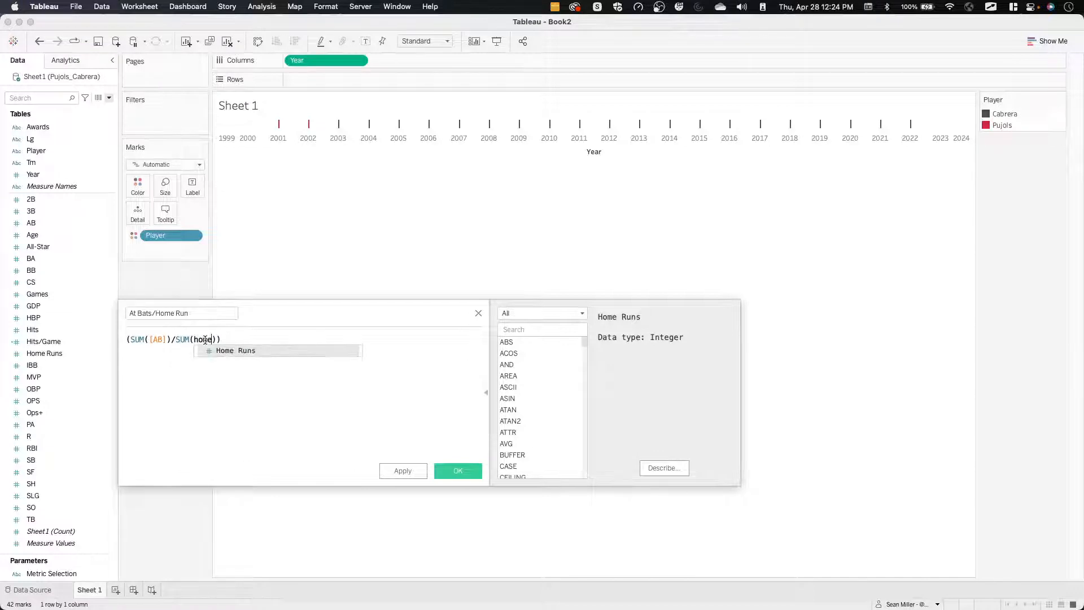
pyautogui.press('Return')
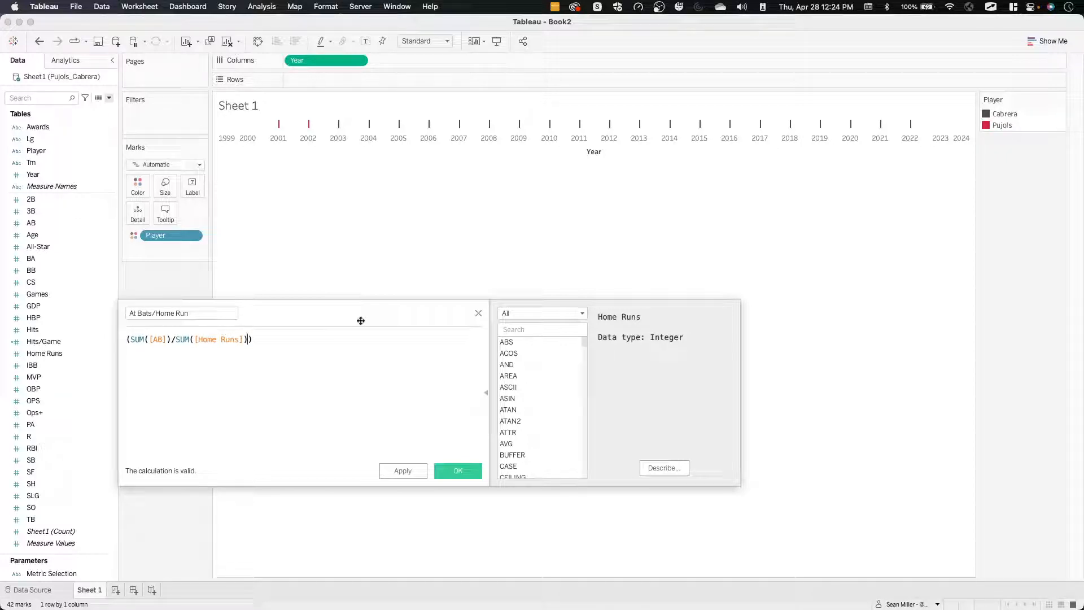
# Change the [Home Runs] reference in the formula to HR, enlarge the formula text, and apply the calculation.
pyautogui.click(217, 341)
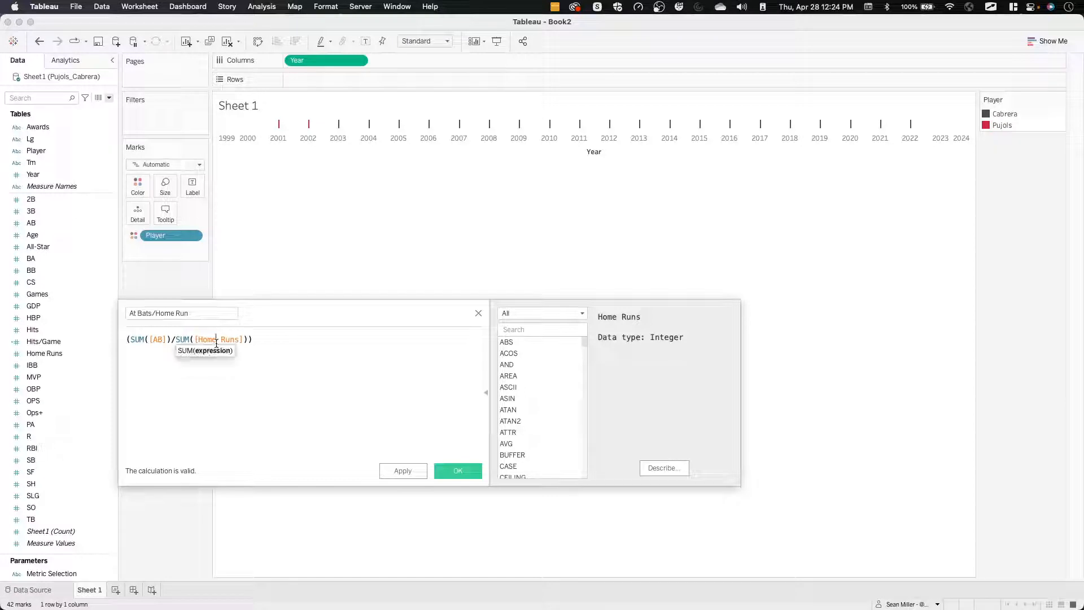
pyautogui.doubleClick(220, 337)
pyautogui.write('HR')
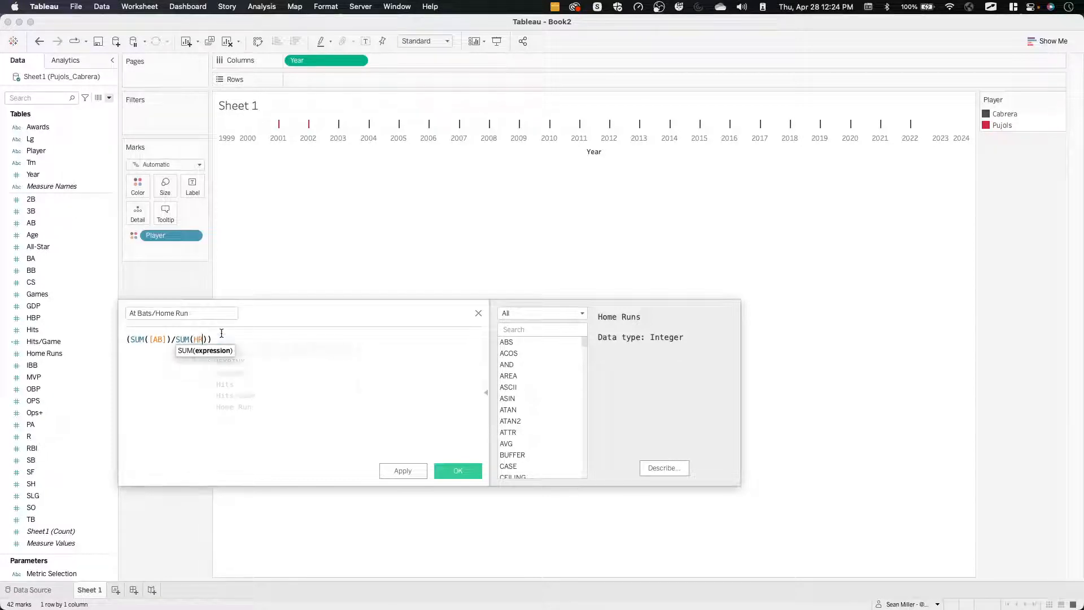
pyautogui.click(293, 376)
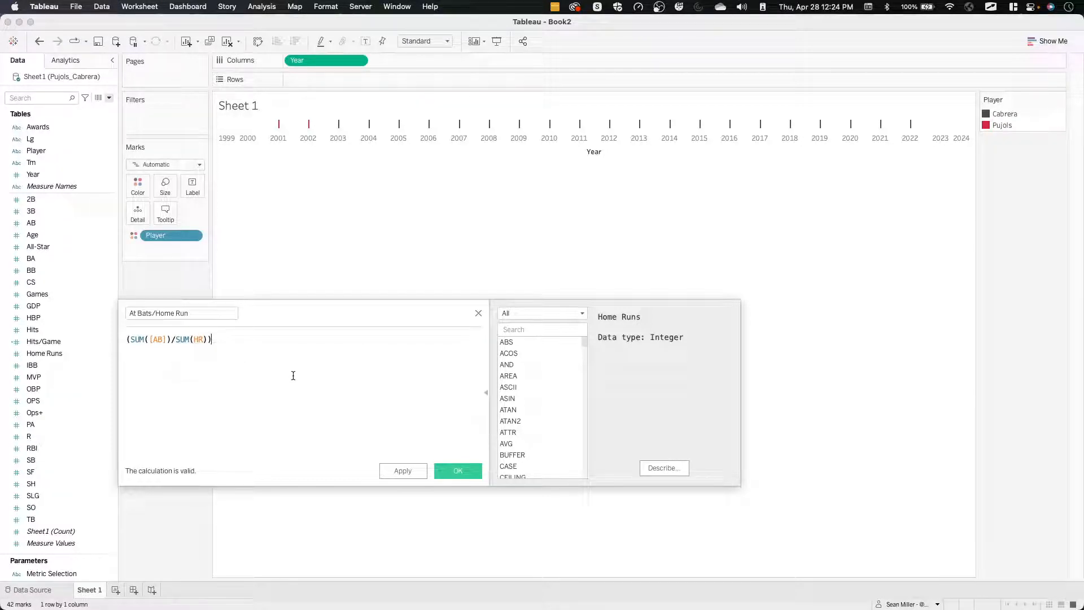
pyautogui.click(207, 339)
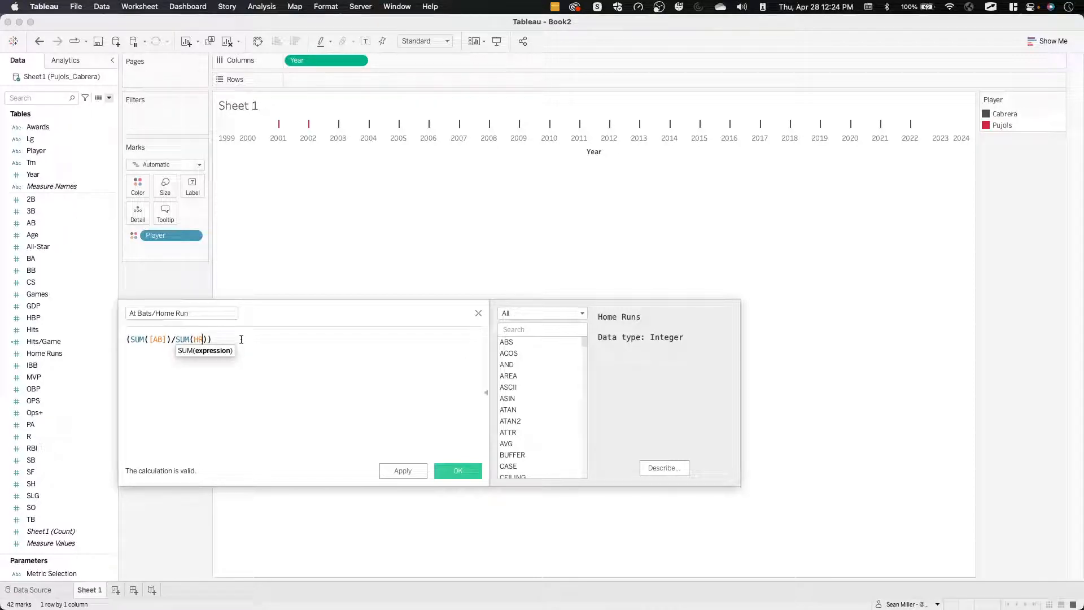
pyautogui.scroll(5, 241, 339)
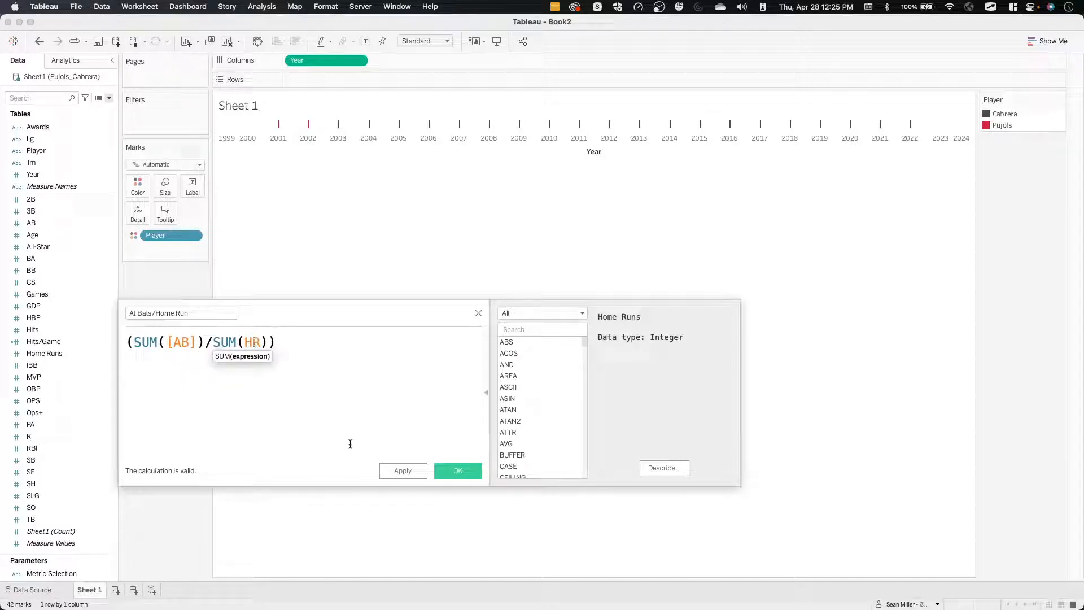
pyautogui.click(403, 470)
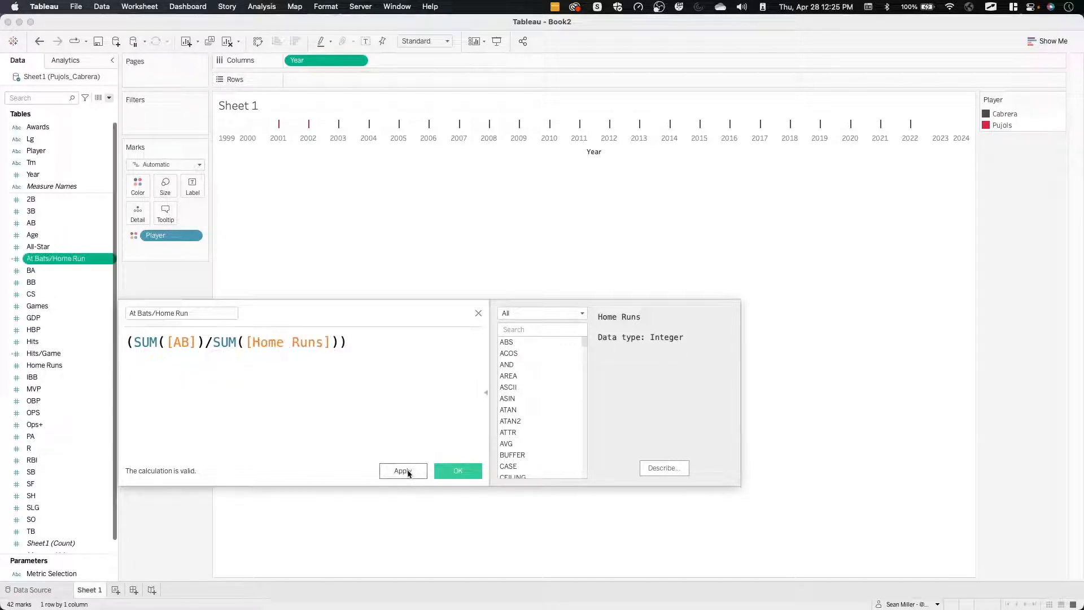
# Re-enter the second SUM argument of the At Bats/Home Run formula as [HR], then apply and save the calculated field.
pyautogui.doubleClick(290, 345)
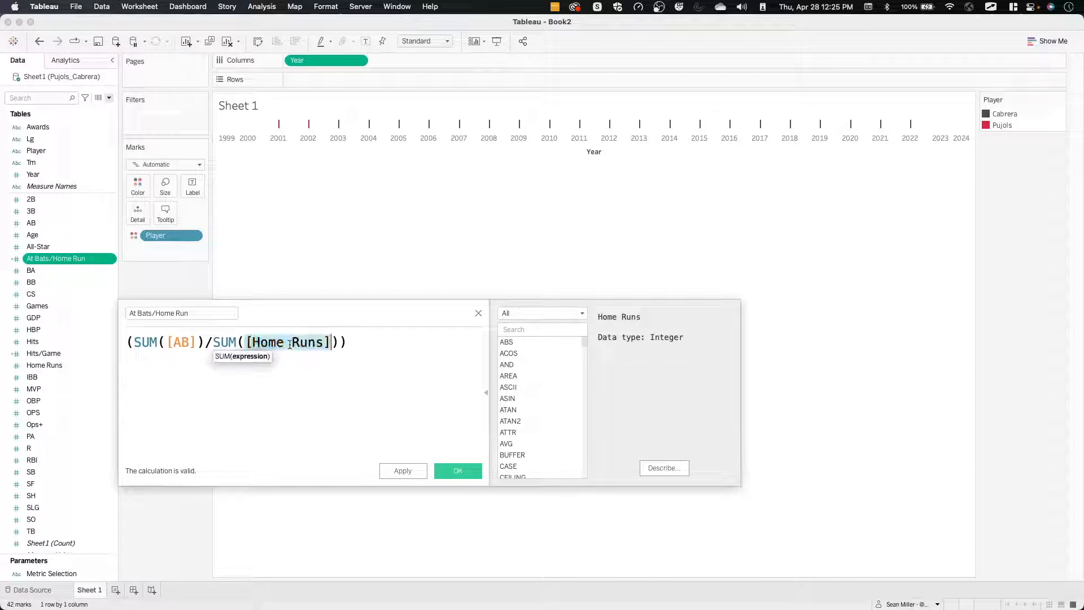
pyautogui.write('HR')
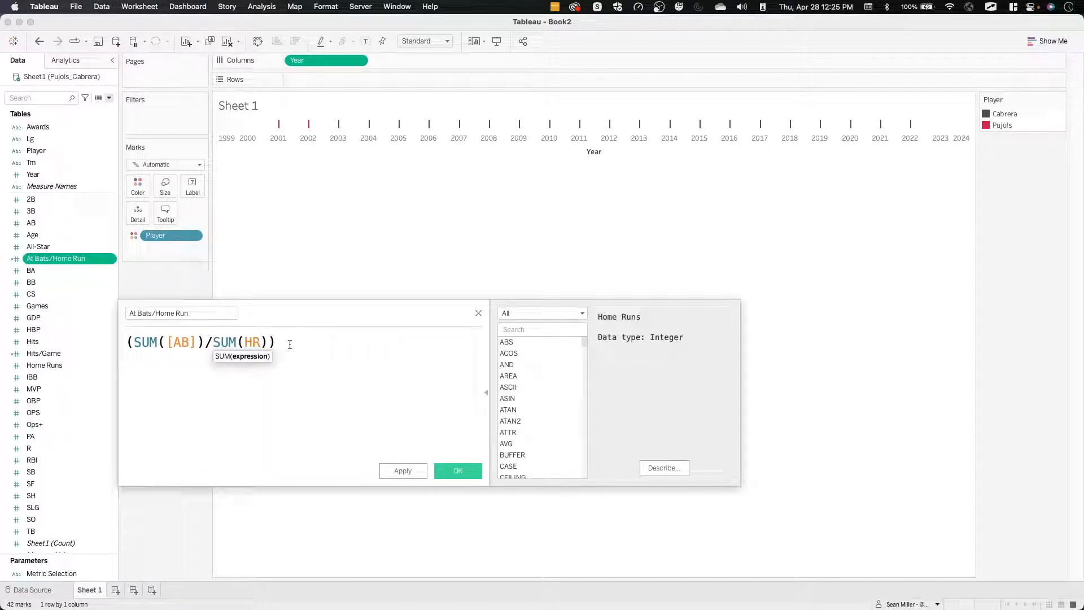
pyautogui.press('BackSpace')
pyautogui.press('BackSpace')
pyautogui.write('[')
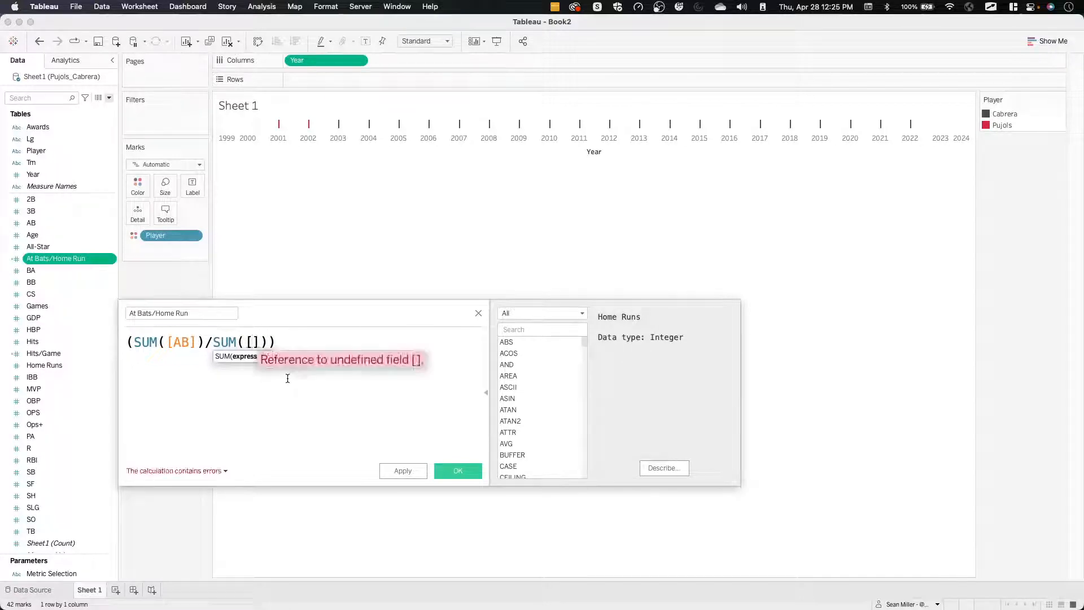
pyautogui.write('HR')
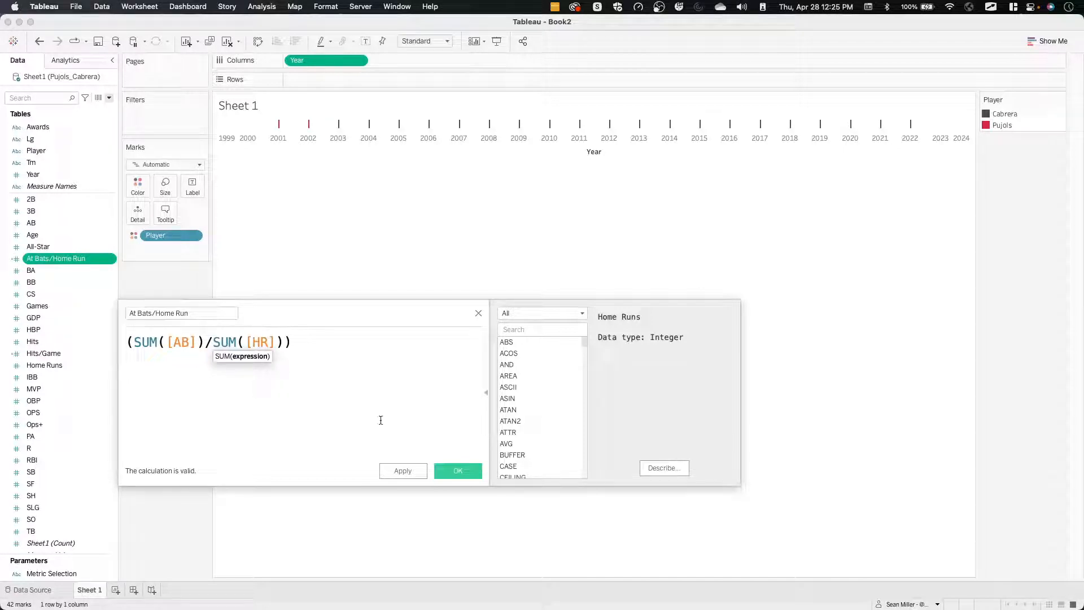
pyautogui.click(401, 472)
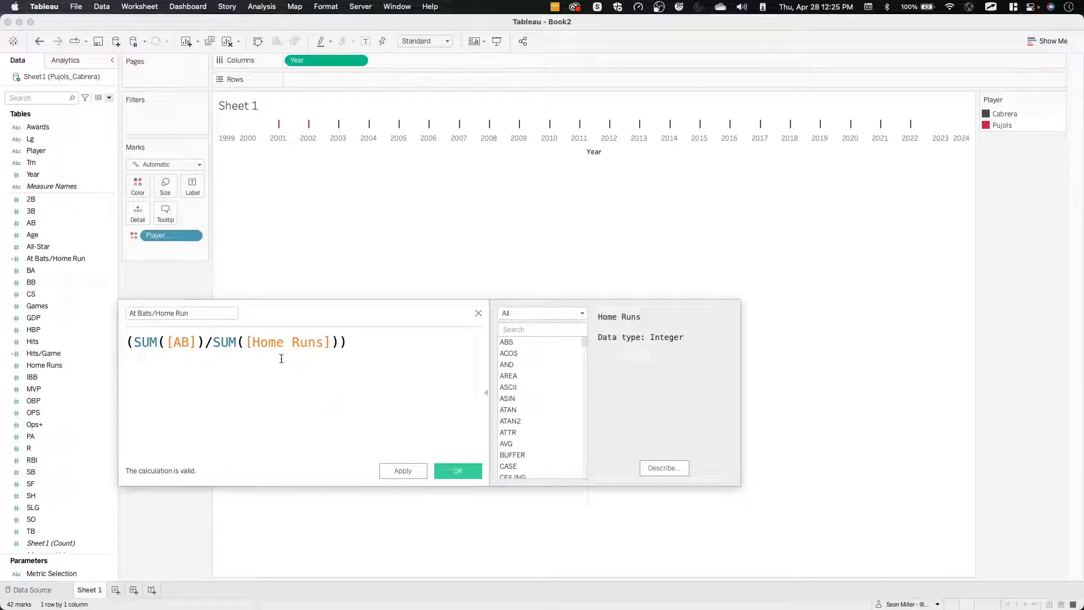
pyautogui.click(460, 472)
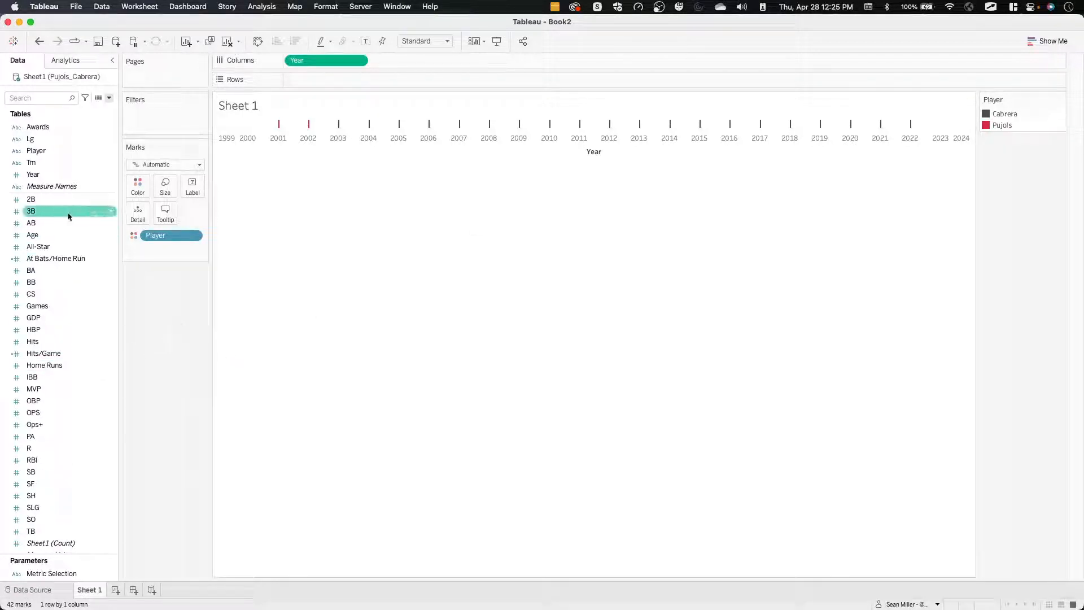
# Select the five metric fields named in the requirements and group the data fields by folder instead of by data source table.
pyautogui.hotkey('ctrl', 'Left')
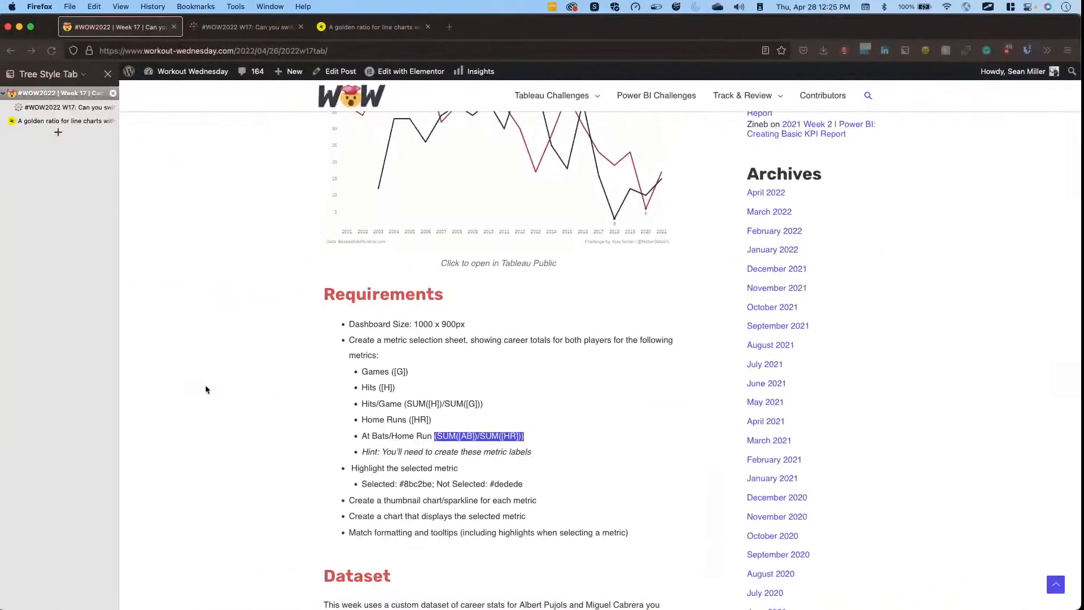
pyautogui.hotkey('ctrl', 'Right')
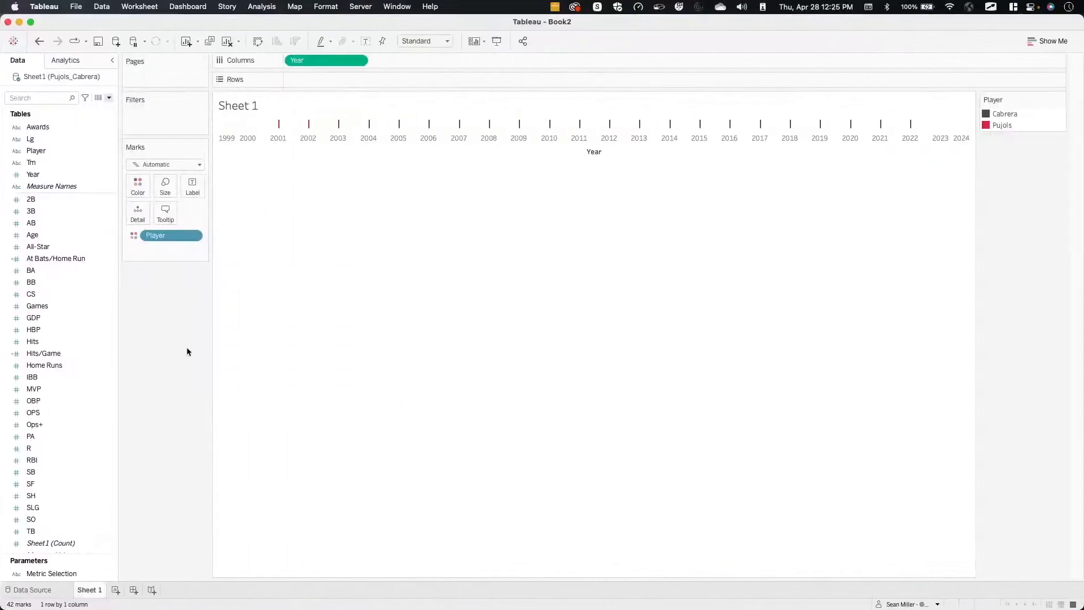
pyautogui.click(57, 306)
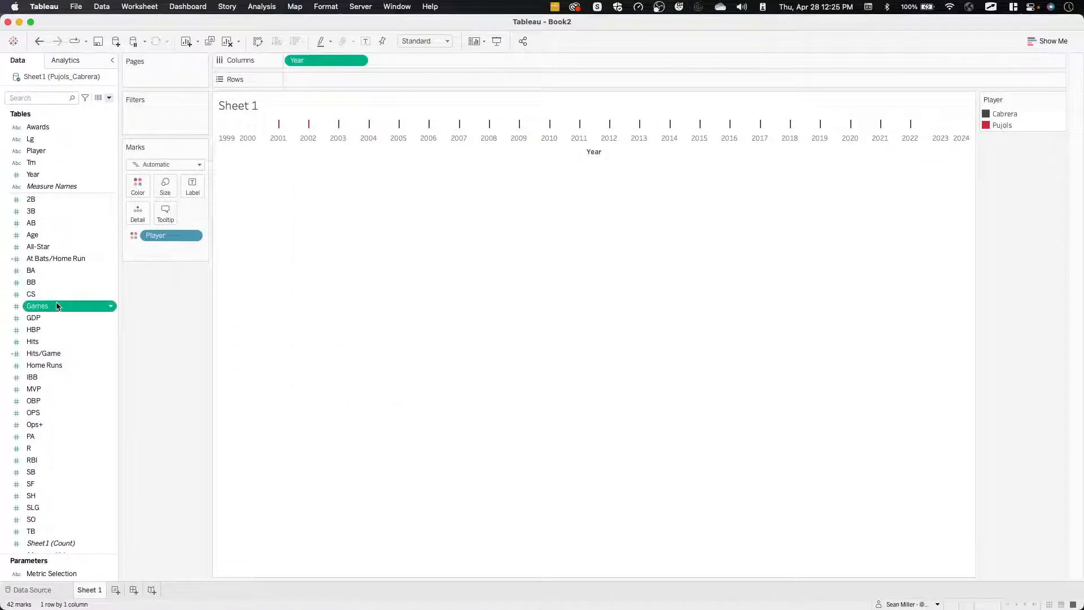
pyautogui.keyDown('super'); pyautogui.click(49, 341); pyautogui.keyUp('super')
pyautogui.keyDown('super'); pyautogui.click(48, 354); pyautogui.keyUp('super')
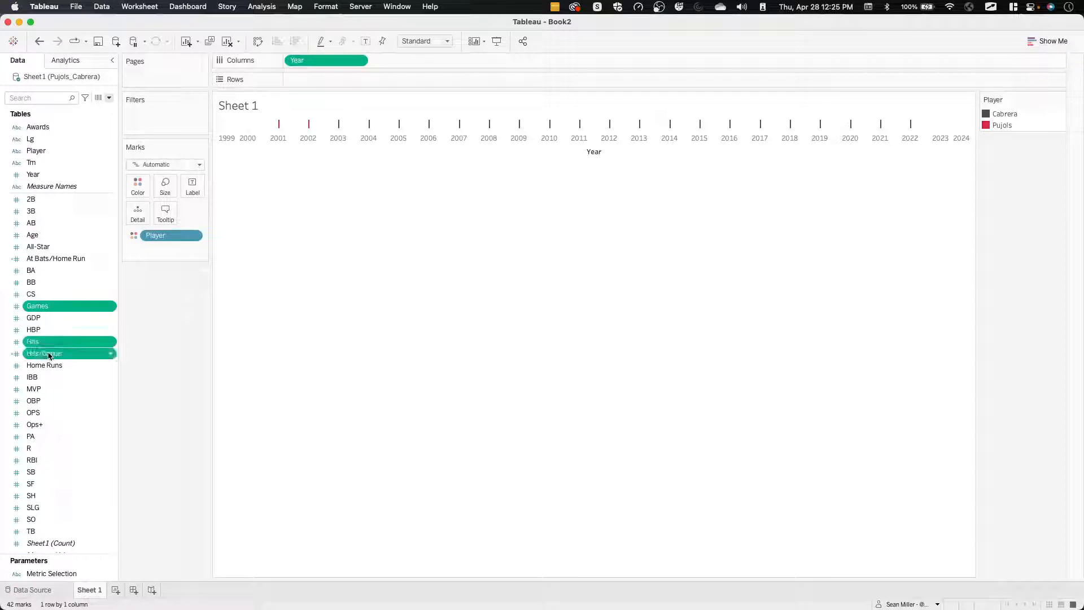
pyautogui.keyDown('super'); pyautogui.click(64, 367); pyautogui.keyUp('super')
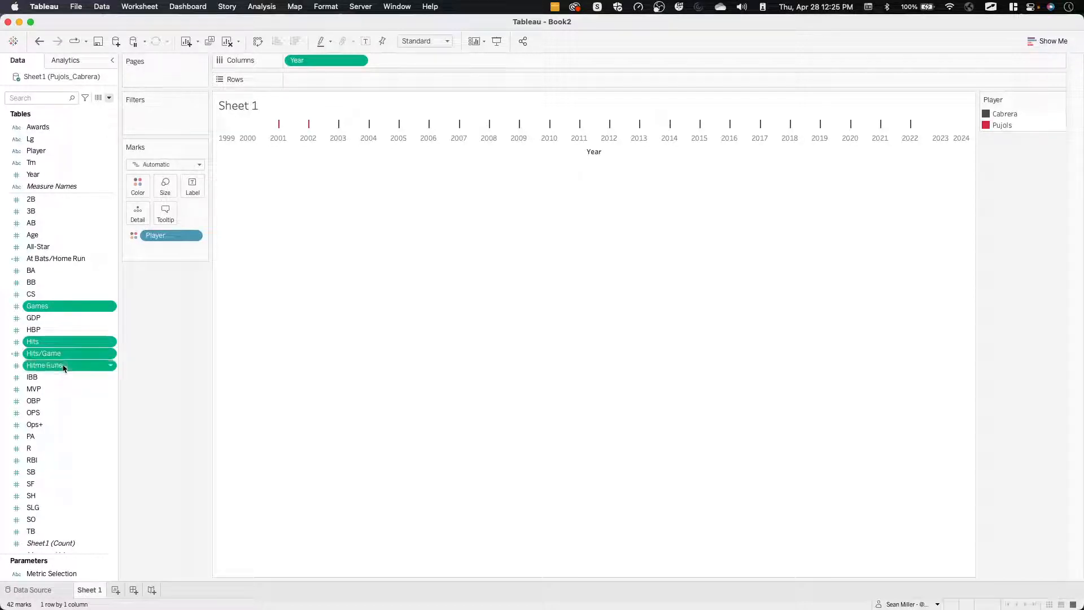
pyautogui.keyDown('super'); pyautogui.click(65, 264); pyautogui.keyUp('super')
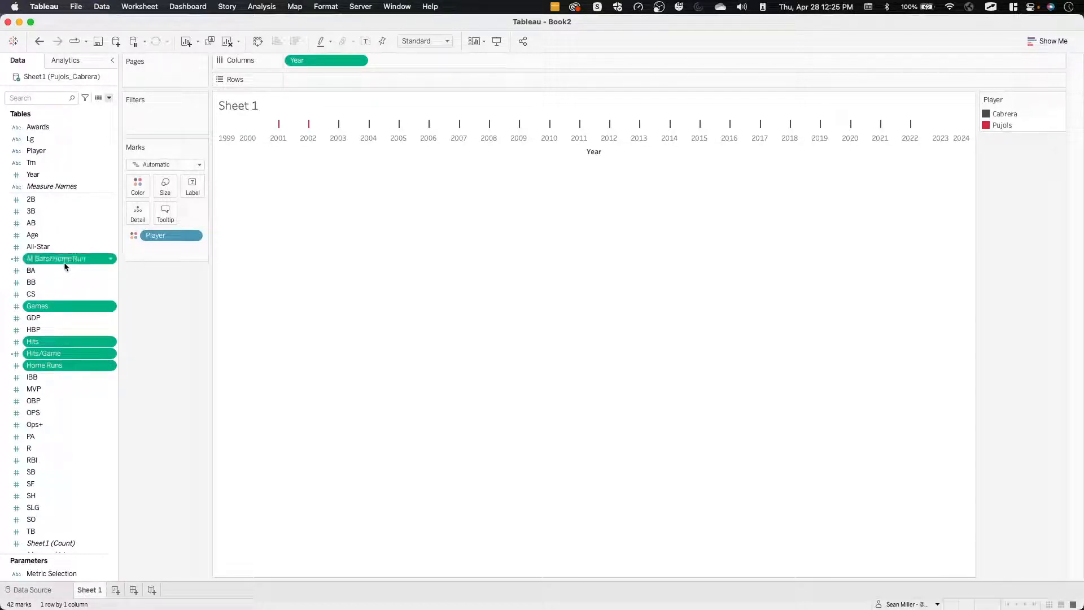
pyautogui.hotkey('ctrl', 'Left')
pyautogui.hotkey('ctrl', 'Right')
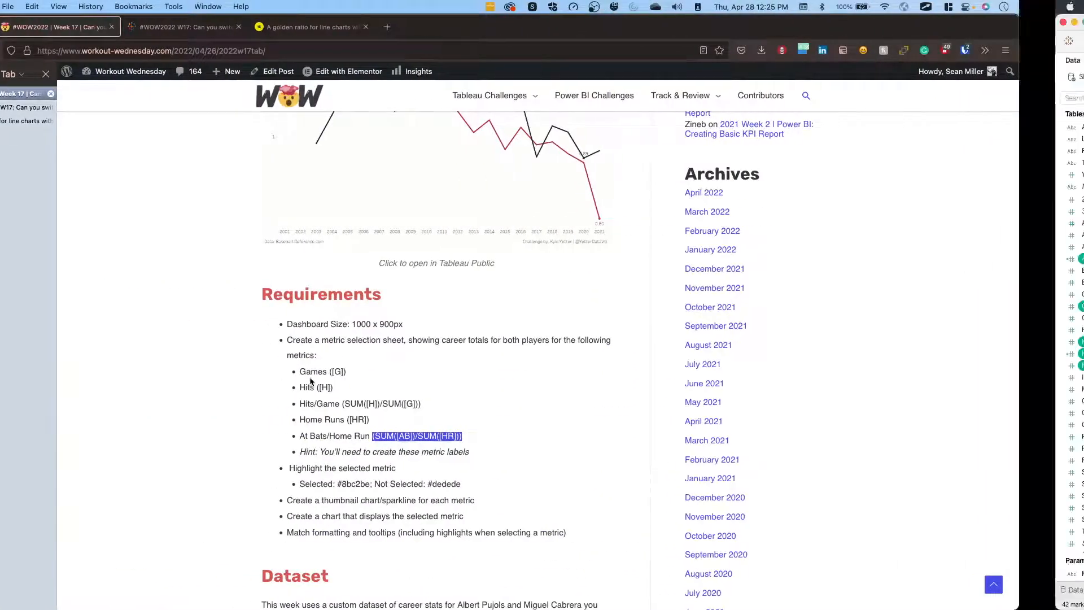
pyautogui.rightClick(71, 259)
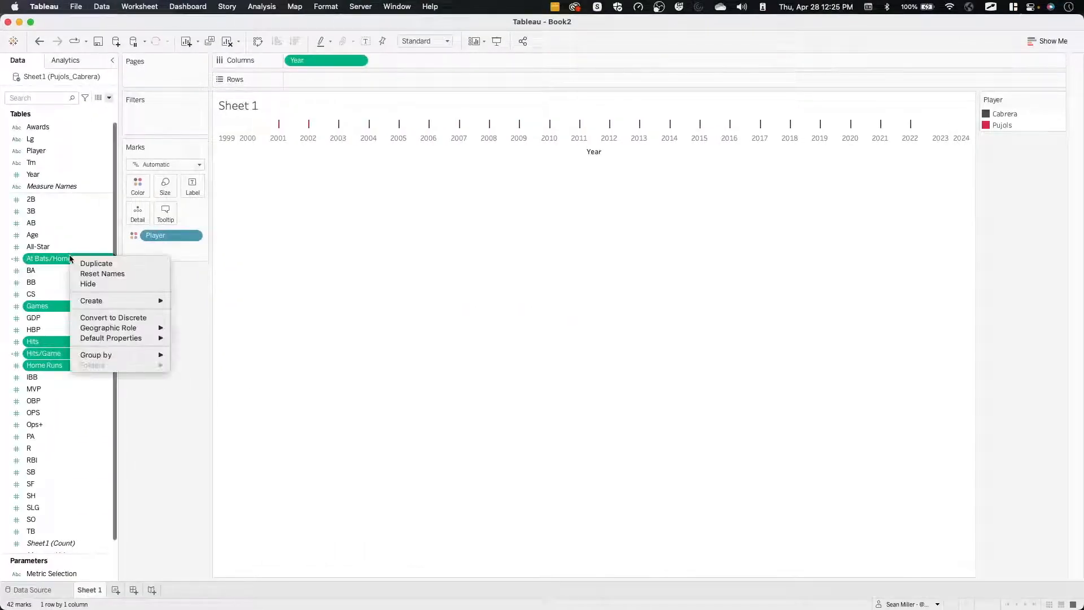
pyautogui.moveTo(131, 356)
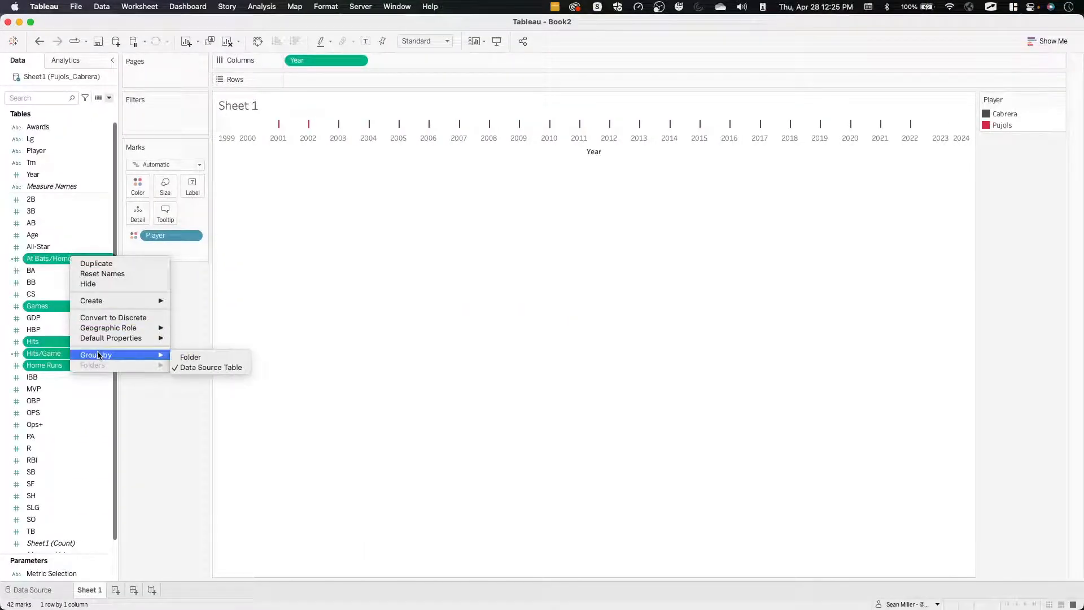
pyautogui.click(191, 357)
# Put At Bats/Home Run, Games, Hits, Hits/Game and Home Runs in a new folder named Metrics and collapse it.
pyautogui.click(57, 258)
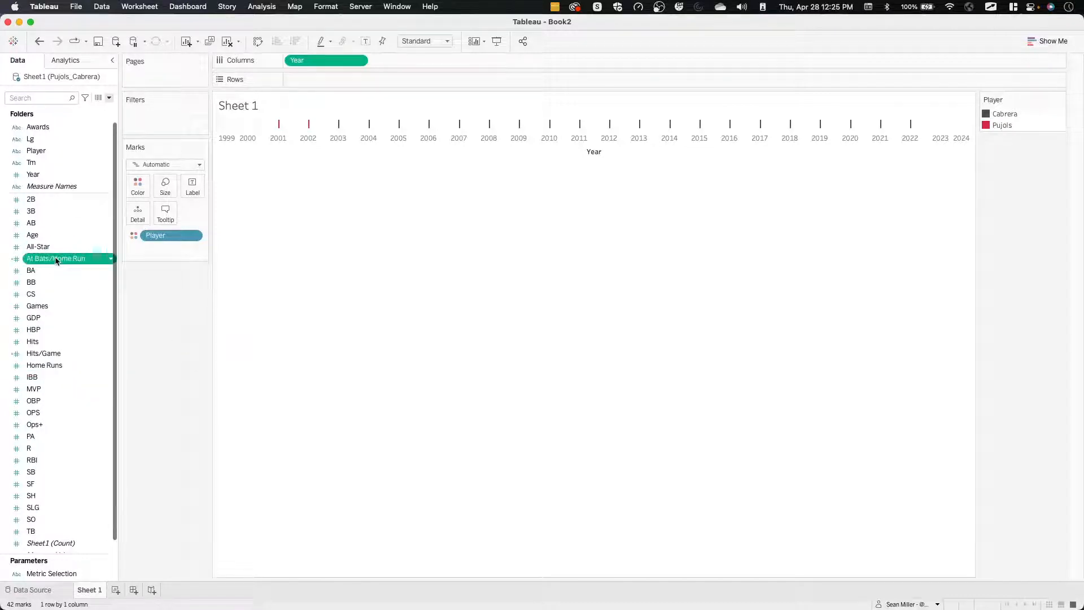
pyautogui.keyDown('super'); pyautogui.click(50, 307); pyautogui.keyUp('super')
pyautogui.keyDown('super'); pyautogui.click(45, 354); pyautogui.keyUp('super')
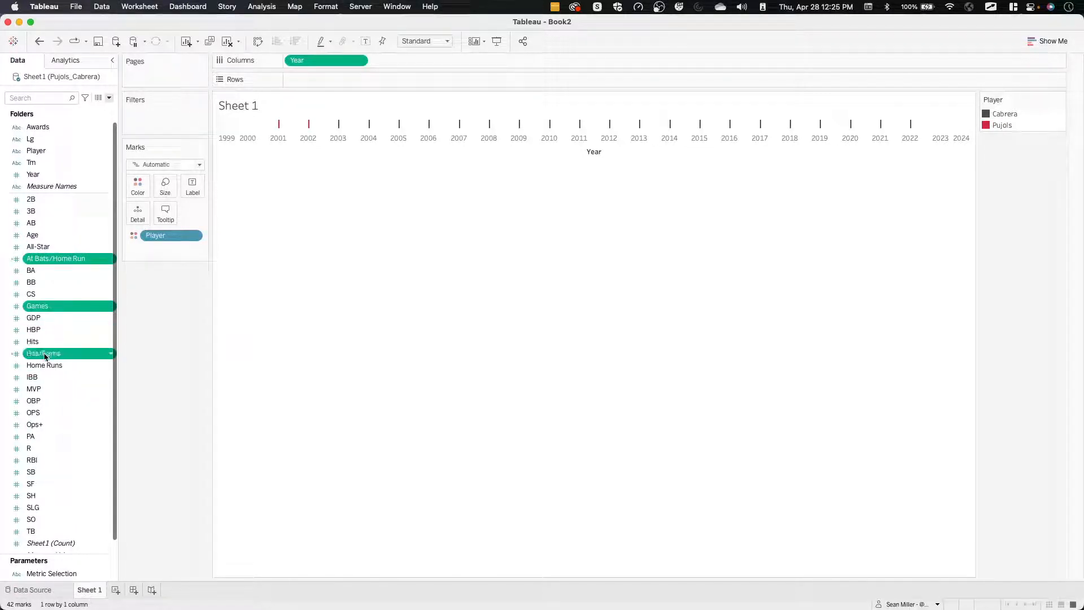
pyautogui.keyDown('super'); pyautogui.click(44, 365); pyautogui.keyUp('super')
pyautogui.keyDown('super'); pyautogui.click(40, 343); pyautogui.keyUp('super')
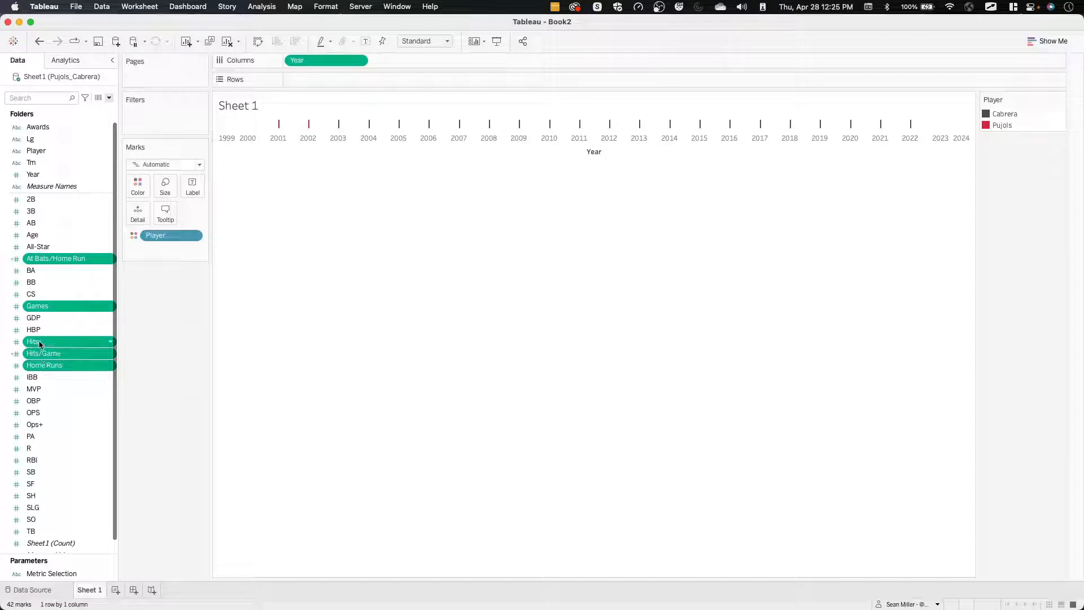
pyautogui.rightClick(39, 343)
pyautogui.moveTo(80, 450)
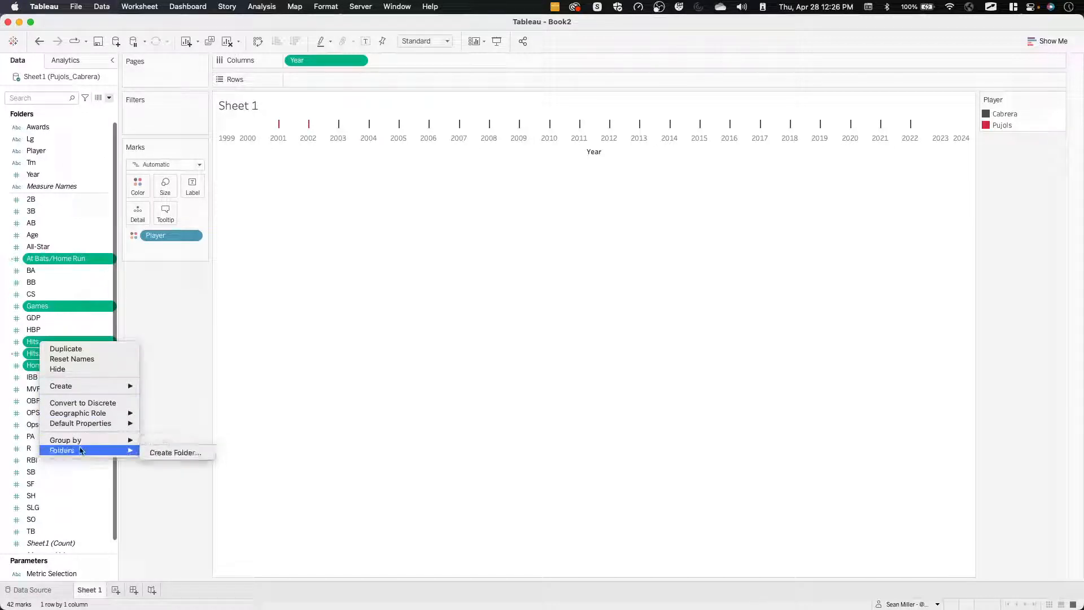
pyautogui.click(171, 451)
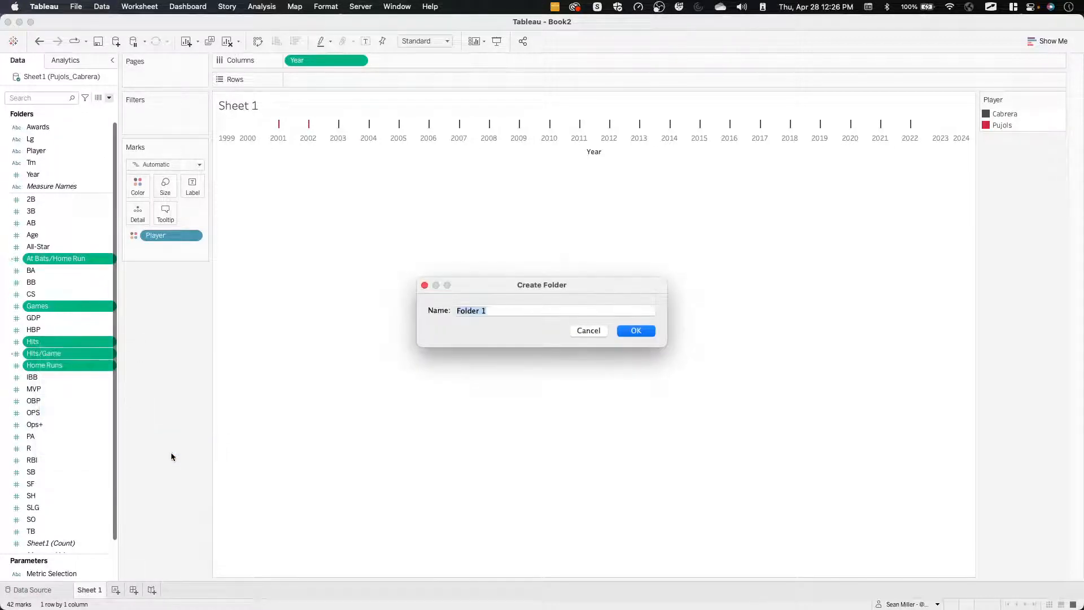
pyautogui.write('Metrics')
pyautogui.press('Return')
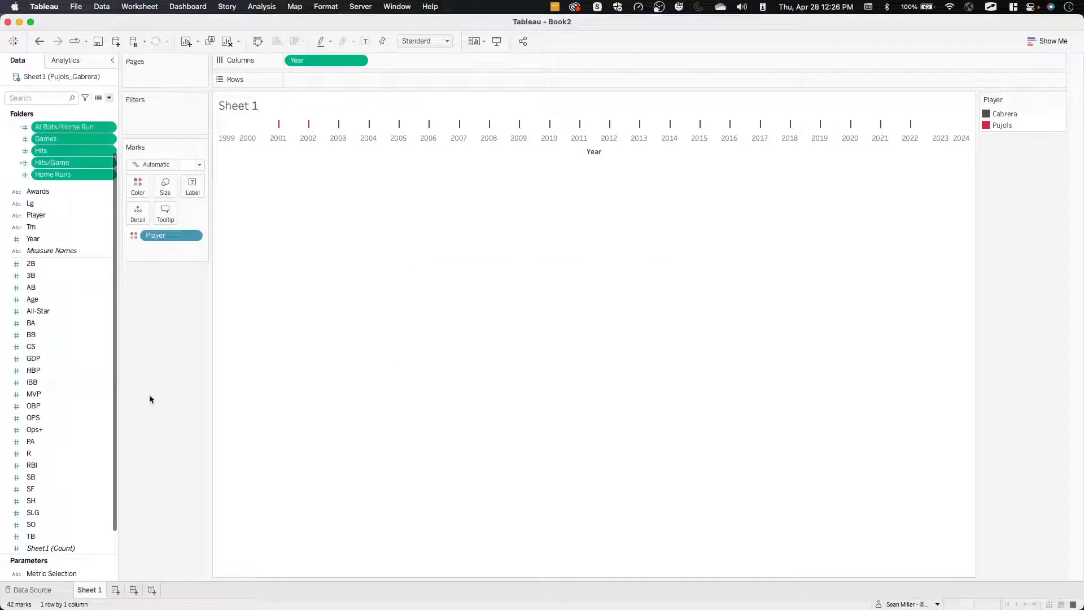
pyautogui.click(8, 129)
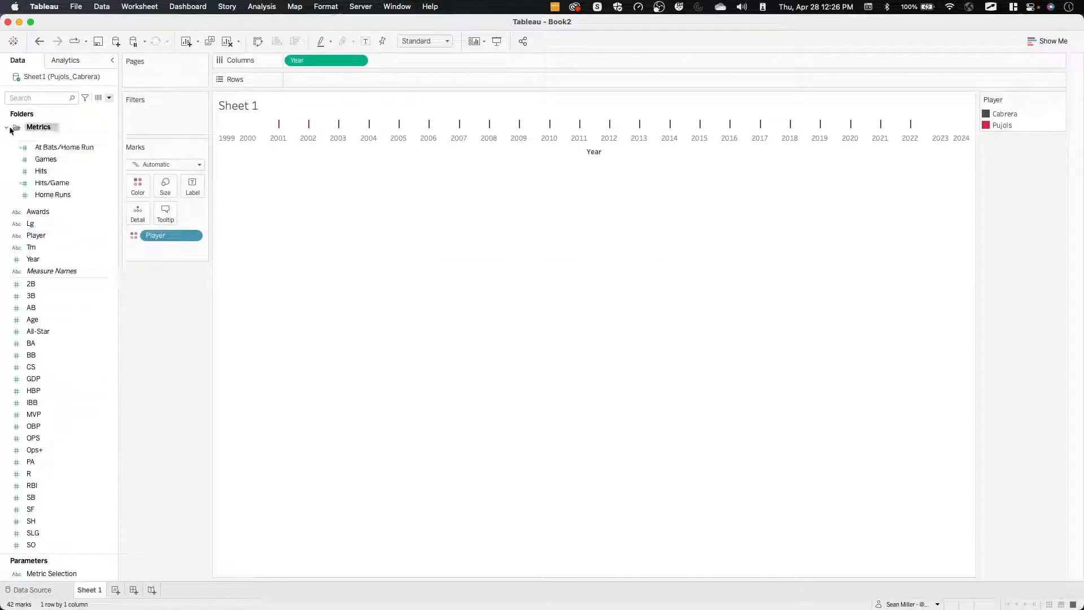
pyautogui.click(7, 128)
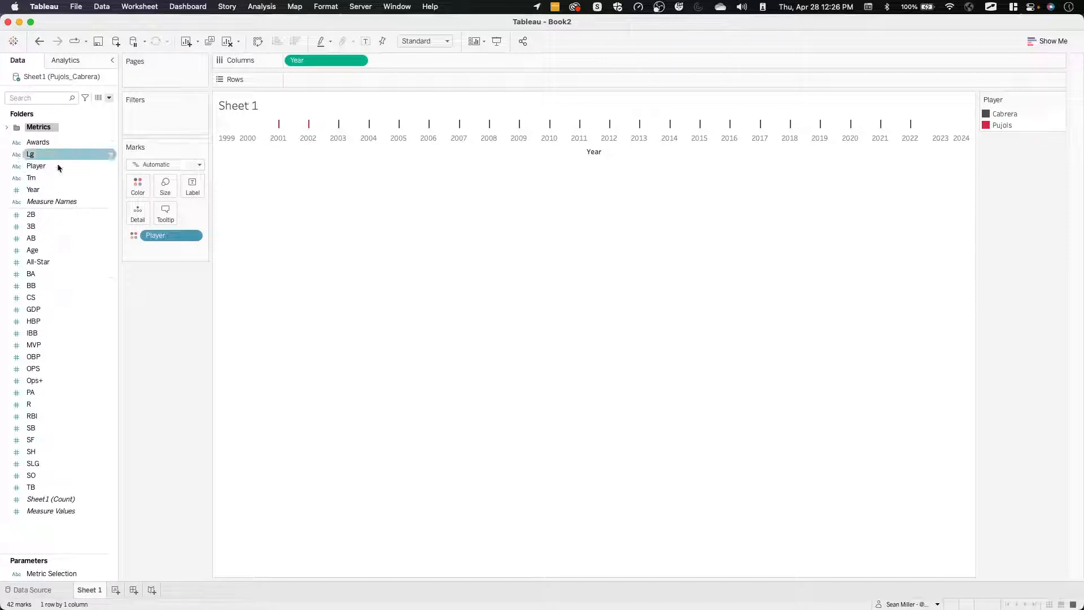
# Hide all the remaining measures outside the Metrics folder, from 2B through TB.
pyautogui.click(55, 216)
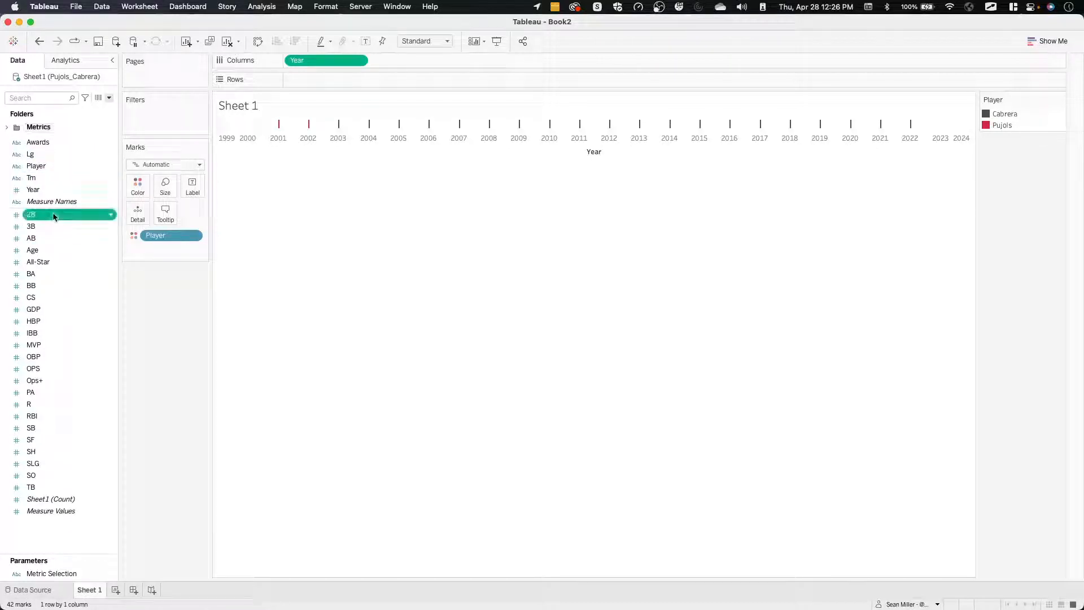
pyautogui.keyDown('shift'); pyautogui.click(55, 486); pyautogui.keyUp('shift')
pyautogui.rightClick(55, 487)
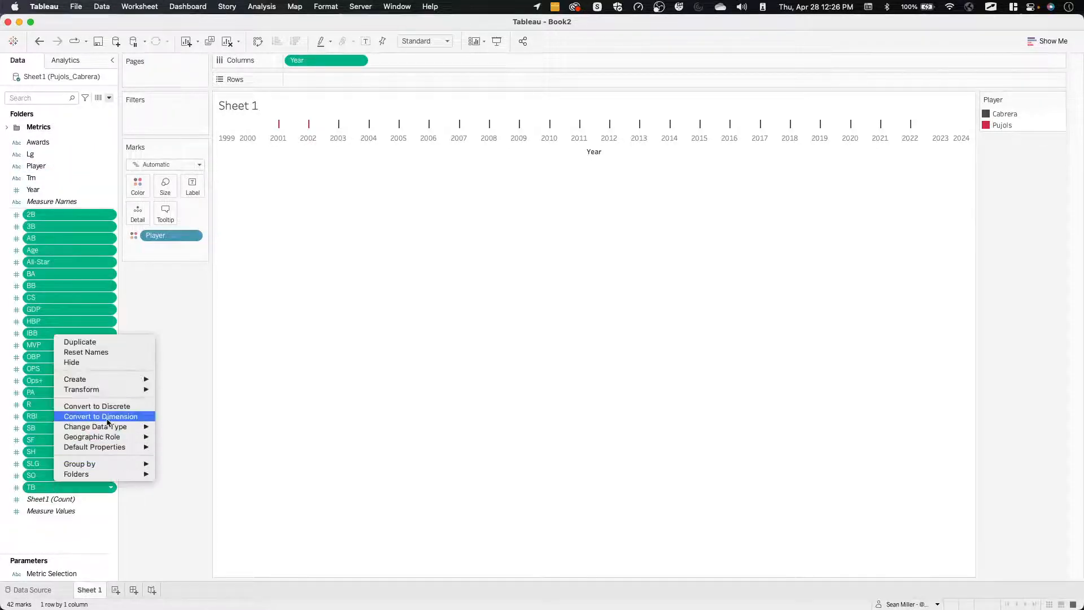
pyautogui.click(100, 362)
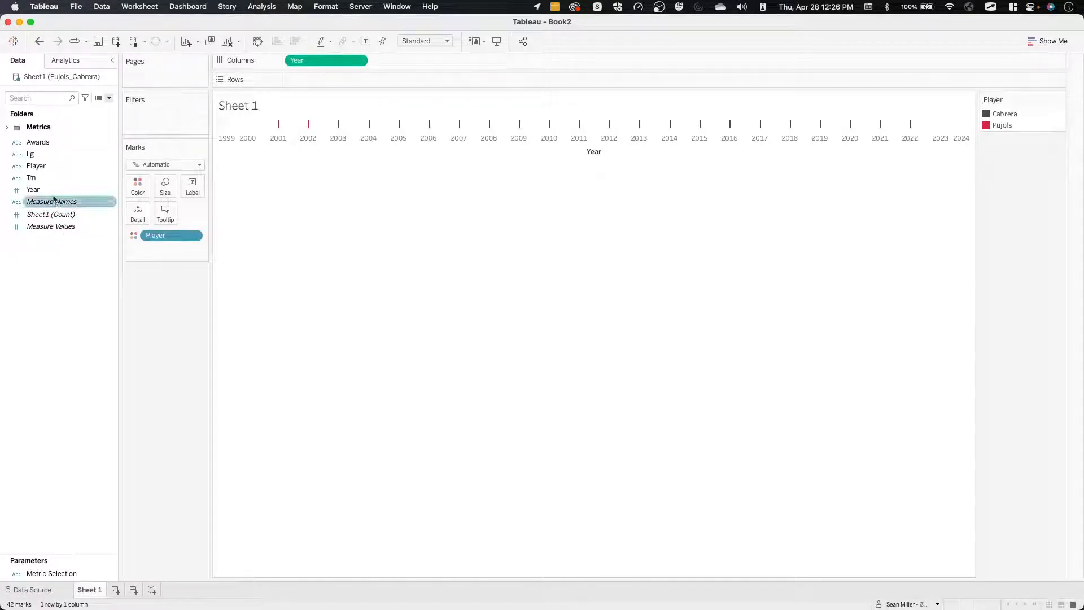
# Choose Number (Custom) with 2 decimal places as the default number format for At Bats/Home Run and Hits/Game in the Metrics folder.
pyautogui.click(6, 127)
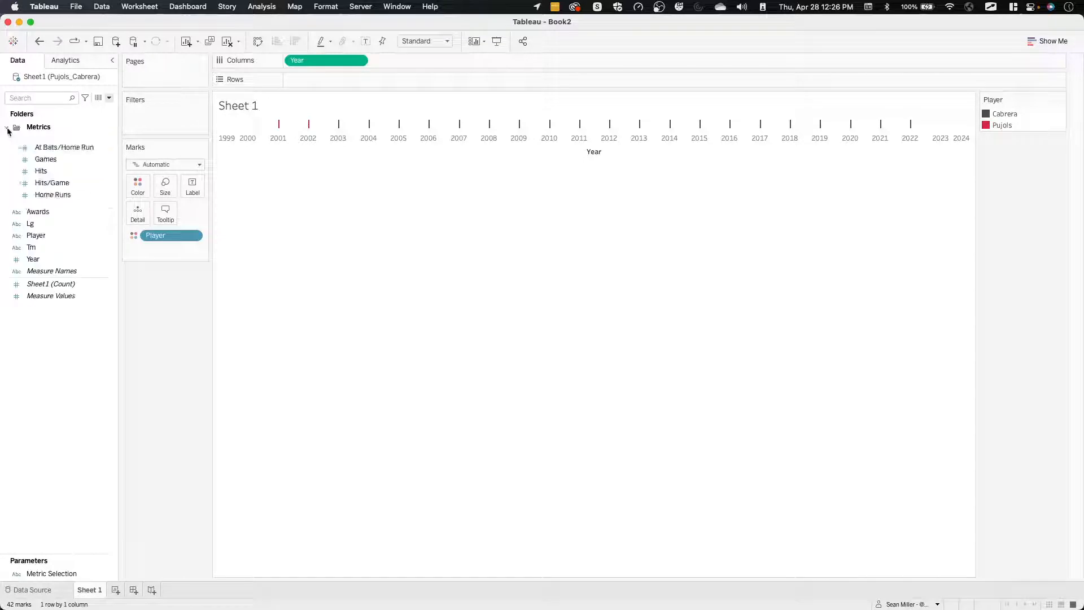
pyautogui.click(56, 147)
pyautogui.keyDown('super'); pyautogui.click(62, 182); pyautogui.keyUp('super')
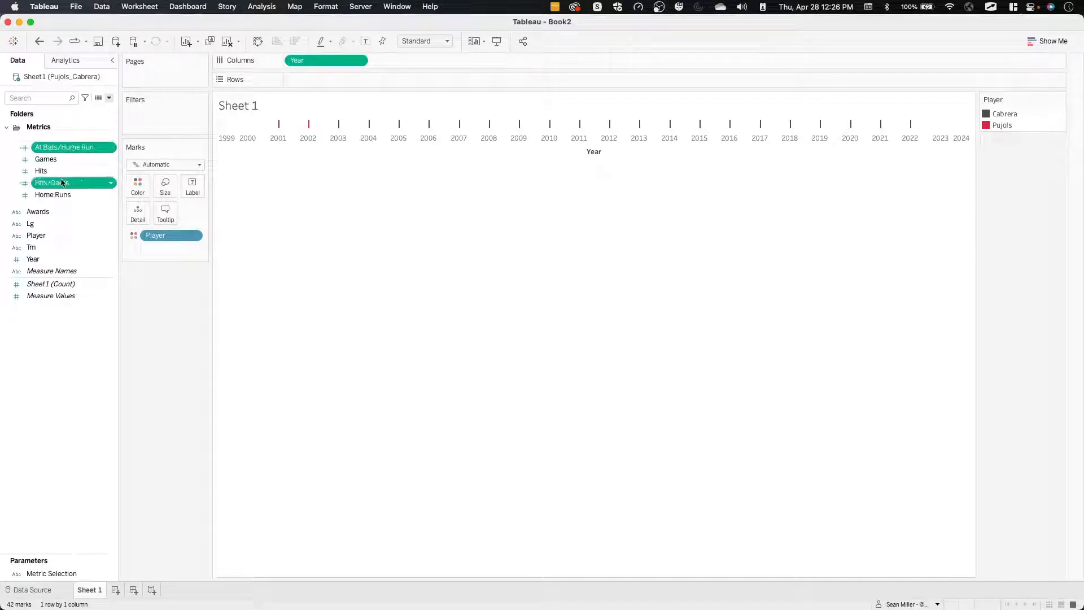
pyautogui.rightClick(71, 148)
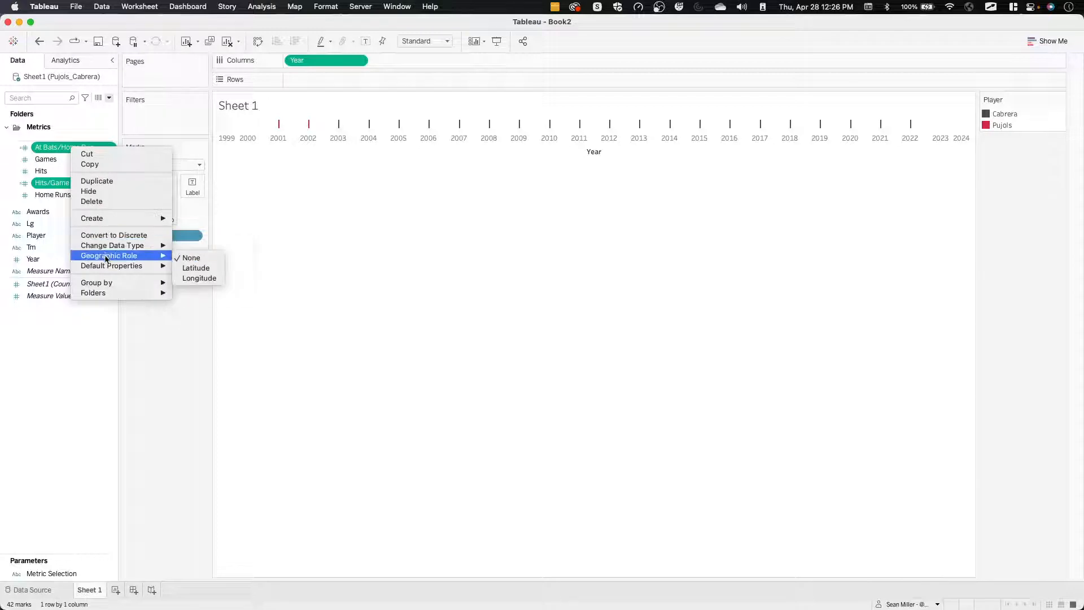
pyautogui.moveTo(105, 266)
pyautogui.click(198, 270)
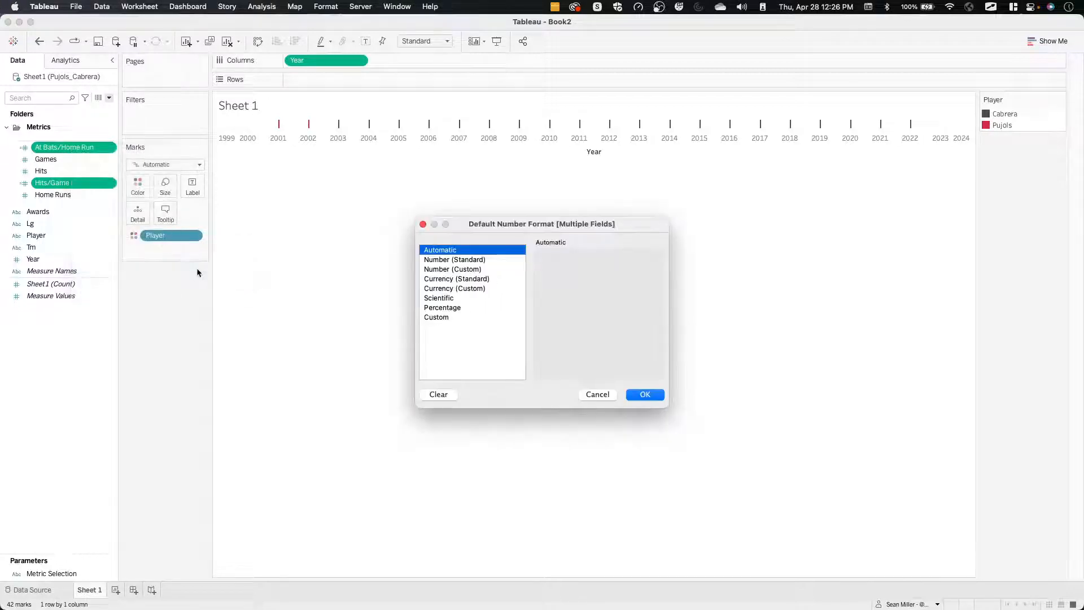
pyautogui.click(461, 270)
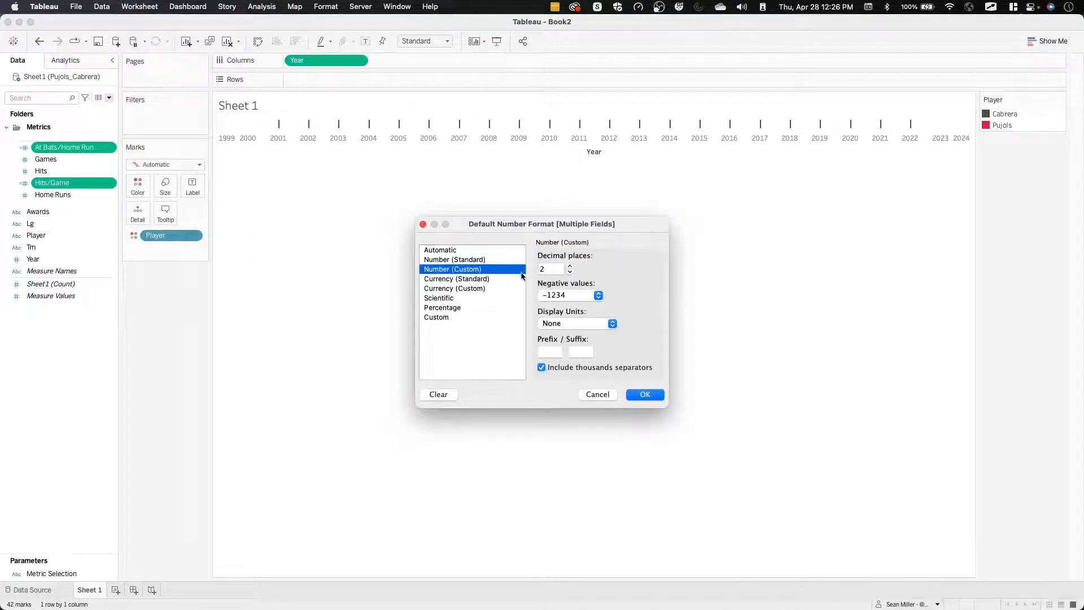
# Switch to Firefox and examine the number formatting of the Hits/Game and AB/HR metrics in the published reference dashboard.
pyautogui.press('super+Tab')
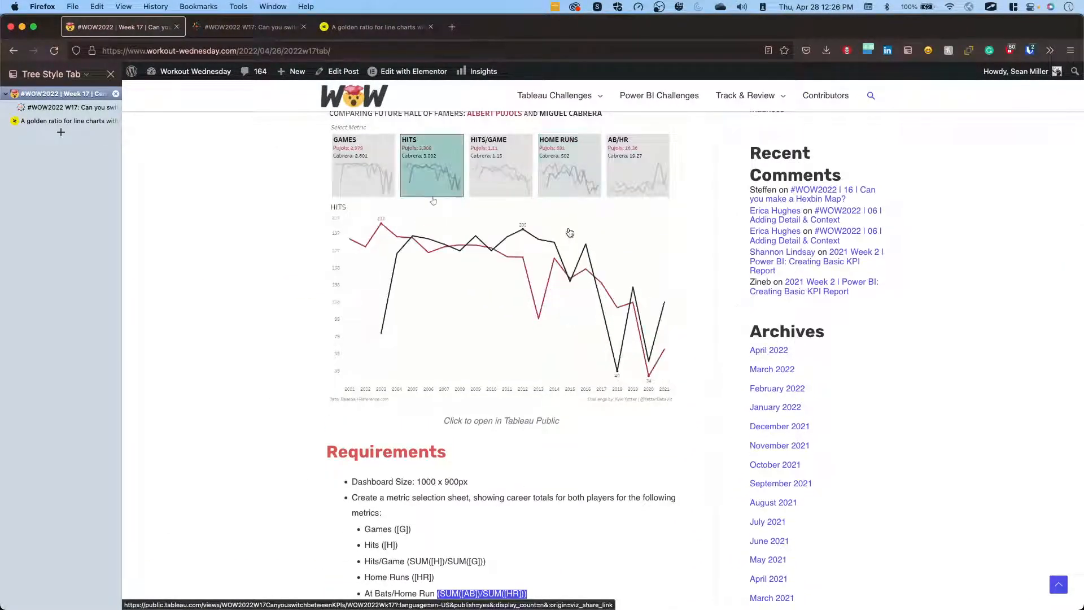
pyautogui.click(240, 34)
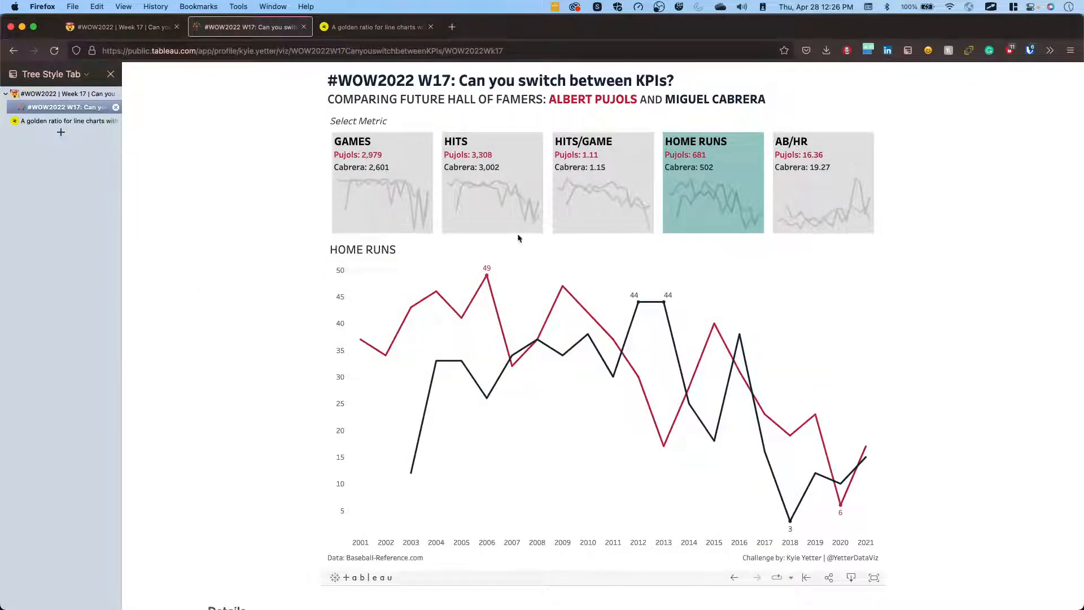
pyautogui.click(560, 198)
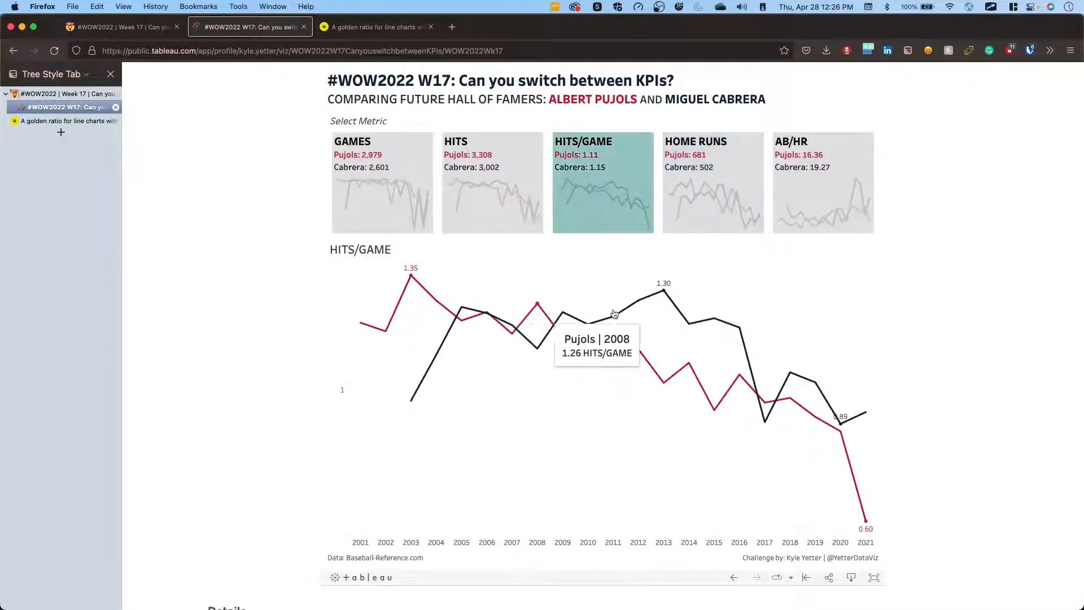
pyautogui.click(835, 194)
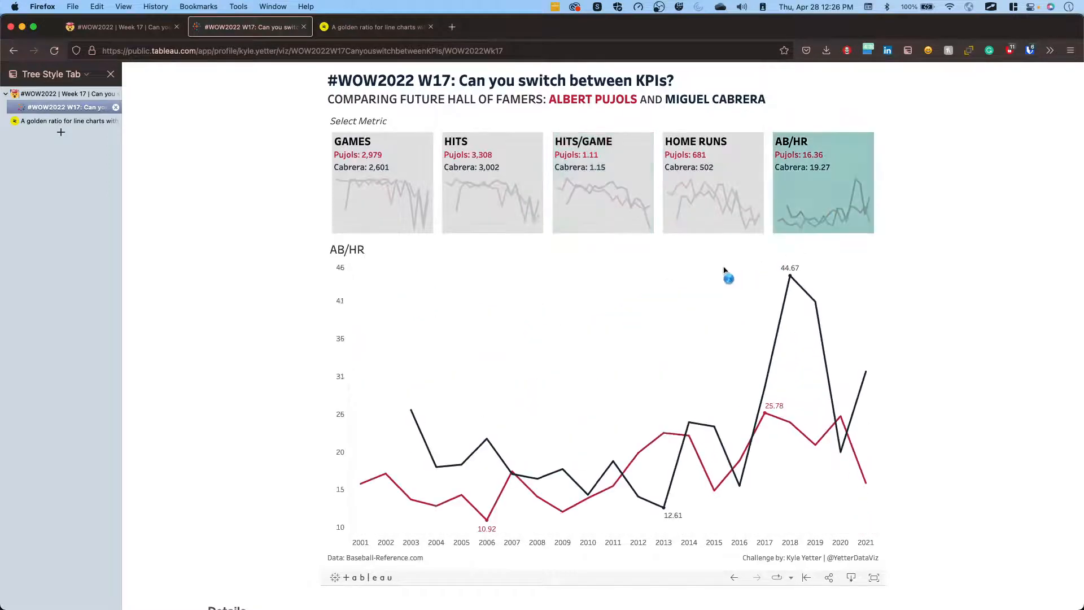
# Return to Tableau and apply the two-decimal default number format to At Bats/Home Run and Hits/Game.
pyautogui.hotkey('ctrl', 'Right')
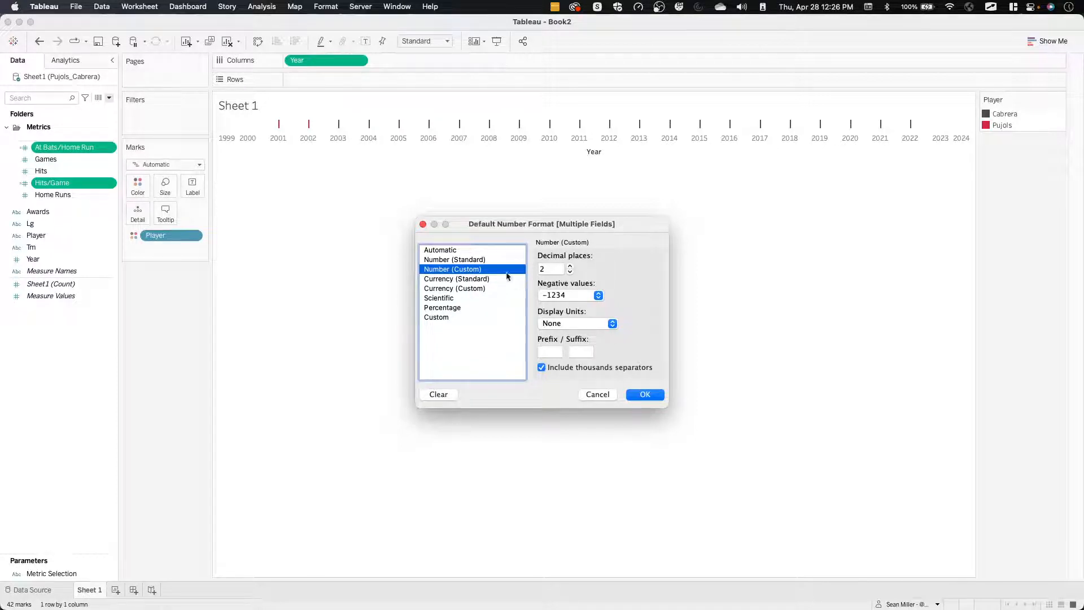
pyautogui.click(645, 395)
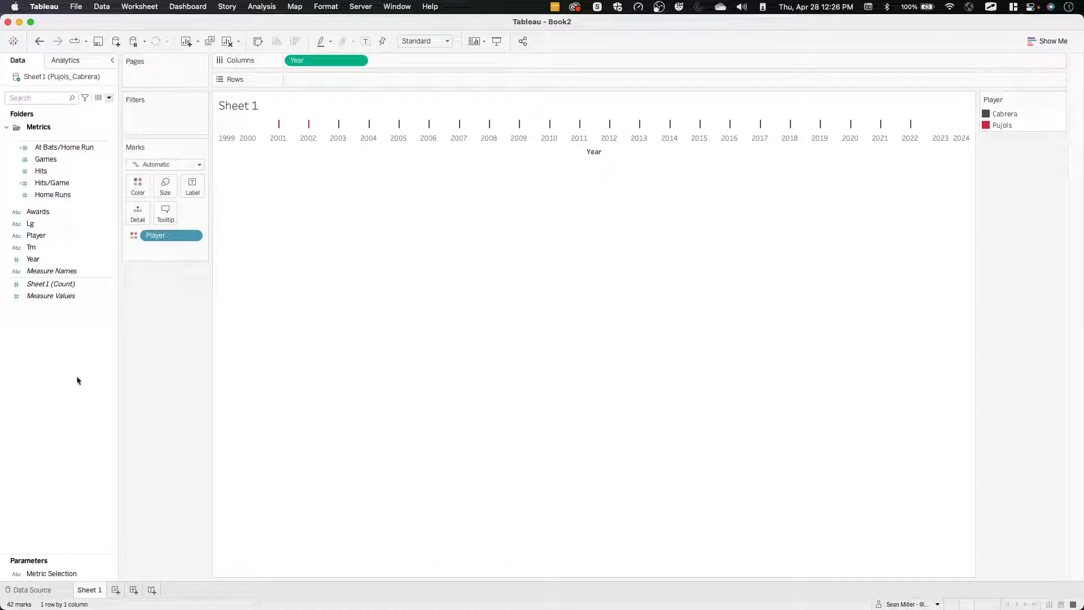
# Add Games to Rows to chart it by year for each player.
pyautogui.click(61, 171)
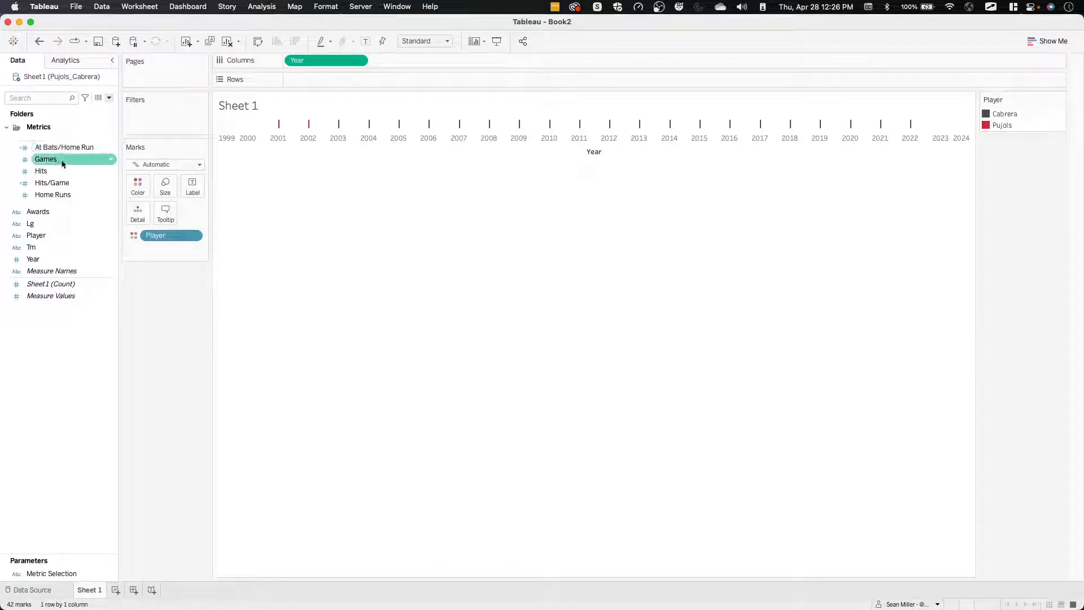
pyautogui.moveTo(63, 163); pyautogui.dragTo(340, 80)
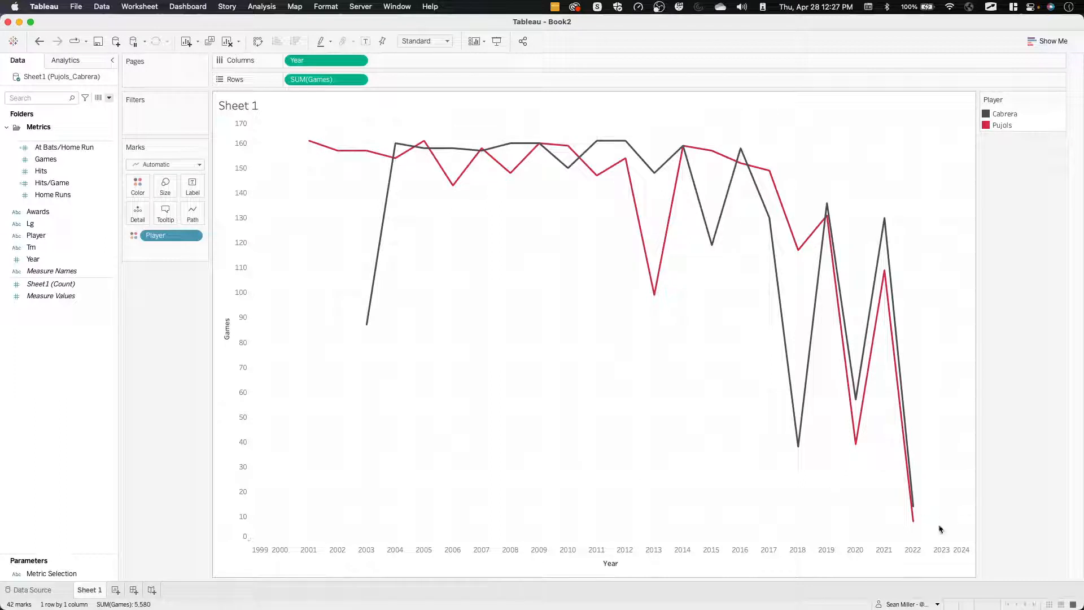
pyautogui.rightClick(236, 203)
pyautogui.click(455, 232)
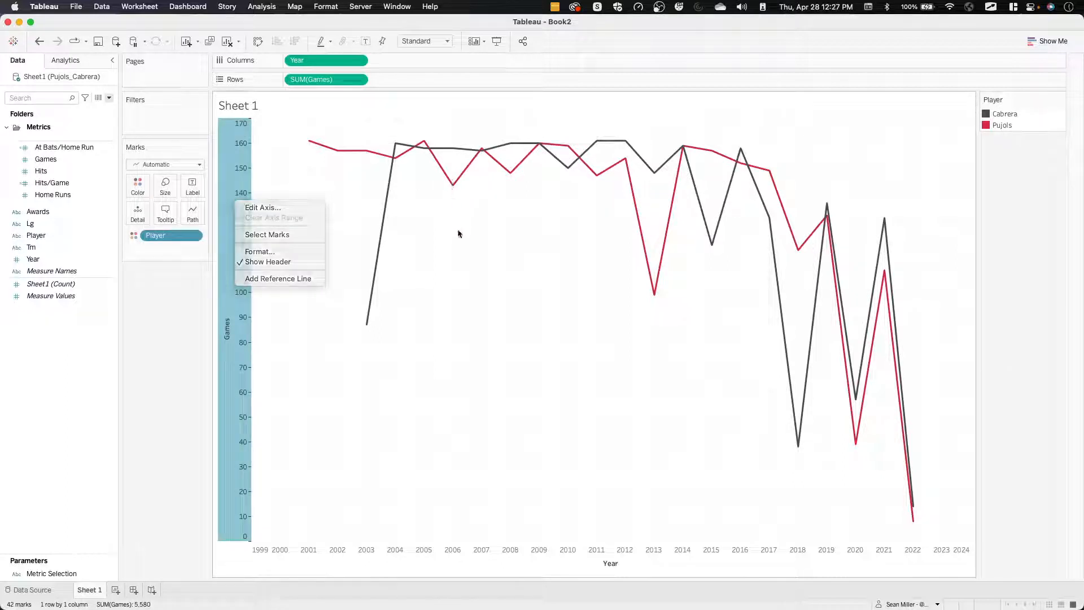
# Show mark labels on the Games lines, limited to Min/Max with the scope set to Table.
pyautogui.click(196, 194)
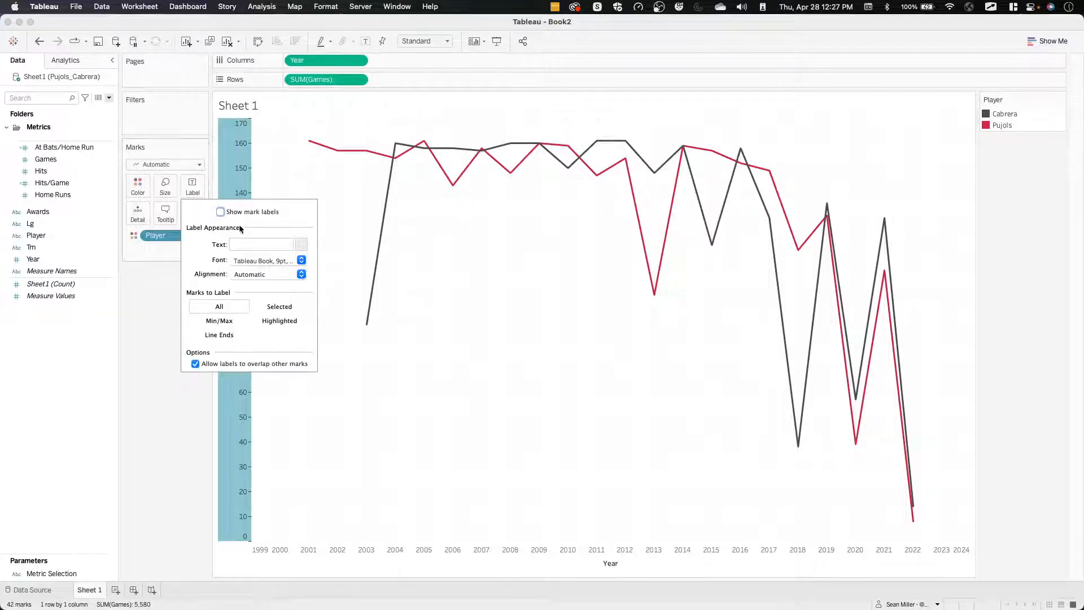
pyautogui.click(220, 211)
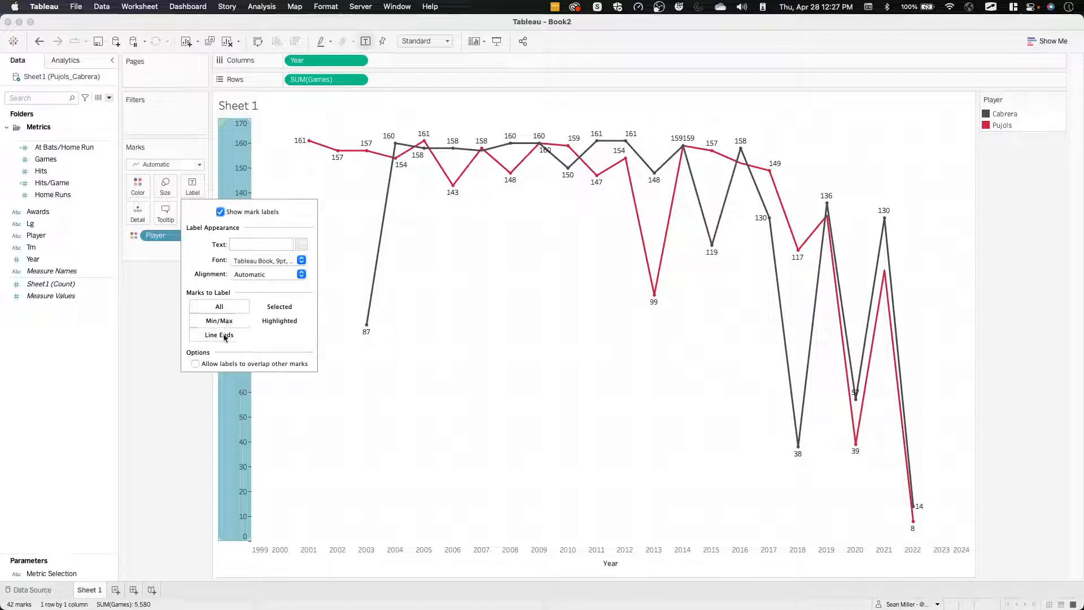
pyautogui.click(223, 321)
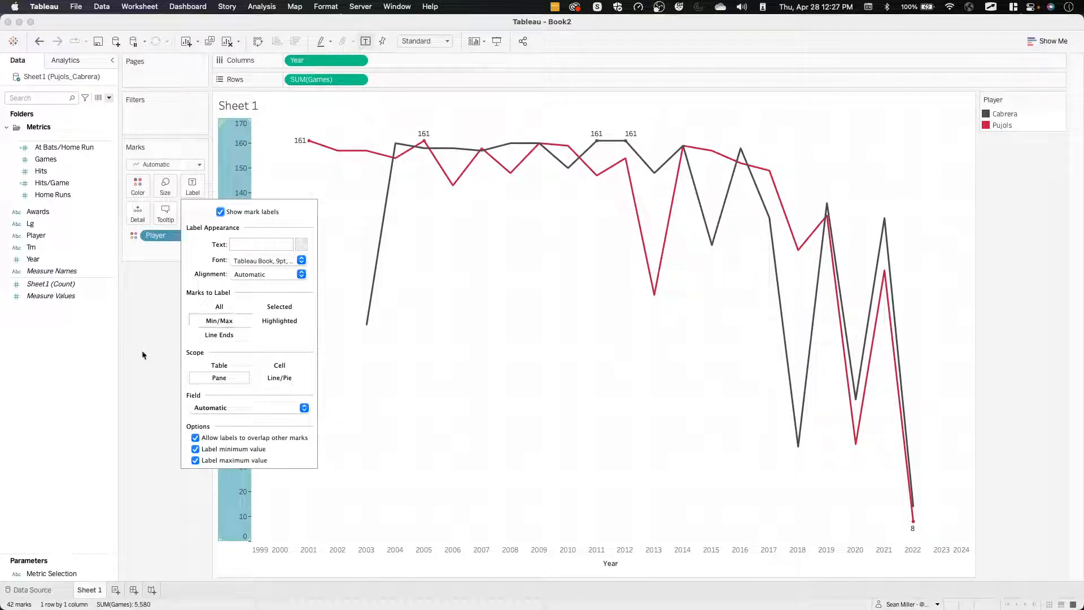
pyautogui.click(221, 366)
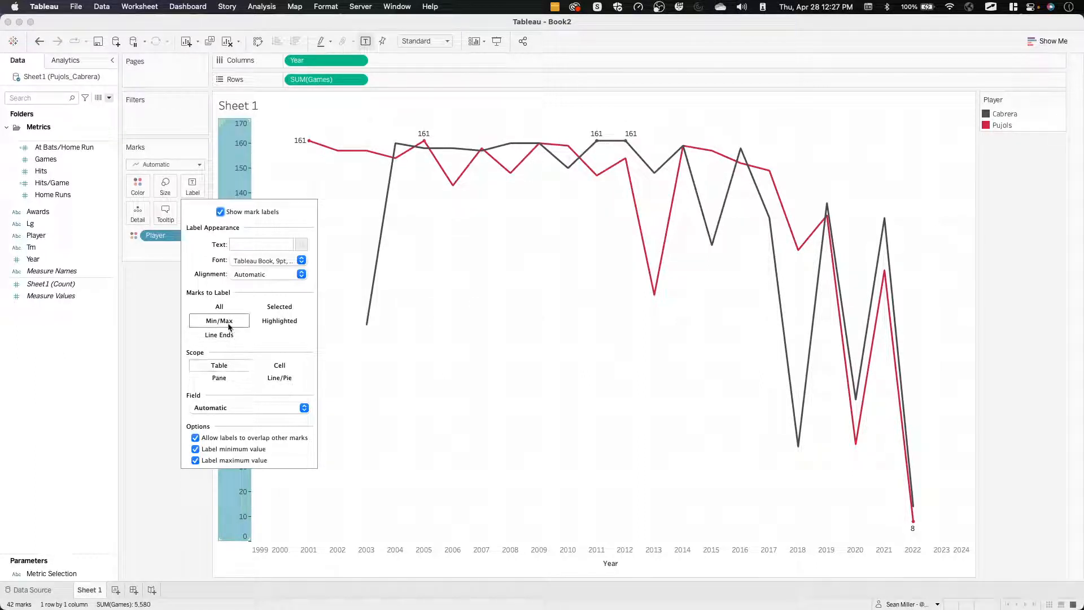
# Try Player as the field for the Min/Max labels and set it back to Automatic.
pyautogui.click(214, 407)
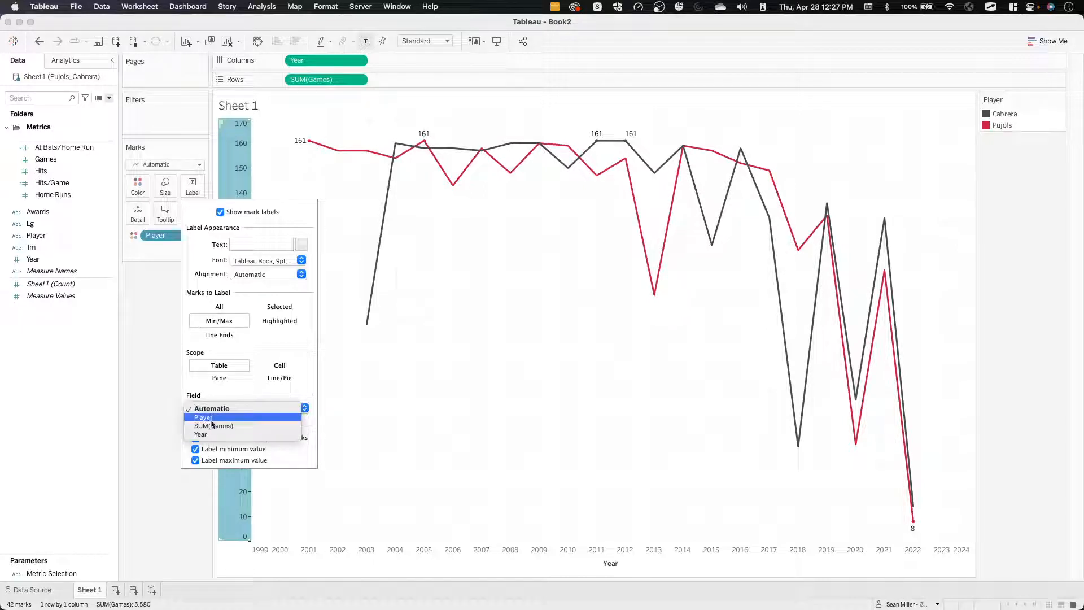
pyautogui.click(214, 417)
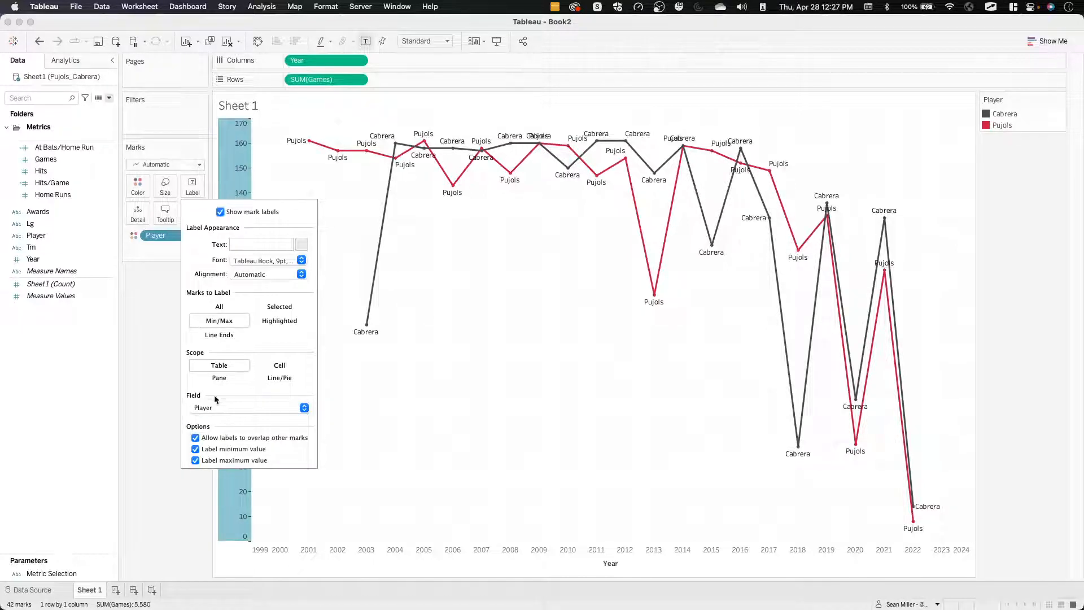
pyautogui.click(215, 404)
pyautogui.click(215, 396)
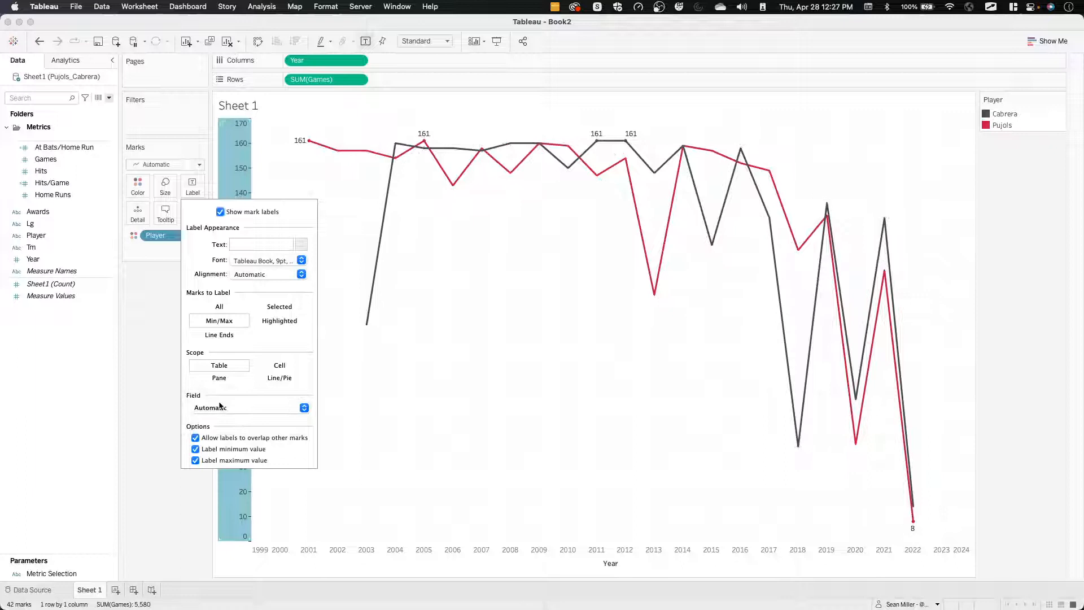
pyautogui.click(382, 351)
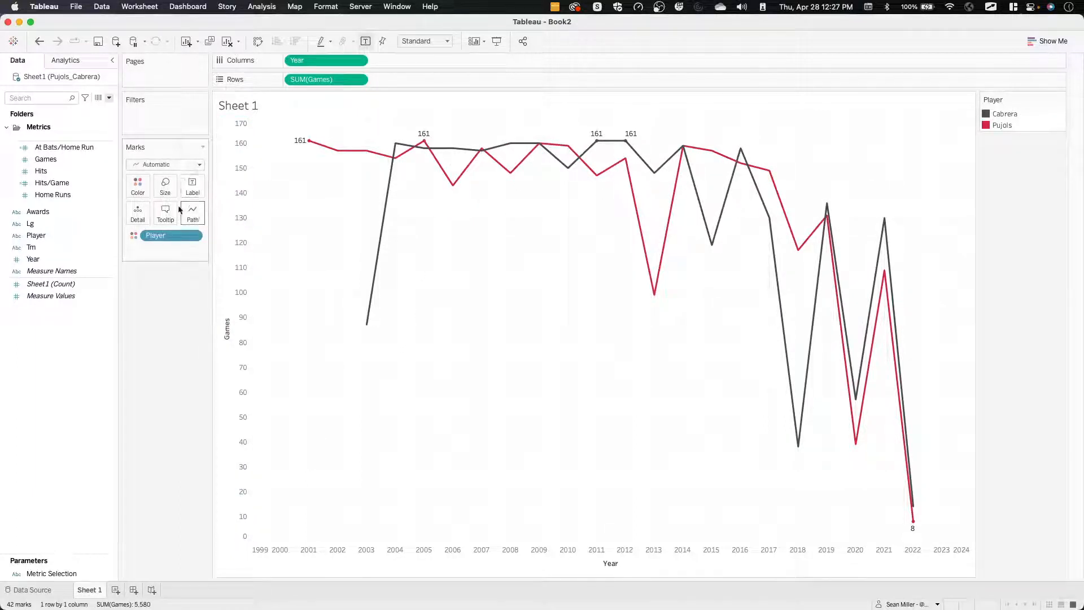
# Change the scope of the Min/Max mark labels to Line/Pie.
pyautogui.click(193, 185)
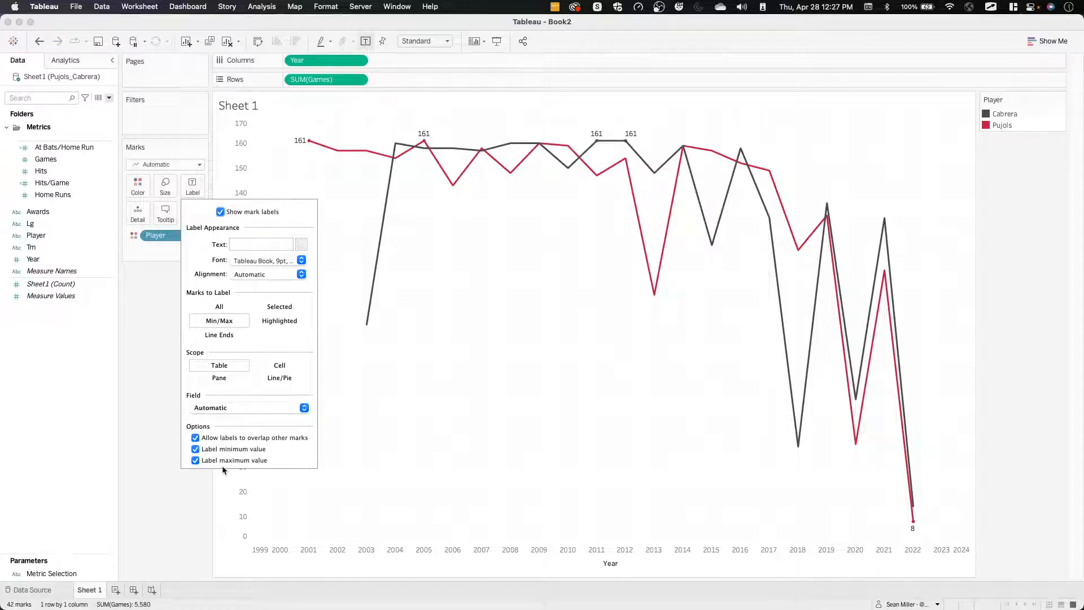
pyautogui.click(220, 379)
pyautogui.click(278, 366)
pyautogui.click(273, 379)
# Switch to Firefox and examine the year range of the reference dashboard's Games chart and the challenge's requirements.
pyautogui.hotkey('ctrl', 'Left')
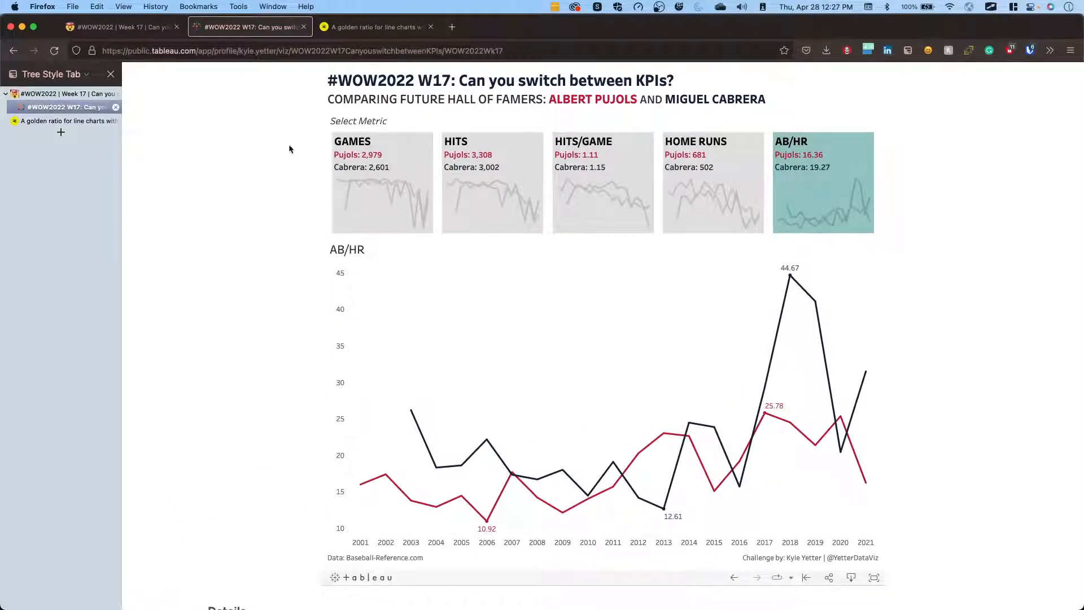
pyautogui.click(381, 177)
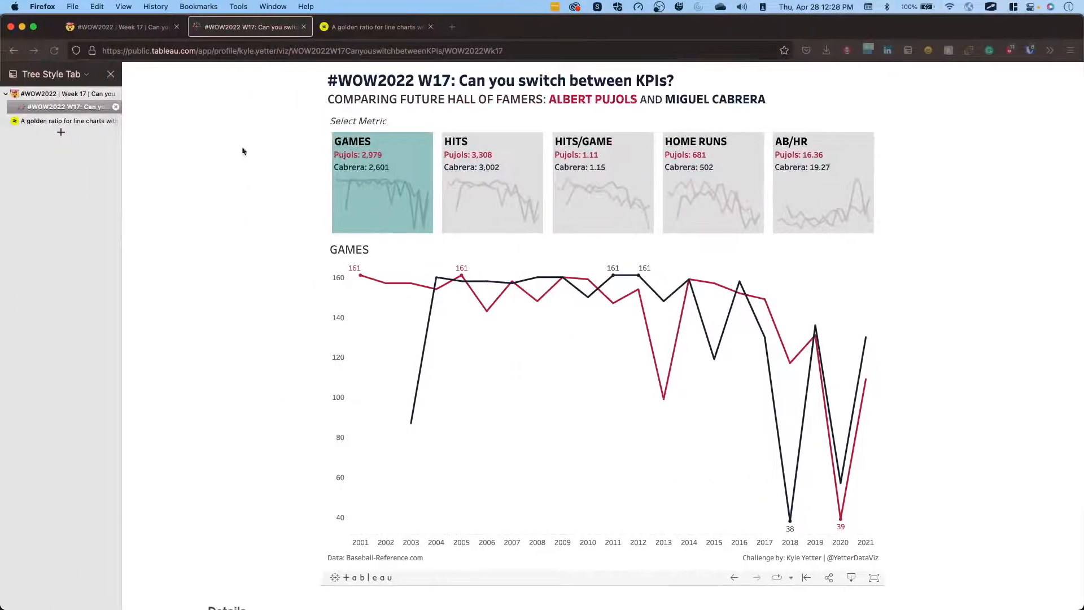
pyautogui.click(121, 30)
pyautogui.scroll(-4, 249, 467)
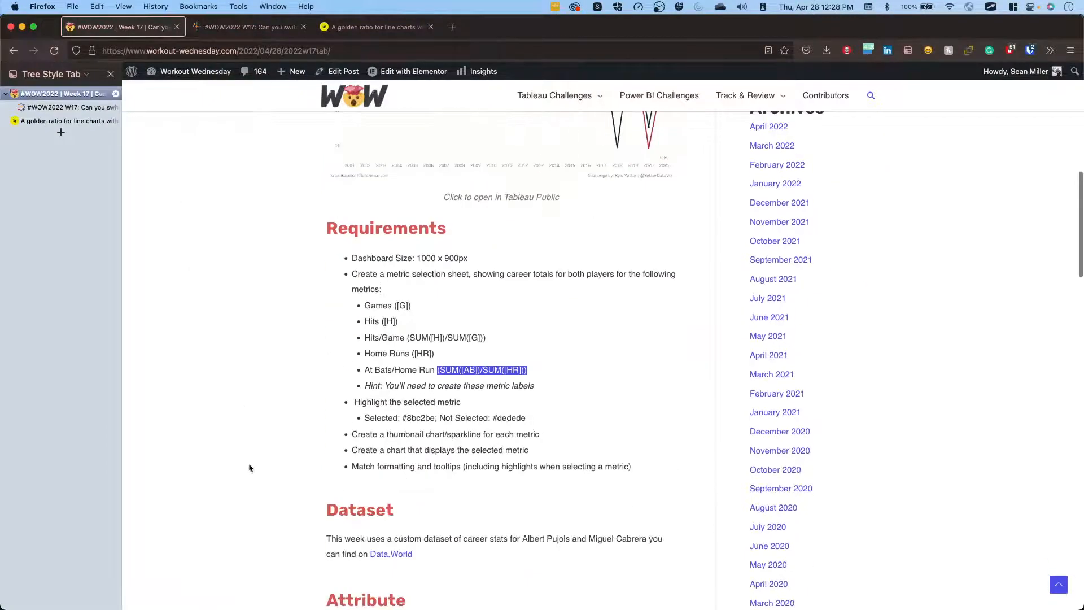
pyautogui.scroll(3, 491, 379)
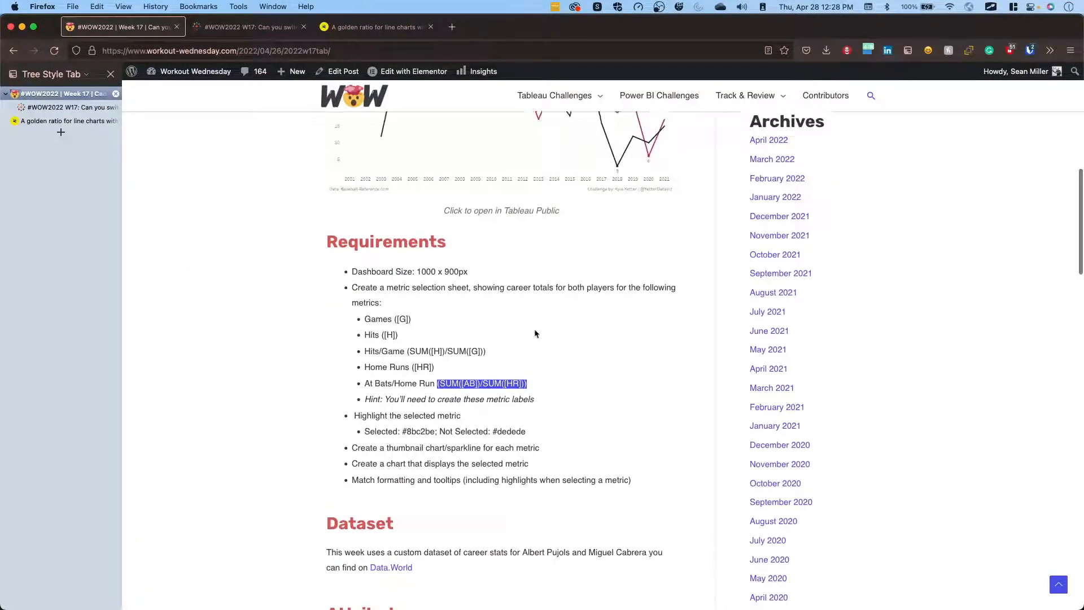
# Back in Tableau, add a data source filter on Year that keeps the range 2001 to 2021.
pyautogui.hotkey('ctrl', 'Right')
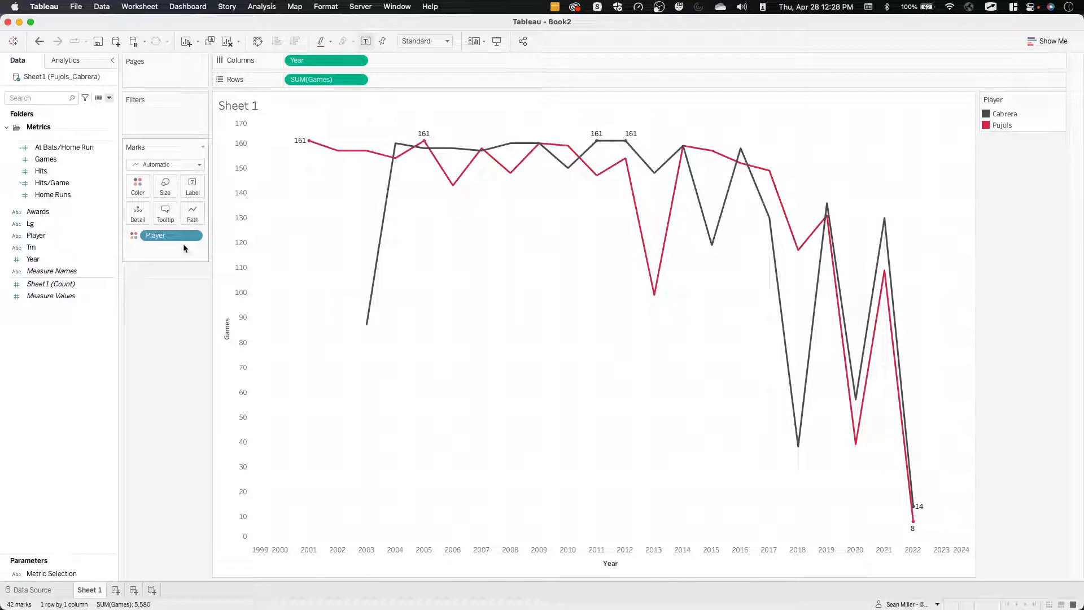
pyautogui.click(98, 7)
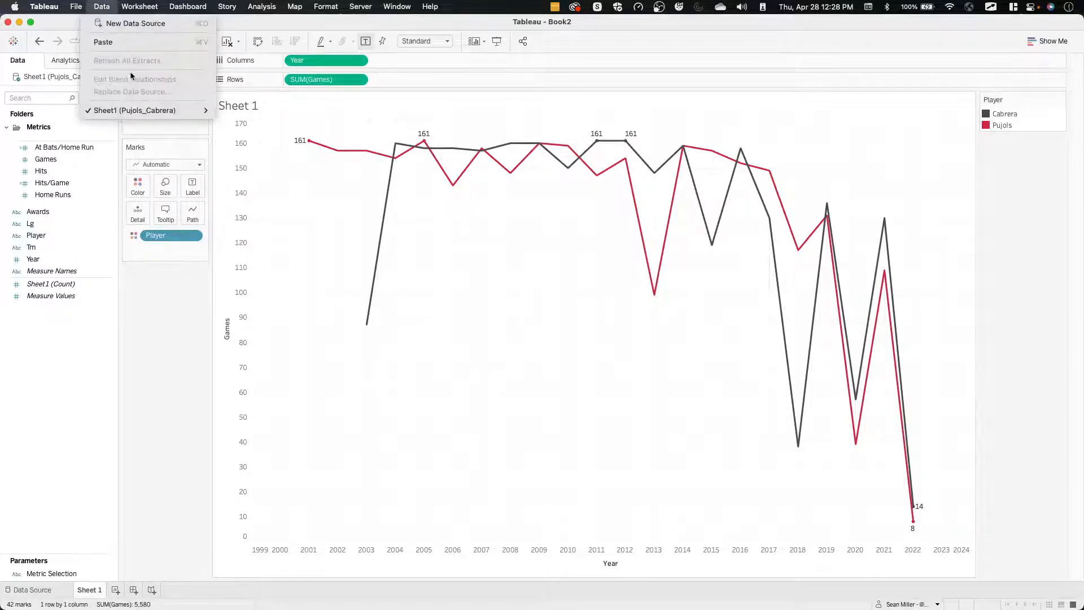
pyautogui.moveTo(113, 110)
pyautogui.click(269, 242)
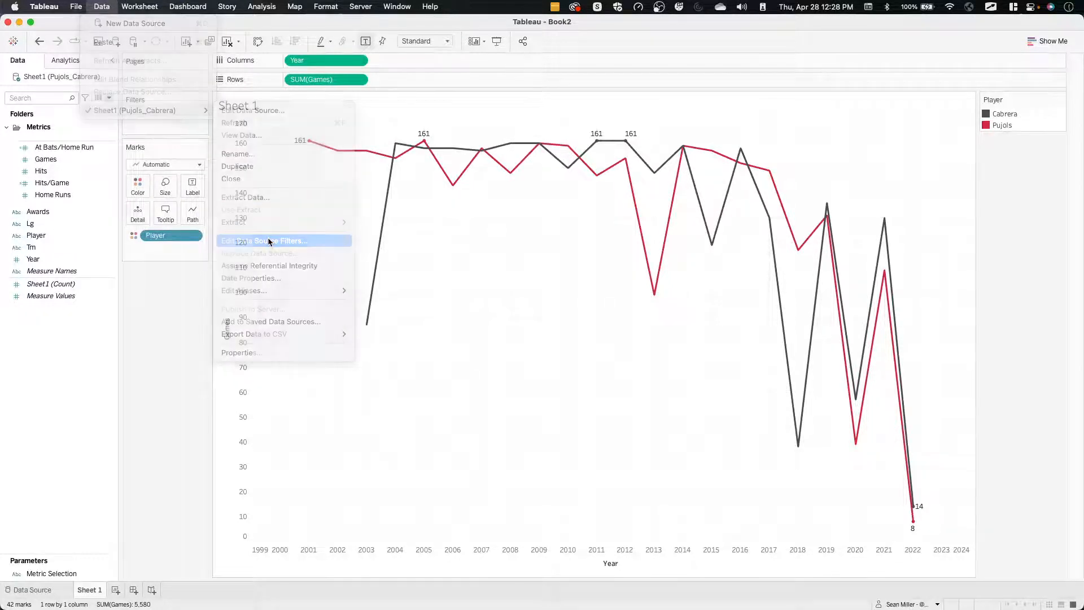
pyautogui.click(427, 338)
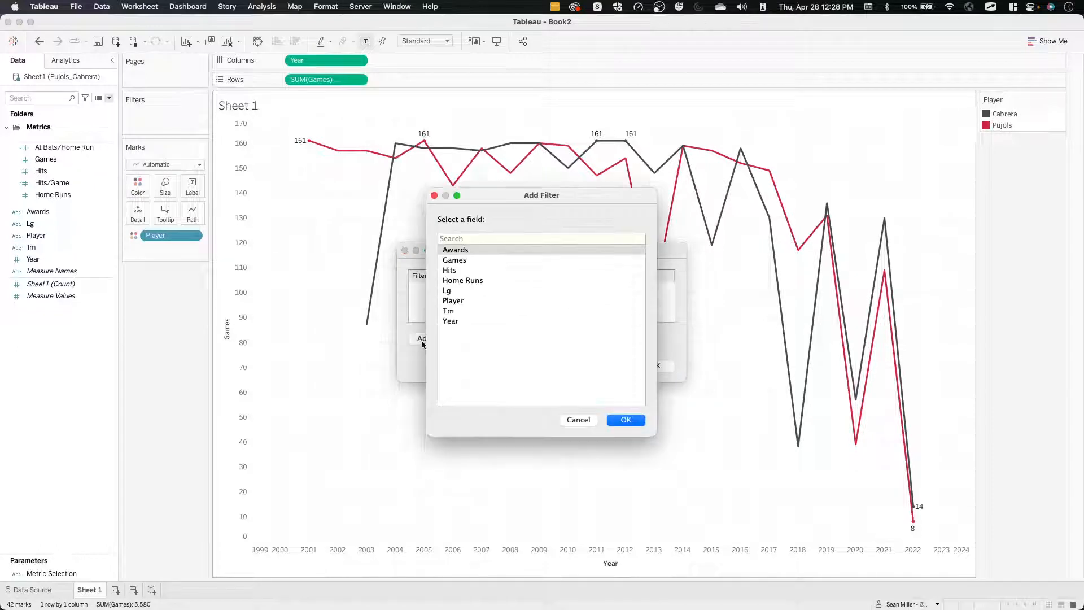
pyautogui.click(470, 323)
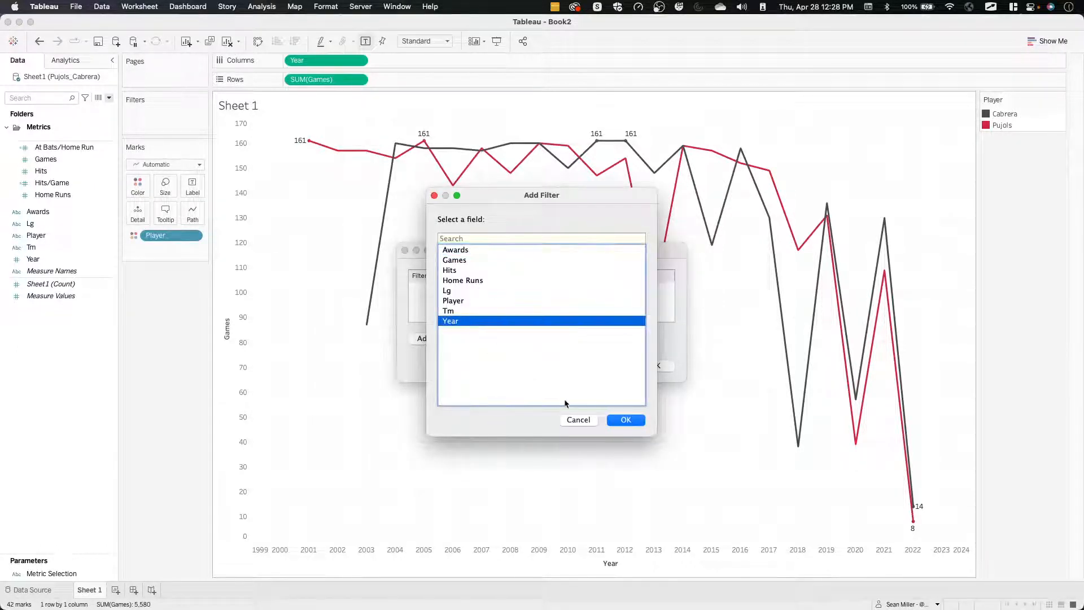
pyautogui.click(615, 421)
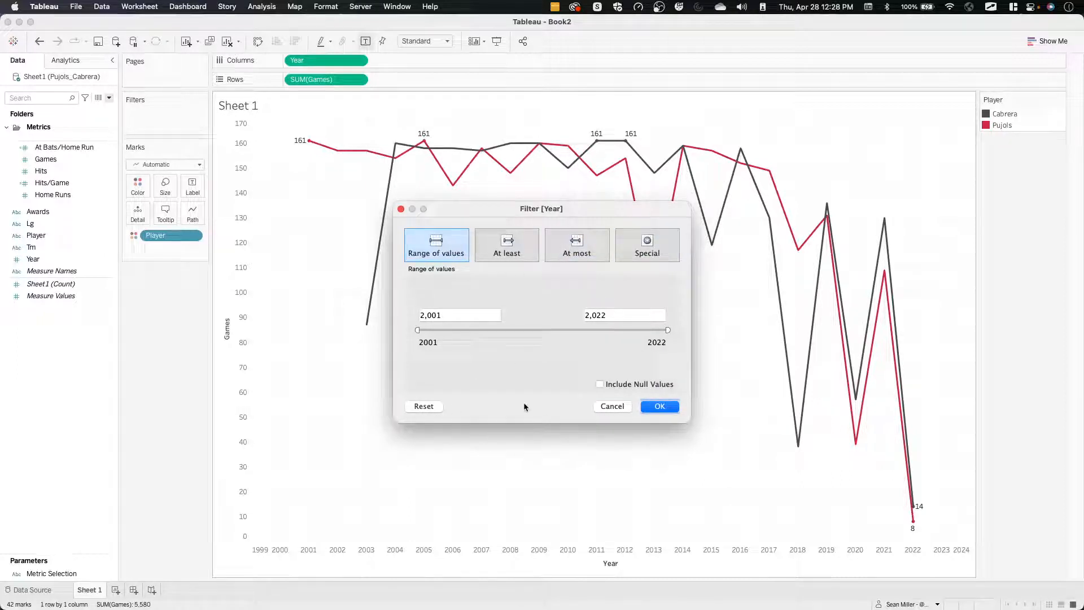
pyautogui.doubleClick(615, 315)
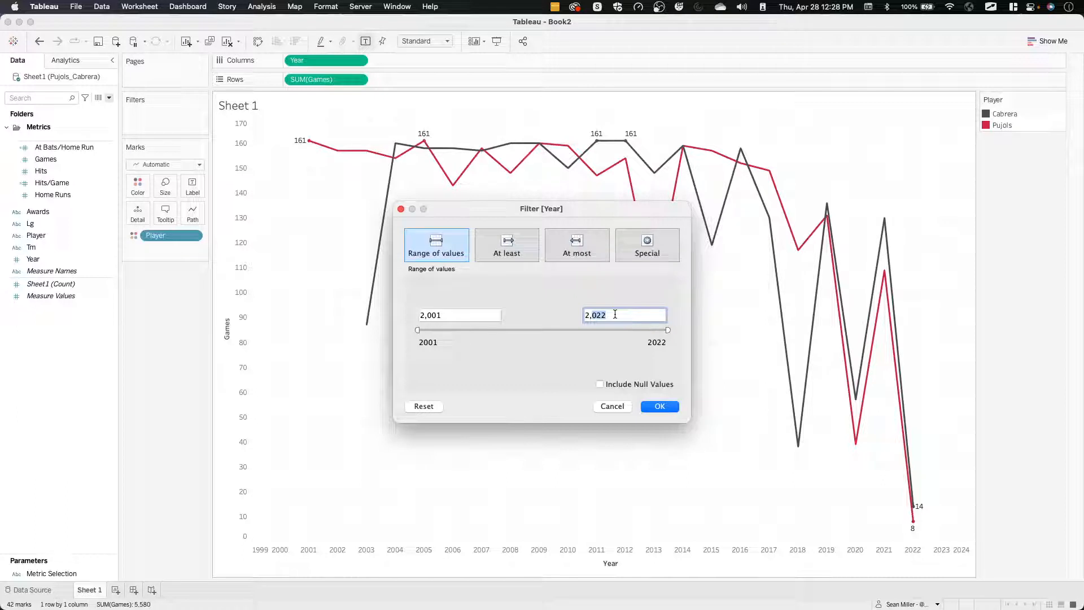
pyautogui.tripleClick(615, 314)
pyautogui.write('20')
pyautogui.press('Return')
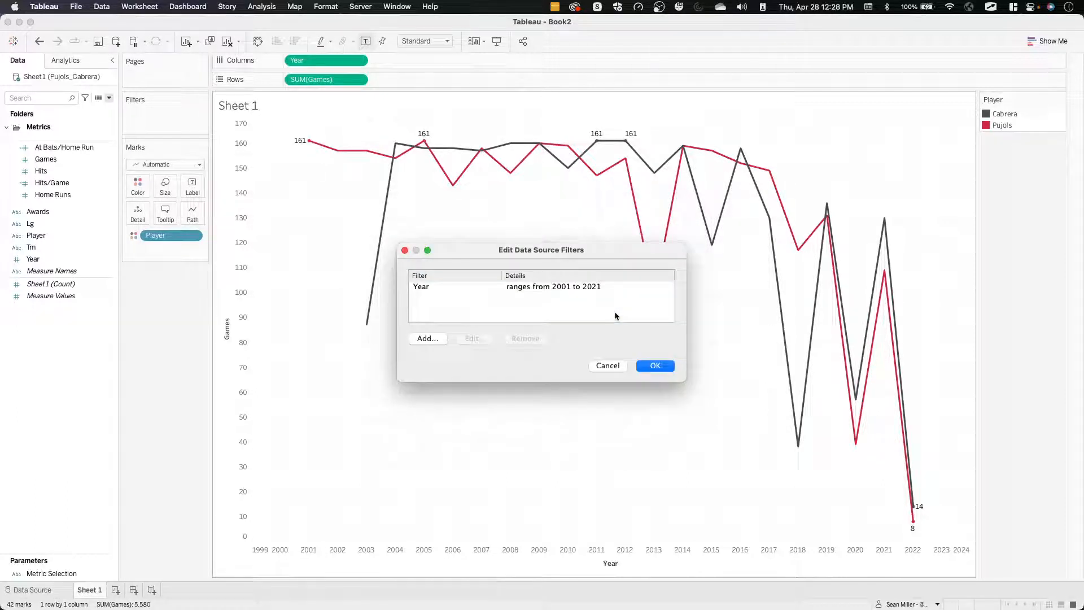
pyautogui.click(652, 365)
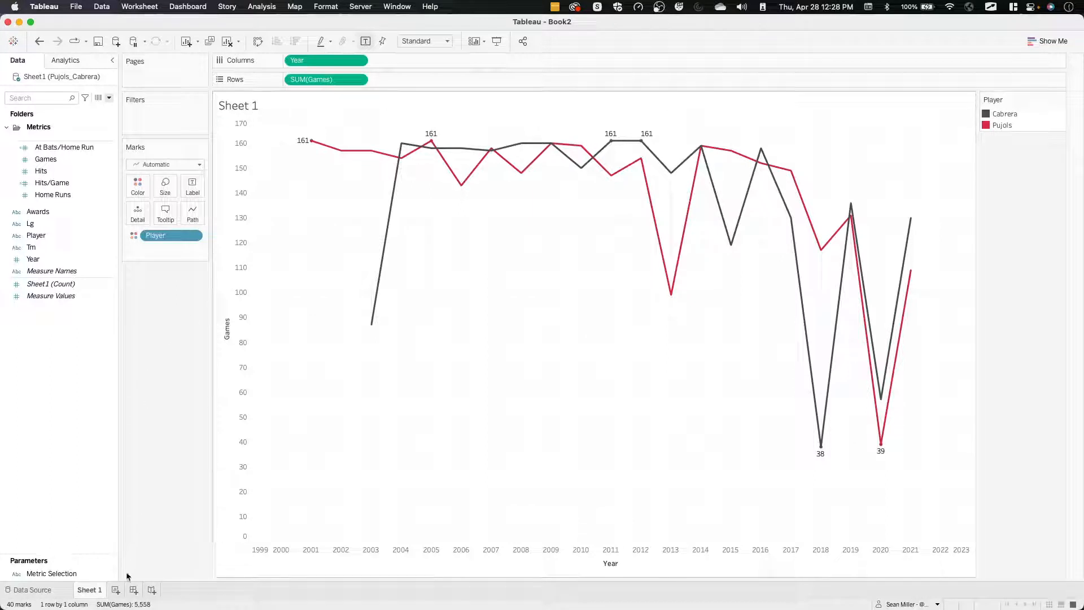
# Rename Sheet 1 as Main Trend.
pyautogui.write('Ma')
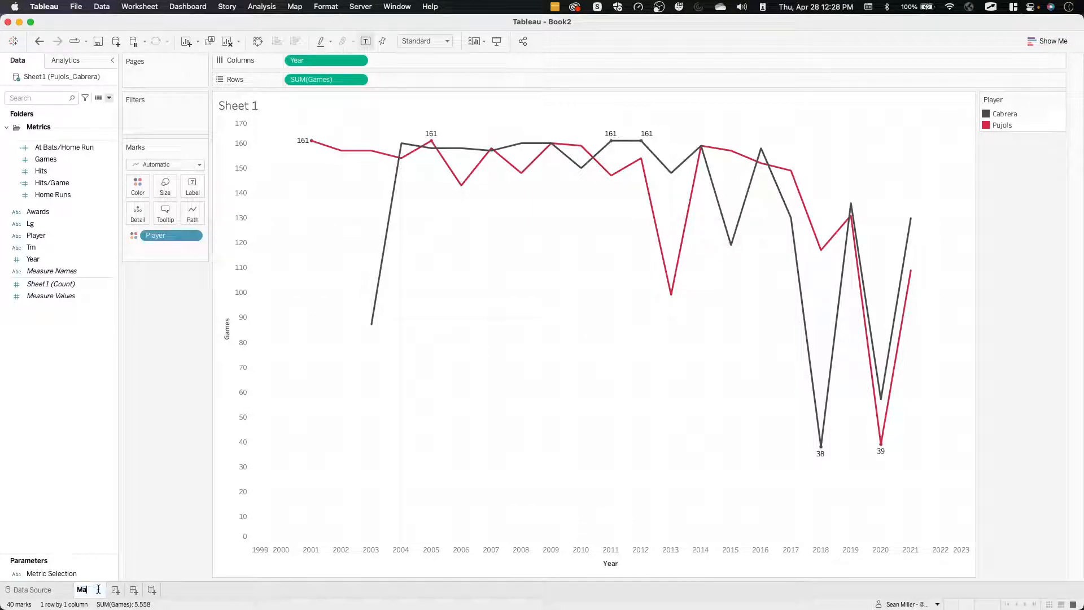
pyautogui.write('in Trend')
pyautogui.press('Return')
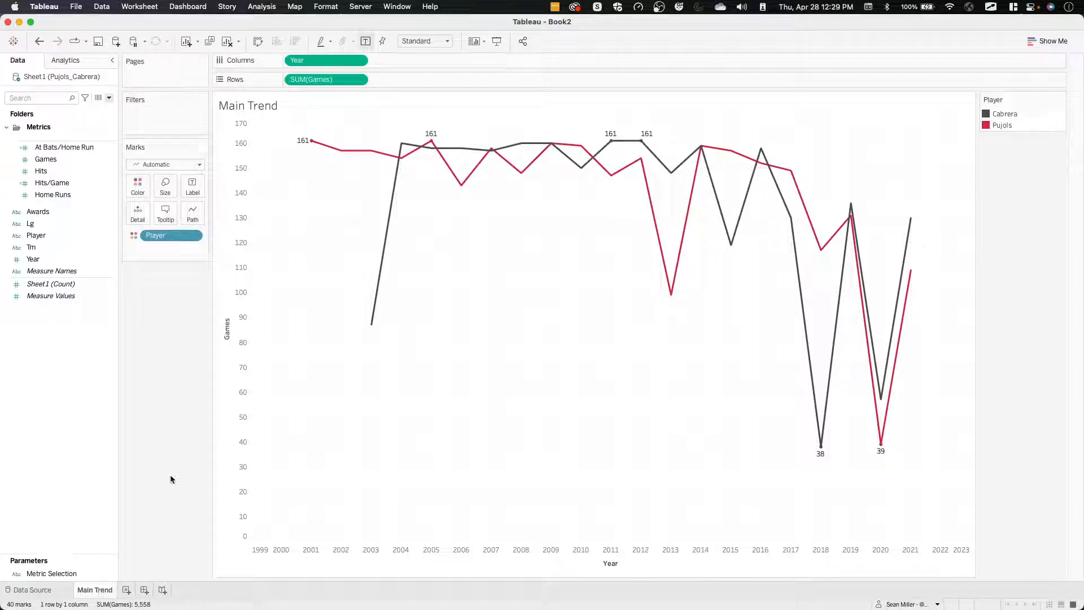
# Switch to Firefox and examine the metric sparkline tiles in the challenge preview and the published reference dashboard.
pyautogui.press('super+Tab')
pyautogui.scroll(3, 296, 298)
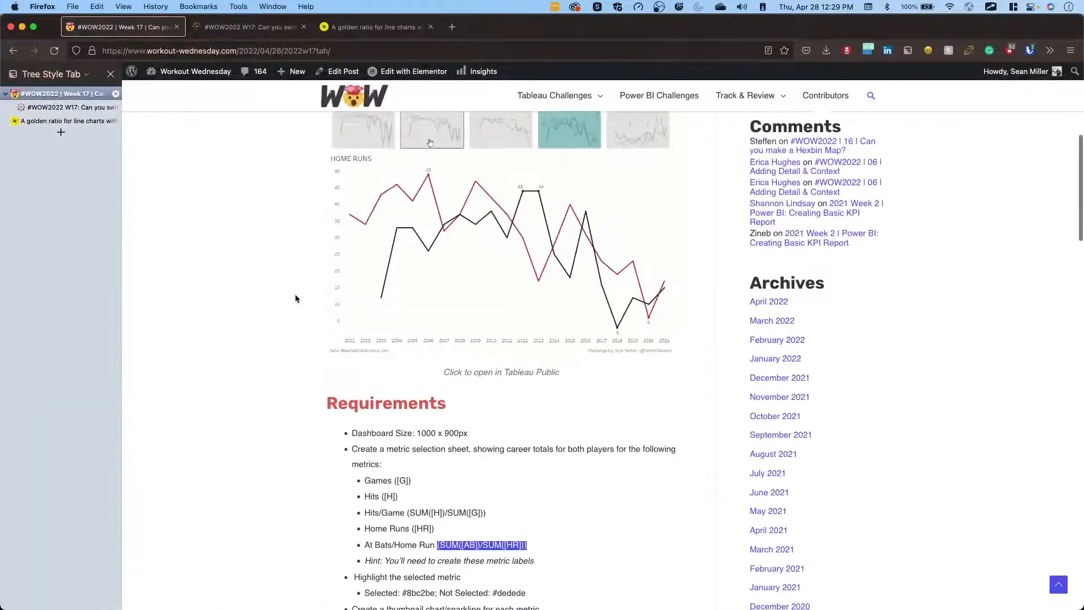
pyautogui.scroll(2, 295, 298)
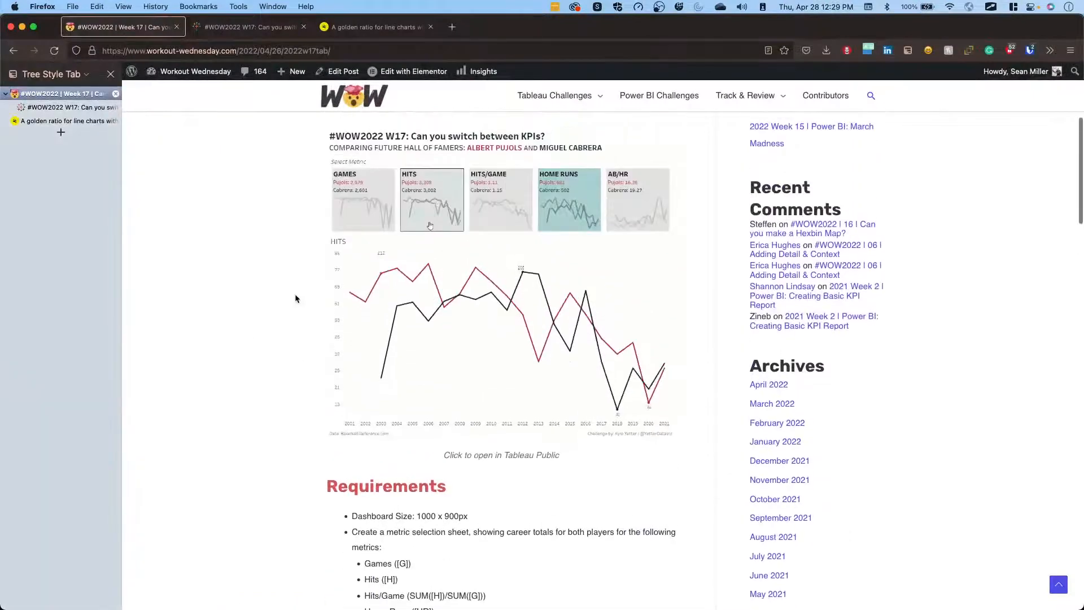
pyautogui.click(235, 28)
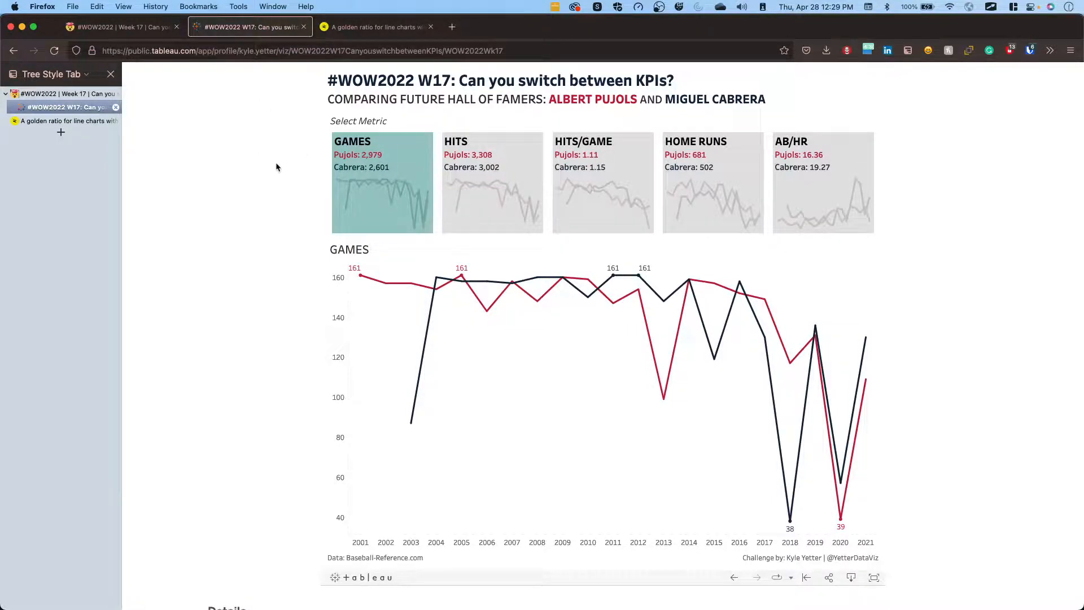
# Return to Tableau and duplicate the Main Trend worksheet.
pyautogui.hotkey('ctrl', 'Right')
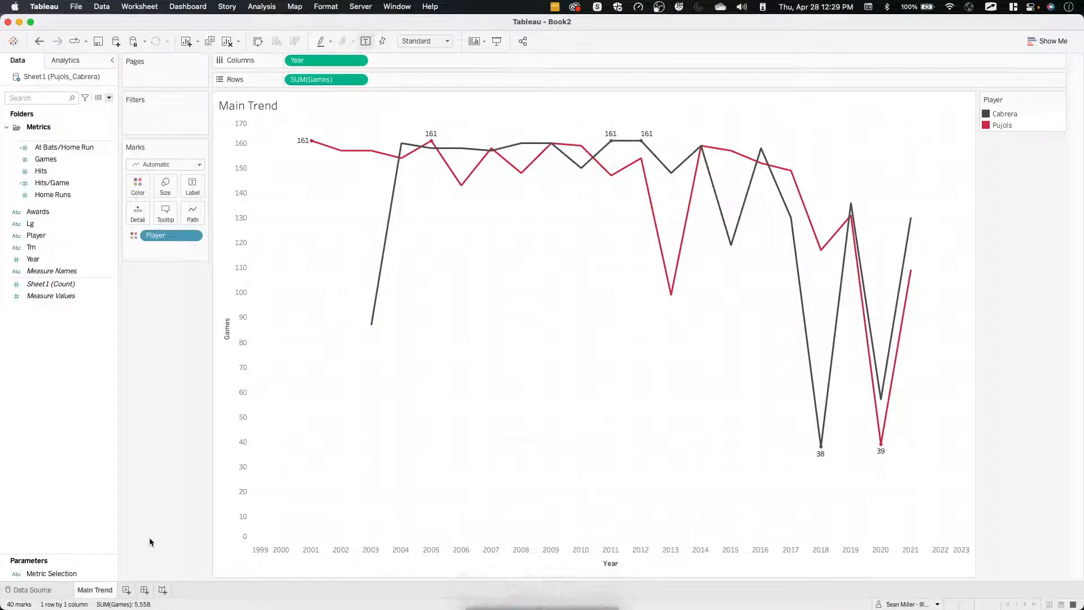
pyautogui.rightClick(103, 591)
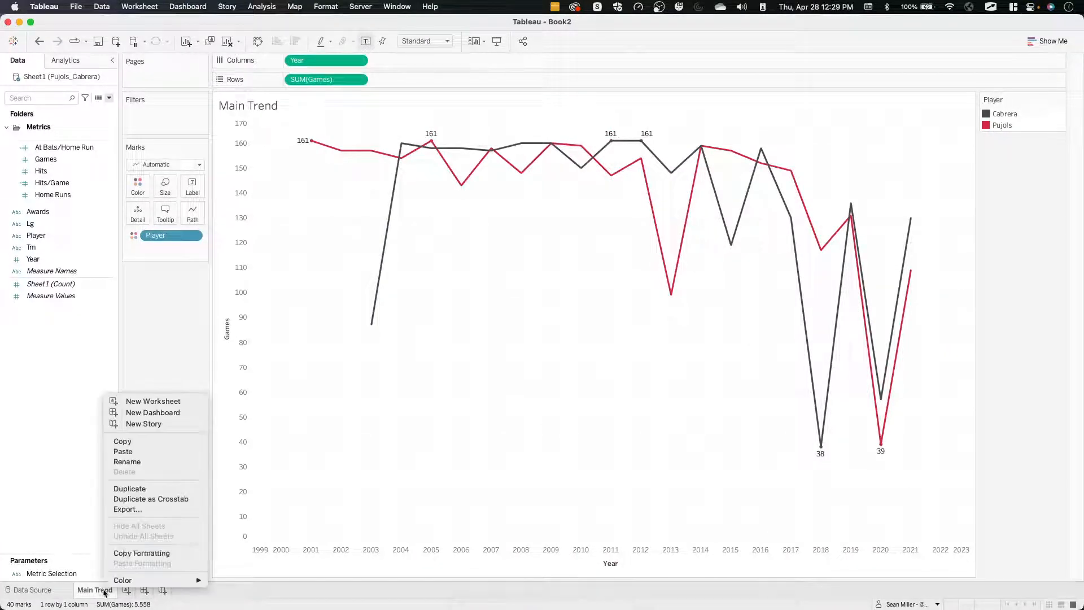
pyautogui.click(143, 490)
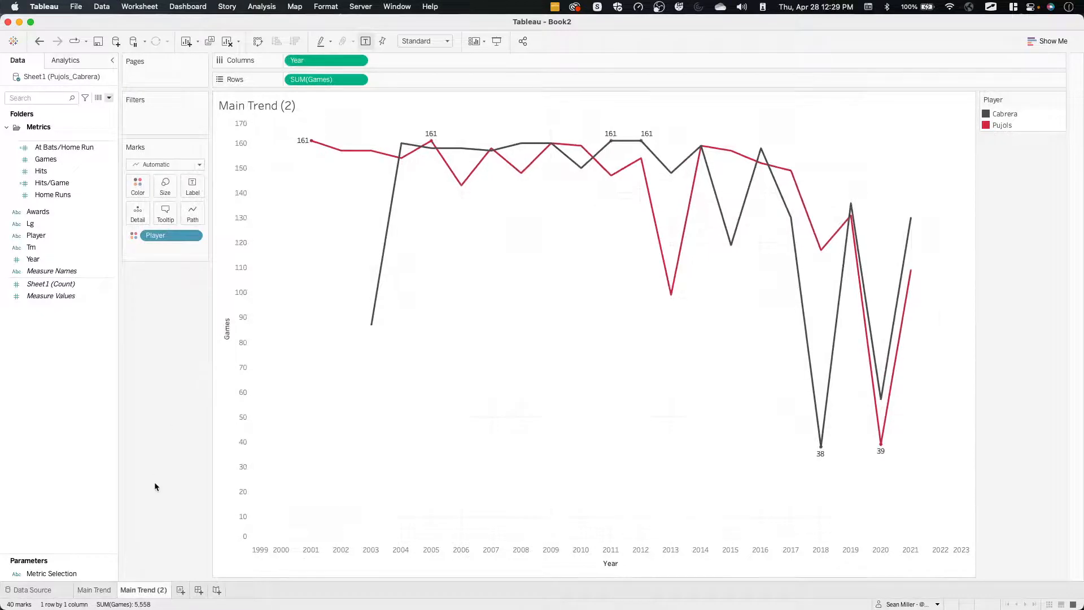
# Turn off the mark labels and hide the Games axis on the Main Trend (2) worksheet.
pyautogui.click(190, 186)
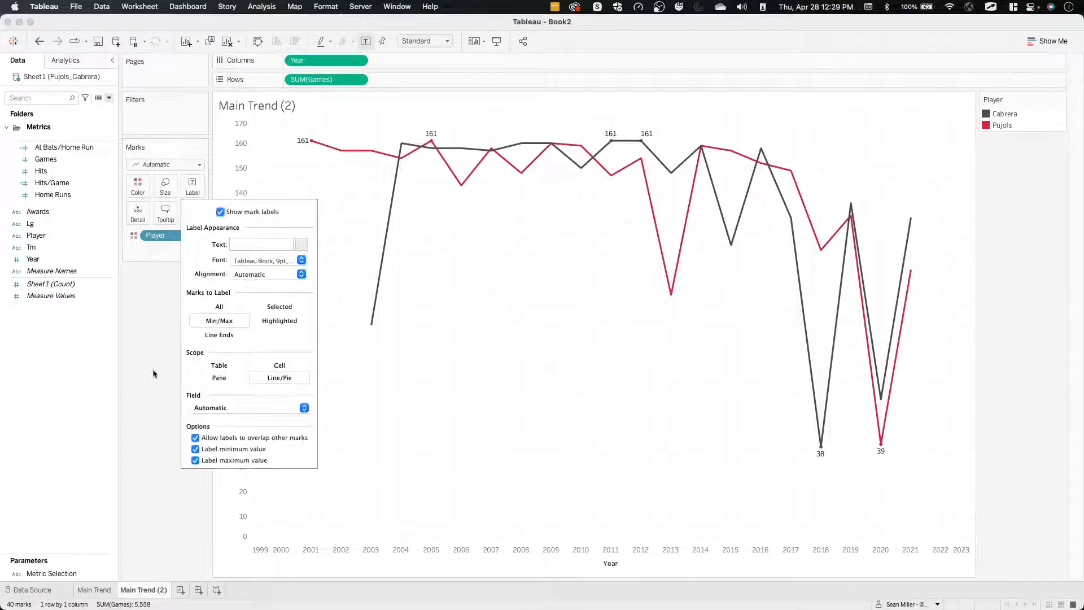
pyautogui.click(220, 213)
pyautogui.click(142, 324)
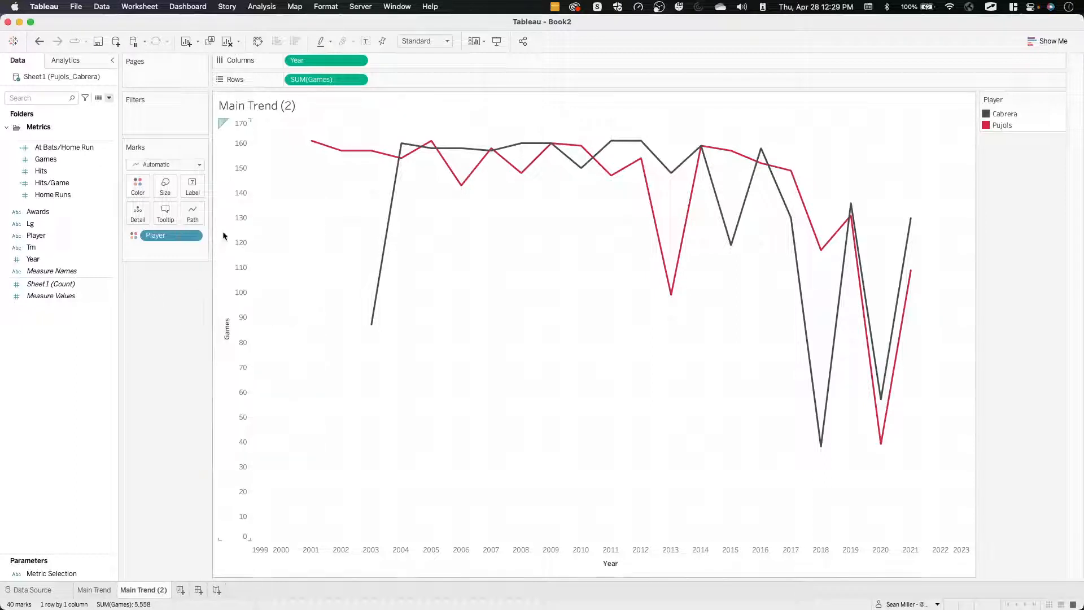
pyautogui.rightClick(237, 197)
pyautogui.click(266, 256)
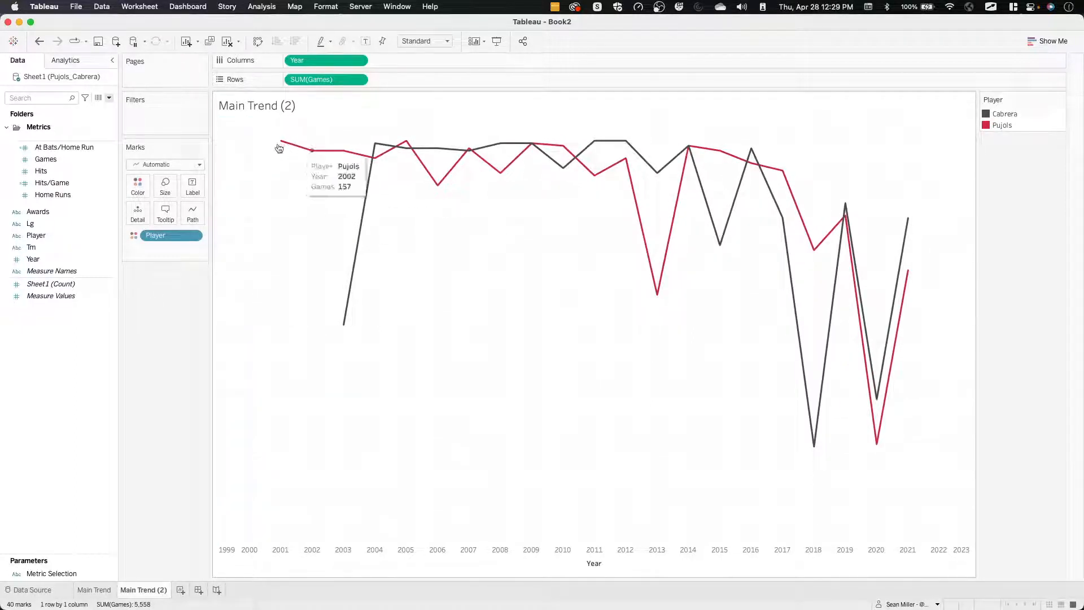
# Format the lines of Main Trend (2) so grid lines, axis rulers and zero lines are all set to None.
pyautogui.rightClick(537, 335)
pyautogui.click(559, 387)
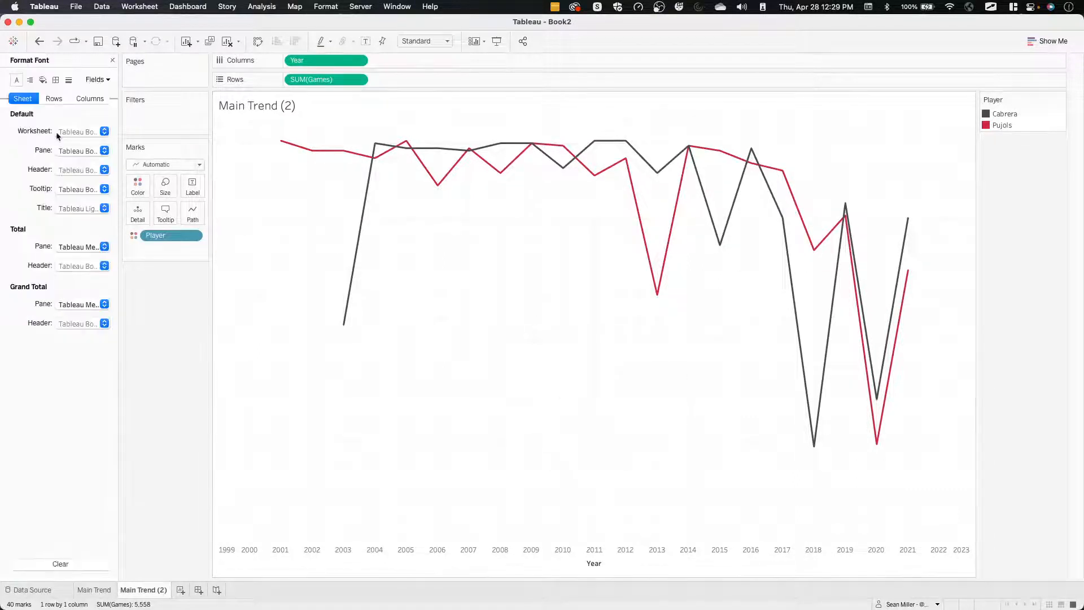
pyautogui.click(55, 79)
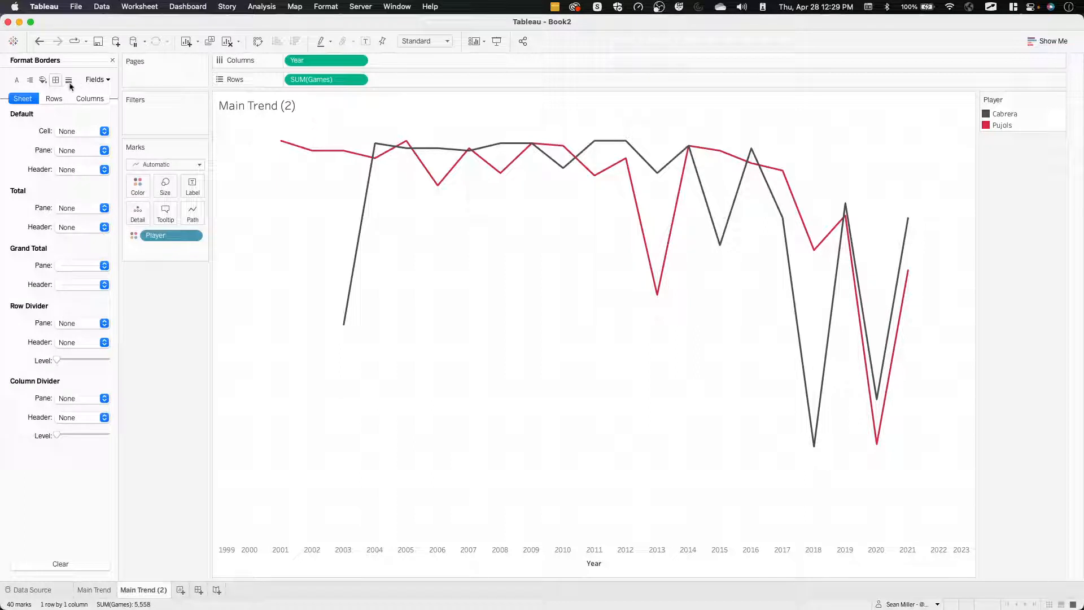
pyautogui.click(69, 80)
pyautogui.click(79, 131)
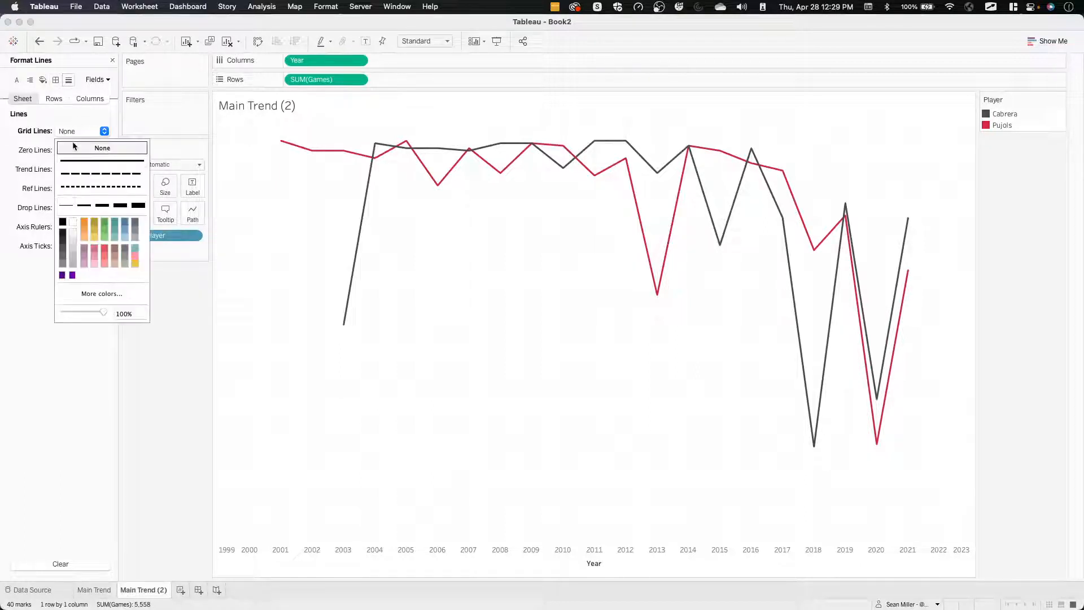
pyautogui.click(48, 135)
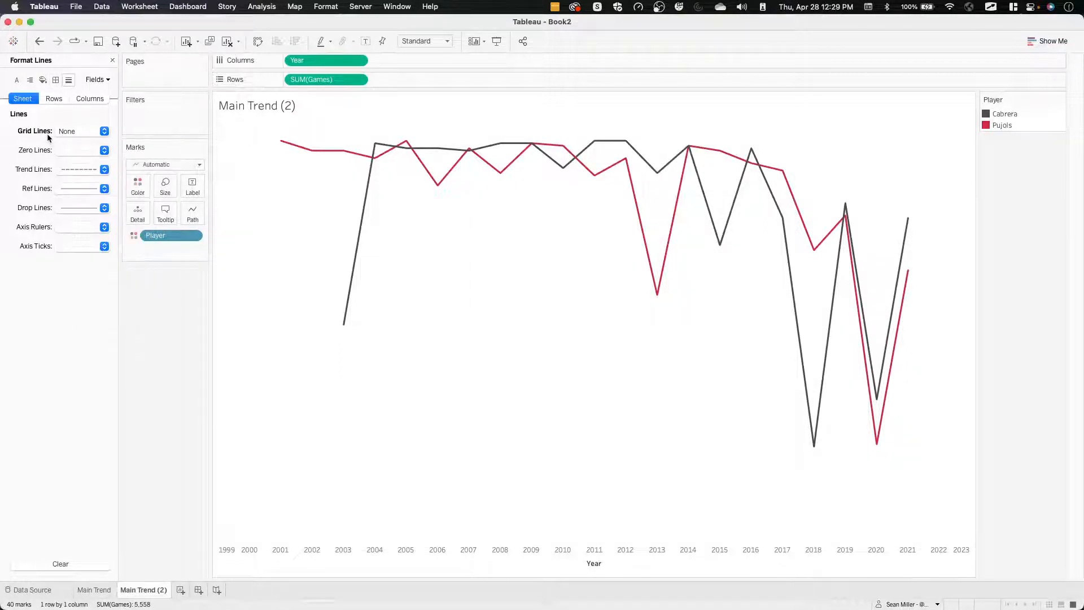
pyautogui.click(61, 228)
pyautogui.click(62, 243)
pyautogui.click(24, 245)
pyautogui.click(84, 247)
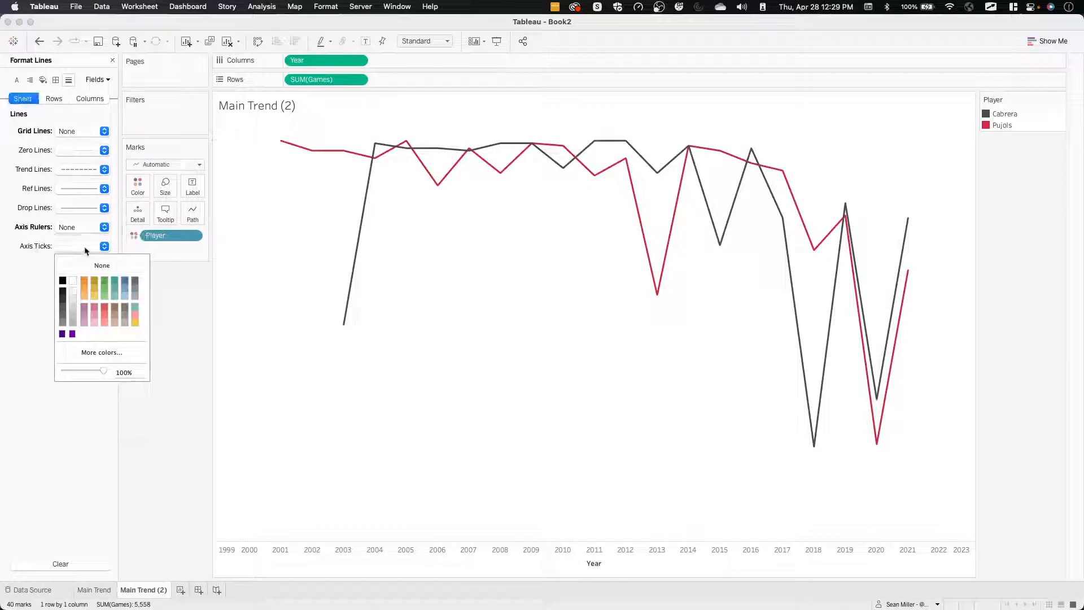
pyautogui.click(83, 150)
pyautogui.click(77, 166)
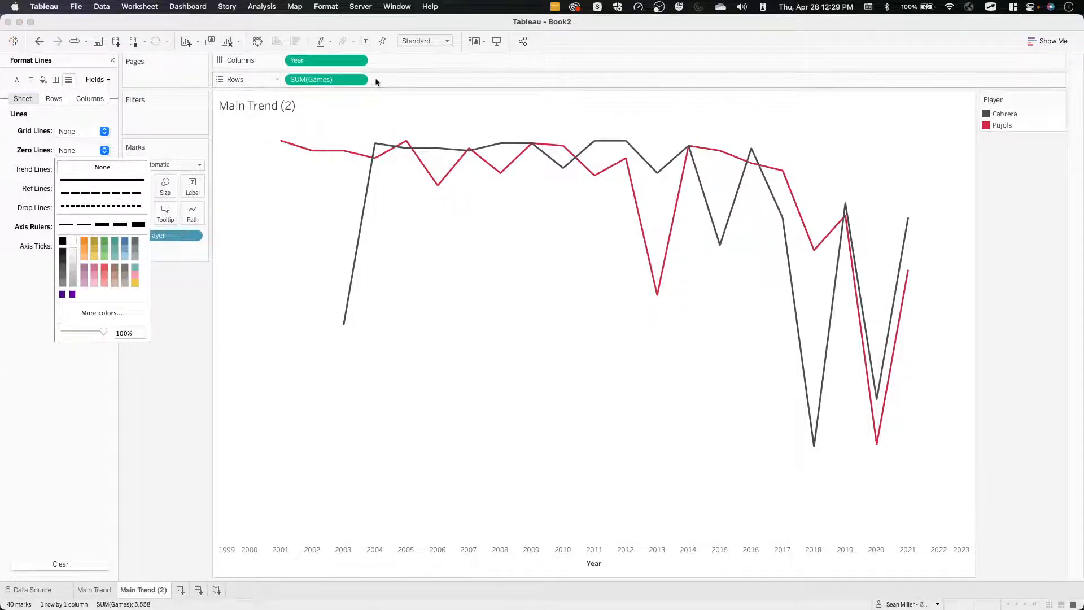
# Hide the Year axis header on the Main Trend (2) worksheet.
pyautogui.click(359, 62)
pyautogui.click(359, 62)
pyautogui.click(314, 126)
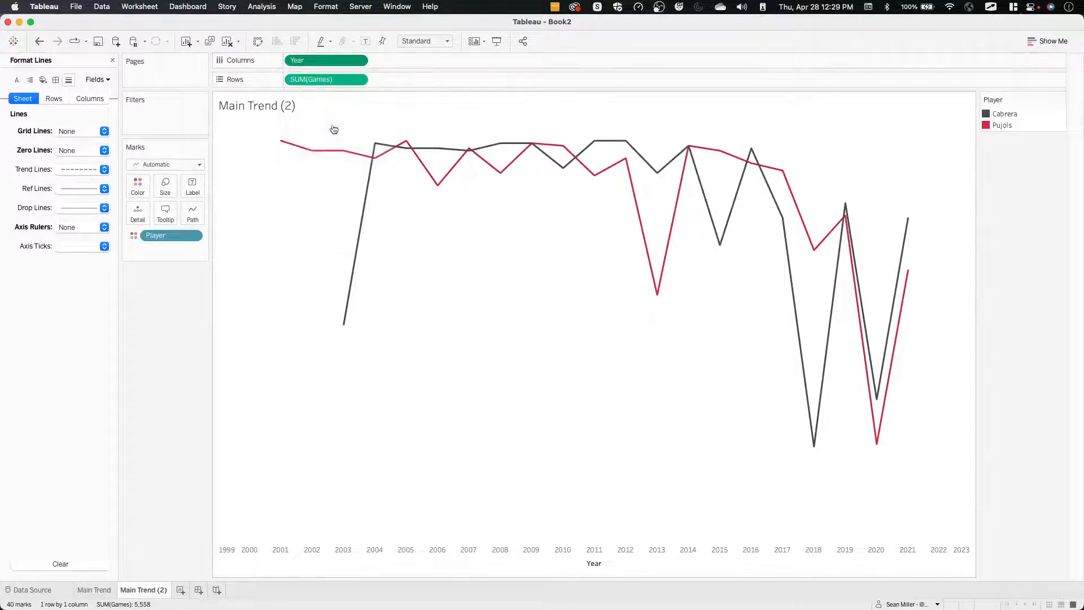
# Examine the metric tiles of the reference dashboard in Firefox and return to Tableau.
pyautogui.hotkey('ctrl', 'Left')
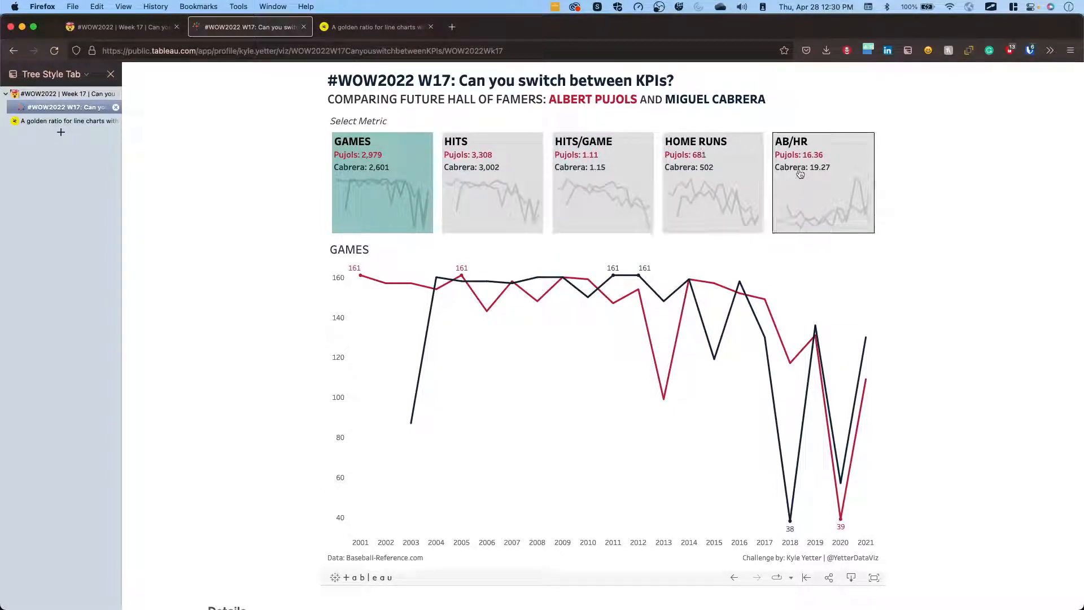
pyautogui.hotkey('ctrl', 'Right')
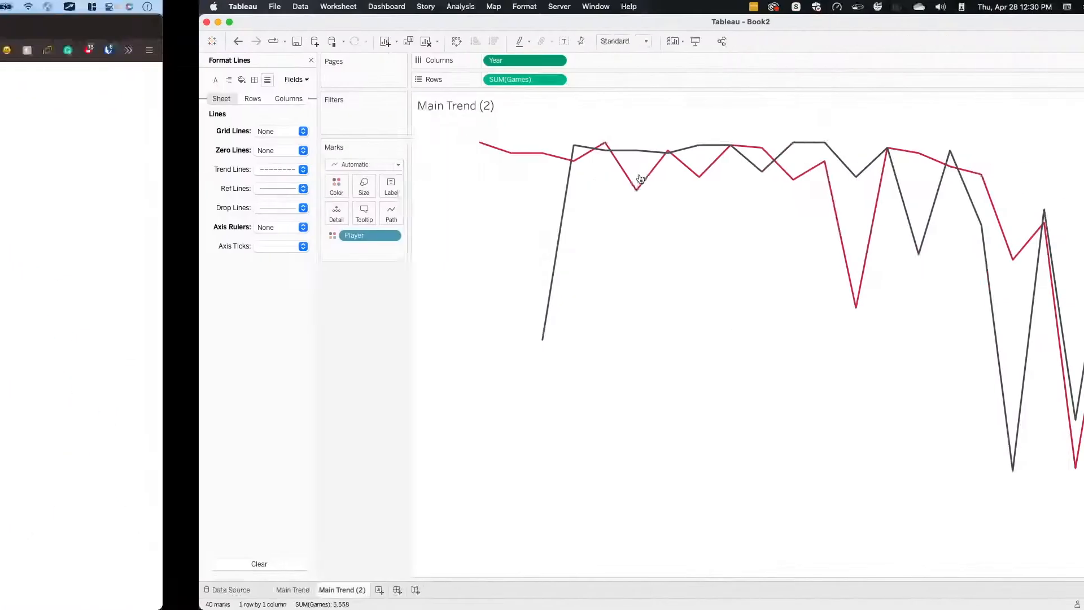
pyautogui.hotkey('ctrl', 'Left')
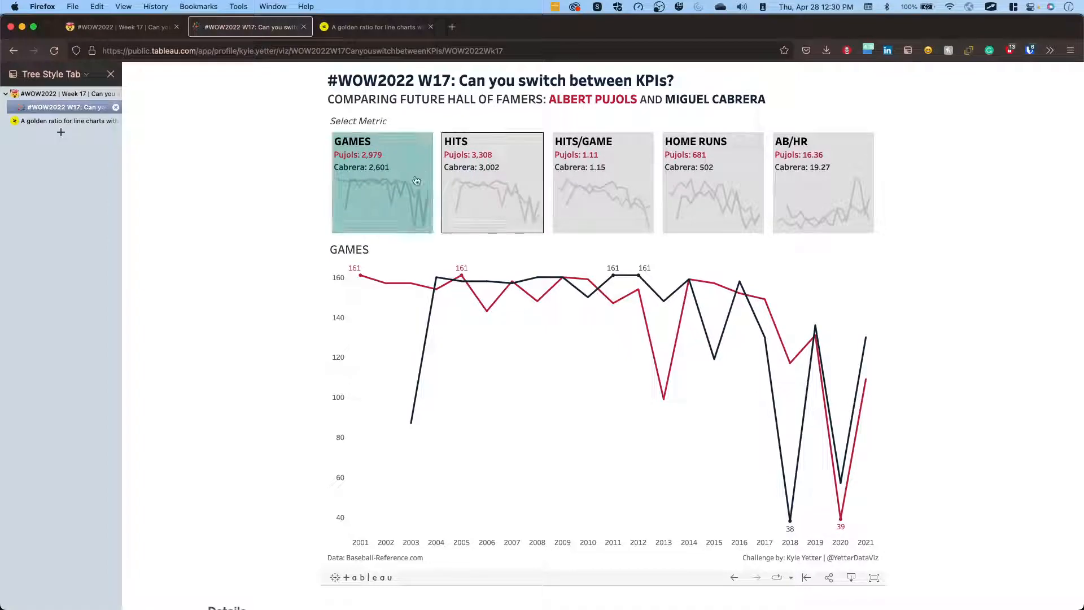
pyautogui.hotkey('ctrl', 'Right')
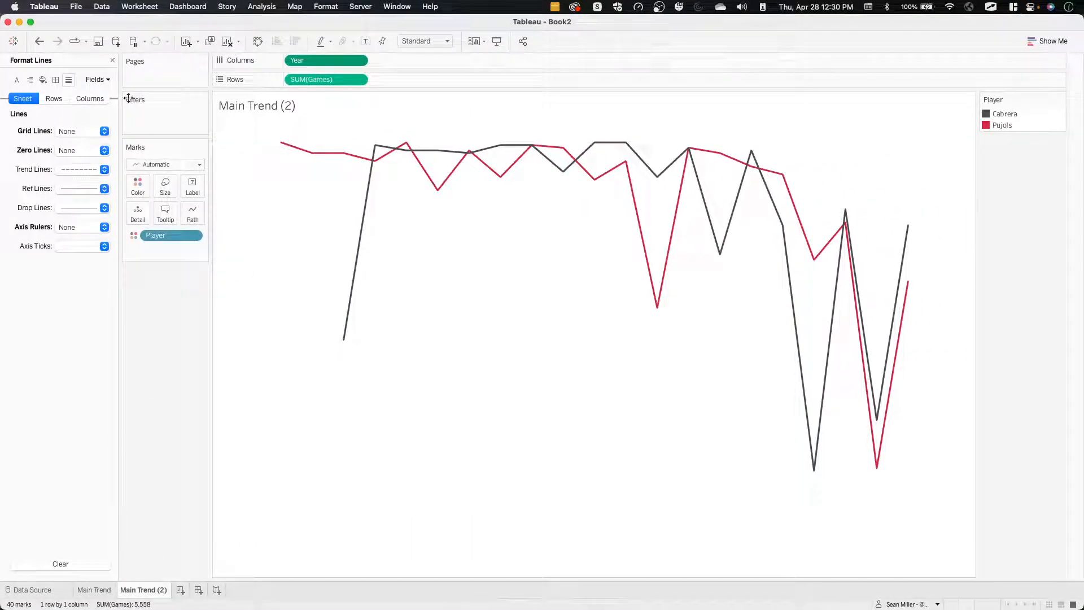
# Close the line formatting and add Measure Names as mark detail on both Main Trend and Main Trend (2).
pyautogui.click(112, 61)
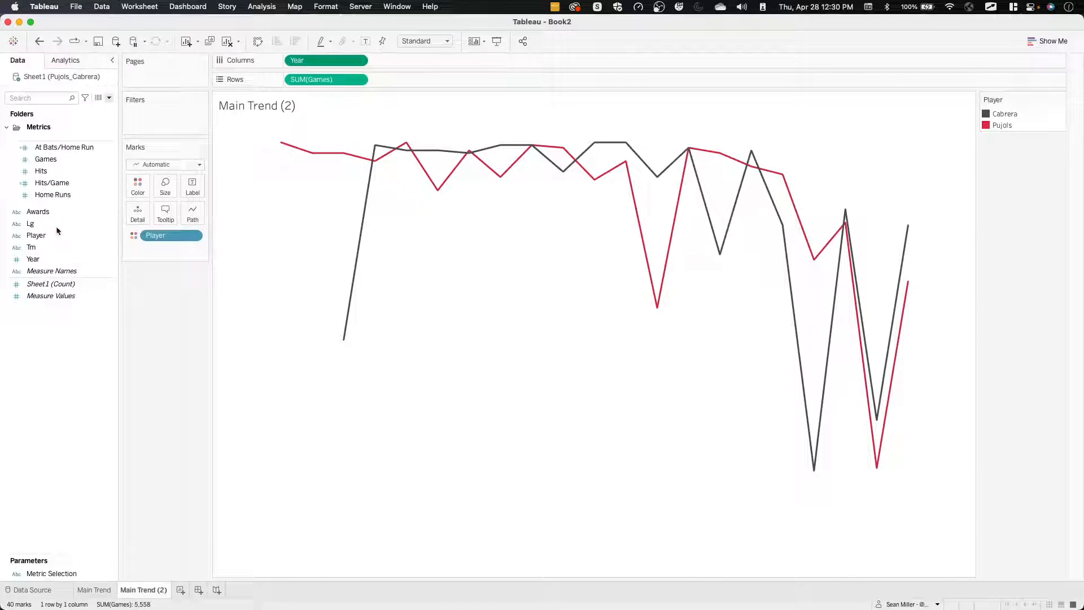
pyautogui.click(92, 592)
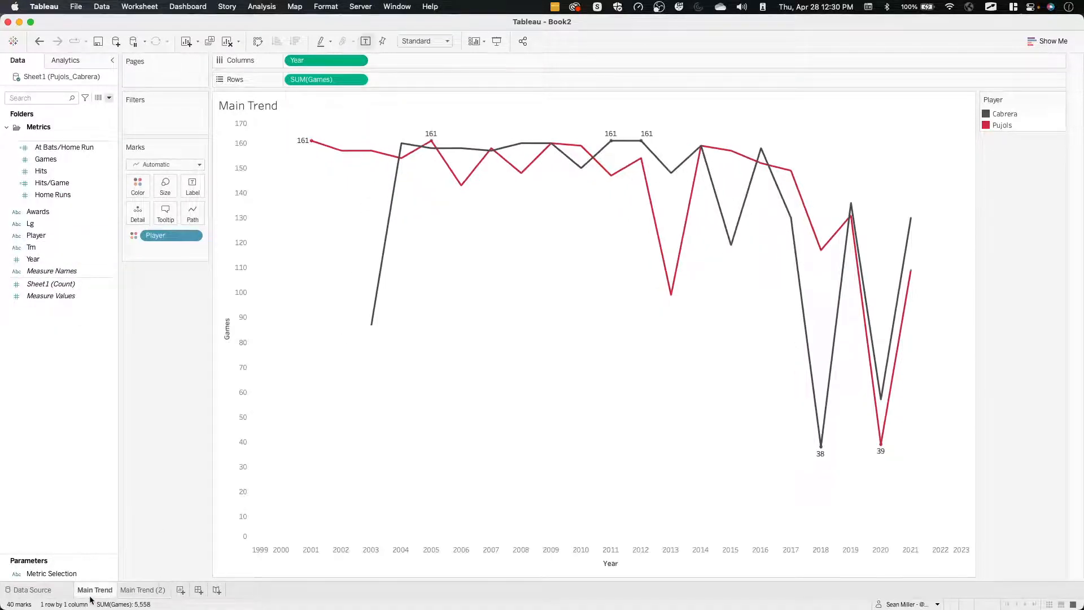
pyautogui.moveTo(61, 274); pyautogui.dragTo(164, 248)
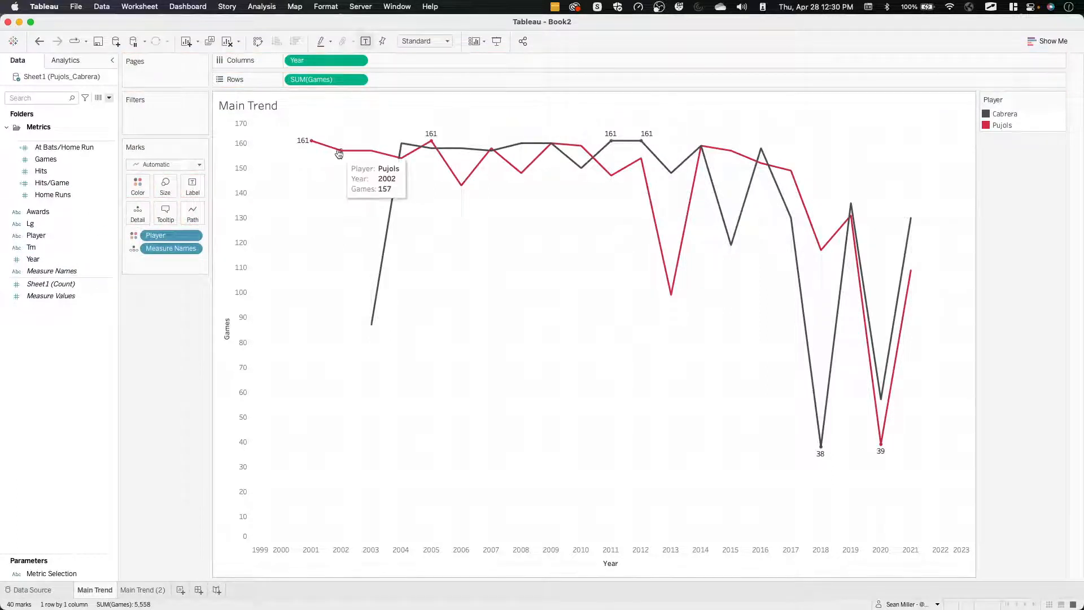
pyautogui.moveTo(381, 155)
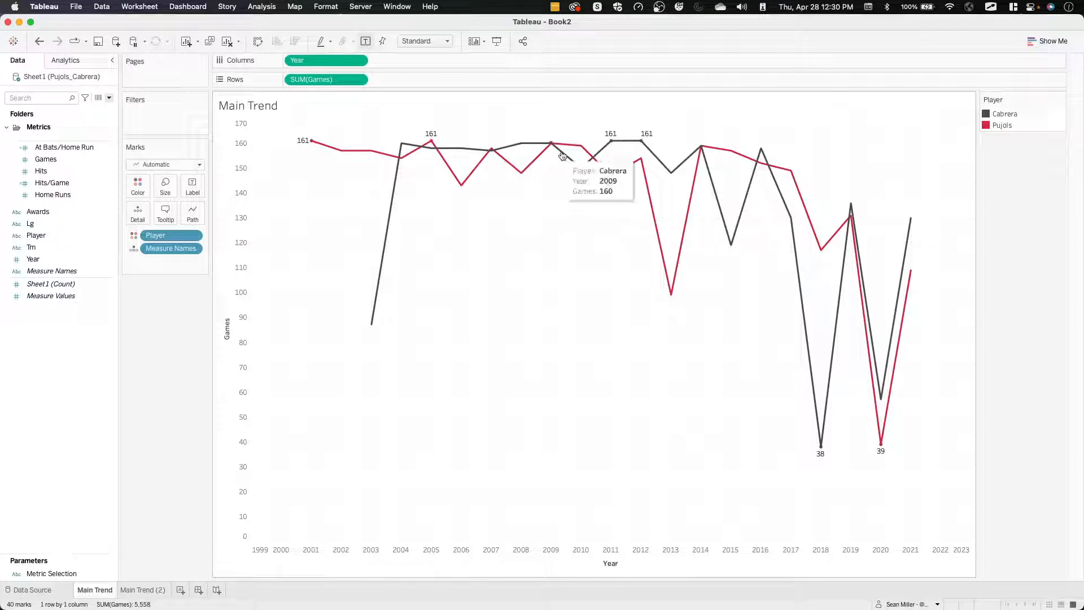
pyautogui.click(193, 249)
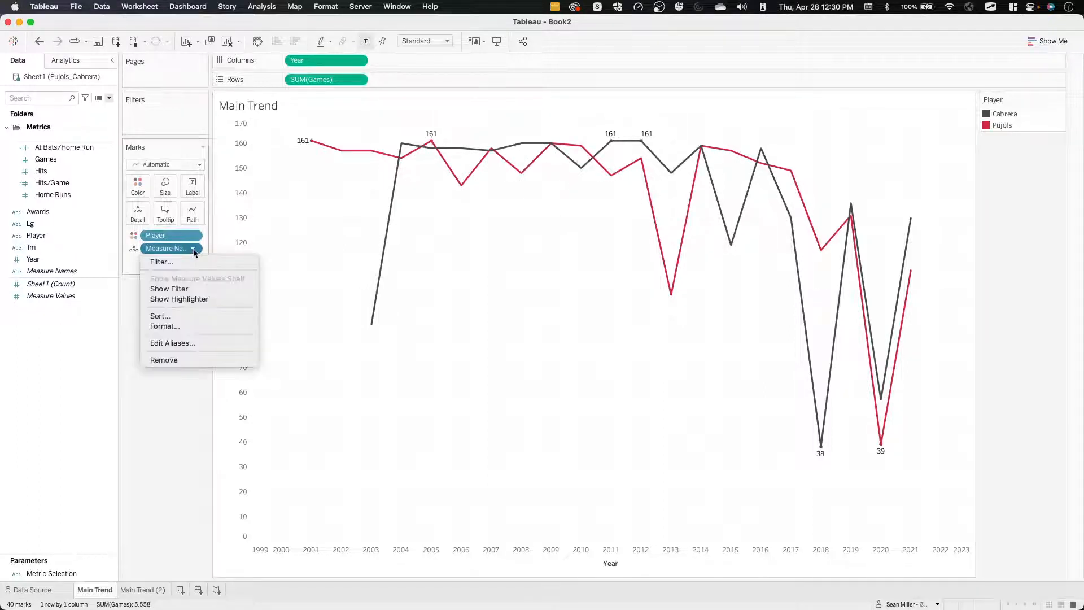
pyautogui.click(166, 421)
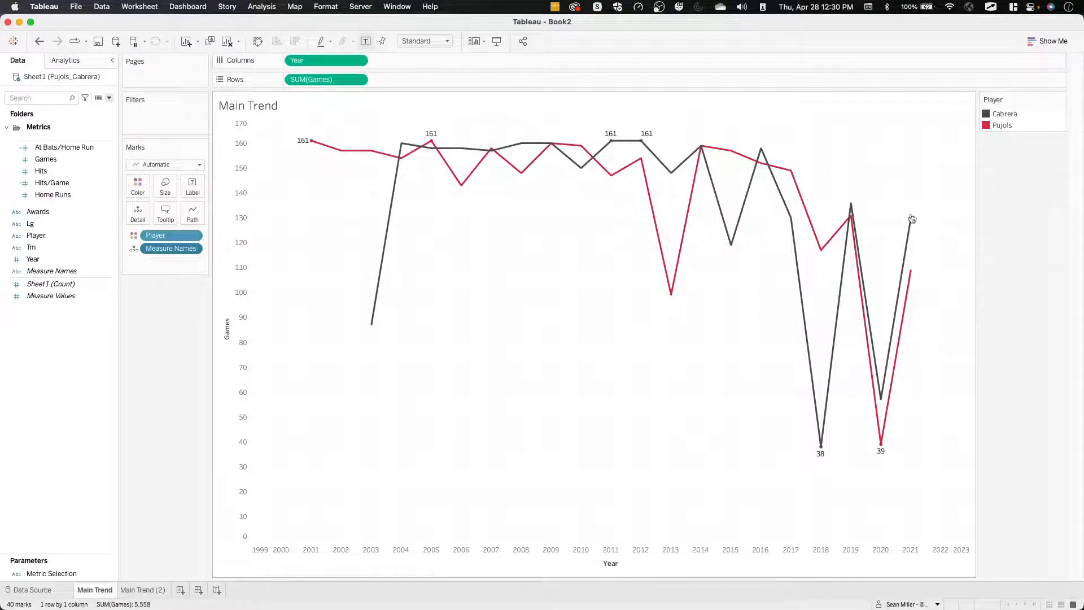
pyautogui.click(143, 590)
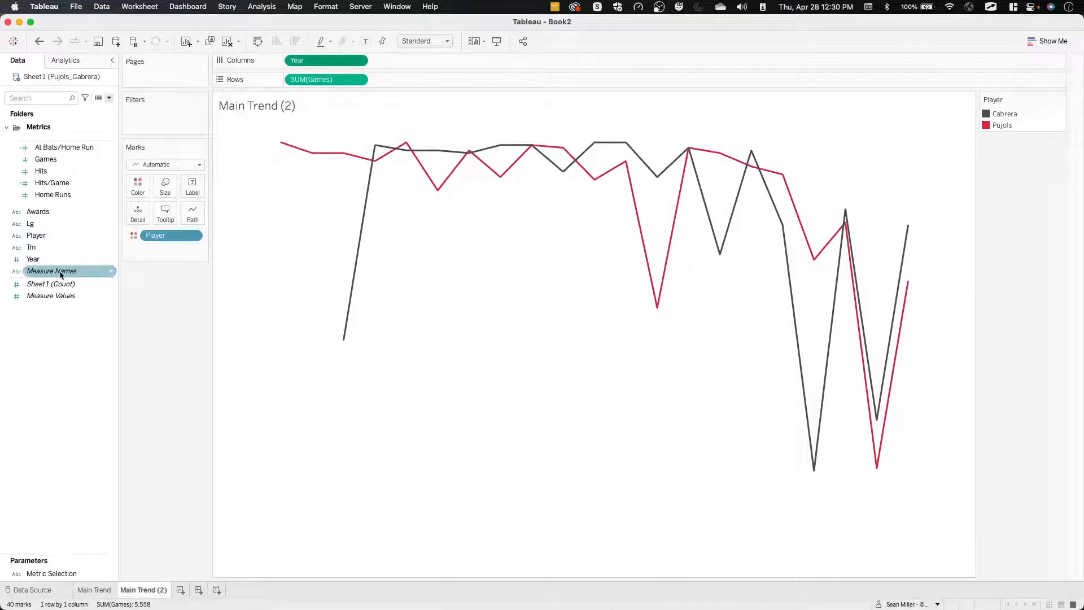
pyautogui.moveTo(60, 271); pyautogui.dragTo(183, 229)
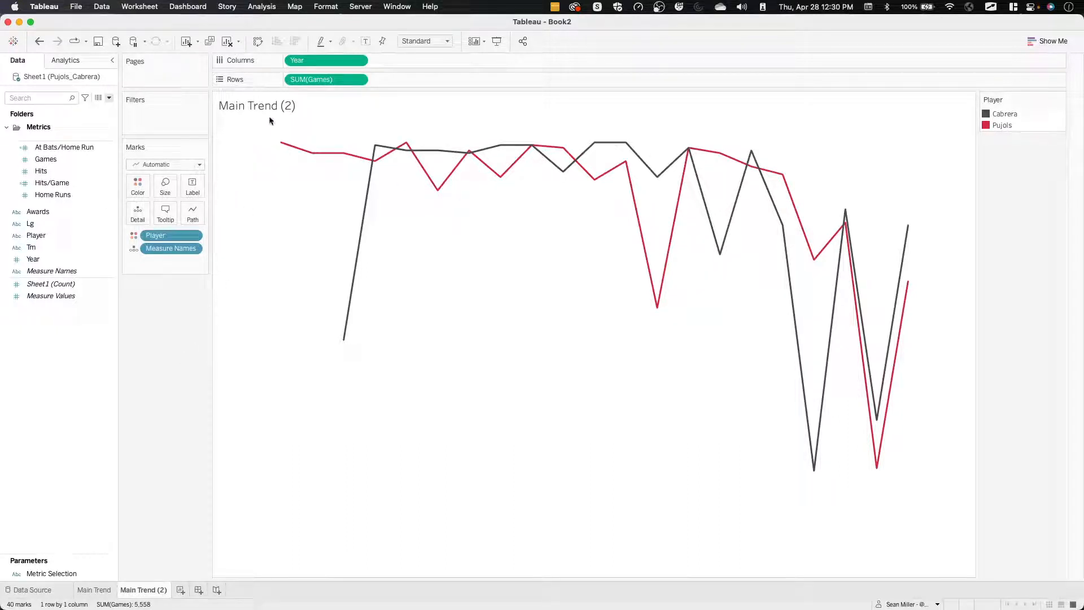
# Create a new dashboard, check the required size on the challenge page in Firefox, and set it to 1000 x 900 px in Tableau.
pyautogui.click(198, 593)
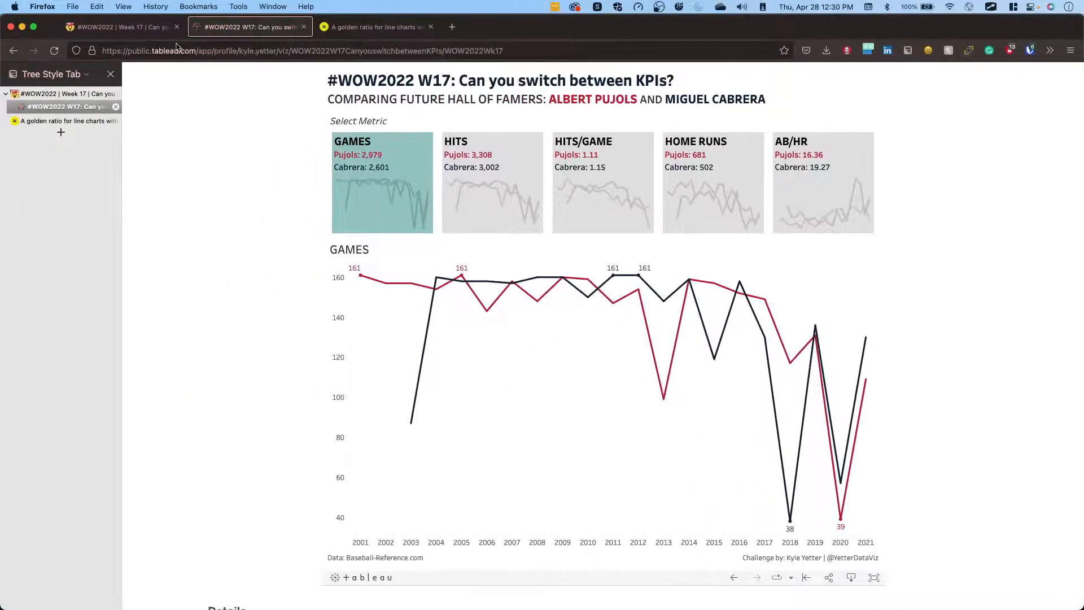
pyautogui.click(142, 32)
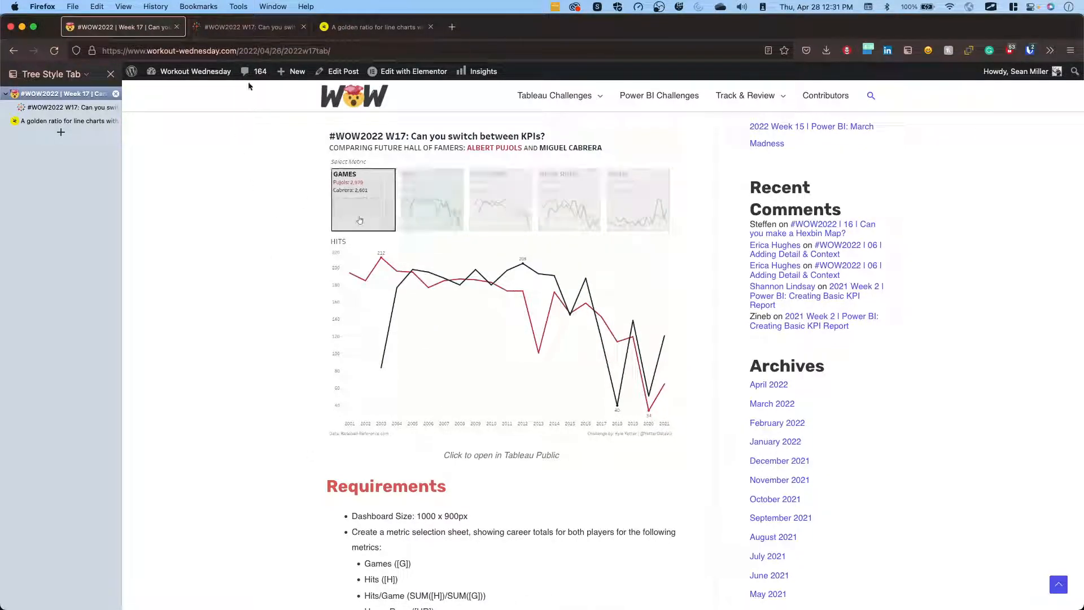
pyautogui.click(243, 30)
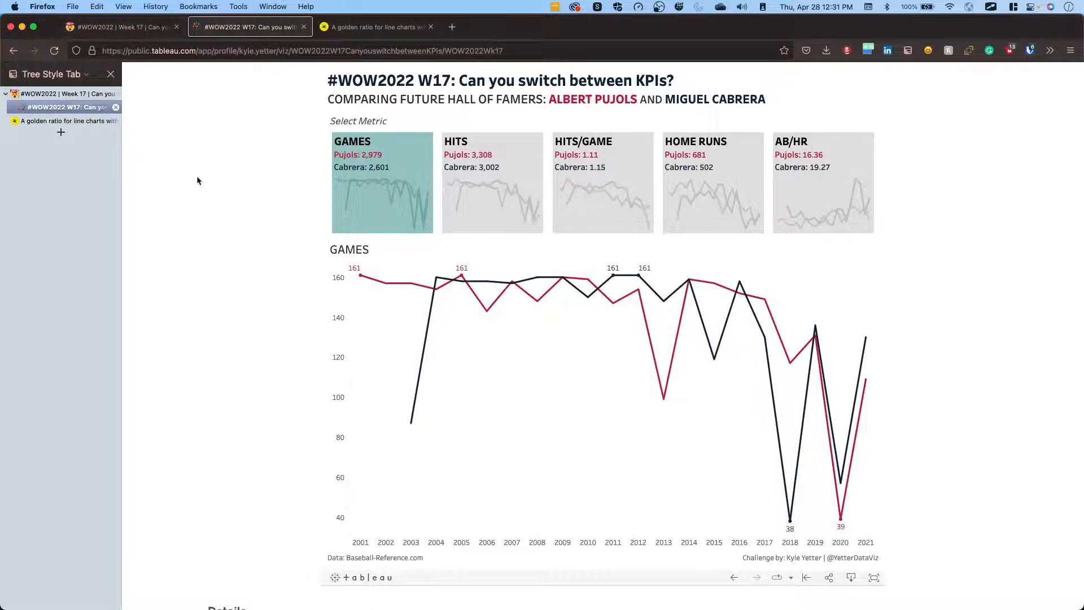
pyautogui.hotkey('ctrl', 'Right')
pyautogui.click(80, 147)
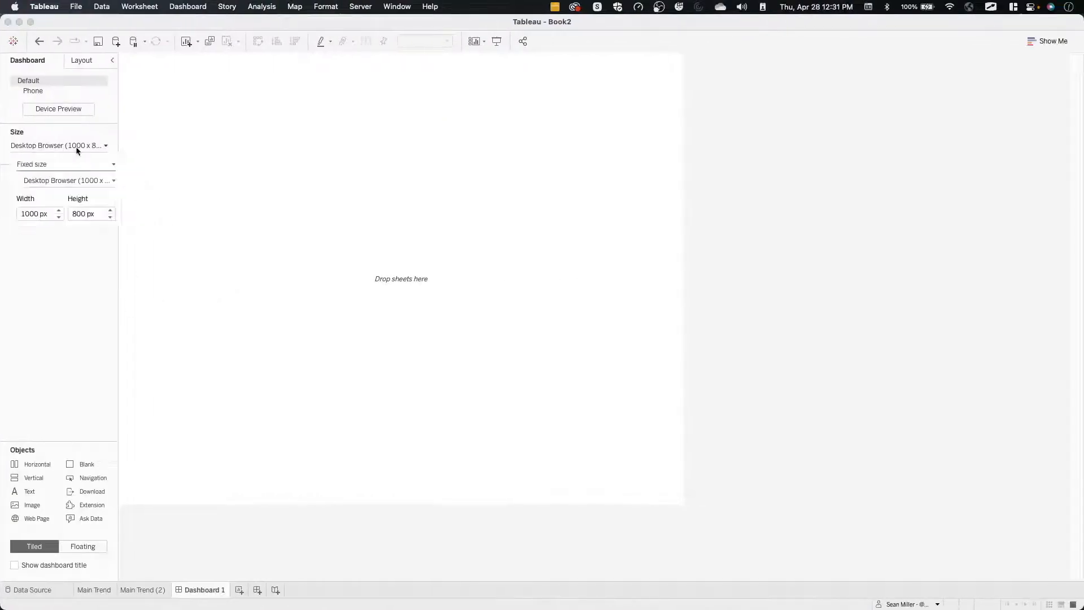
pyautogui.click(110, 211)
pyautogui.click(61, 308)
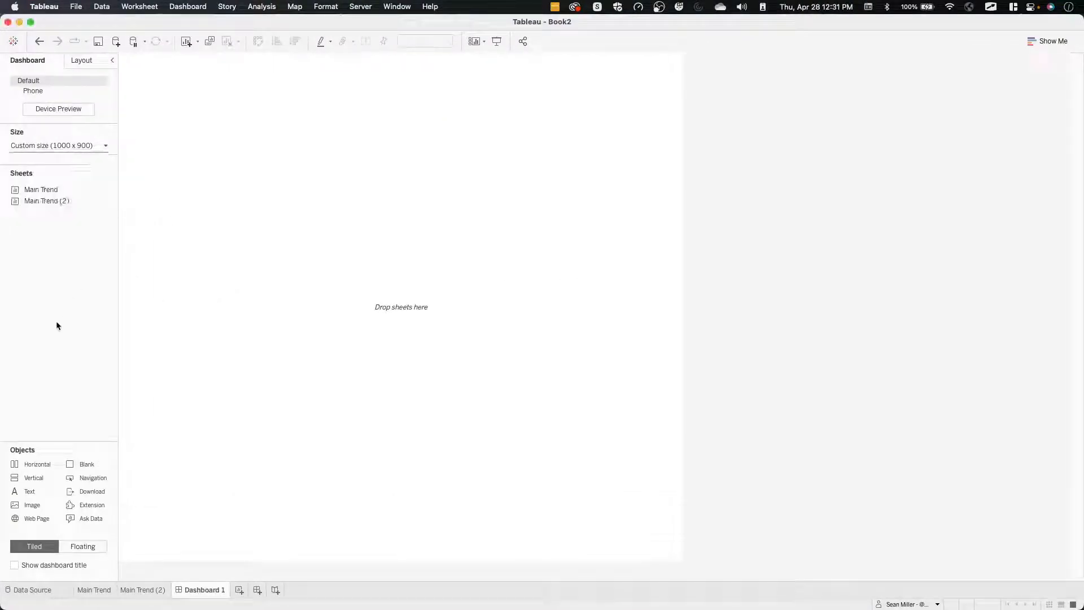
pyautogui.click(307, 326)
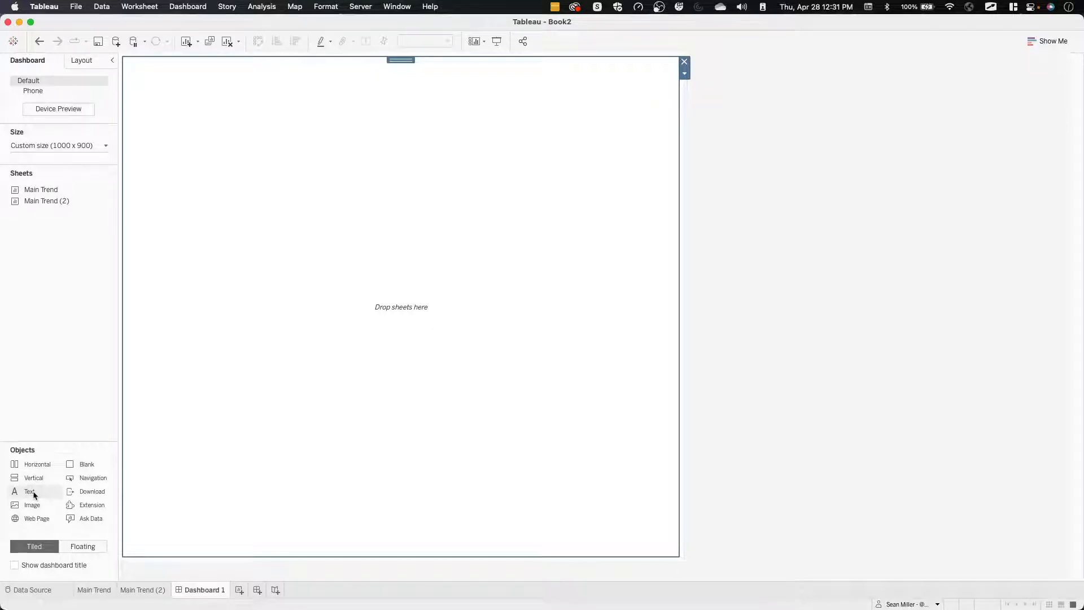
# Add a text object reading "Title" to the dashboard and place a blank object beneath it.
pyautogui.moveTo(33, 495); pyautogui.dragTo(433, 183)
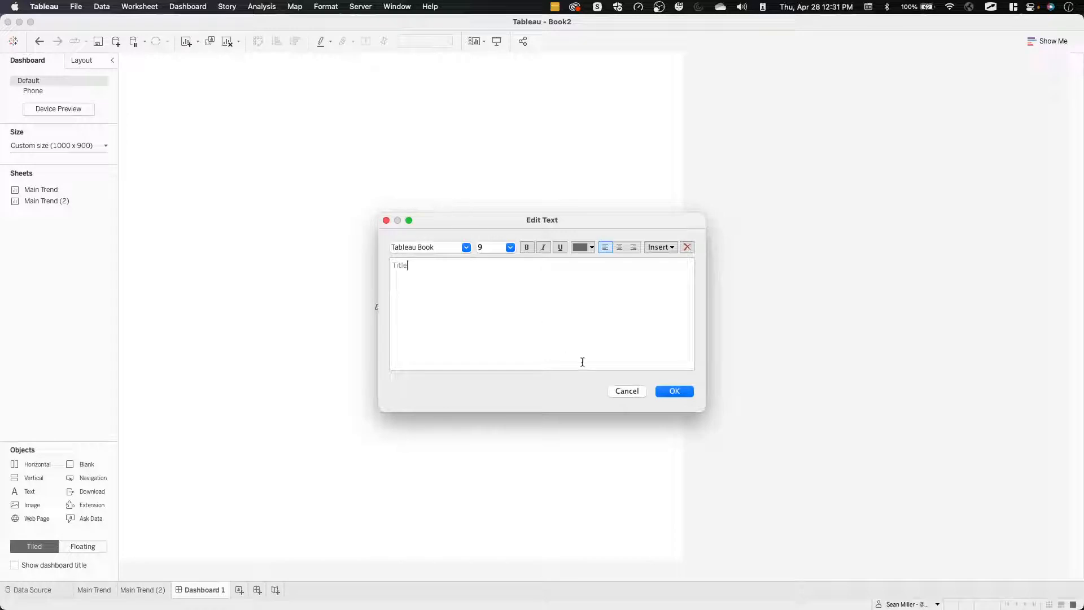
pyautogui.click(664, 392)
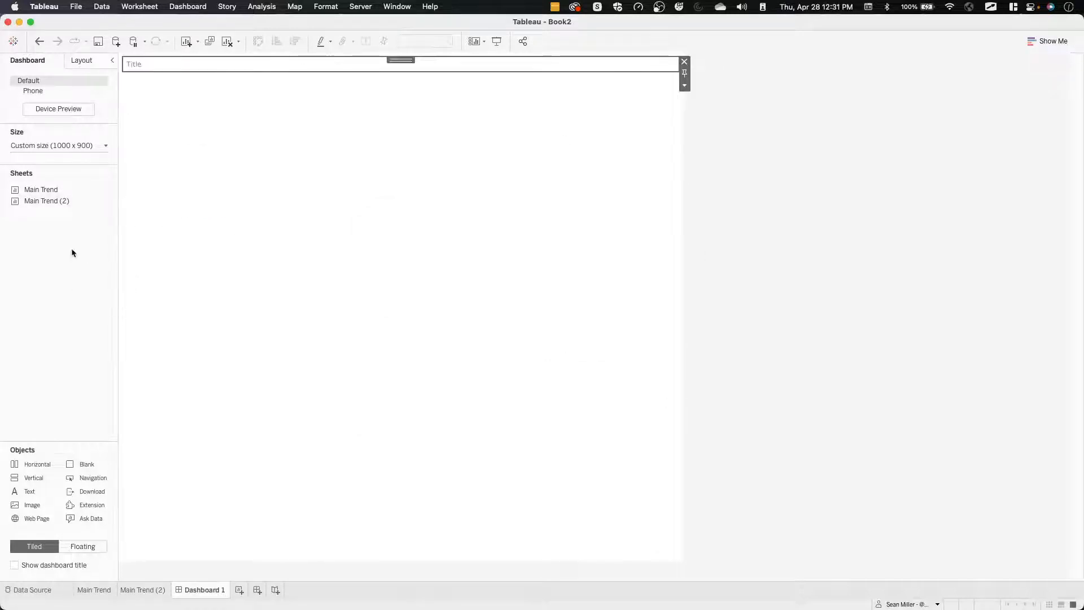
pyautogui.moveTo(40, 468); pyautogui.dragTo(462, 91)
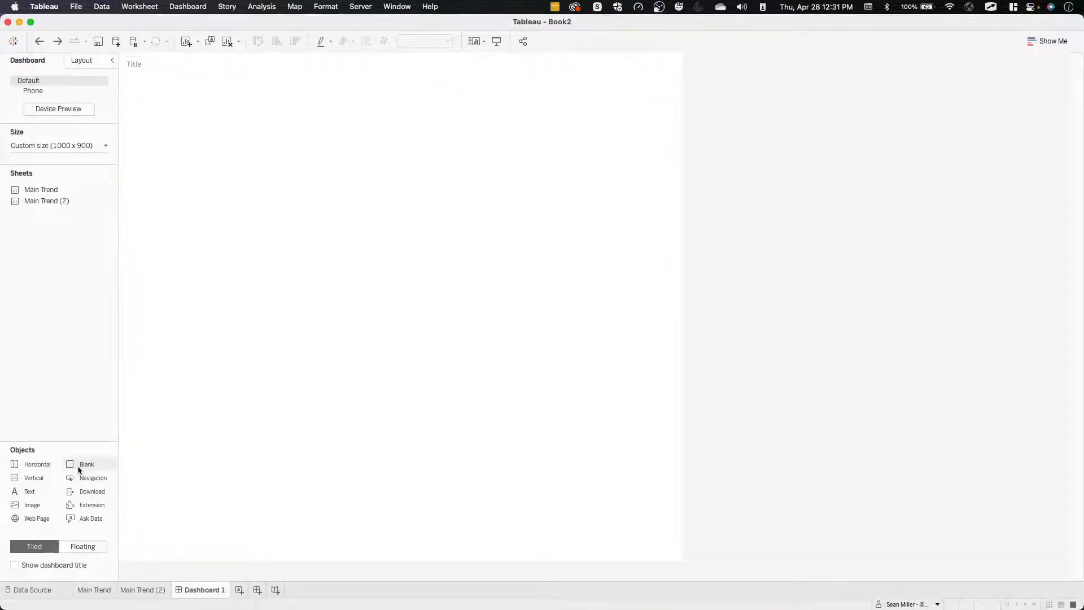
pyautogui.moveTo(79, 464); pyautogui.dragTo(282, 289)
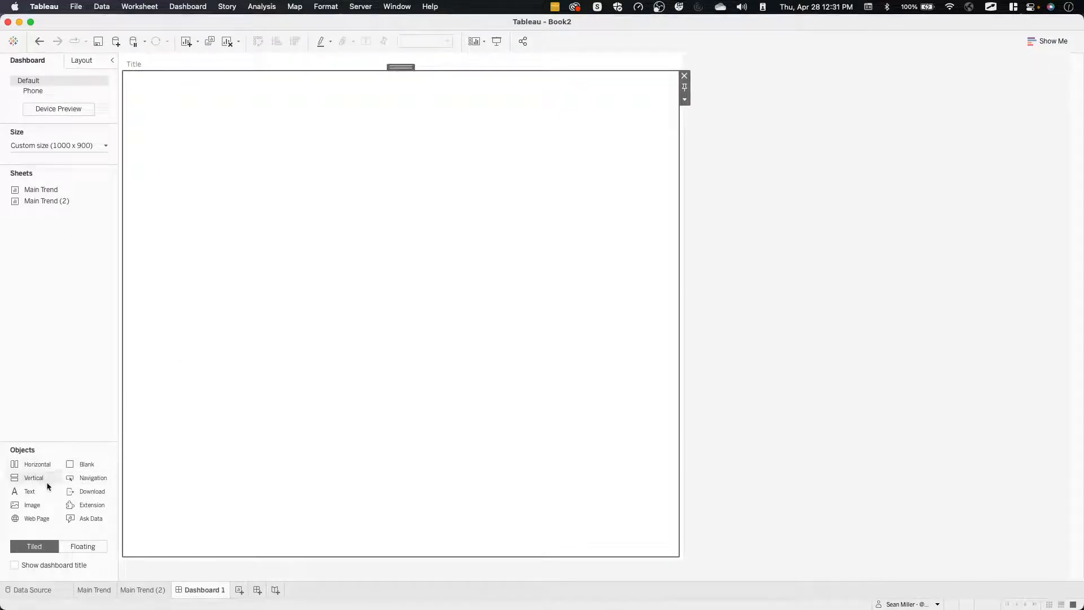
# Insert a horizontal container between the title and the blank, and rename it KPI Placeholder.
pyautogui.moveTo(34, 467); pyautogui.dragTo(346, 86)
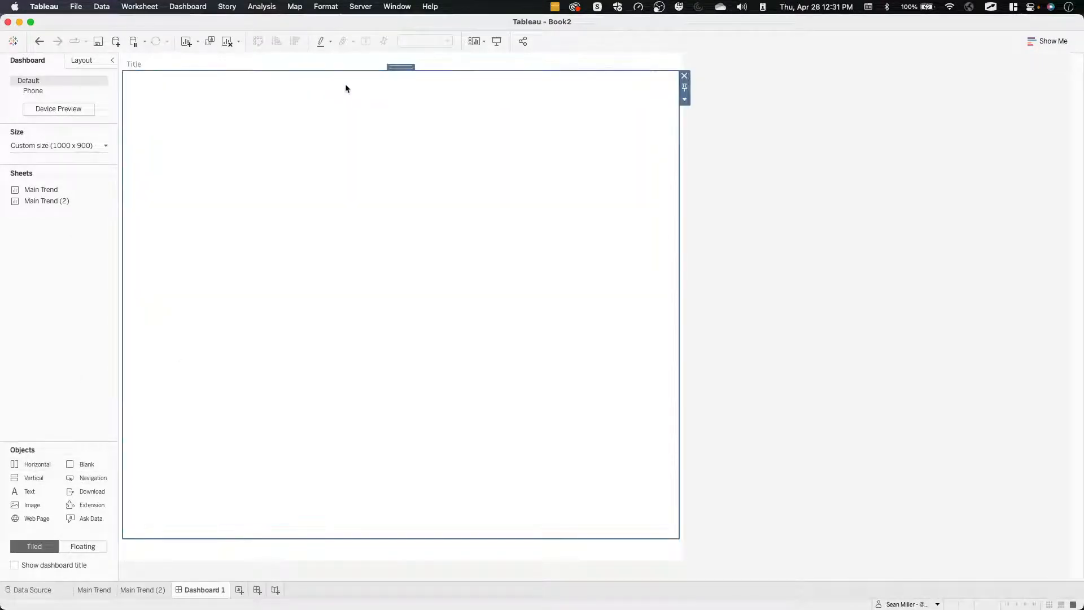
pyautogui.click(685, 99)
pyautogui.click(733, 239)
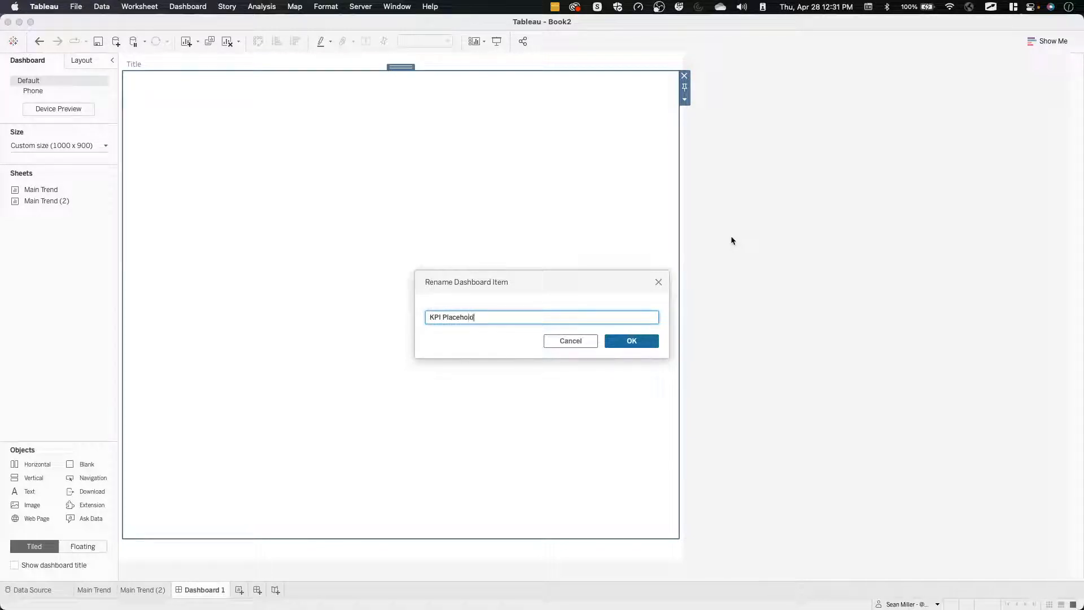
pyautogui.press('Return')
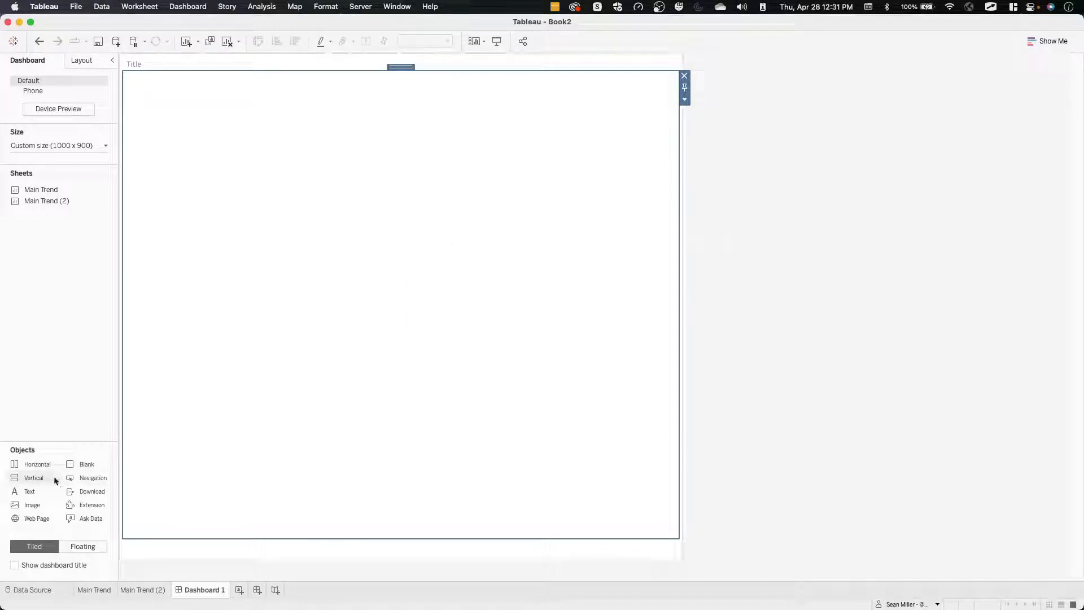
# Place the Main Trend sheet above the blank on the dashboard, and replace the blank with a text object reading "footer".
pyautogui.moveTo(54, 188); pyautogui.dragTo(336, 537)
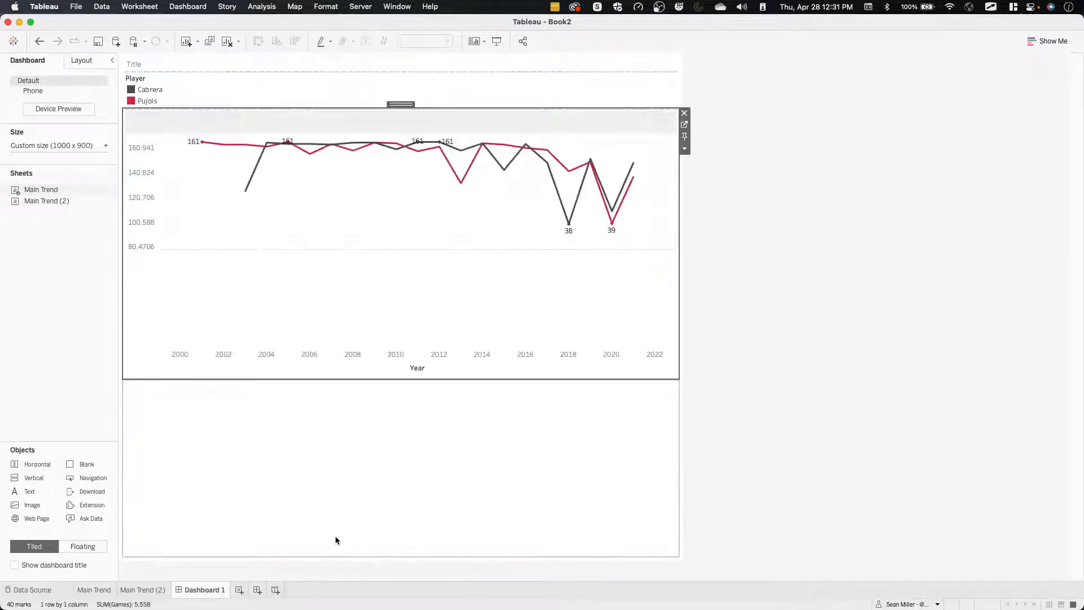
pyautogui.click(294, 462)
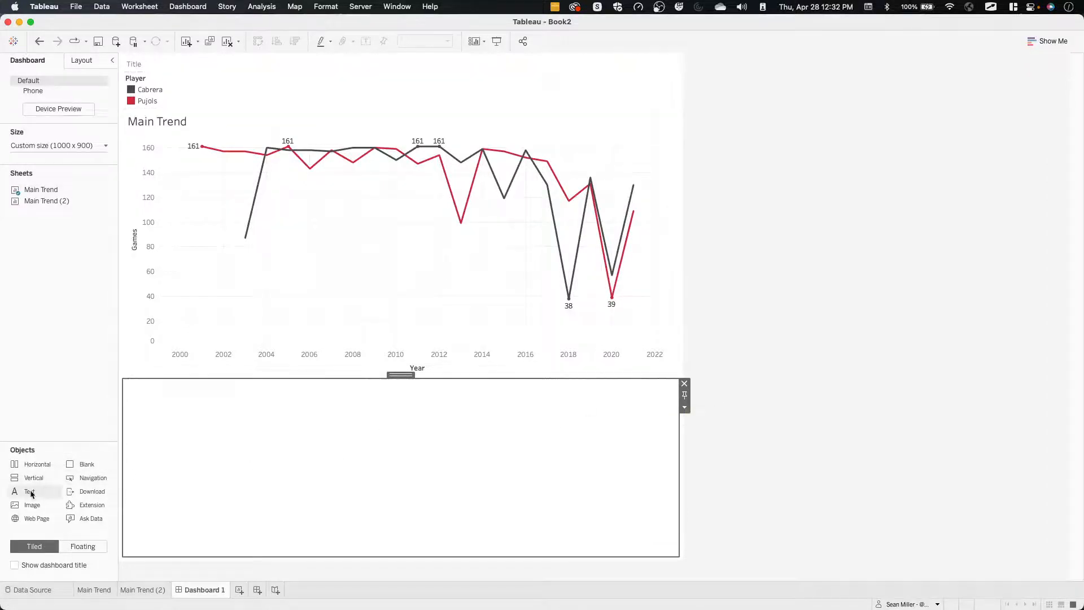
pyautogui.moveTo(29, 491); pyautogui.dragTo(371, 433)
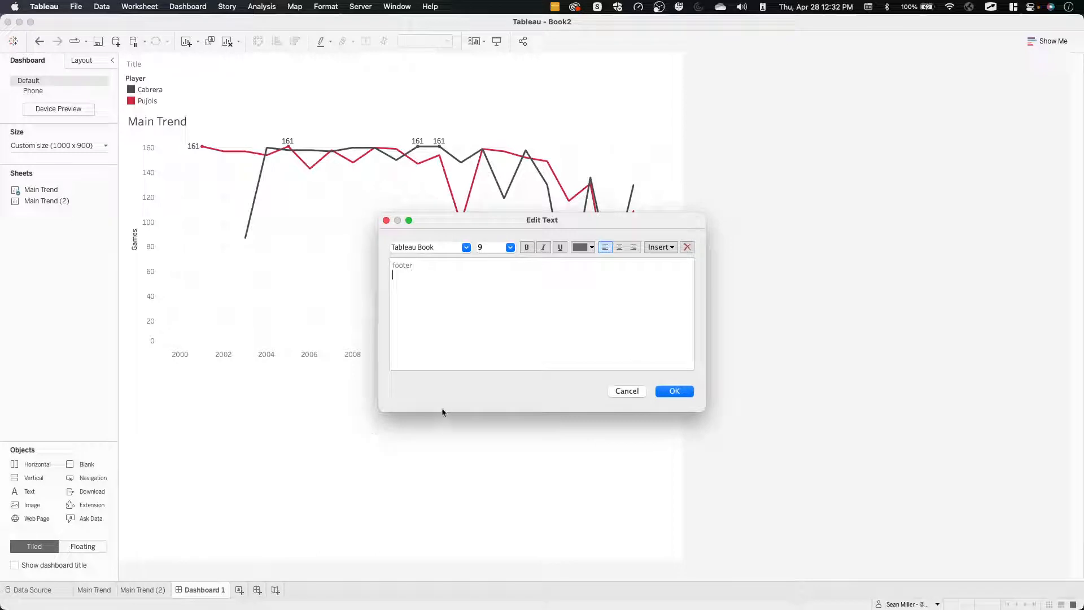
pyautogui.click(672, 390)
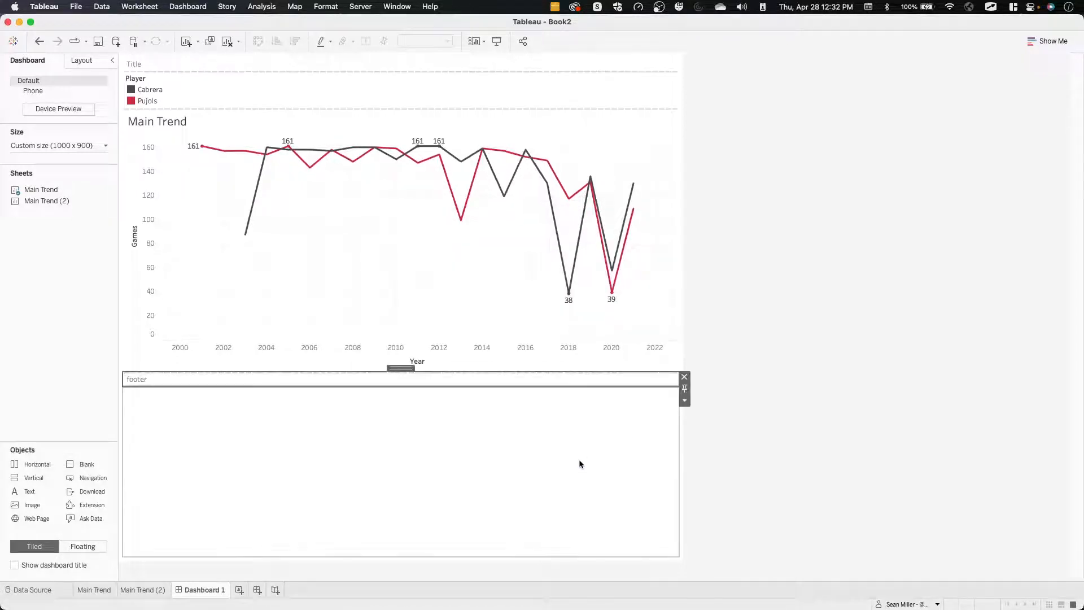
pyautogui.click(685, 391)
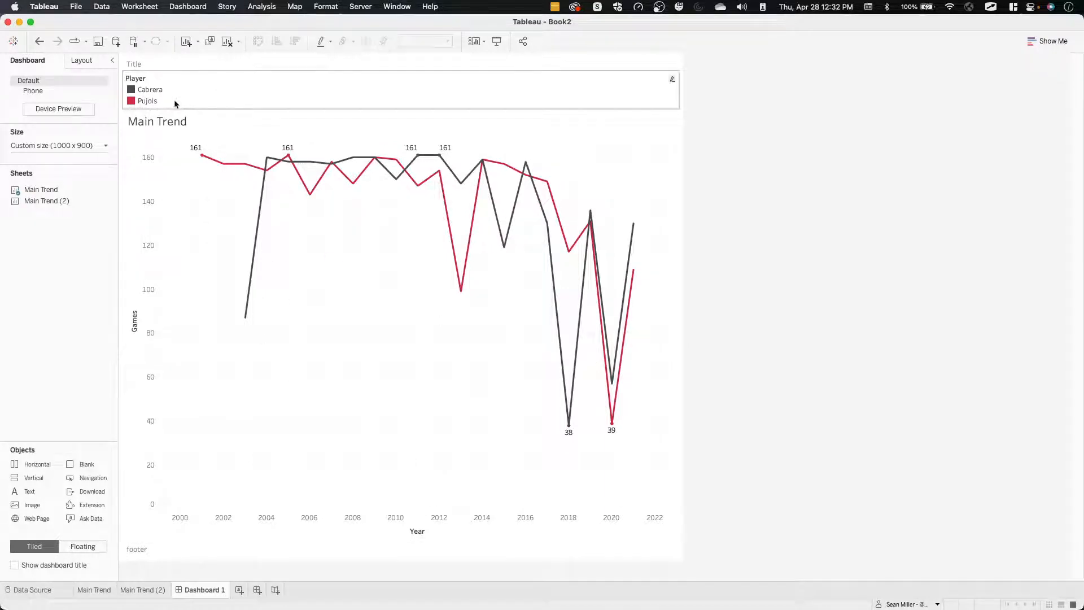
# Replace the sheet title of Main Trend (2) with the plain text "Games".
pyautogui.moveTo(51, 199)
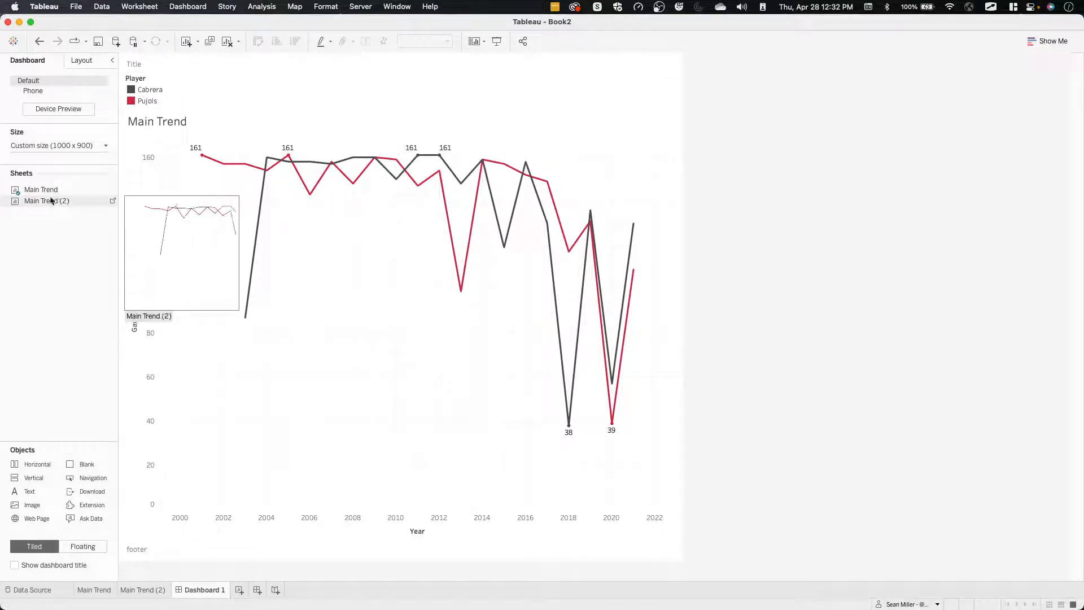
pyautogui.click(148, 589)
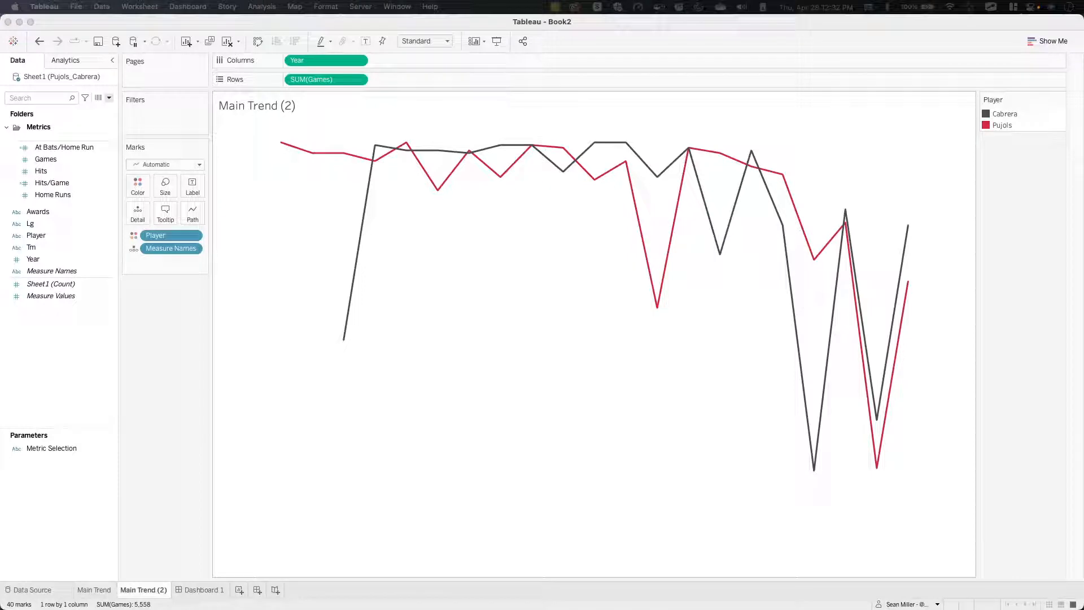
pyautogui.moveTo(723, 305); pyautogui.dragTo(400, 147)
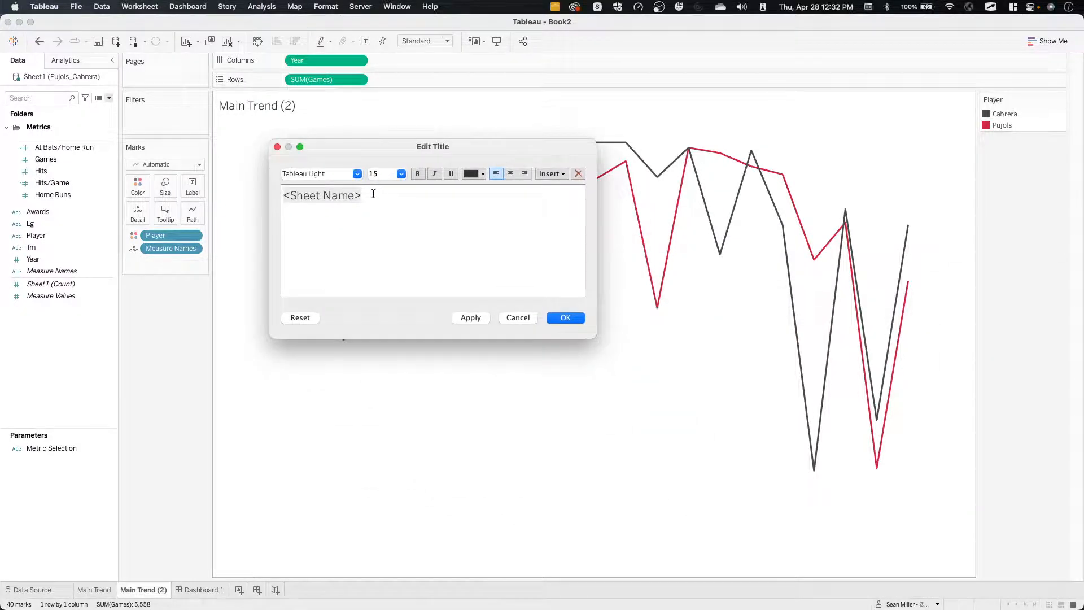
pyautogui.moveTo(373, 194); pyautogui.dragTo(198, 197)
pyautogui.click(550, 173)
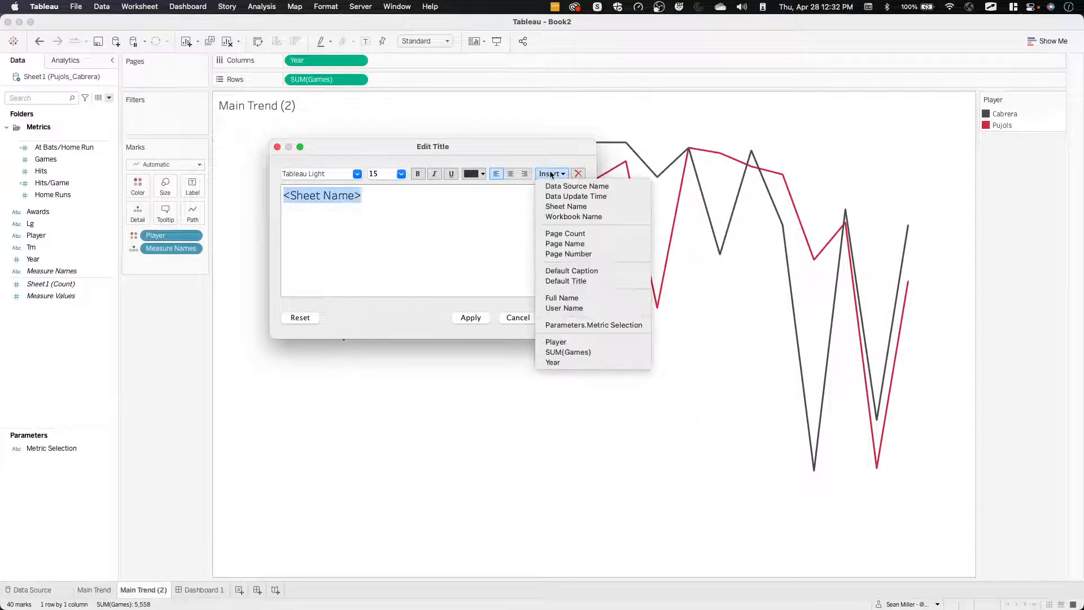
pyautogui.click(594, 326)
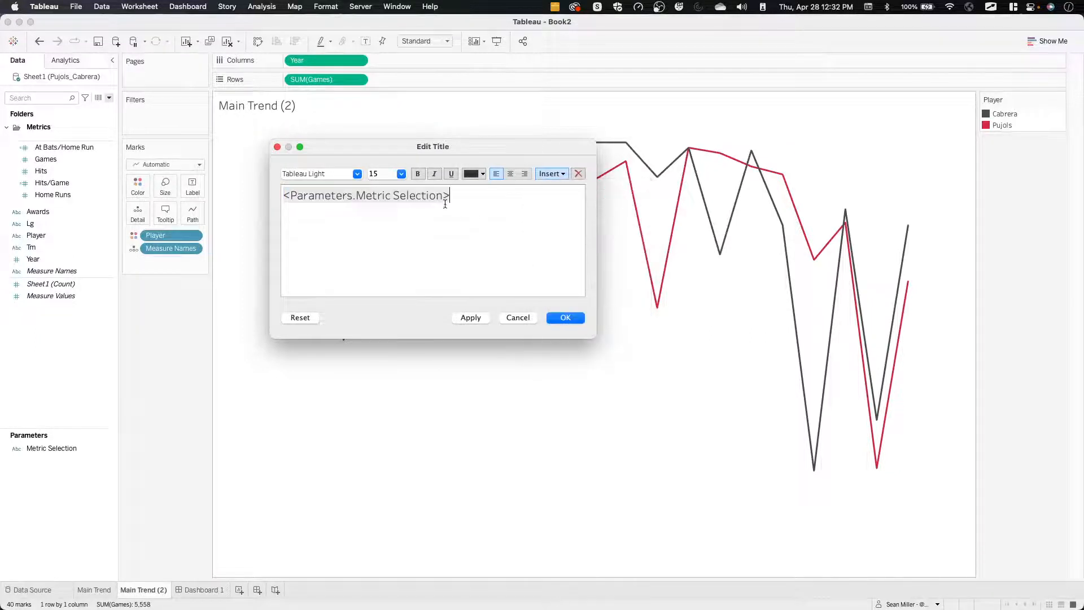
pyautogui.moveTo(465, 194); pyautogui.dragTo(235, 197)
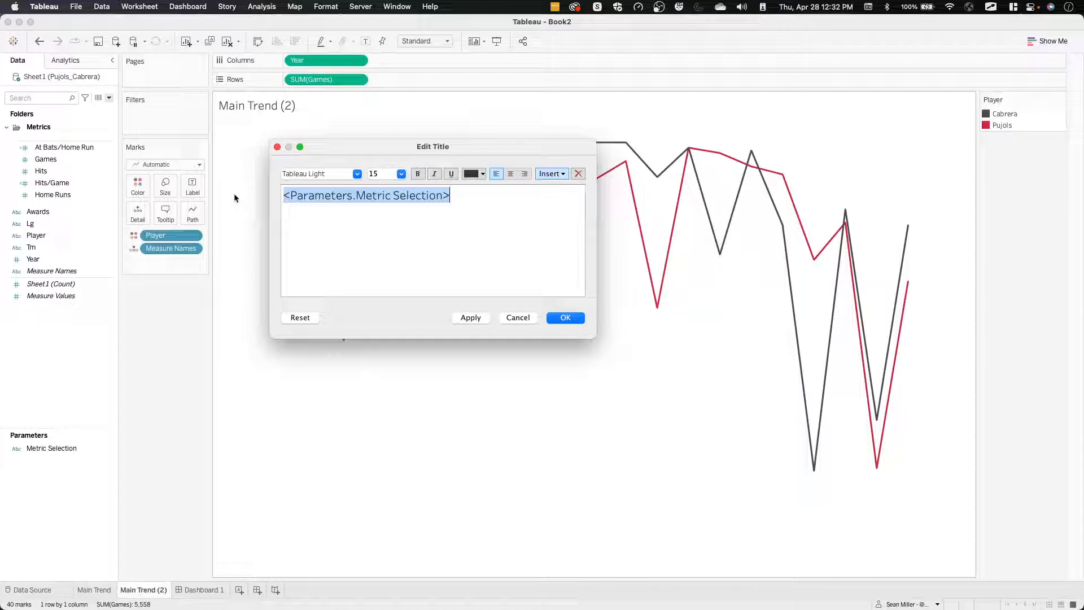
pyautogui.write('Games')
pyautogui.press('Return')
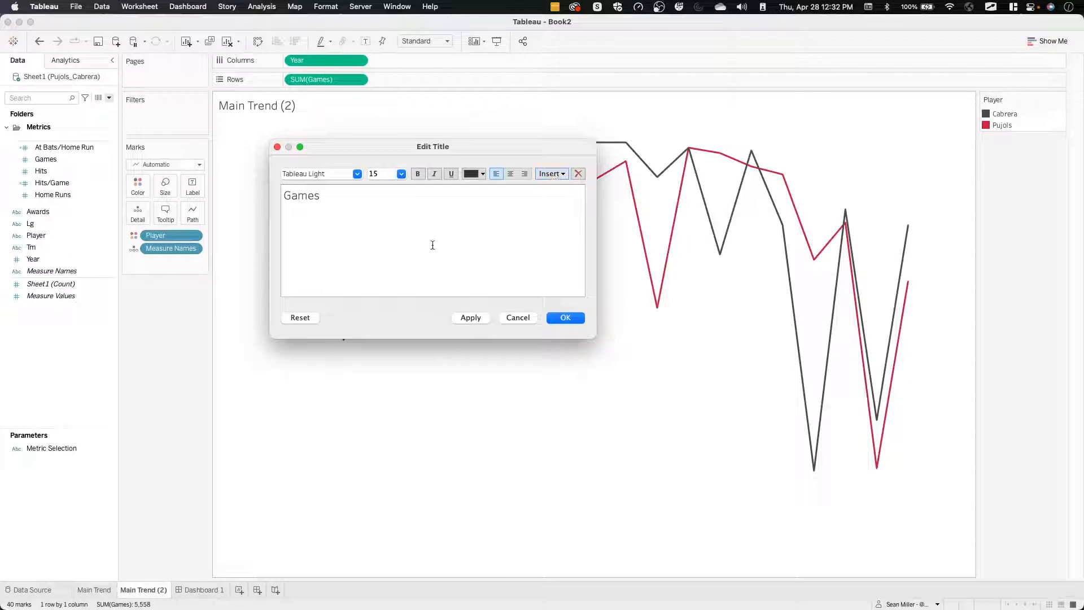
pyautogui.click(565, 318)
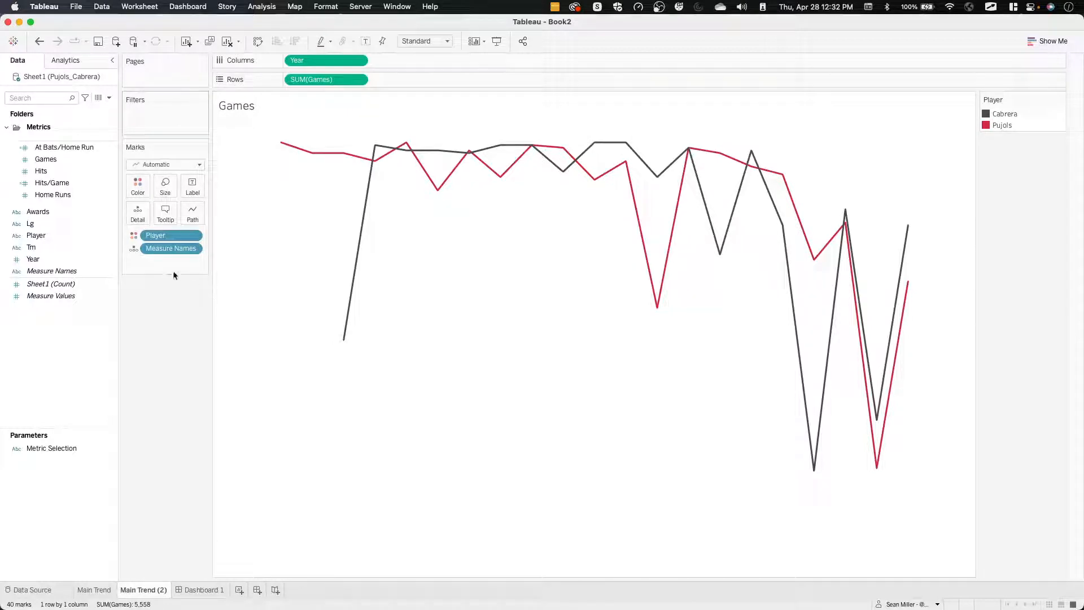
# Check the Games card on the challenge dashboard in Firefox, and back in Tableau try adding the Player field below "Games" in the title.
pyautogui.click(110, 98)
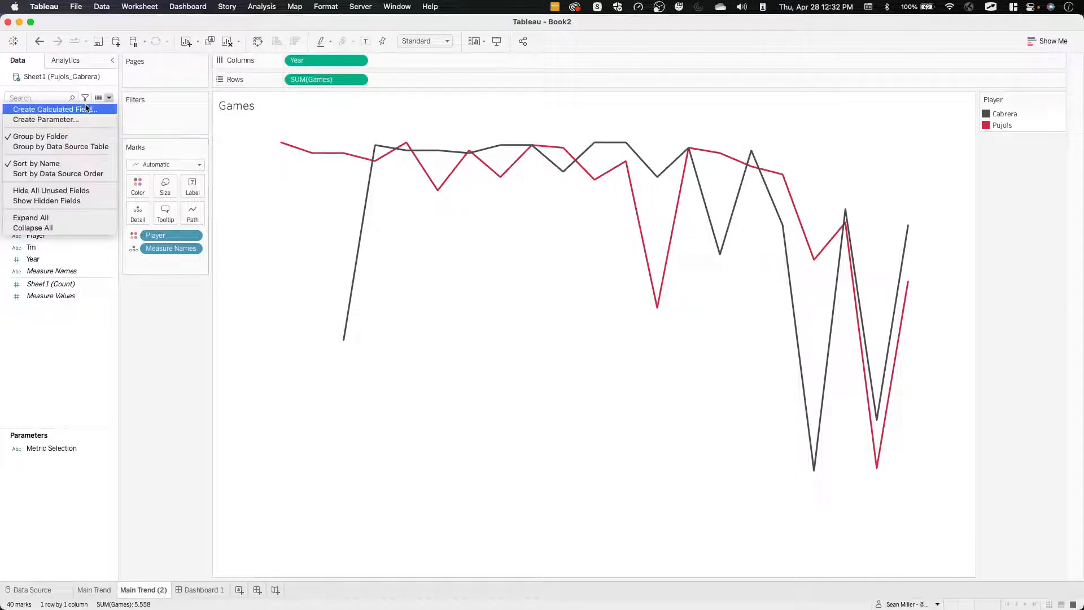
pyautogui.click(209, 294)
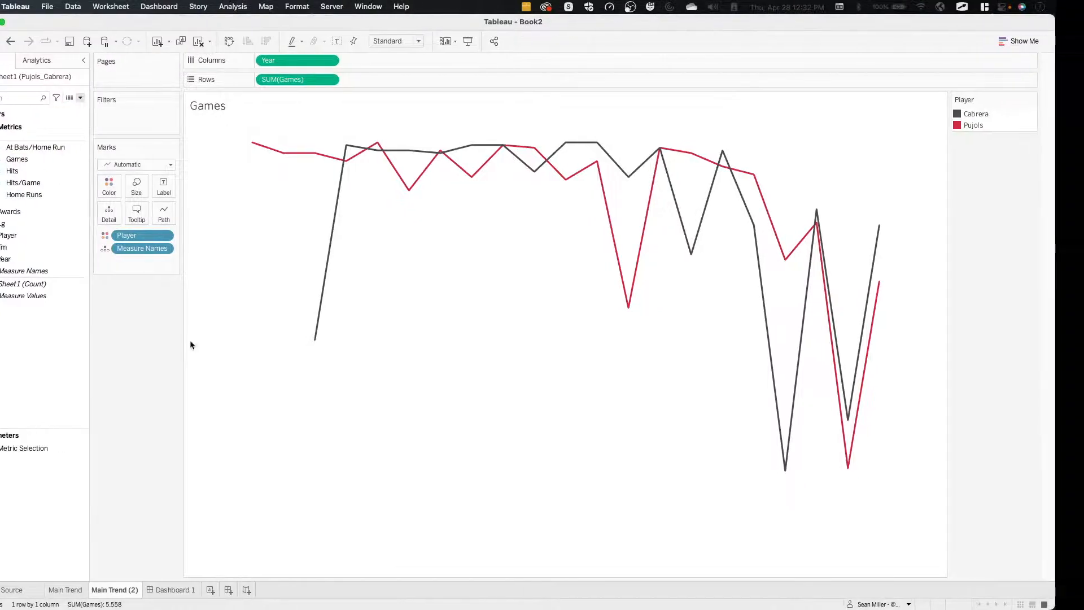
pyautogui.hotkey('ctrl', 'Left')
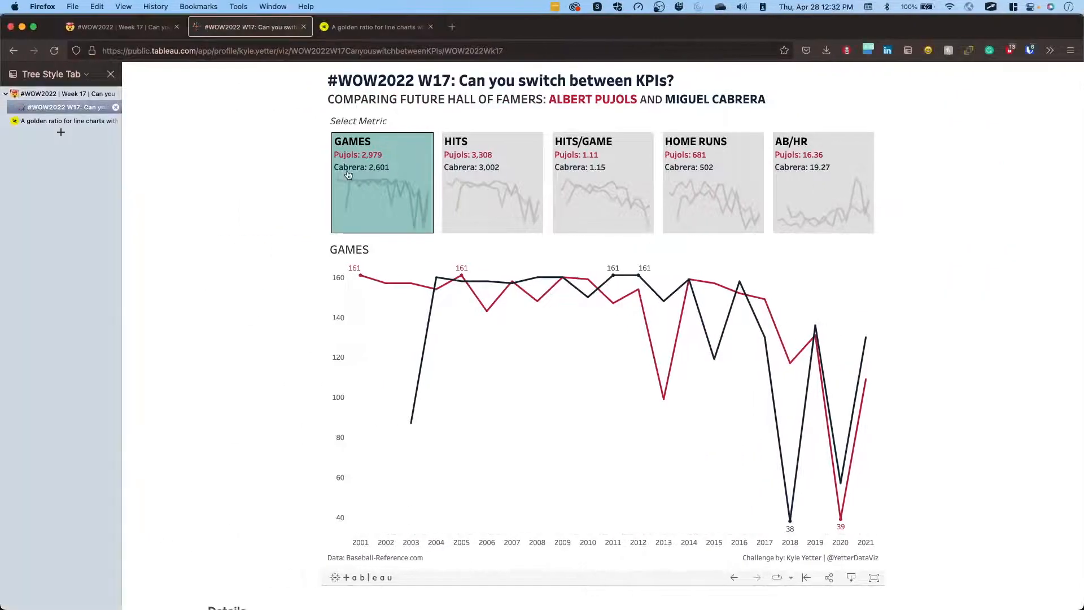
pyautogui.hotkey('ctrl', 'Right')
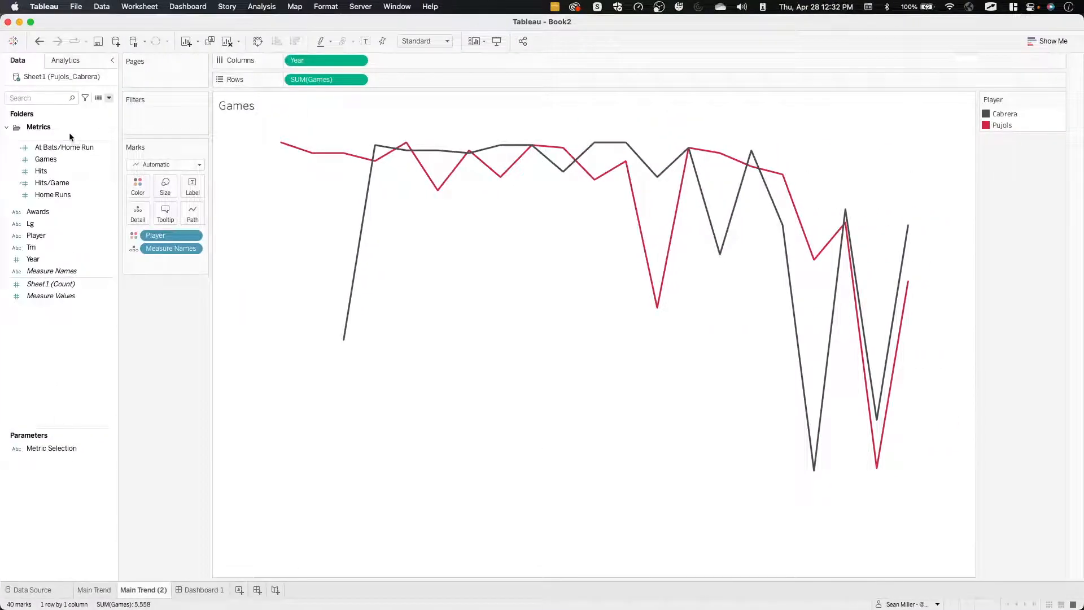
pyautogui.click(41, 237)
pyautogui.moveTo(42, 237); pyautogui.dragTo(51, 132)
pyautogui.doubleClick(248, 108)
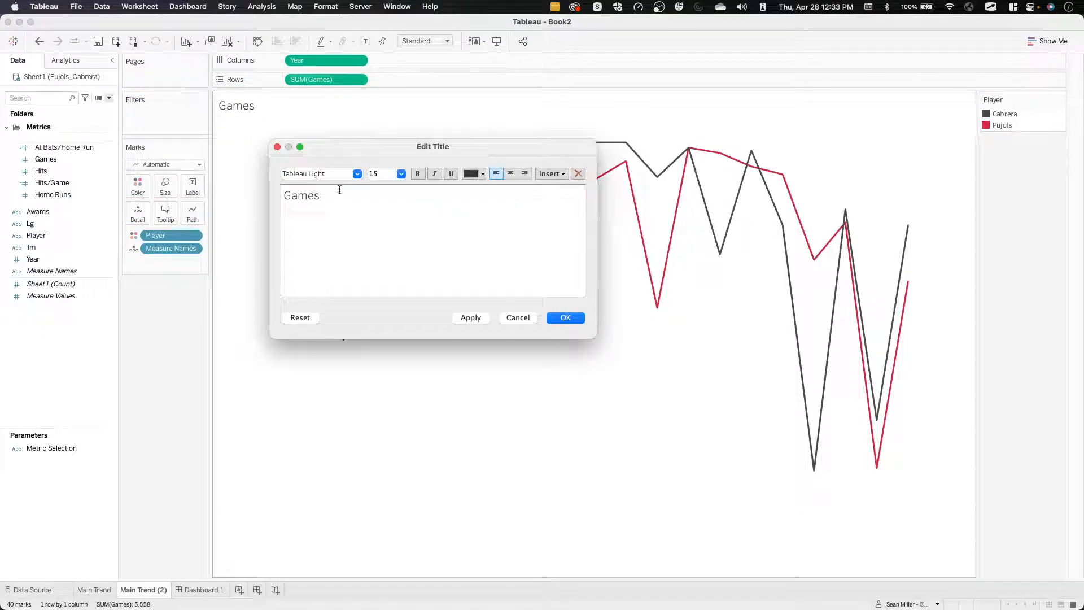
pyautogui.click(551, 173)
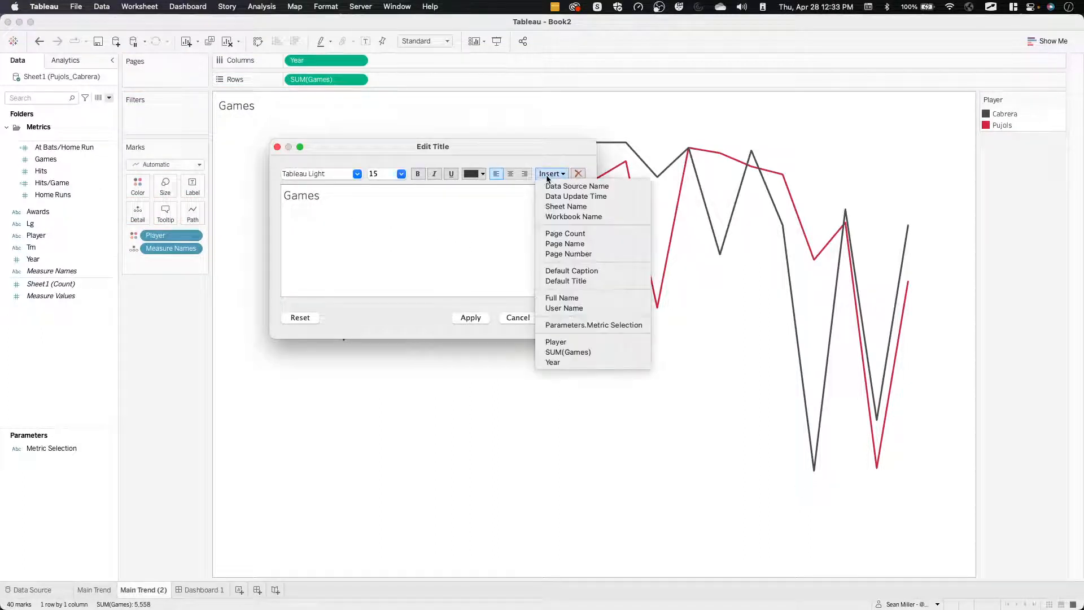
pyautogui.click(557, 342)
pyautogui.click(559, 317)
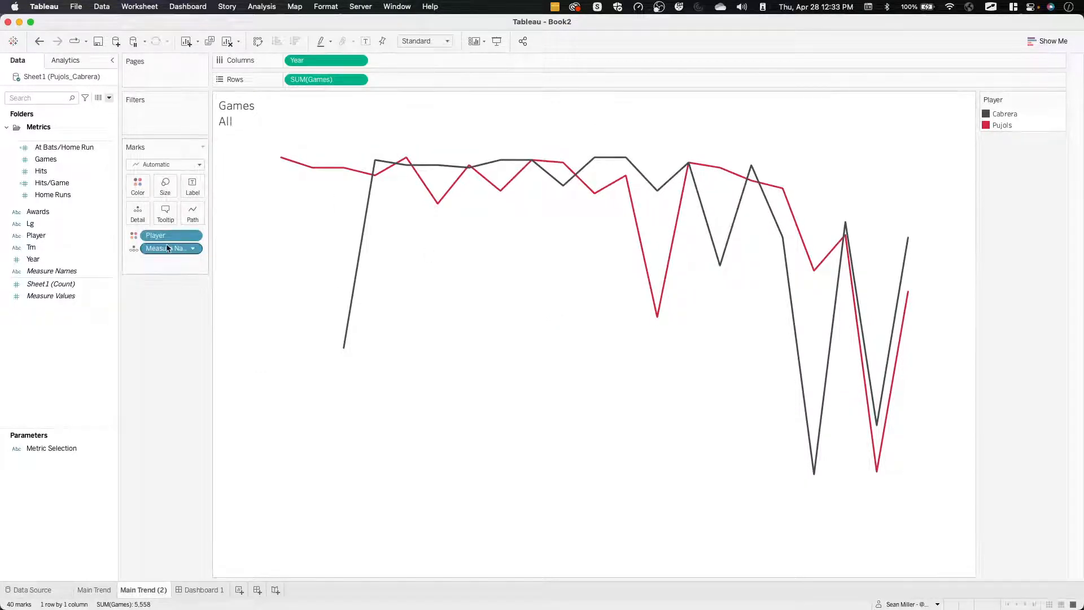
# Replace the Player field in the Main Trend (2) title with two text lines, "Pujols:" and "Cabrera:".
pyautogui.doubleClick(247, 119)
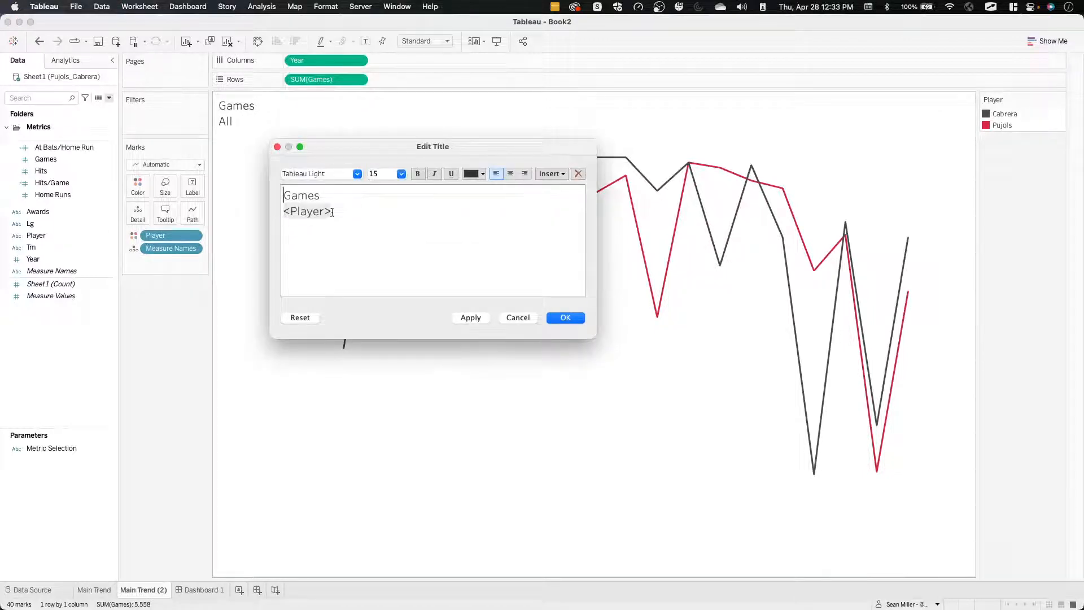
pyautogui.moveTo(342, 212); pyautogui.dragTo(264, 216)
pyautogui.write('Pujols')
pyautogui.press('BackSpace')
pyautogui.press('BackSpace')
pyautogui.press('BackSpace')
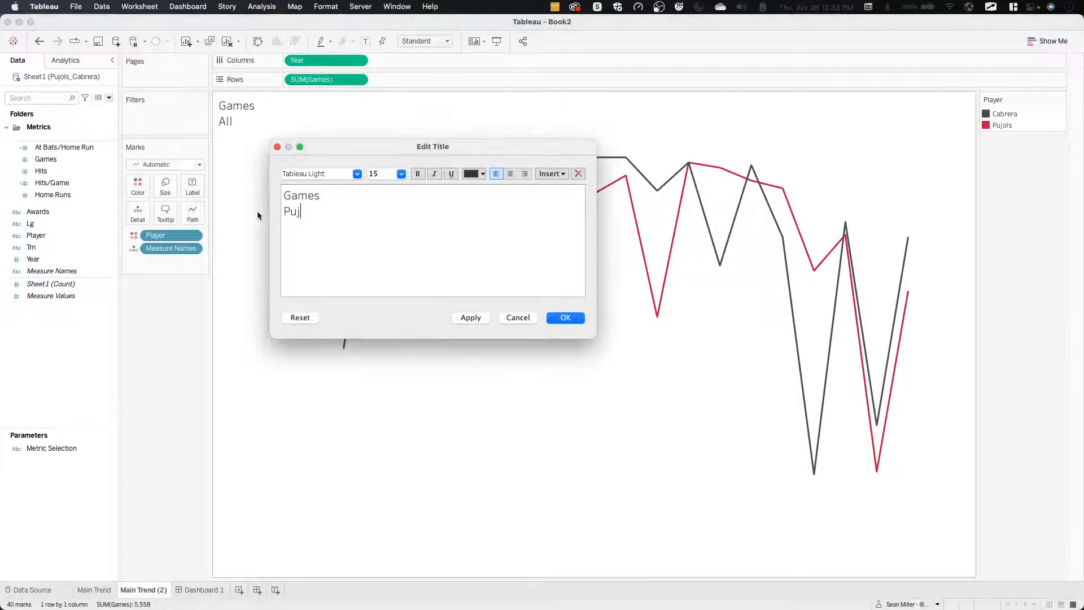
pyautogui.hotkey('ctrl', 'Left')
pyautogui.hotkey('ctrl', 'Right')
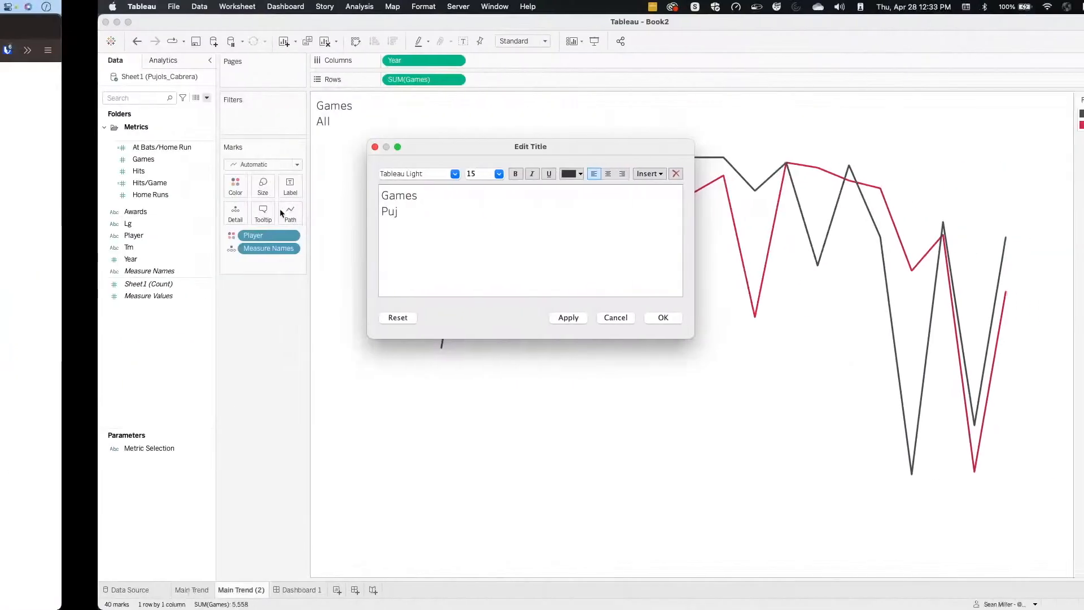
pyautogui.write('ols')
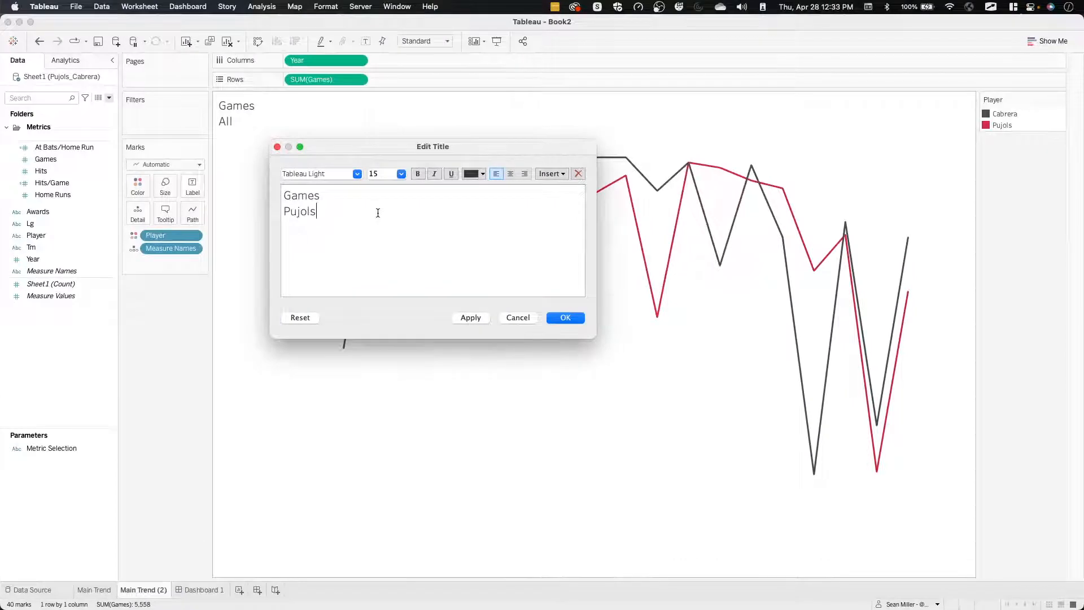
pyautogui.write(':')
pyautogui.press('Return')
pyautogui.write('Cabrera')
pyautogui.click(566, 318)
# Place Main Trend (2) directly above Main Trend on Dashboard 1, and go back to its worksheet.
pyautogui.click(201, 590)
pyautogui.moveTo(37, 207); pyautogui.dragTo(264, 121)
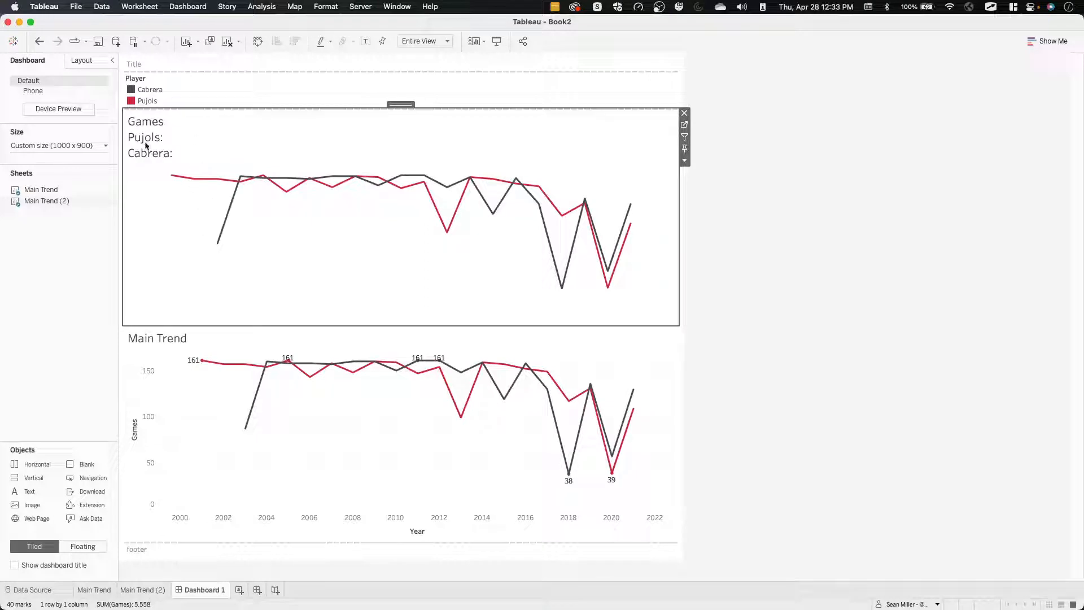
pyautogui.click(685, 127)
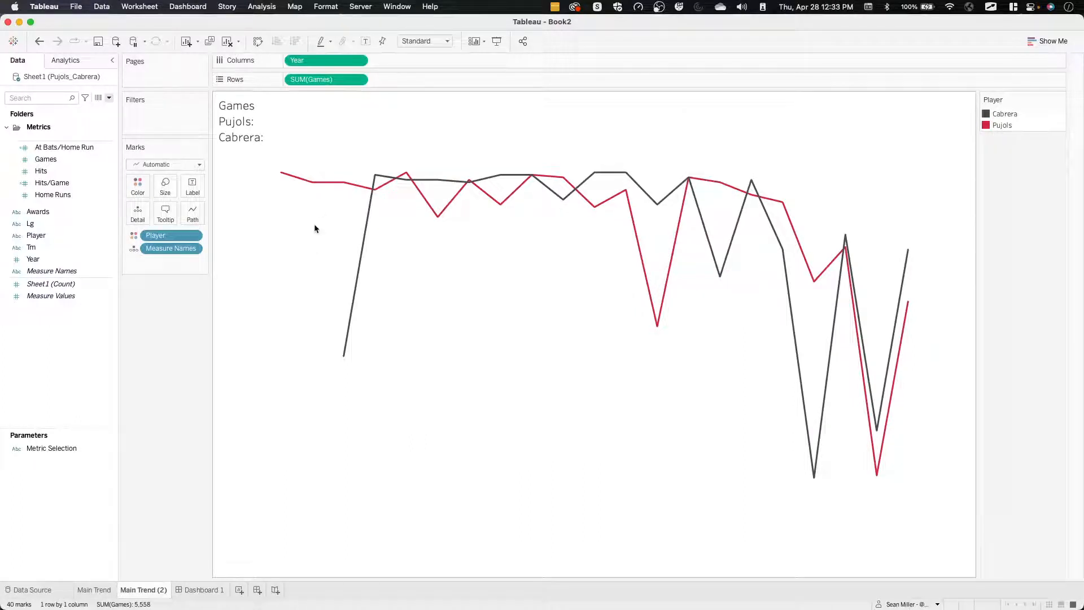
# Show the axis header for SUM(Games) on the Main Trend (2) sheet.
pyautogui.click(358, 80)
pyautogui.moveTo(343, 122)
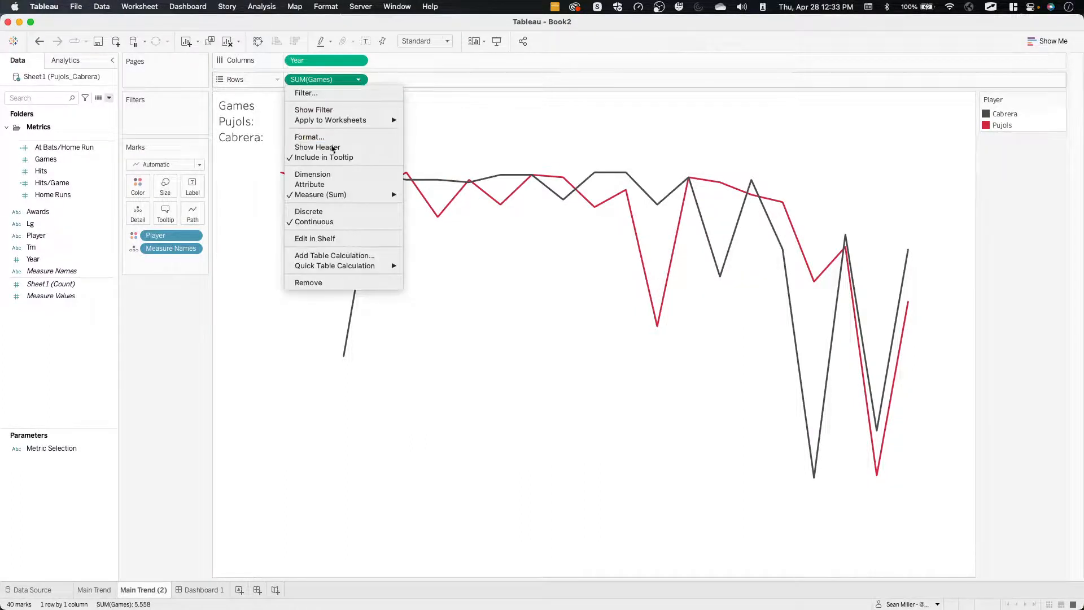
pyautogui.click(331, 146)
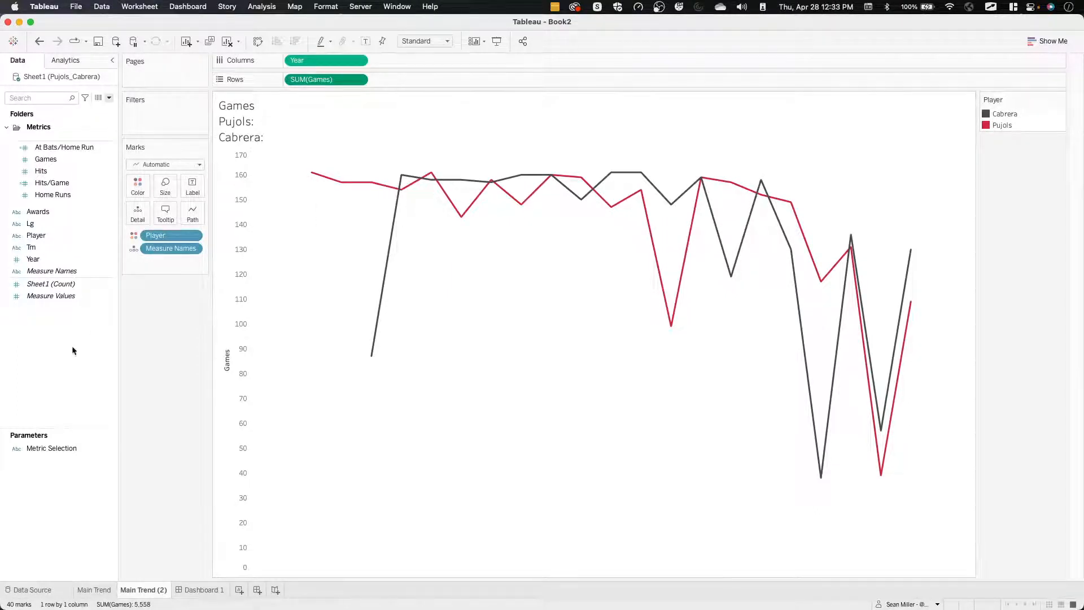
# Create a new calculated field and start its formula with the condition "if [Year]=".
pyautogui.click(109, 98)
pyautogui.click(90, 109)
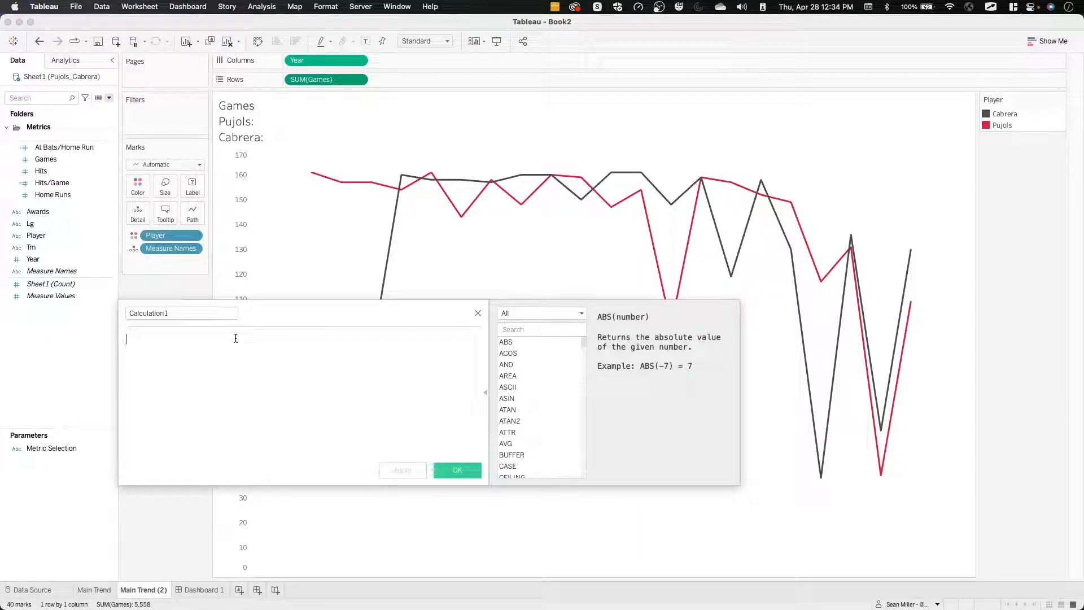
pyautogui.write('if yea')
pyautogui.press('Return')
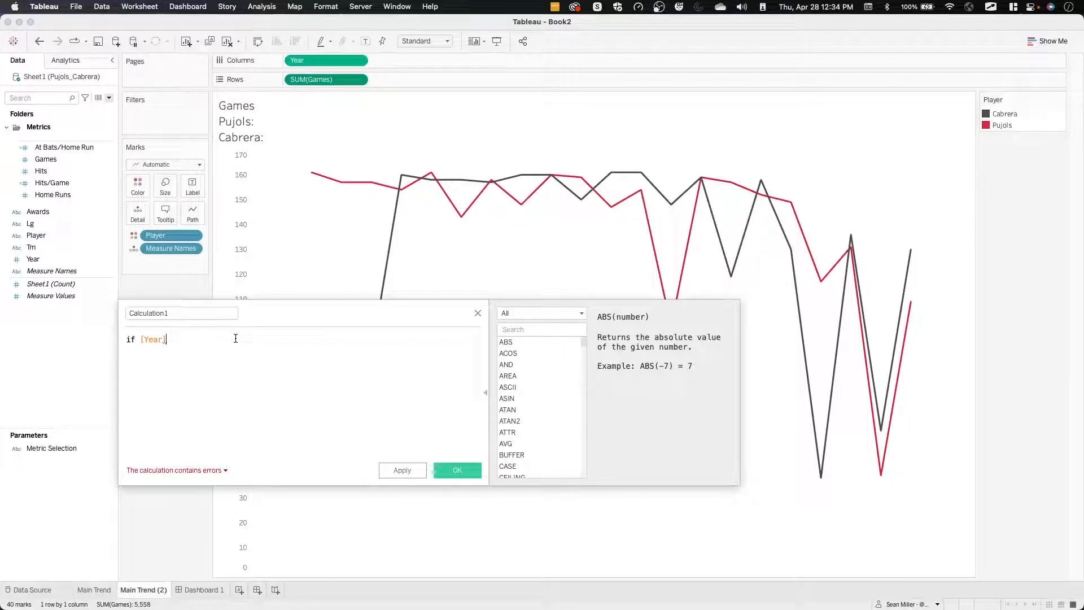
pyautogui.press('BackSpace')
pyautogui.press('BackSpace')
pyautogui.press('BackSpace')
pyautogui.press('BackSpace')
pyautogui.press('BackSpace')
pyautogui.press('BackSpace')
pyautogui.write('yea')
pyautogui.press('Return')
# Show the Year axis header on Main Trend (2), and complete the calculated field's condition as "if [Year]=2021".
pyautogui.click(359, 61)
pyautogui.click(330, 126)
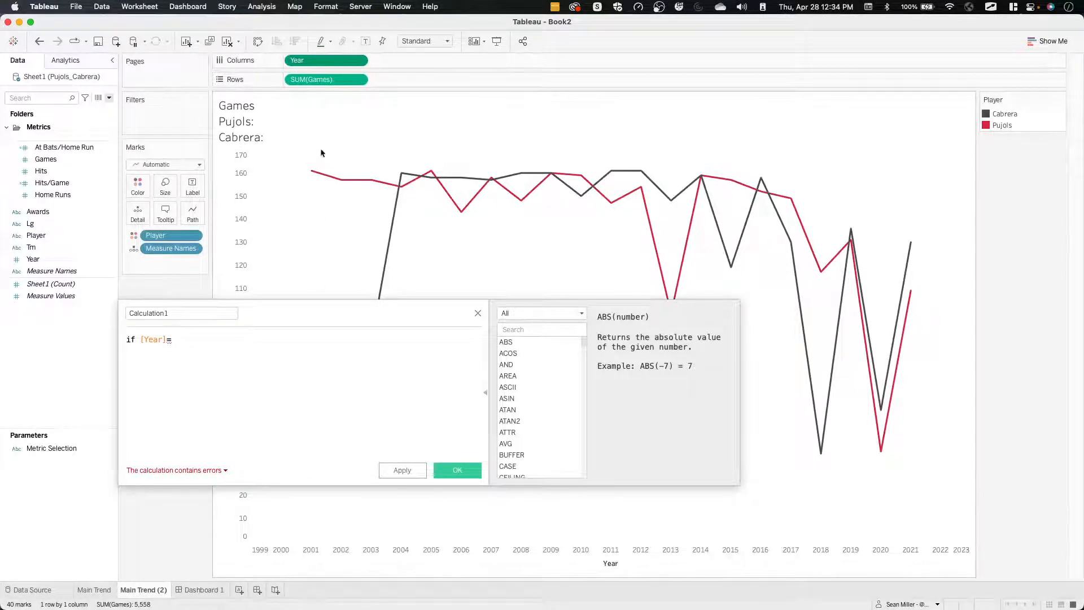
pyautogui.moveTo(311, 176)
pyautogui.click(197, 341)
pyautogui.write('2021')
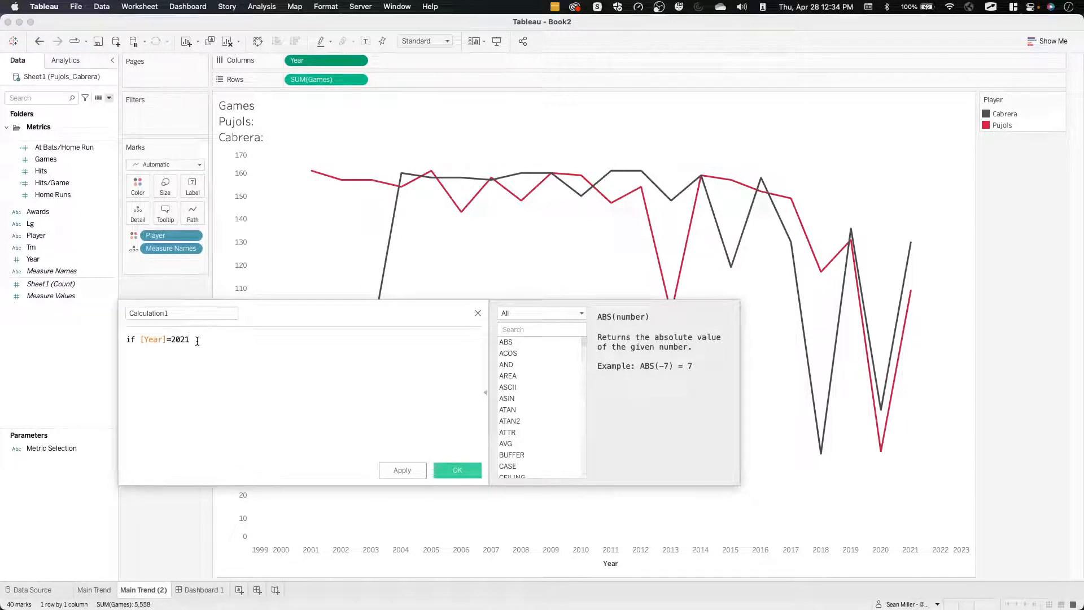
pyautogui.press('Return')
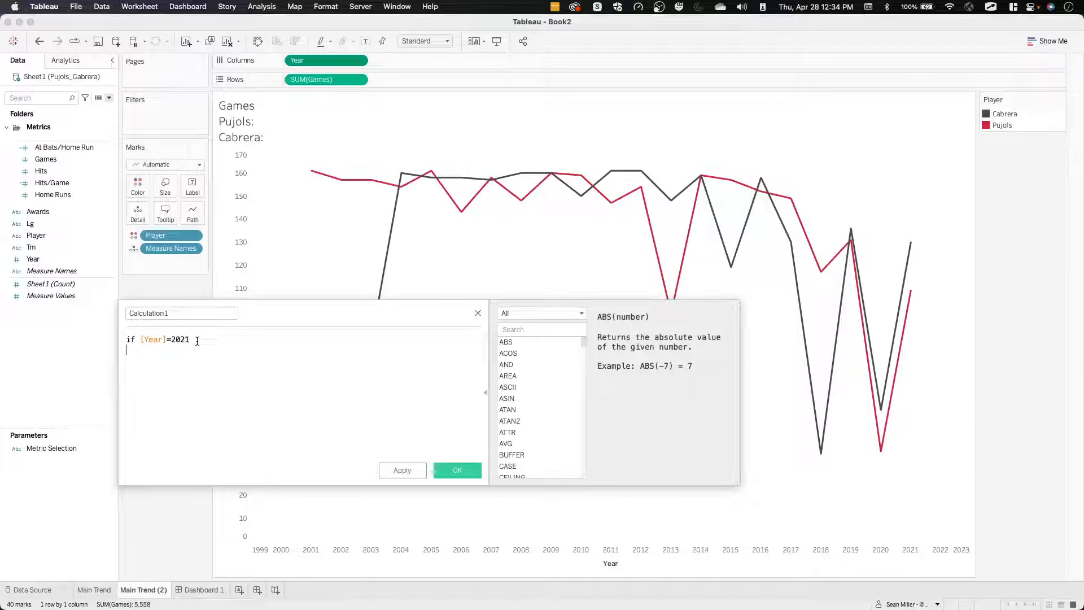
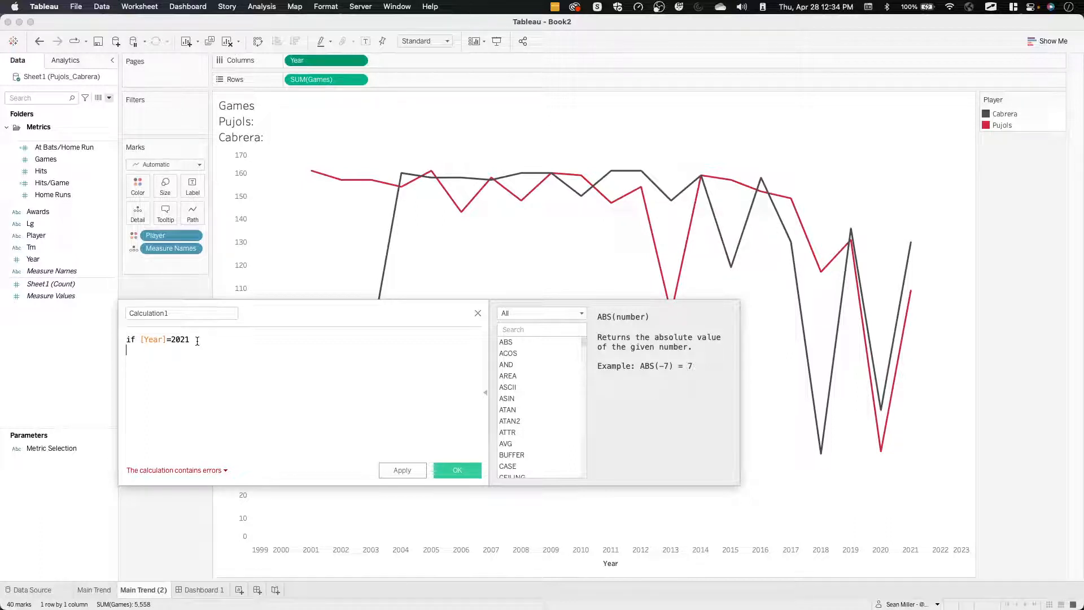
pyautogui.write('sum')
pyautogui.press('Return')
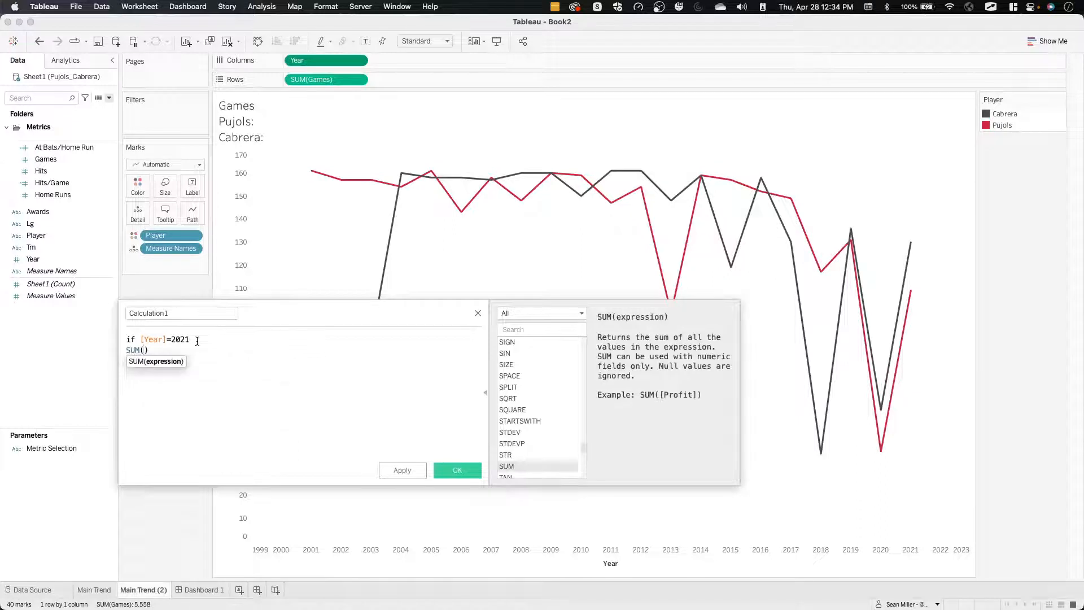
pyautogui.press('BackSpace')
pyautogui.press('BackSpace')
pyautogui.press('BackSpace')
pyautogui.press('BackSpace')
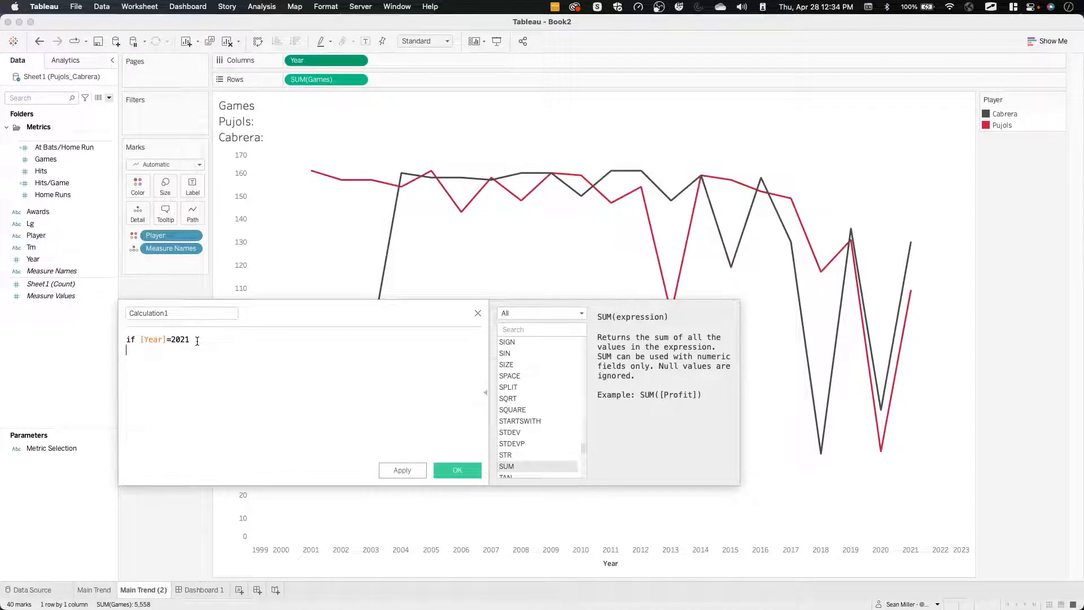
pyautogui.write('games')
pyautogui.press('Escape')
pyautogui.press('BackSpace')
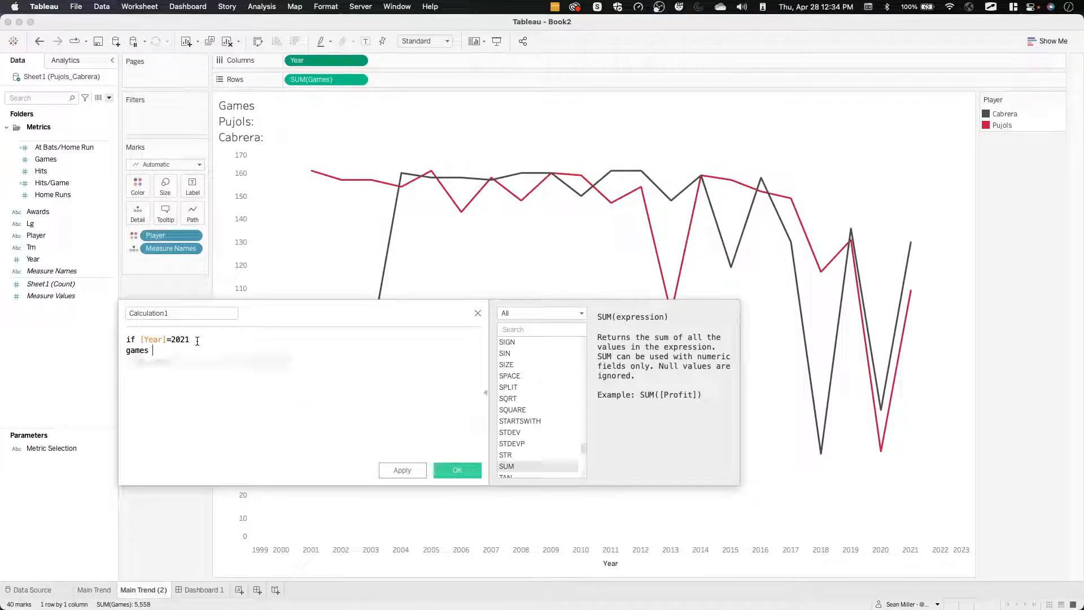
pyautogui.press('BackSpace')
pyautogui.write('=')
pyautogui.press('BackSpace')
pyautogui.press('BackSpace')
pyautogui.press('Return')
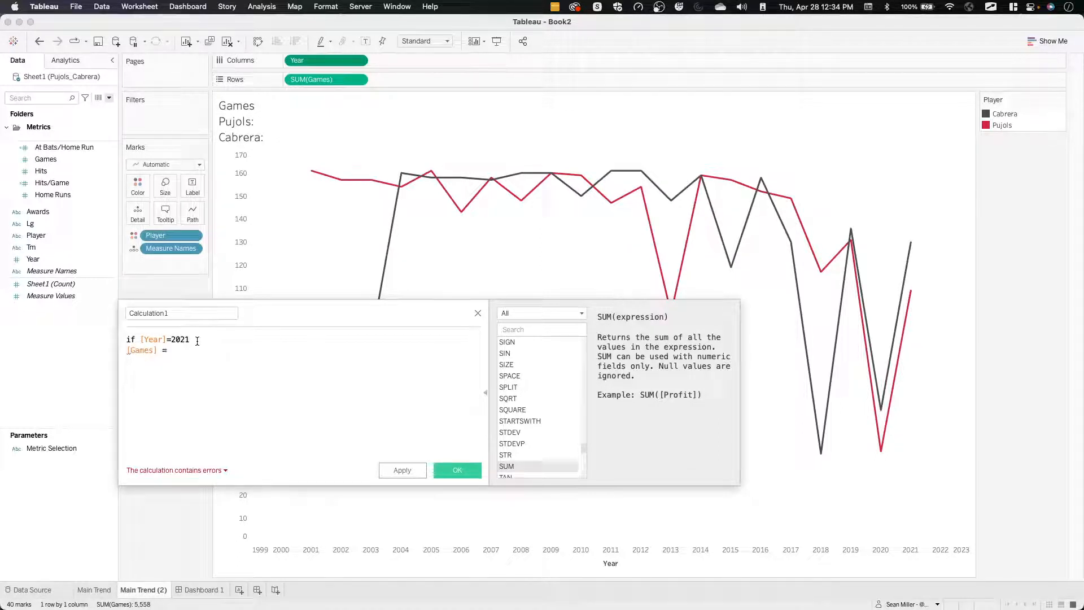
pyautogui.write('200')
pyautogui.press('Return')
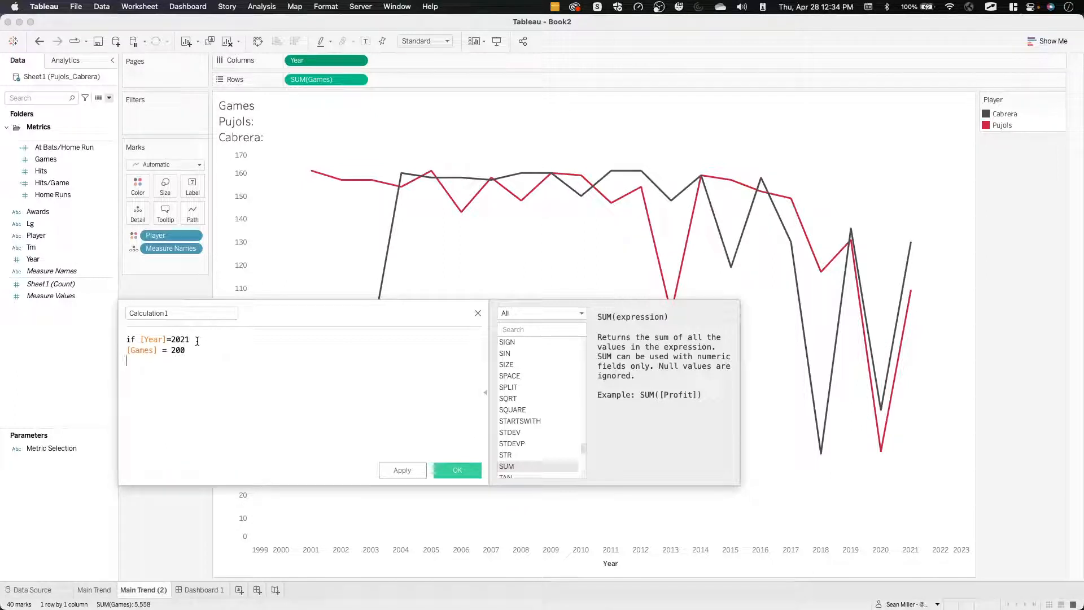
pyautogui.write('then')
pyautogui.press('BackSpace')
pyautogui.write('[Player]')
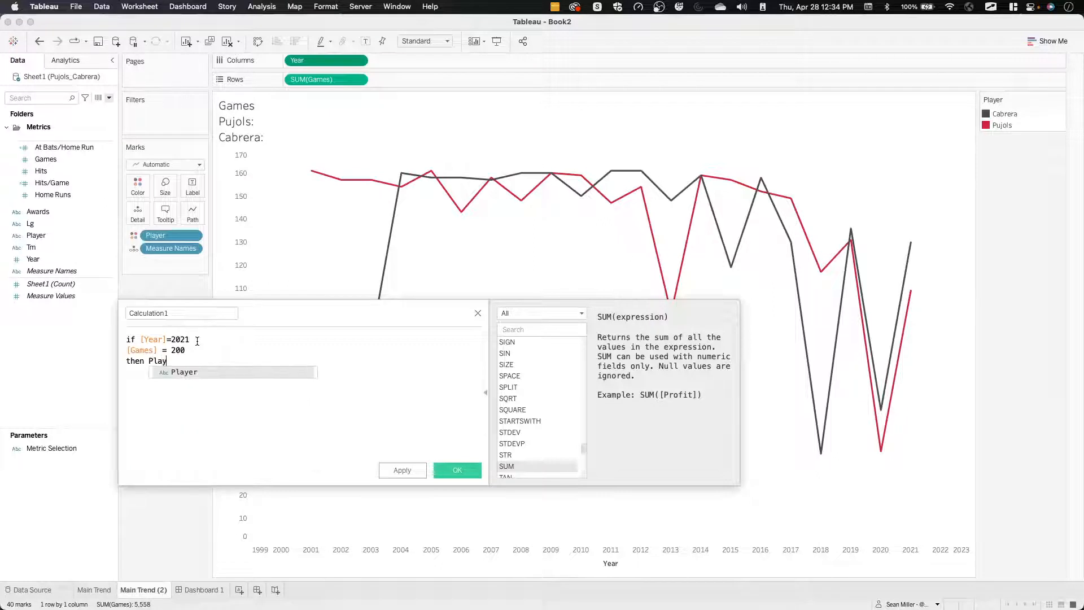
pyautogui.press('Return')
pyautogui.write('END')
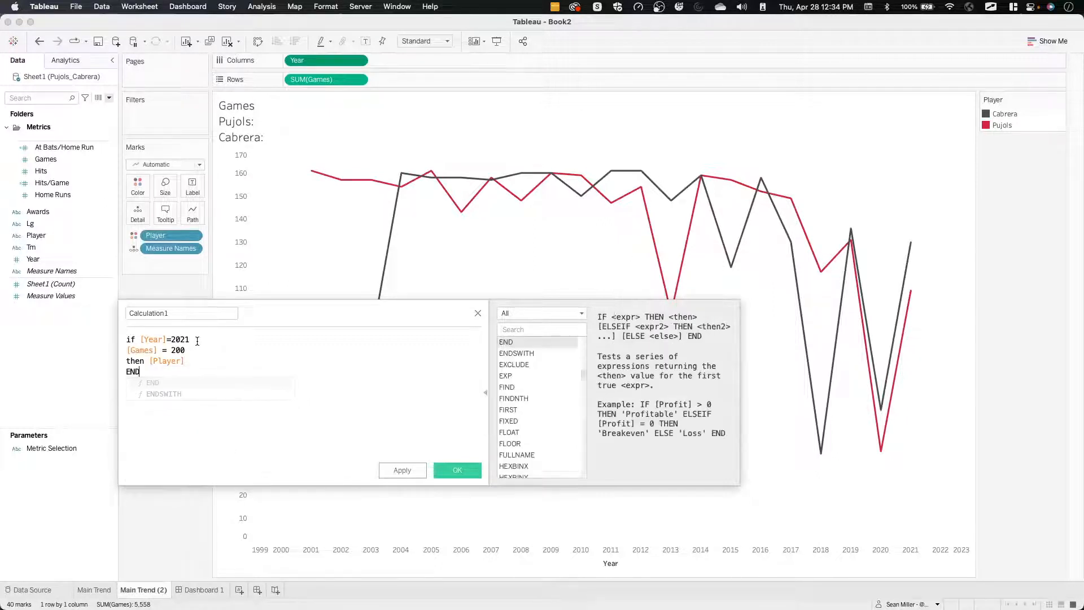
pyautogui.click(155, 339)
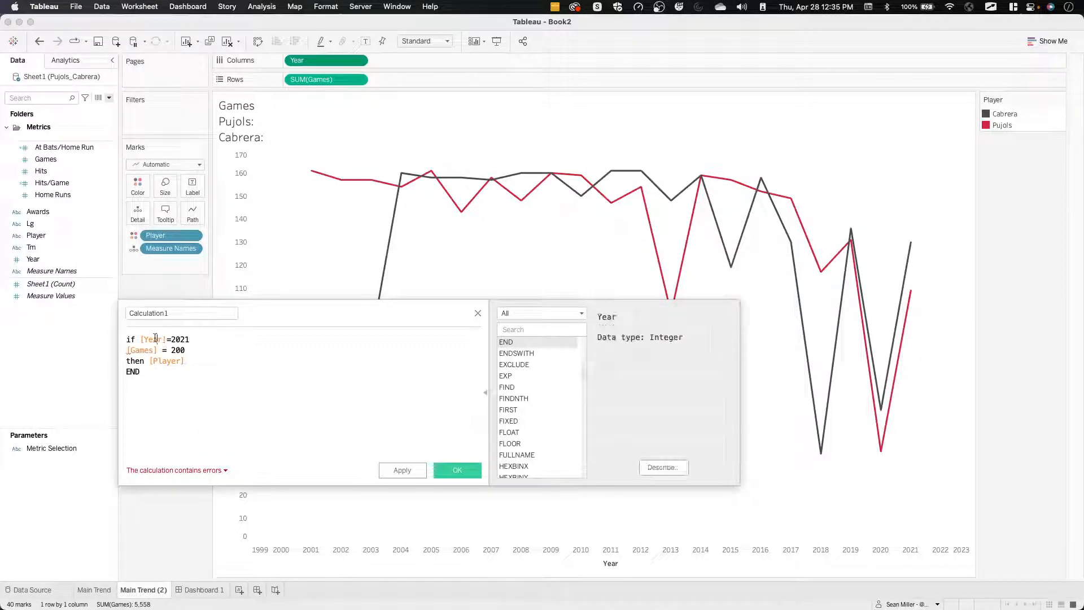
pyautogui.write('and')
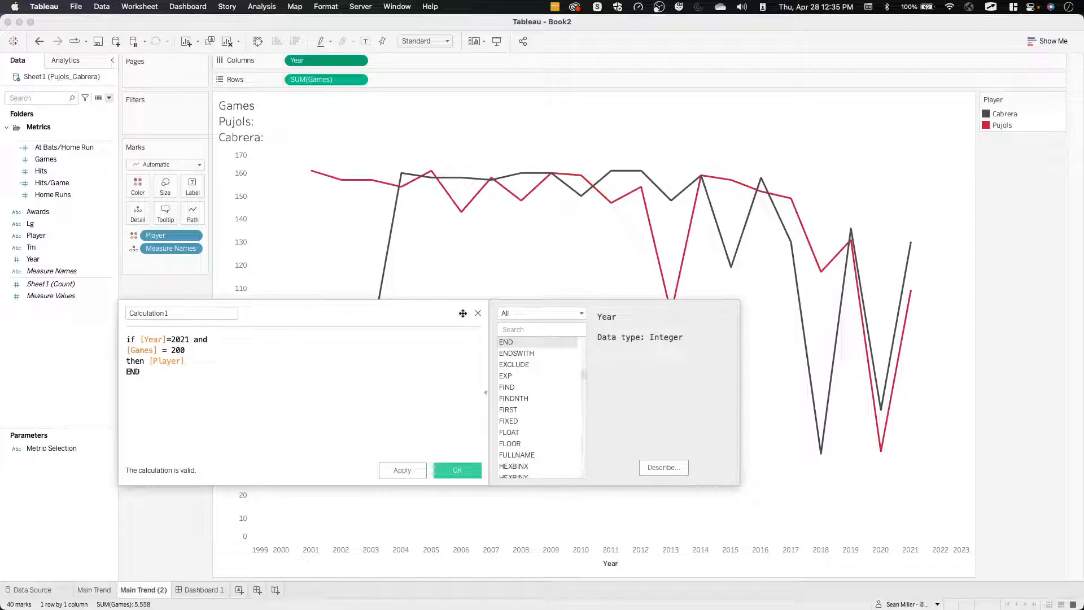
pyautogui.click(478, 315)
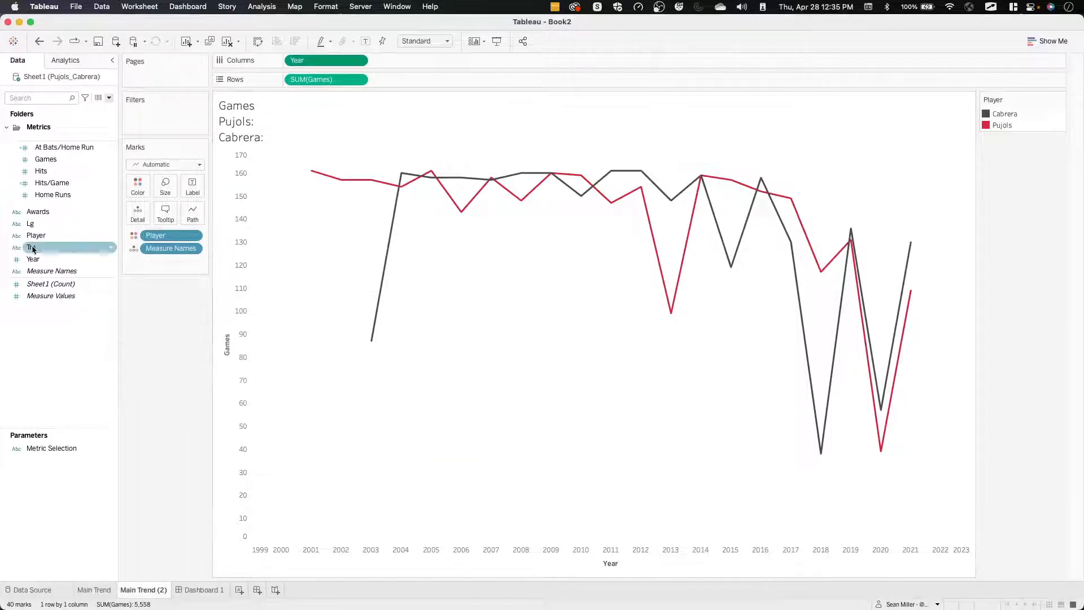
# Create a new calculated field named "header Placer".
pyautogui.click(64, 263)
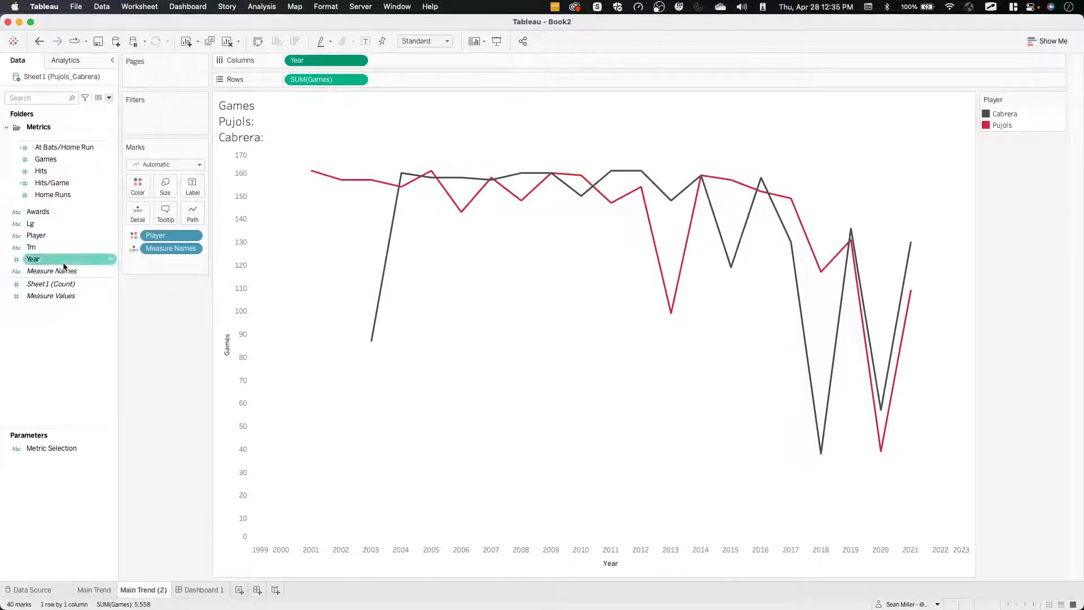
pyautogui.click(109, 98)
pyautogui.click(94, 110)
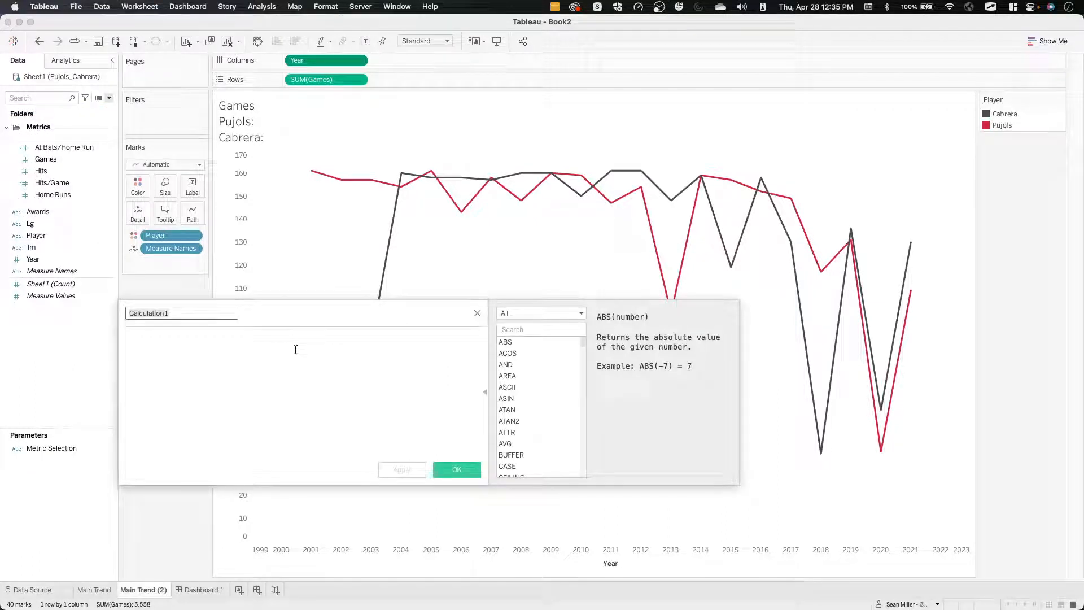
pyautogui.write('header Plac')
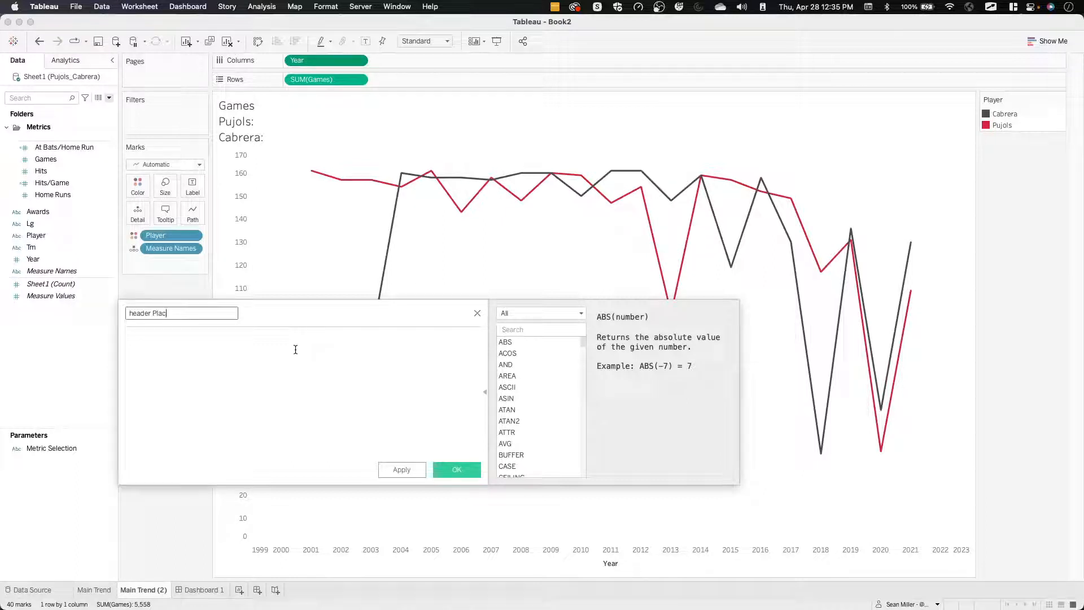
pyautogui.write('er')
# Start the header Placer formula with the condition "if [Year] = 2001 and [Games] = 200".
pyautogui.click(295, 350)
pyautogui.write('if [Year]')
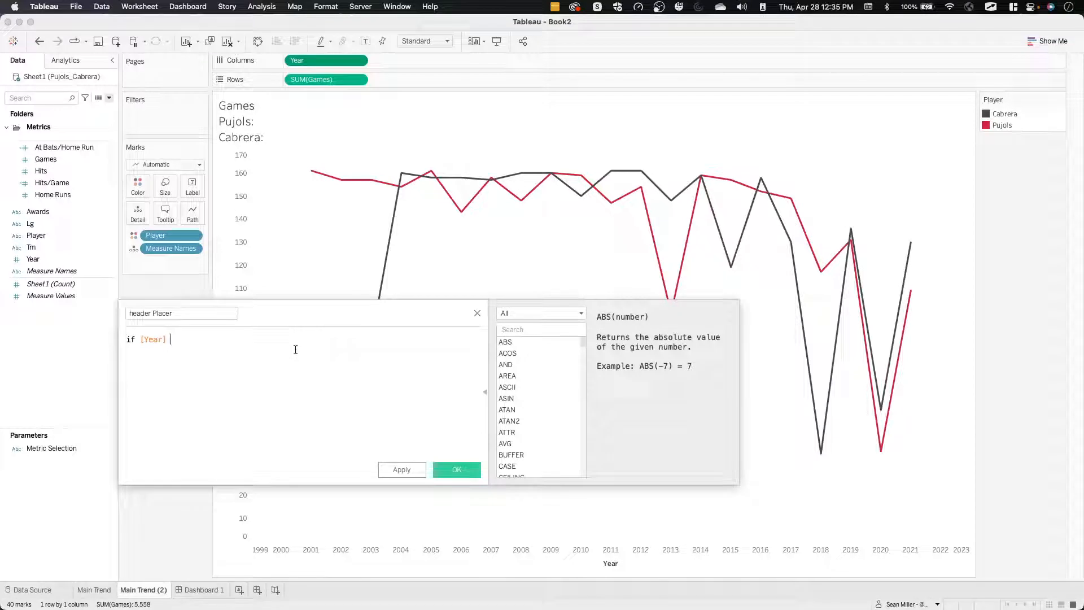
pyautogui.write(' = 202')
pyautogui.press('BackSpace')
pyautogui.press('Return')
pyautogui.write('and')
pyautogui.press('Return')
pyautogui.write('[Games]')
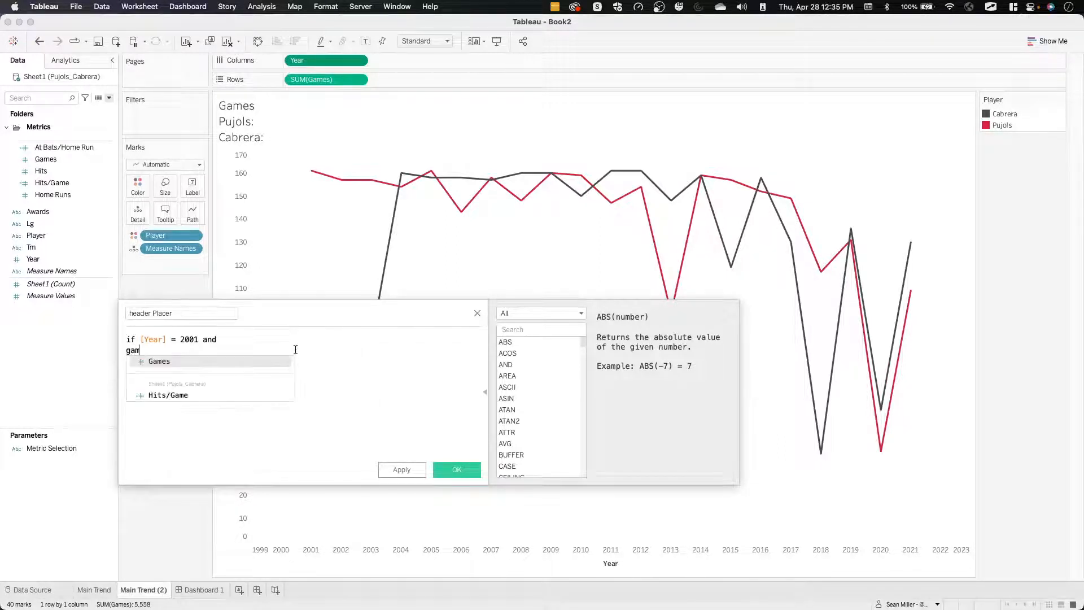
pyautogui.write(' = 200')
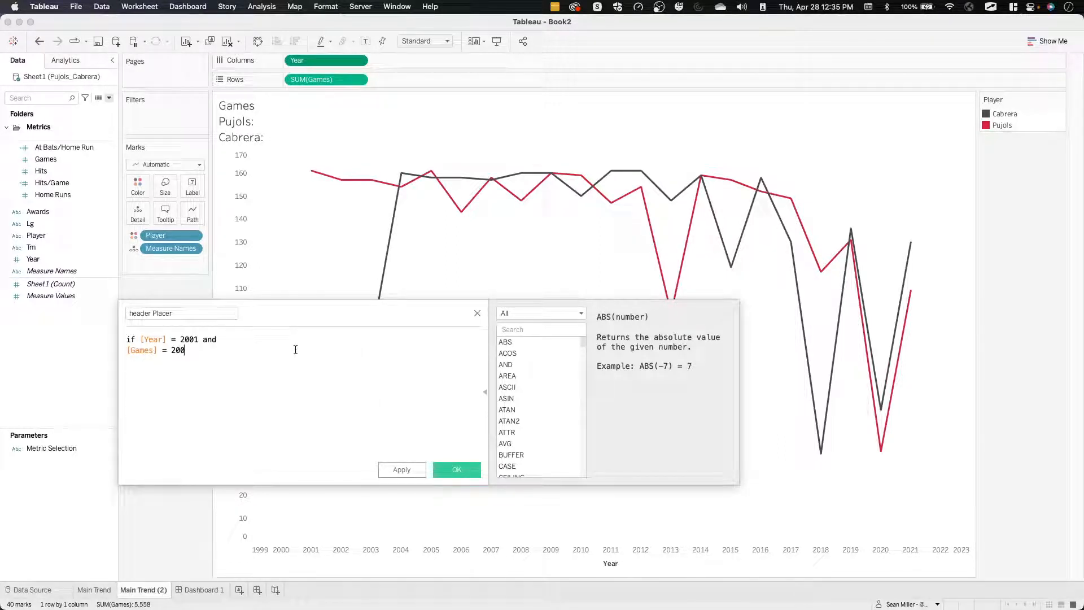
pyautogui.write('t')
# Complete the header Placer formula with "then [Player] END" and save the calculated field.
pyautogui.press('BackSpace')
pyautogui.press('Return')
pyautogui.write('then [Player]')
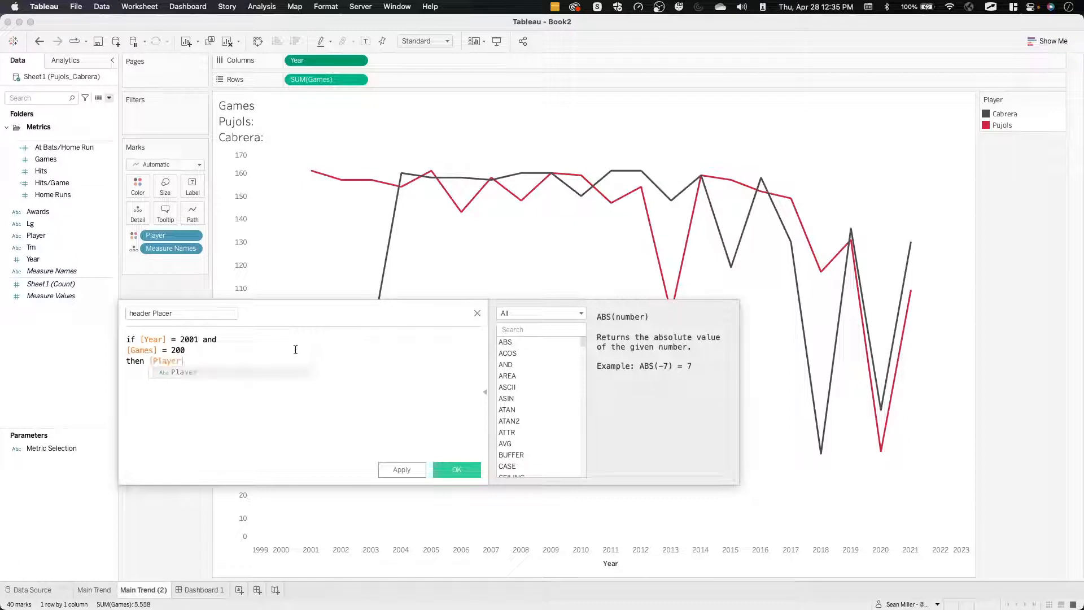
pyautogui.press('Return')
pyautogui.write('END')
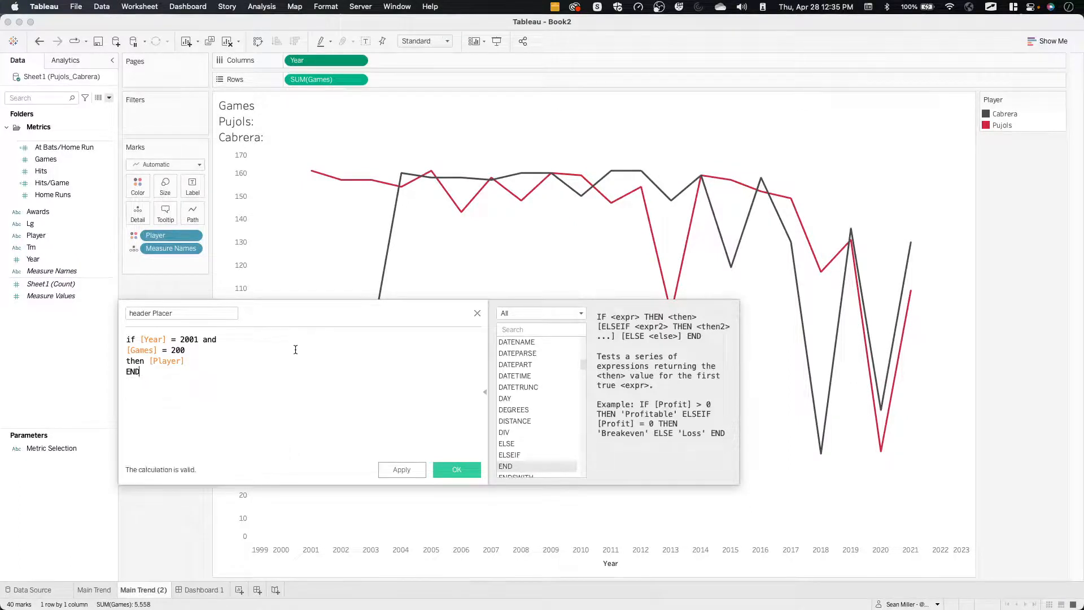
pyautogui.click(458, 472)
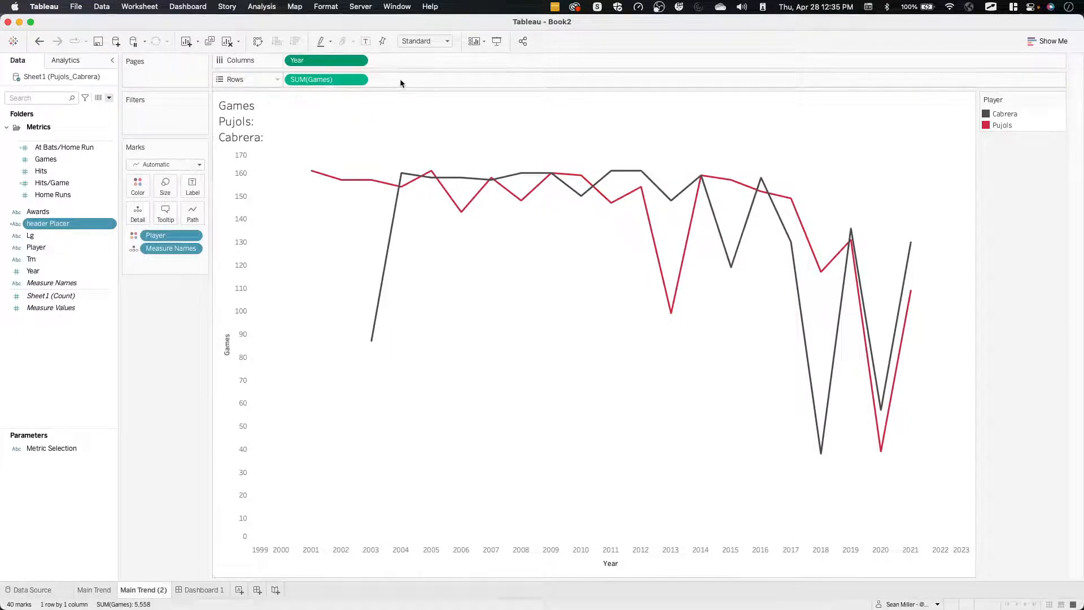
# Edit the header Placer formula to read "if [Year] = 2001 then 200 END" by removing the Games condition and replacing the Player result, and save it.
pyautogui.rightClick(64, 229)
pyautogui.click(89, 290)
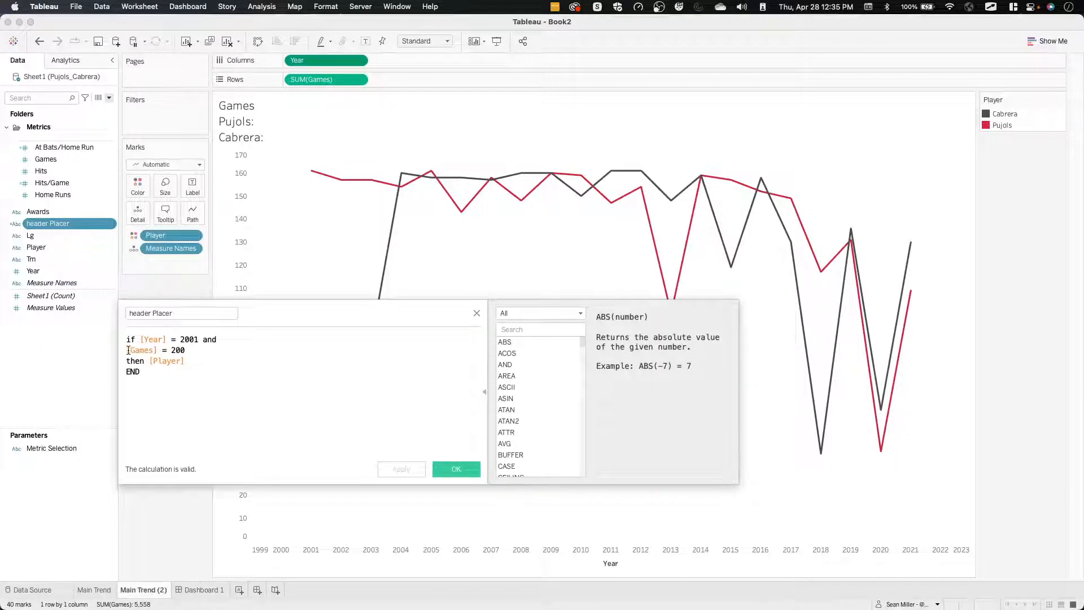
pyautogui.moveTo(128, 350); pyautogui.dragTo(178, 351)
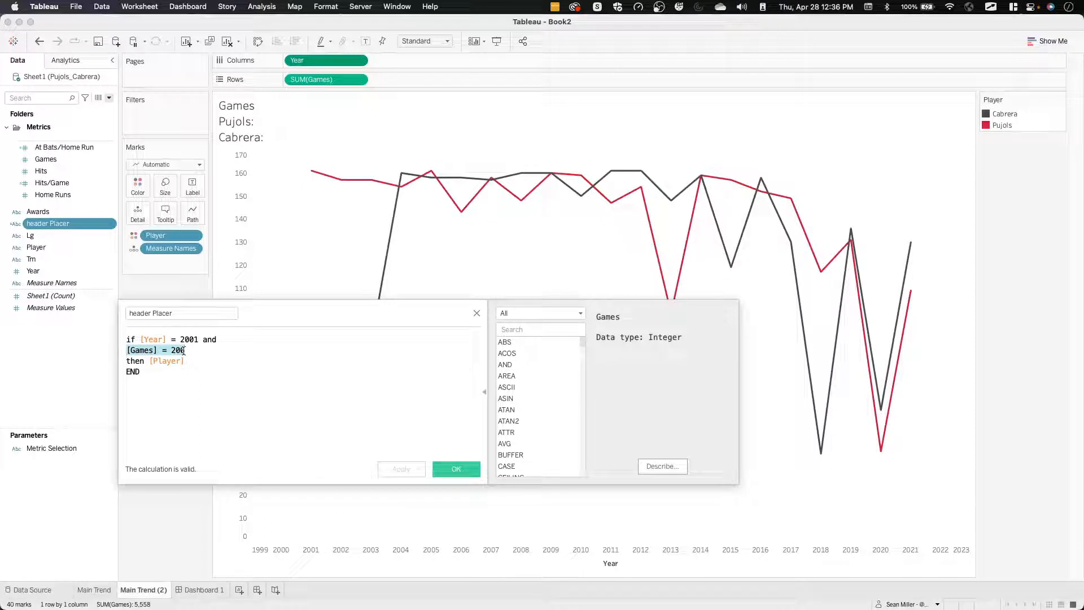
pyautogui.press('BackSpace')
pyautogui.click(213, 361)
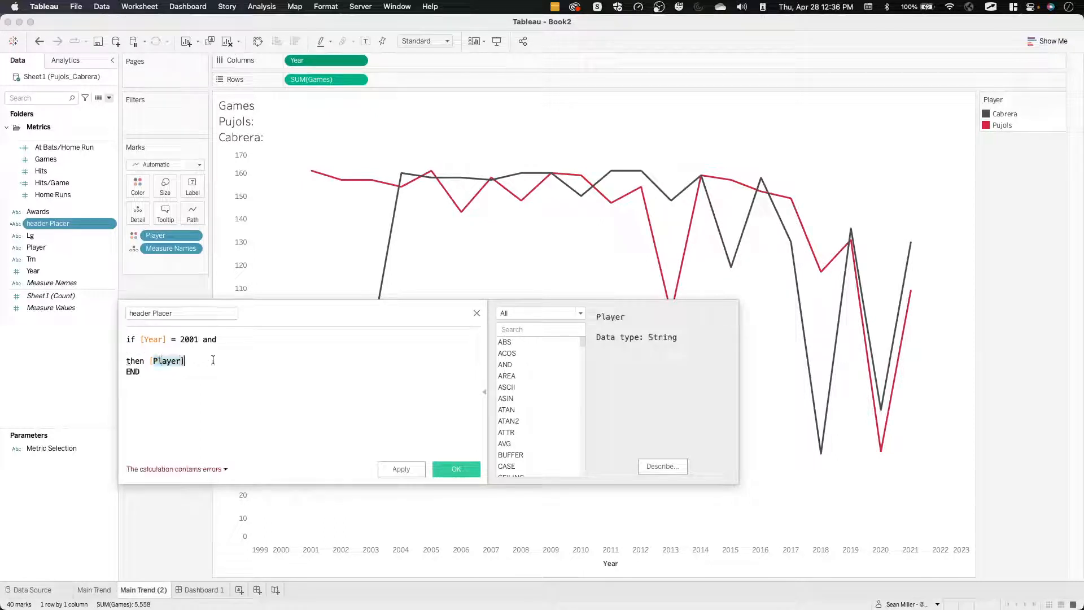
pyautogui.press('BackSpace')
pyautogui.press('BackSpace')
pyautogui.press('BackSpace')
pyautogui.press('BackSpace')
pyautogui.press('BackSpace')
pyautogui.press('BackSpace')
pyautogui.press('BackSpace')
pyautogui.doubleClick(205, 339)
pyautogui.press('BackSpace')
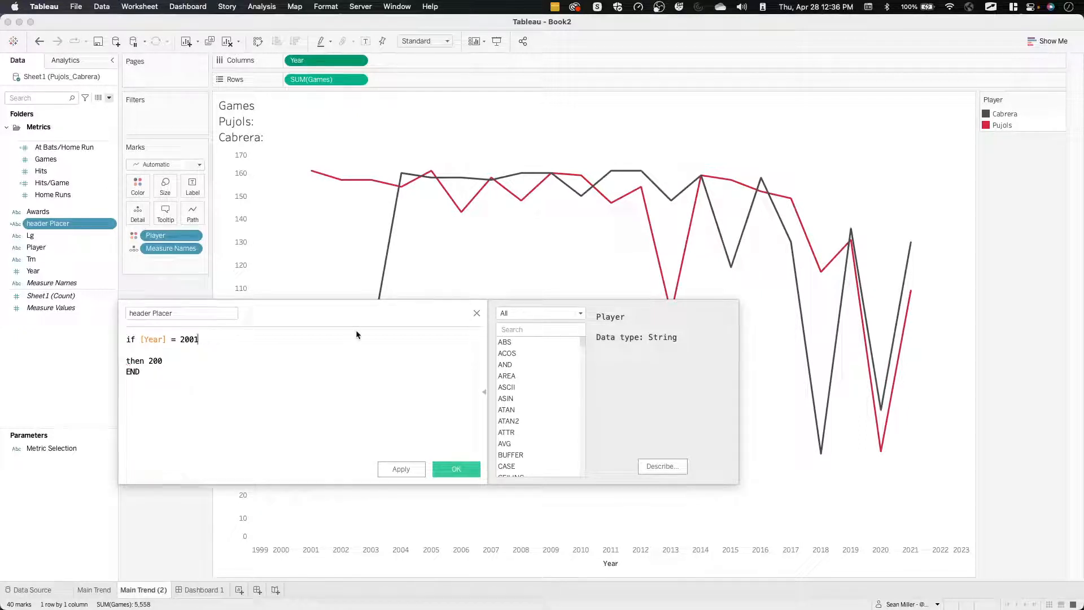
pyautogui.click(455, 469)
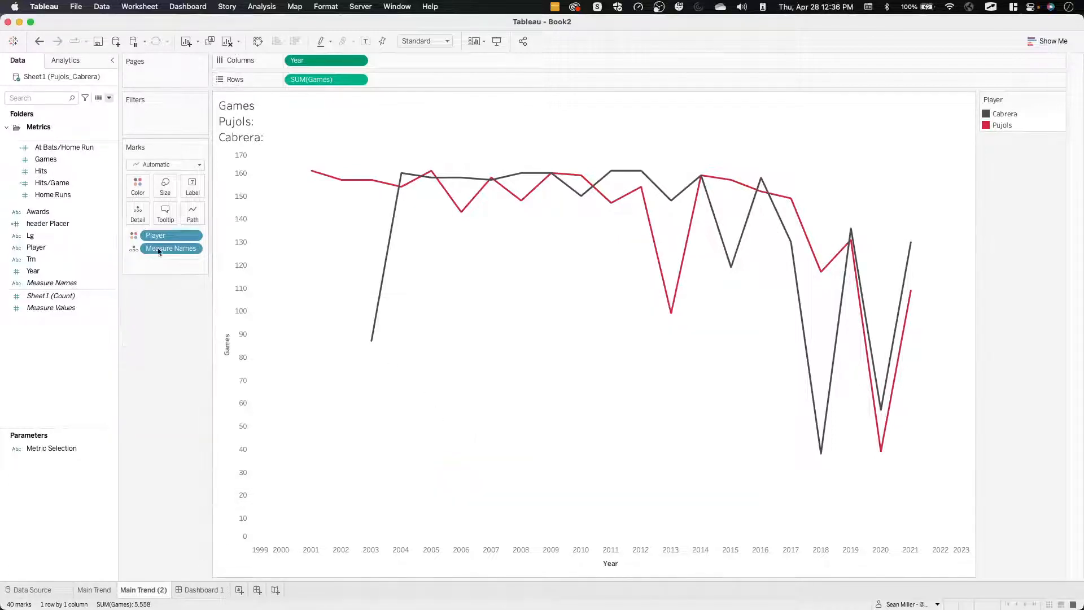
# Convert header Placer to a continuous field and add it to Rows after SUM(Games).
pyautogui.moveTo(78, 228)
pyautogui.mouseDown()
pyautogui.moveTo(266, 164)
pyautogui.moveTo(423, 92)
pyautogui.moveTo(158, 219)
pyautogui.moveTo(67, 227)
pyautogui.mouseUp()
pyautogui.rightClick(55, 228)
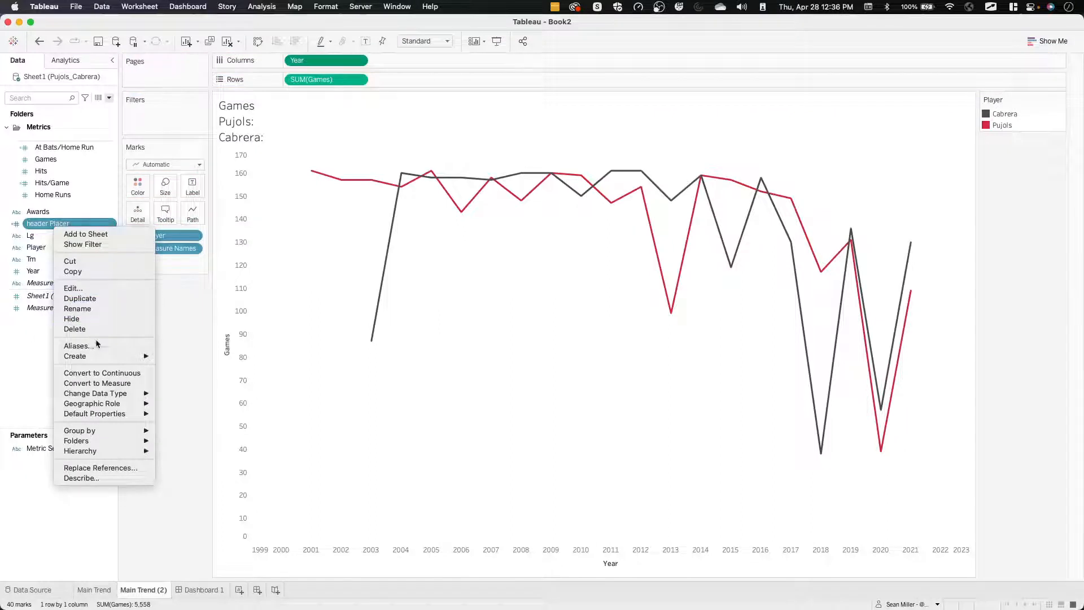
pyautogui.click(97, 373)
pyautogui.moveTo(48, 223); pyautogui.dragTo(411, 84)
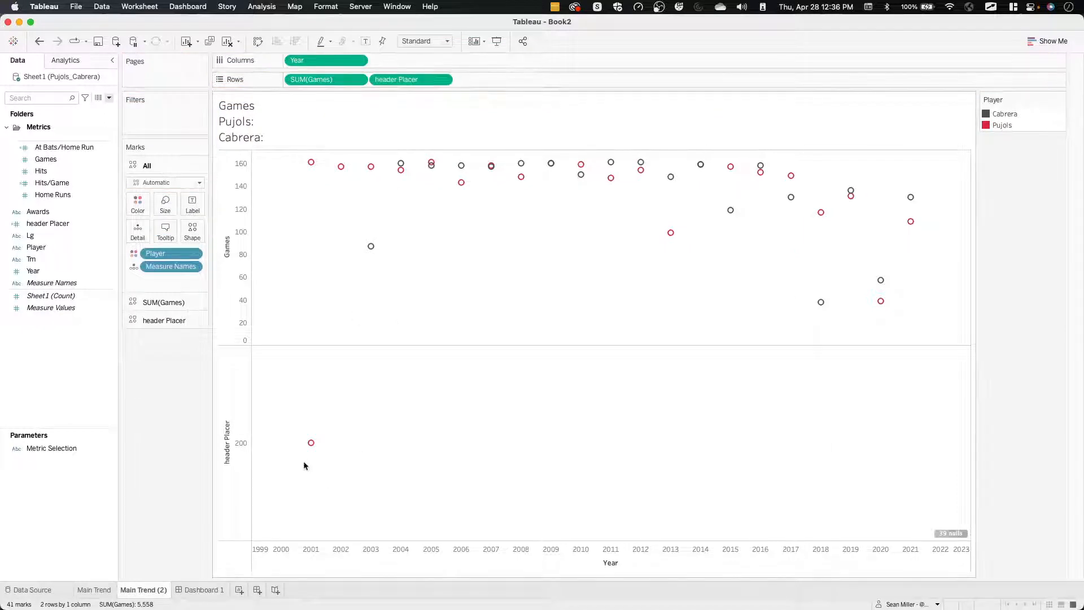
# Aggregate header Placer on Rows as its minimum.
pyautogui.click(438, 83)
pyautogui.moveTo(443, 195)
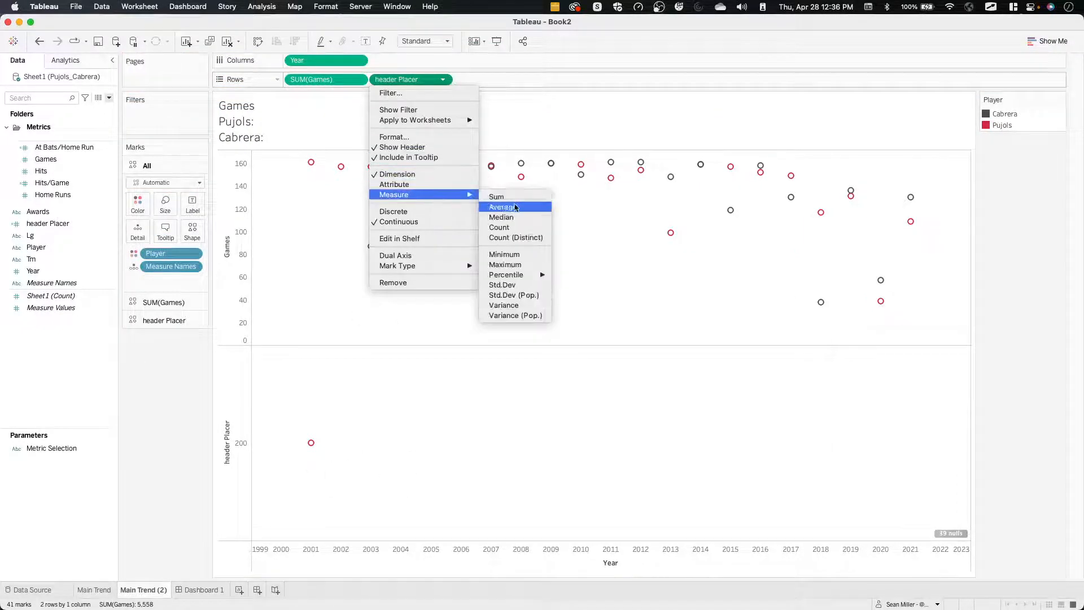
pyautogui.click(511, 255)
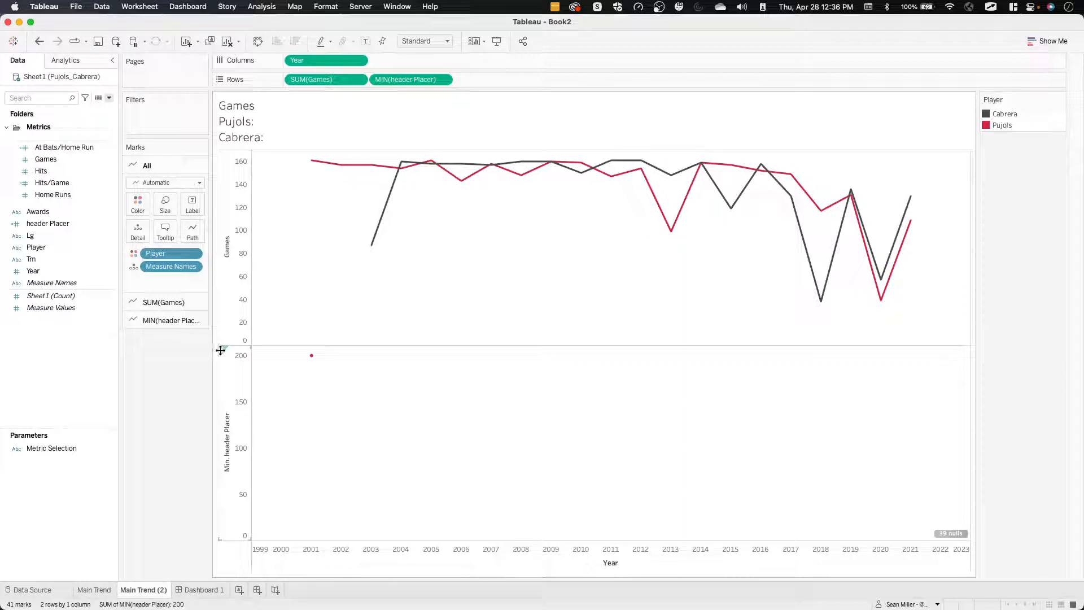
# Label the MIN(header Placer) marks with the Player field.
pyautogui.click(153, 320)
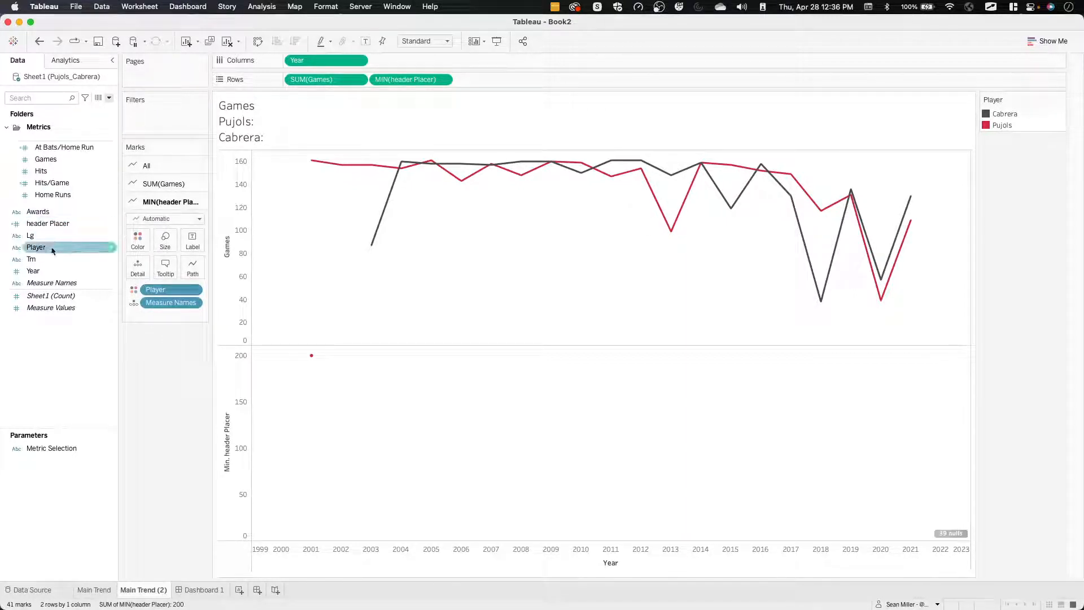
pyautogui.moveTo(36, 247); pyautogui.dragTo(192, 239)
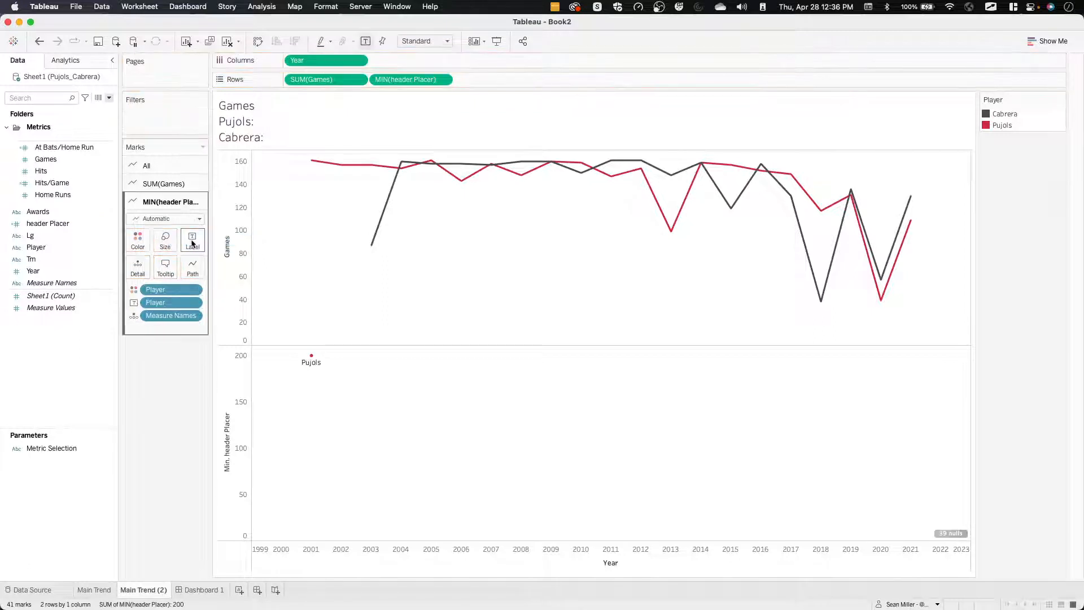
pyautogui.moveTo(312, 366)
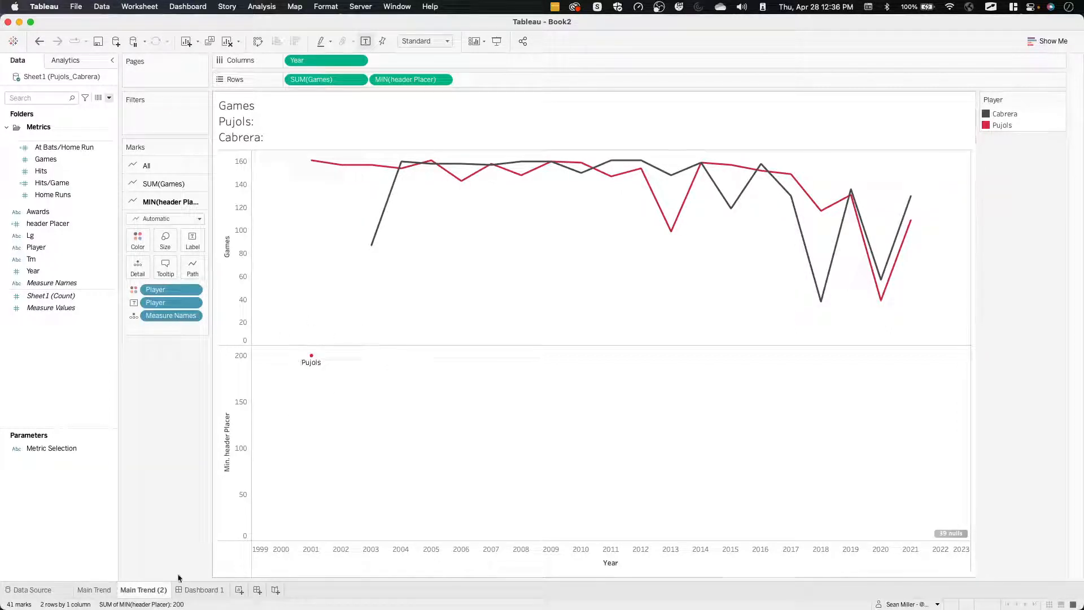
# Open Dashboard 1 to check how the Main Trend (2) sheet appears in the layout.
pyautogui.rightClick(148, 594)
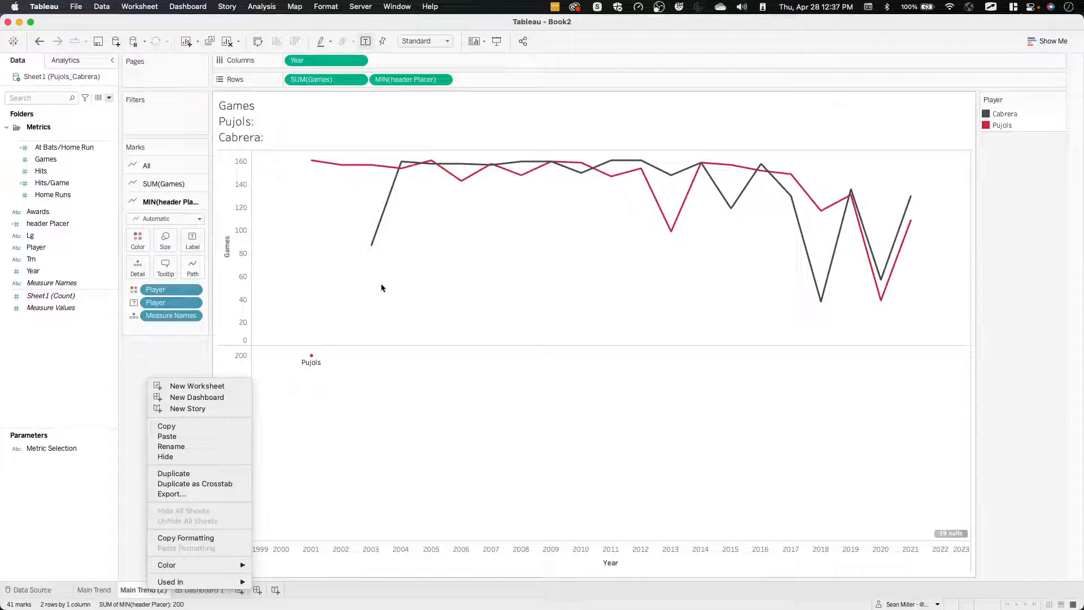
pyautogui.click(360, 391)
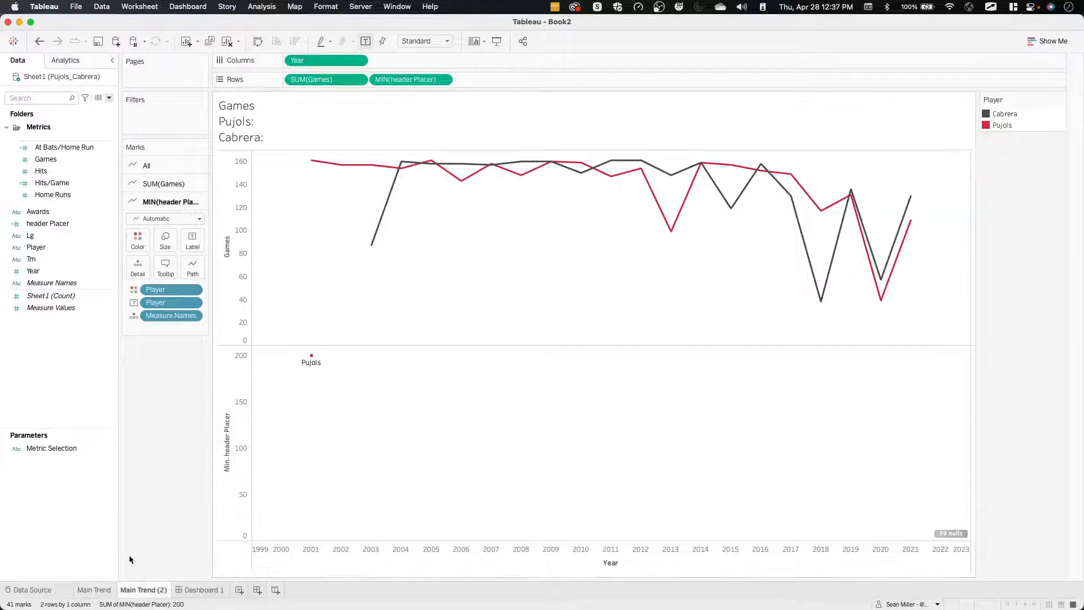
pyautogui.rightClick(142, 593)
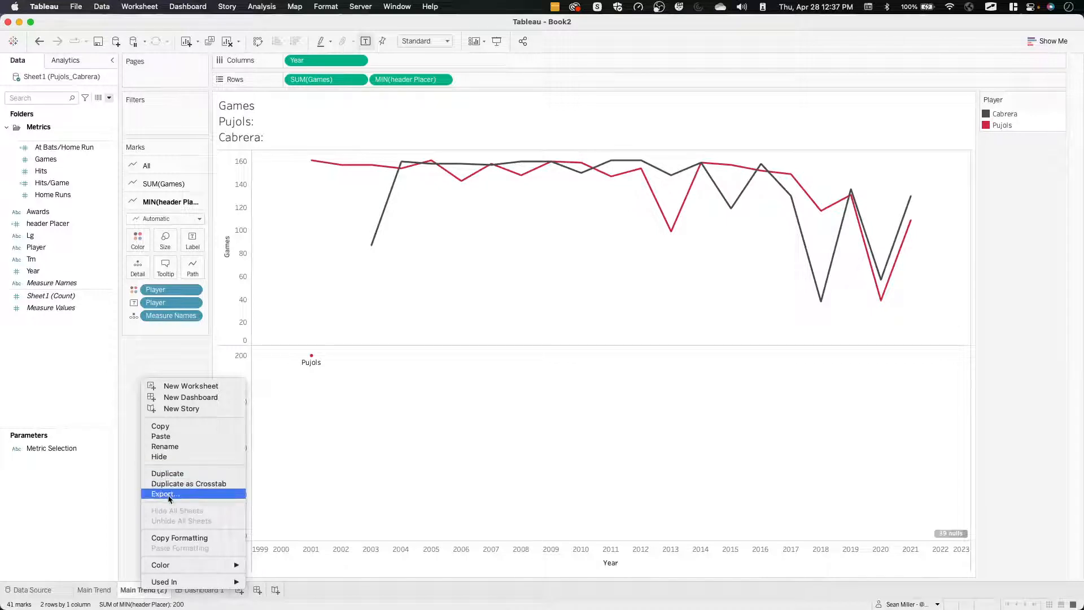
pyautogui.click(127, 473)
pyautogui.click(181, 589)
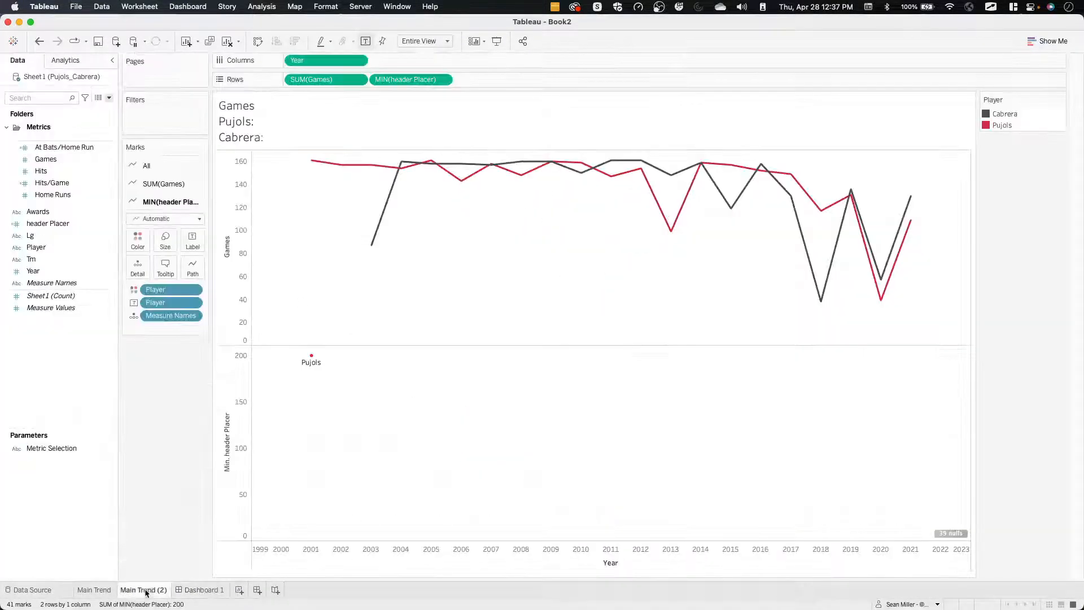
# On the Main Trend (2) sheet, remove MIN(header Placer) from Rows and show mark labels on the lines.
pyautogui.click(142, 590)
pyautogui.moveTo(411, 79); pyautogui.dragTo(162, 438)
pyautogui.click(192, 185)
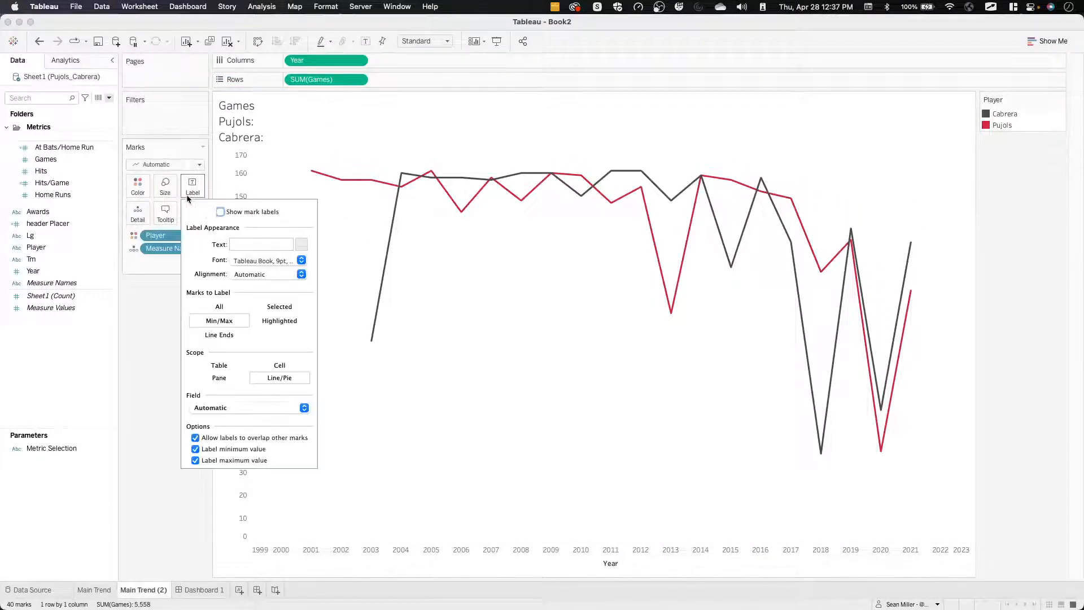
pyautogui.click(220, 212)
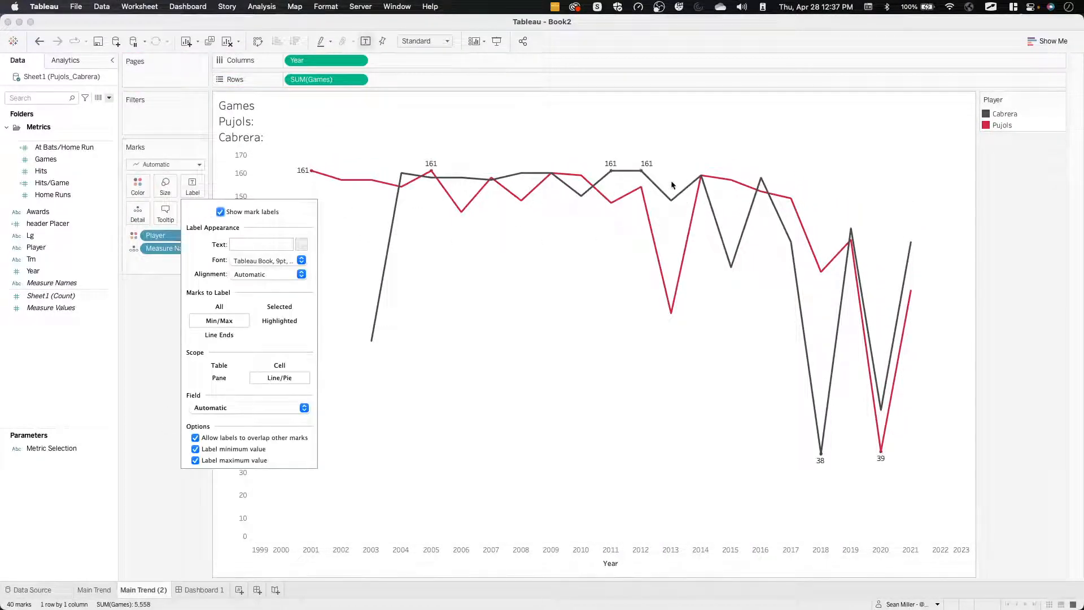
pyautogui.click(131, 426)
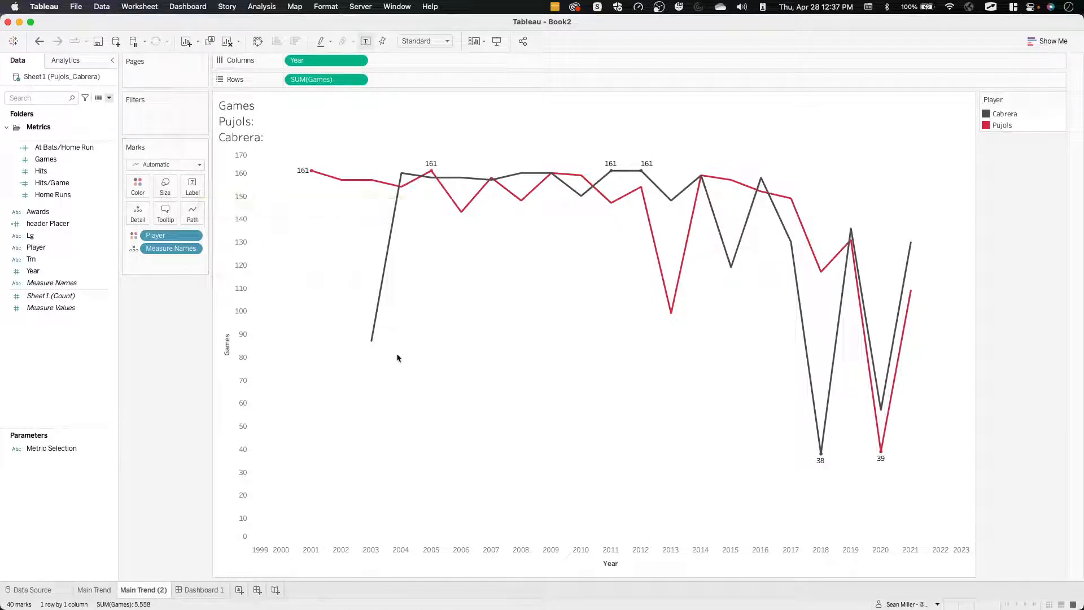
pyautogui.moveTo(301, 178)
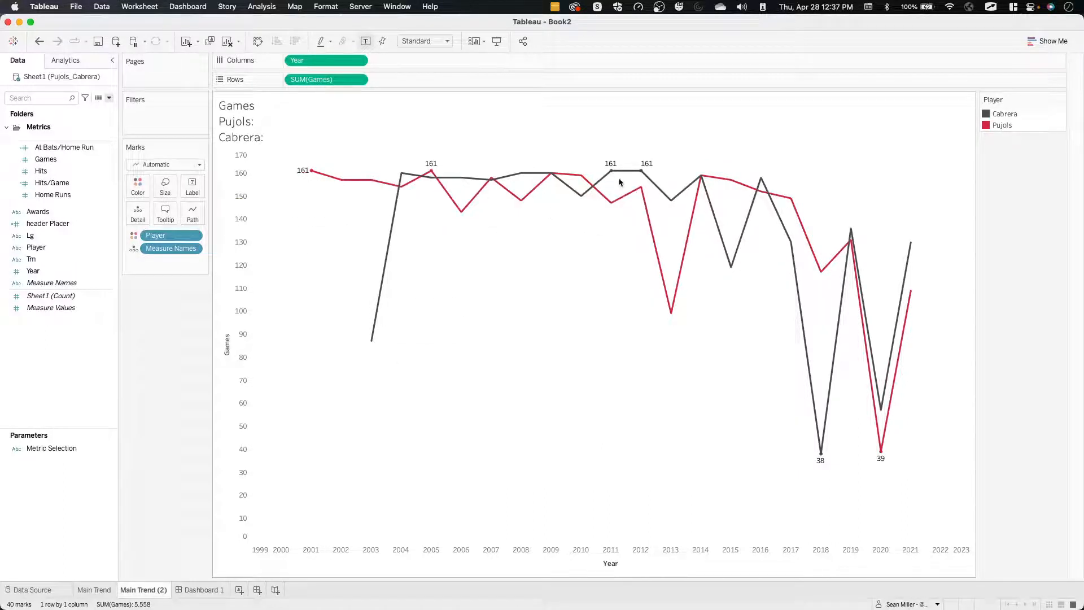
pyautogui.moveTo(632, 174)
pyautogui.moveTo(442, 197)
# Rename the Main Trend (2) sheet as Game_KPI.
pyautogui.doubleClick(149, 589)
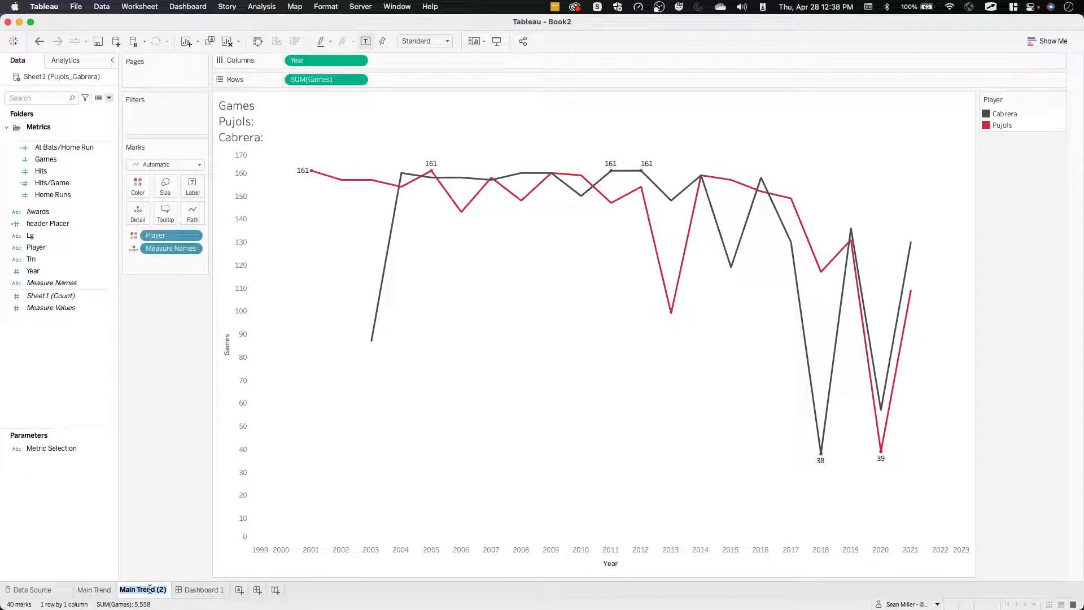
pyautogui.write('Game_K')
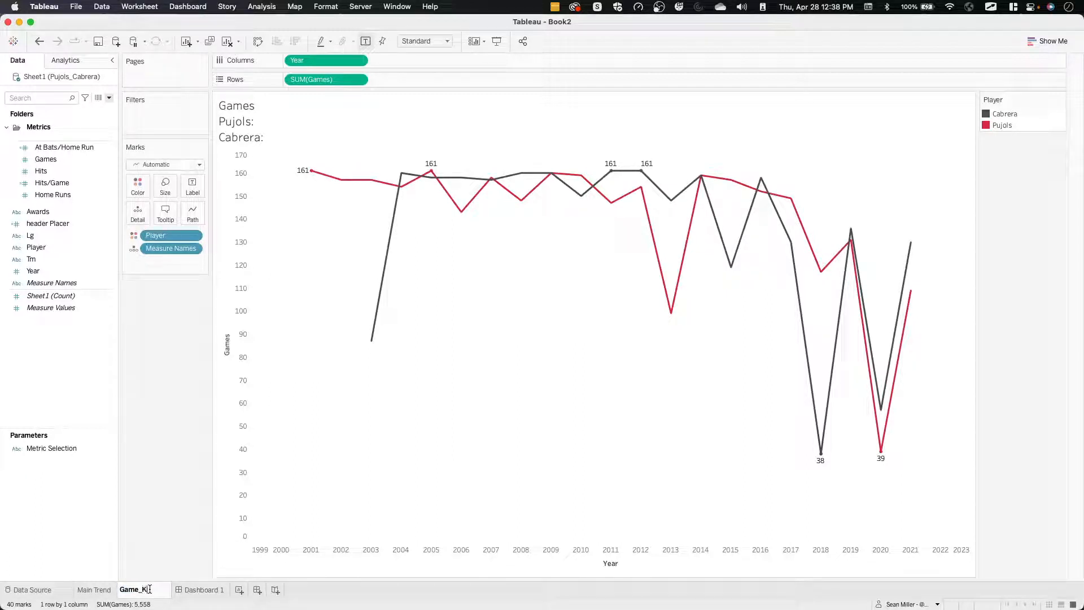
pyautogui.write('PI')
pyautogui.press('Return')
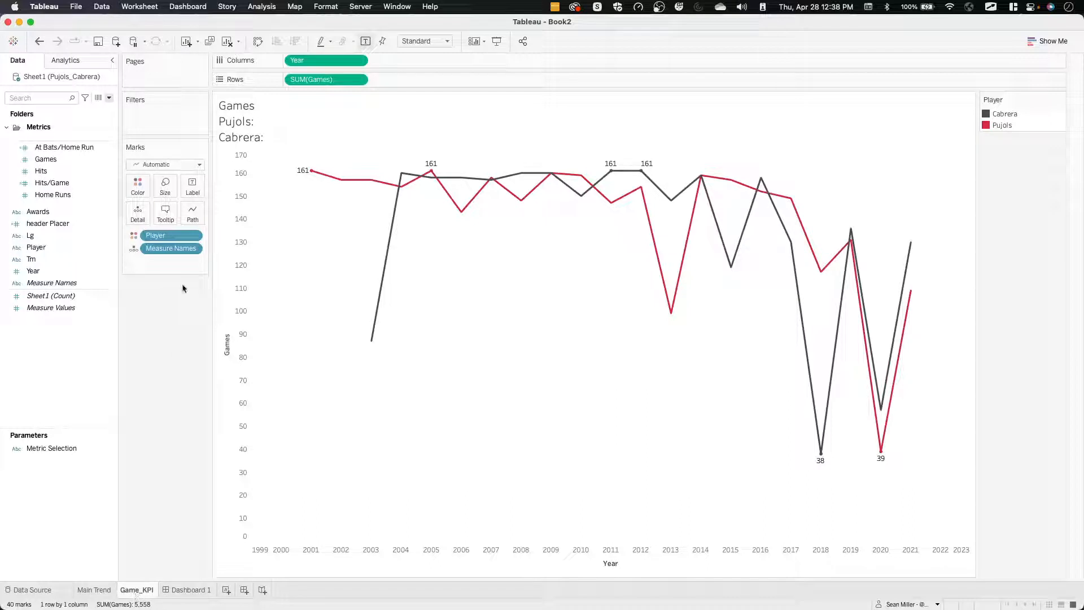
pyautogui.doubleClick(286, 134)
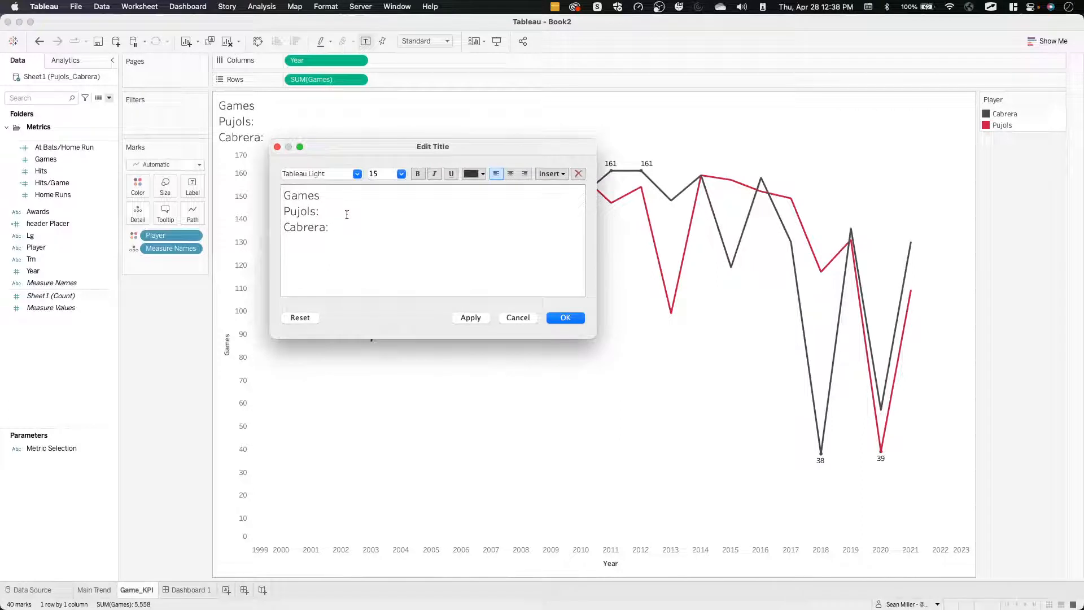
pyautogui.click(347, 196)
pyautogui.click(351, 229)
pyautogui.click(277, 147)
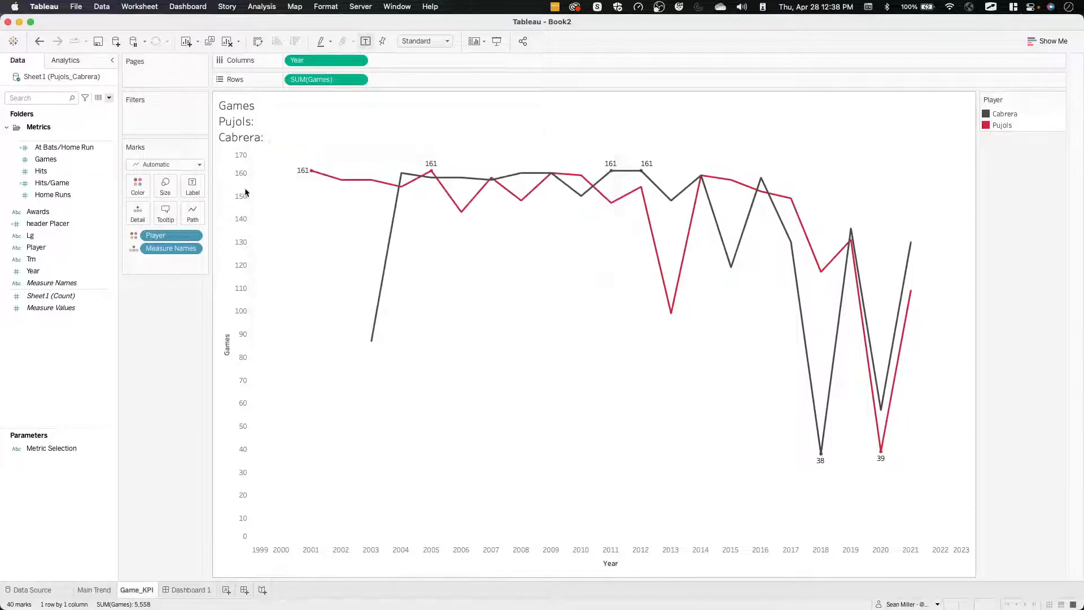
# Start a new calculated field with the formula if [Player]="Pujols" then [Games] END.
pyautogui.rightClick(52, 378)
pyautogui.click(79, 389)
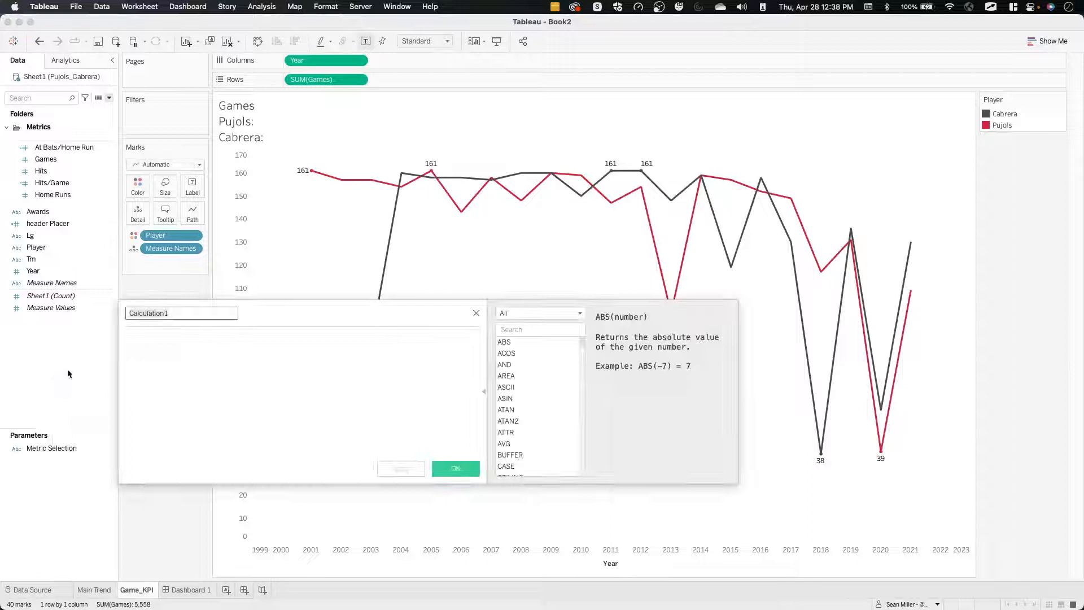
pyautogui.click(201, 361)
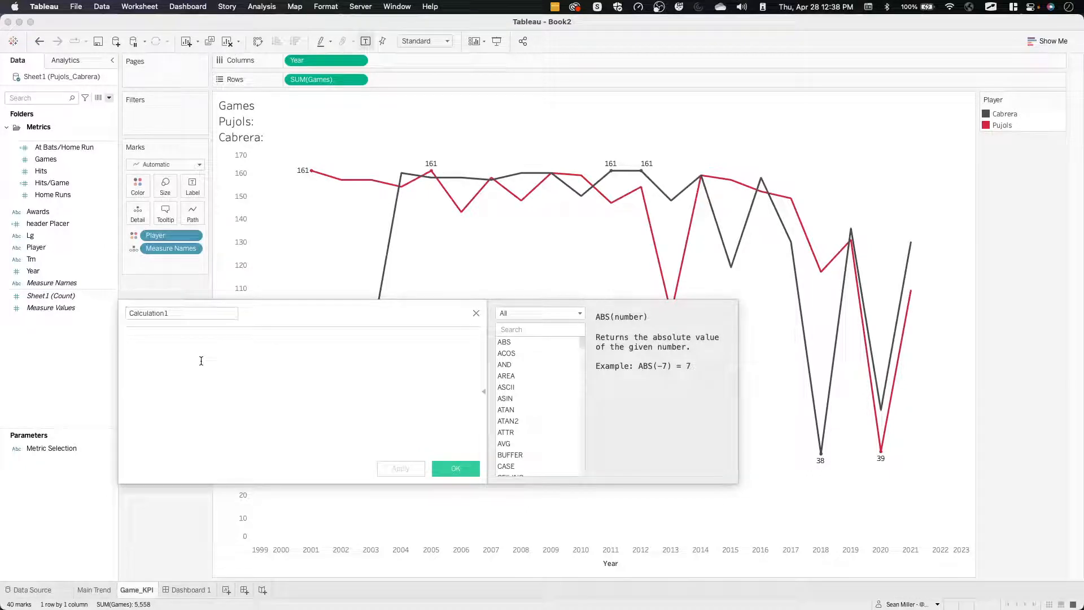
pyautogui.write('if [Pl')
pyautogui.press('Return')
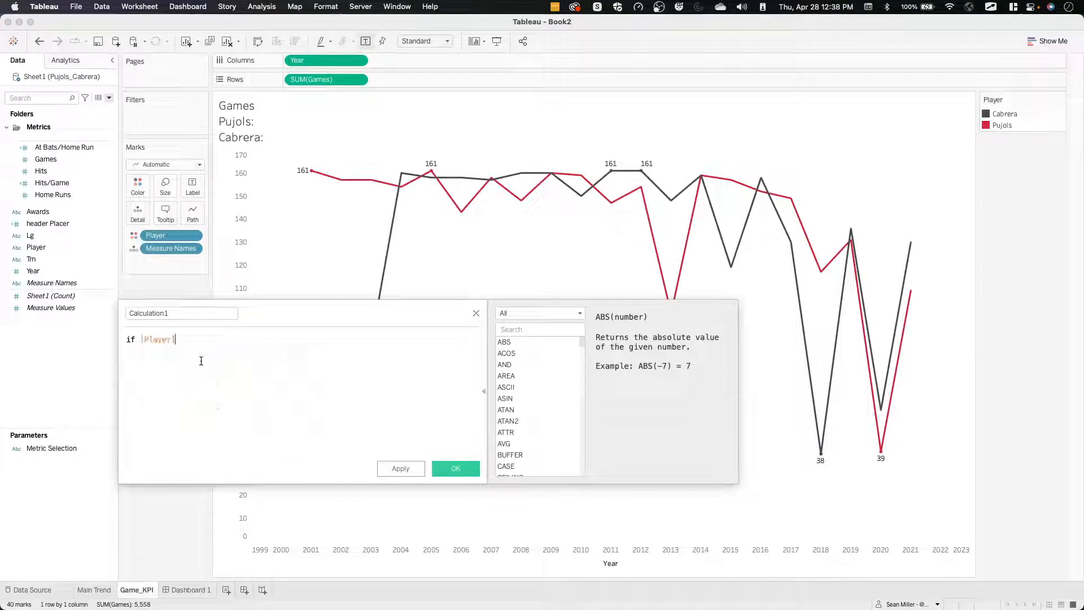
pyautogui.write('="Pujols" then game')
pyautogui.press('Return')
pyautogui.write('end')
pyautogui.press('Return')
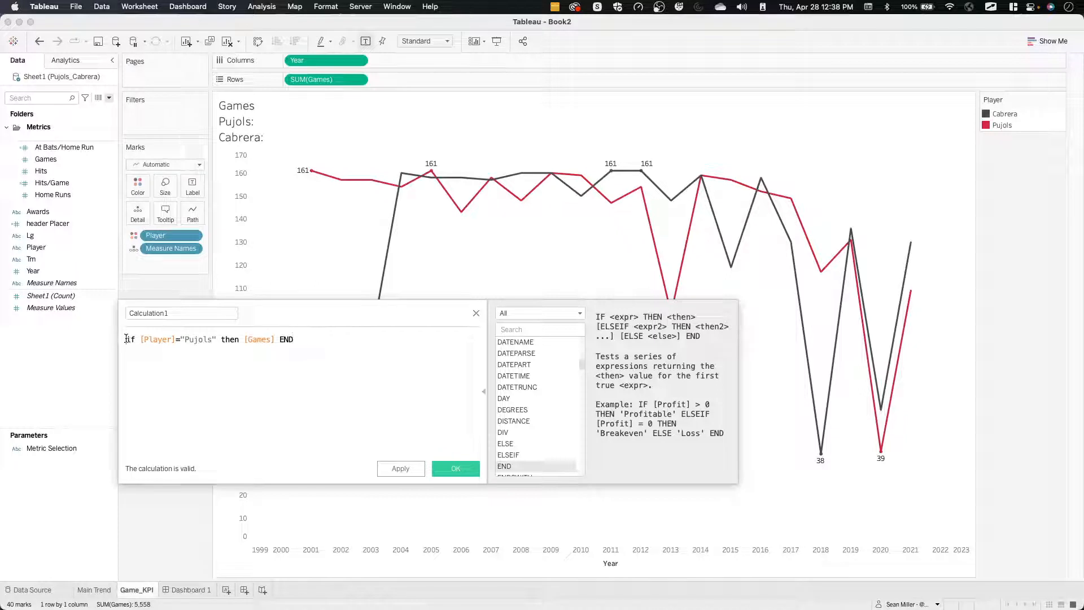
# Wrap the Pujols formula in sum() and enclose that in window_sum().
pyautogui.click(125, 339)
pyautogui.write('sum(')
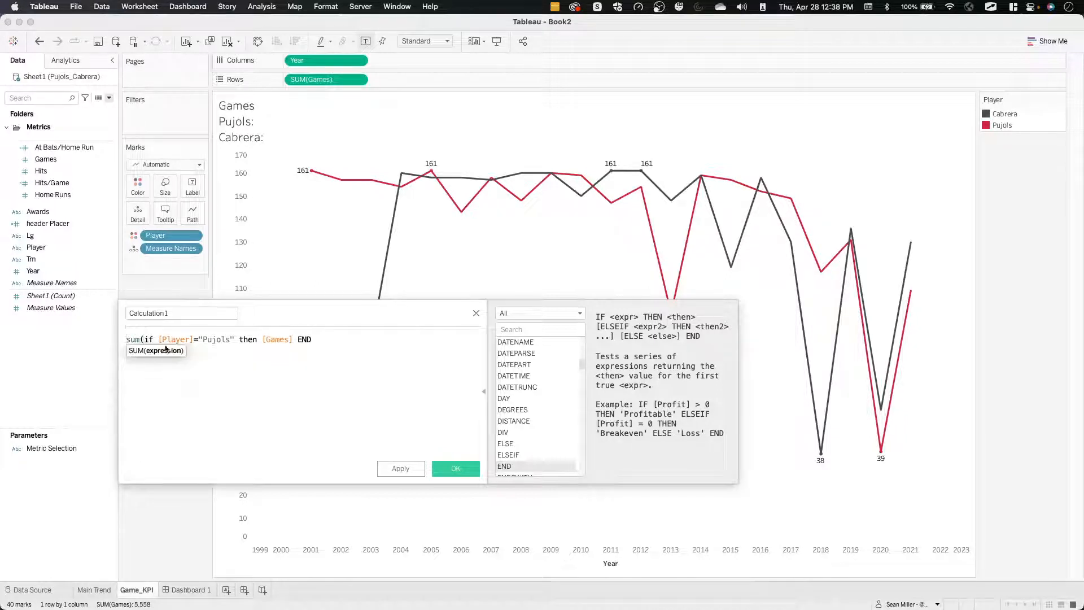
pyautogui.write(')')
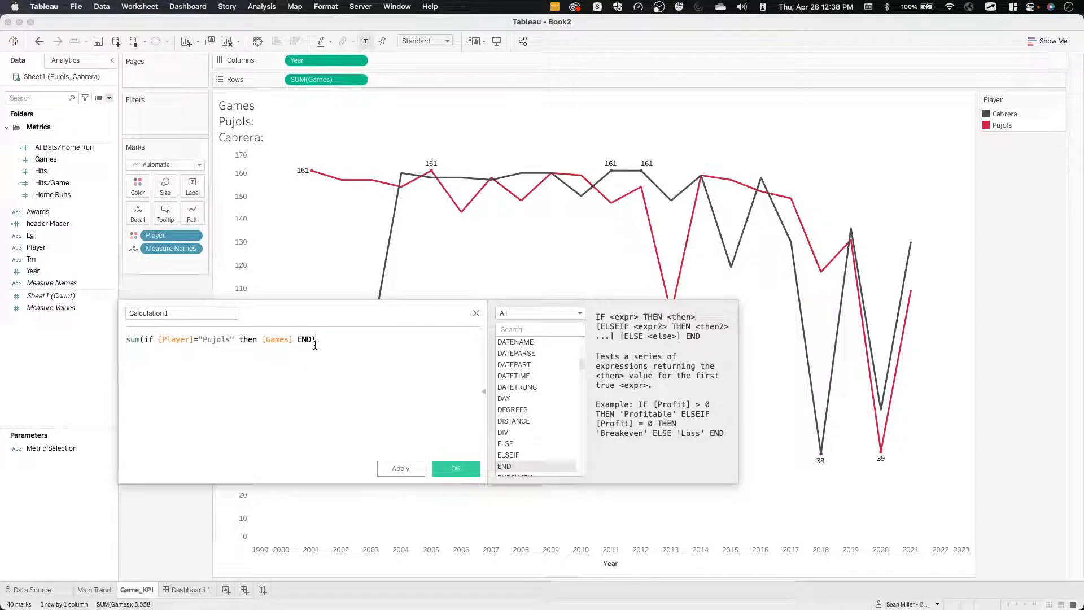
pyautogui.click(128, 341)
pyautogui.write('window')
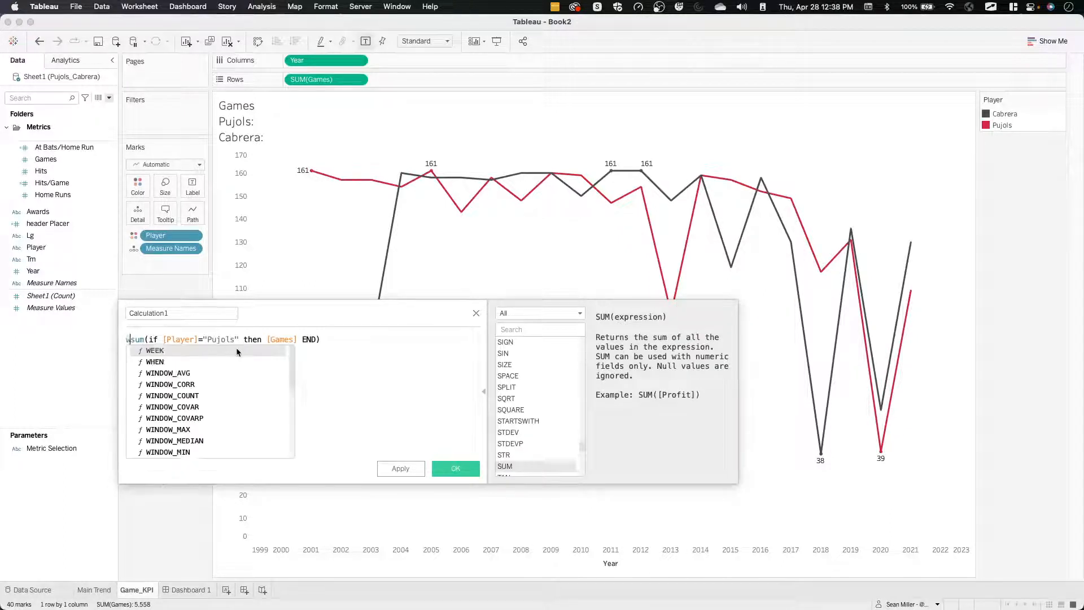
pyautogui.write('_su')
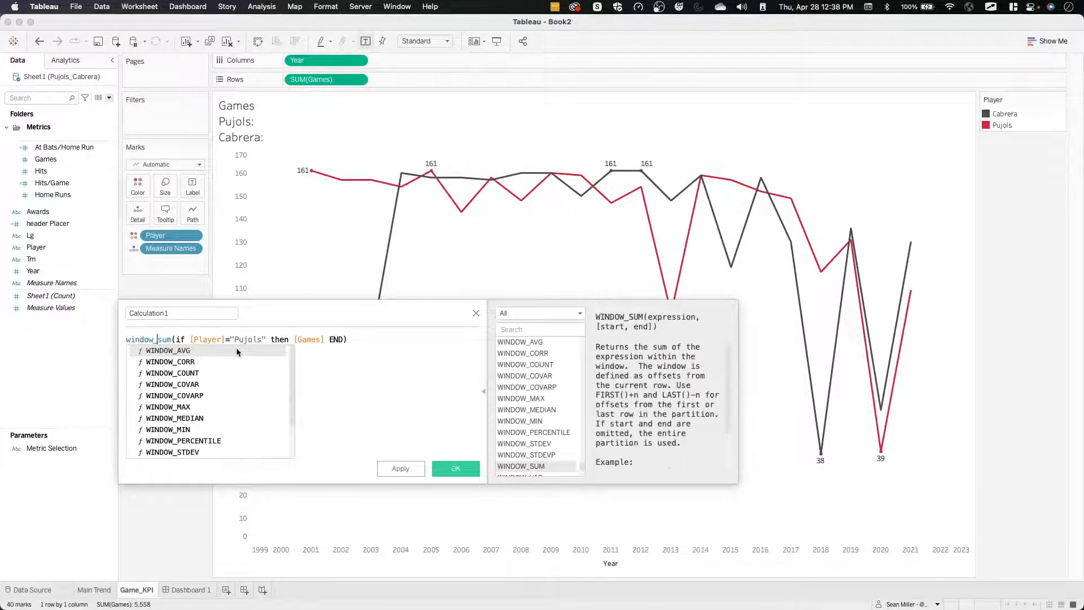
pyautogui.write('m(')
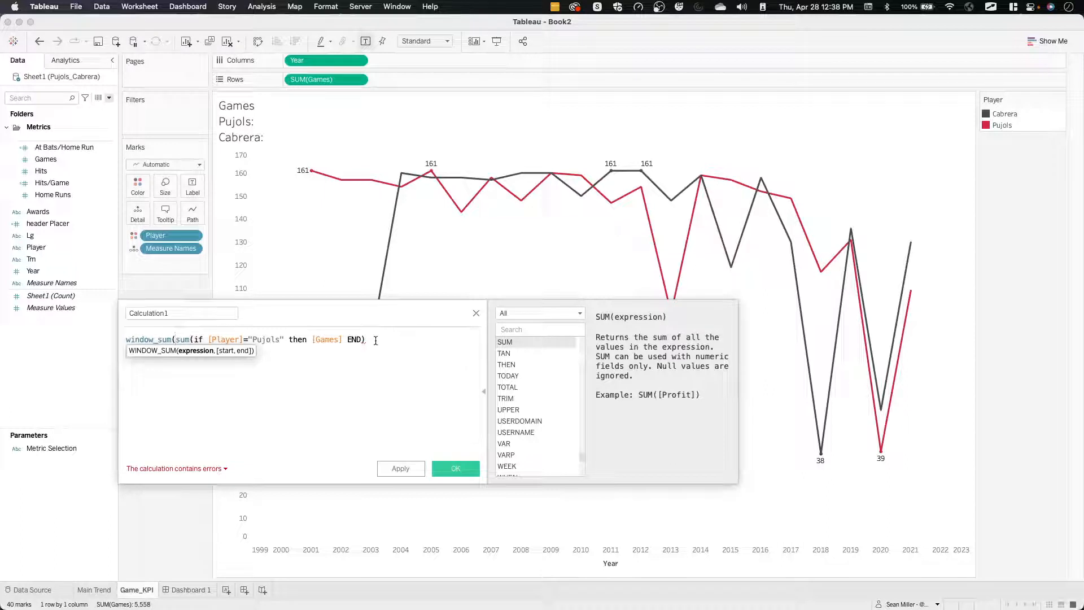
pyautogui.write(')')
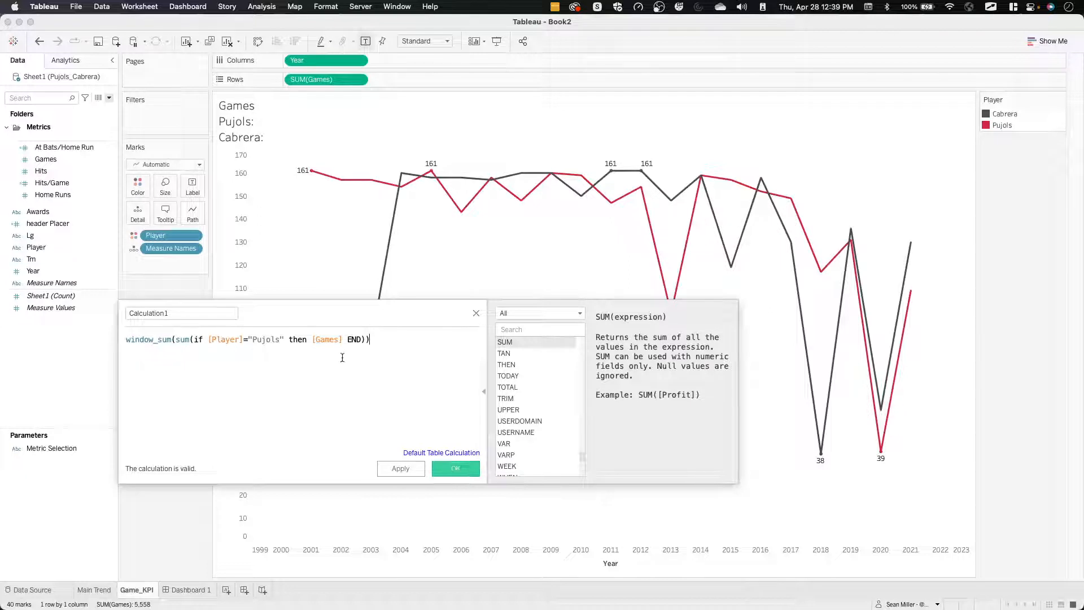
# Name the calculated field Pujols Game_KPI and save it.
pyautogui.click(180, 313)
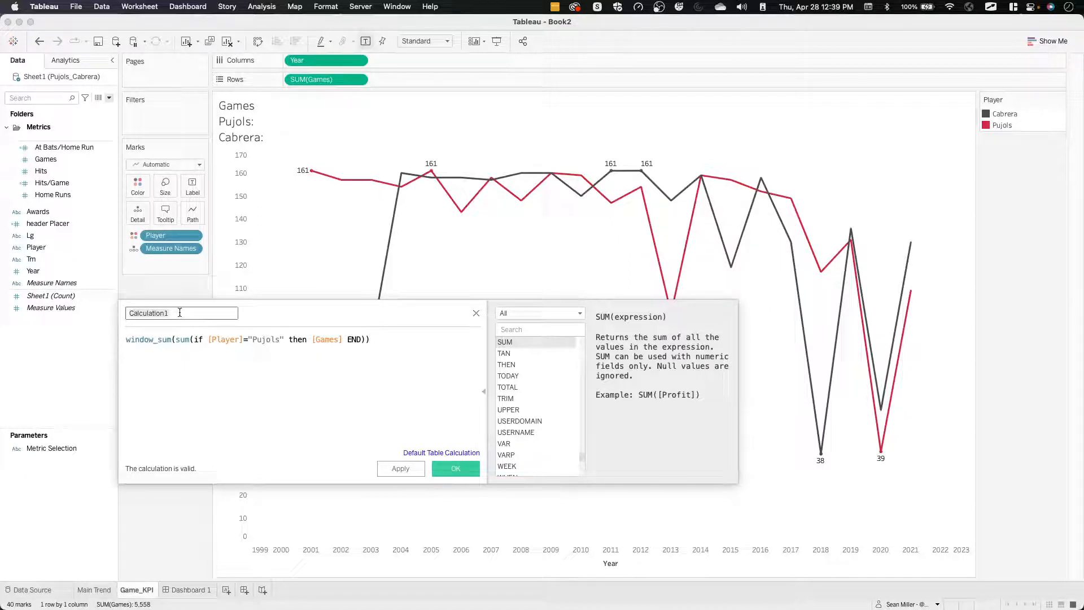
pyautogui.press('super+a')
pyautogui.write('Pul')
pyautogui.write('ols ')
pyautogui.write('Ga')
pyautogui.click(456, 470)
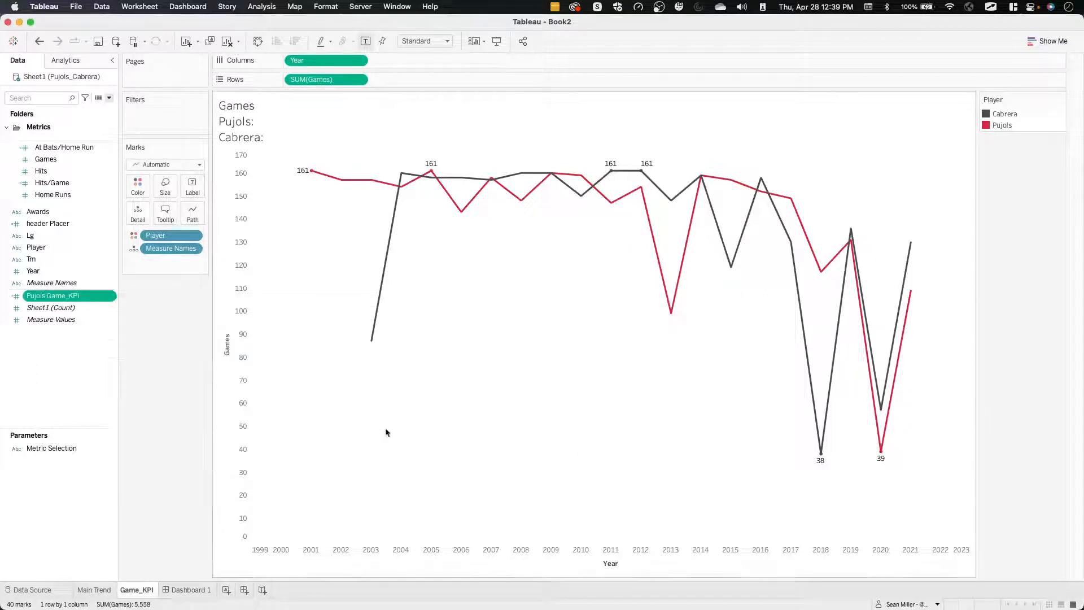
# Add Pujols Game_KPI to Detail and insert its value after "Pujols:" in the sheet title.
pyautogui.moveTo(45, 296); pyautogui.dragTo(131, 223)
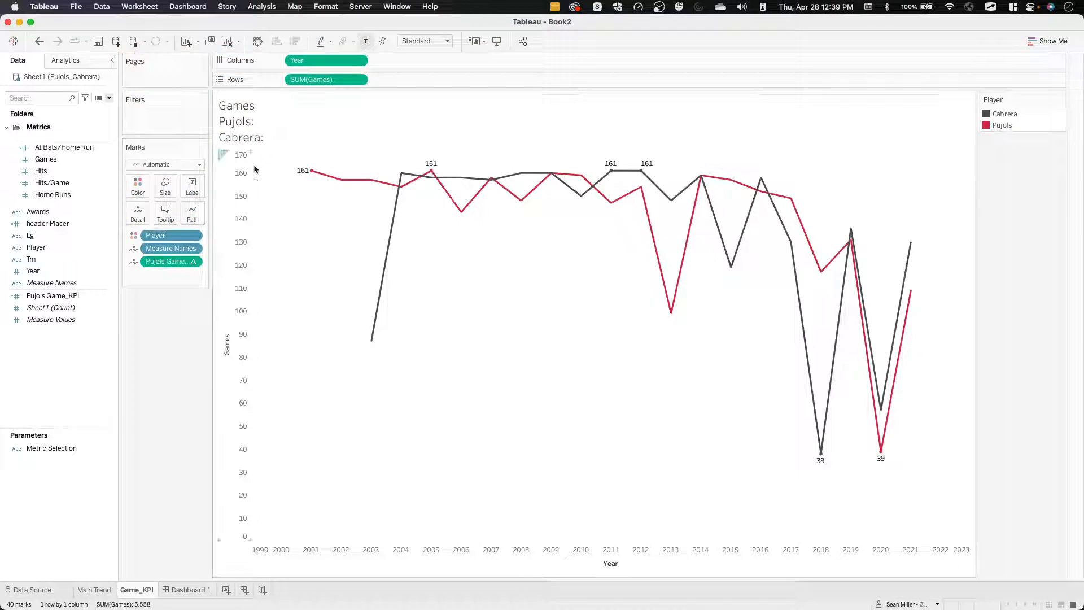
pyautogui.doubleClick(290, 128)
pyautogui.click(355, 211)
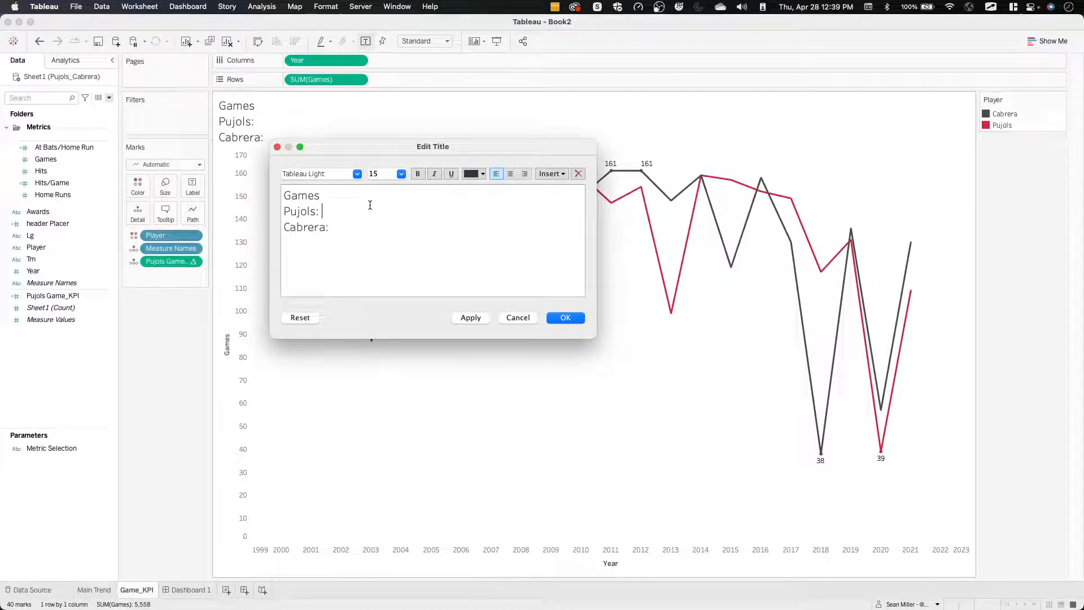
pyautogui.click(551, 173)
pyautogui.click(593, 343)
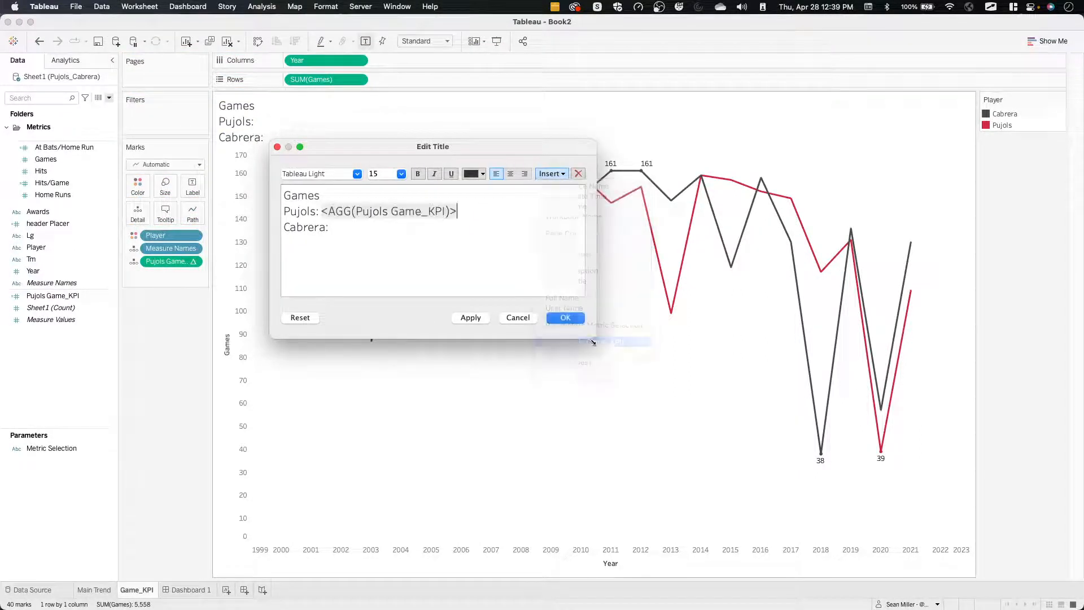
pyautogui.click(470, 317)
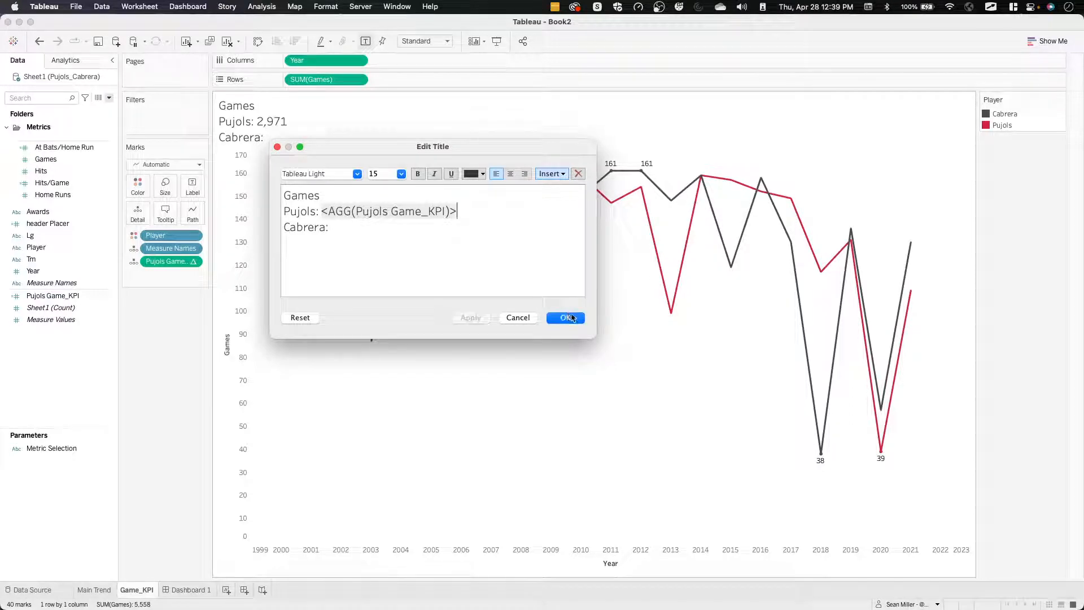
pyautogui.click(566, 318)
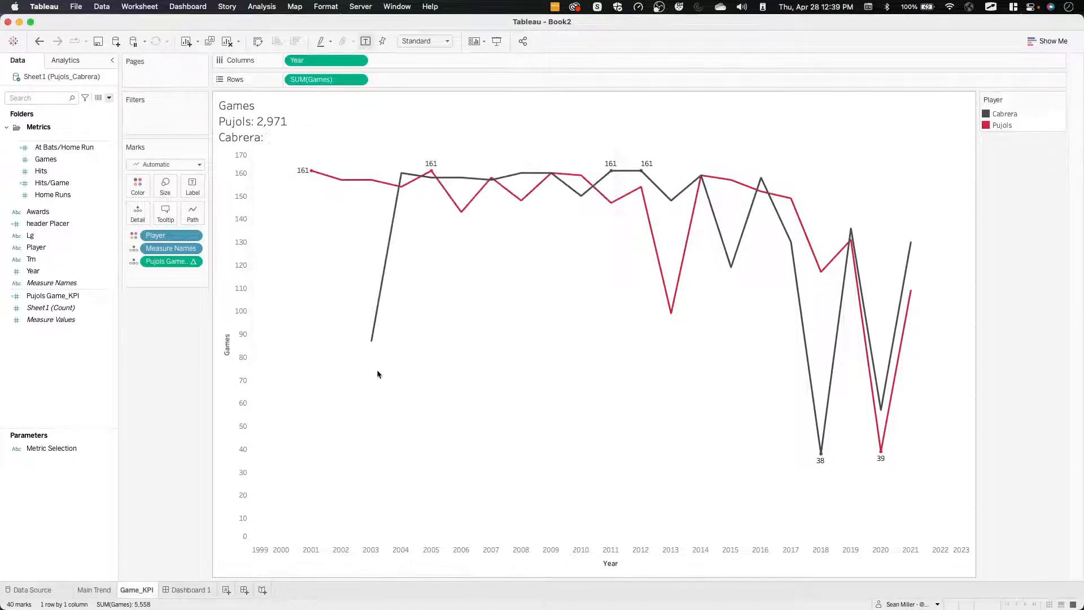
# Compare the Pujols games total in the sheet title with the GAMES card of the reference dashboard in Firefox, ending back in Tableau.
pyautogui.hotkey('ctrl', 'Left')
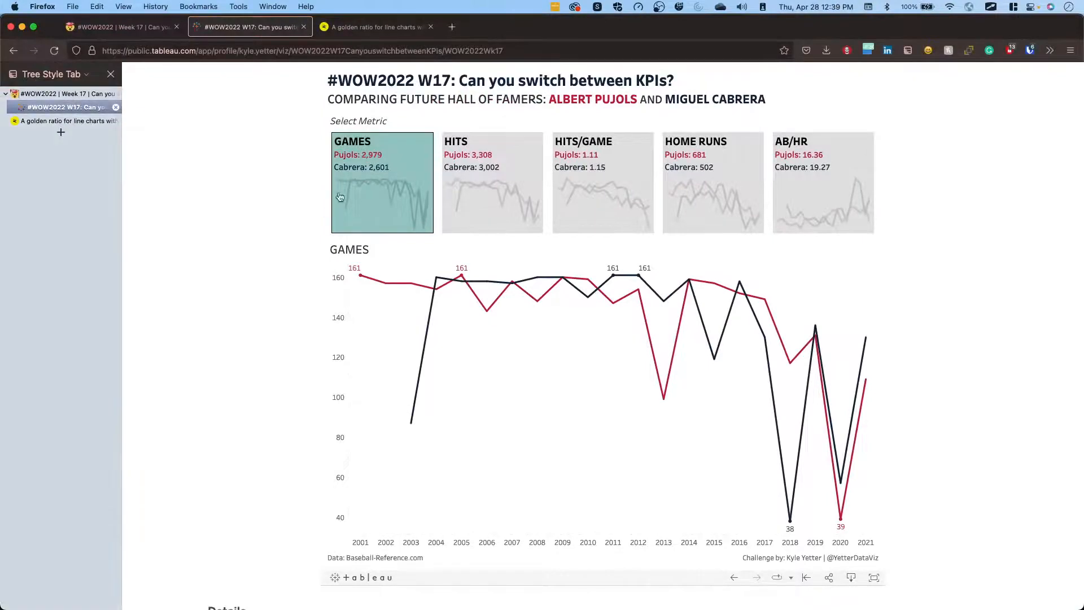
pyautogui.hotkey('ctrl', 'Right')
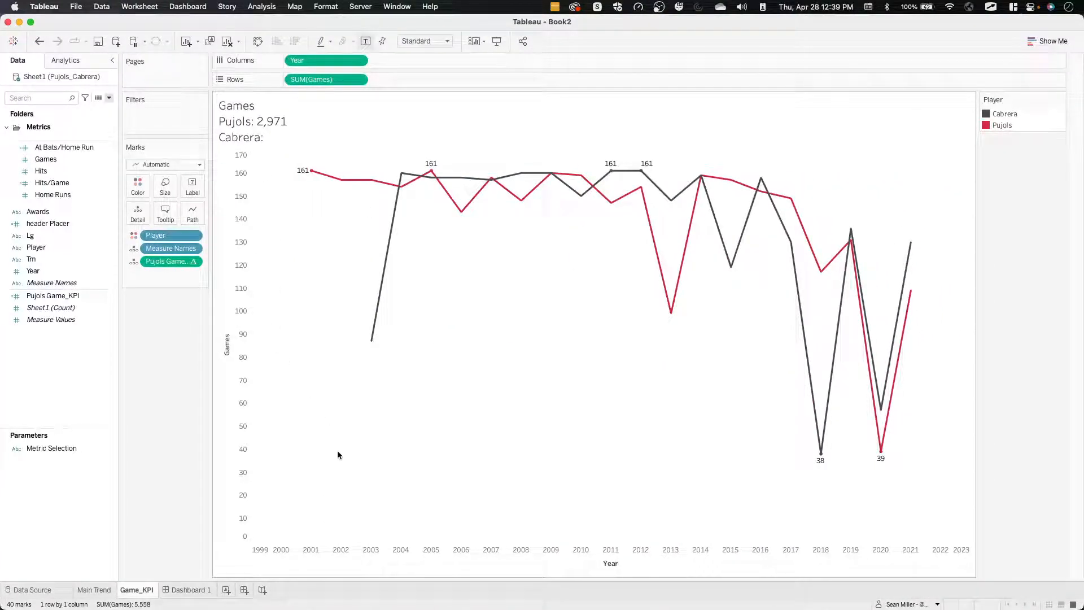
pyautogui.hotkey('ctrl', 'Left')
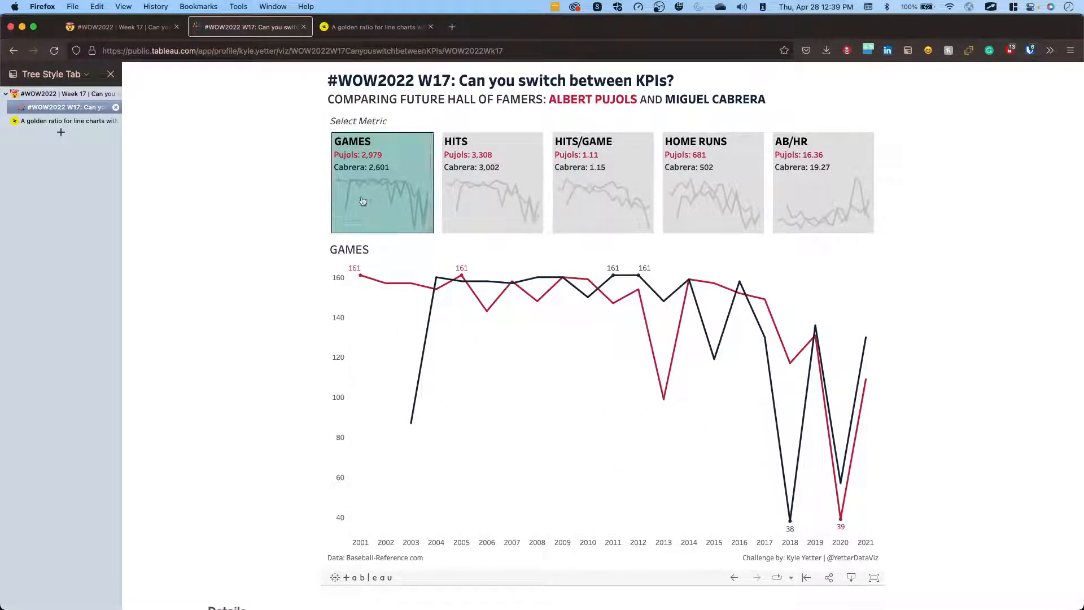
pyautogui.hscroll(2, 406, 198)
pyautogui.hscroll(3, 405, 156)
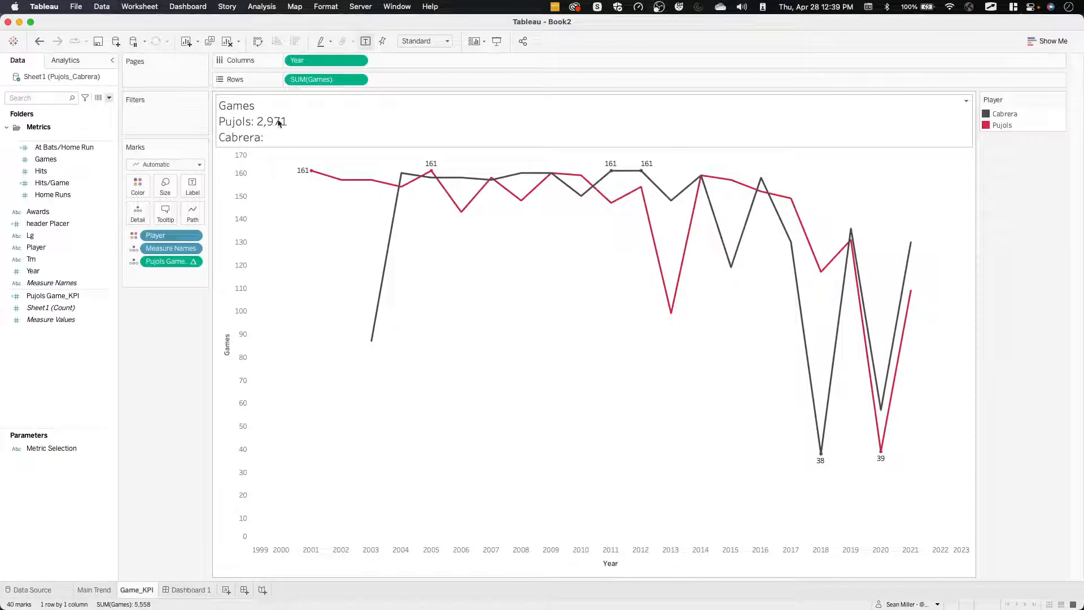
pyautogui.hscroll(-3, 304, 120)
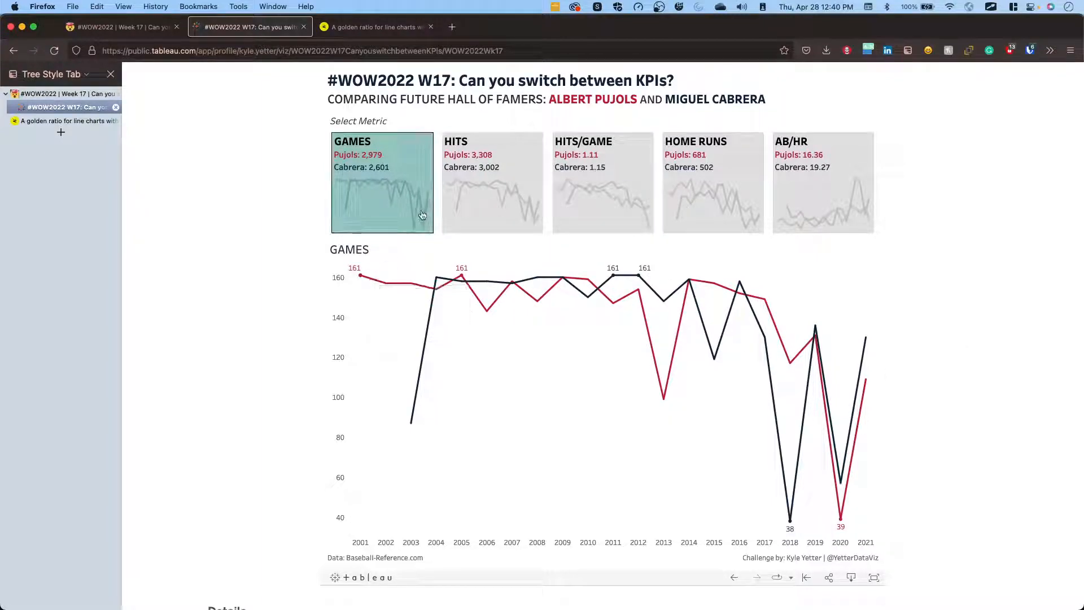
pyautogui.hotkey('ctrl', 'Right')
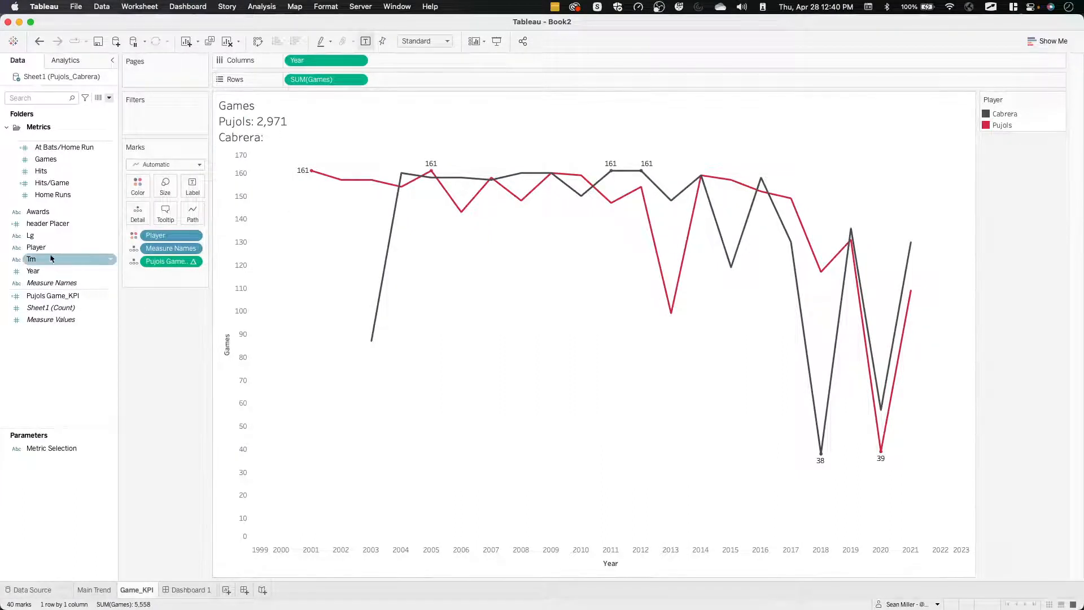
# Edit the Pujols Game_KPI formula, placing window_sum and its closing parenthesis on separate lines and commenting window_sum out with //.
pyautogui.rightClick(54, 296)
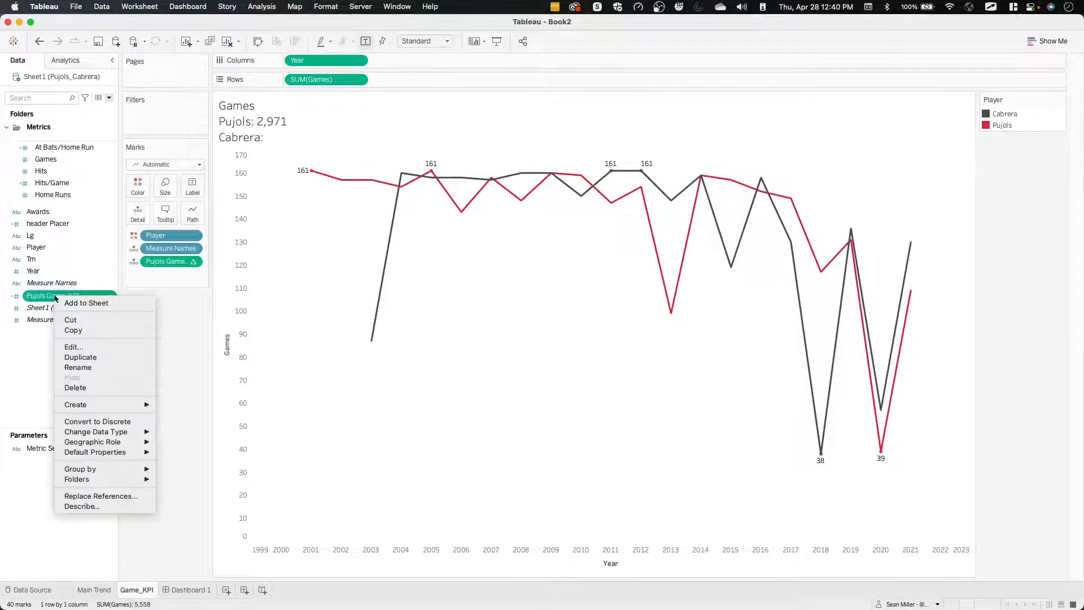
pyautogui.click(73, 346)
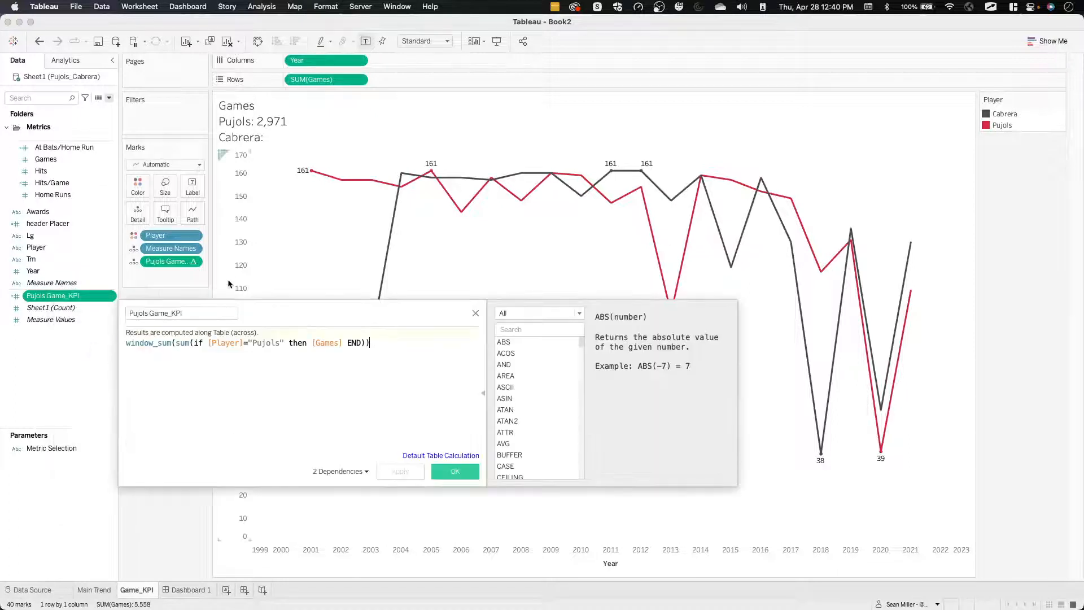
pyautogui.click(172, 342)
pyautogui.press('Return')
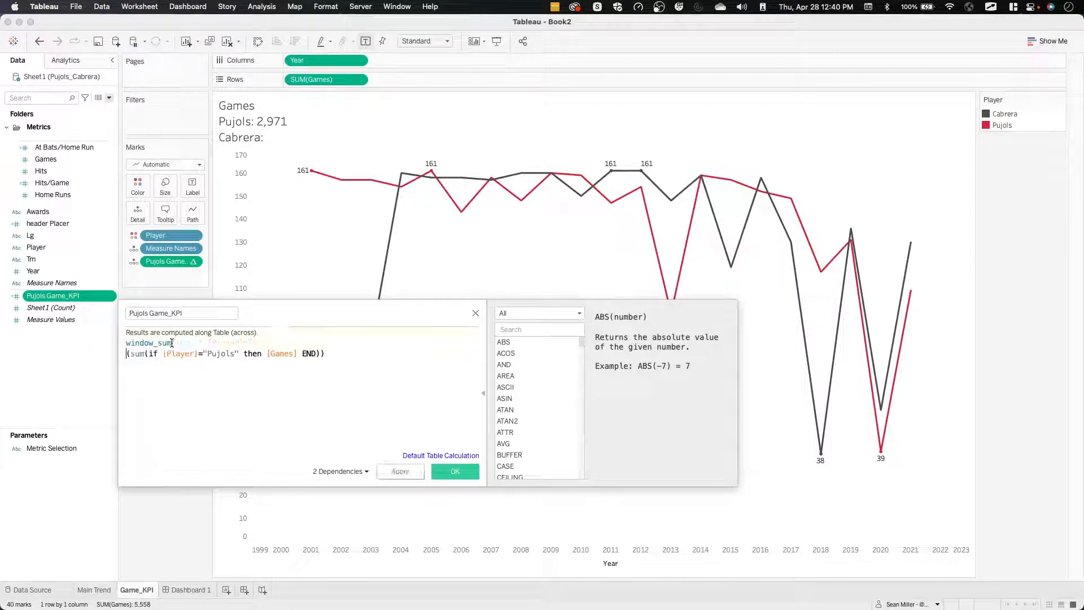
pyautogui.click(320, 353)
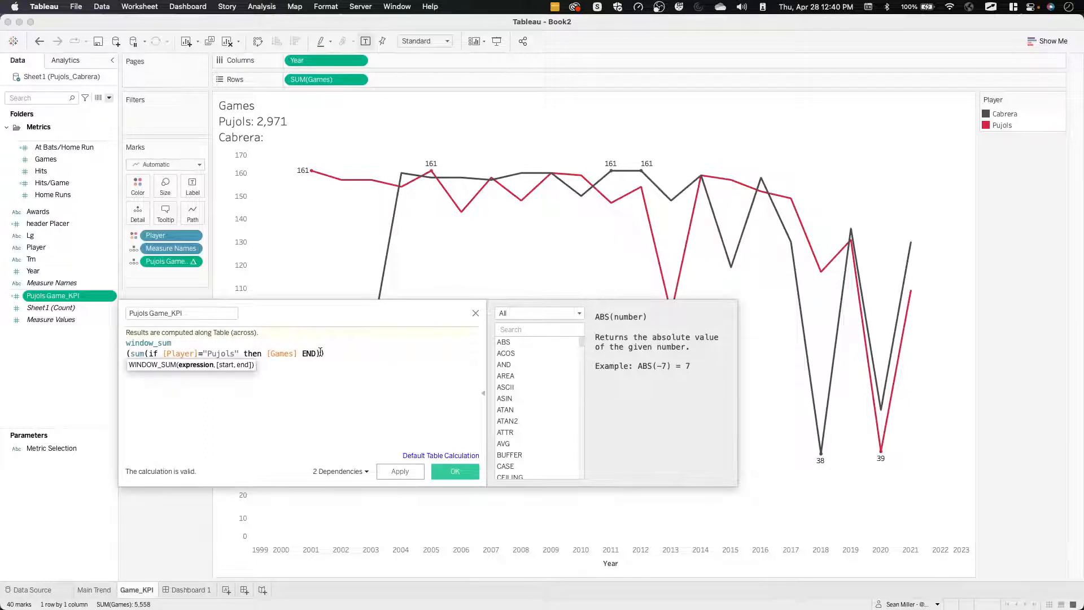
pyautogui.press('Return')
pyautogui.write('//)')
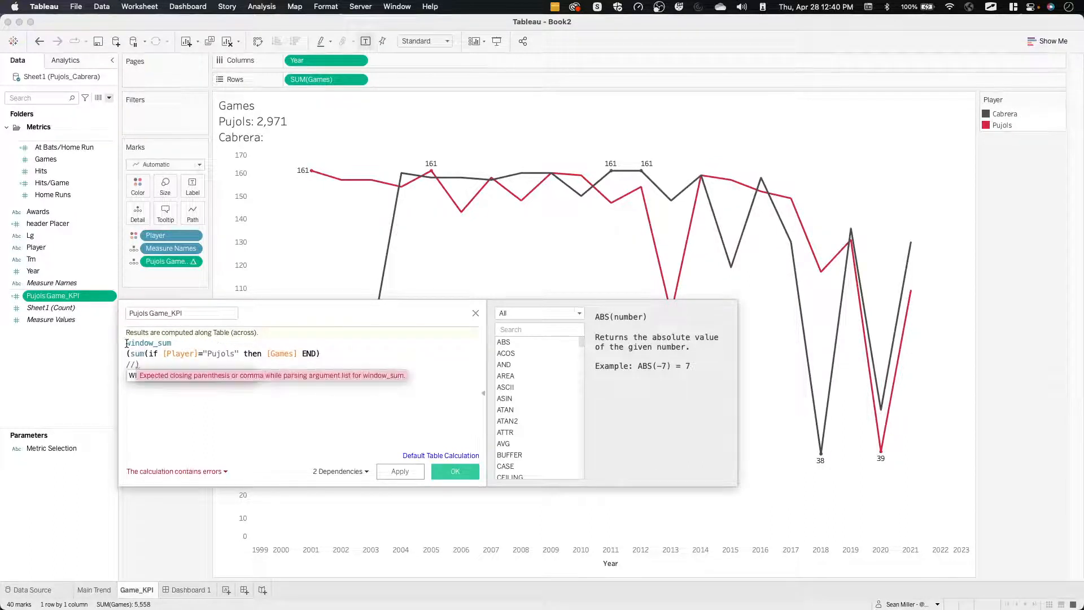
pyautogui.click(127, 342)
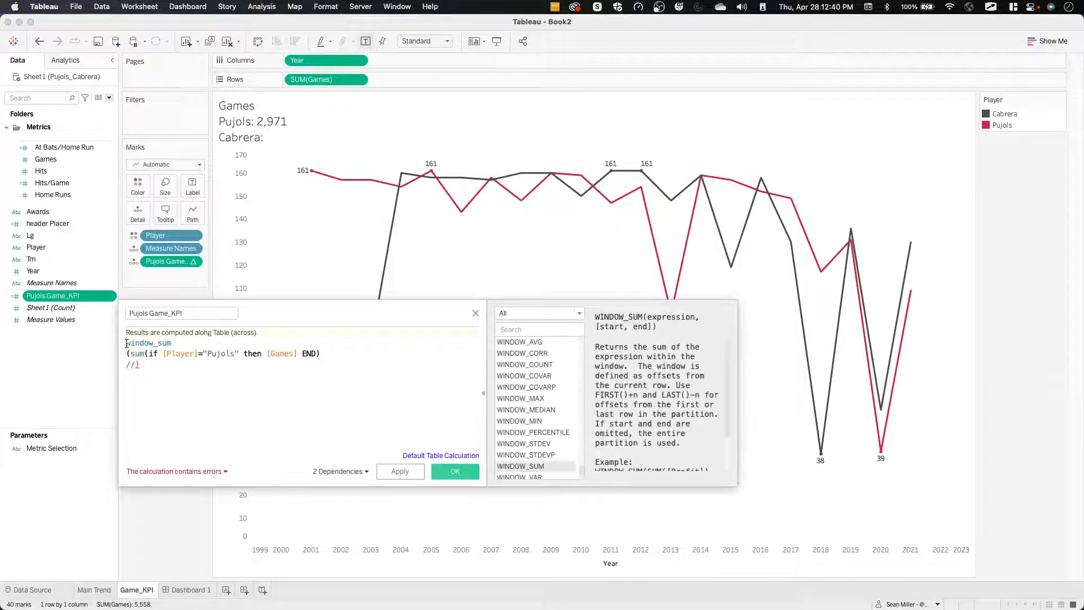
pyautogui.write('//')
pyautogui.press('BackSpace')
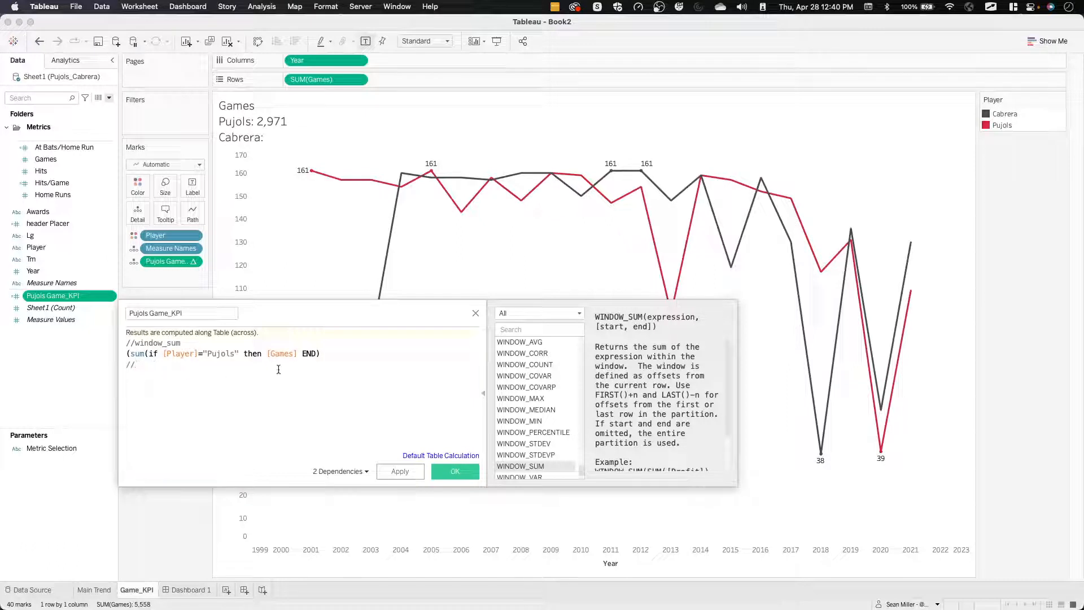
# Close the parentheses after the sum() expression, remove the leftover trailing comment line, and apply the Pujols formula without window_sum.
pyautogui.click(333, 354)
pyautogui.write(')')
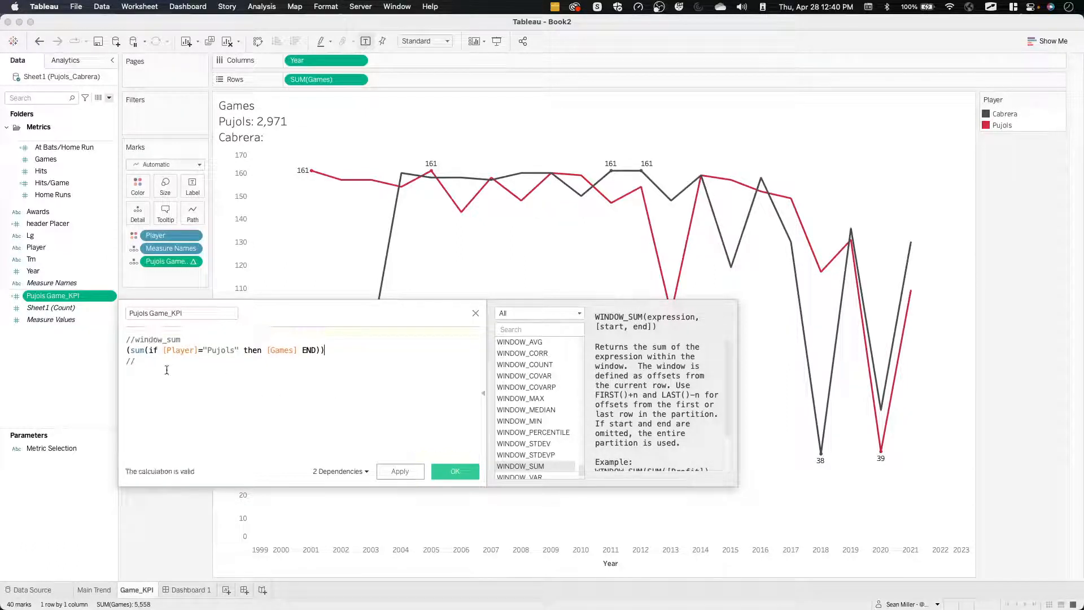
pyautogui.click(149, 363)
pyautogui.press('BackSpace')
pyautogui.press('BackSpace')
pyautogui.press('BackSpace')
pyautogui.scroll(2, 361, 357)
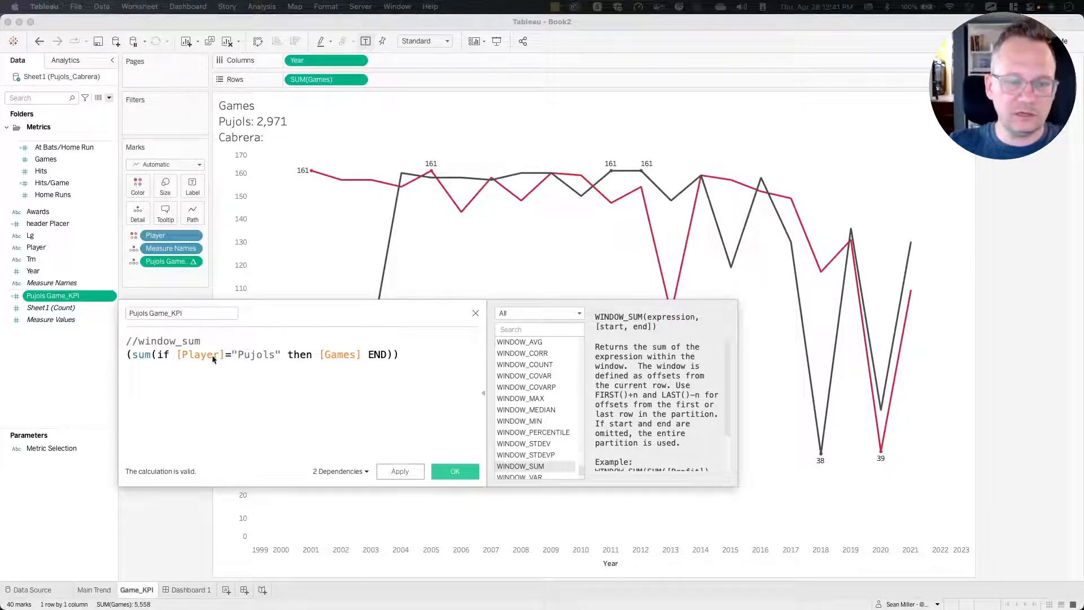
pyautogui.click(146, 354)
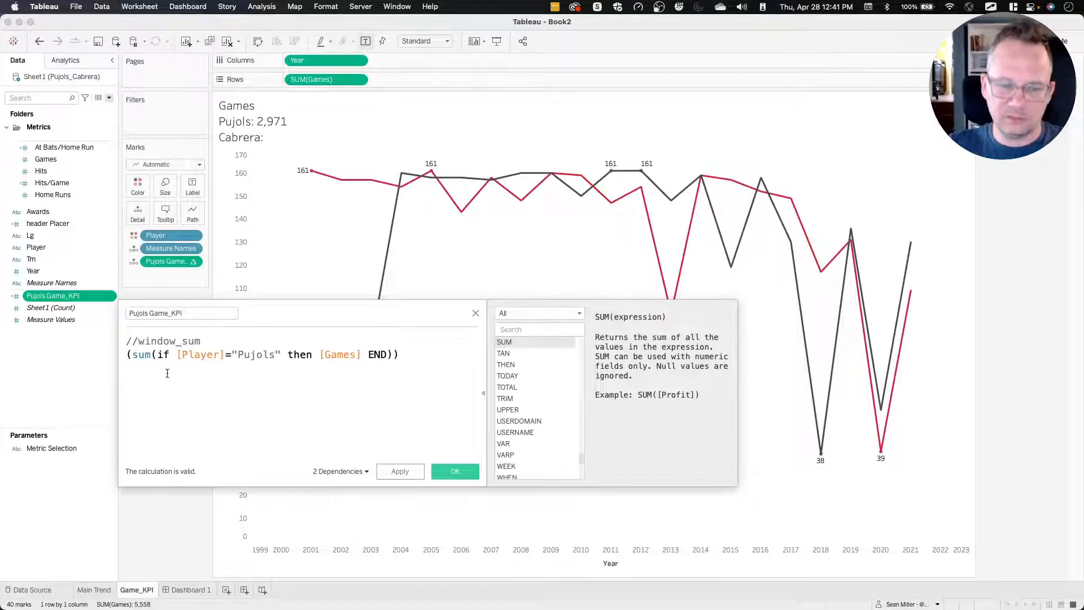
pyautogui.click(398, 472)
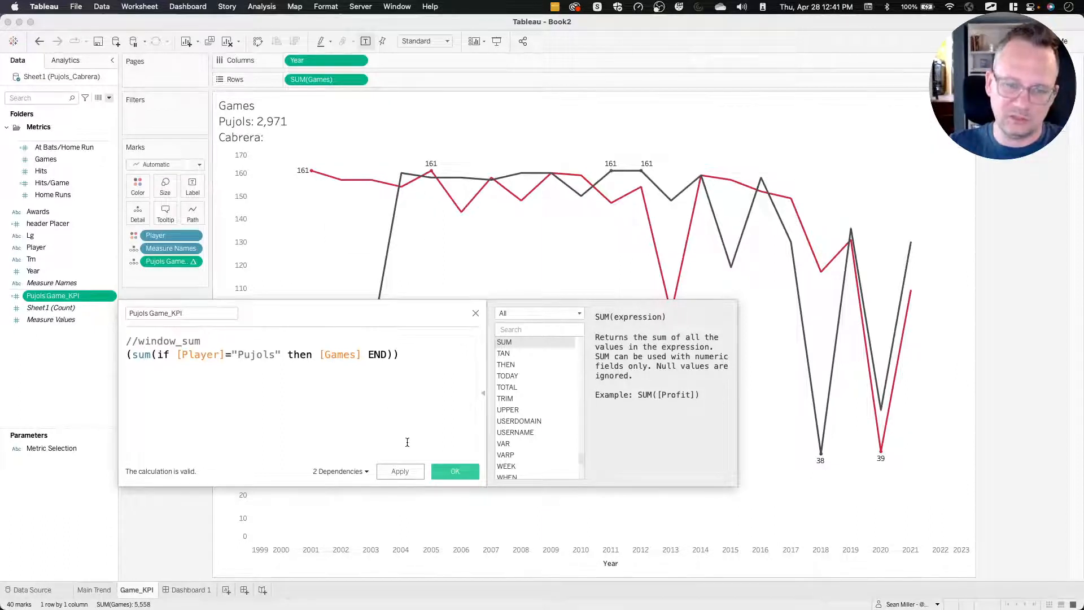
pyautogui.click(407, 472)
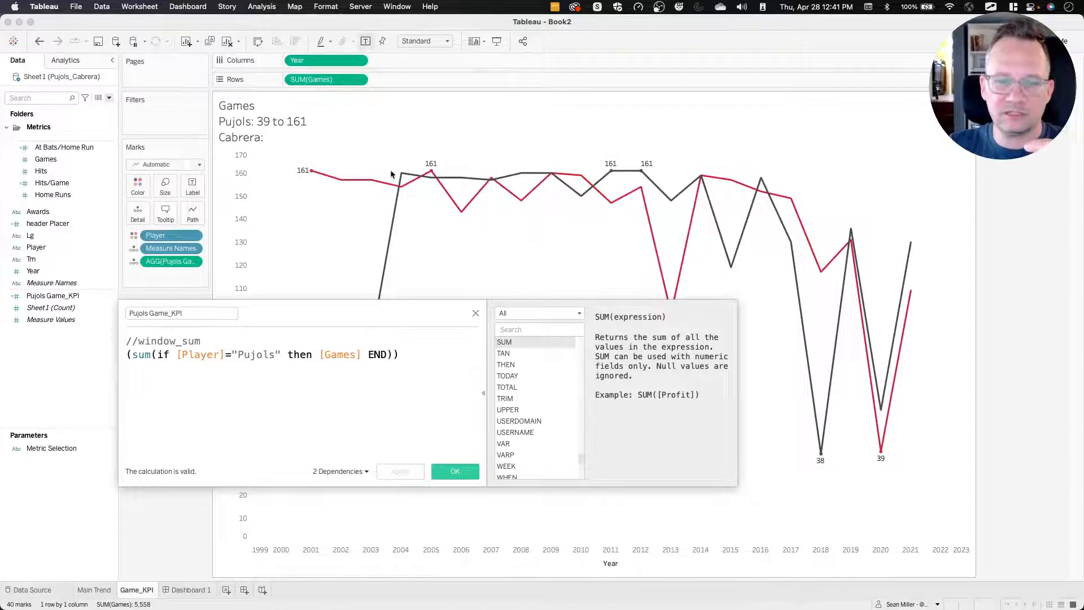
pyautogui.moveTo(322, 177)
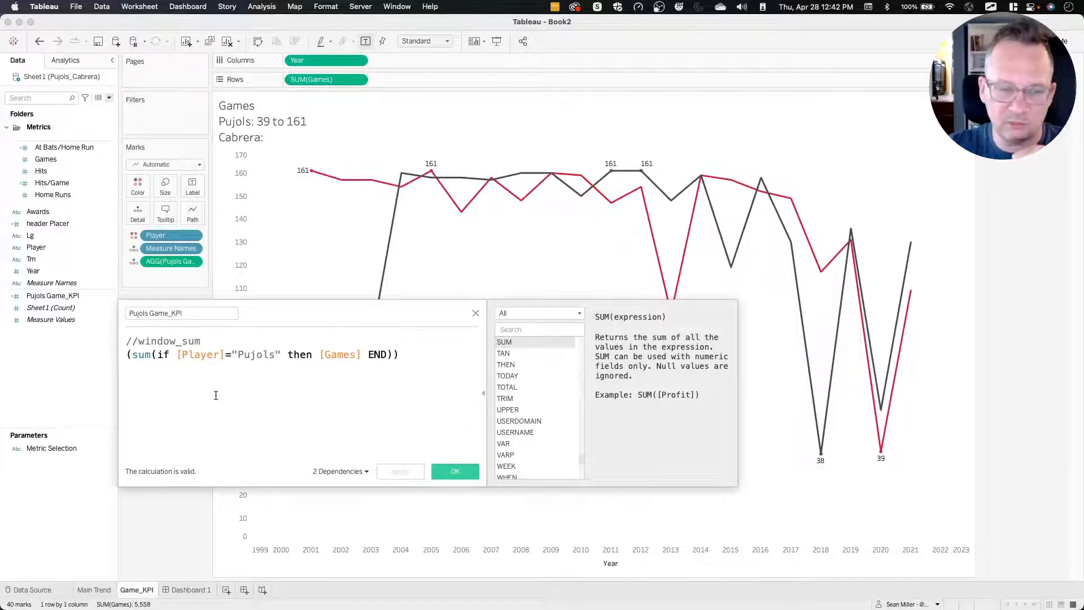
# Reactivate window_sum in the Pujols Game_KPI formula by removing its comment marks, and save the calculation.
pyautogui.press('BackSpace')
pyautogui.press('BackSpace')
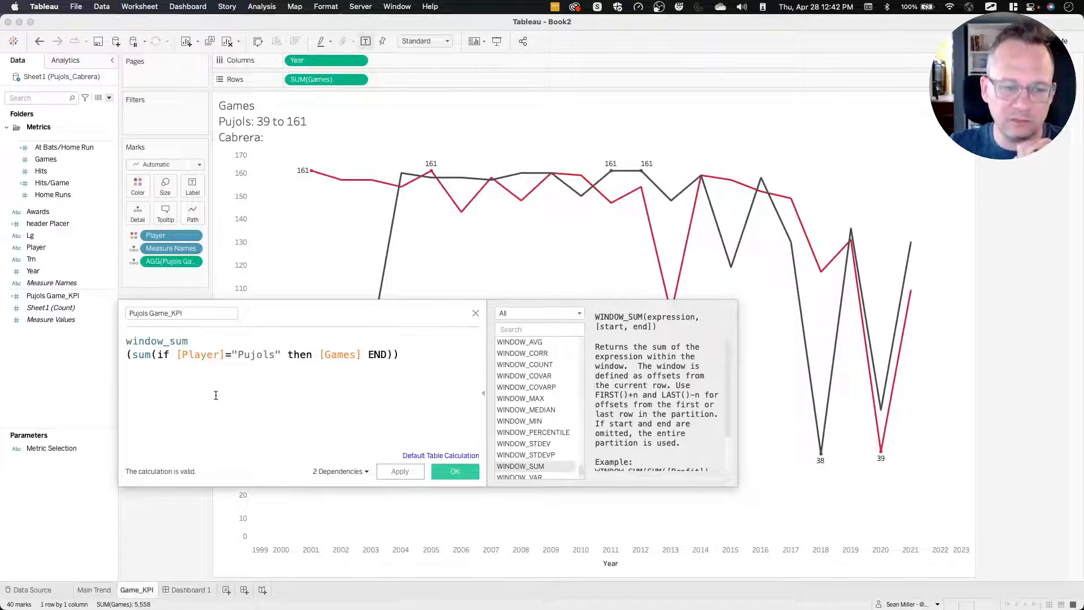
pyautogui.click(398, 471)
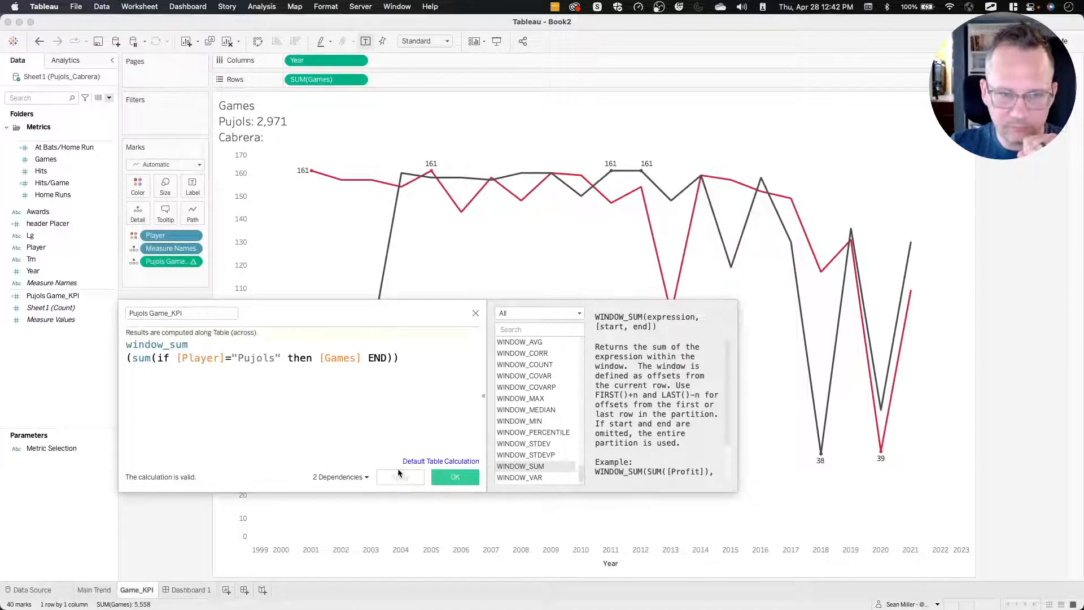
pyautogui.click(449, 474)
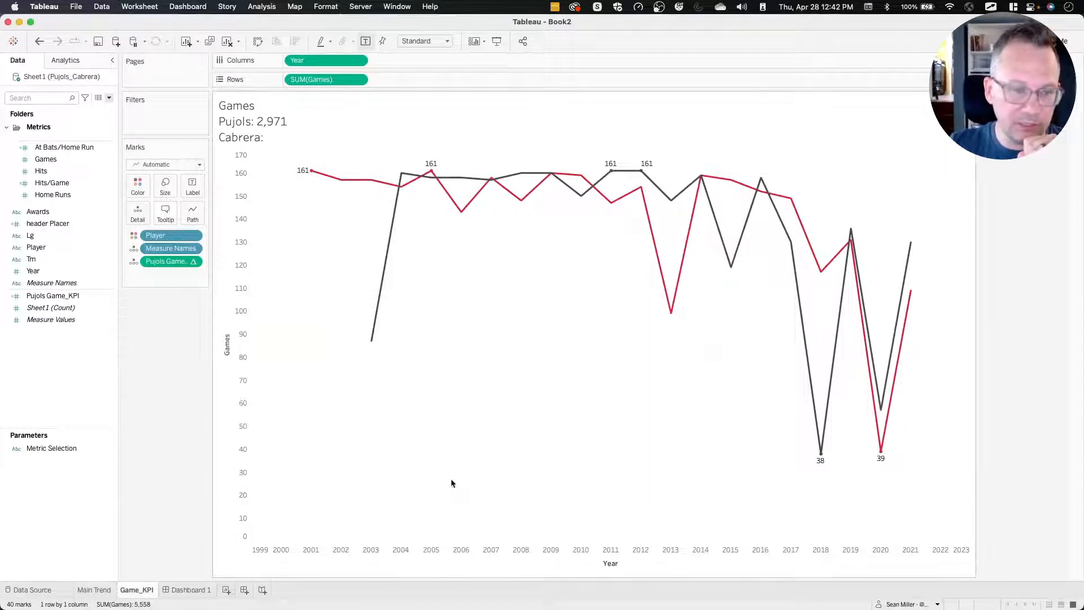
# Duplicate the Pujols Game_KPI calculated field.
pyautogui.rightClick(73, 296)
pyautogui.moveTo(81, 455)
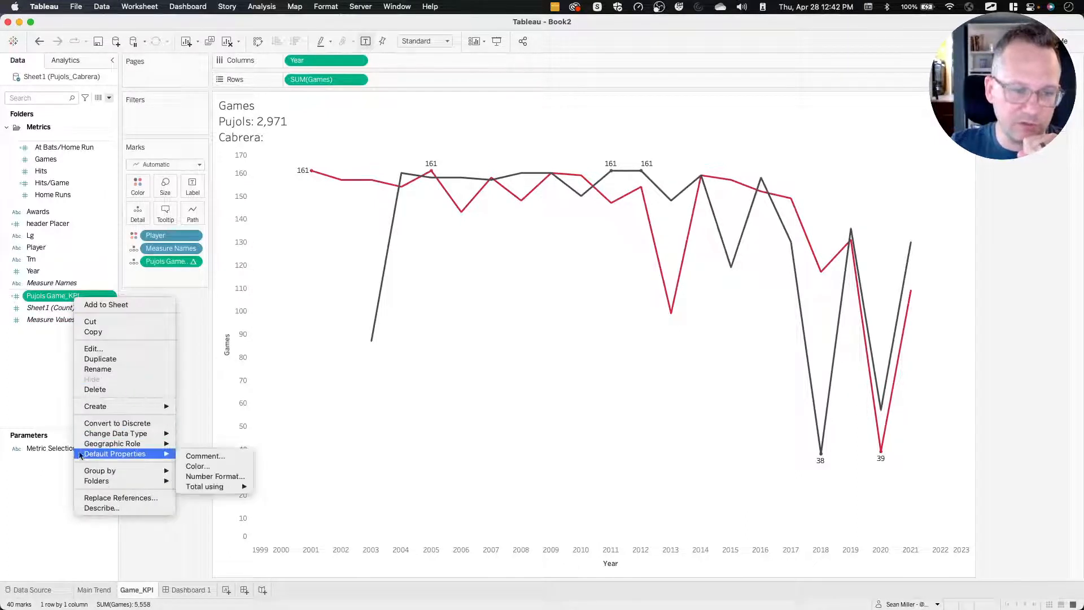
pyautogui.click(117, 360)
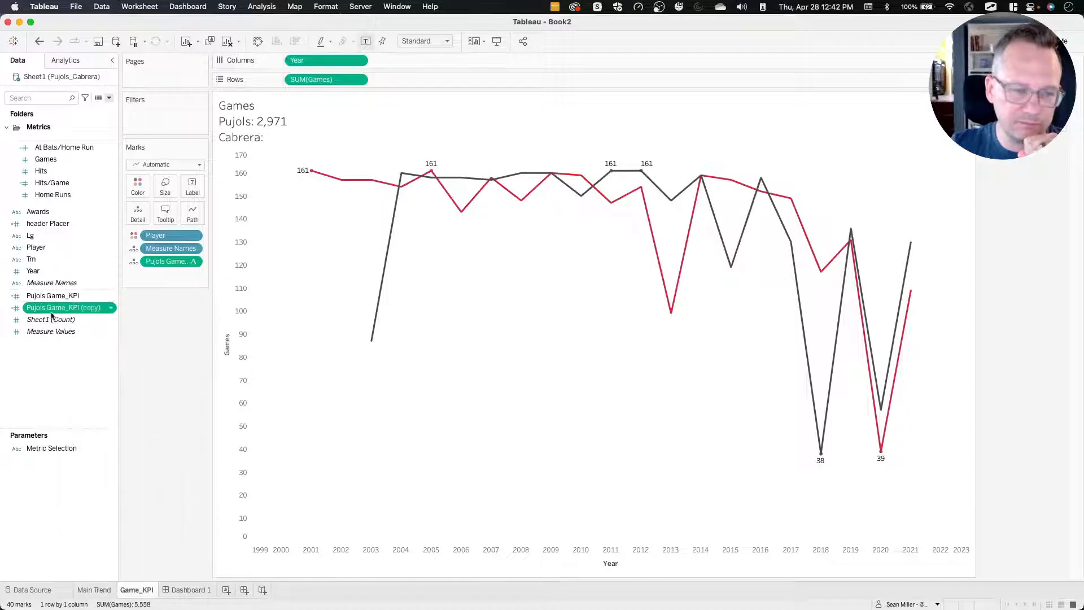
# Open the duplicated calculated field for editing and rename it Cabrera Game_KPI.
pyautogui.rightClick(49, 308)
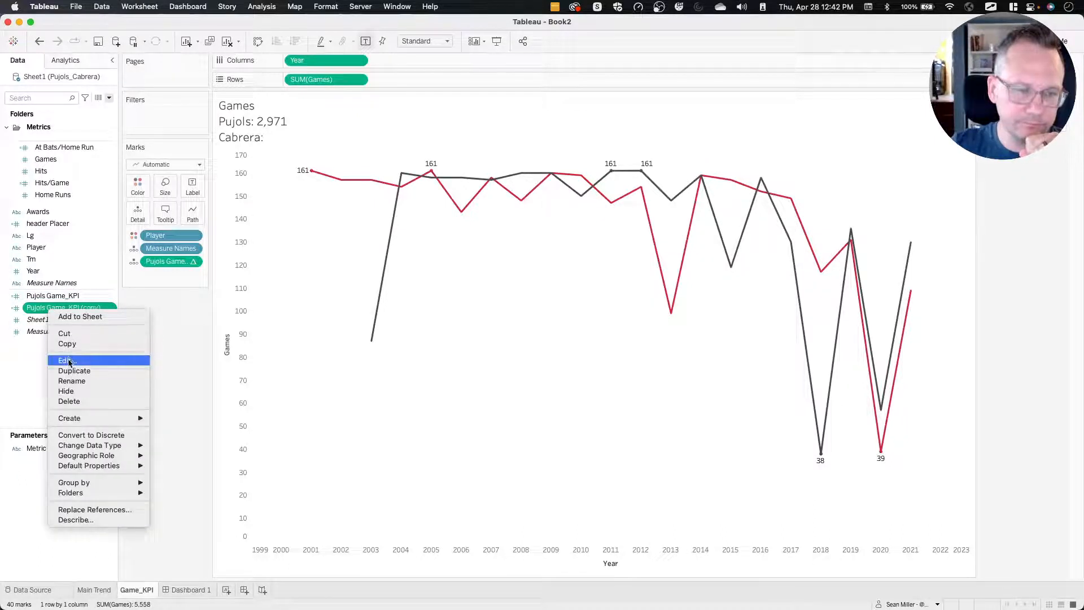
pyautogui.click(68, 361)
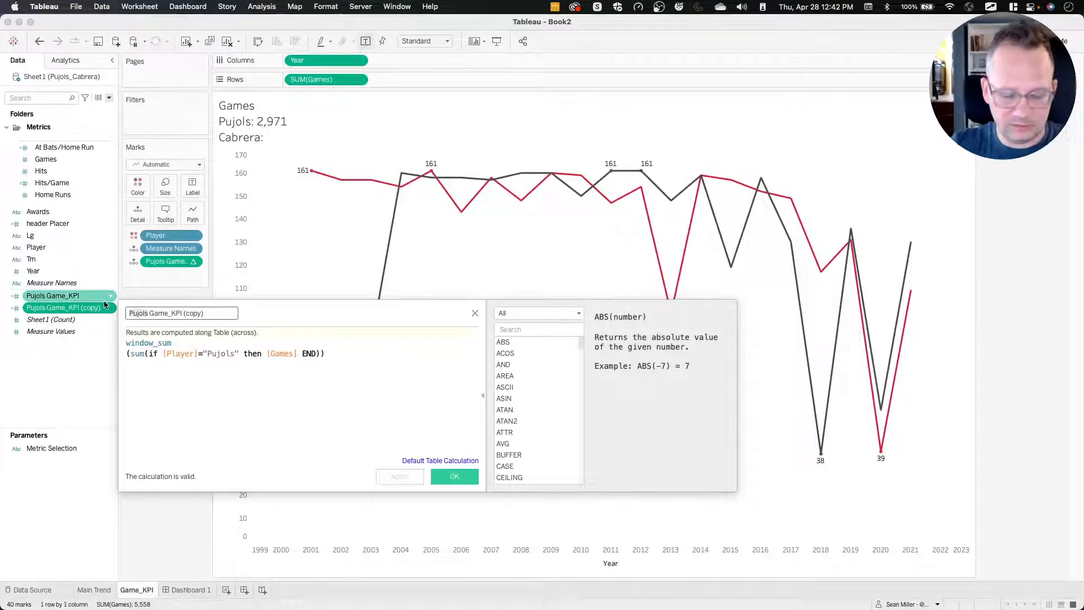
pyautogui.write('Gran')
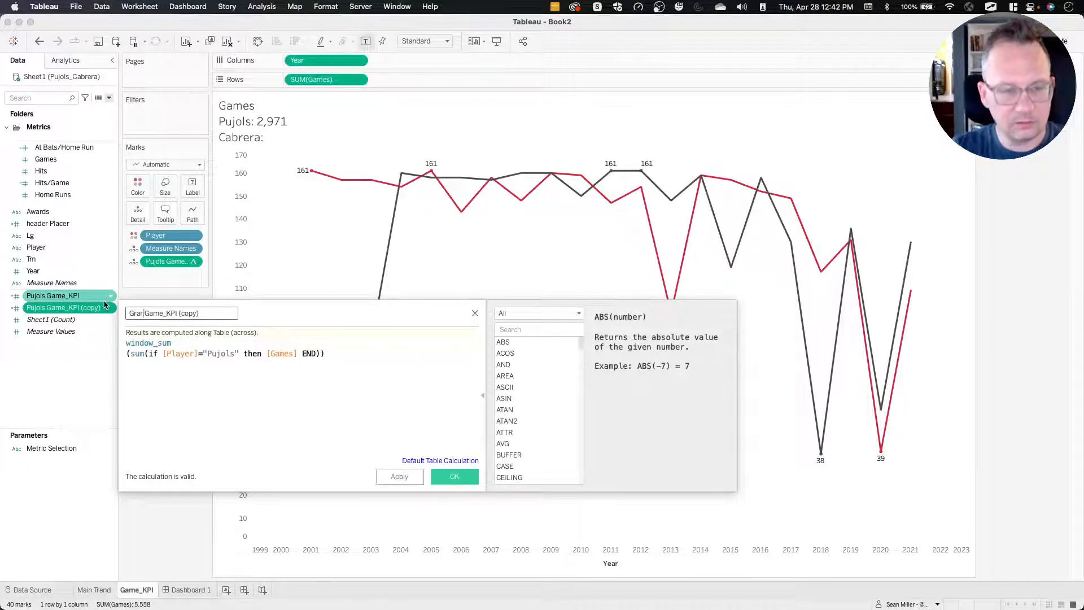
pyautogui.press('BackSpace')
pyautogui.press('BackSpace')
pyautogui.press('BackSpace')
pyautogui.write('Cab')
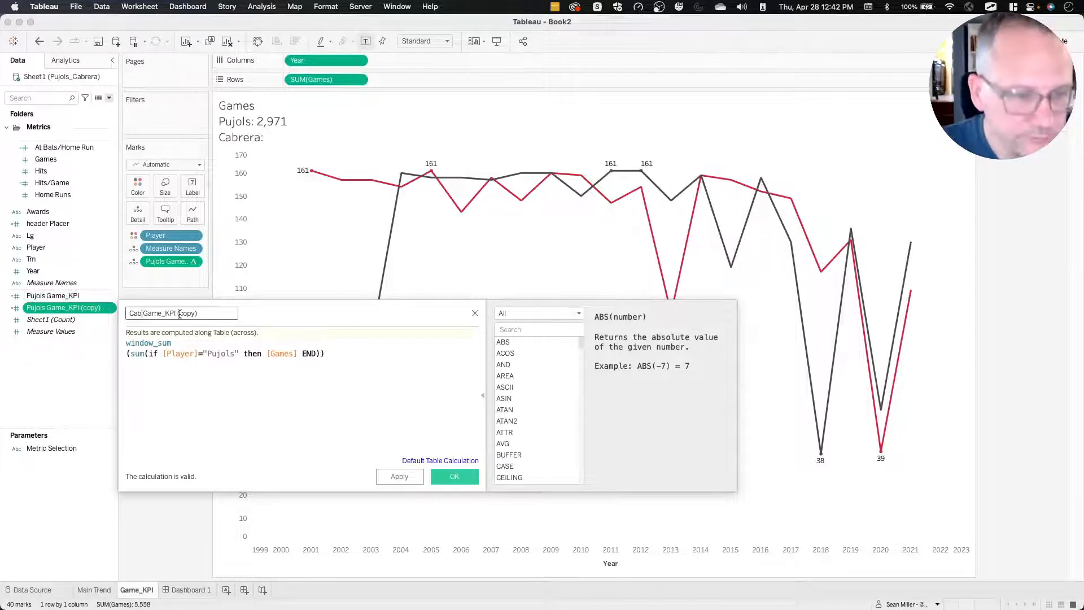
pyautogui.write('rere')
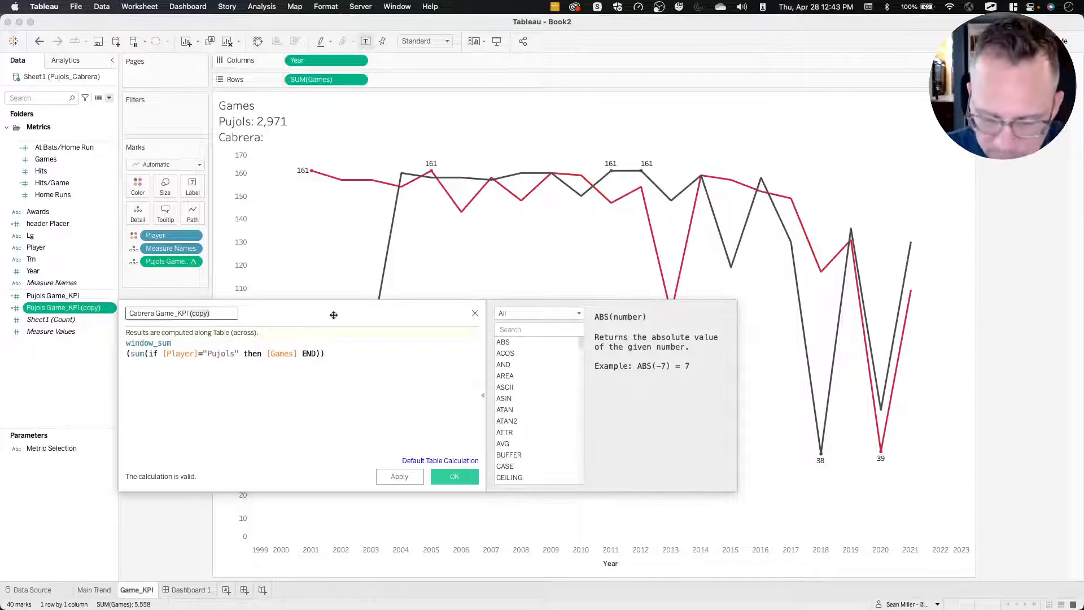
pyautogui.press('BackSpace')
pyautogui.press('BackSpace')
pyautogui.press('BackSpace')
pyautogui.press('BackSpace')
pyautogui.press('BackSpace')
pyautogui.press('BackSpace')
pyautogui.press('BackSpace')
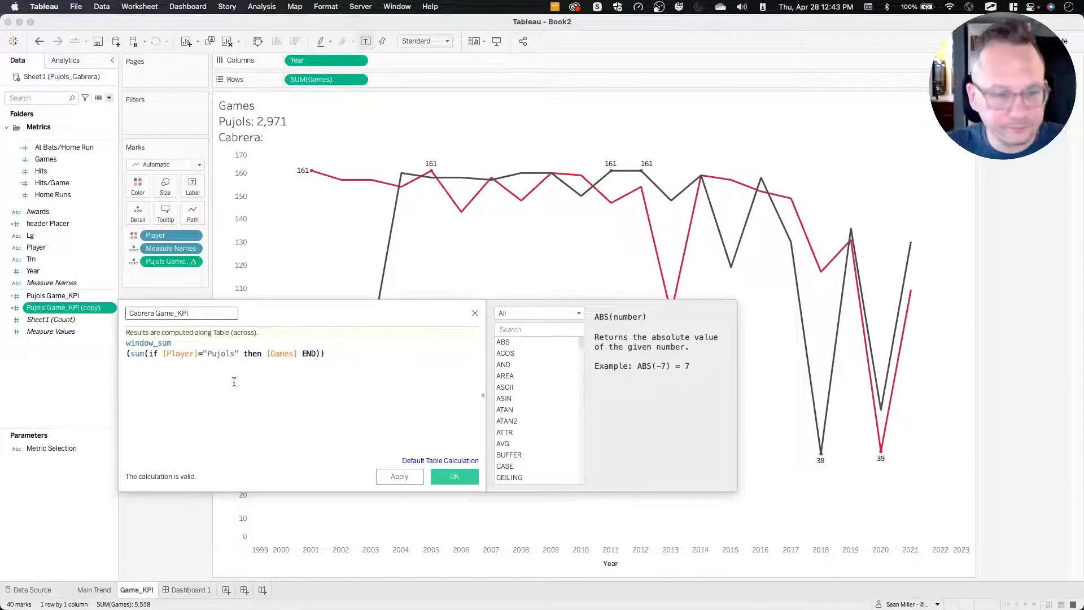
# Change the Cabrera Game_KPI condition to [Player]!="Pujols" and save the calculation.
pyautogui.doubleClick(223, 353)
pyautogui.click(199, 353)
pyautogui.write('!')
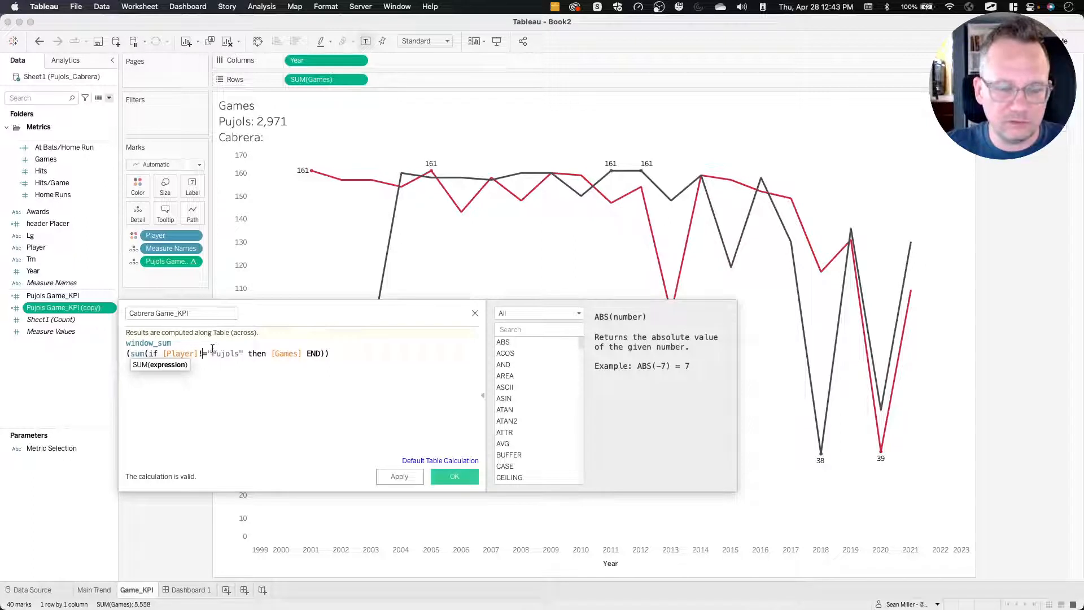
pyautogui.click(400, 477)
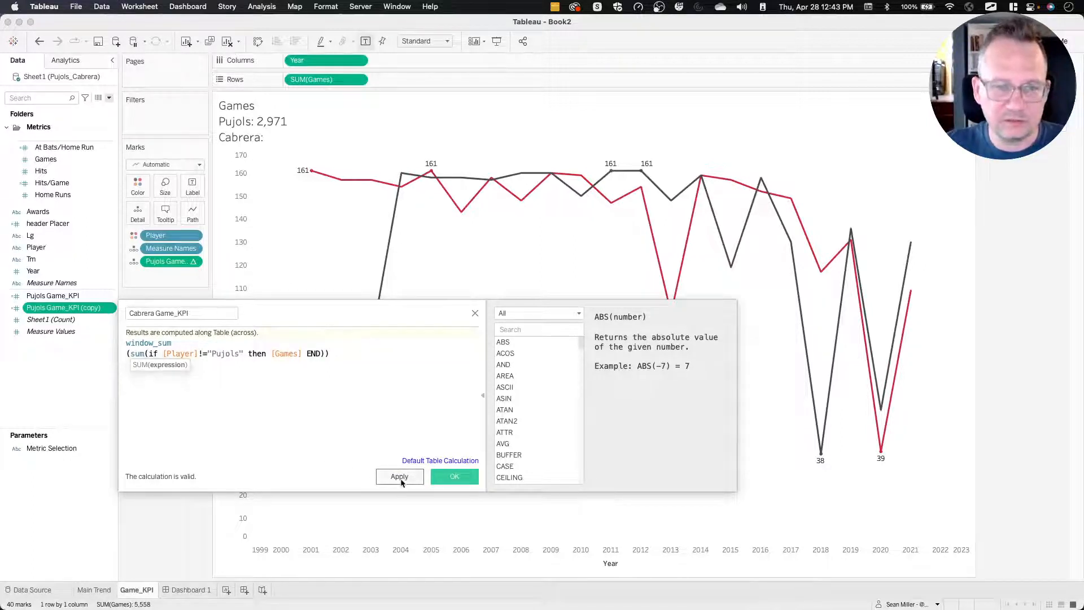
pyautogui.click(455, 477)
# Add Cabrera Game_KPI to Detail and insert its value after "Cabrera:" in the sheet title.
pyautogui.click(63, 296)
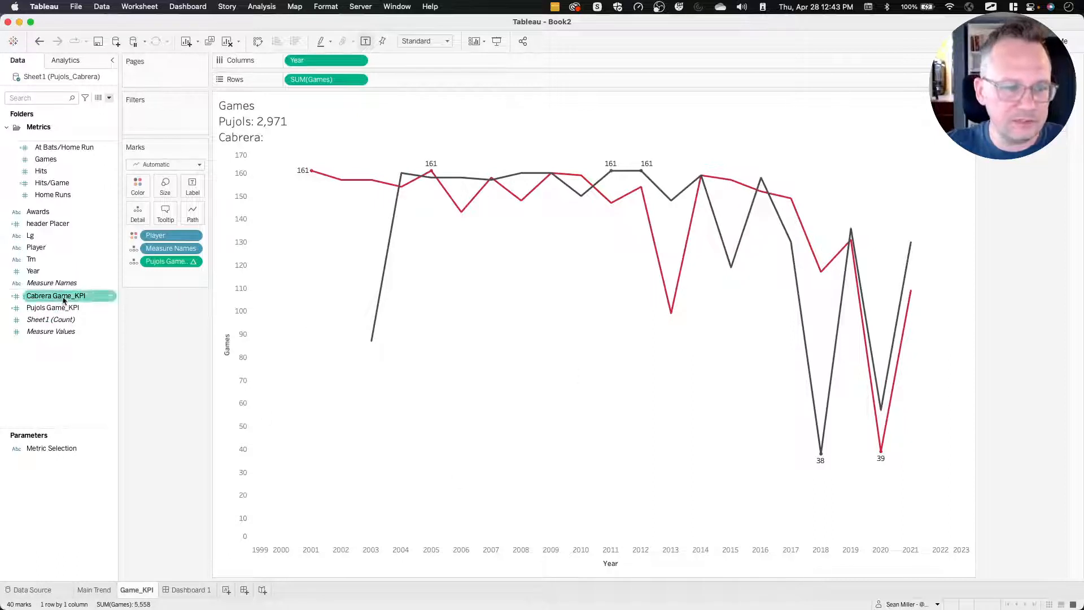
pyautogui.moveTo(63, 297); pyautogui.dragTo(138, 219)
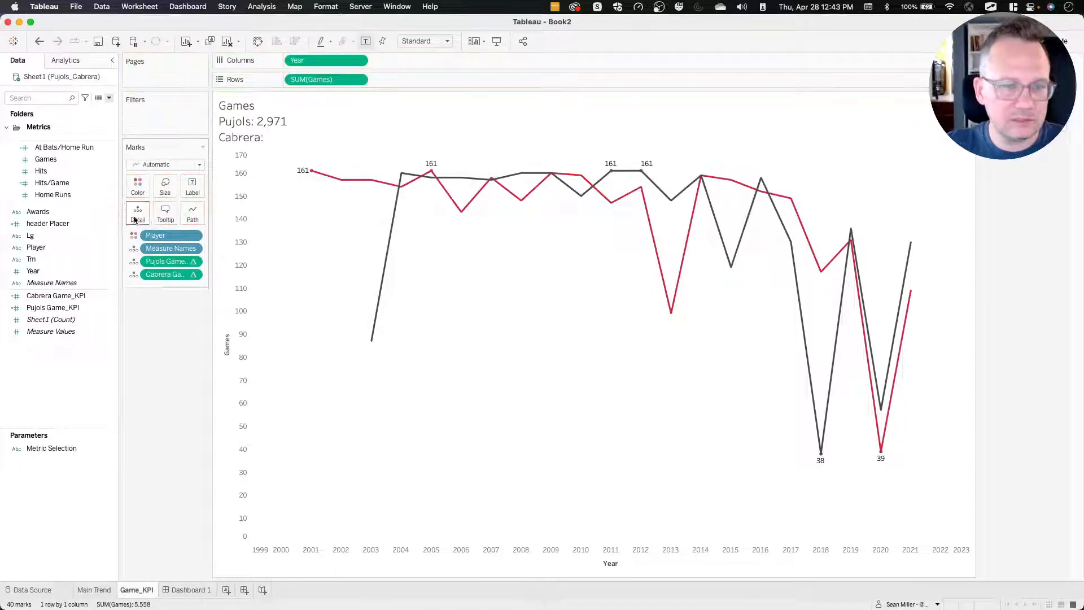
pyautogui.doubleClick(299, 111)
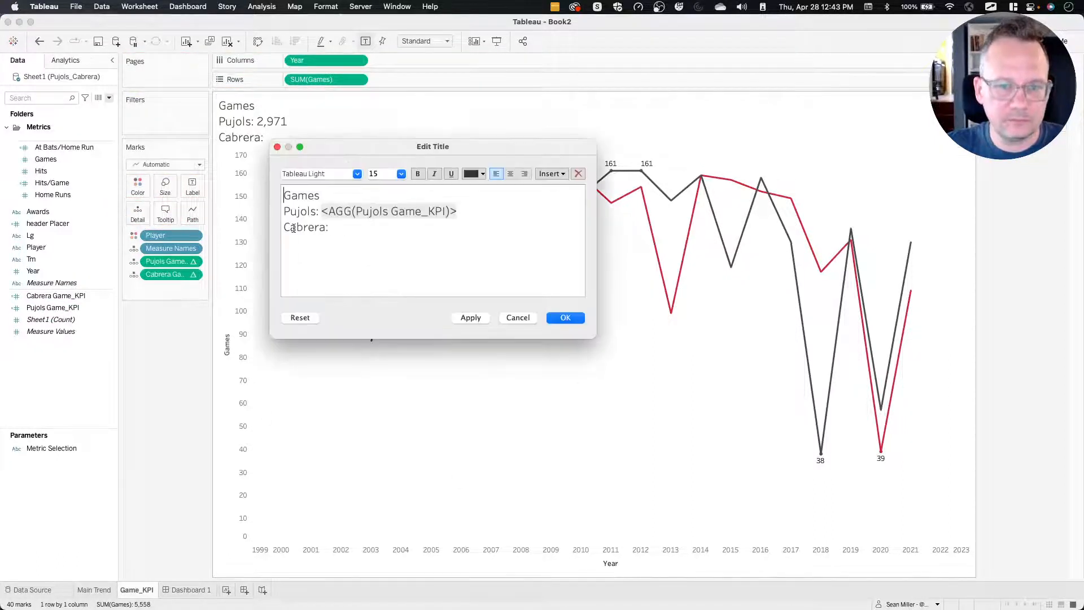
pyautogui.click(360, 226)
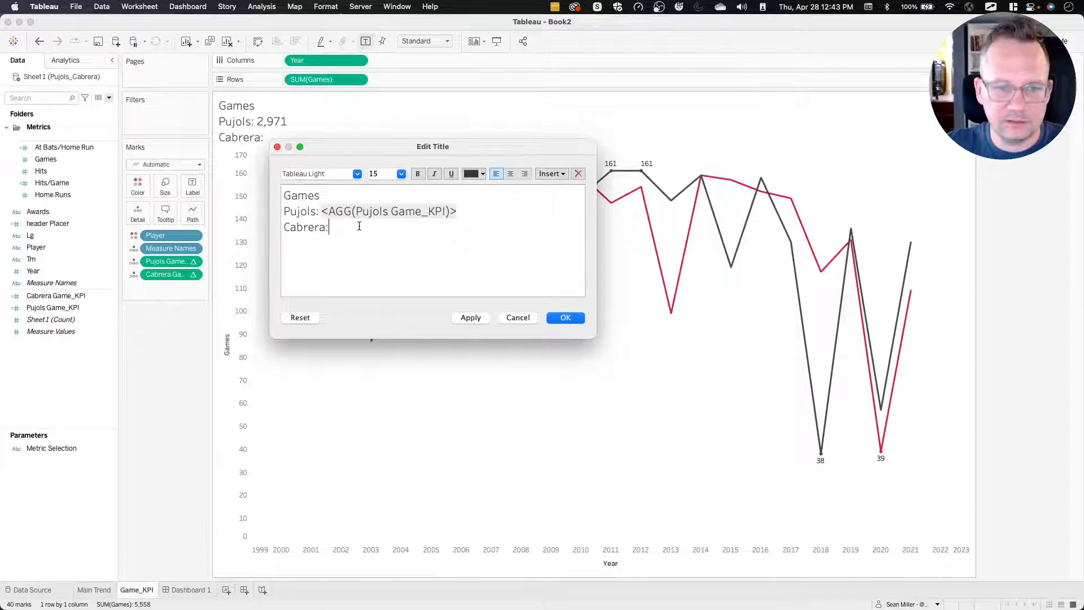
pyautogui.click(541, 174)
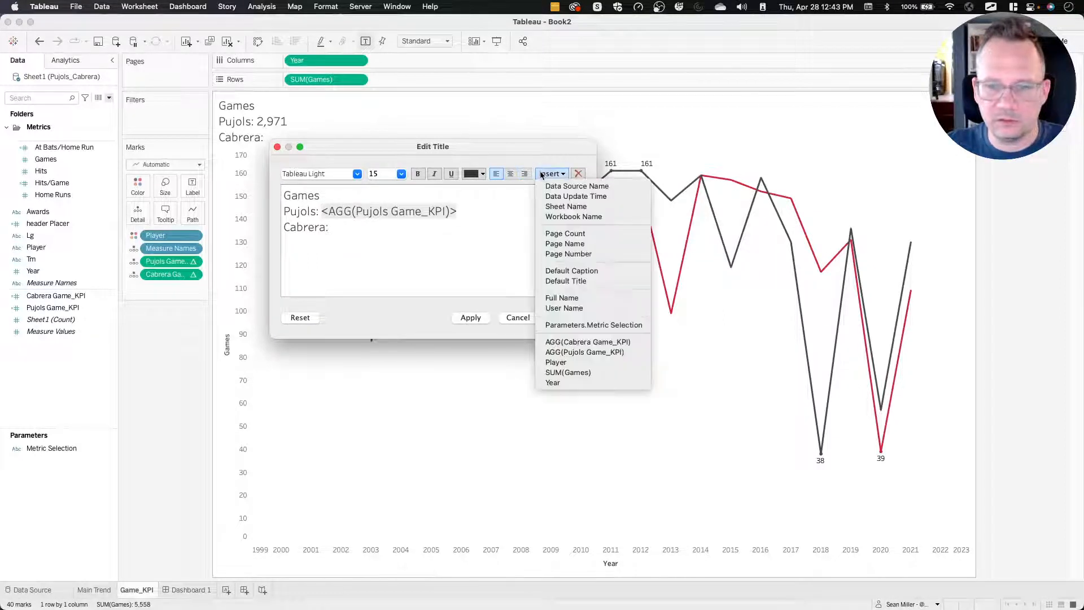
pyautogui.click(623, 343)
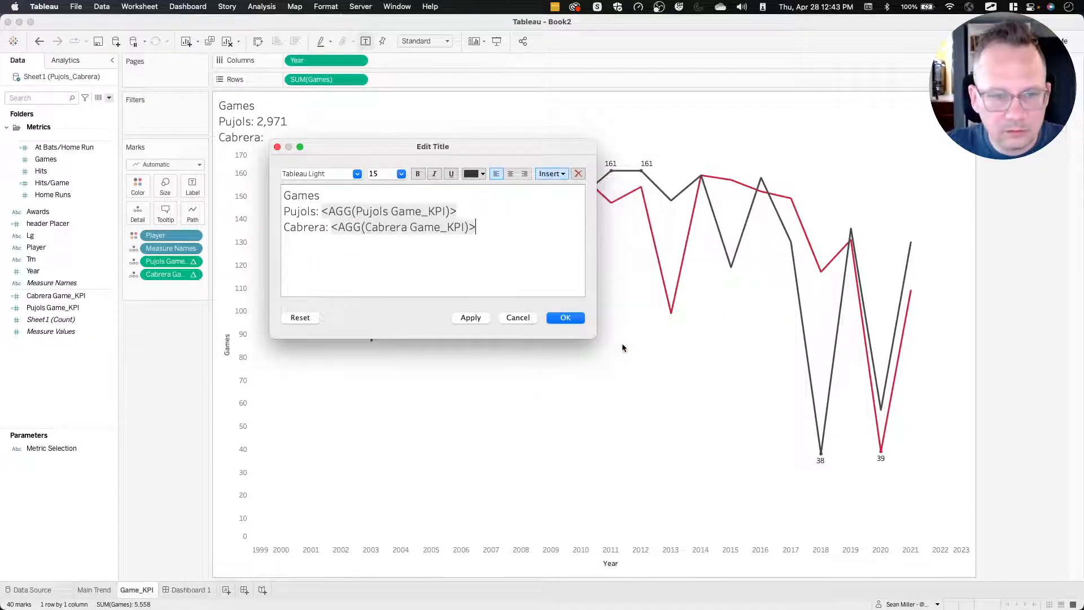
pyautogui.click(479, 320)
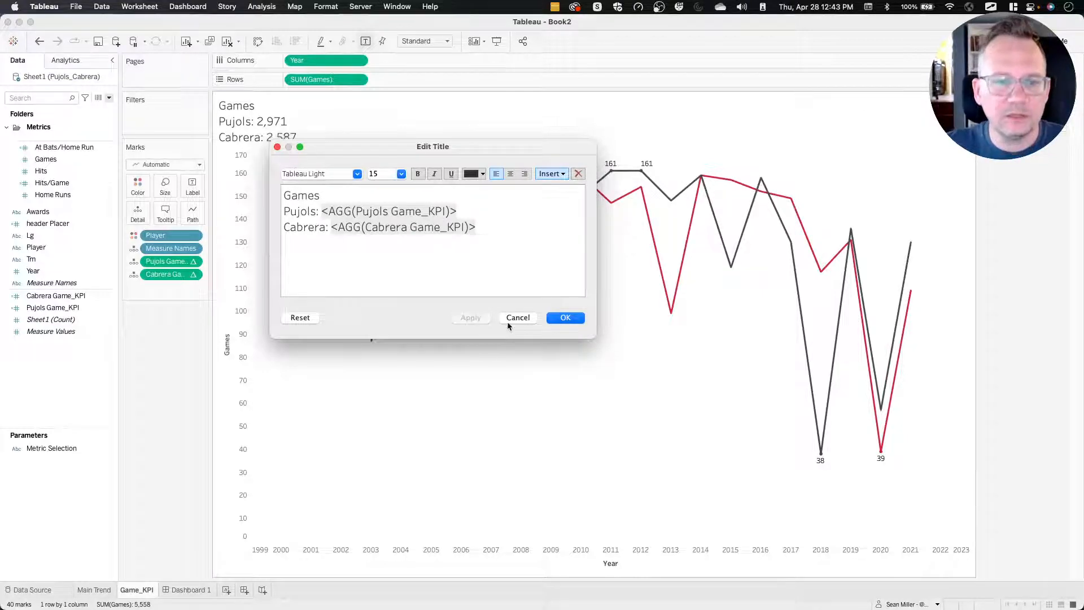
pyautogui.click(565, 318)
# Compare the Cabrera games total with the GAMES card of the reference dashboard in Firefox, then return to Tableau.
pyautogui.hotkey('ctrl', 'Left')
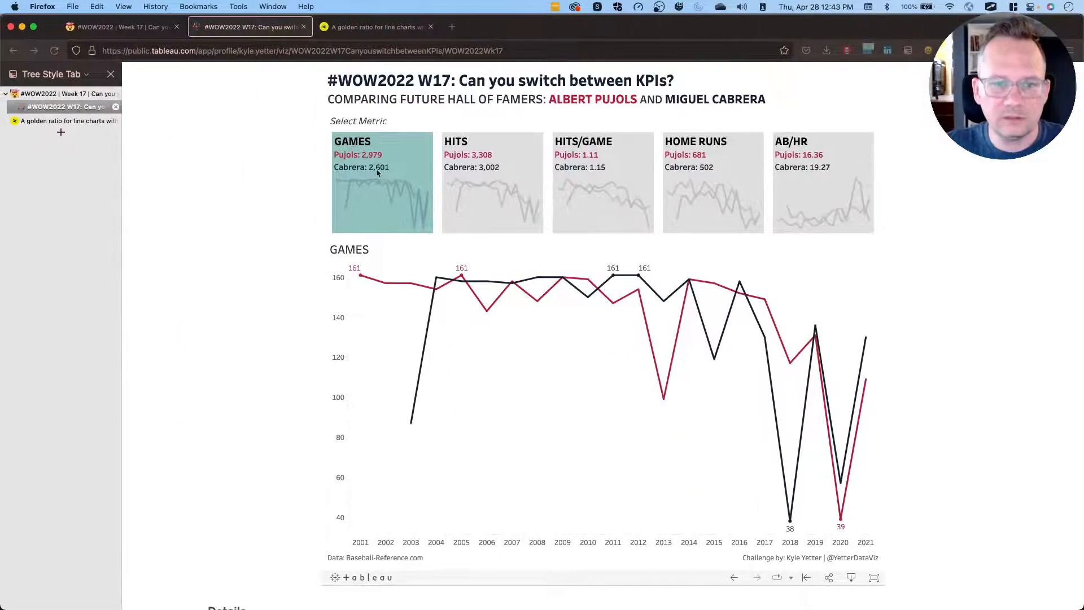
pyautogui.hotkey('ctrl', 'Right')
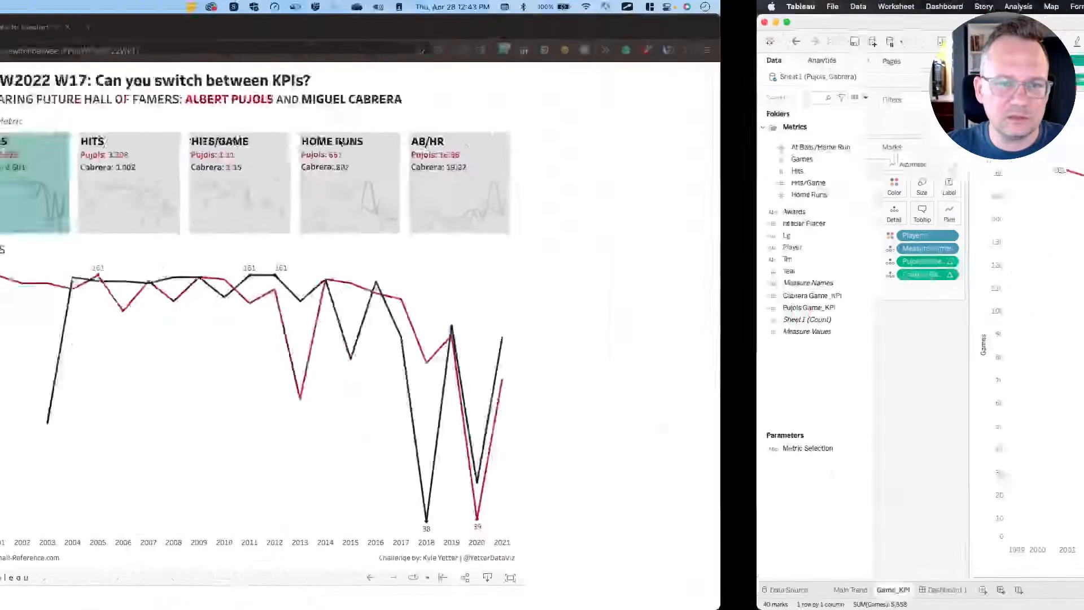
# Check the reference GAMES card in Firefox, then format Games in the Game_KPI sheet title as Tableau Semibold, size 18.
pyautogui.hotkey('ctrl', 'Left')
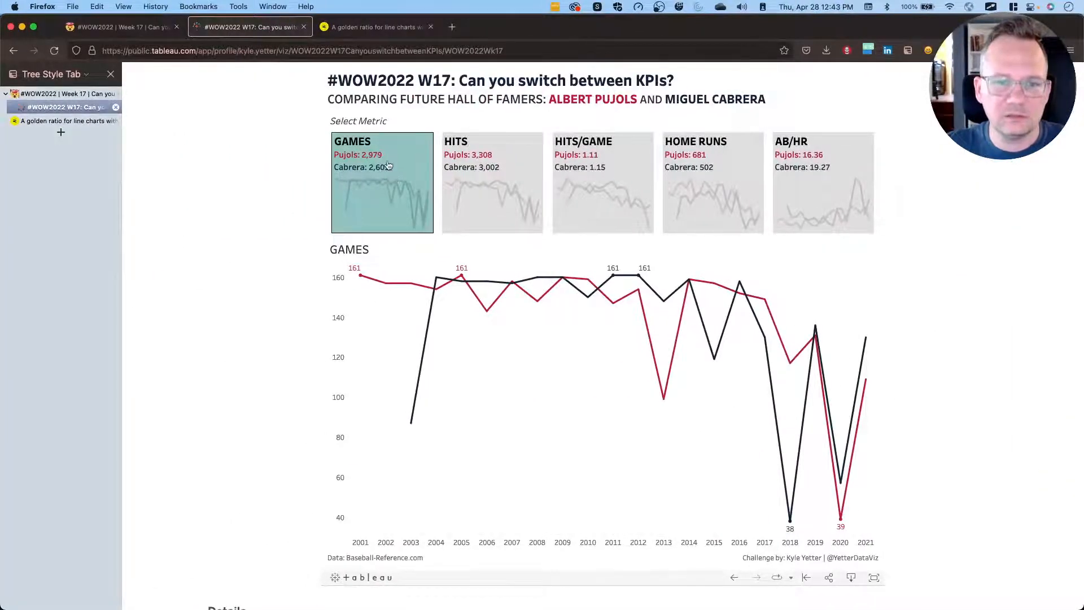
pyautogui.hotkey('ctrl', 'Right')
pyautogui.doubleClick(288, 134)
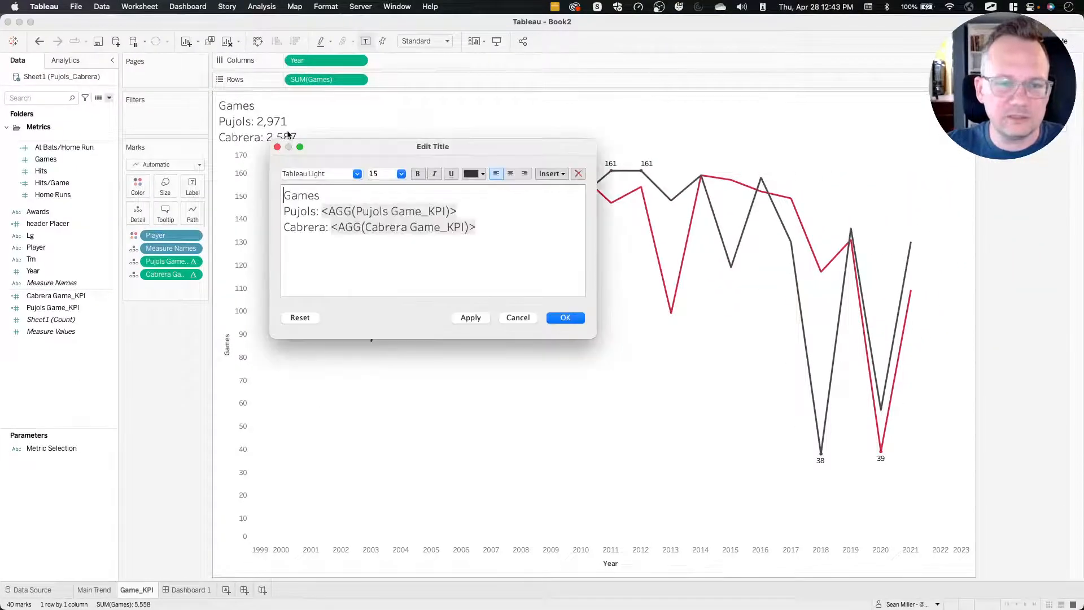
pyautogui.doubleClick(333, 196)
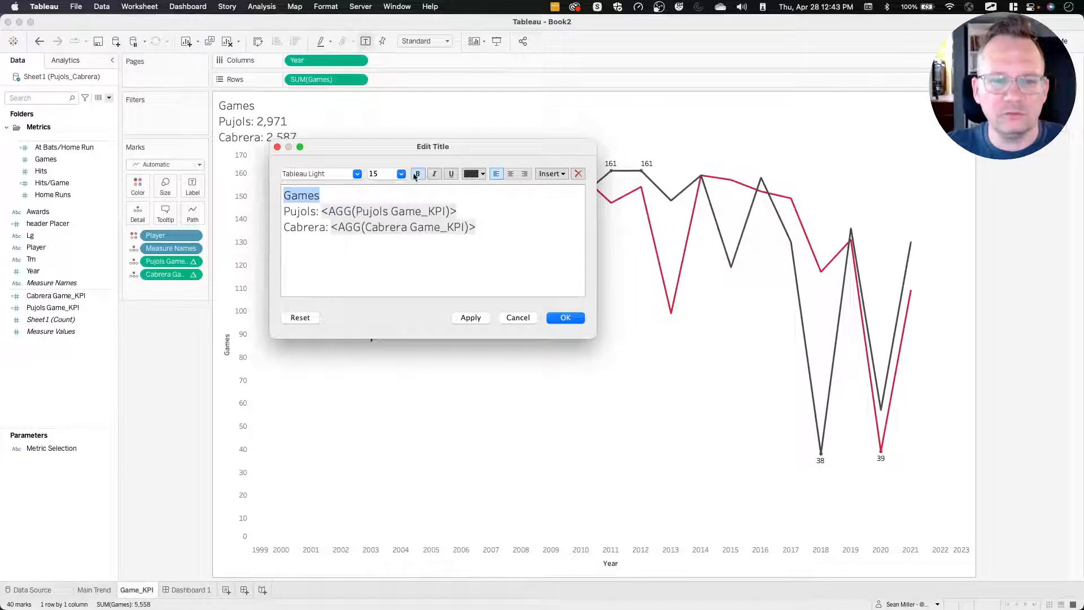
pyautogui.click(355, 175)
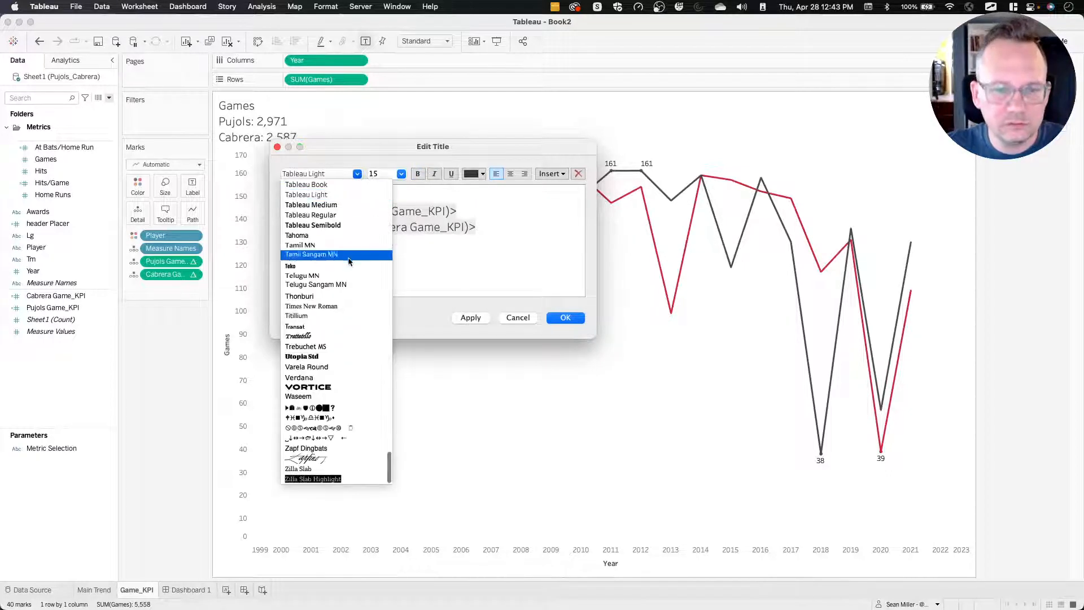
pyautogui.click(338, 227)
pyautogui.click(401, 173)
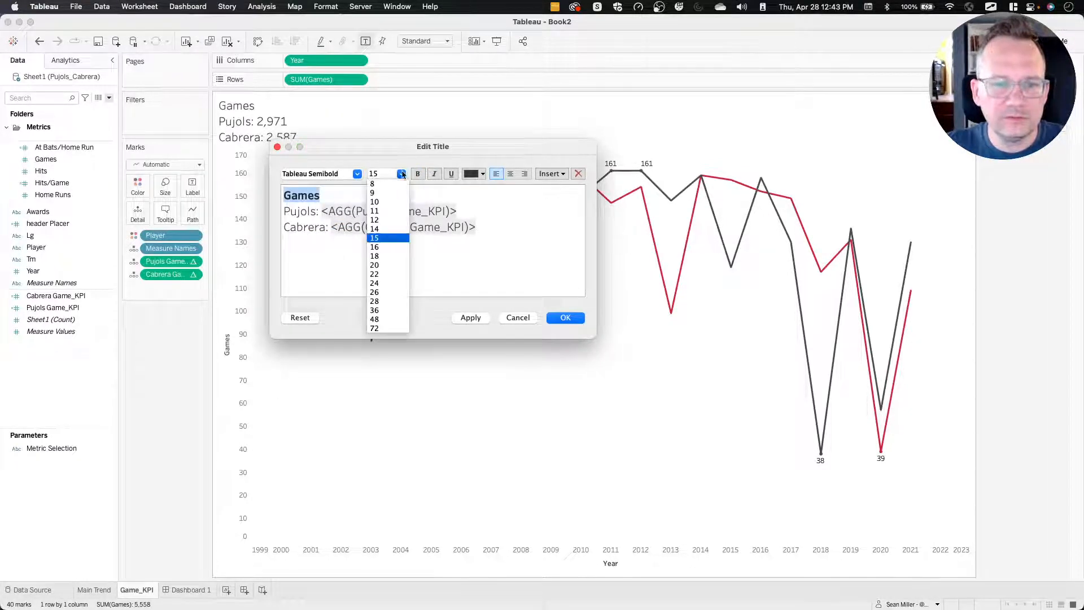
pyautogui.click(383, 257)
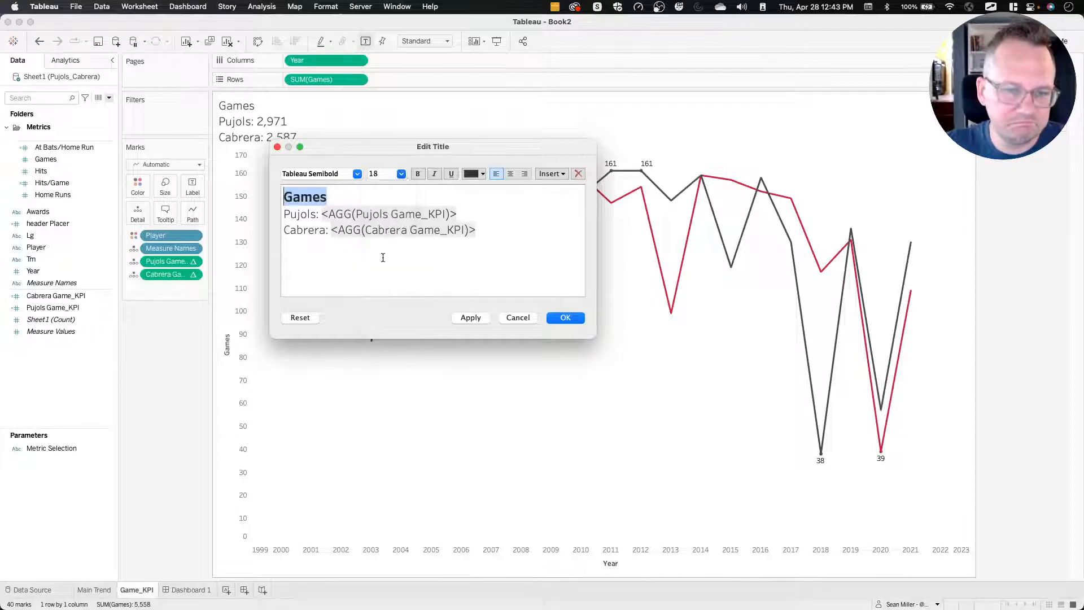
# Format the Pujols line of the sheet title in Tableau Medium with the red color D3293D.
pyautogui.click(284, 214)
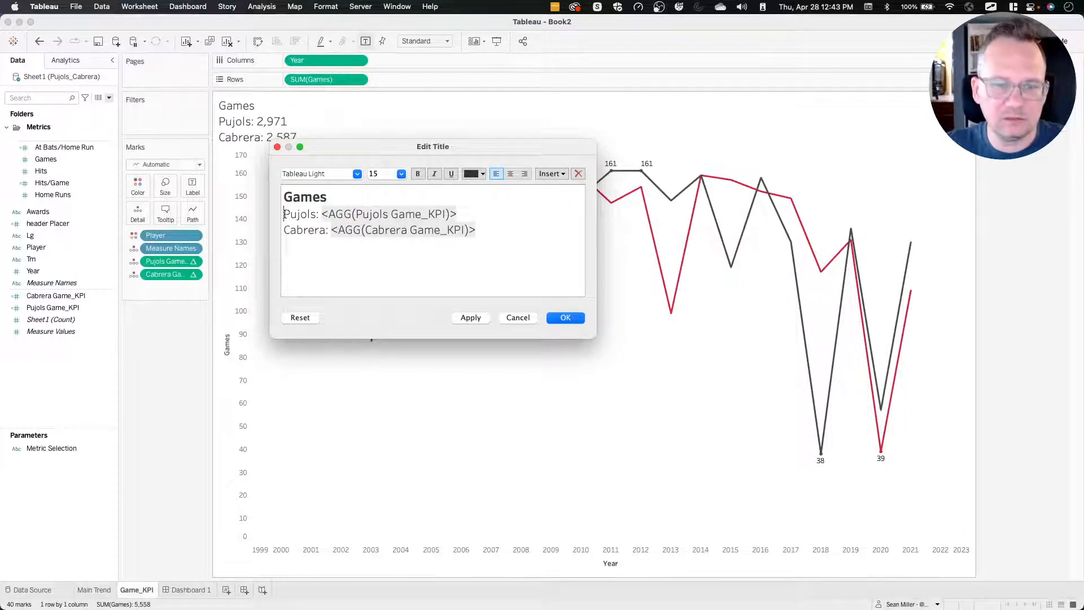
pyautogui.moveTo(284, 214); pyautogui.dragTo(459, 213)
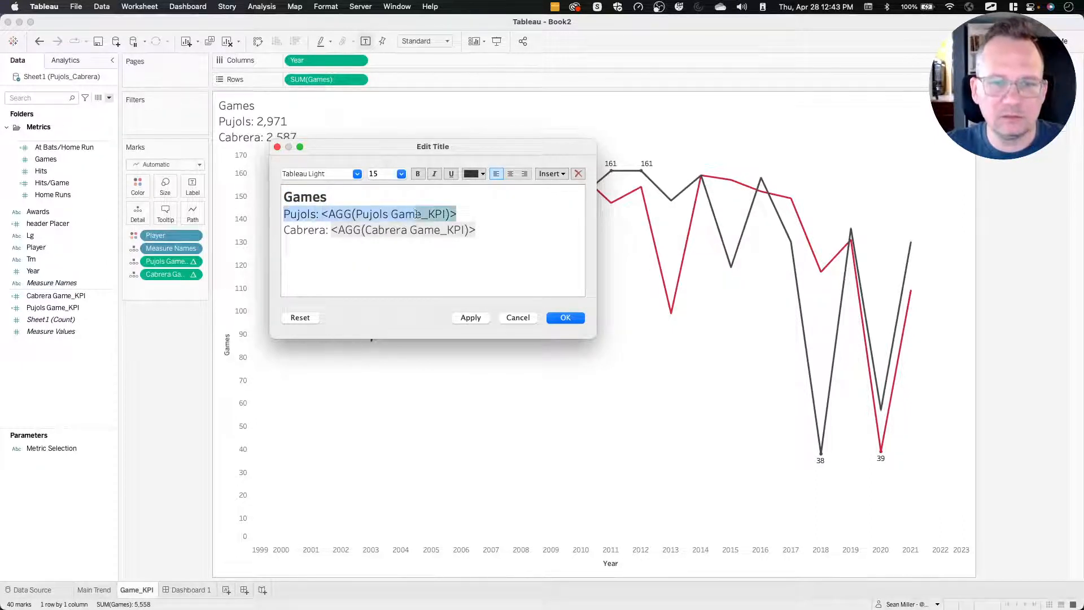
pyautogui.click(357, 173)
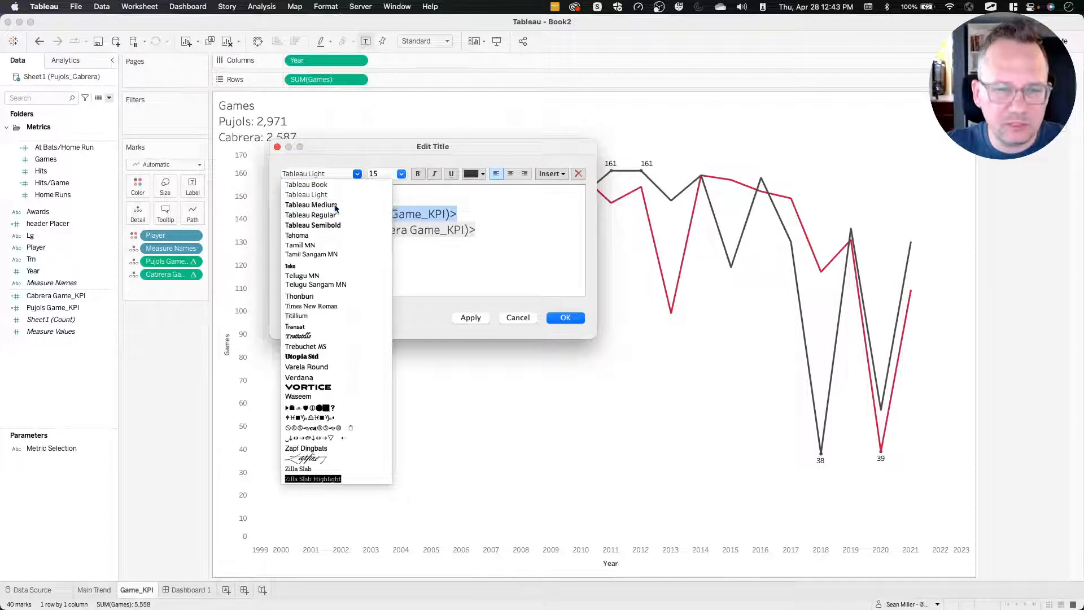
pyautogui.click(333, 205)
pyautogui.click(474, 175)
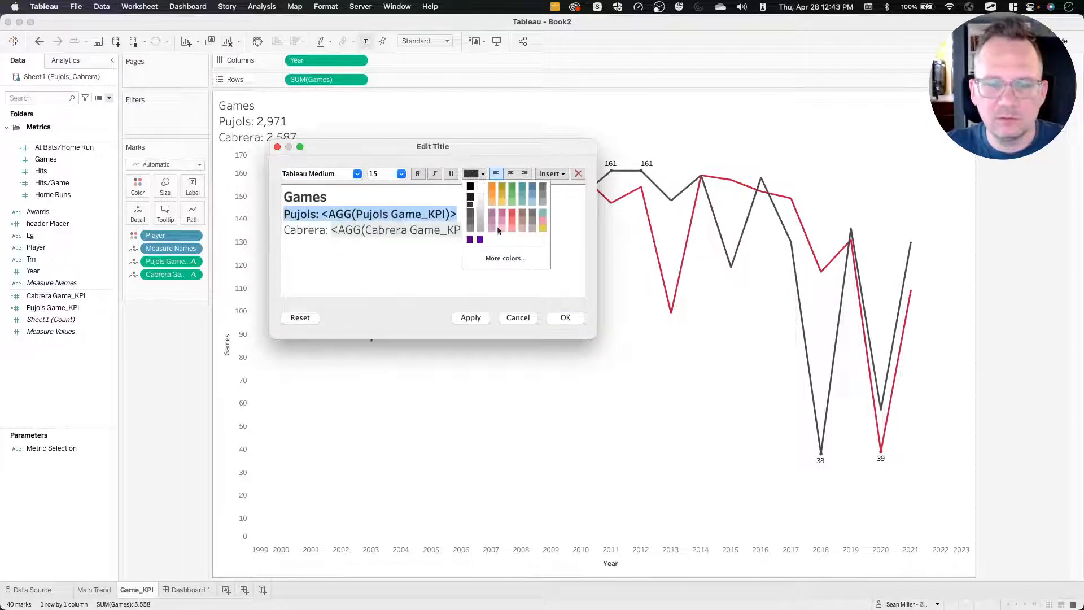
pyautogui.click(506, 260)
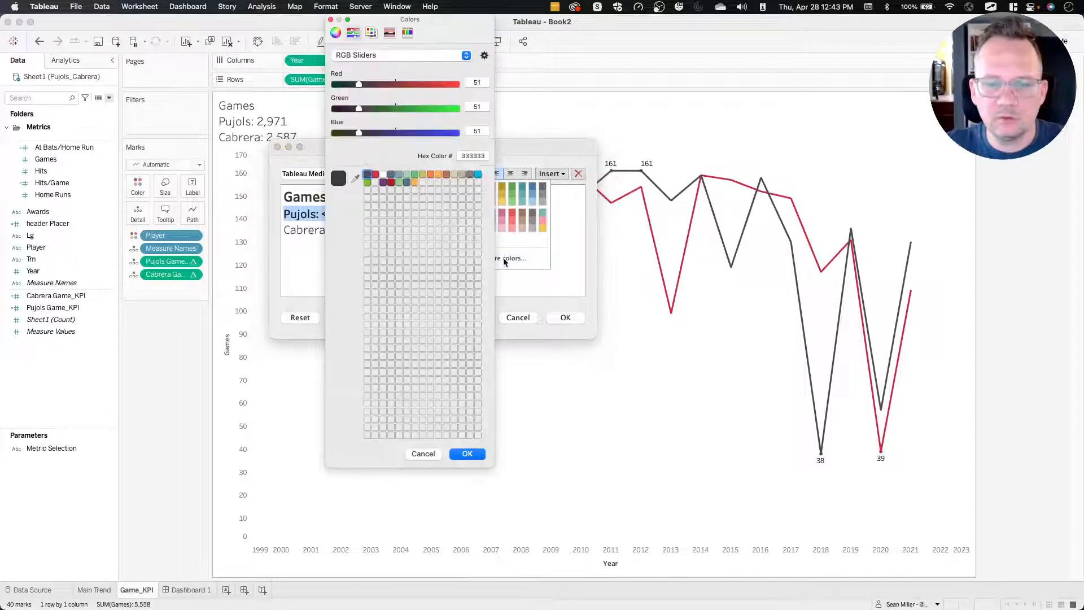
pyautogui.click(376, 175)
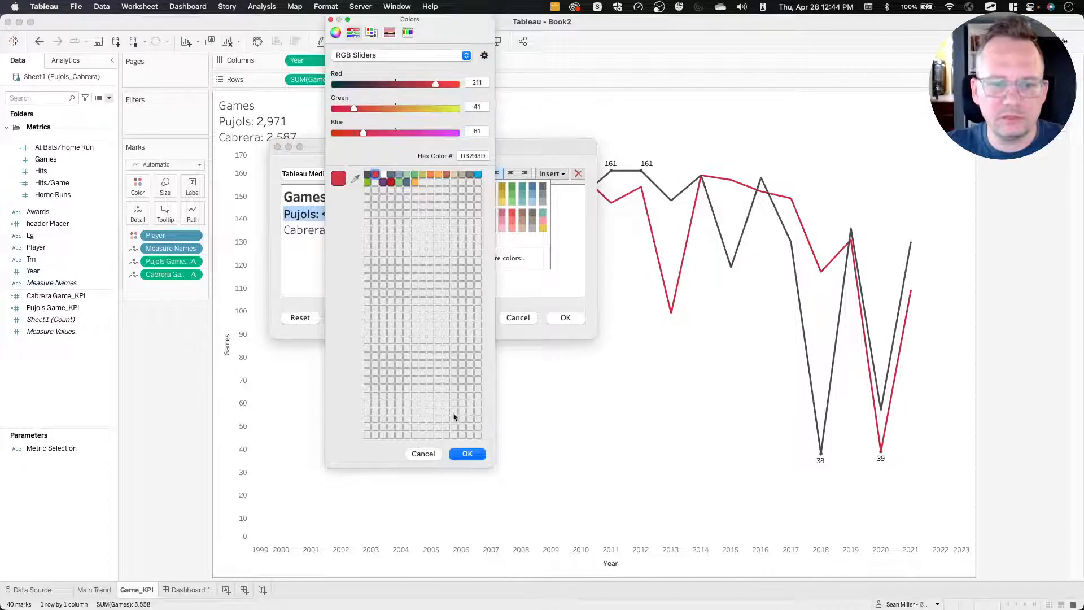
pyautogui.click(466, 453)
# Format the Cabrera line in Tableau Medium with the dark grey 4A4A4A and accept the edited sheet title.
pyautogui.click(478, 226)
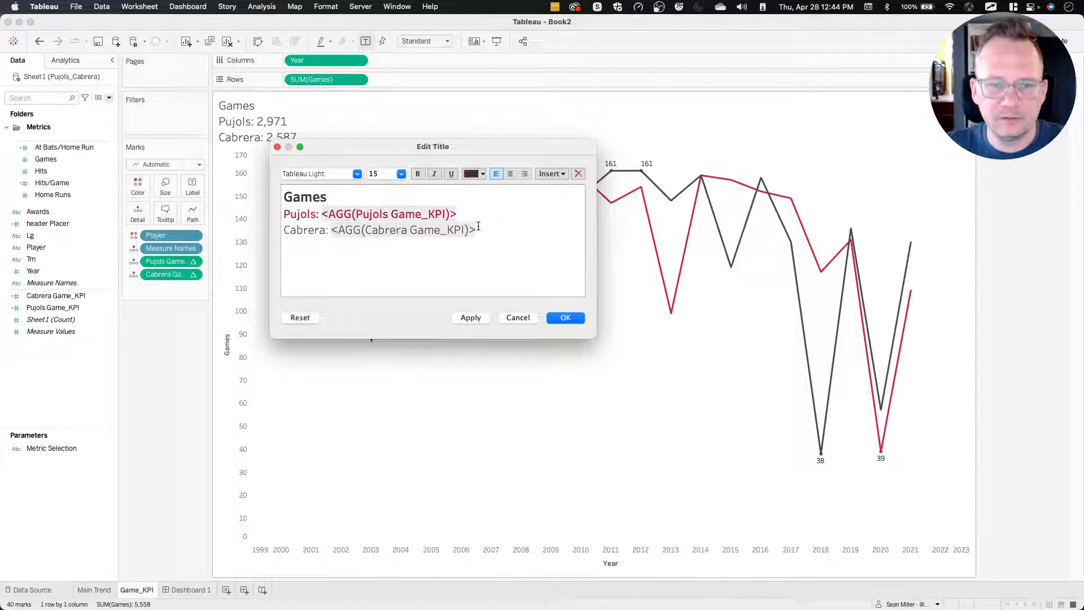
pyautogui.moveTo(490, 227); pyautogui.dragTo(285, 228)
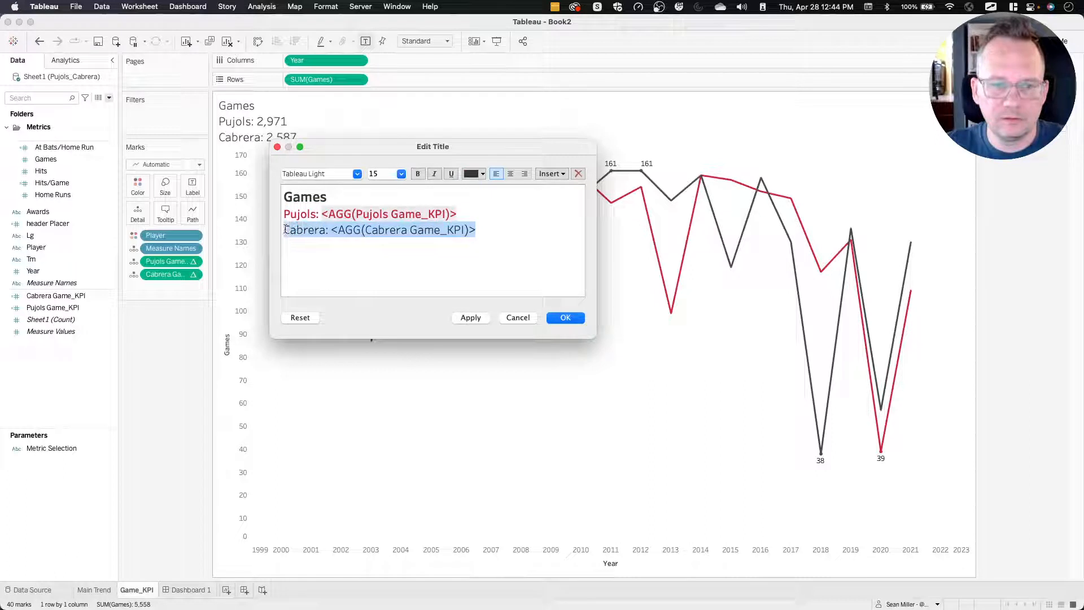
pyautogui.click(357, 174)
pyautogui.click(346, 207)
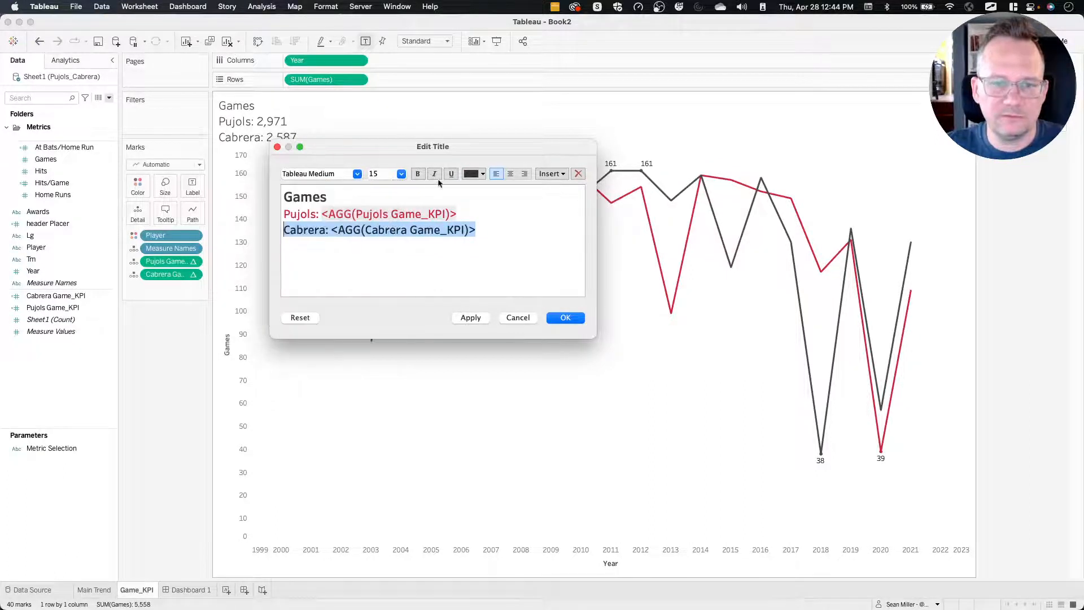
pyautogui.click(473, 174)
pyautogui.click(482, 258)
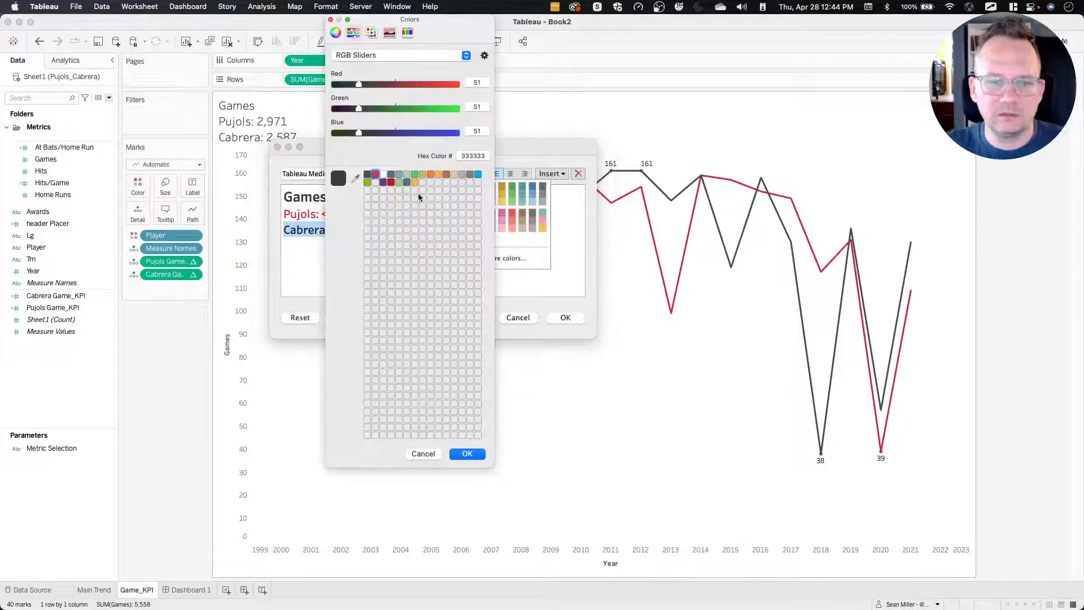
pyautogui.click(367, 174)
pyautogui.click(464, 454)
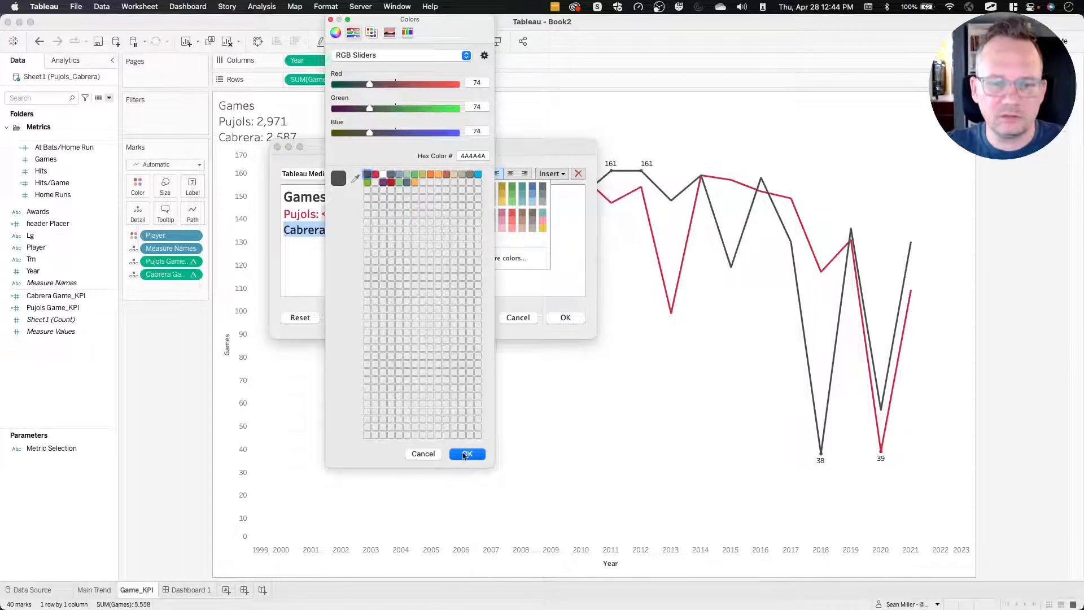
pyautogui.click(565, 317)
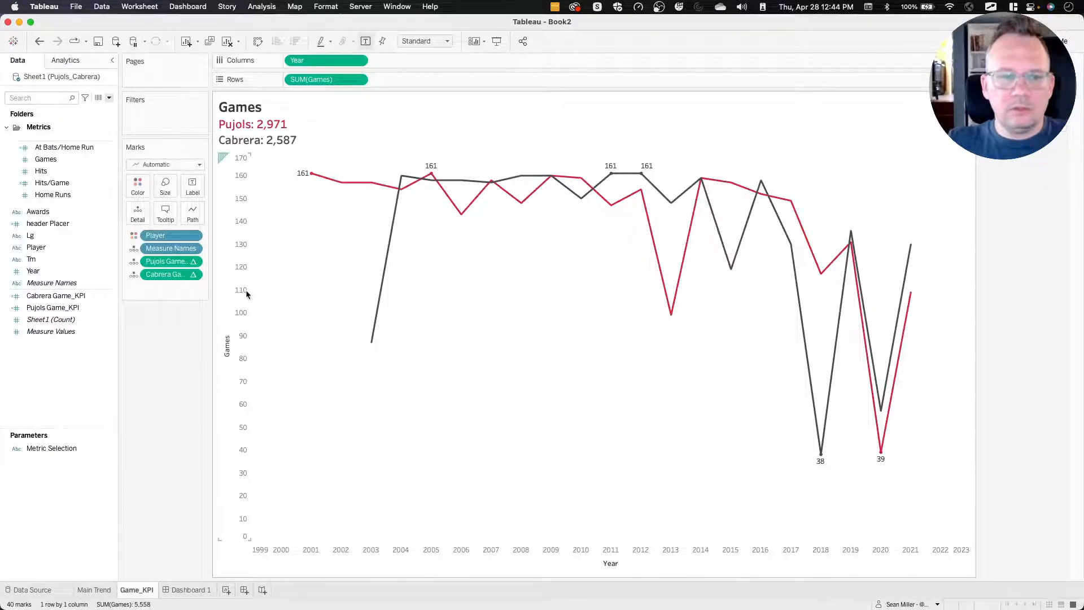
# Hide the axis headers of both Year and SUM(Games) on the Game_KPI sheet.
pyautogui.click(359, 61)
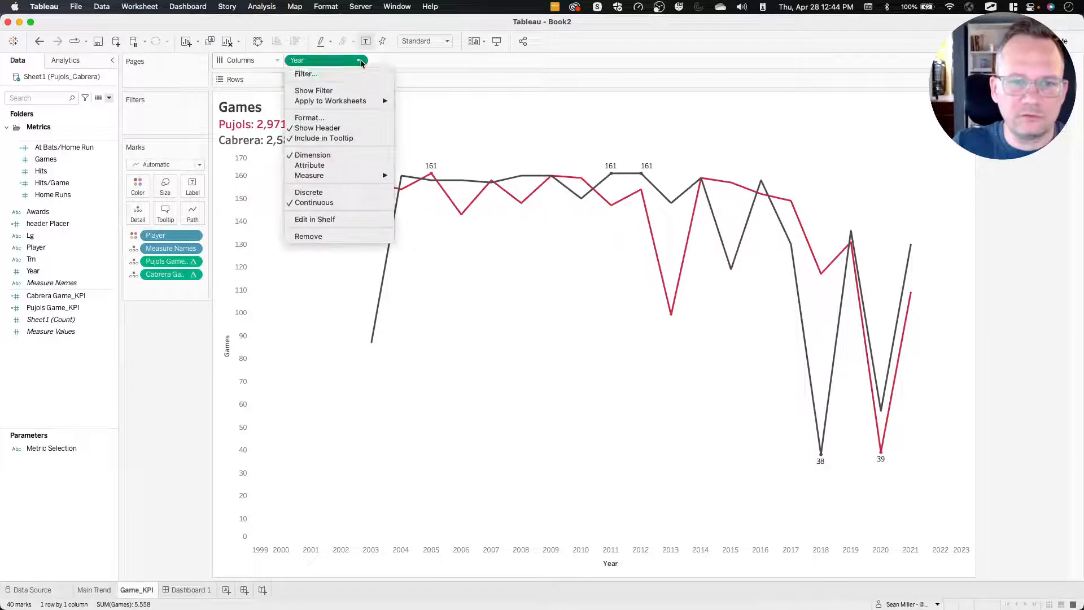
pyautogui.click(346, 128)
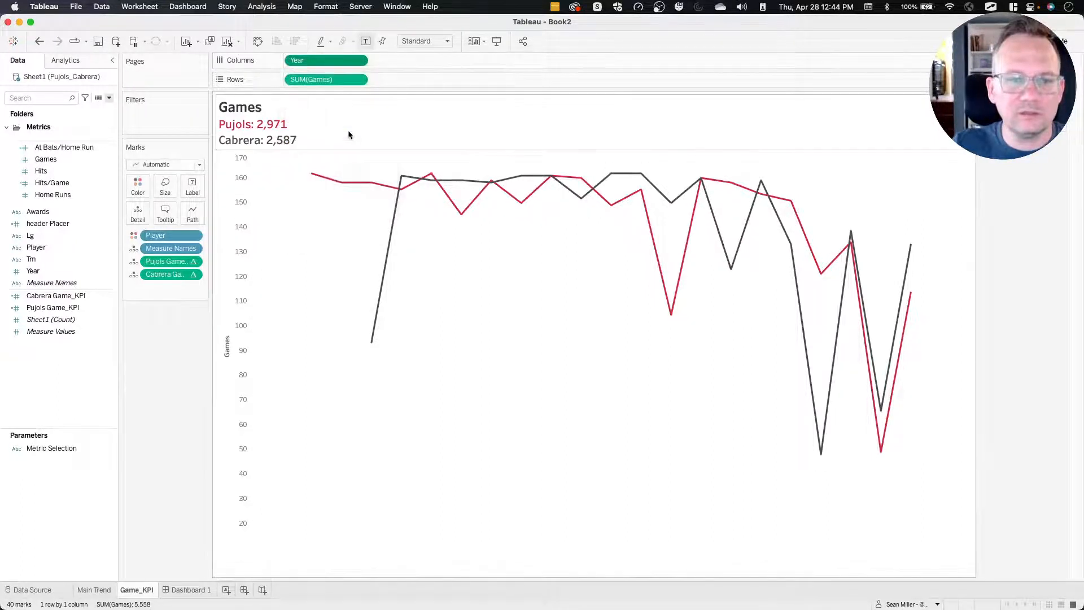
pyautogui.click(358, 80)
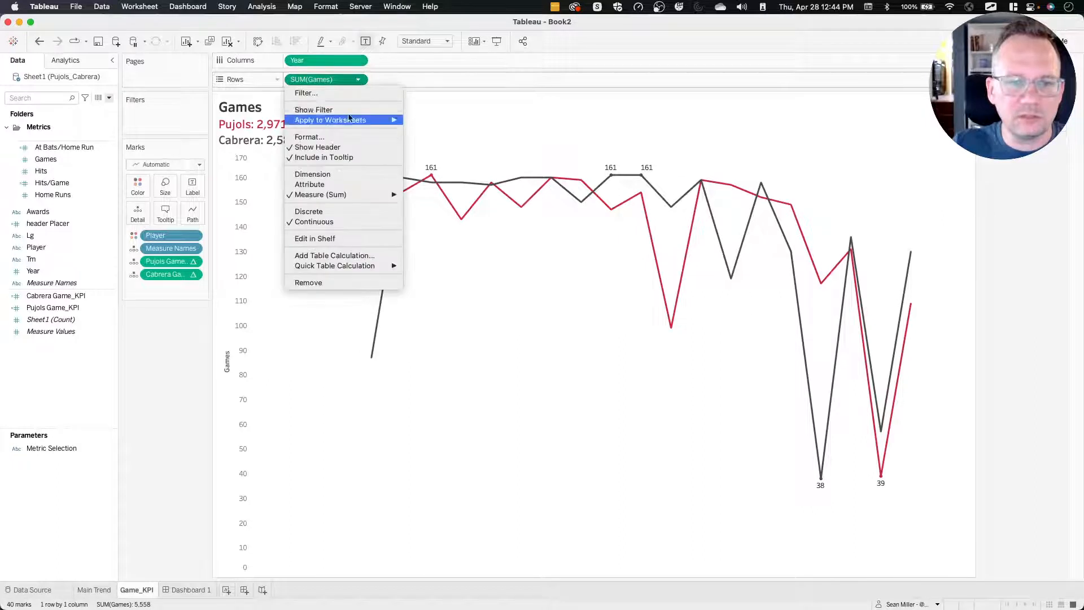
pyautogui.click(344, 145)
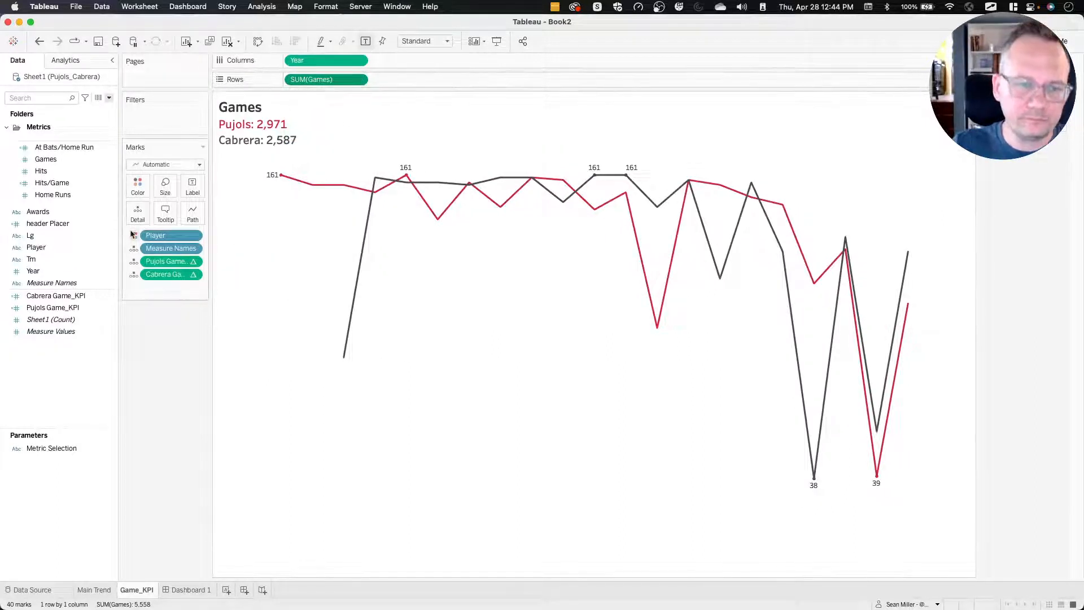
# Turn off tooltips for the marks on the Game_KPI sheet.
pyautogui.click(166, 212)
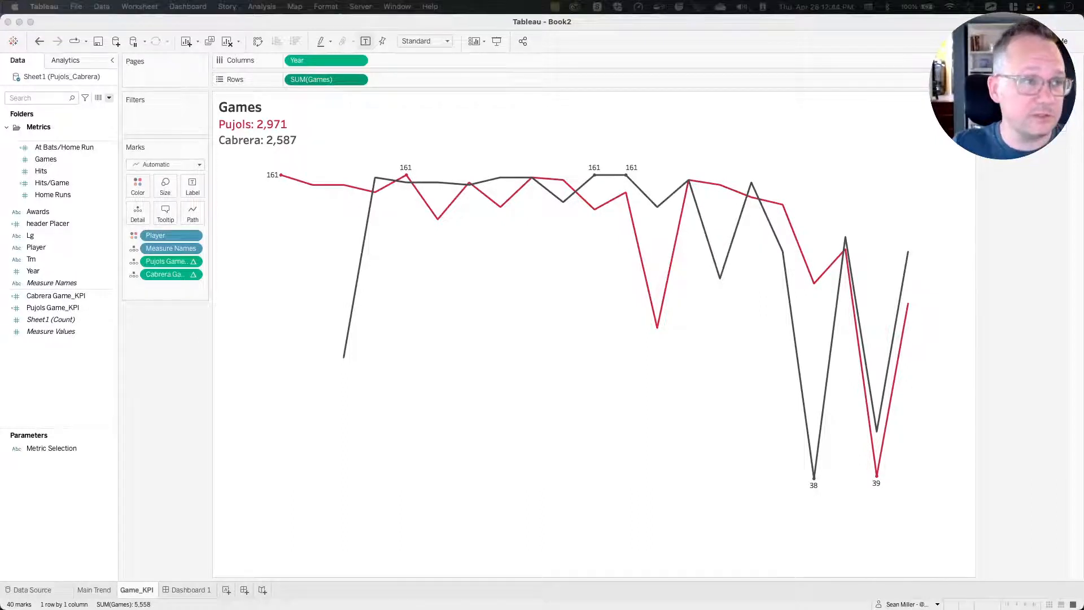
pyautogui.click(416, 321)
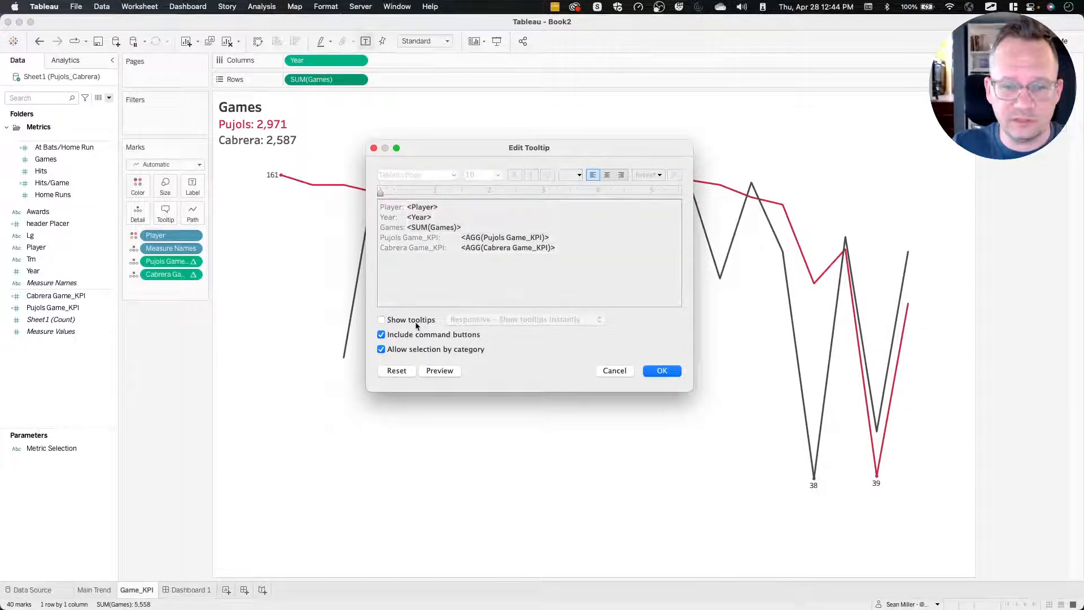
pyautogui.click(645, 374)
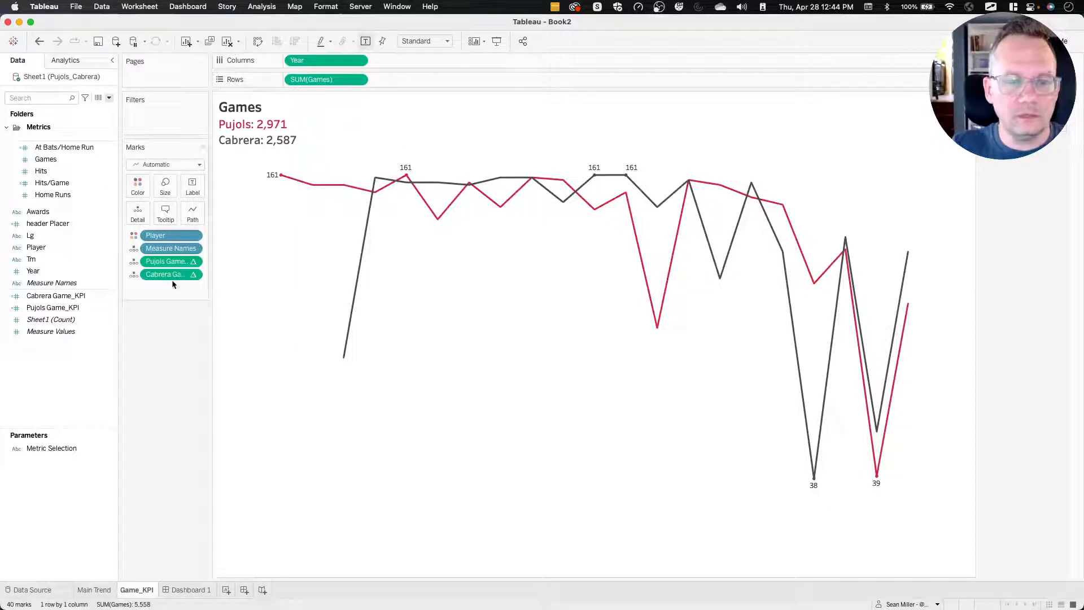
# Open Dashboard 1, select the Game_KPI sheet and expand the layout hierarchy to the contents of the Vertical container.
pyautogui.click(95, 593)
pyautogui.click(137, 591)
pyautogui.click(172, 594)
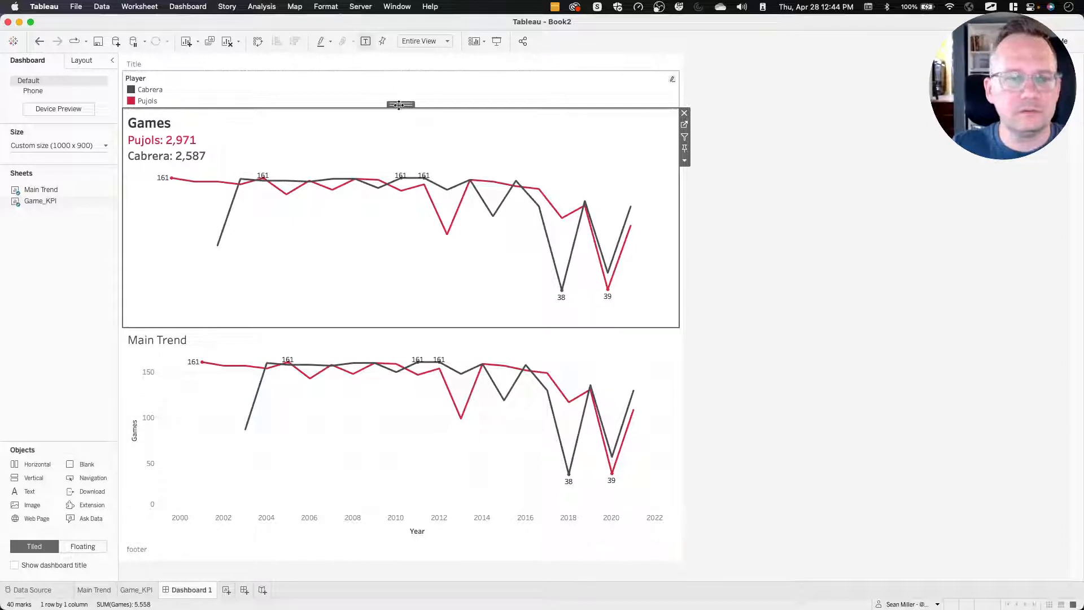
pyautogui.doubleClick(398, 105)
pyautogui.click(551, 128)
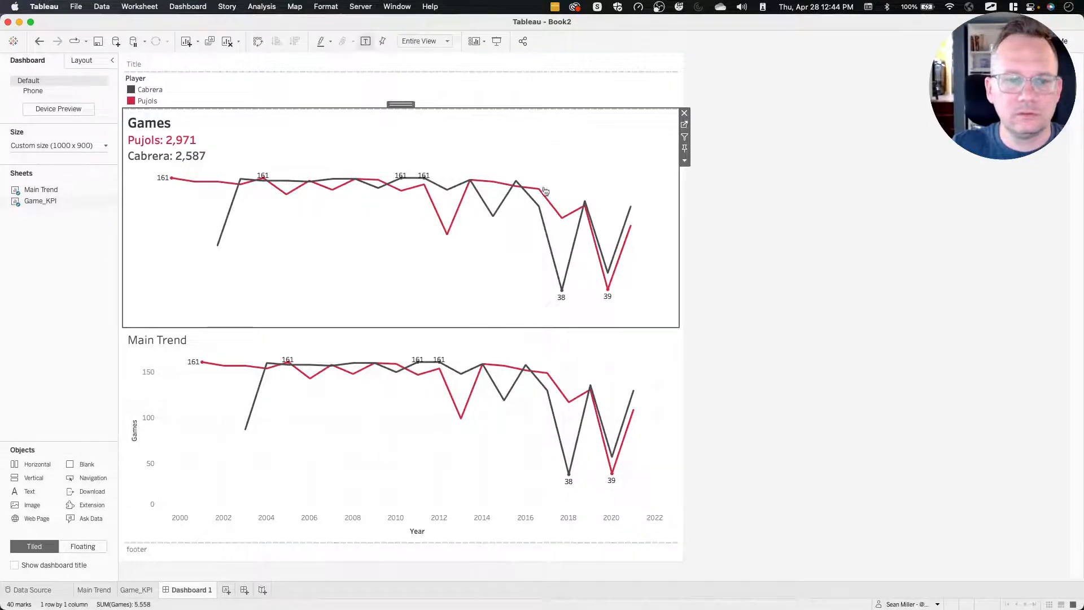
pyautogui.click(82, 60)
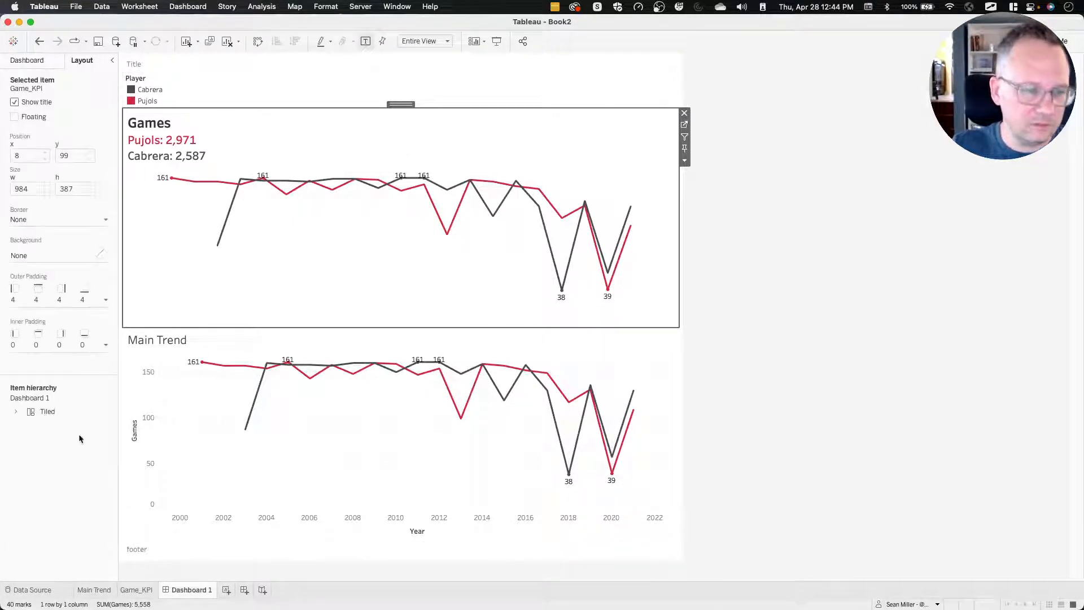
pyautogui.click(15, 412)
pyautogui.click(27, 425)
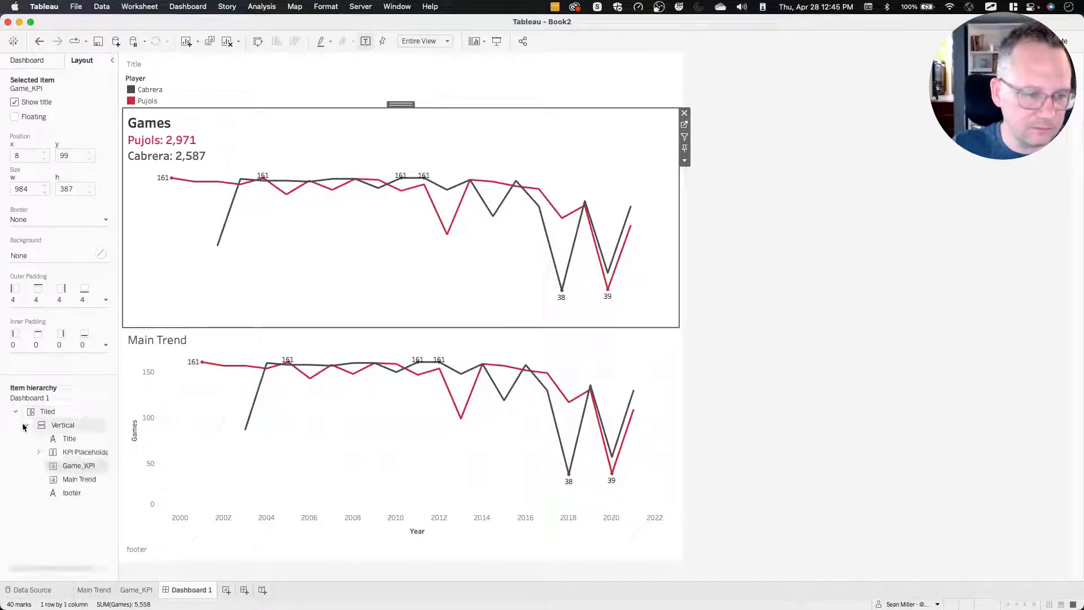
# Locate the KPI Placeholder container in the hierarchy and move the Game_KPI sheet into it on the dashboard.
pyautogui.click(78, 453)
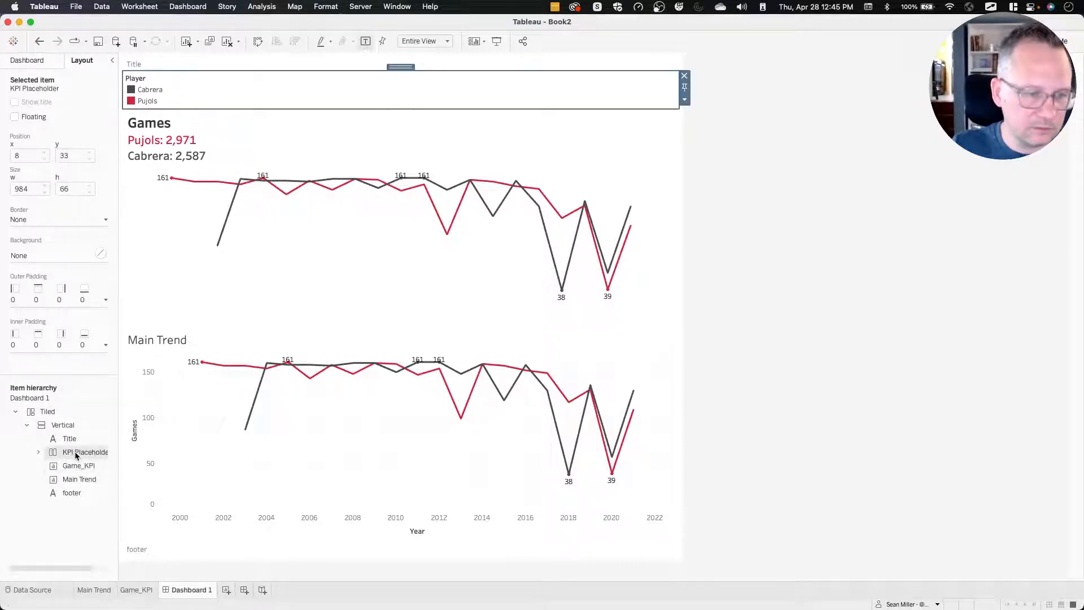
pyautogui.click(70, 481)
pyautogui.hscroll(-2, 69, 473)
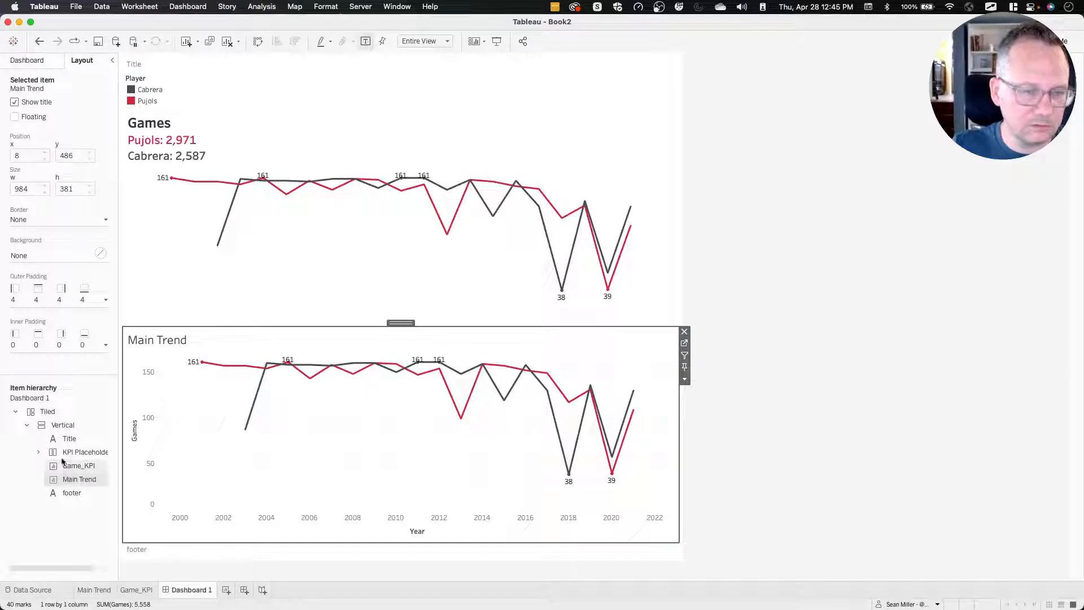
pyautogui.click(38, 452)
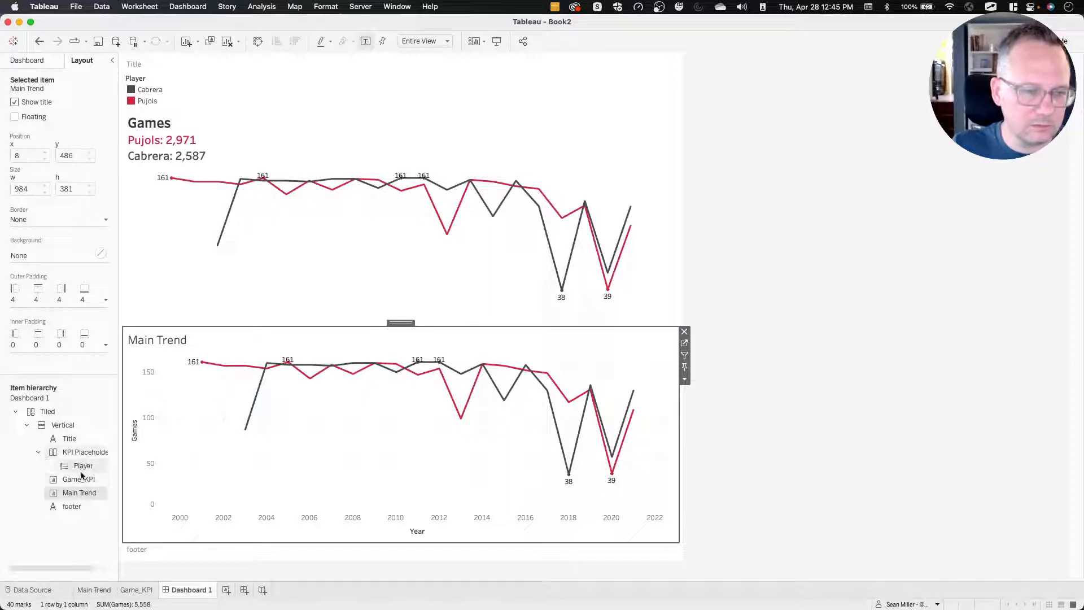
pyautogui.click(383, 225)
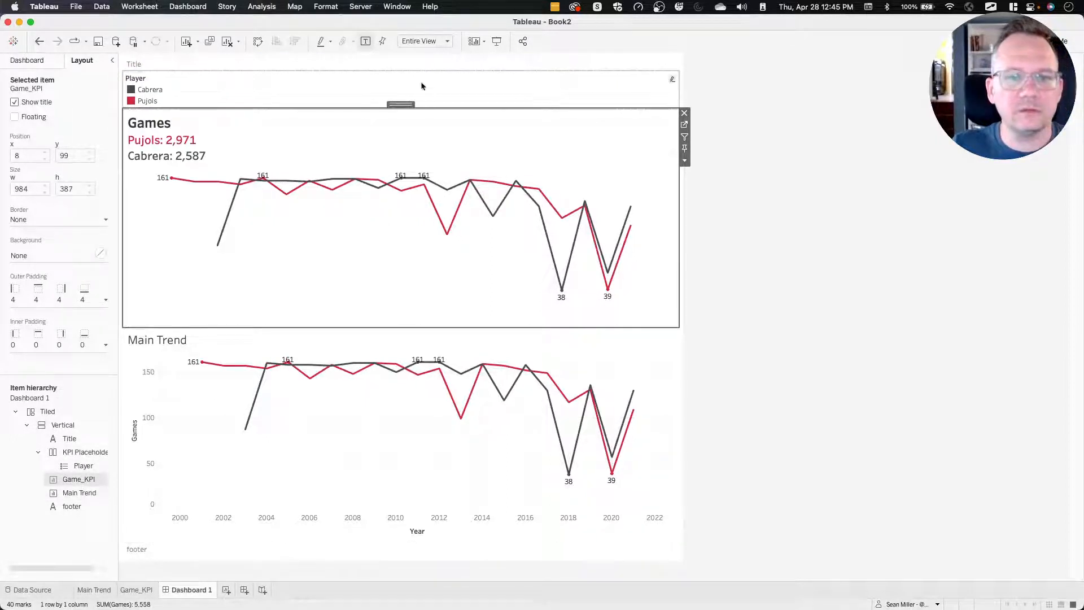
pyautogui.moveTo(399, 103); pyautogui.dragTo(400, 102)
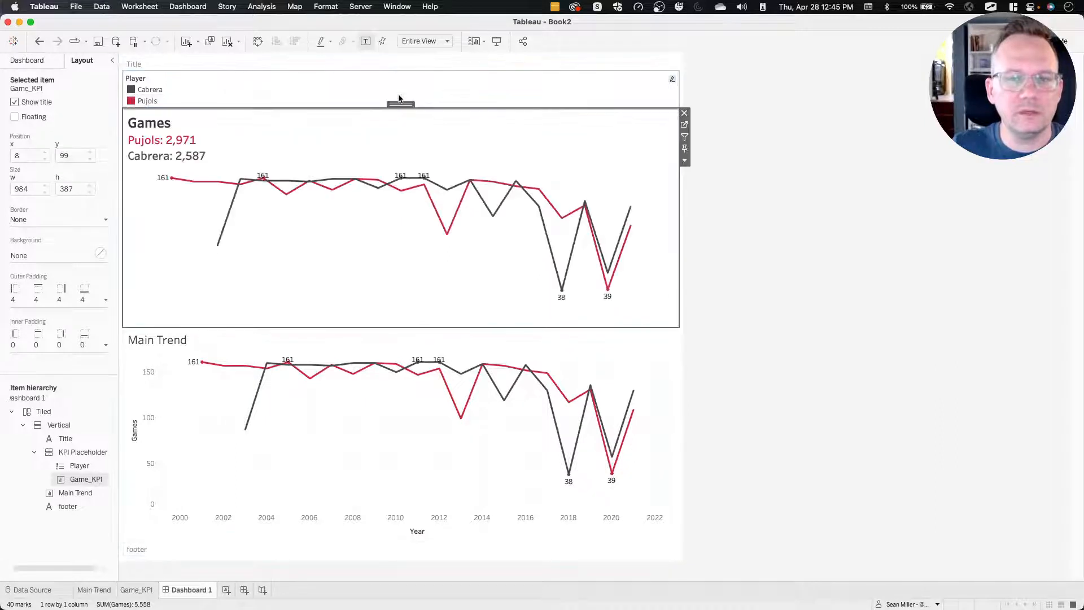
# Remove the Player legend from the KPI Placeholder container and set the container's height to 100 pixels.
pyautogui.click(393, 99)
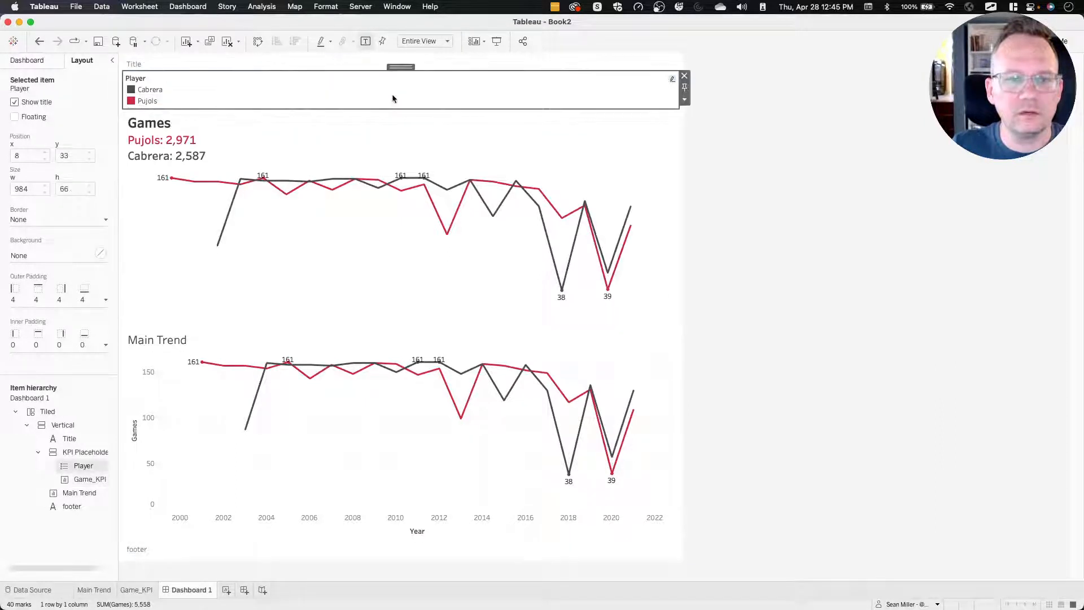
pyautogui.click(684, 76)
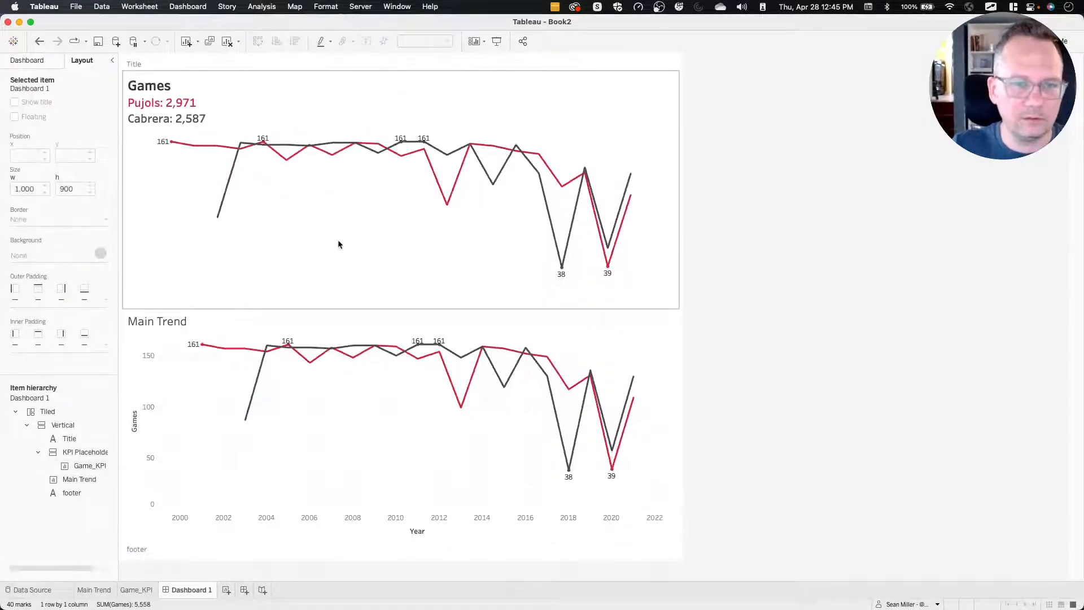
pyautogui.click(362, 172)
pyautogui.doubleClick(395, 72)
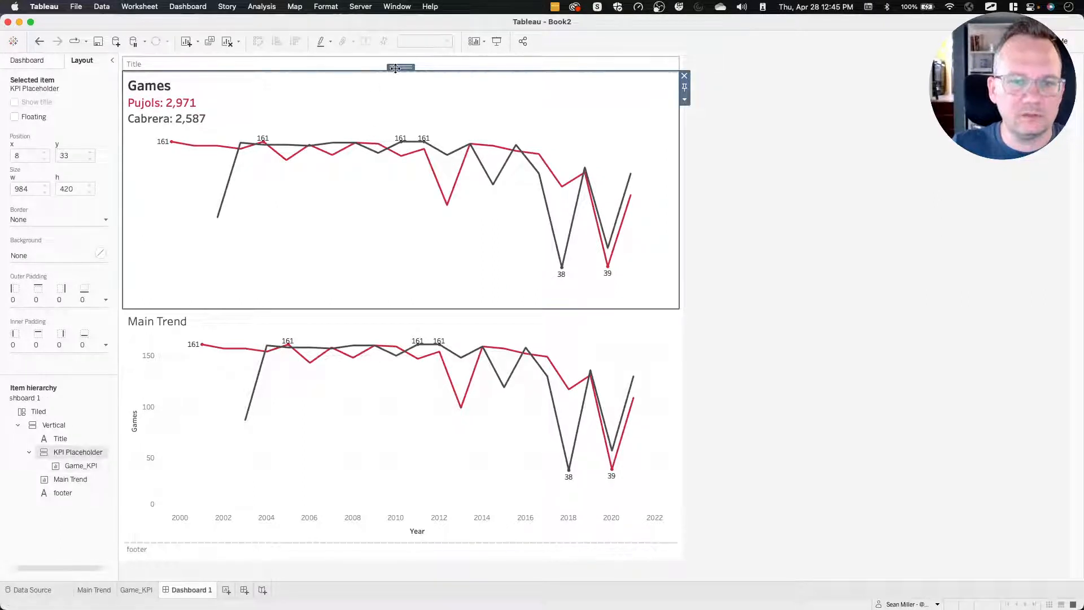
pyautogui.click(685, 100)
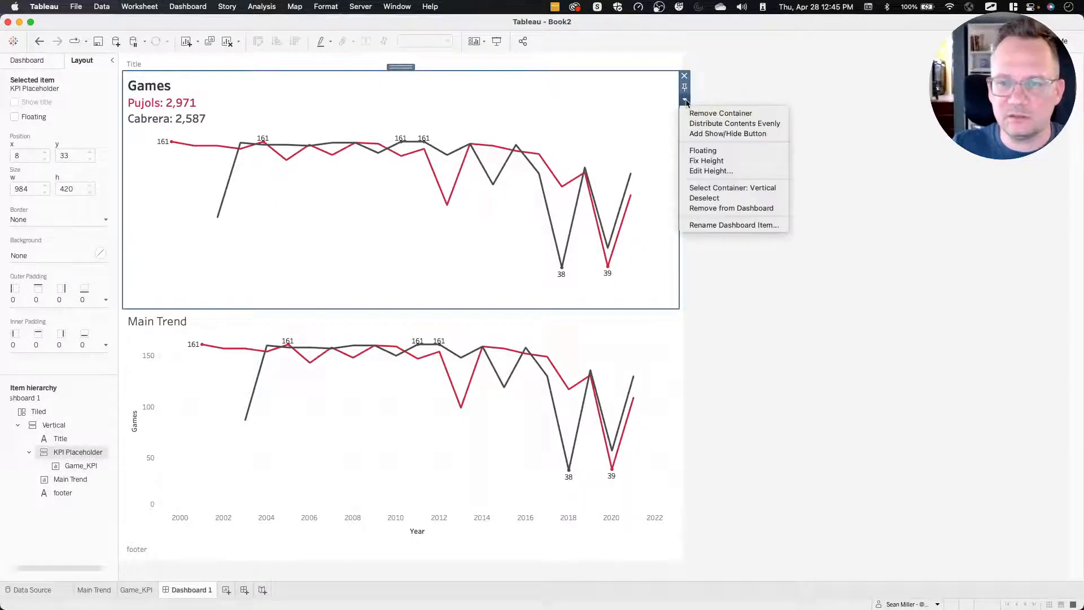
pyautogui.click(713, 173)
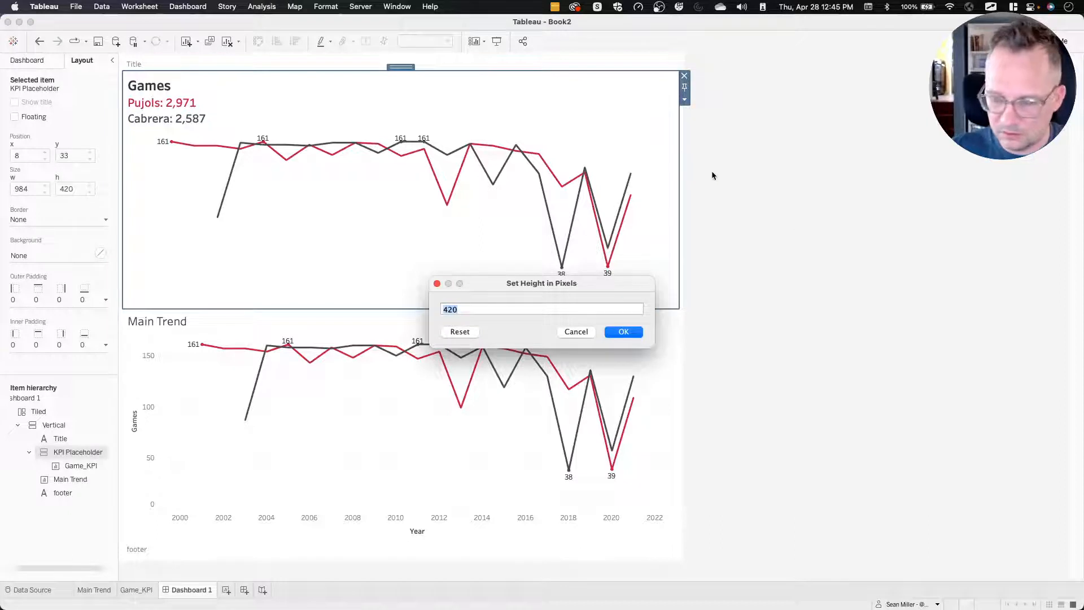
pyautogui.write('100')
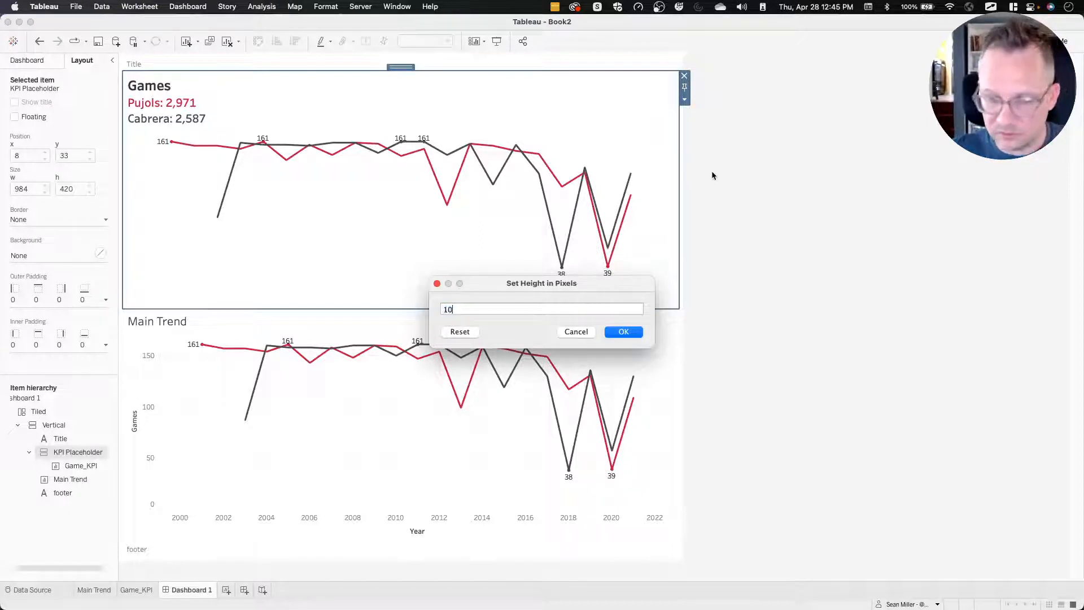
pyautogui.press('Return')
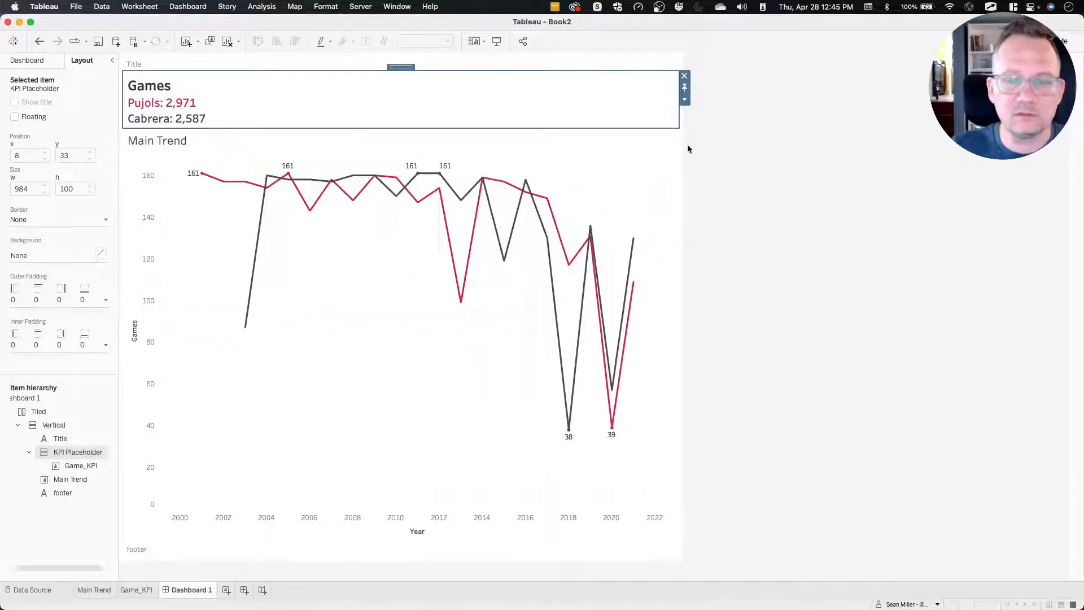
# Set the KPI Placeholder container's height to 200 pixels.
pyautogui.click(685, 100)
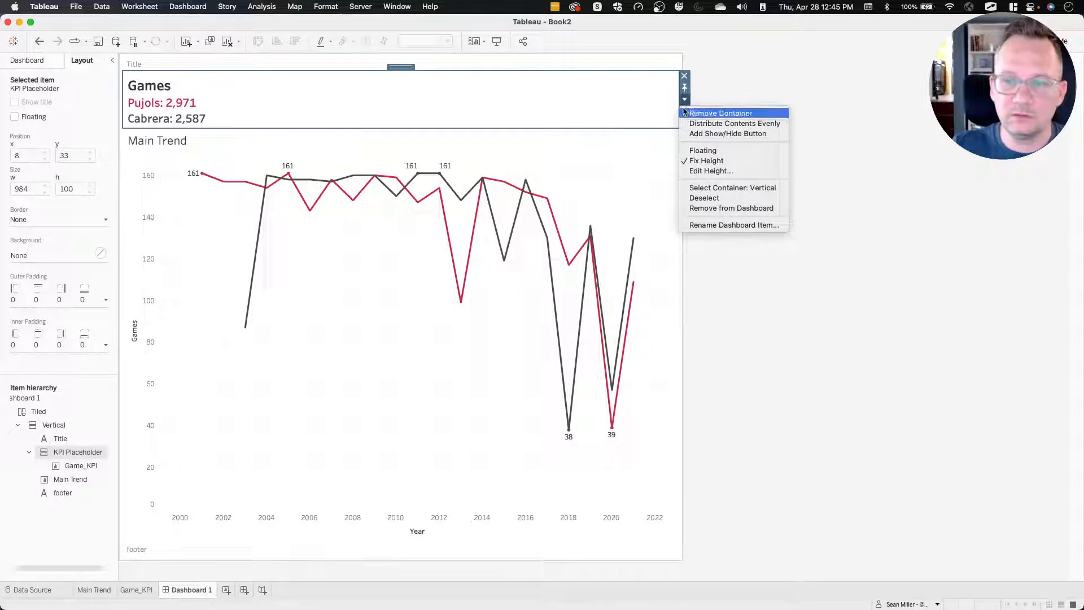
pyautogui.click(700, 171)
pyautogui.write('200')
pyautogui.press('Return')
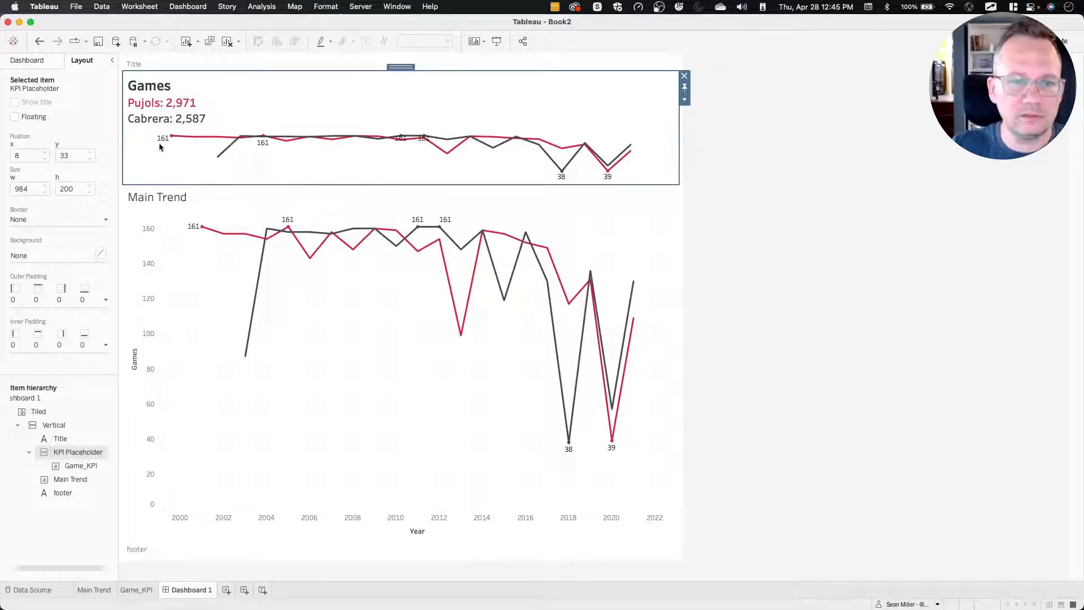
pyautogui.click(717, 140)
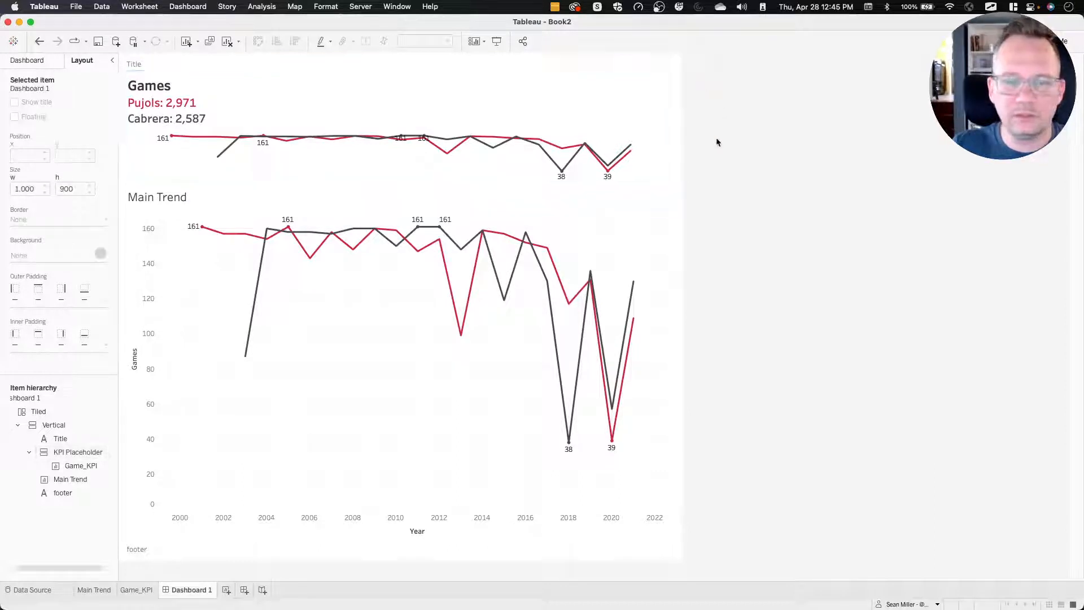
pyautogui.click(136, 590)
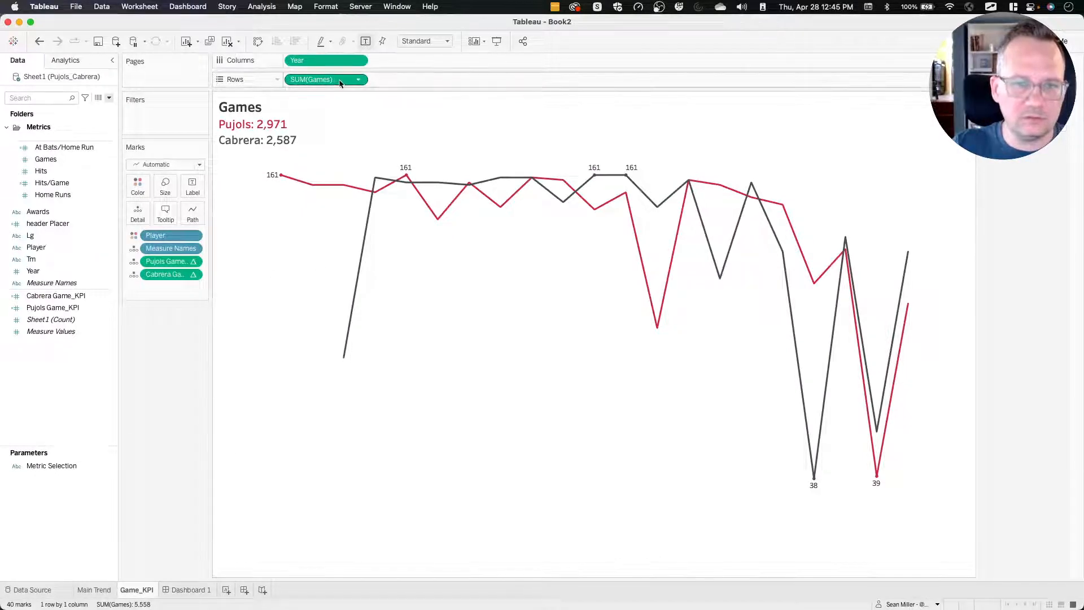
pyautogui.click(359, 80)
pyautogui.click(359, 80)
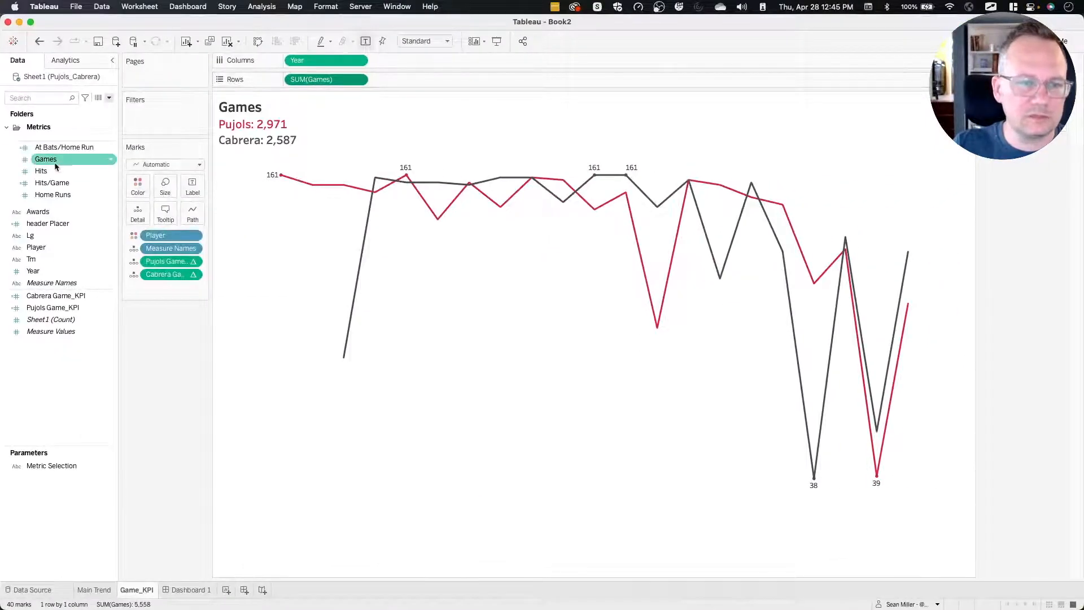
pyautogui.click(78, 174)
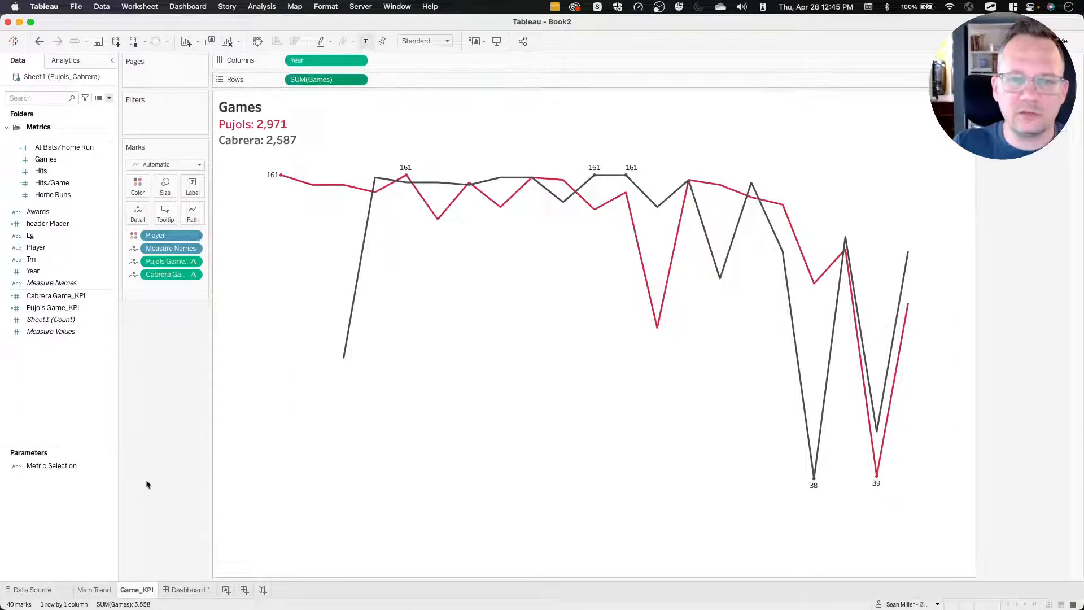
pyautogui.doubleClick(324, 79)
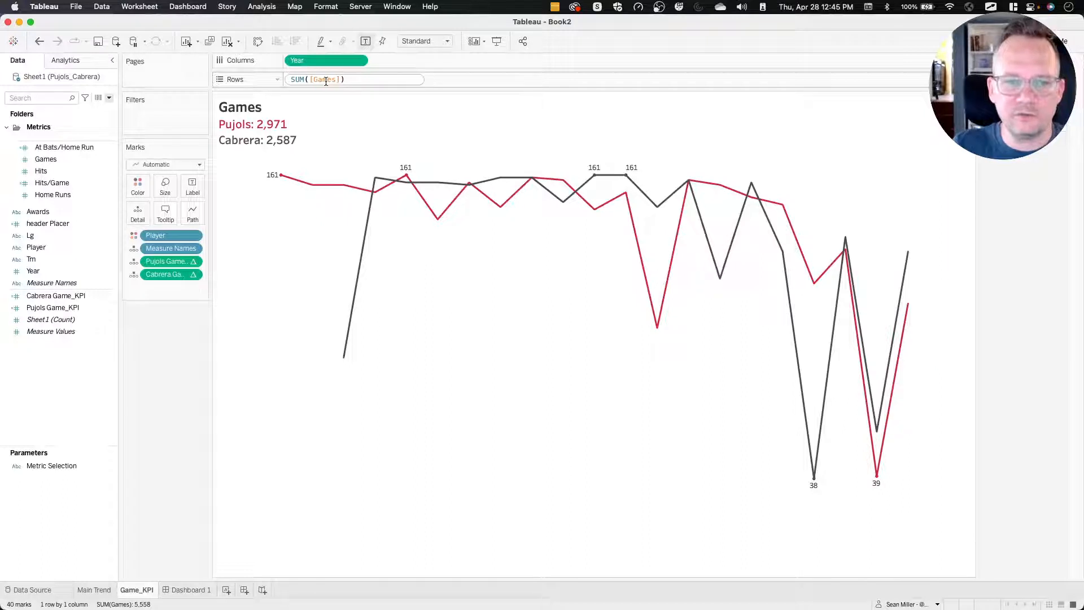
pyautogui.click(167, 365)
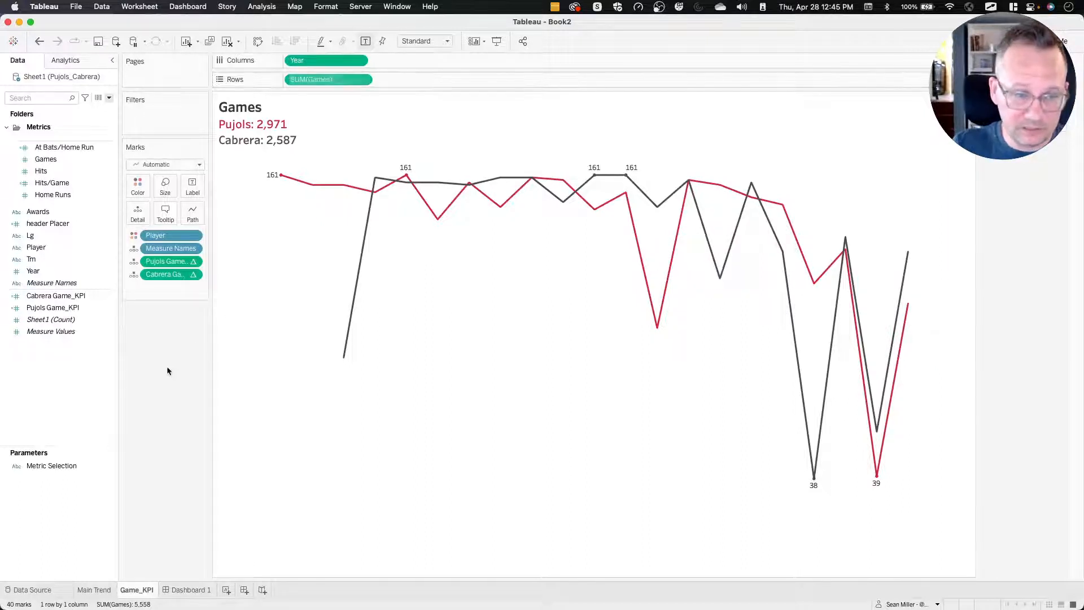
pyautogui.moveTo(73, 174)
pyautogui.mouseDown()
pyautogui.moveTo(329, 81)
pyautogui.moveTo(215, 113)
pyautogui.moveTo(79, 176)
pyautogui.moveTo(271, 114)
pyautogui.moveTo(105, 185)
pyautogui.moveTo(64, 172)
pyautogui.mouseUp()
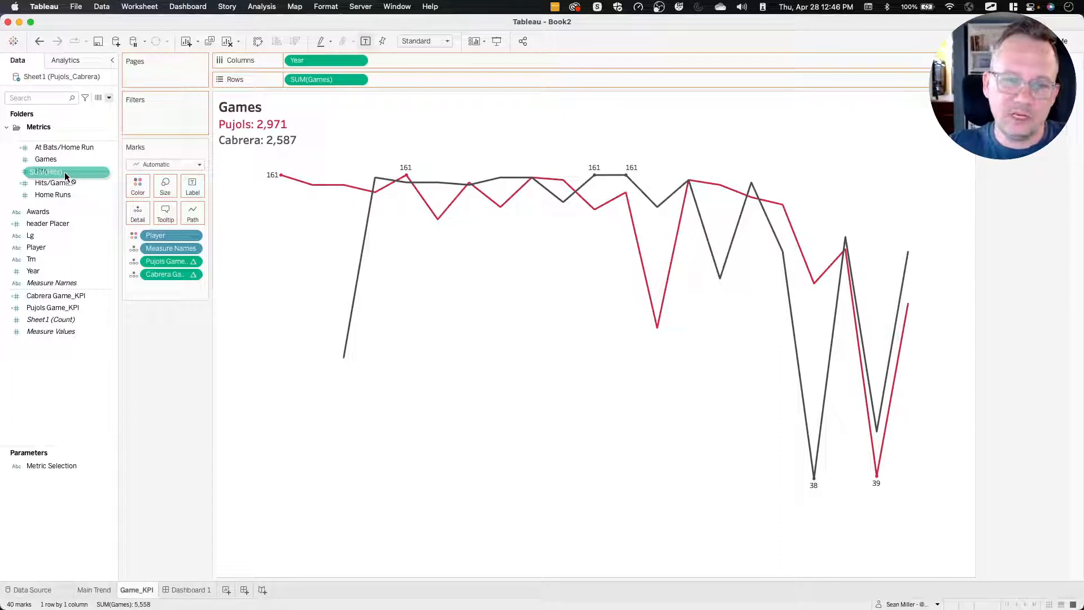
pyautogui.moveTo(64, 172); pyautogui.dragTo(64, 173)
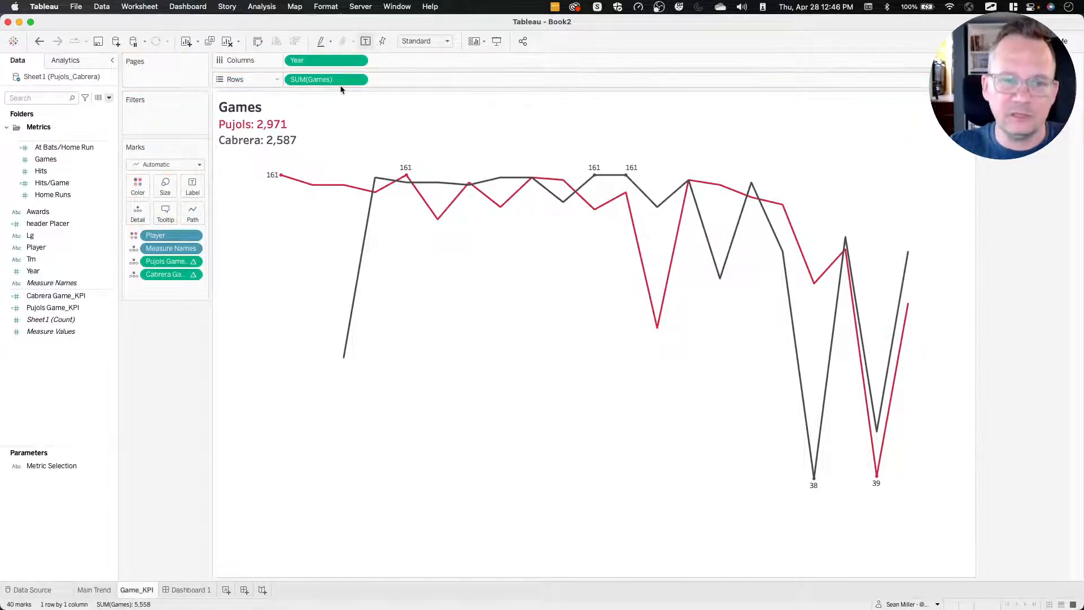
pyautogui.doubleClick(314, 80)
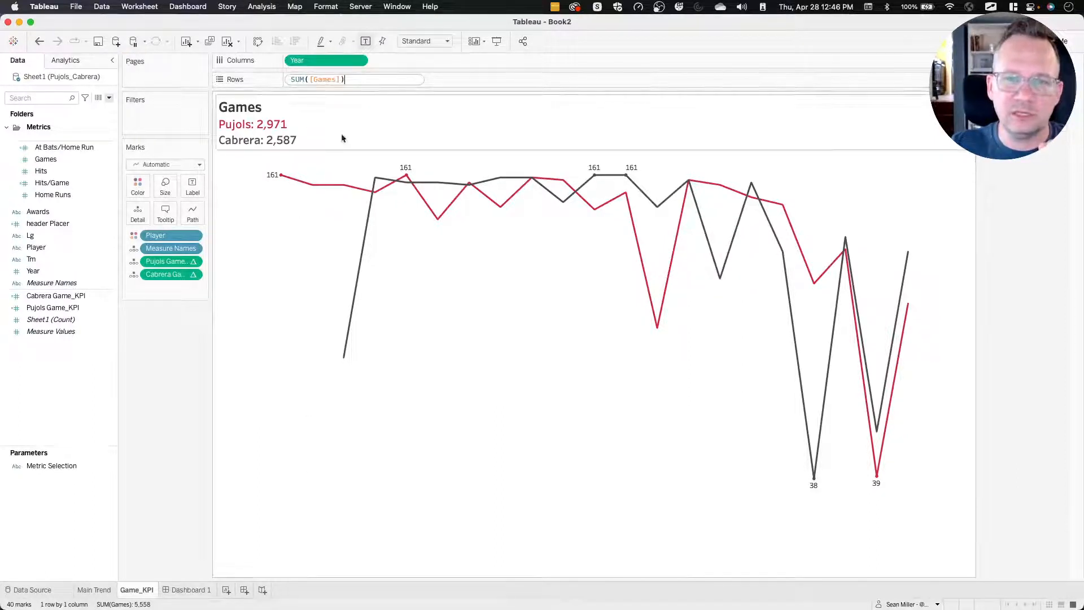
pyautogui.doubleClick(326, 79)
pyautogui.write('hits')
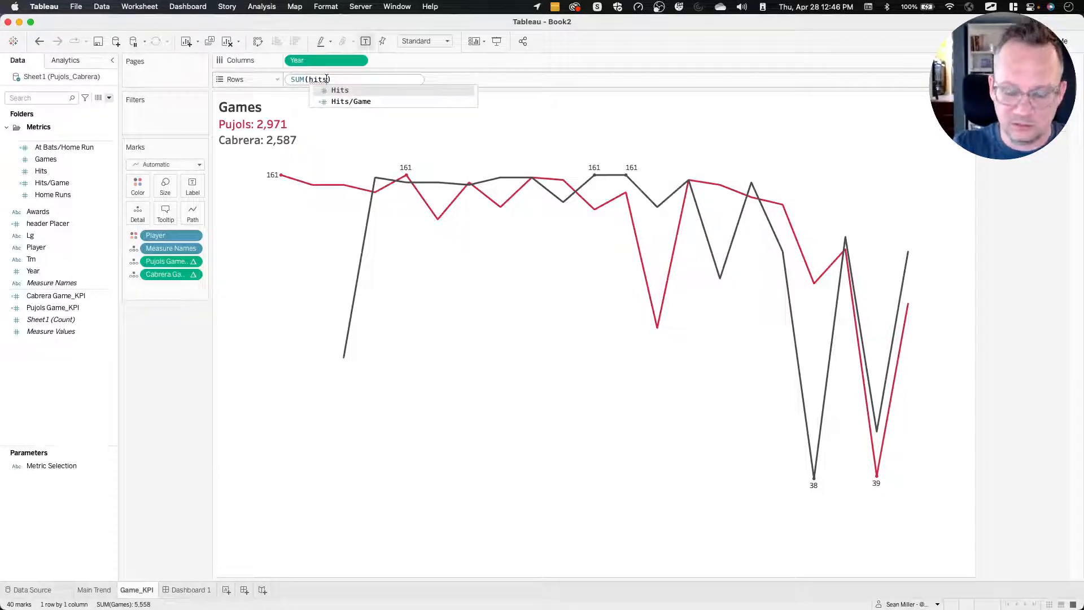
pyautogui.press('Return')
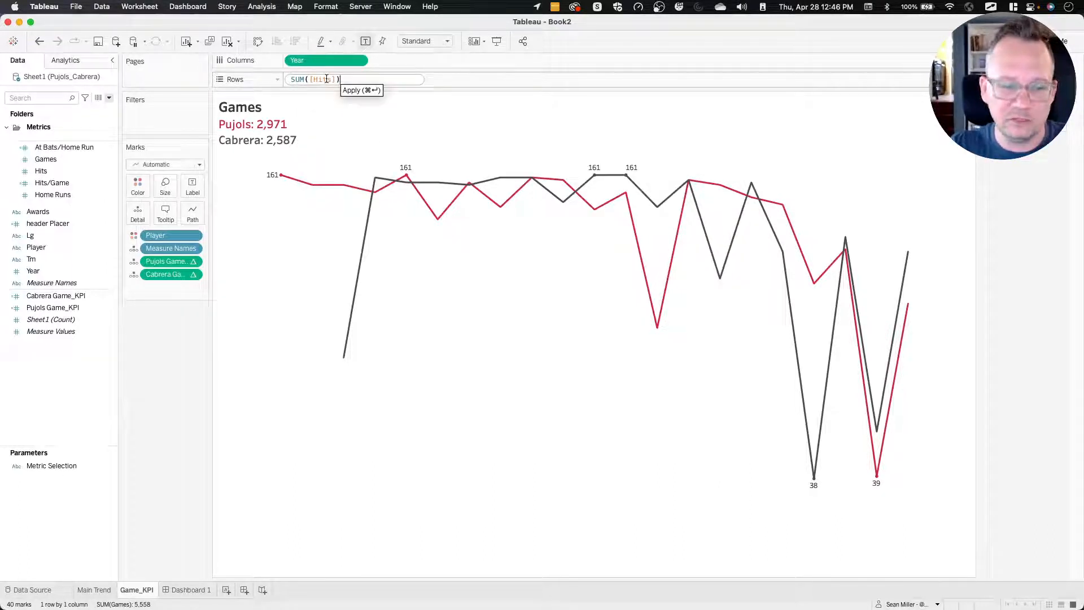
pyautogui.press('Escape')
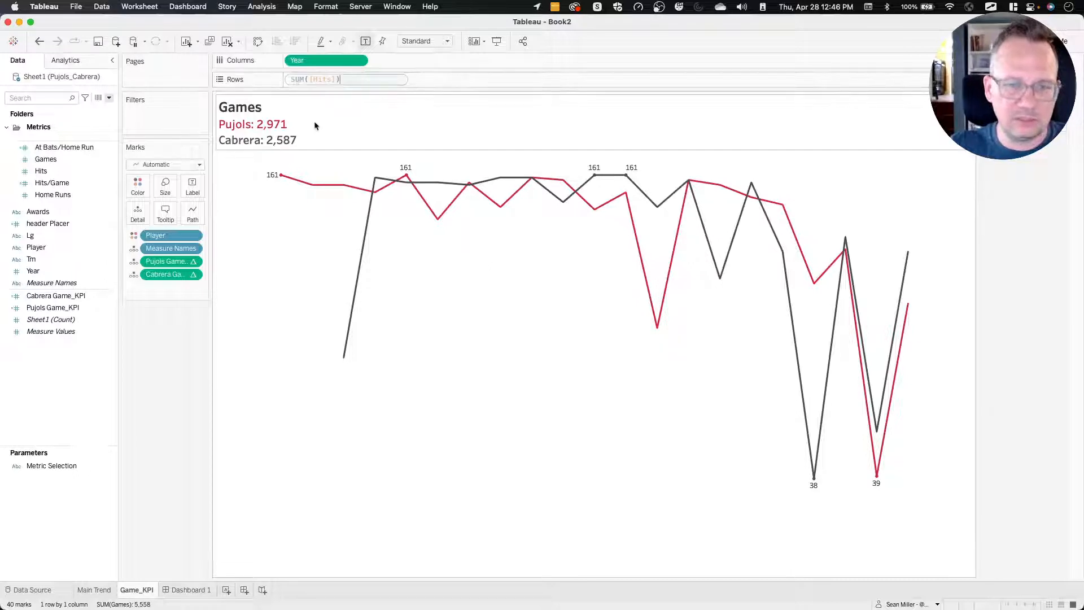
# Duplicate the Game_KPI sheet and rename the copy Hits_KPI (2).
pyautogui.rightClick(143, 588)
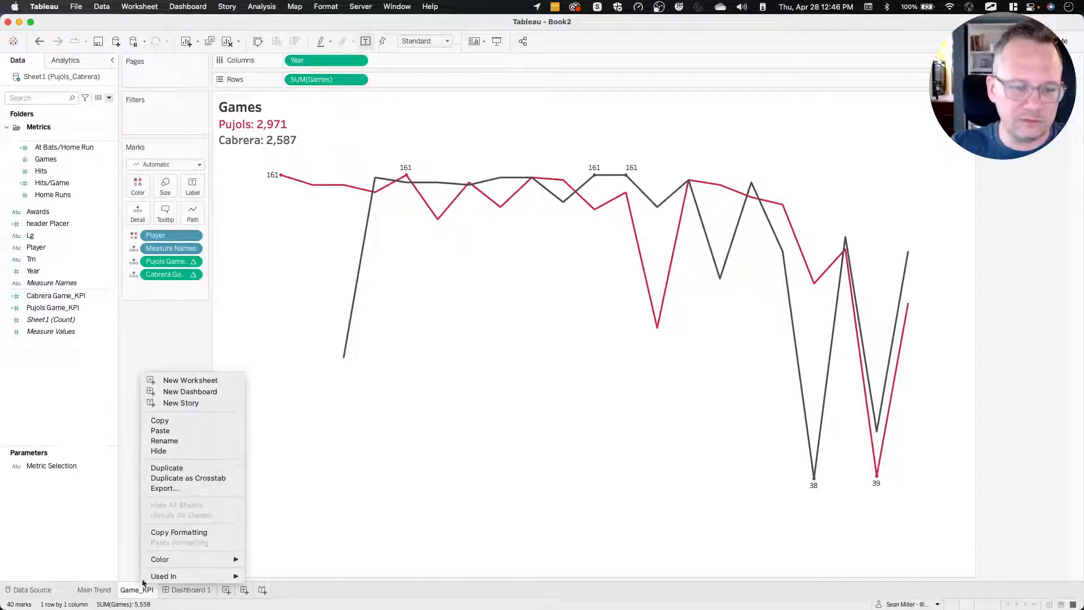
pyautogui.click(188, 473)
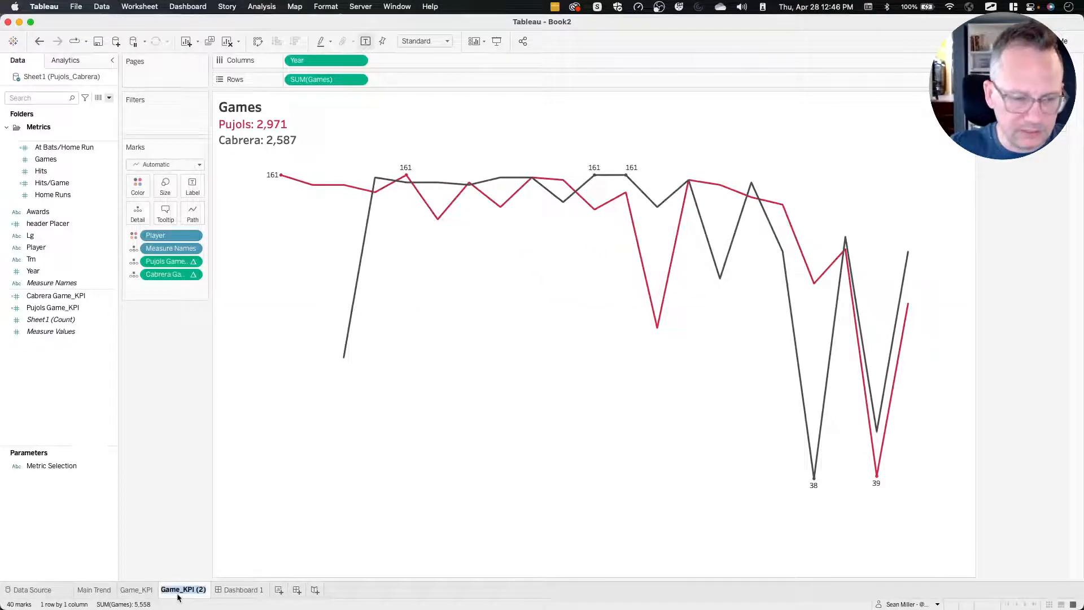
pyautogui.moveTo(179, 589); pyautogui.dragTo(146, 588)
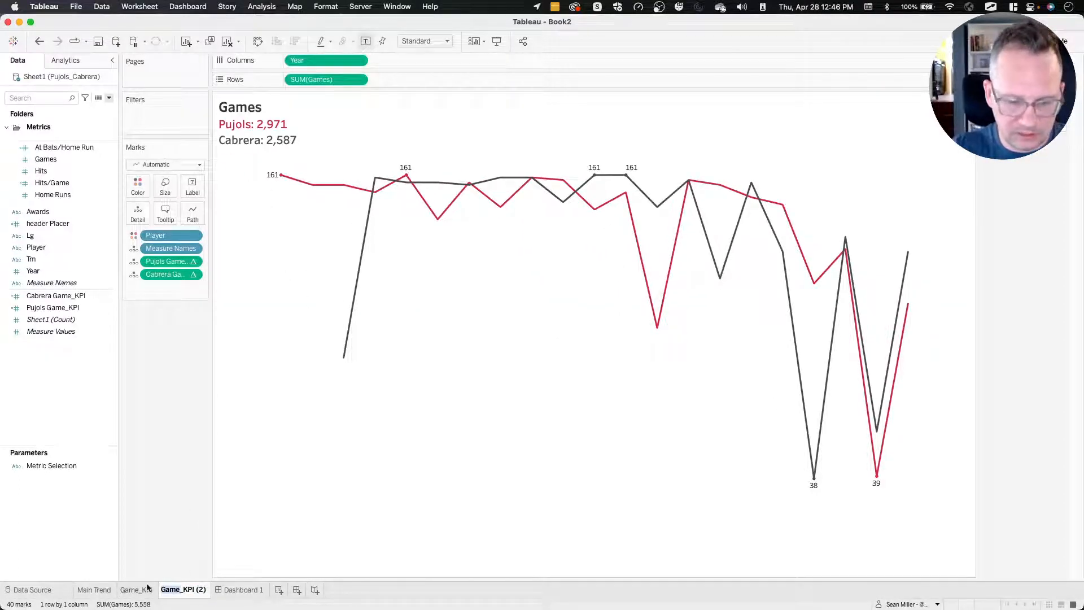
pyautogui.write('Hits')
pyautogui.press('Return')
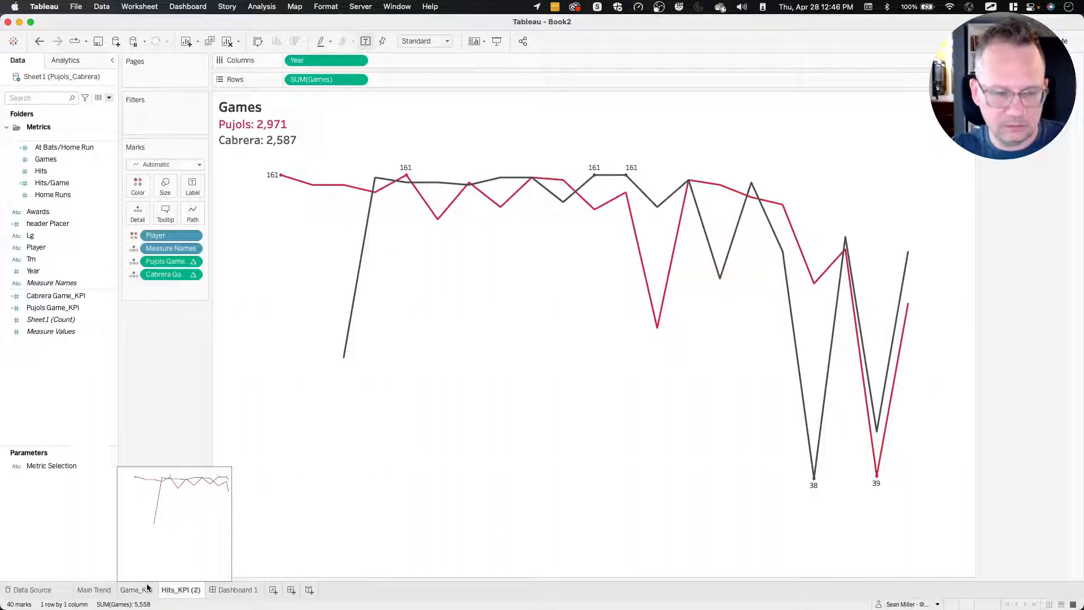
# Change the Rows measure on the Hits_KPI (2) sheet to SUM([Hits]).
pyautogui.doubleClick(320, 79)
pyautogui.doubleClick(328, 79)
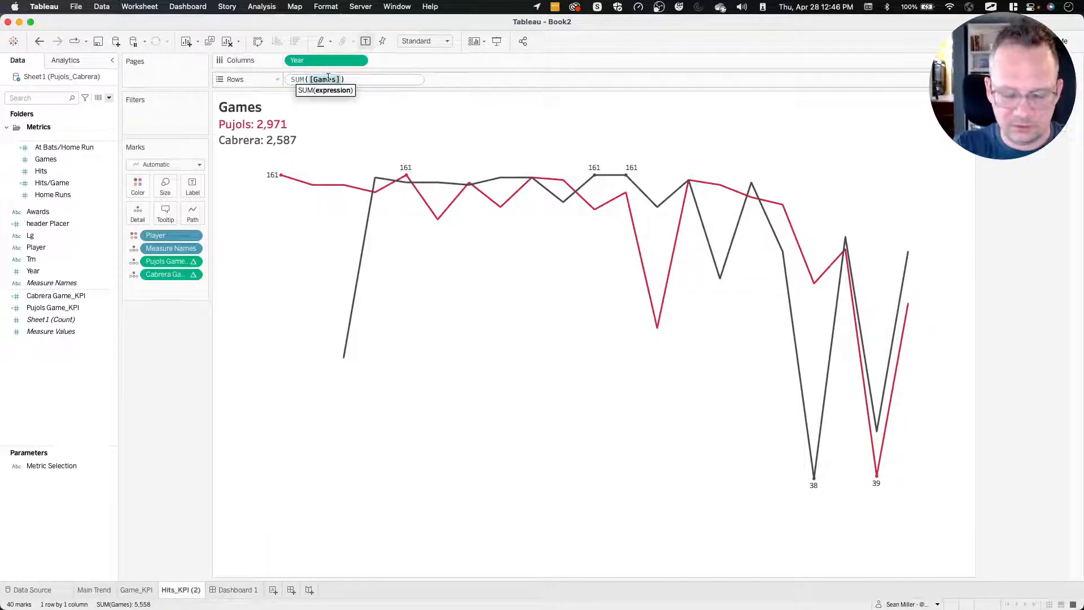
pyautogui.write('[Hits')
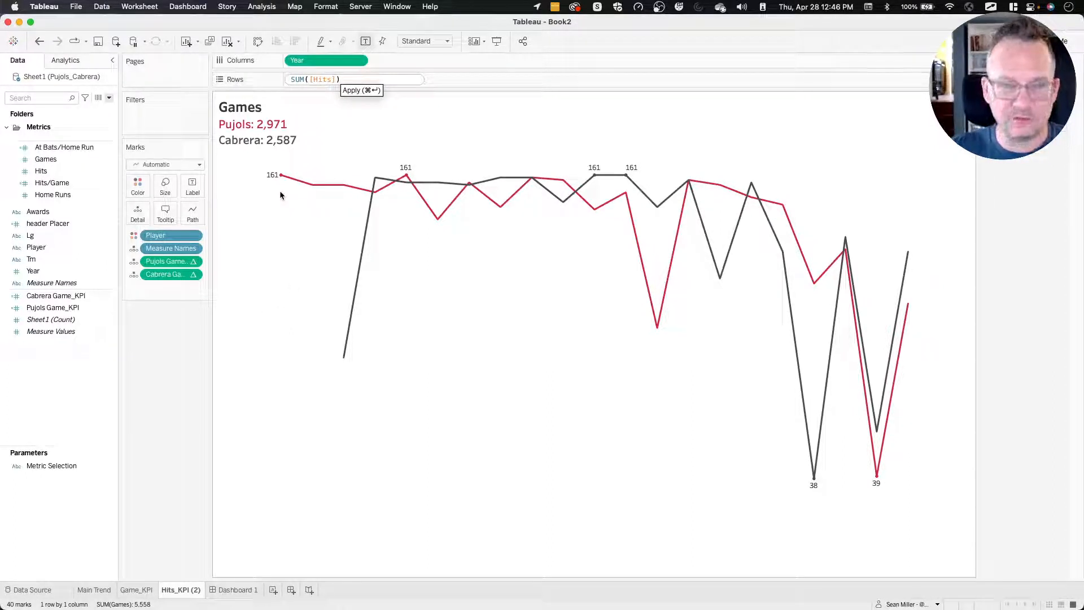
pyautogui.press('Return')
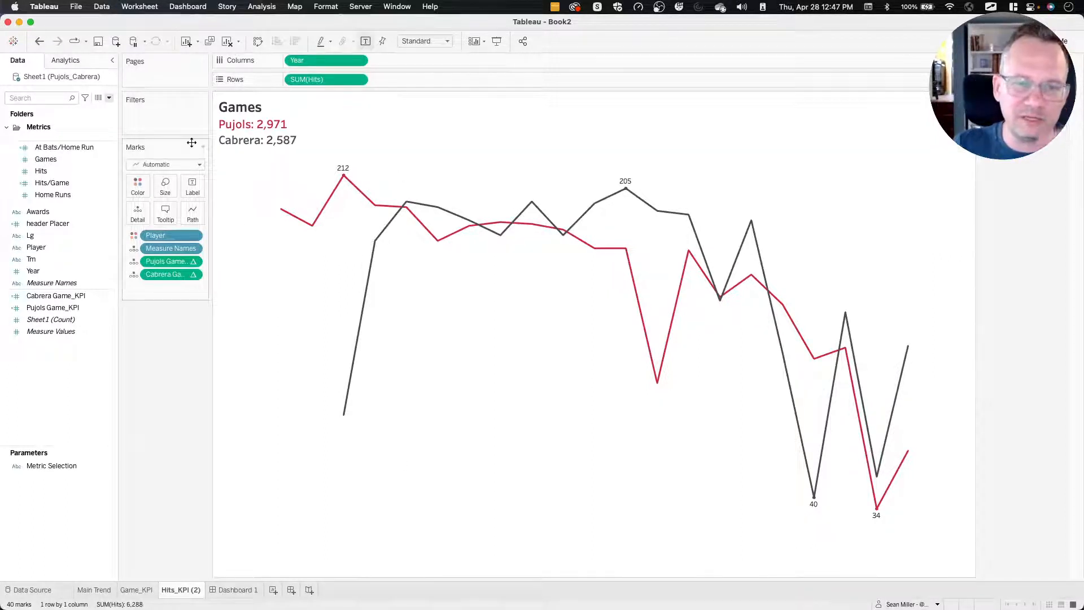
# Change the heading in the Hits_KPI (2) sheet title to Hits, keeping the two player lines.
pyautogui.doubleClick(292, 113)
pyautogui.moveTo(322, 196); pyautogui.dragTo(234, 202)
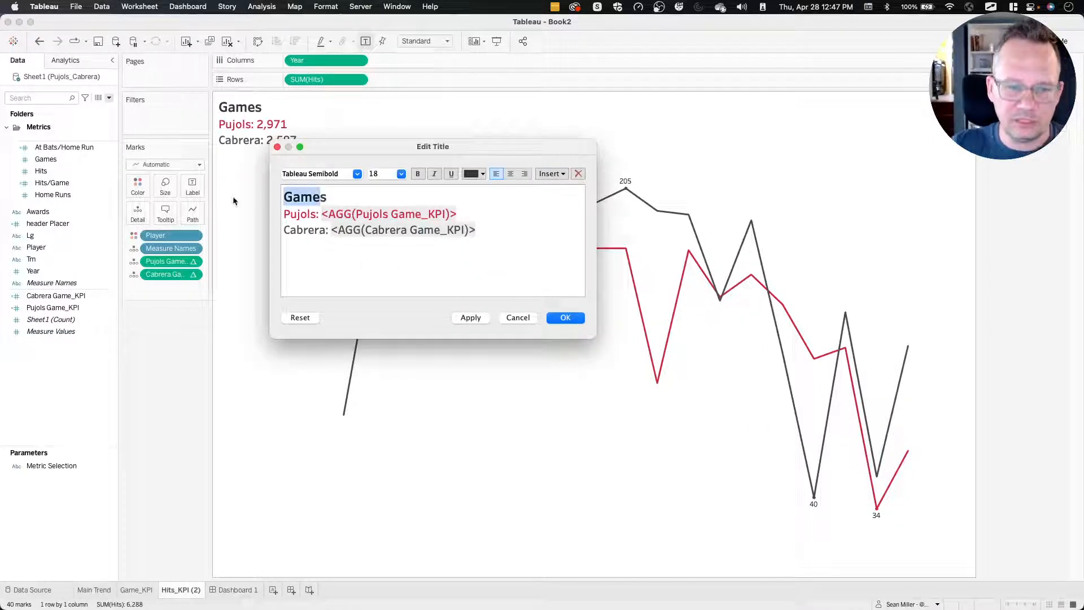
pyautogui.write('Hits')
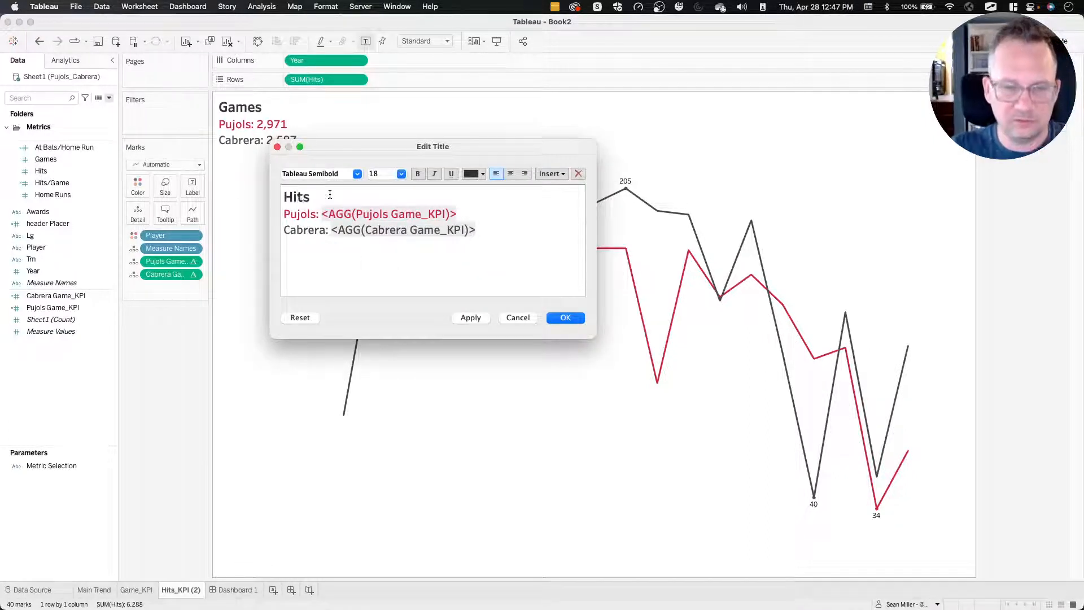
pyautogui.click(565, 317)
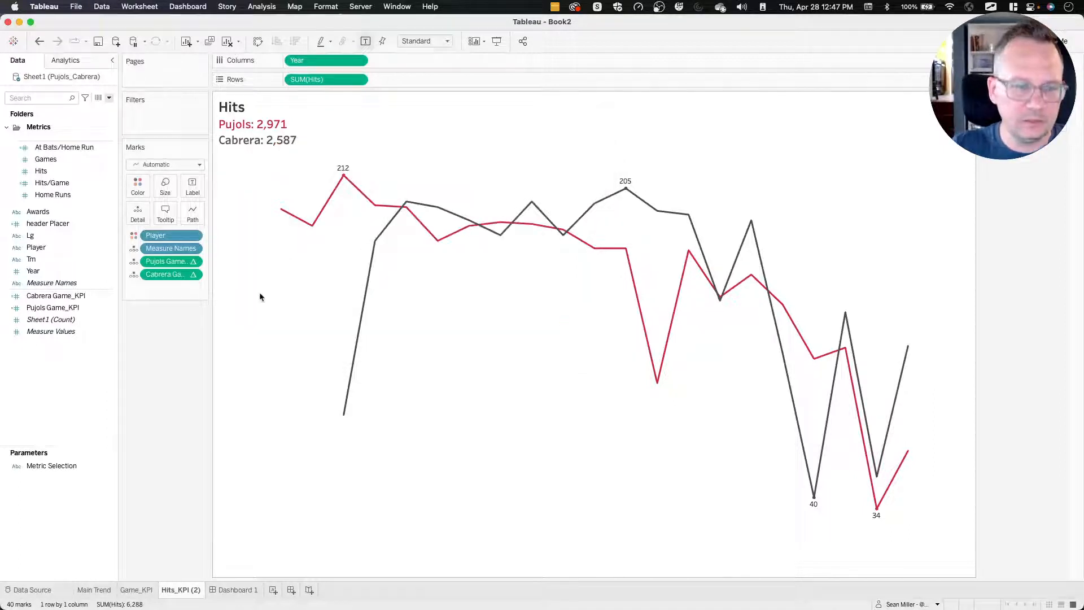
# Duplicate the calculated fields Cabrera Game_KPI and Pujols Game_KPI.
pyautogui.click(56, 296)
pyautogui.keyDown('shift'); pyautogui.click(57, 308); pyautogui.keyUp('shift')
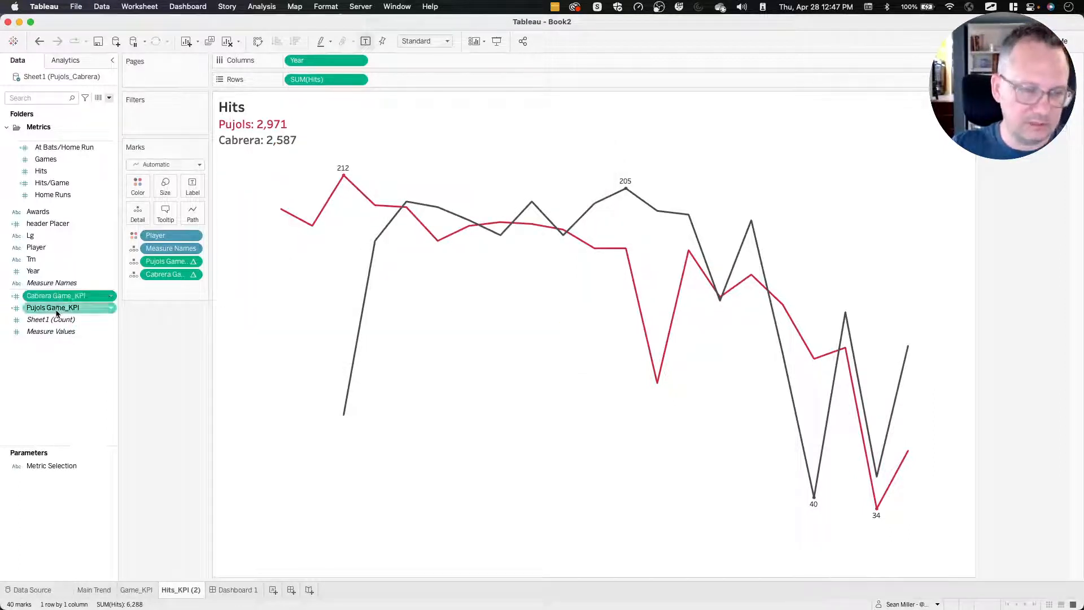
pyautogui.rightClick(56, 311)
pyautogui.click(79, 348)
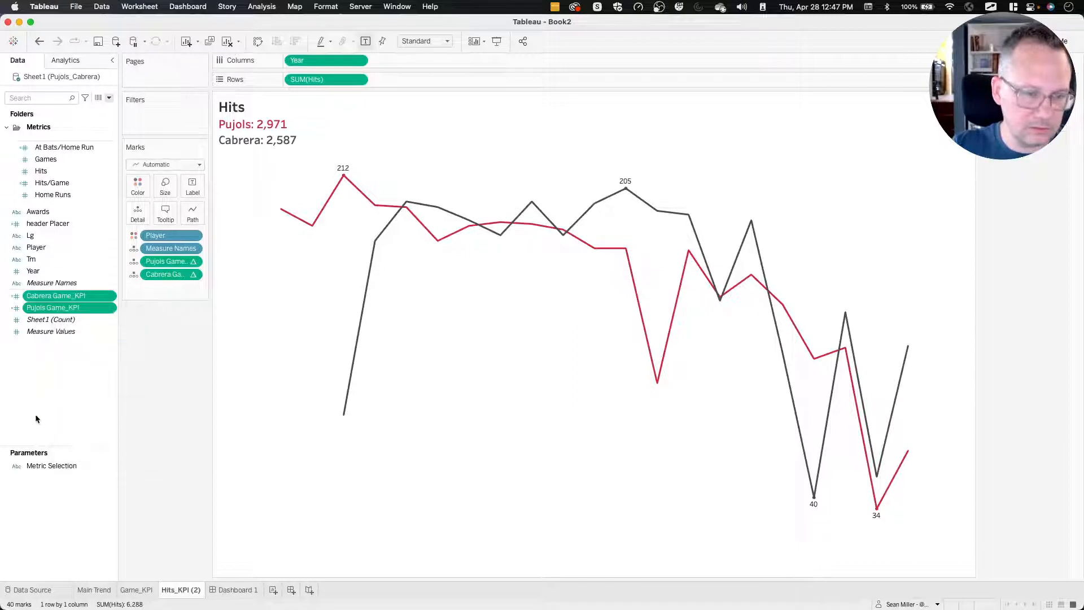
# Edit the Cabrera Game_KPI (copy) formula to sum [Hits] instead of [Games].
pyautogui.click(63, 312)
pyautogui.rightClick(63, 313)
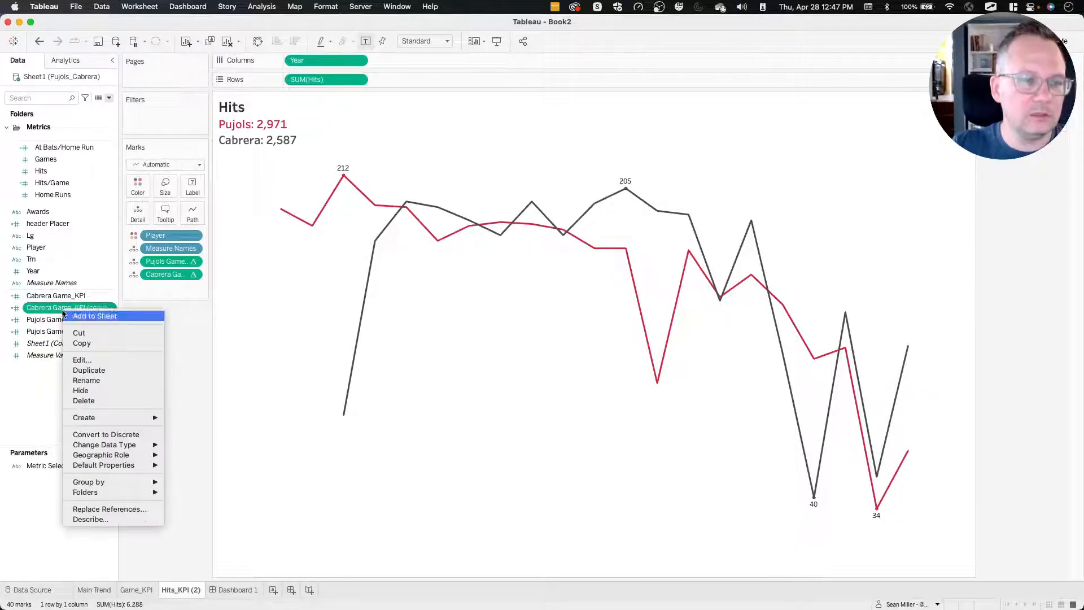
pyautogui.click(82, 360)
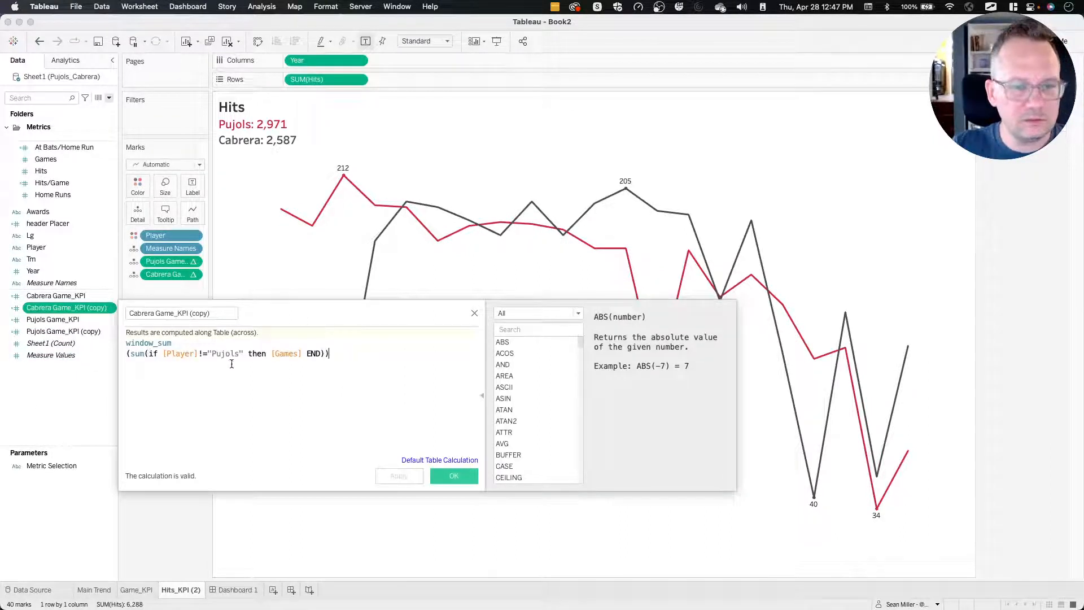
pyautogui.doubleClick(279, 354)
pyautogui.write('Hits')
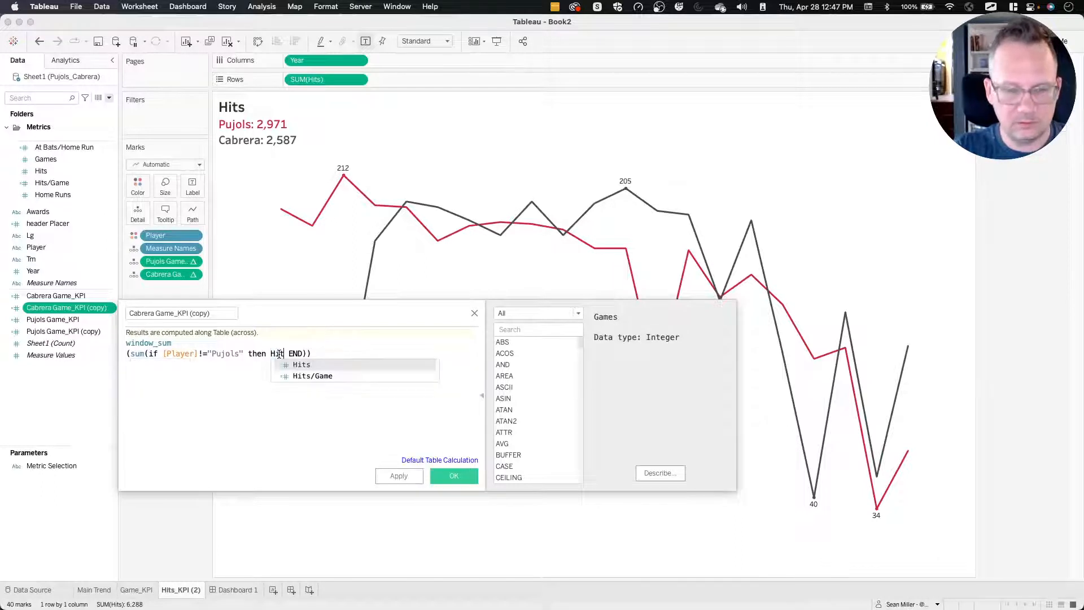
pyautogui.press('Return')
pyautogui.click(469, 479)
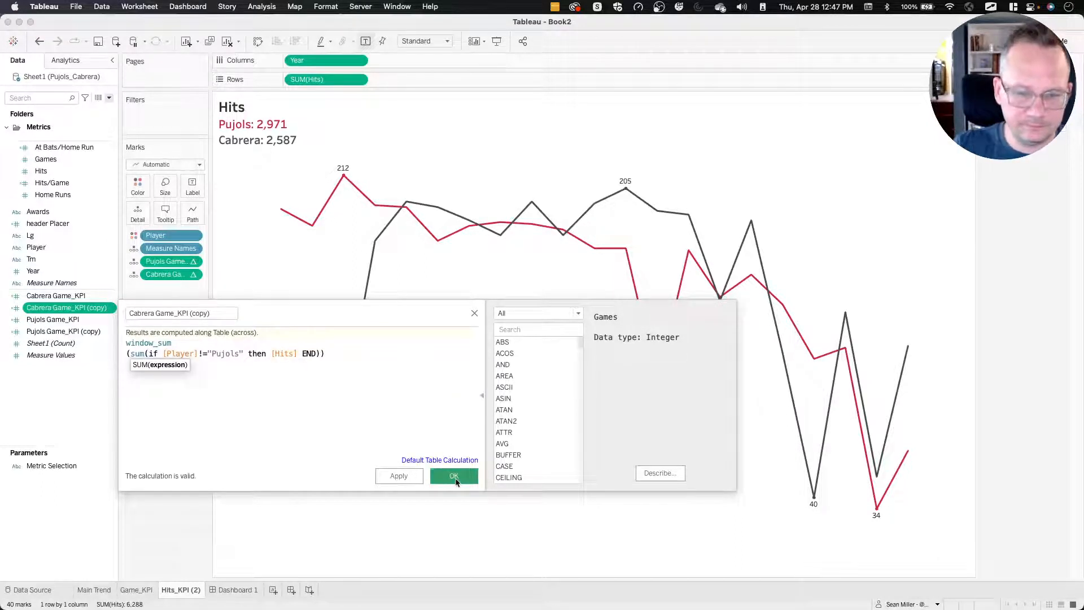
# Rename the Cabrera Game_KPI (copy) calculated field as Cabrera Hit_KPI.
pyautogui.click(75, 333)
pyautogui.rightClick(68, 308)
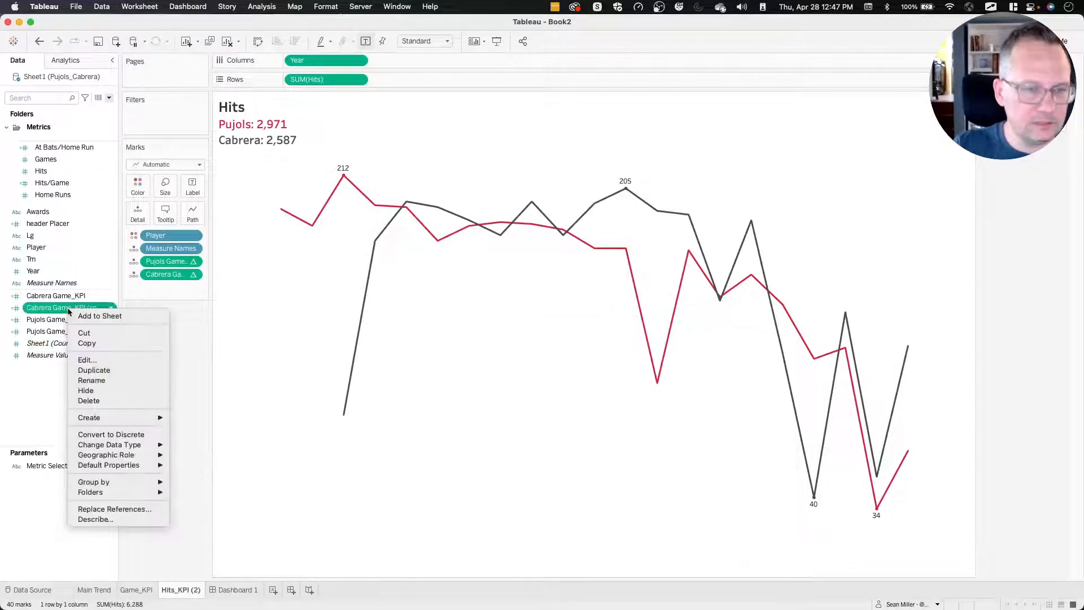
pyautogui.click(91, 363)
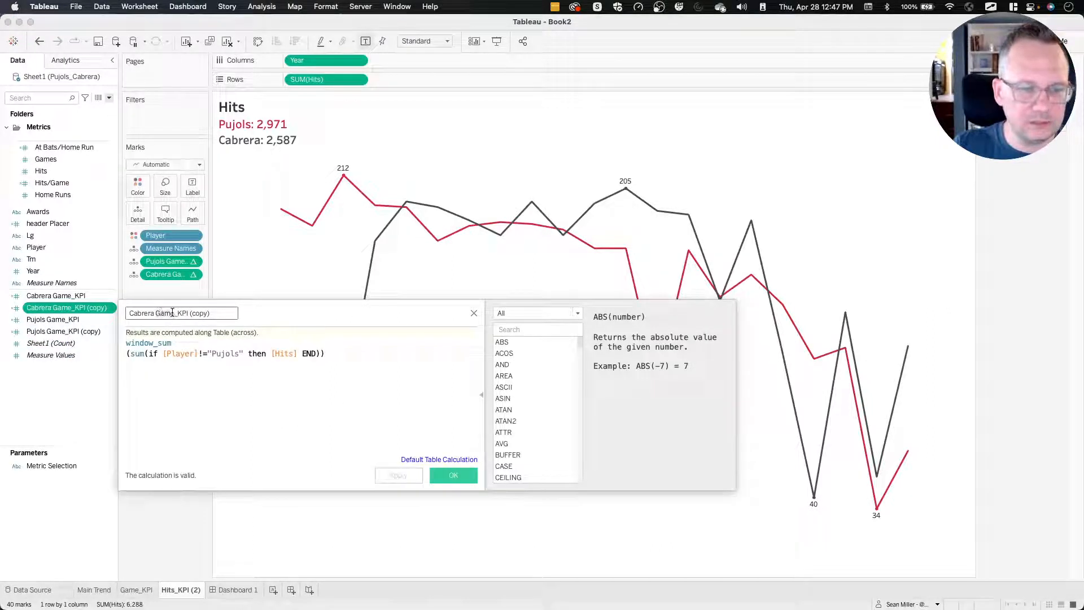
pyautogui.write('Hit')
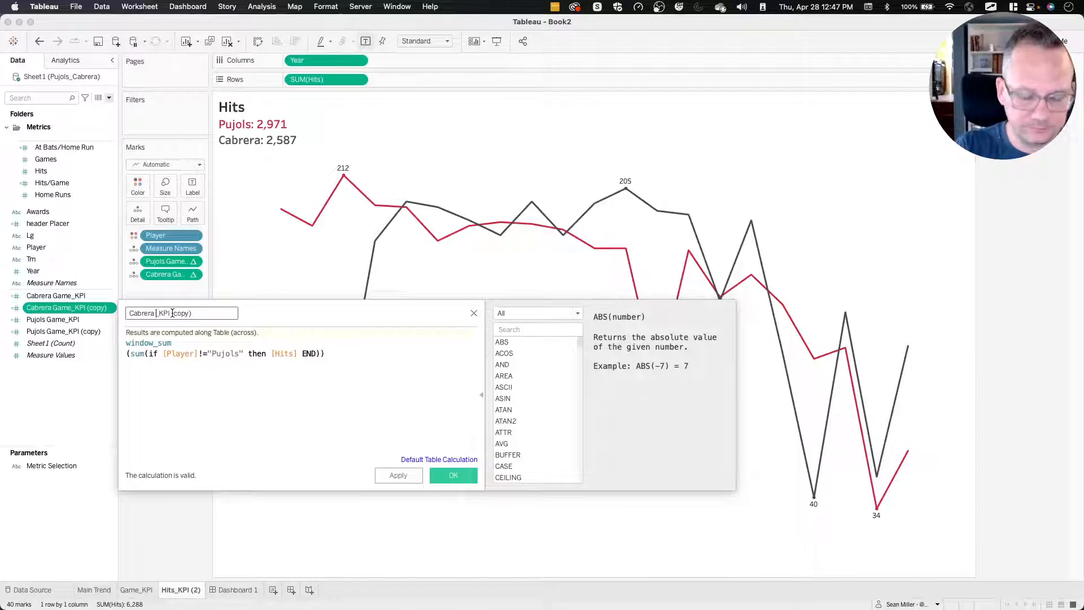
pyautogui.moveTo(180, 313); pyautogui.dragTo(315, 313)
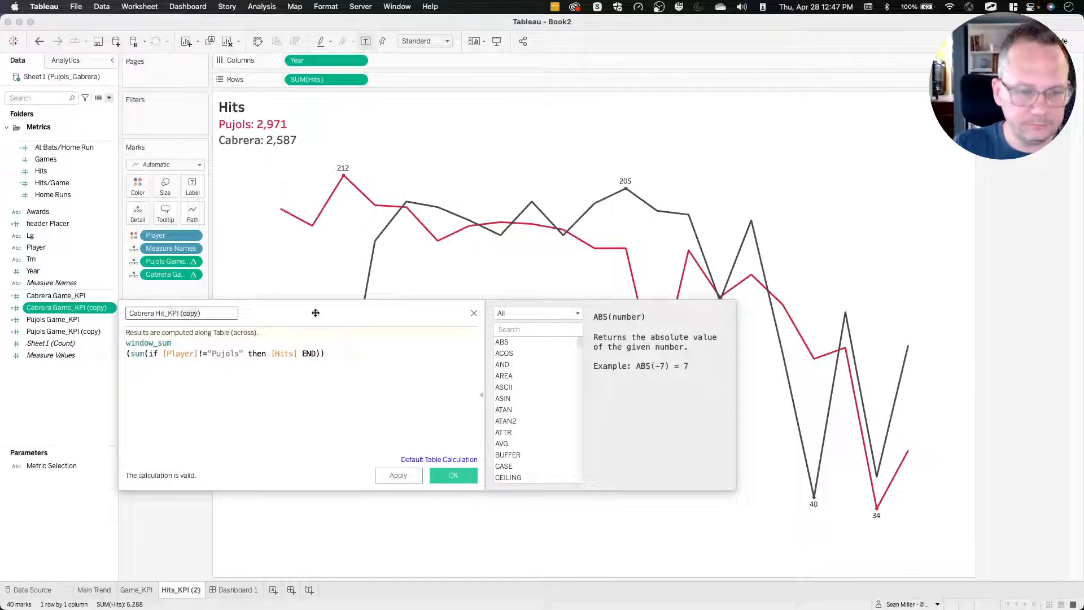
pyautogui.press('BackSpace')
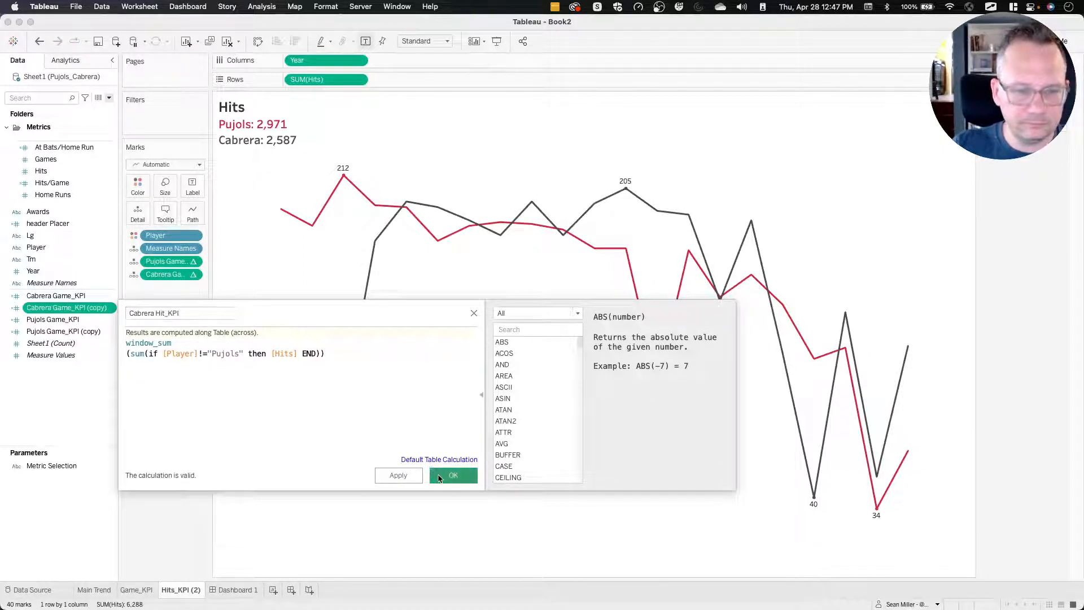
pyautogui.click(472, 477)
# Rename the Pujols Game_KPI (copy) calculated field as Pujols Hit_KPI.
pyautogui.click(60, 332)
pyautogui.rightClick(60, 333)
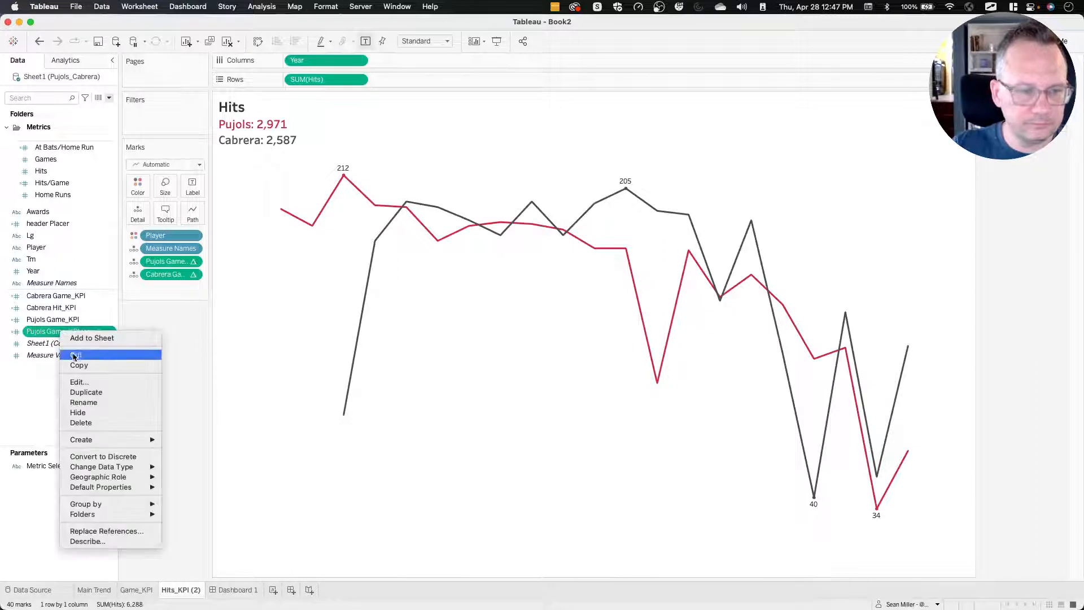
pyautogui.click(85, 391)
pyautogui.click(169, 313)
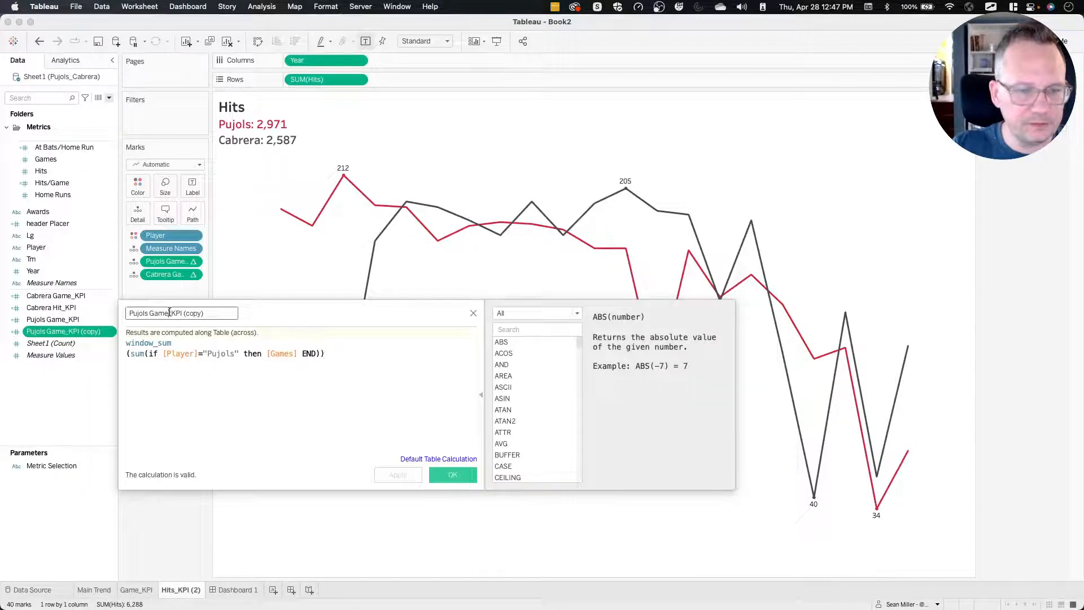
pyautogui.doubleClick(149, 313)
pyautogui.write('Hit_KPI')
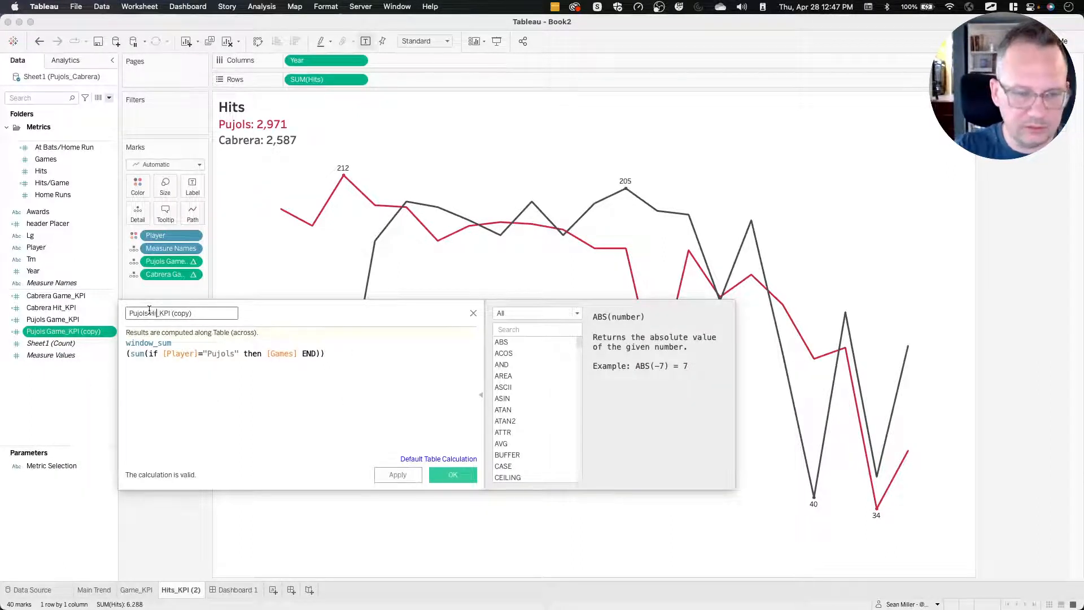
pyautogui.moveTo(174, 313); pyautogui.dragTo(241, 313)
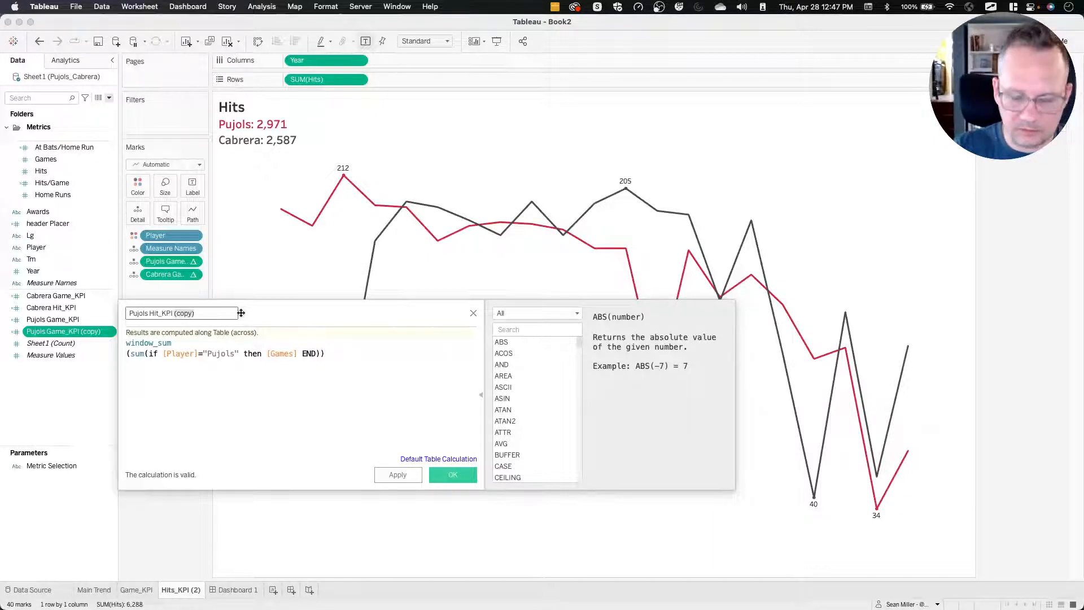
pyautogui.press('BackSpace')
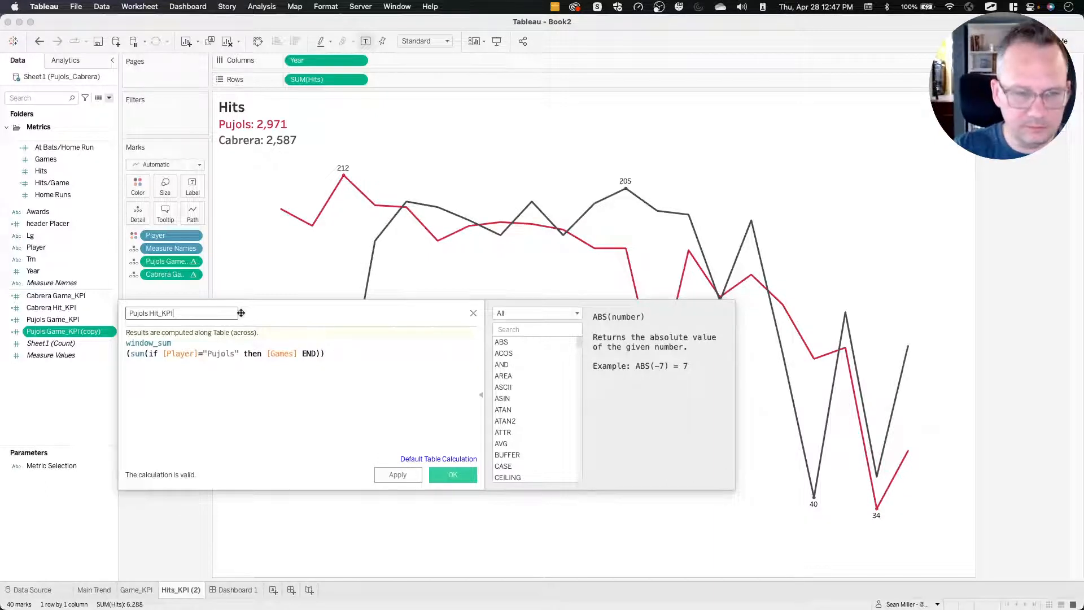
pyautogui.click(448, 476)
# Replace the Pujols Game_KPI detail field on the Hits_KPI (2) sheet's marks with Pujols Hit_KPI.
pyautogui.click(68, 307)
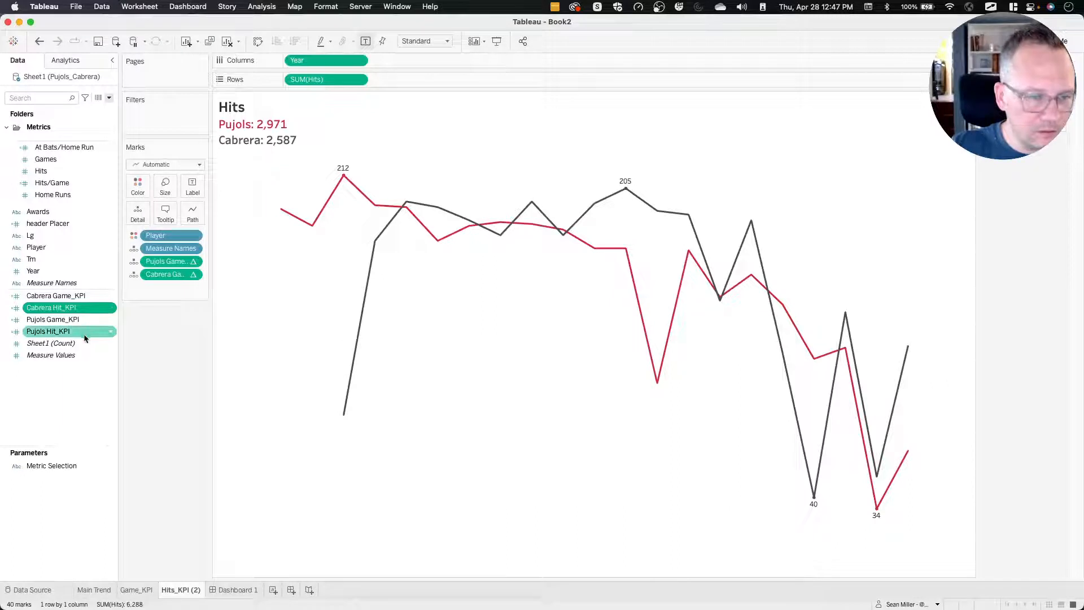
pyautogui.doubleClick(172, 265)
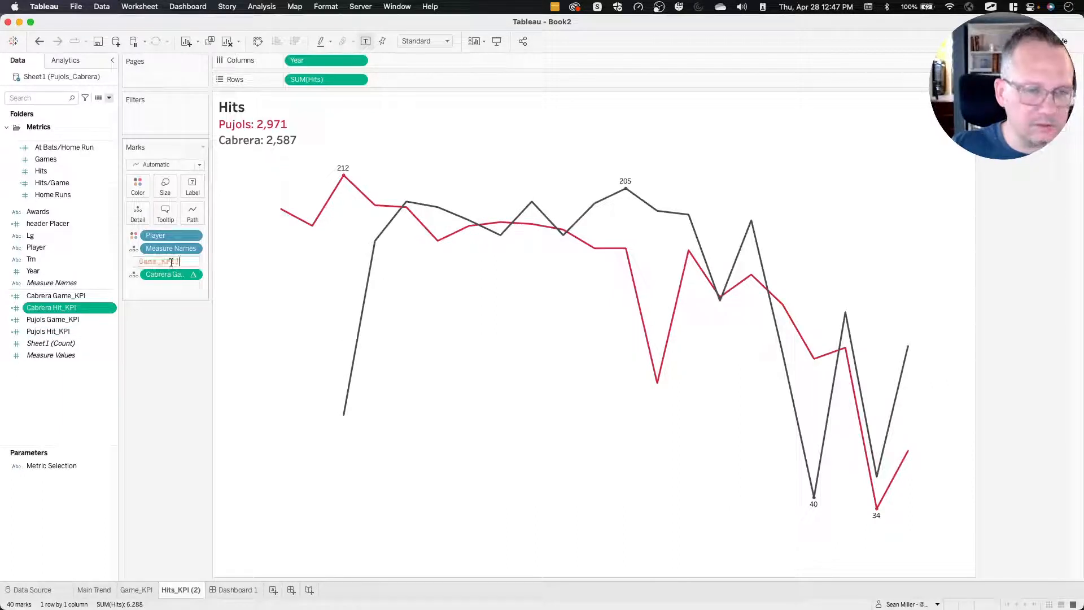
pyautogui.click(157, 261)
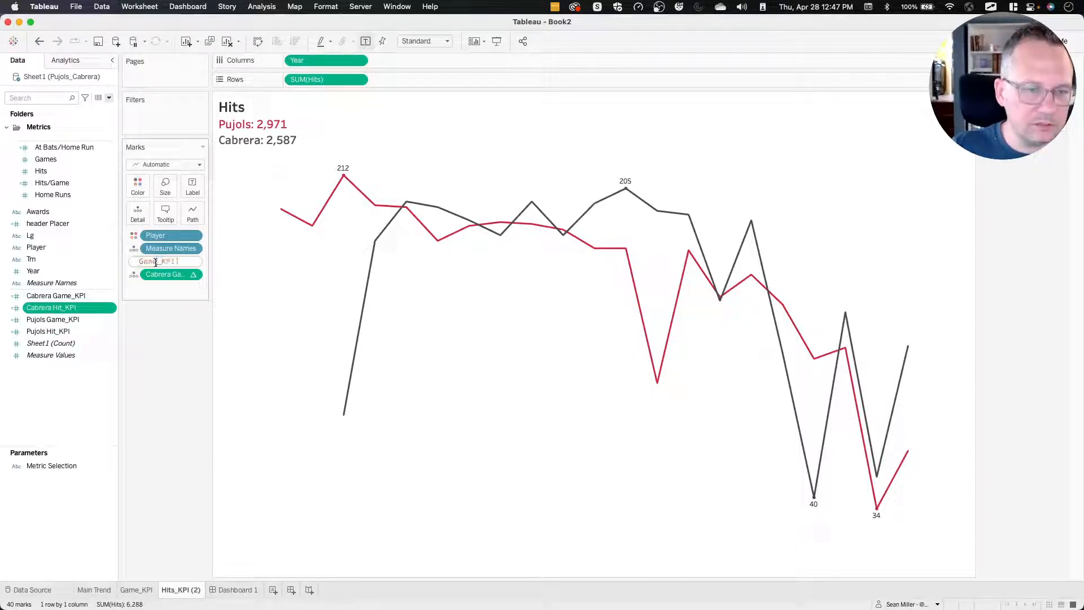
pyautogui.press('BackSpace')
pyautogui.press('BackSpace')
pyautogui.press('BackSpace')
pyautogui.press('BackSpace')
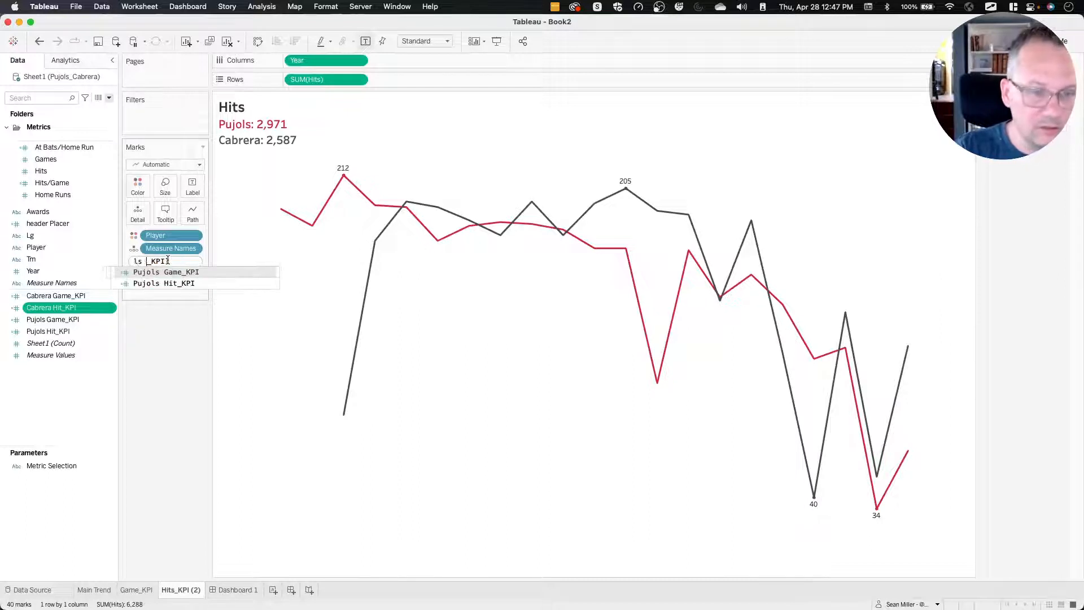
pyautogui.write('Hit')
pyautogui.press('Return')
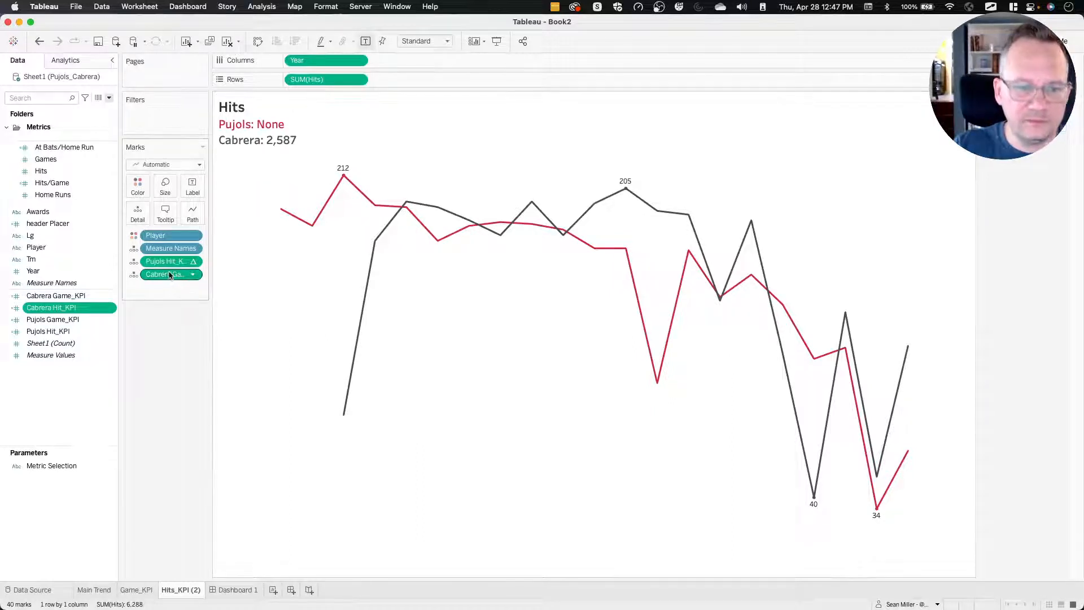
# Replace the Cabrera Game_KPI detail field on the sheet's marks with Cabrera Hit_KPI.
pyautogui.doubleClick(169, 275)
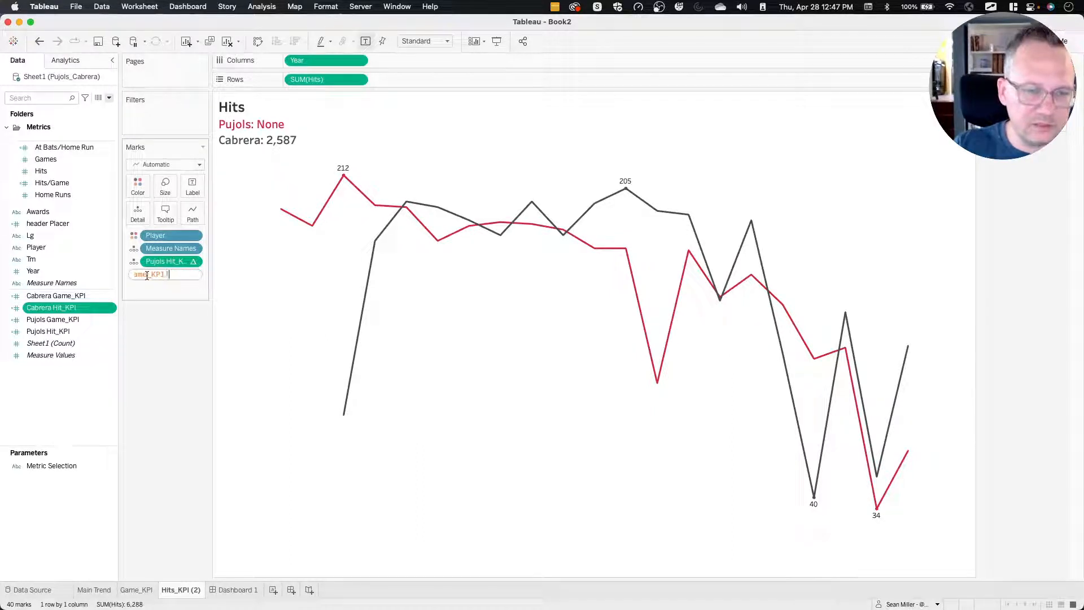
pyautogui.click(147, 275)
pyautogui.press('BackSpace')
pyautogui.press('BackSpace')
pyautogui.press('BackSpace')
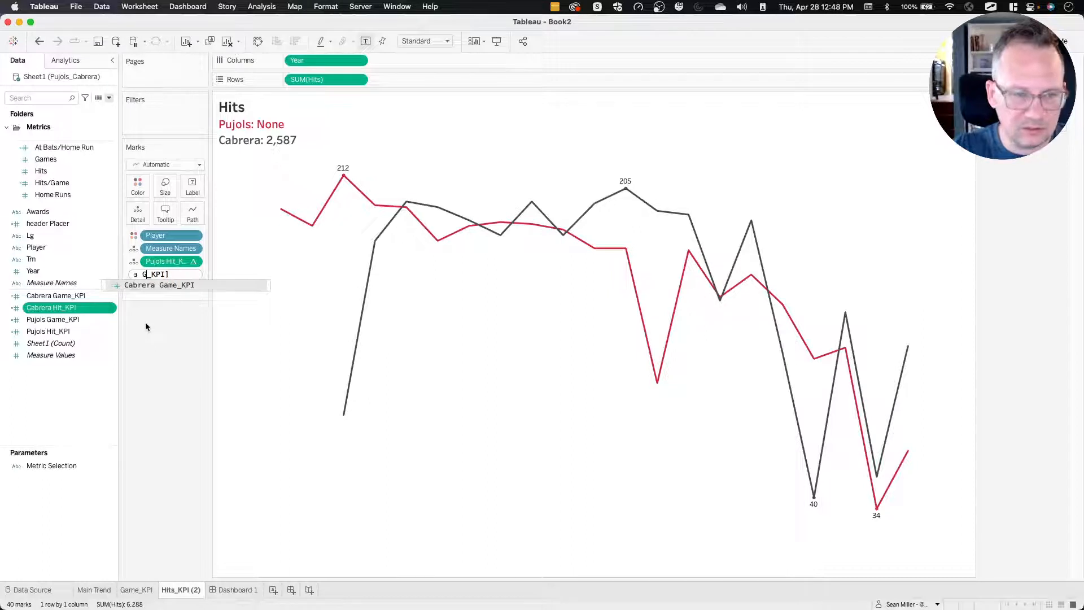
pyautogui.press('BackSpace')
pyautogui.write('Hit')
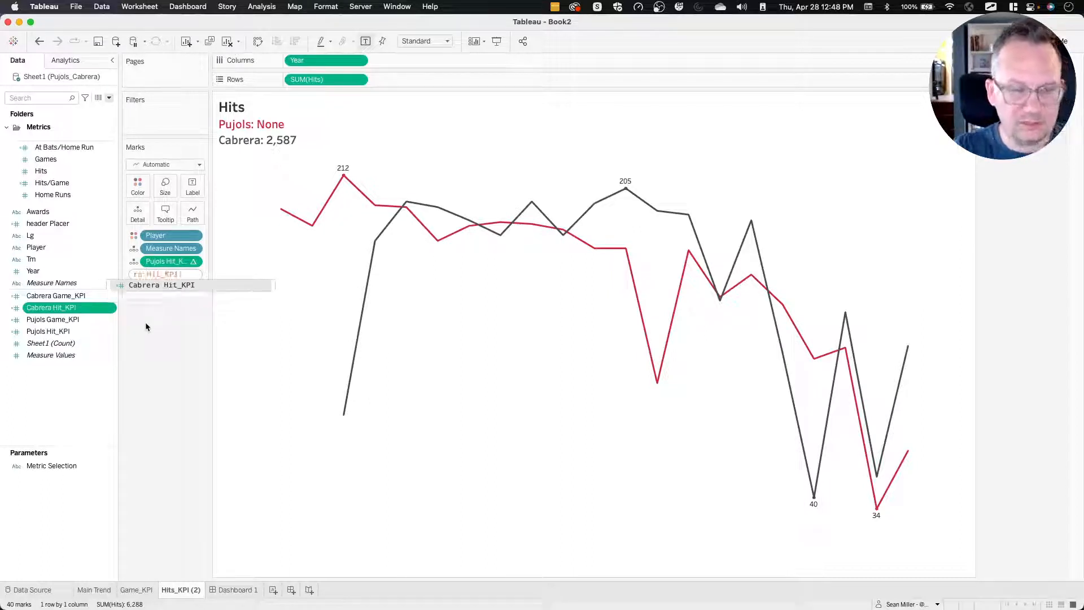
pyautogui.press('Return')
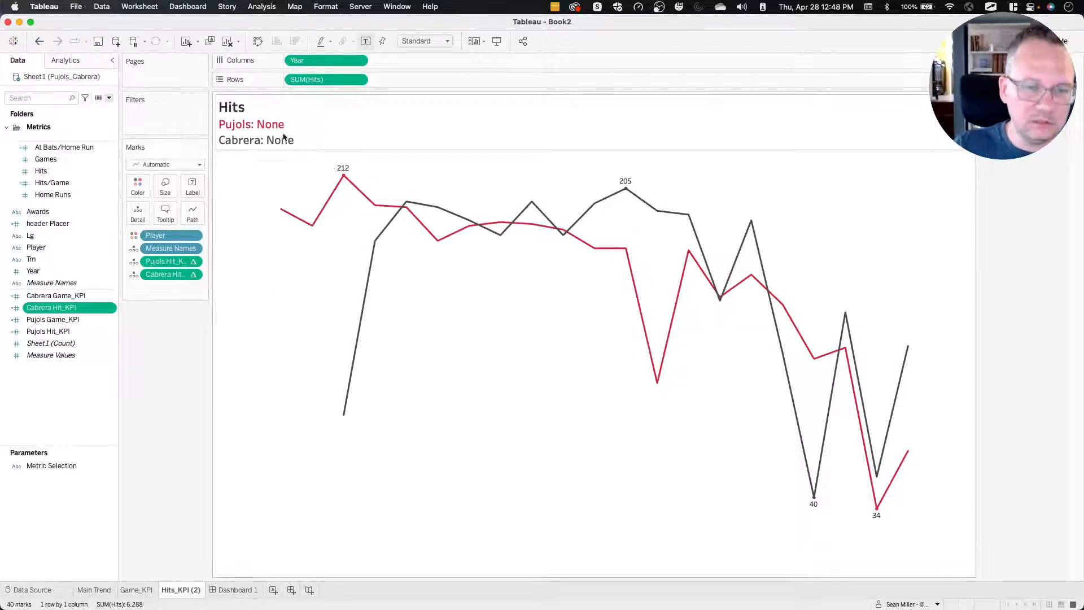
# Replace the missing field in the title's Pujols line with AGG(Pujols Hit_KPI).
pyautogui.doubleClick(280, 132)
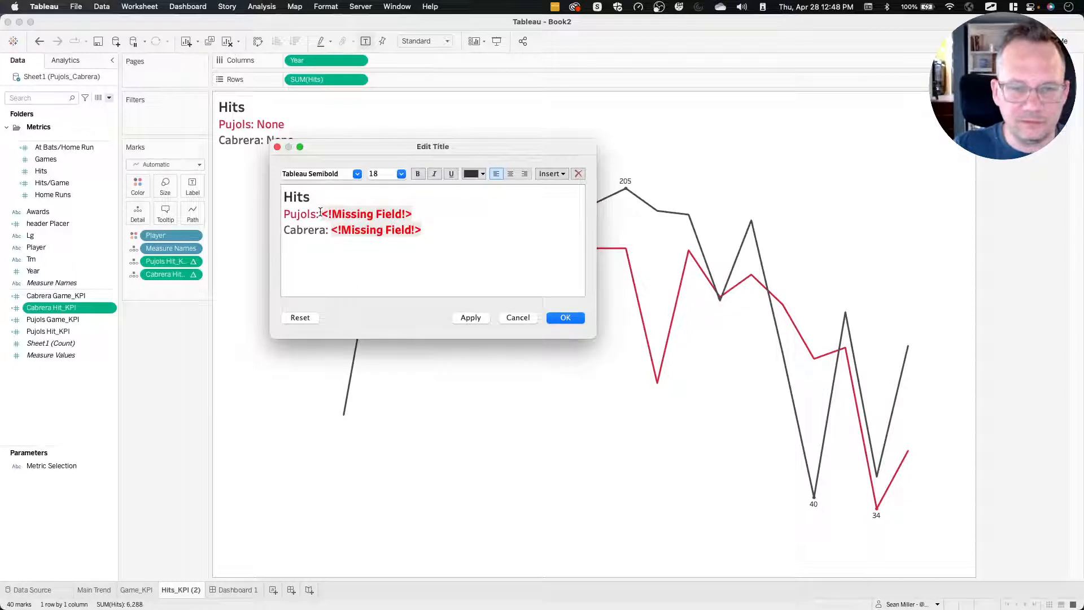
pyautogui.moveTo(320, 213); pyautogui.dragTo(419, 208)
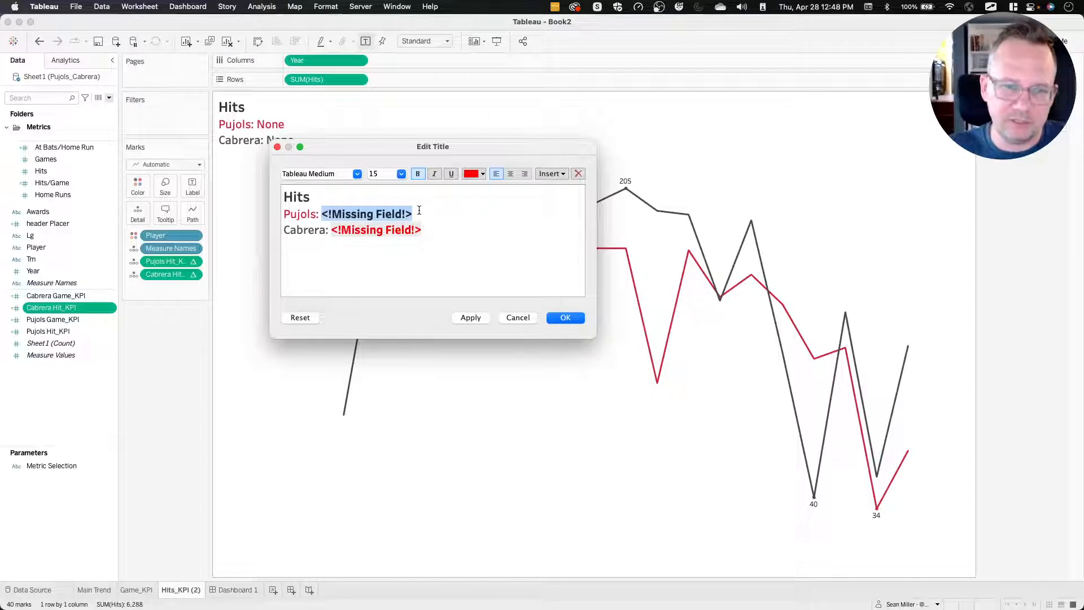
pyautogui.click(555, 174)
pyautogui.click(584, 351)
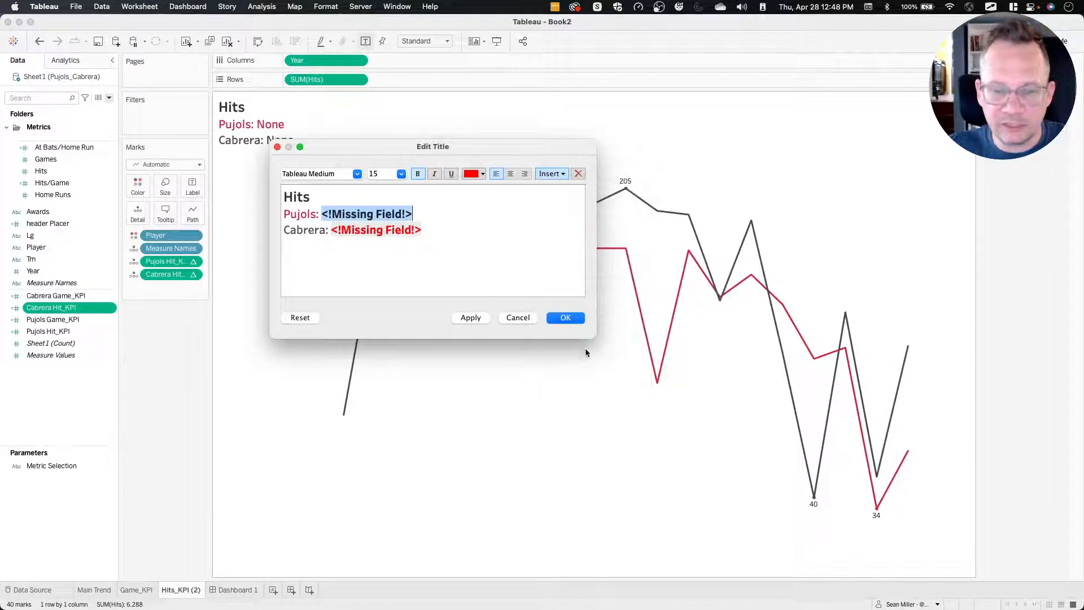
pyautogui.click(549, 176)
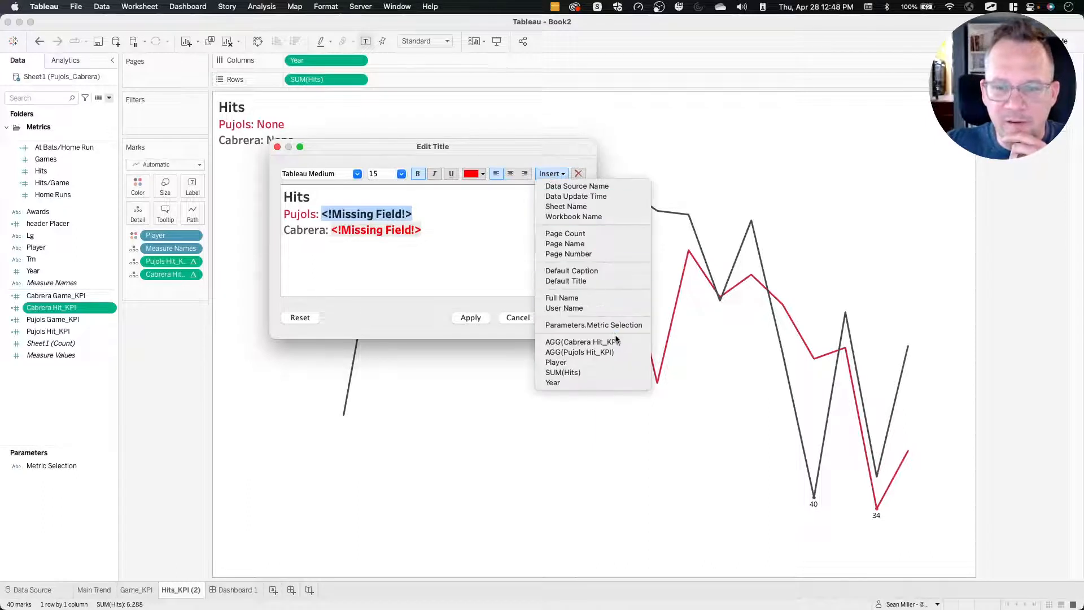
pyautogui.click(600, 353)
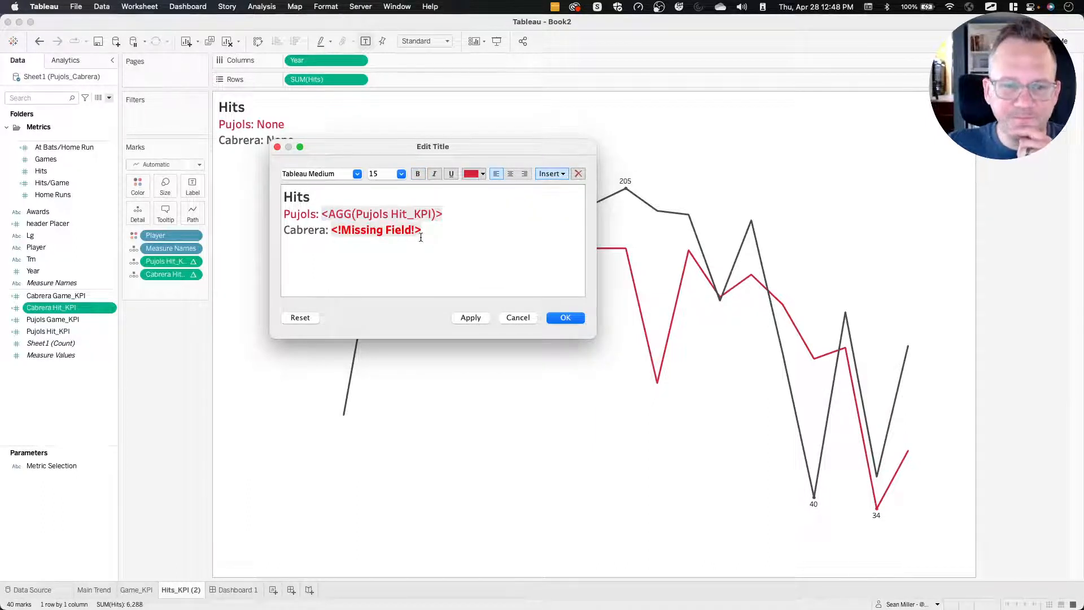
# Replace the missing field in the title's Cabrera line with AGG(Cabrera Hit_KPI) and apply the title changes.
pyautogui.moveTo(427, 234); pyautogui.dragTo(334, 230)
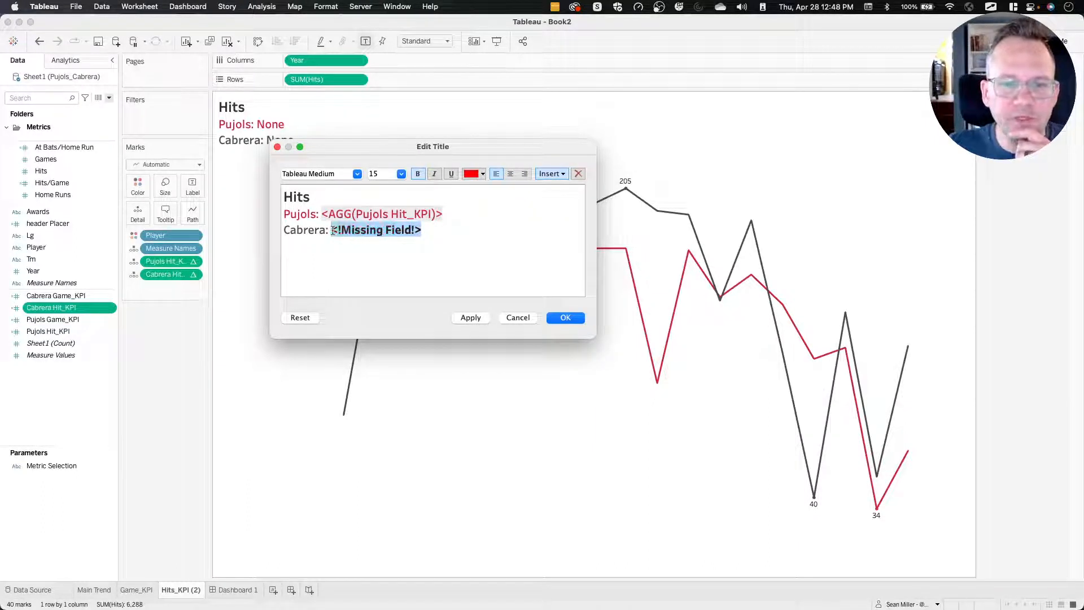
pyautogui.click(551, 174)
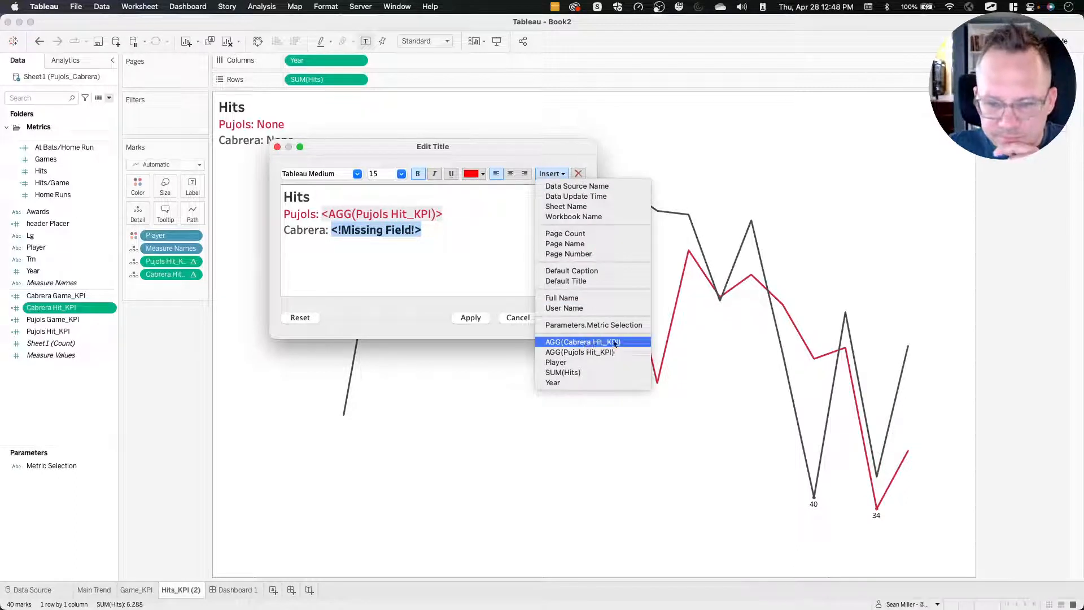
pyautogui.click(614, 342)
pyautogui.click(477, 317)
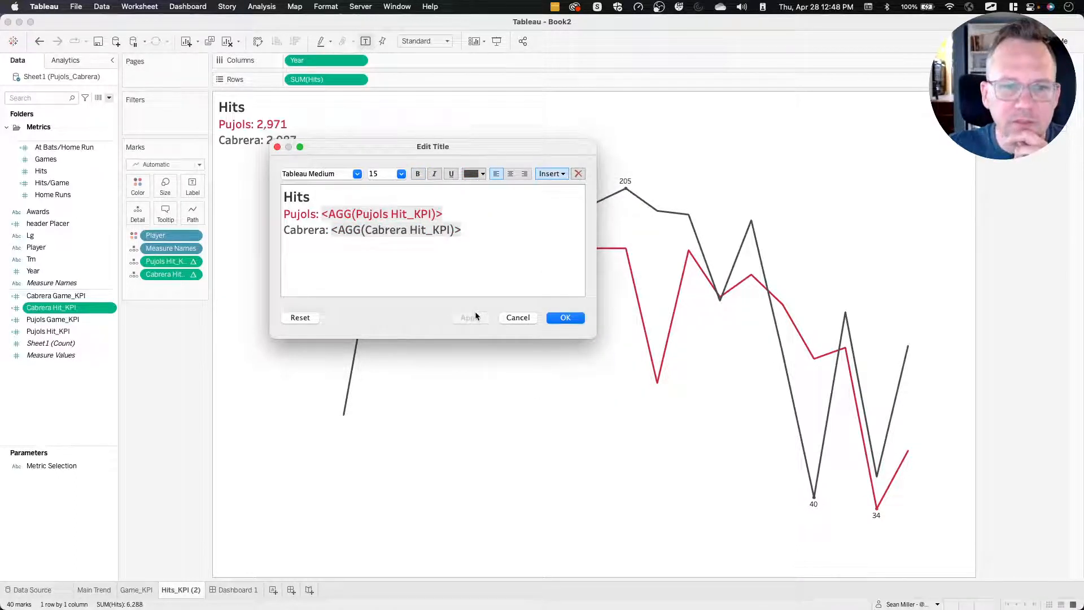
pyautogui.click(563, 320)
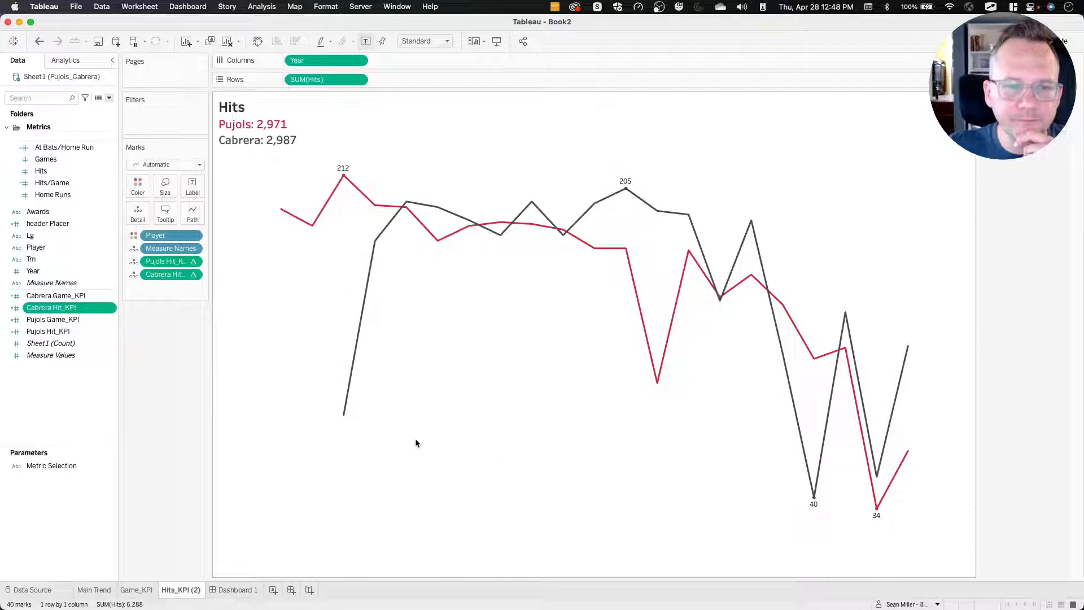
pyautogui.doubleClick(264, 126)
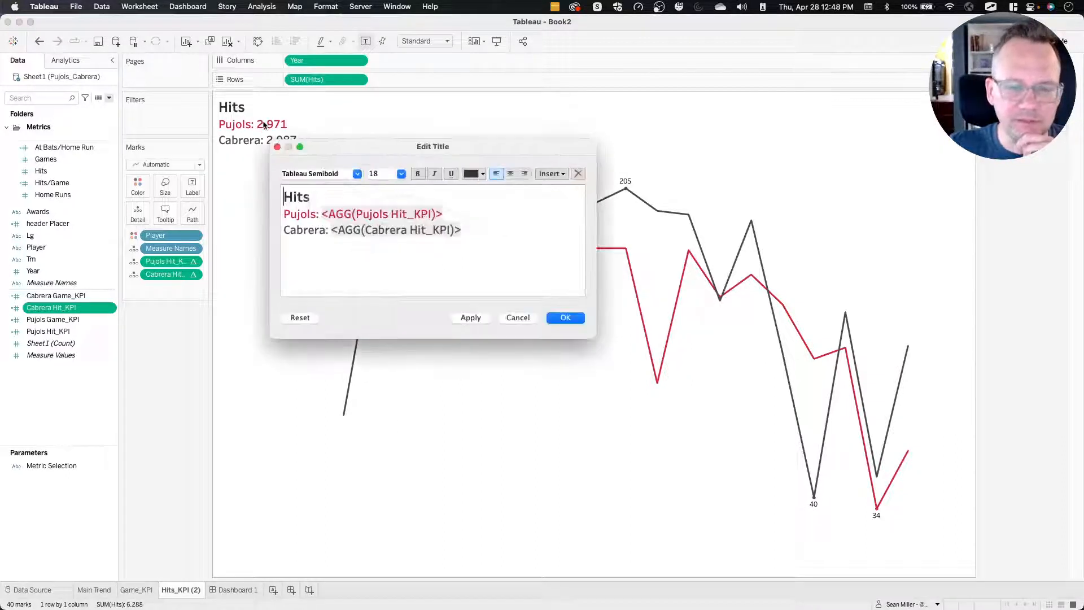
pyautogui.doubleClick(382, 214)
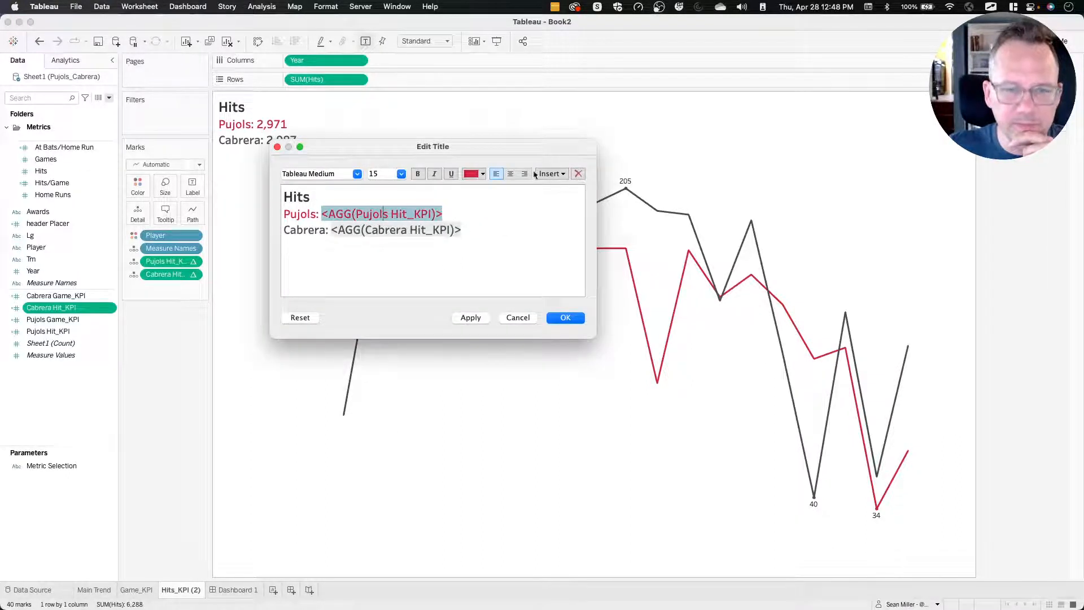
pyautogui.click(277, 147)
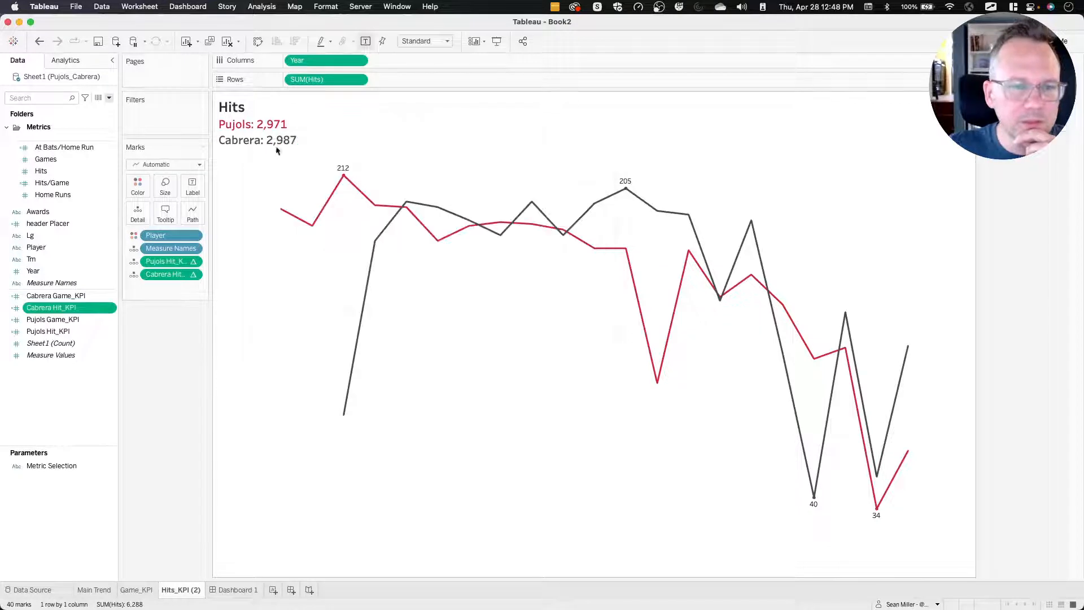
# Check which measure the Cabrera Hit_KPI calculation sums, leaving its formula as it is.
pyautogui.rightClick(56, 312)
pyautogui.click(75, 360)
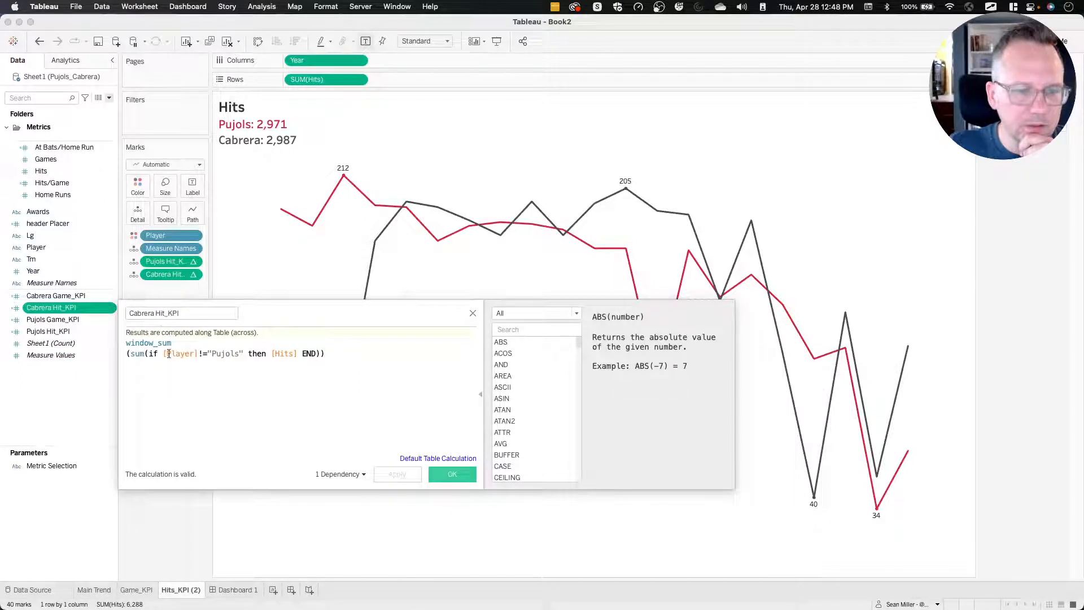
pyautogui.click(274, 353)
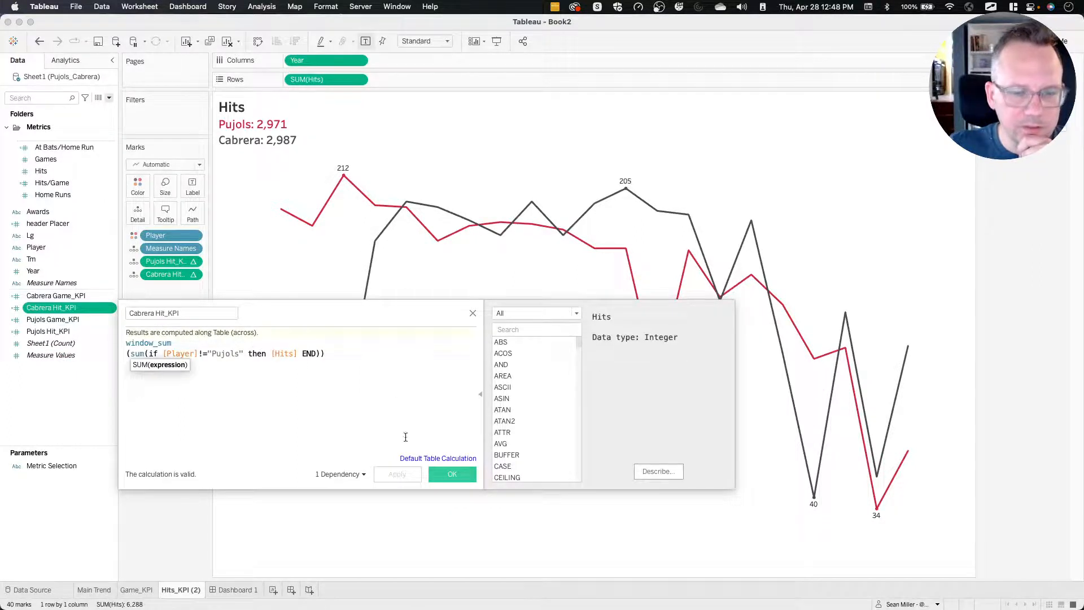
pyautogui.click(452, 473)
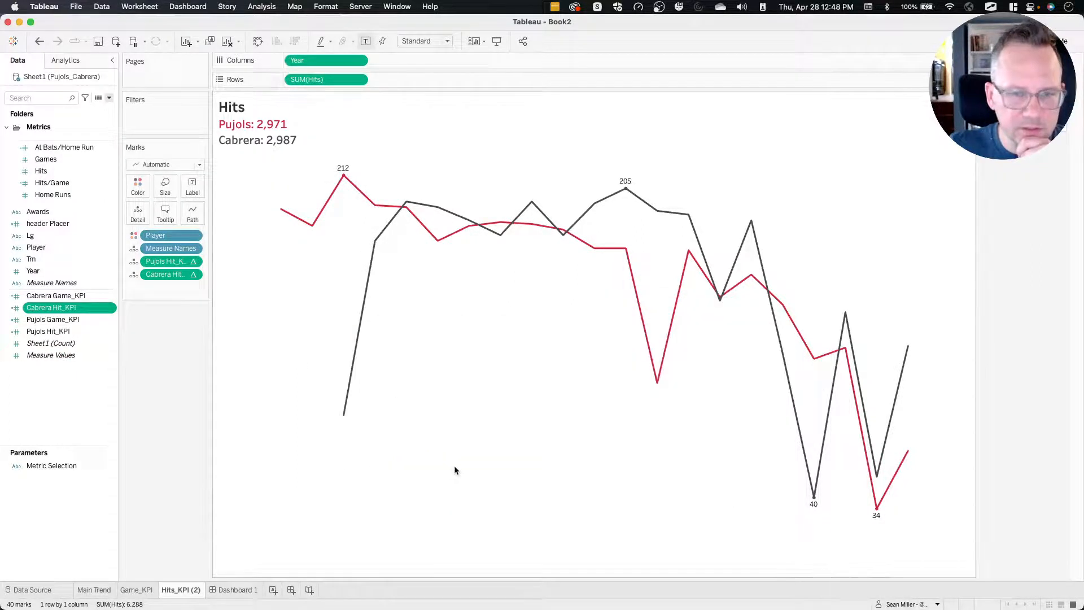
# Replace [Games] with [Hits] in the Pujols Hit_KPI calculation and save the corrected formula.
pyautogui.click(72, 332)
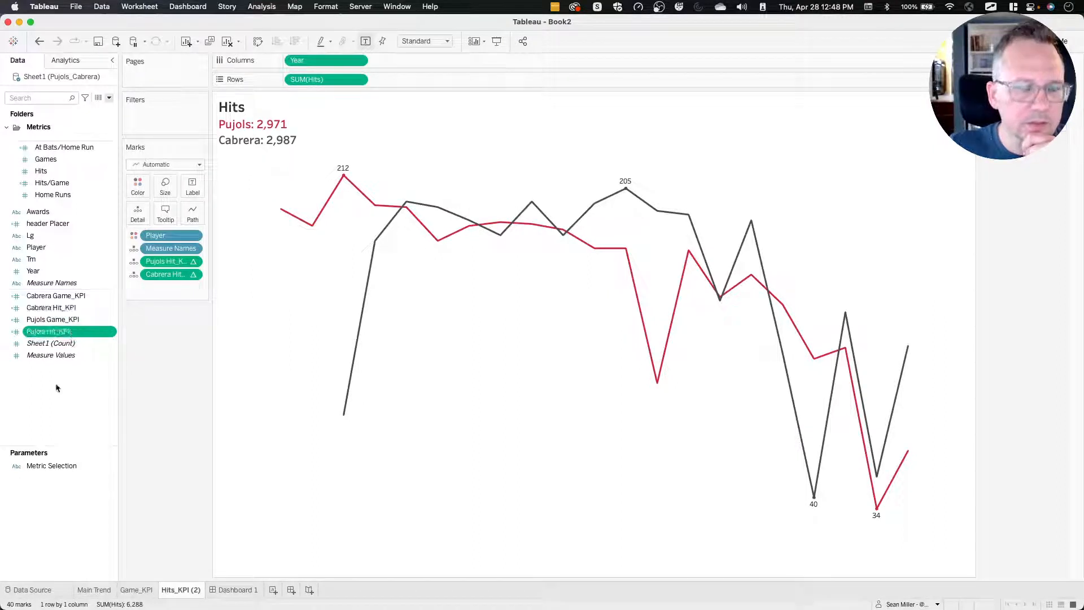
pyautogui.rightClick(67, 332)
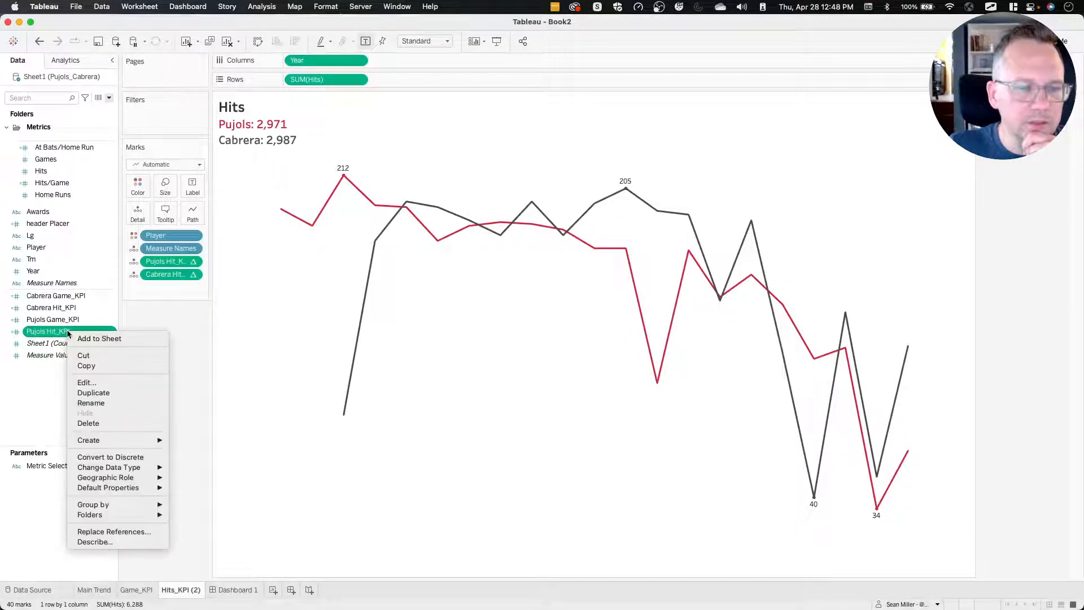
pyautogui.click(126, 384)
pyautogui.doubleClick(274, 352)
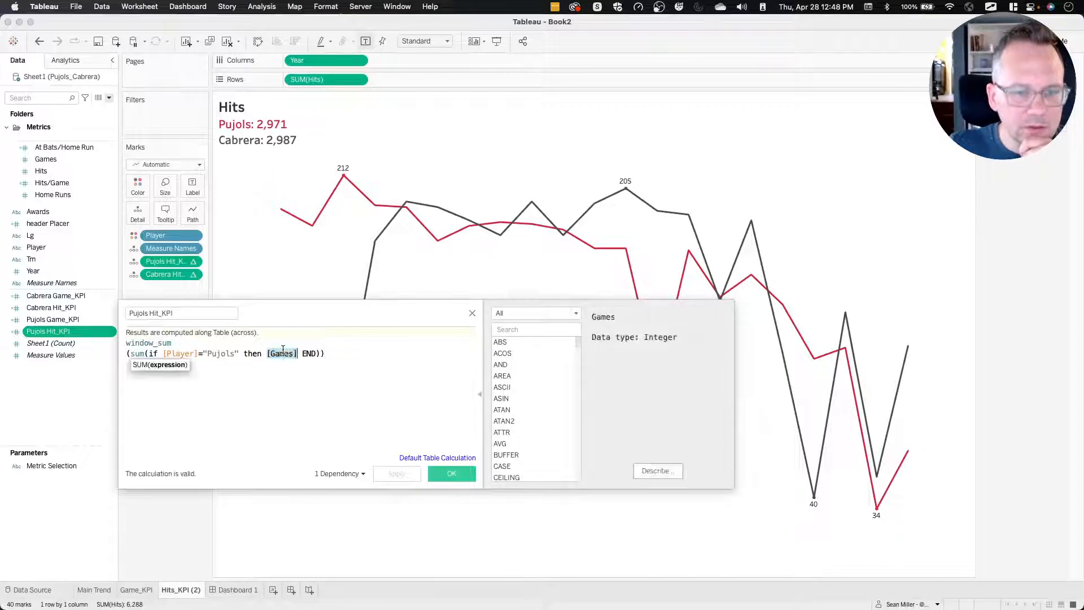
pyautogui.write('Hit')
pyautogui.press('Return')
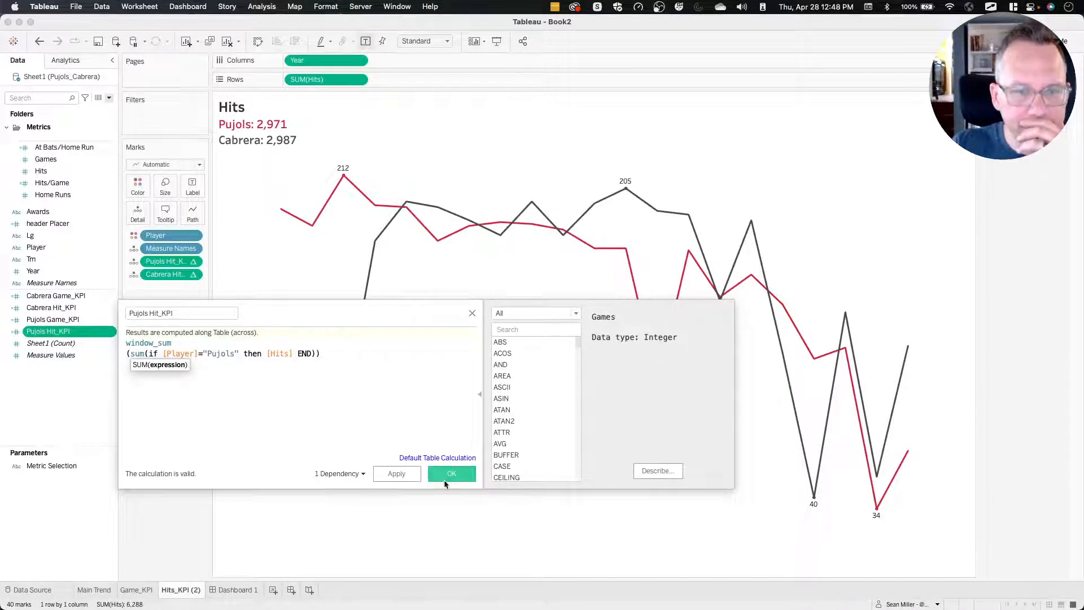
pyautogui.click(405, 475)
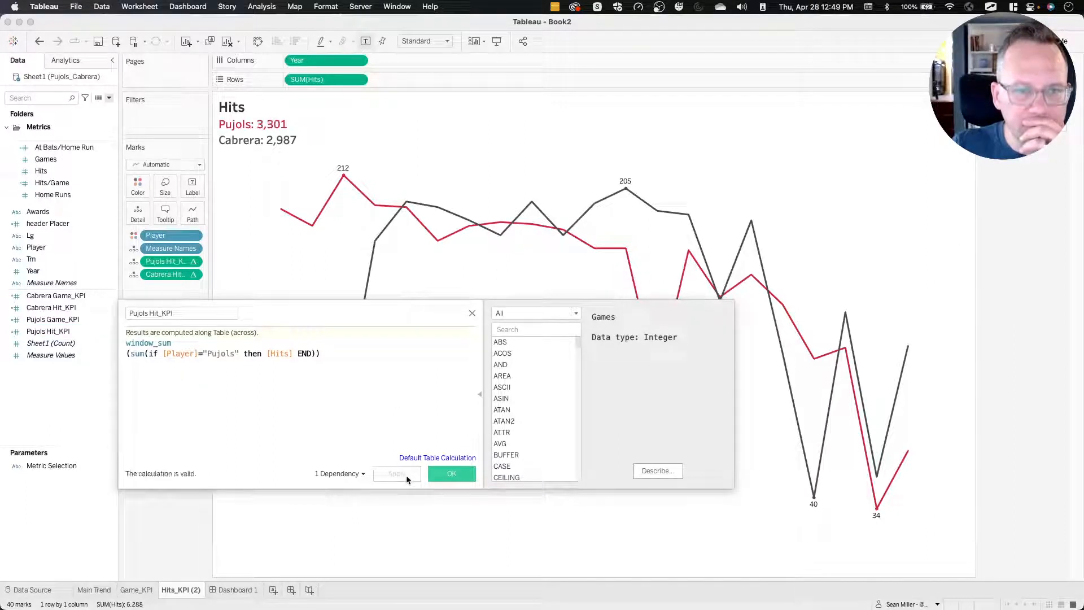
pyautogui.click(446, 477)
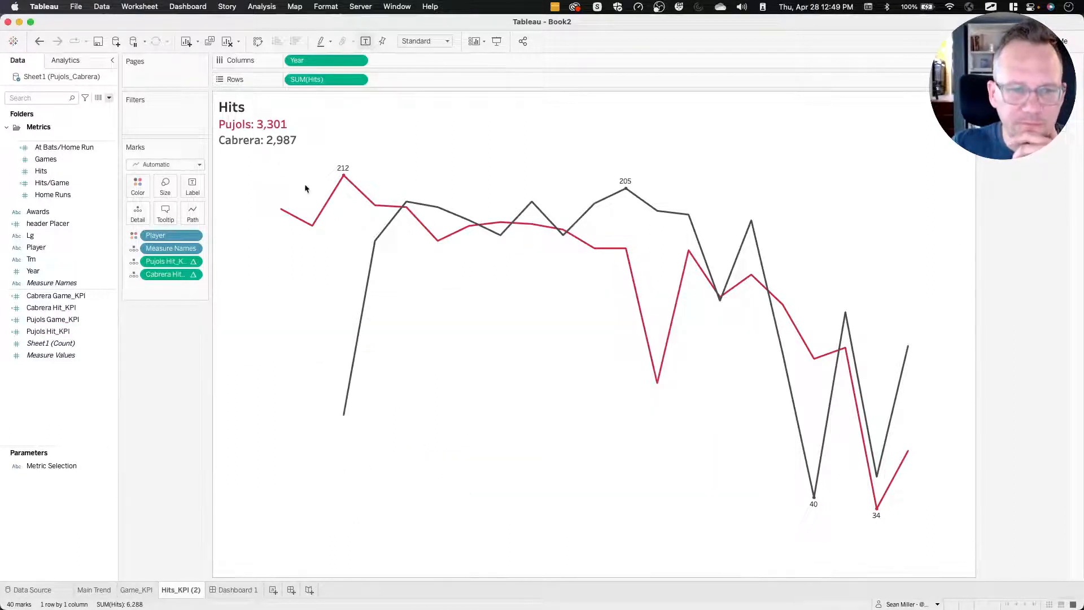
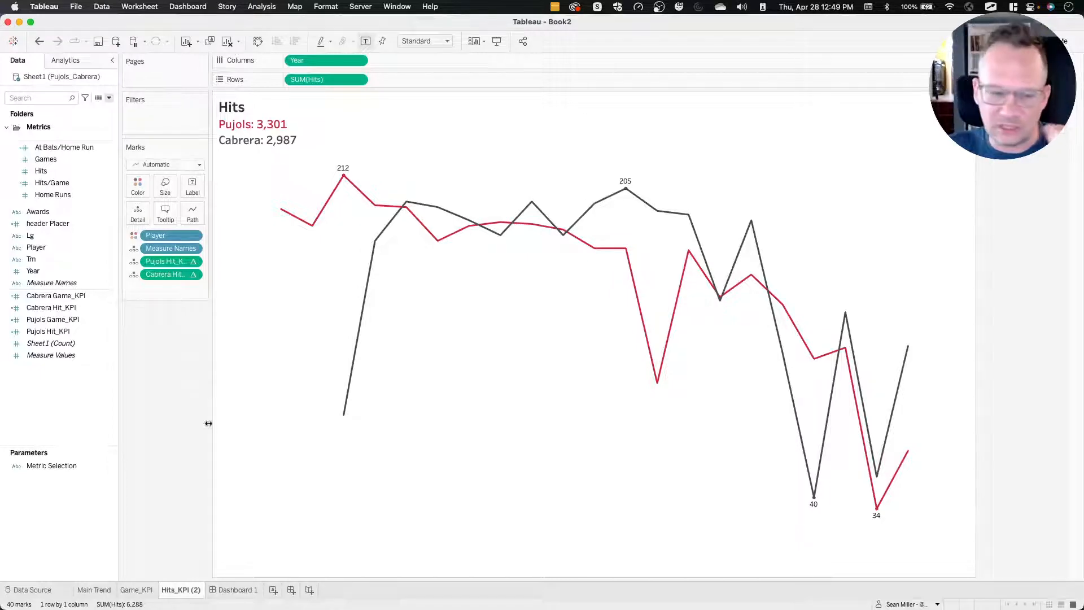
# Place the Hits_KPI (2) sheet beside the Games card in the top row of Dashboard 1.
pyautogui.hotkey('ctrl', 'Left')
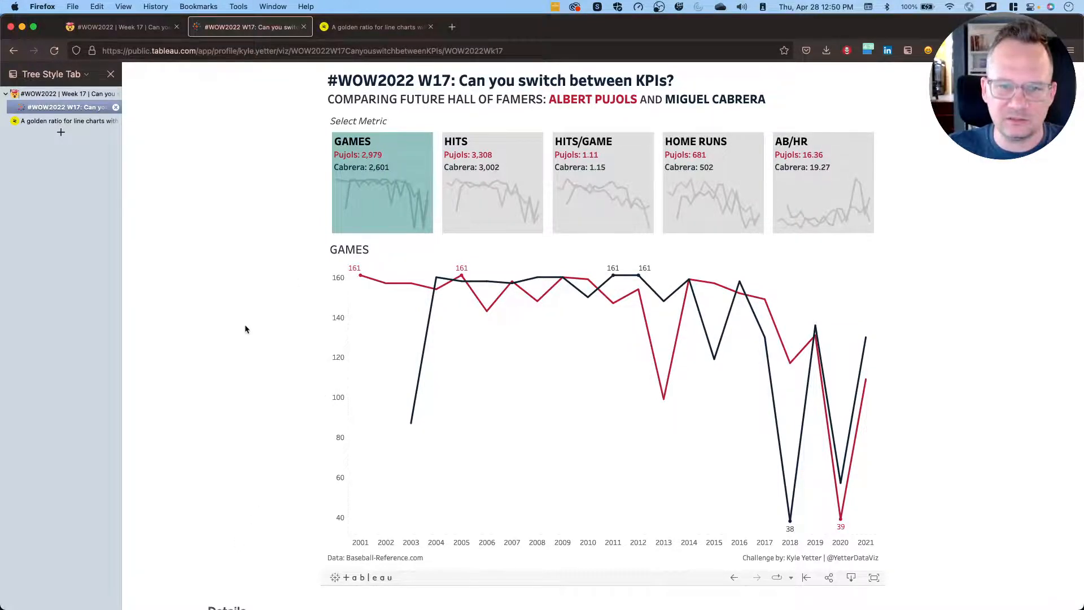
pyautogui.hotkey('ctrl', 'Right')
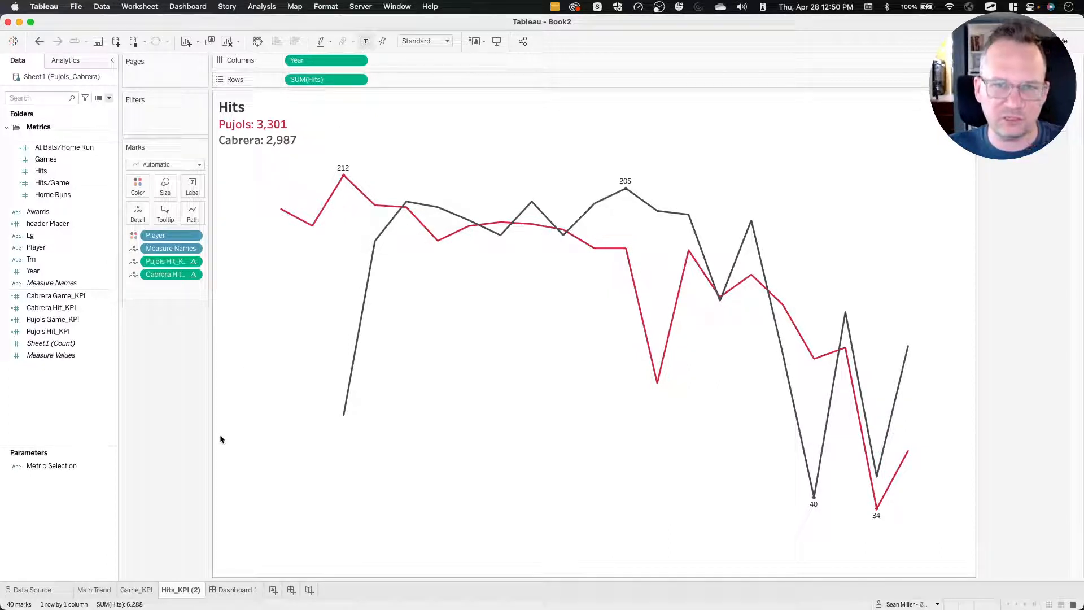
pyautogui.click(233, 590)
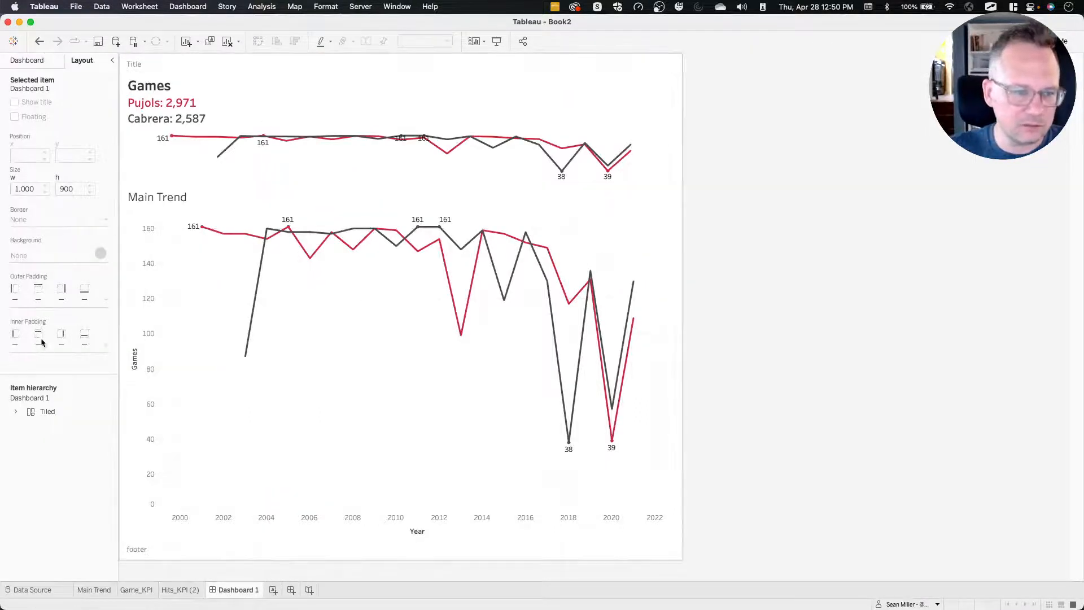
pyautogui.click(33, 62)
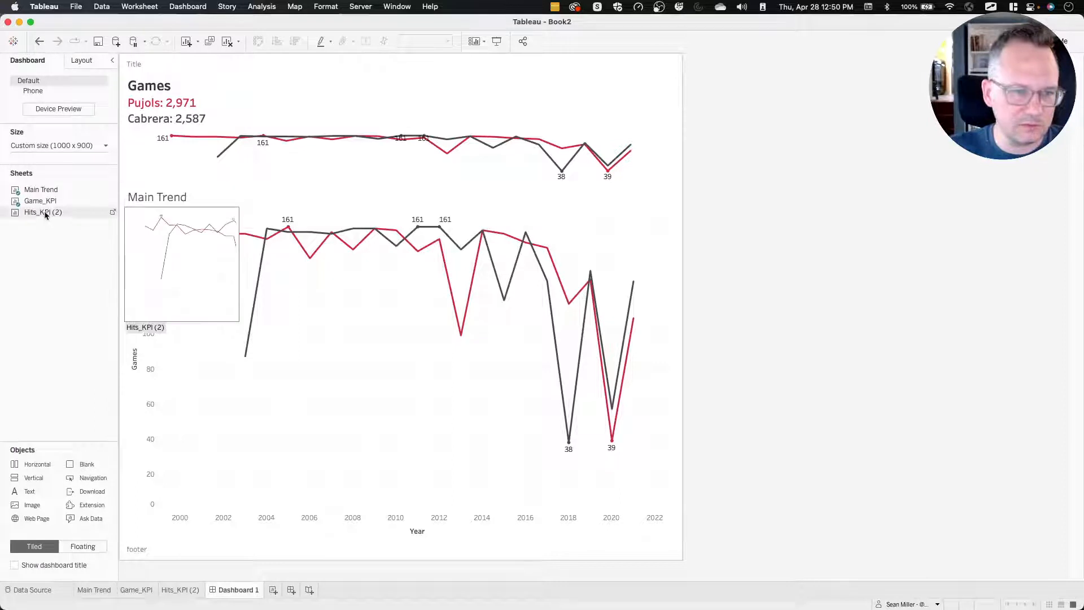
pyautogui.moveTo(44, 211); pyautogui.dragTo(524, 123)
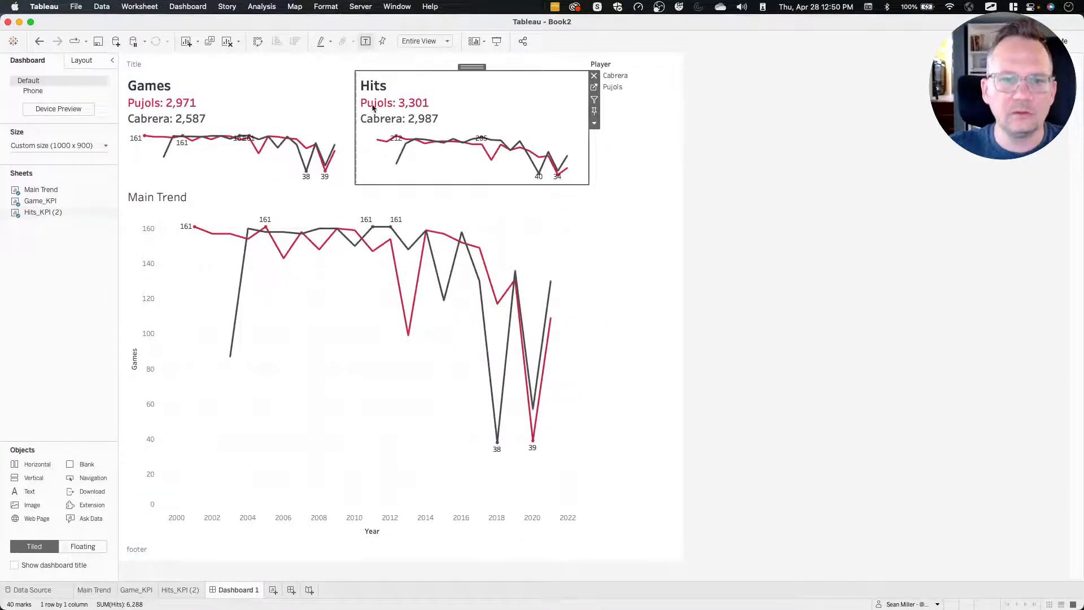
# Delete the layout container holding the Player color legend from the dashboard.
pyautogui.click(644, 87)
pyautogui.click(644, 155)
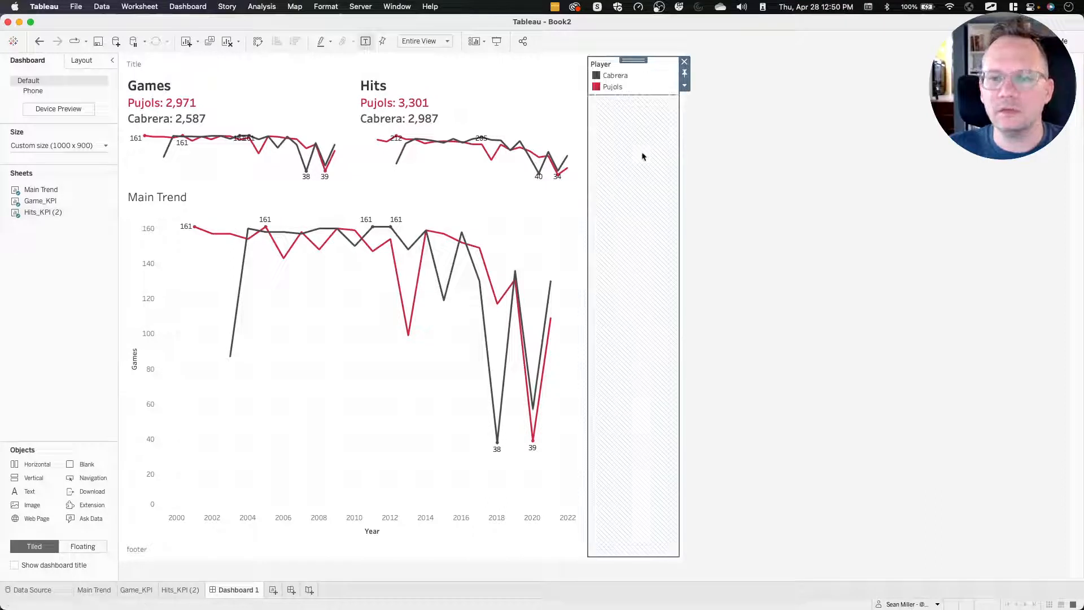
pyautogui.click(684, 61)
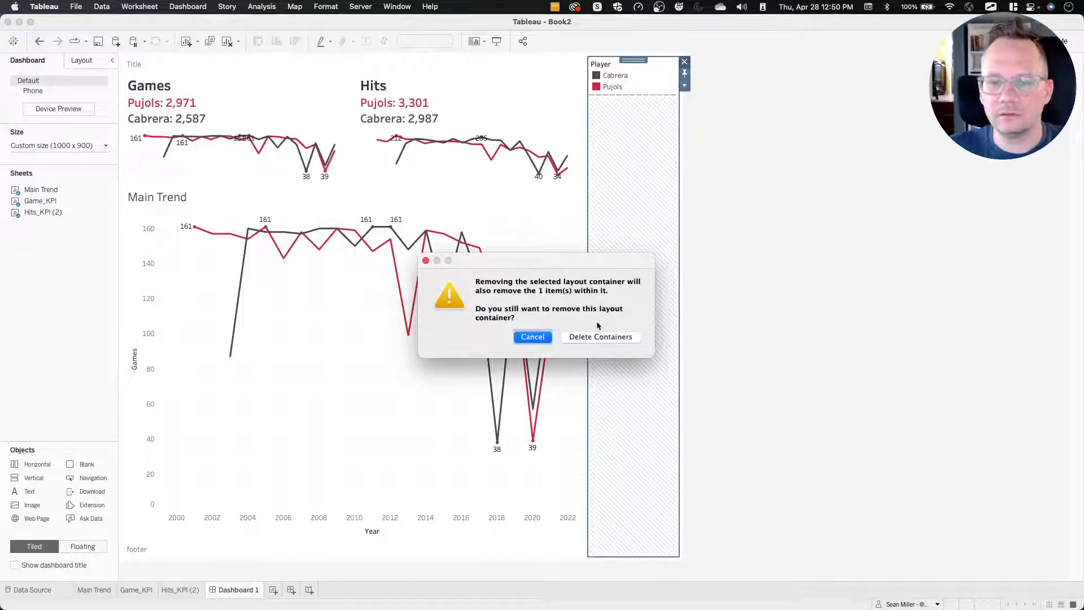
pyautogui.click(587, 336)
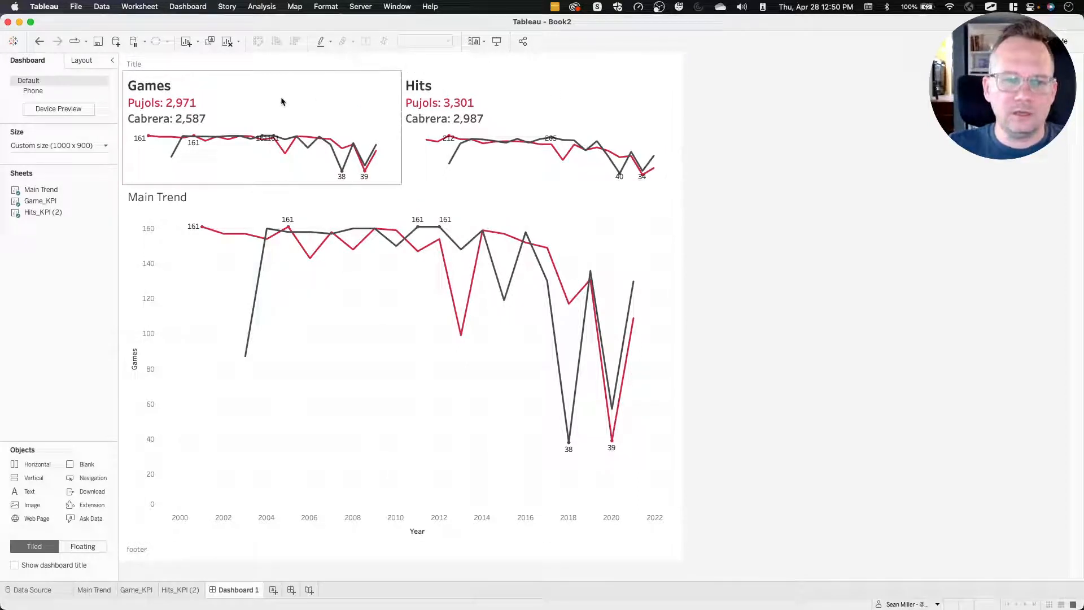
# On the Main Trend sheet, create a calculated field that begins with CASE [Metric Selection].
pyautogui.click(312, 398)
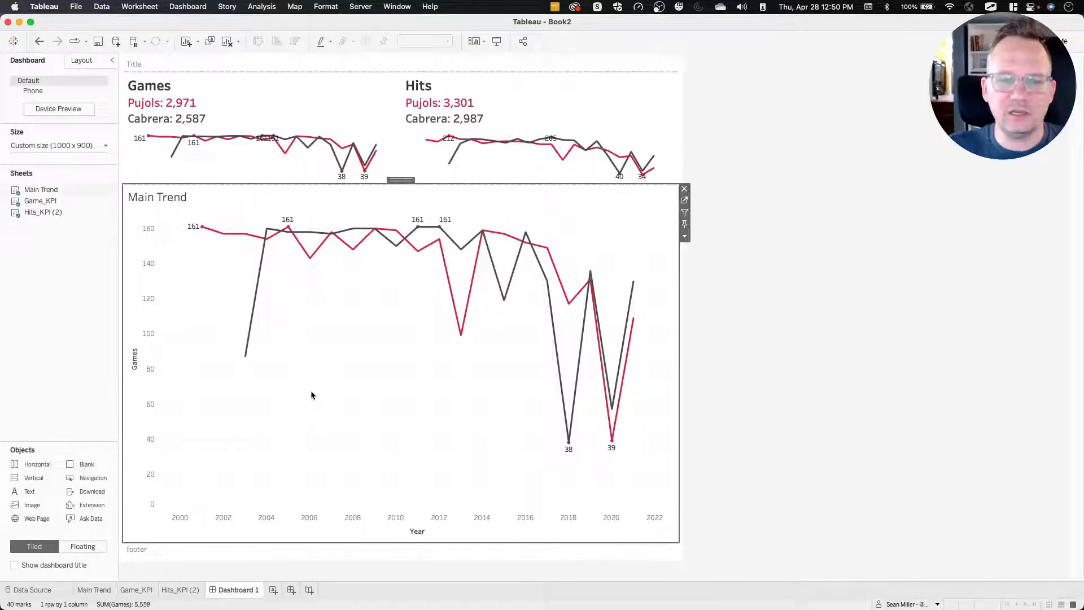
pyautogui.click(685, 201)
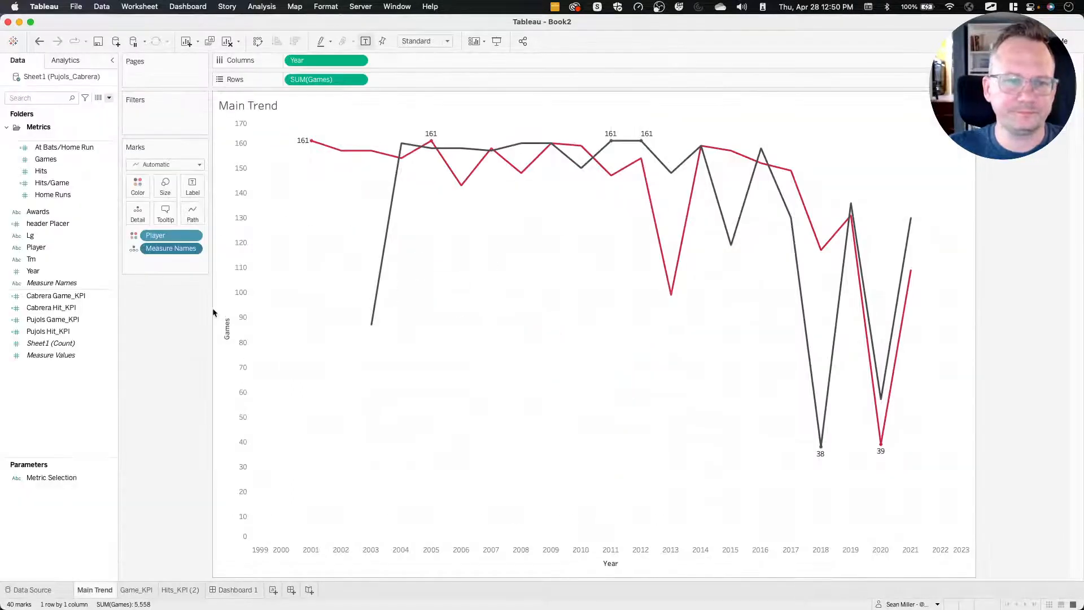
pyautogui.click(57, 284)
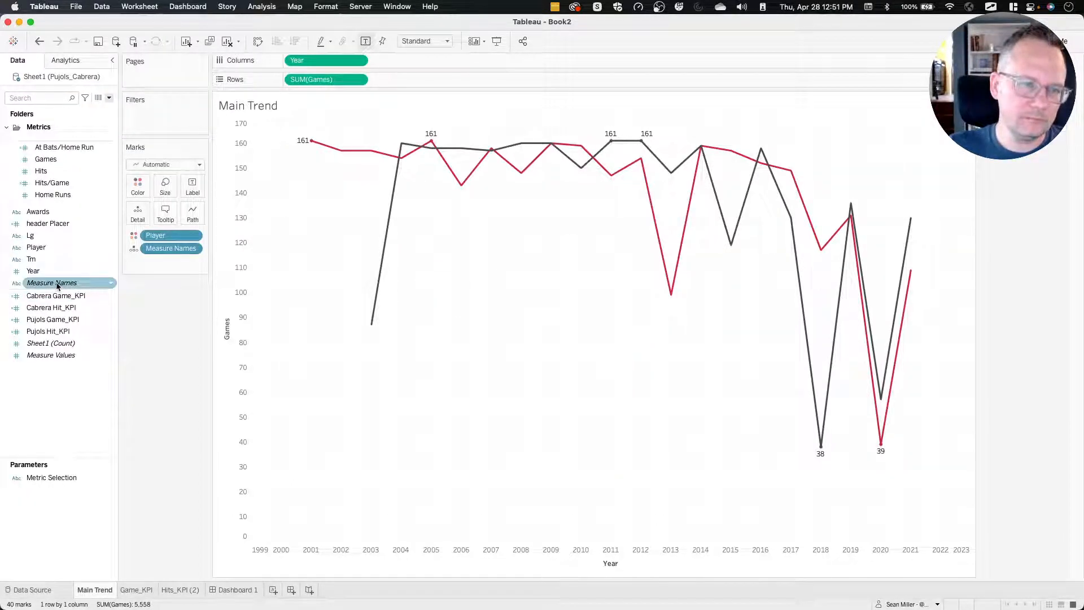
pyautogui.rightClick(49, 423)
pyautogui.click(73, 432)
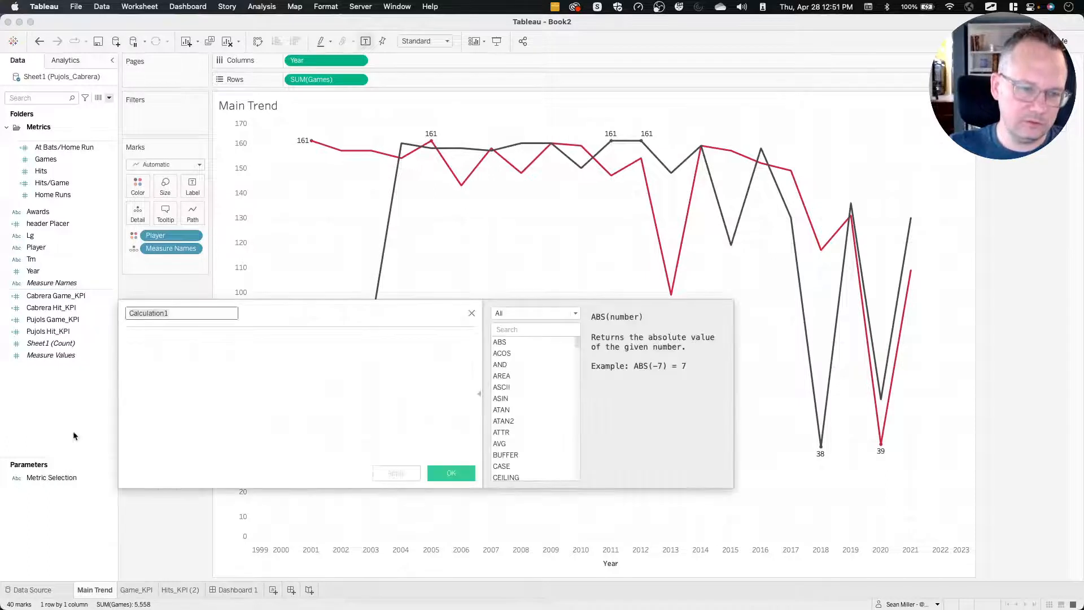
pyautogui.click(190, 350)
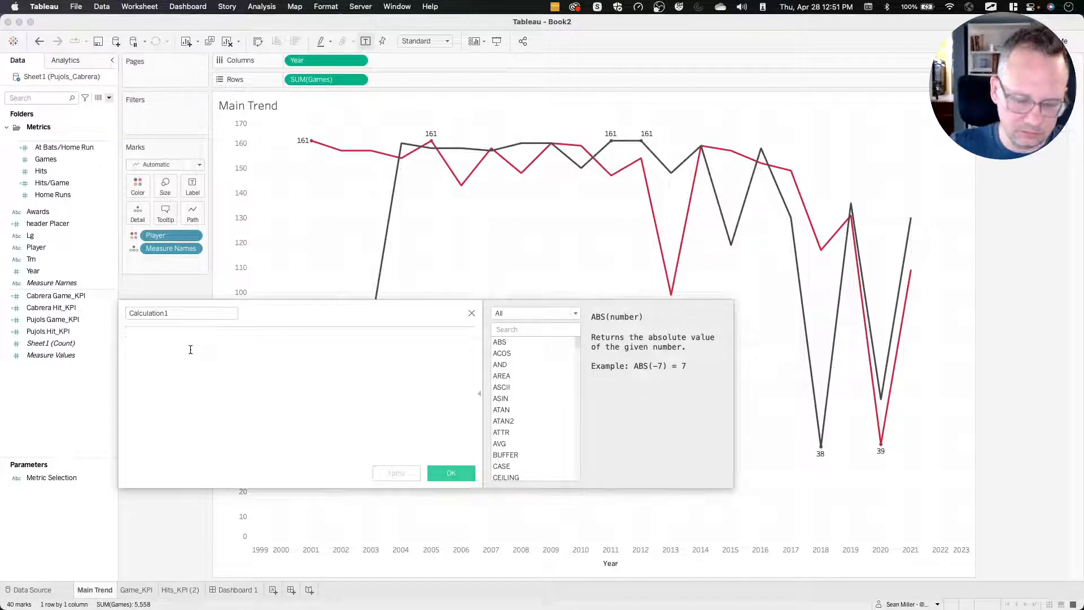
pyautogui.write('case')
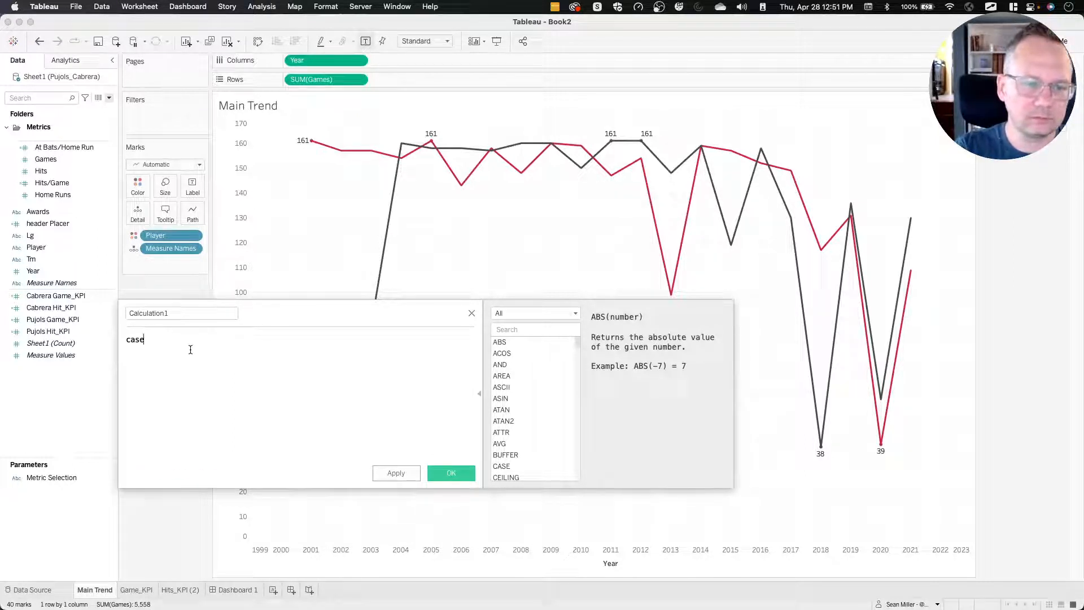
pyautogui.press('BackSpace')
pyautogui.press('Return')
pyautogui.write('met')
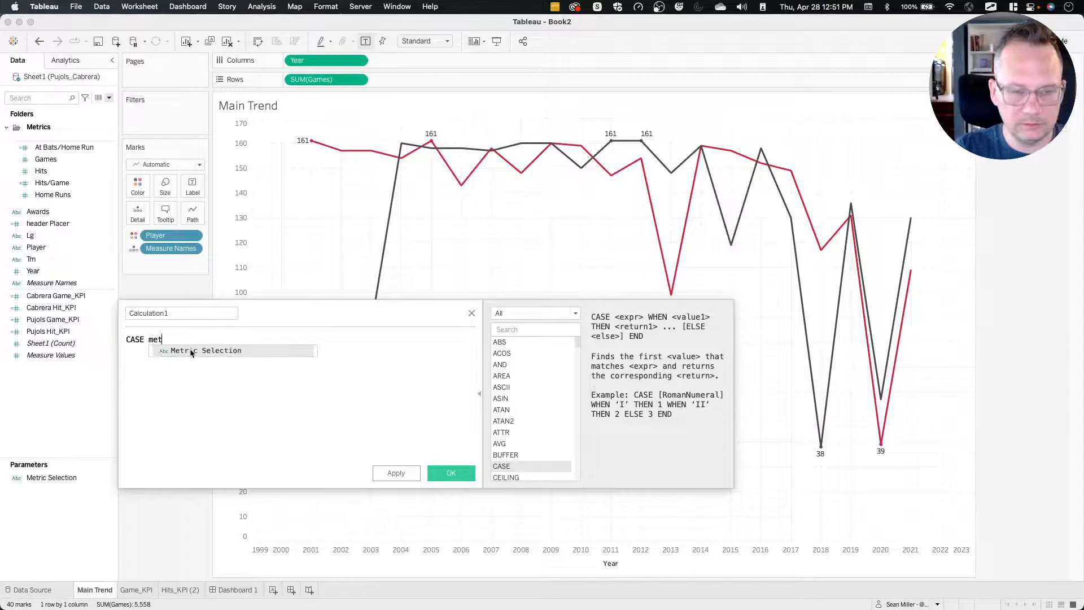
pyautogui.press('Return')
pyautogui.press('Return')
# Add the Games branch to the CASE formula: when "Games" then SUM([Games]).
pyautogui.write('whe')
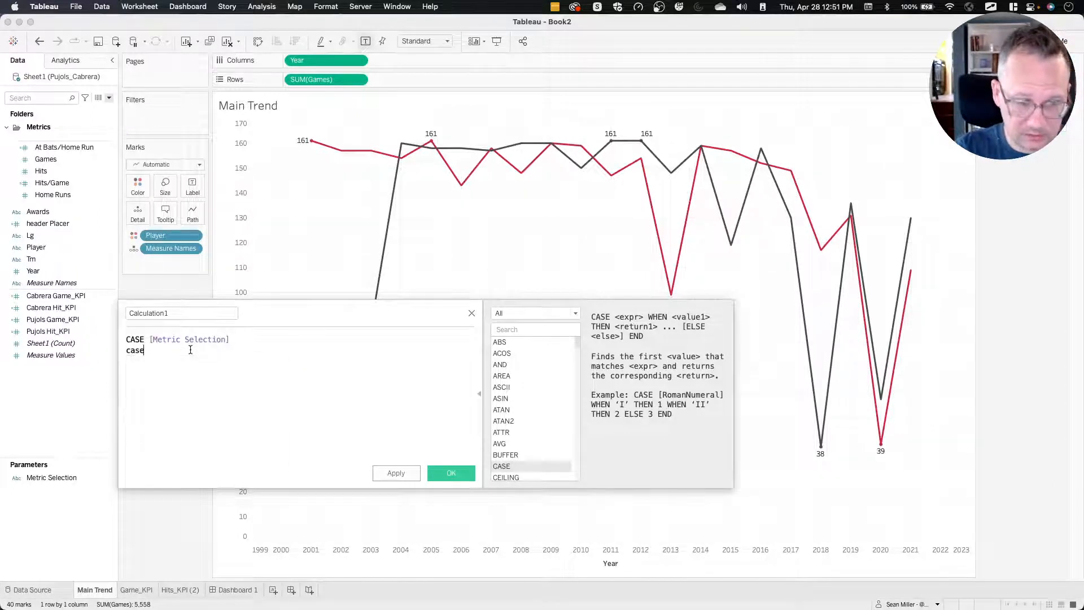
pyautogui.write('n    ')
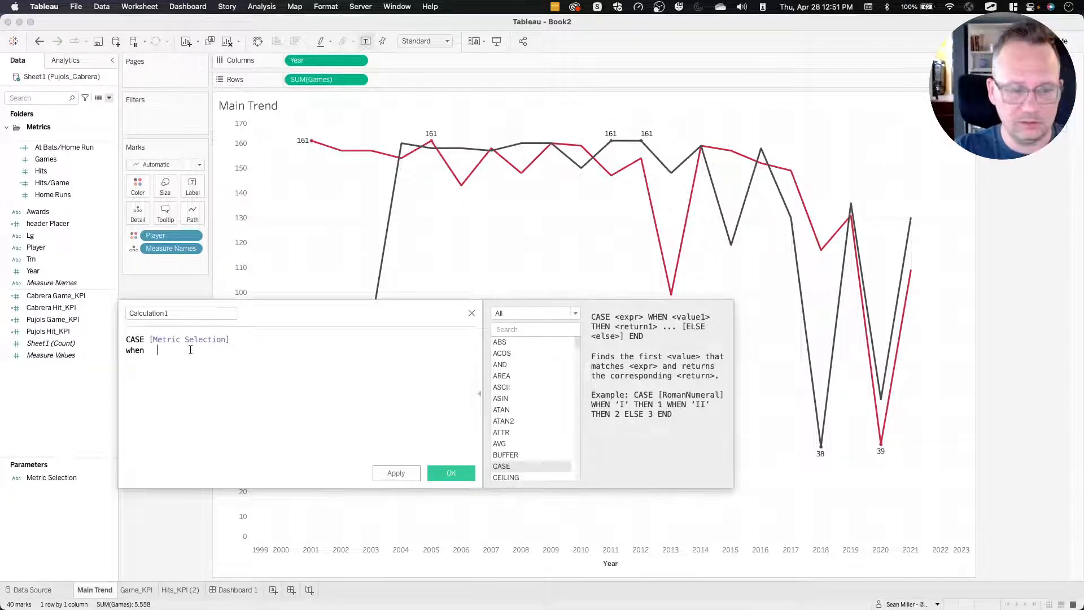
pyautogui.write('"')
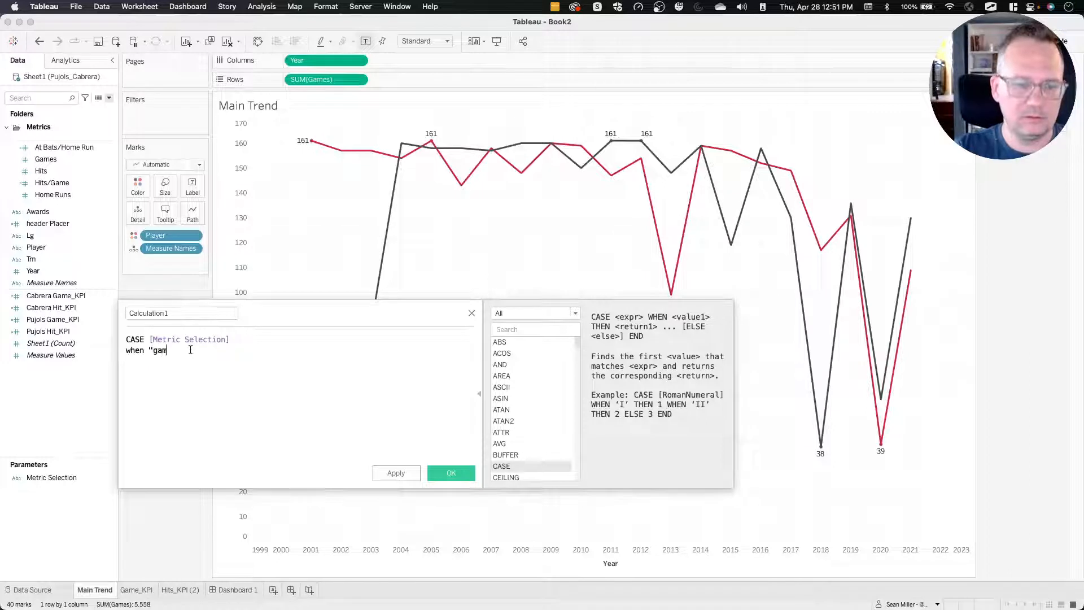
pyautogui.write('Games')
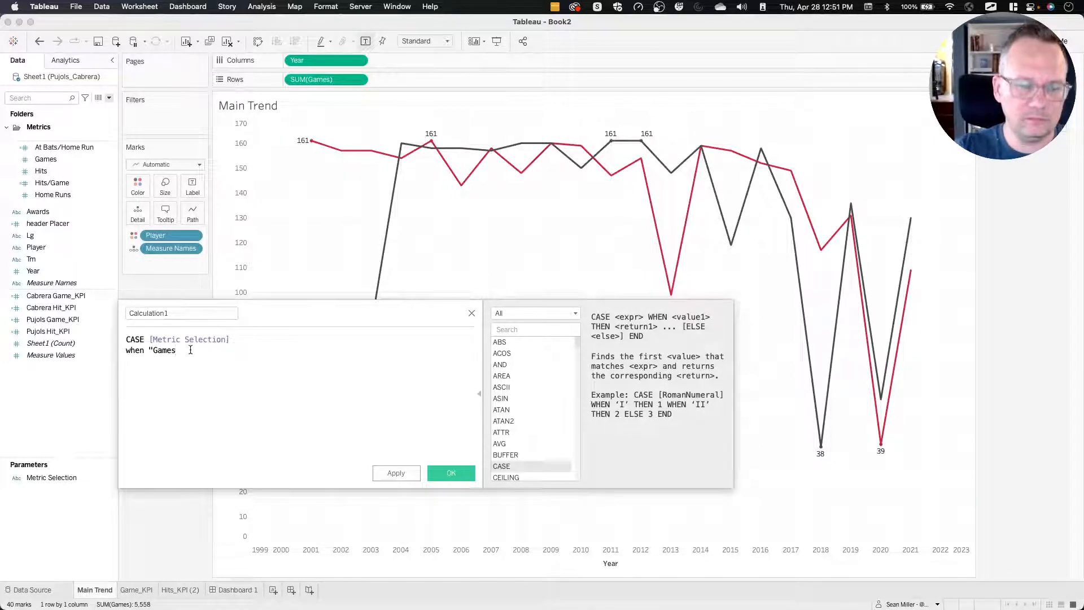
pyautogui.write('" then ')
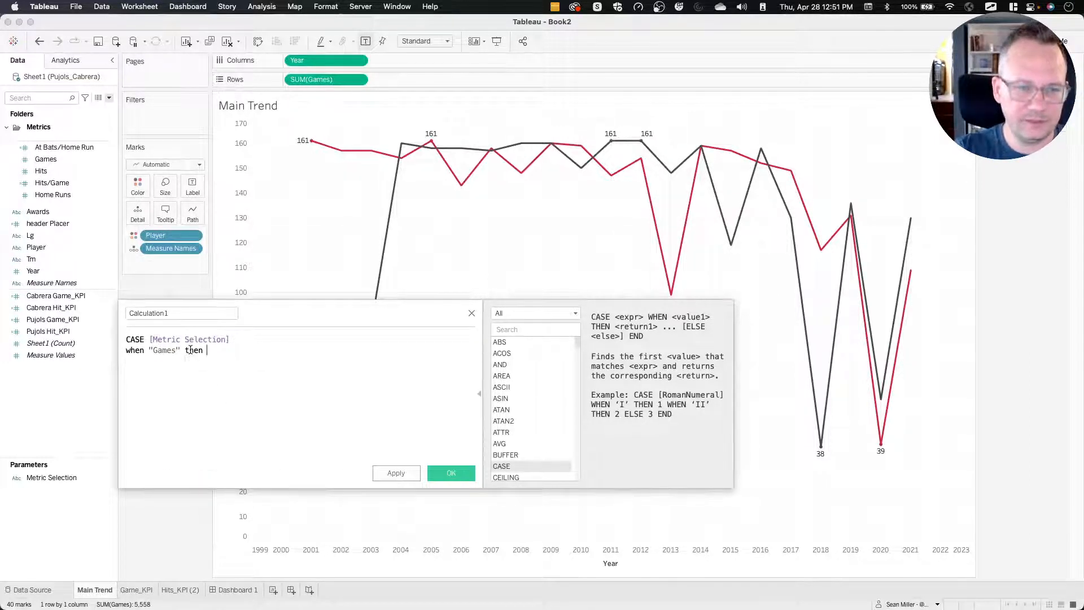
pyautogui.write('sum')
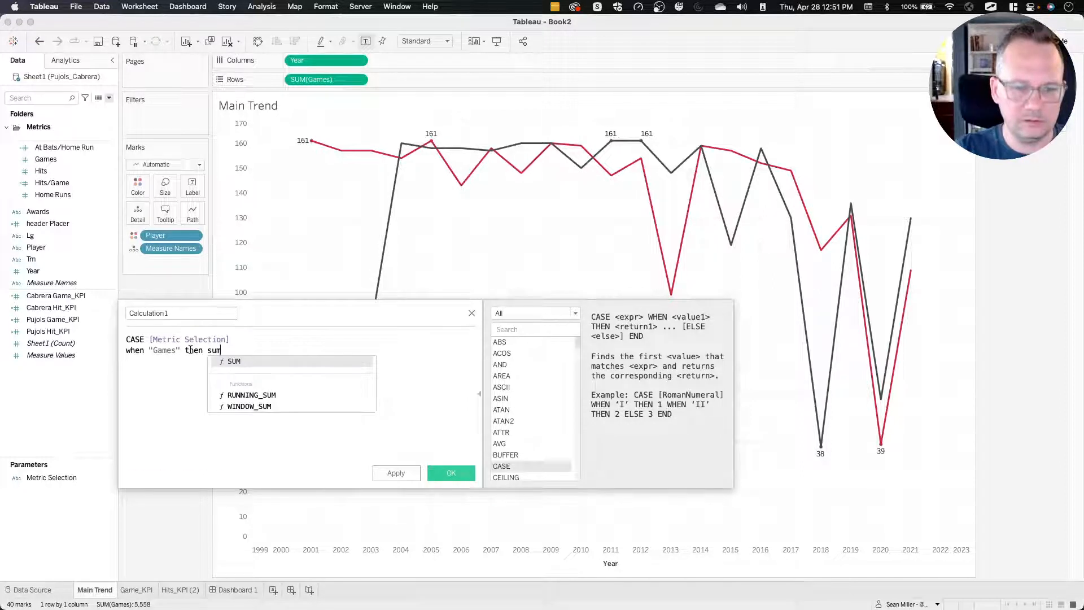
pyautogui.press('BackSpace')
pyautogui.press('BackSpace')
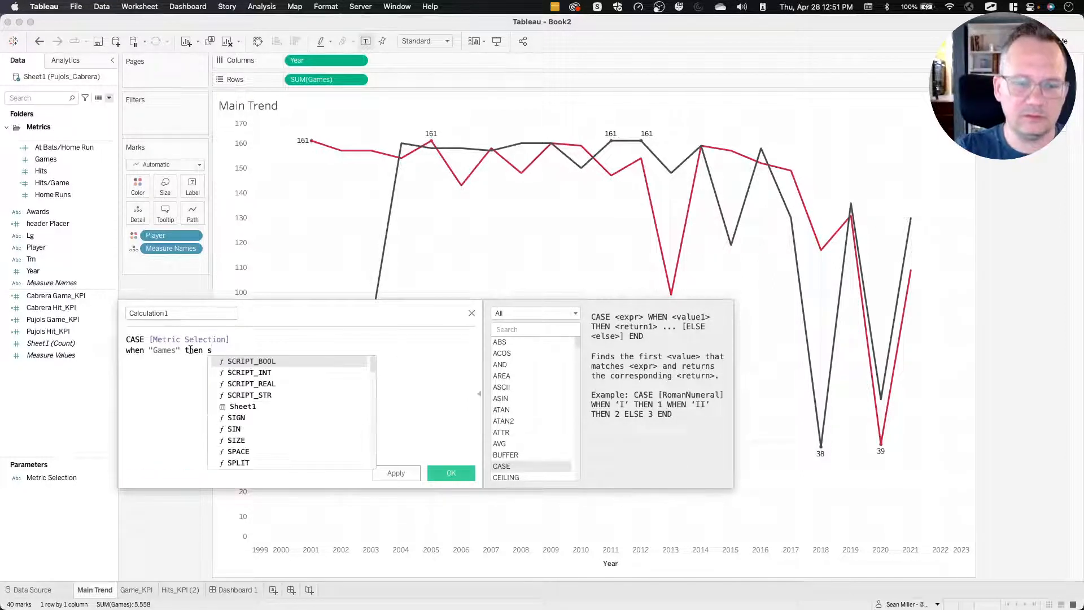
pyautogui.write('um')
pyautogui.press('Return')
pyautogui.write('game')
pyautogui.press('Return')
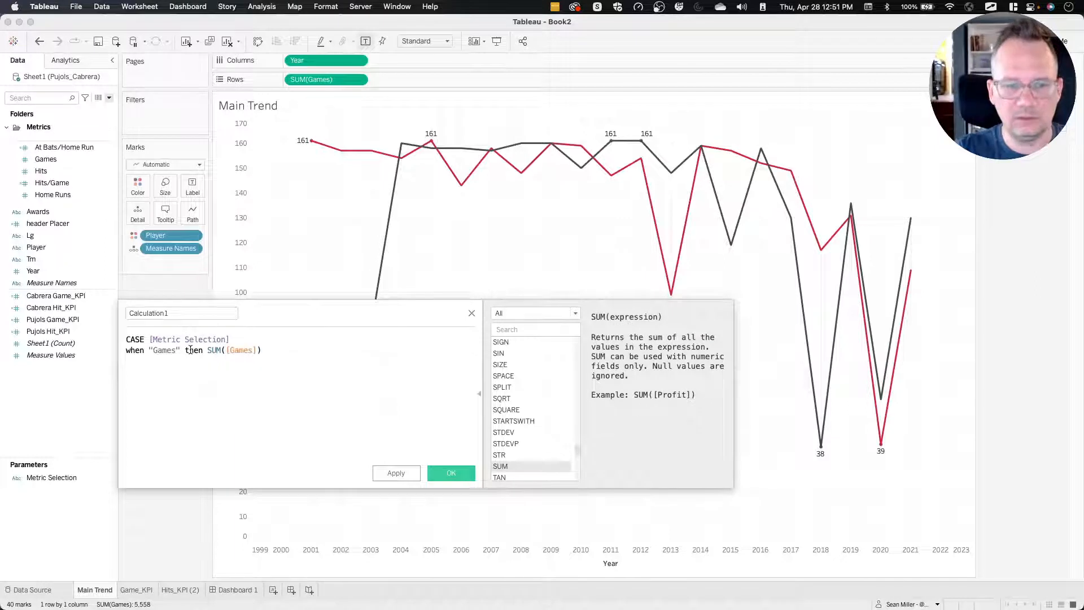
# Add the Hits branch to the CASE formula: when "Hits" then SUM([Hits]).
pyautogui.press('Return')
pyautogui.write('when ')
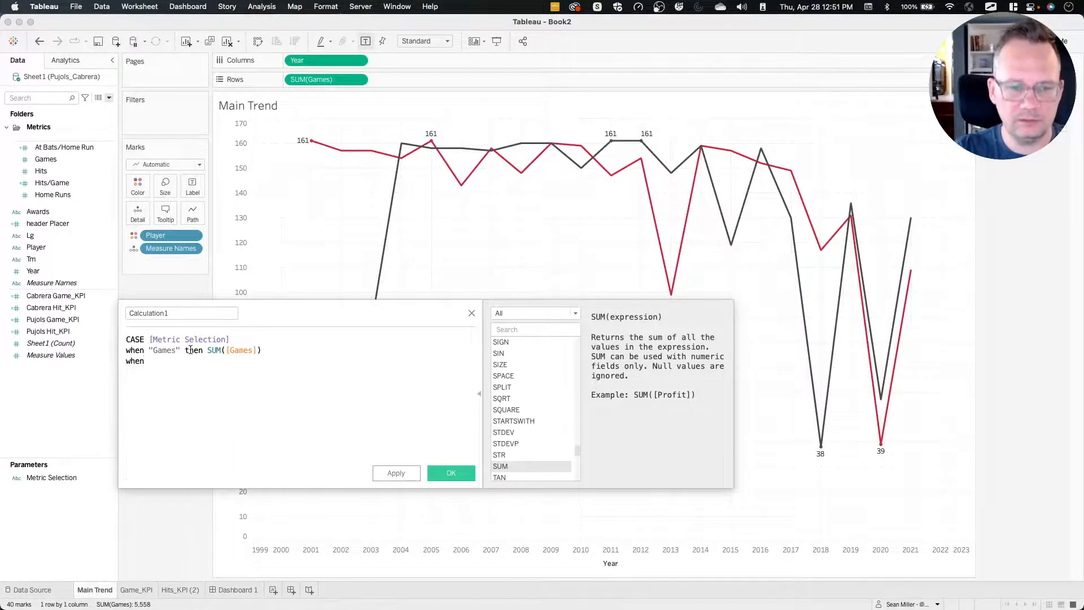
pyautogui.write('"Hits')
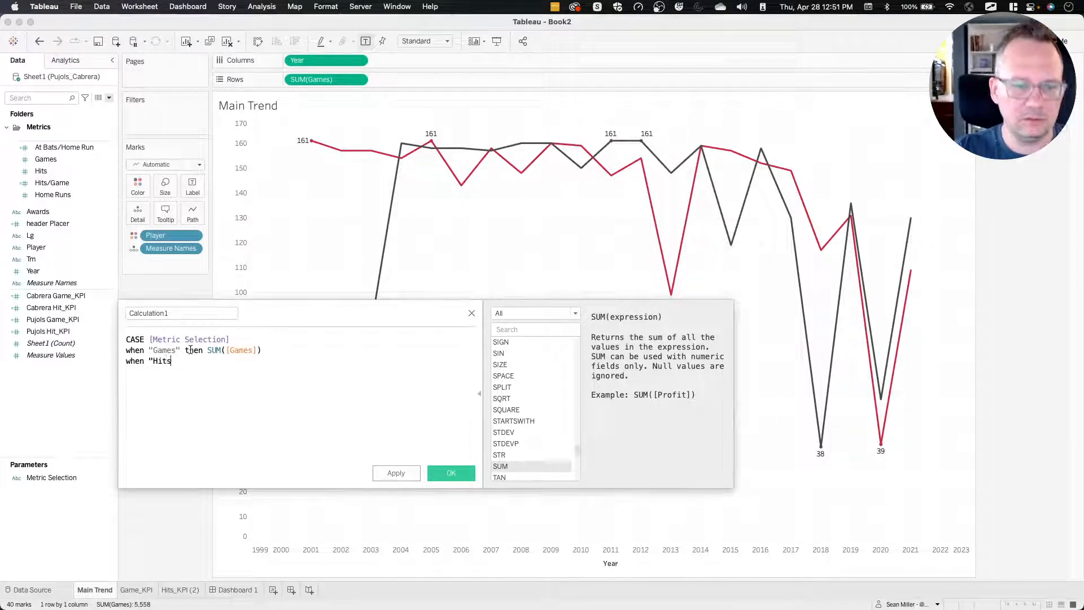
pyautogui.write('" then sum')
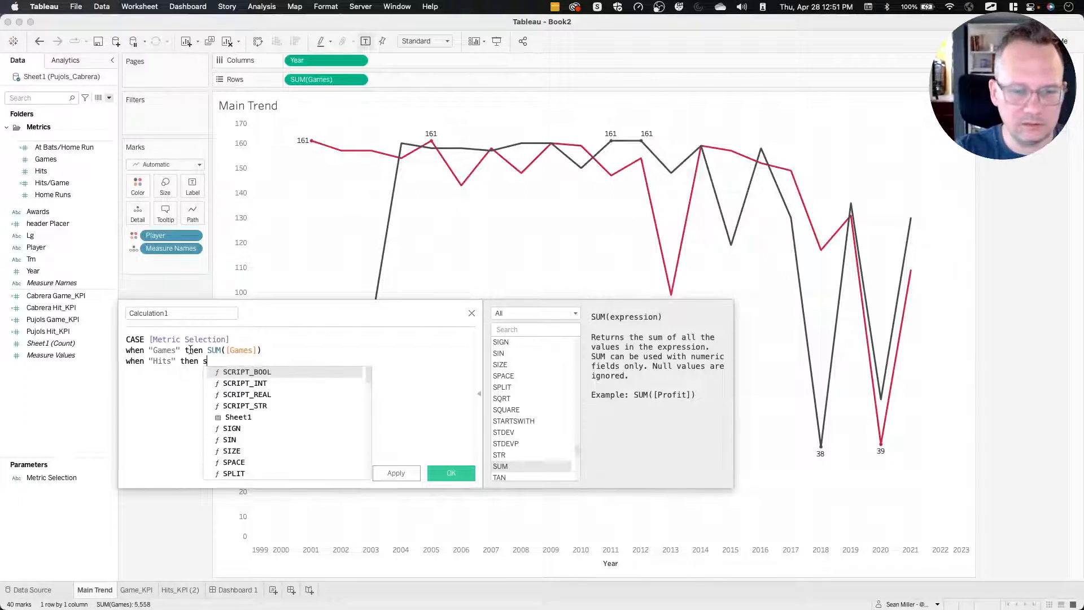
pyautogui.press('Return')
pyautogui.write('hit)')
pyautogui.press('Return')
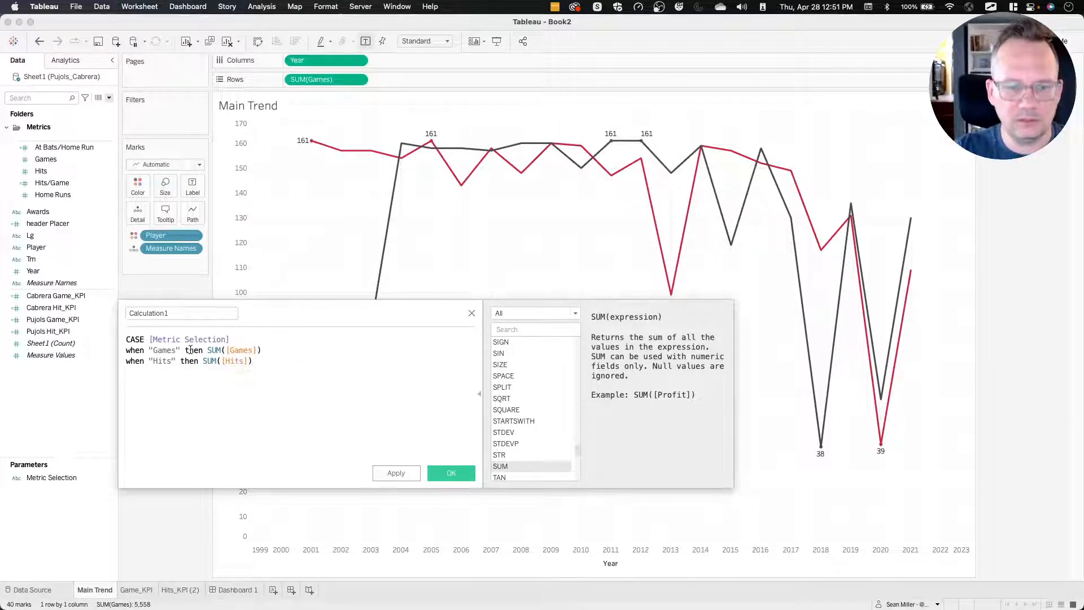
# Close the CASE formula with END, save it, and replace SUM(Games) on Rows with the new calculation.
pyautogui.press('Return')
pyautogui.write('ed')
pyautogui.press('Return')
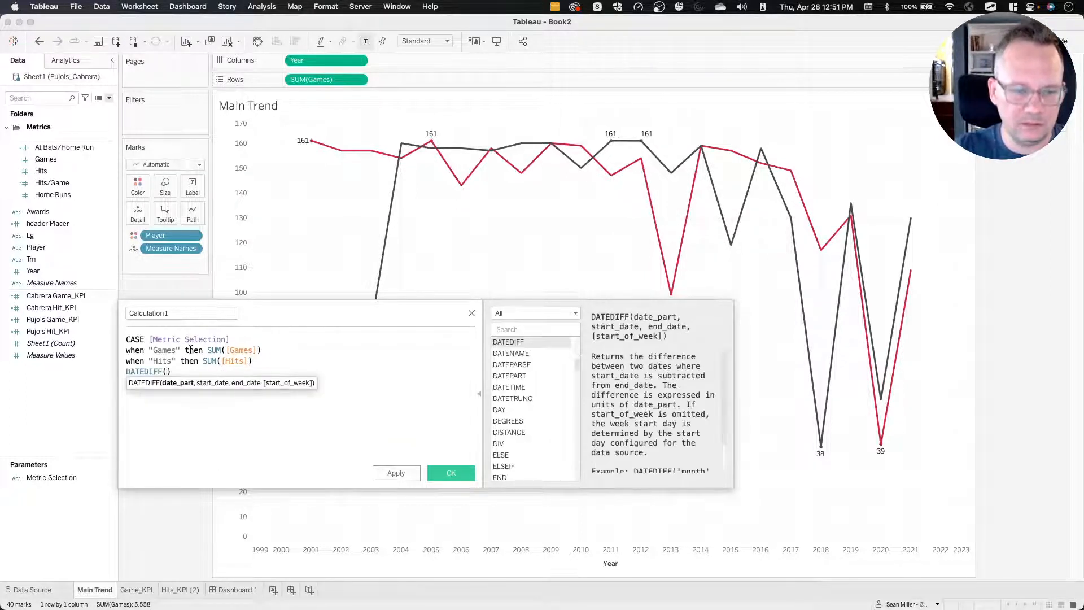
pyautogui.press('BackSpace')
pyautogui.press('BackSpace')
pyautogui.press('BackSpace')
pyautogui.press('BackSpace')
pyautogui.press('BackSpace')
pyautogui.press('BackSpace')
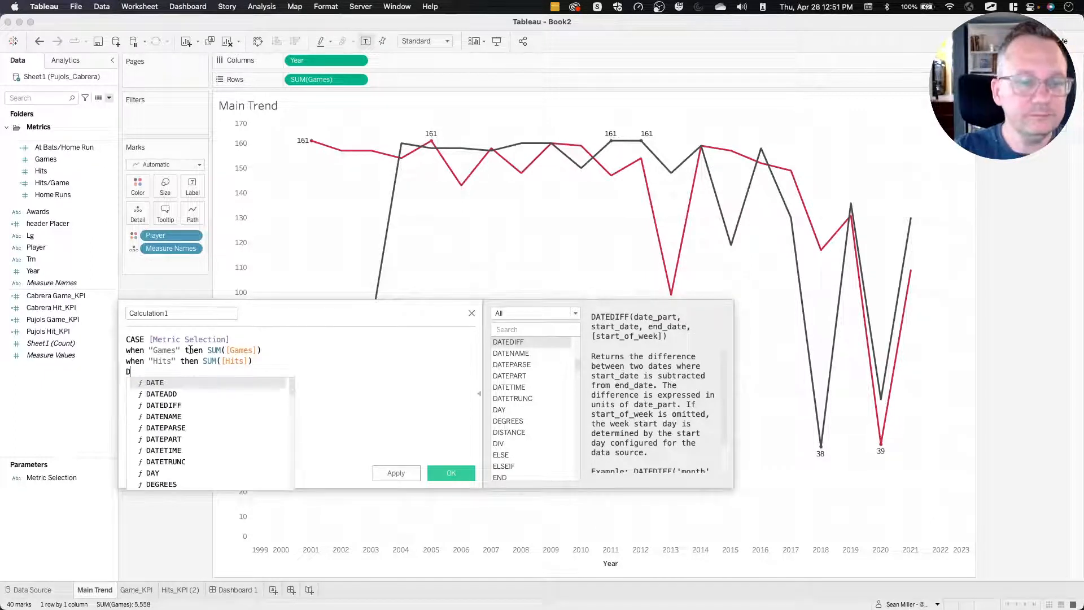
pyautogui.write('END')
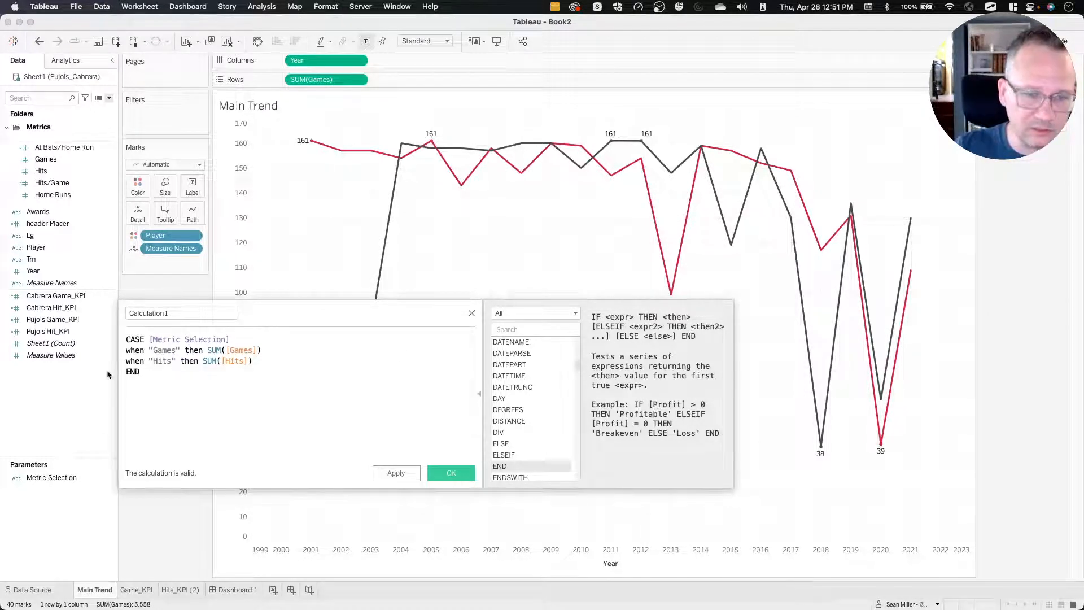
pyautogui.click(450, 474)
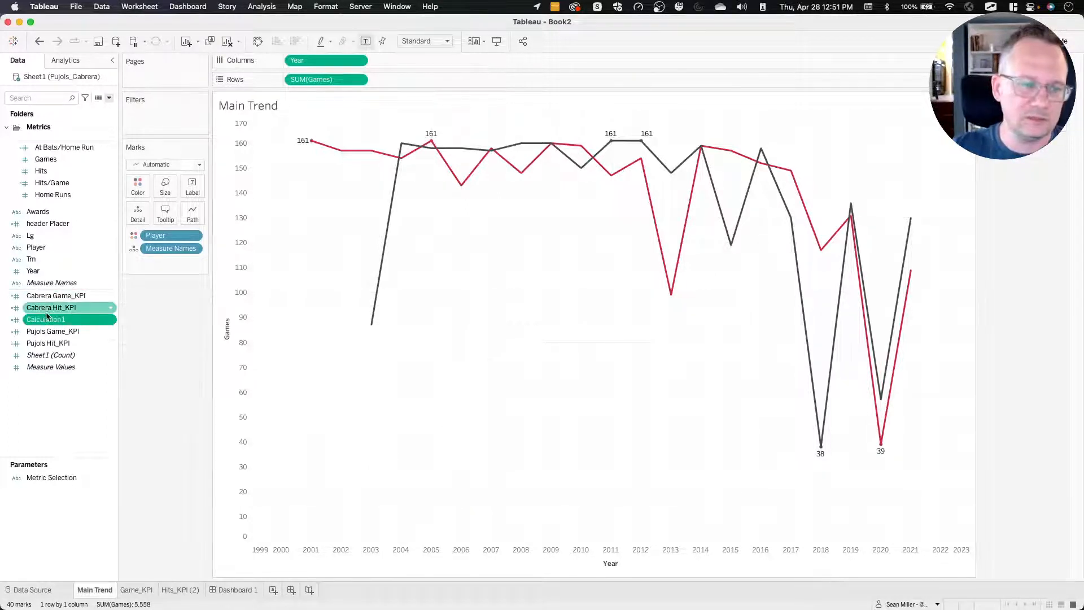
pyautogui.moveTo(52, 317); pyautogui.dragTo(307, 80)
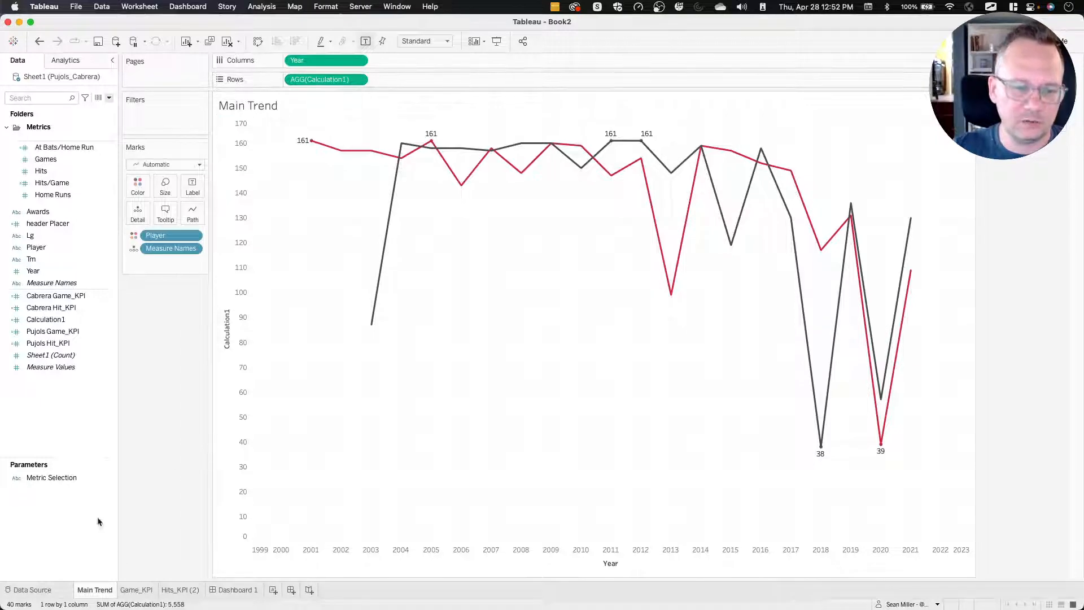
# On Dashboard 1, add a change-parameter action with Game_KPI and Hits_KPI (2) as source sheets, excluding Main Trend.
pyautogui.click(223, 590)
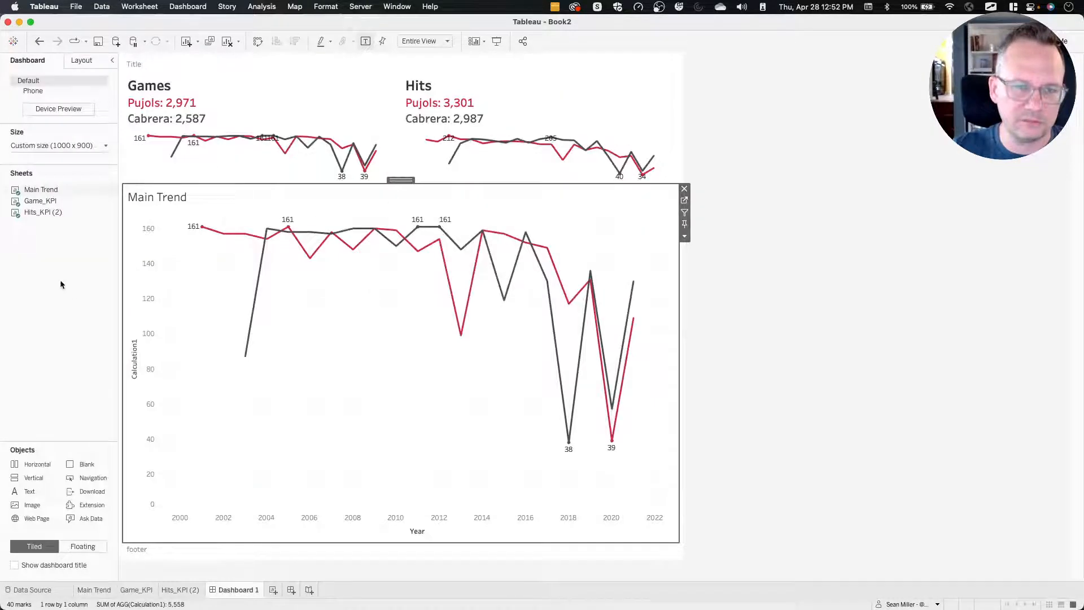
pyautogui.click(191, 7)
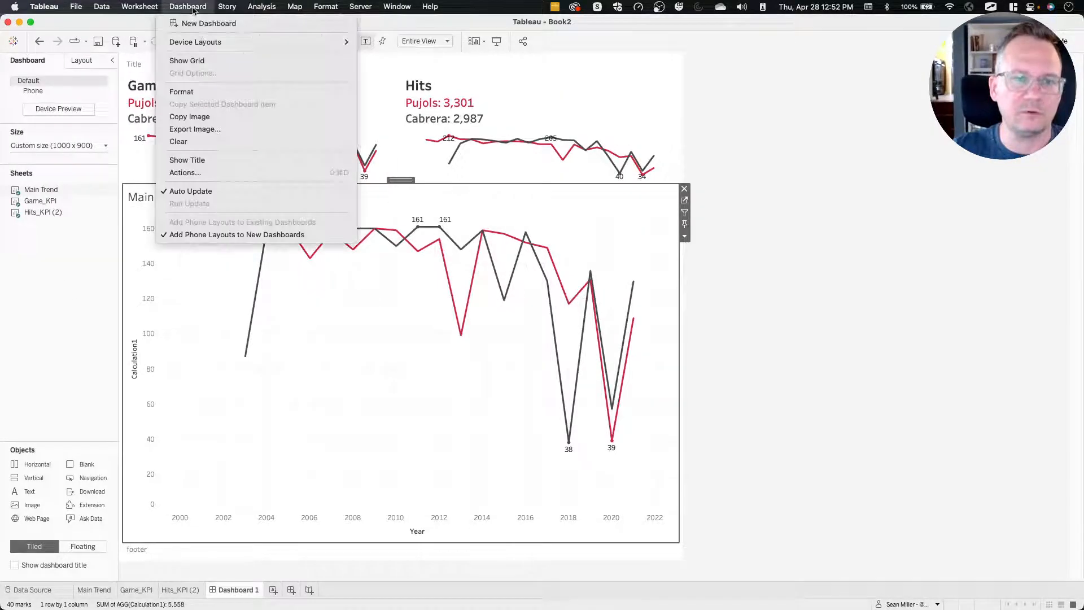
pyautogui.click(206, 172)
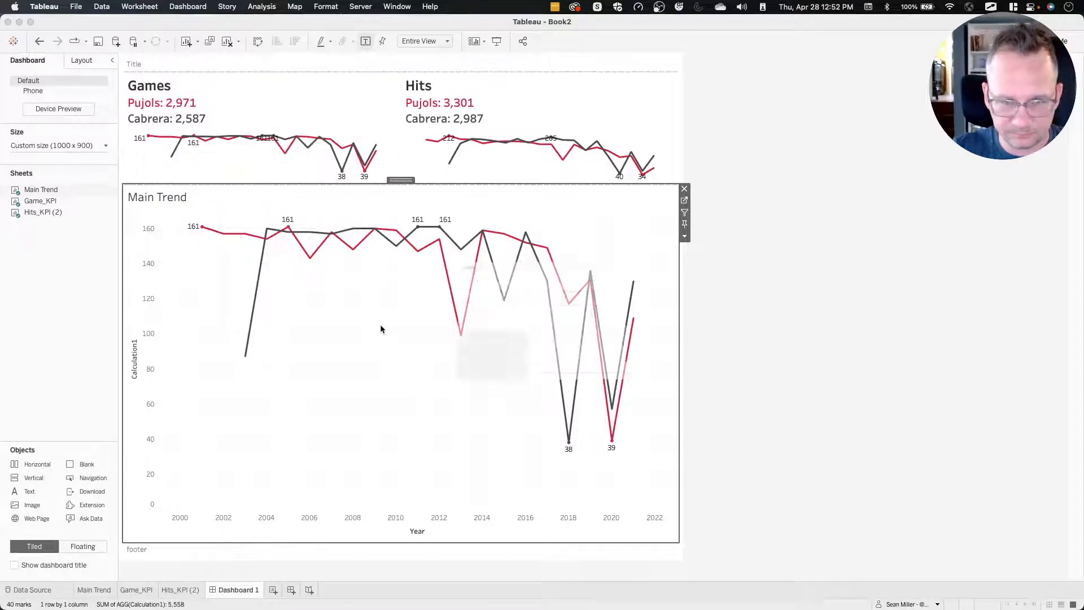
pyautogui.click(425, 389)
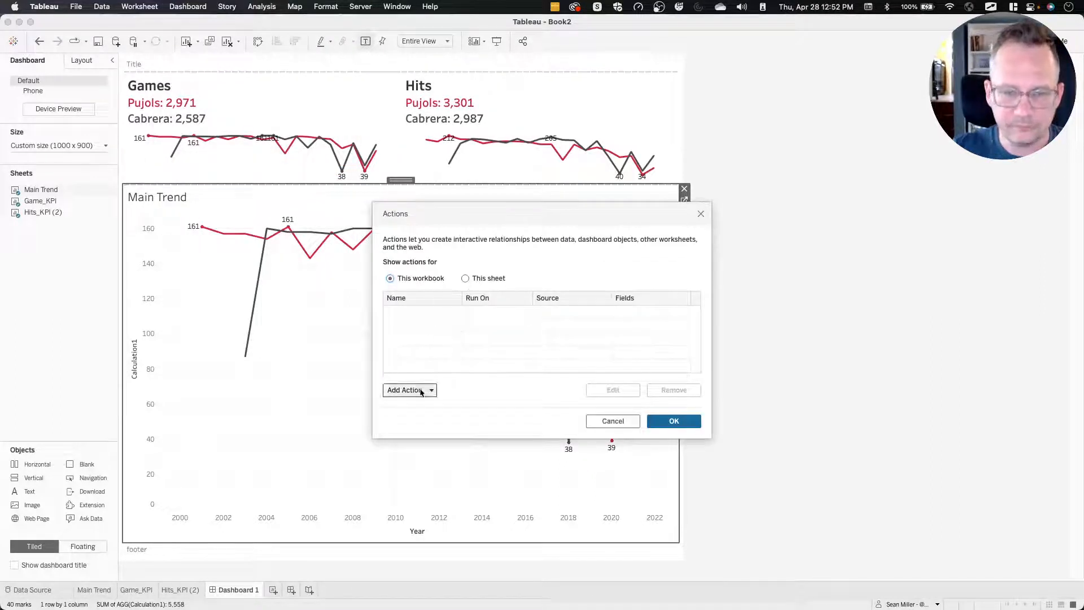
pyautogui.click(434, 368)
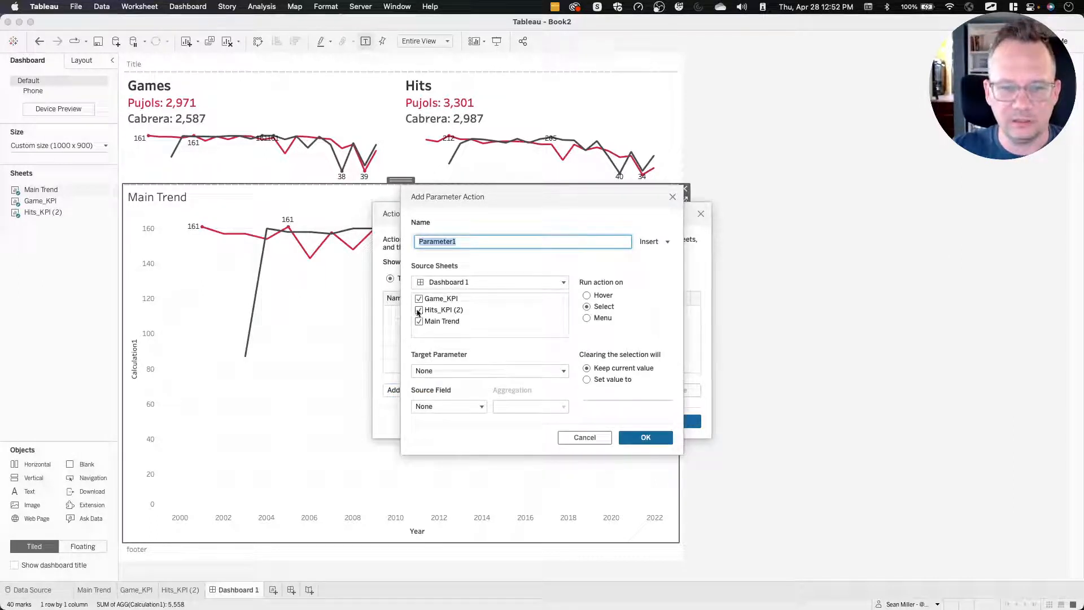
pyautogui.click(418, 321)
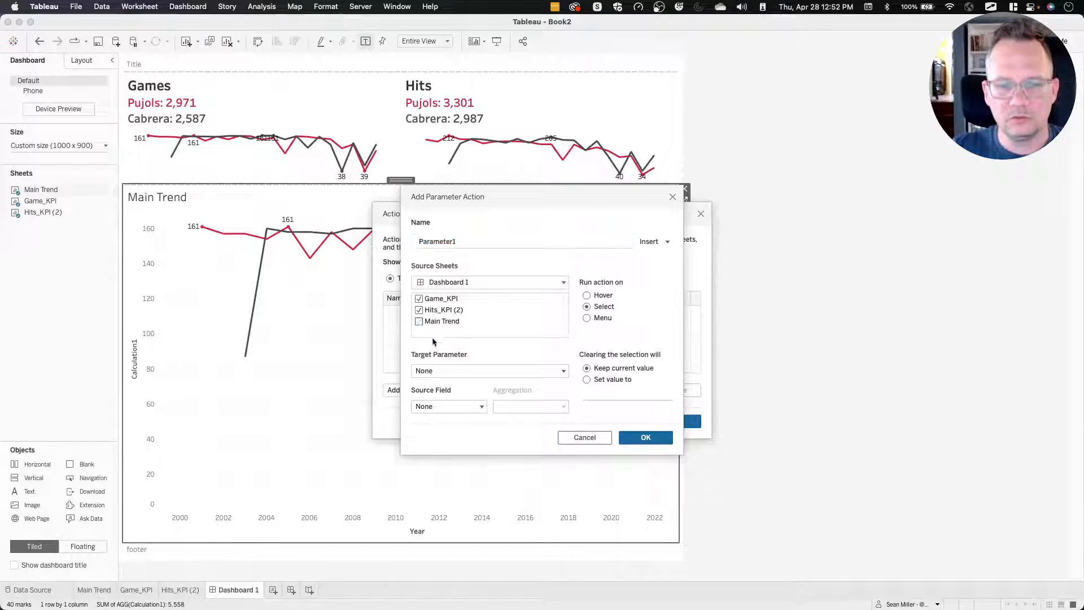
# Set the action's target parameter to Metric Selection and its source field to Measure Names, then save the dashboard action.
pyautogui.click(439, 373)
pyautogui.click(446, 398)
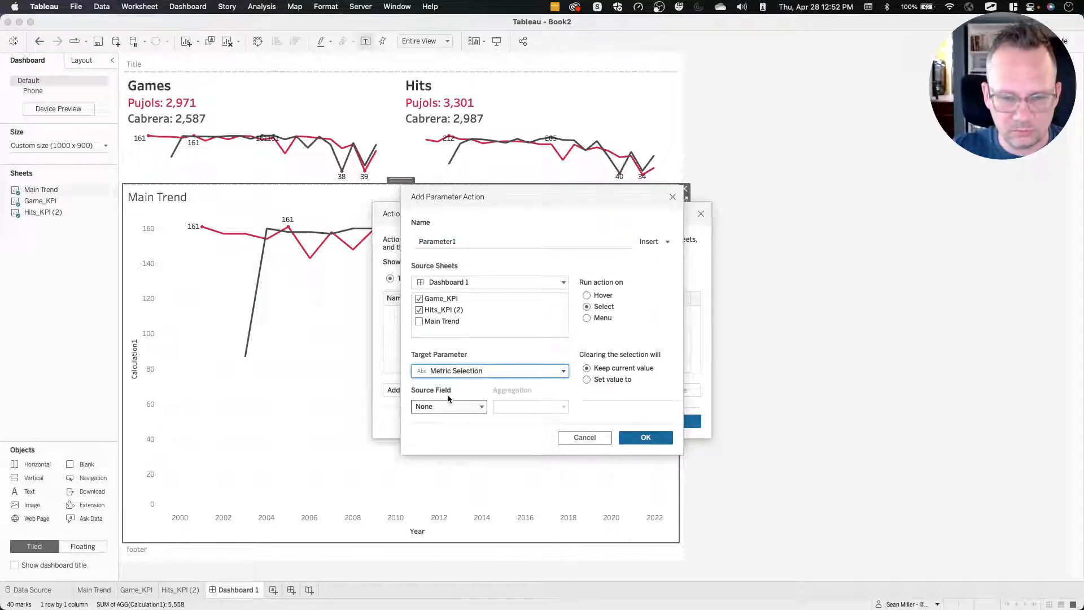
pyautogui.click(451, 406)
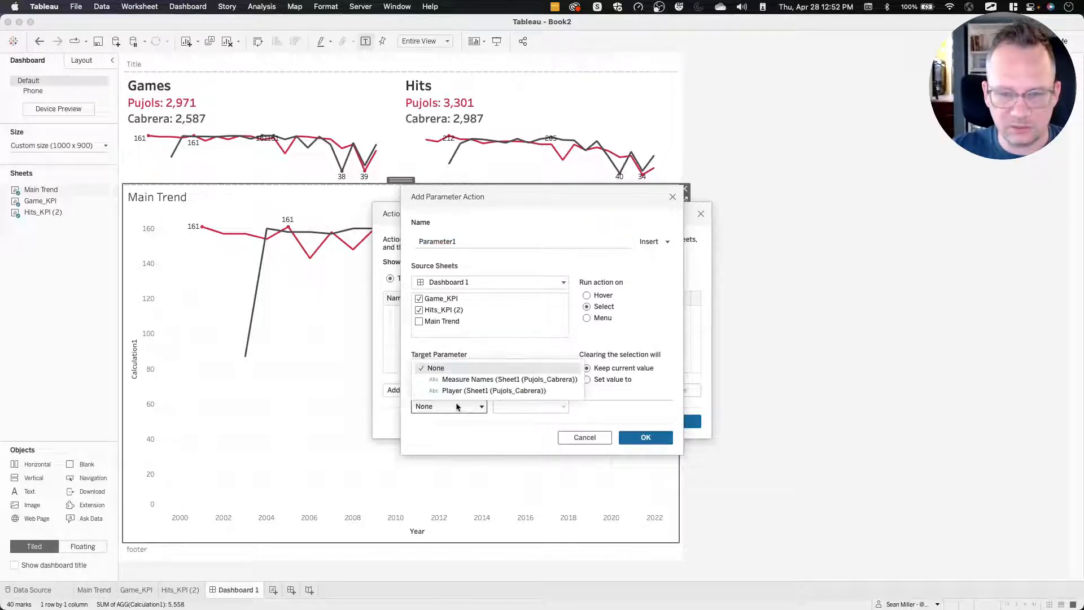
pyautogui.click(508, 379)
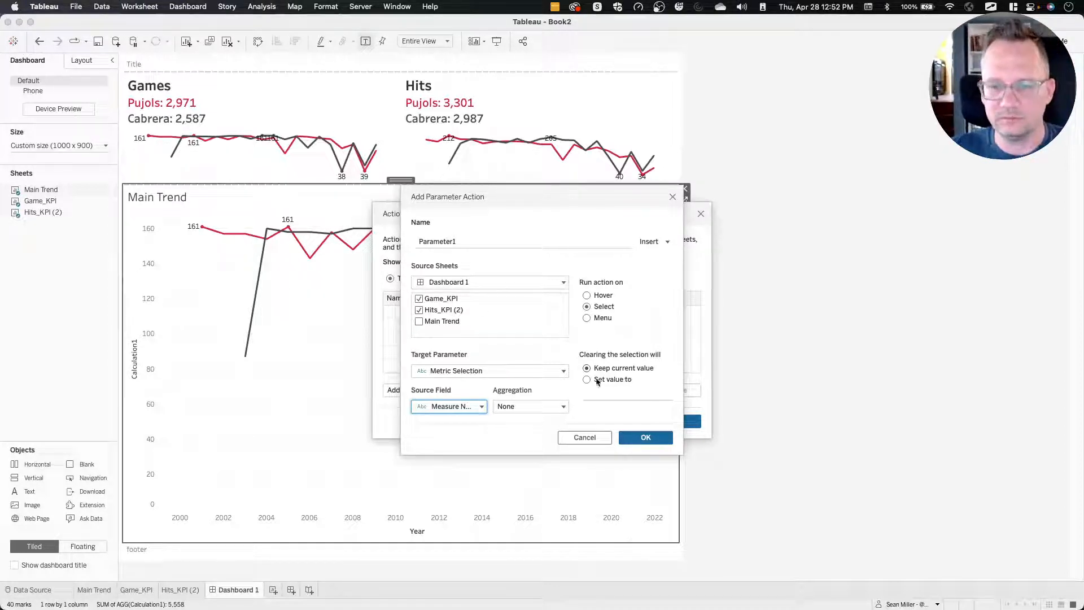
pyautogui.click(645, 437)
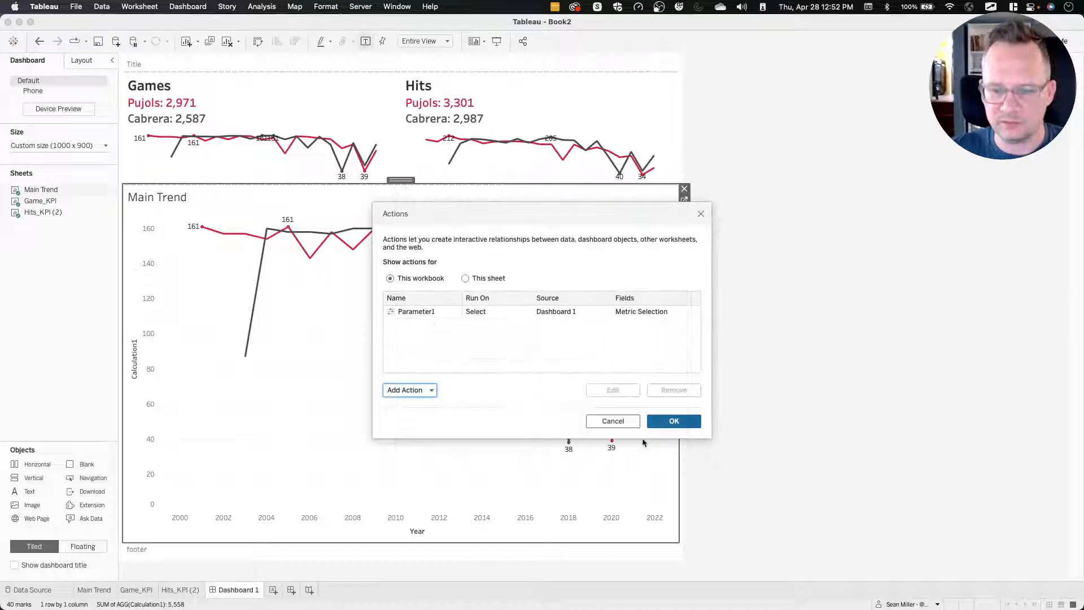
pyautogui.click(673, 420)
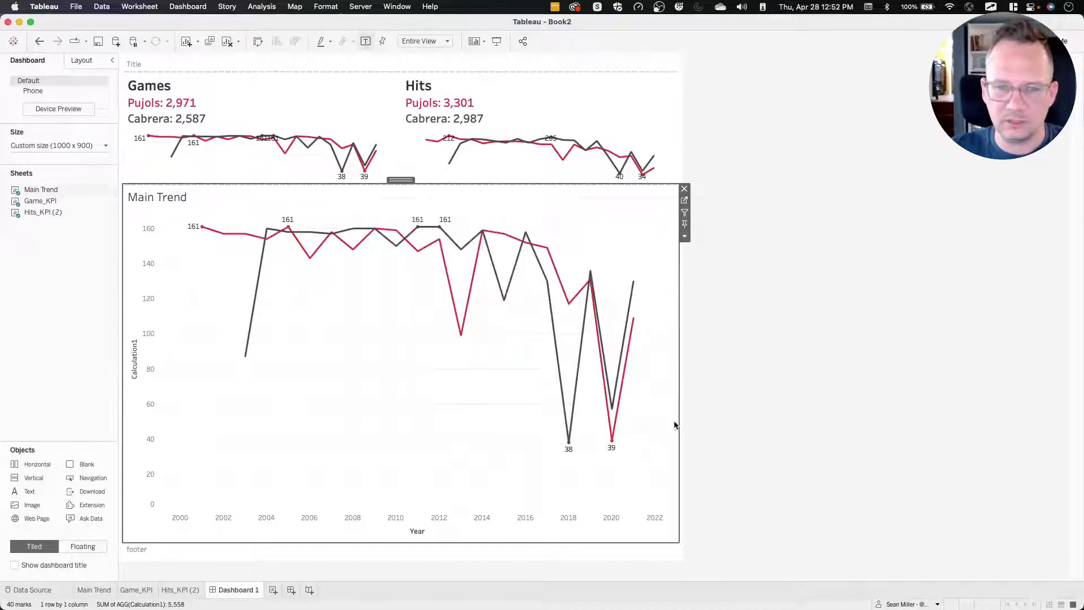
# Test the parameter action by alternately selecting marks in the Hits and Games KPI charts and checking the Main Trend chart.
pyautogui.click(494, 142)
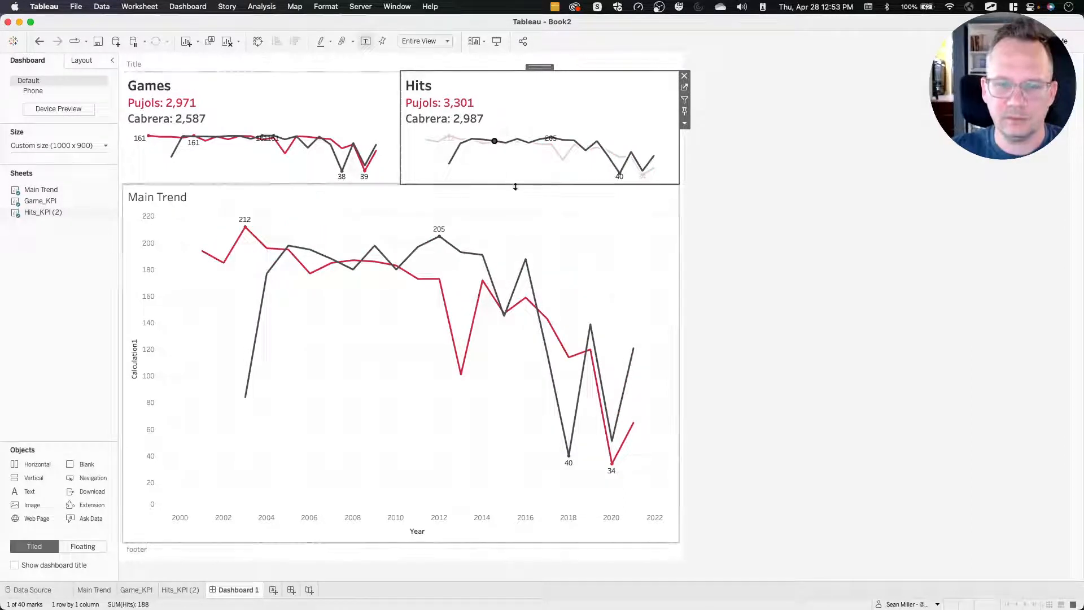
pyautogui.click(271, 136)
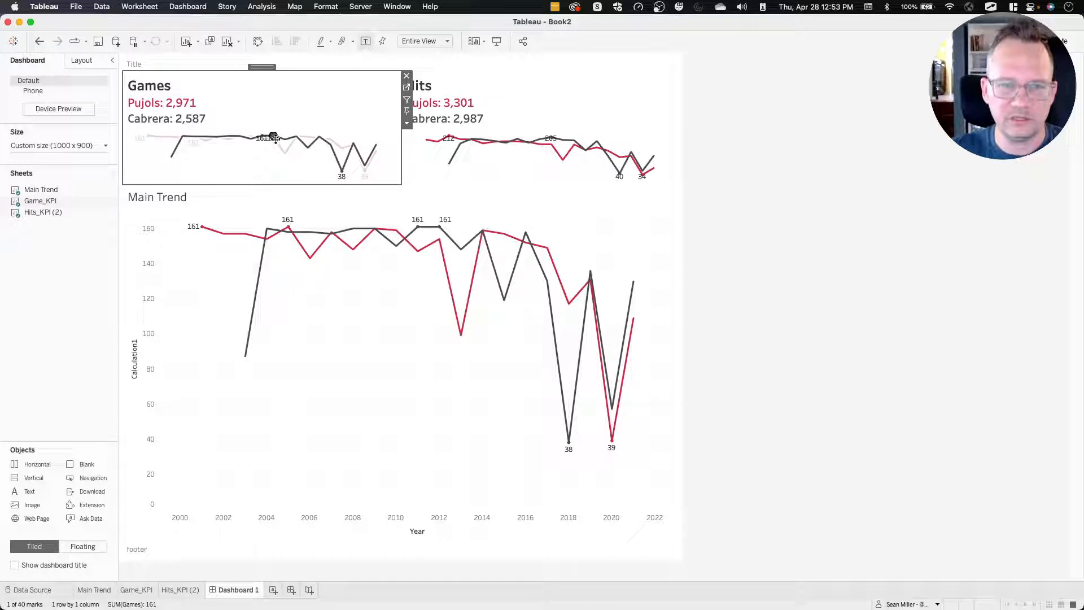
pyautogui.click(275, 151)
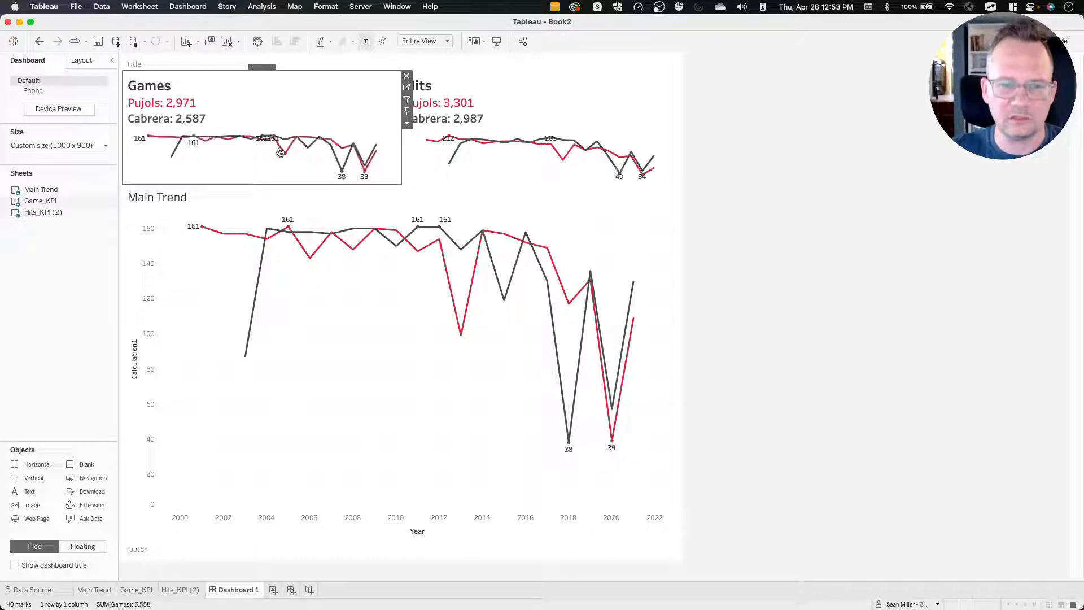
pyautogui.click(523, 156)
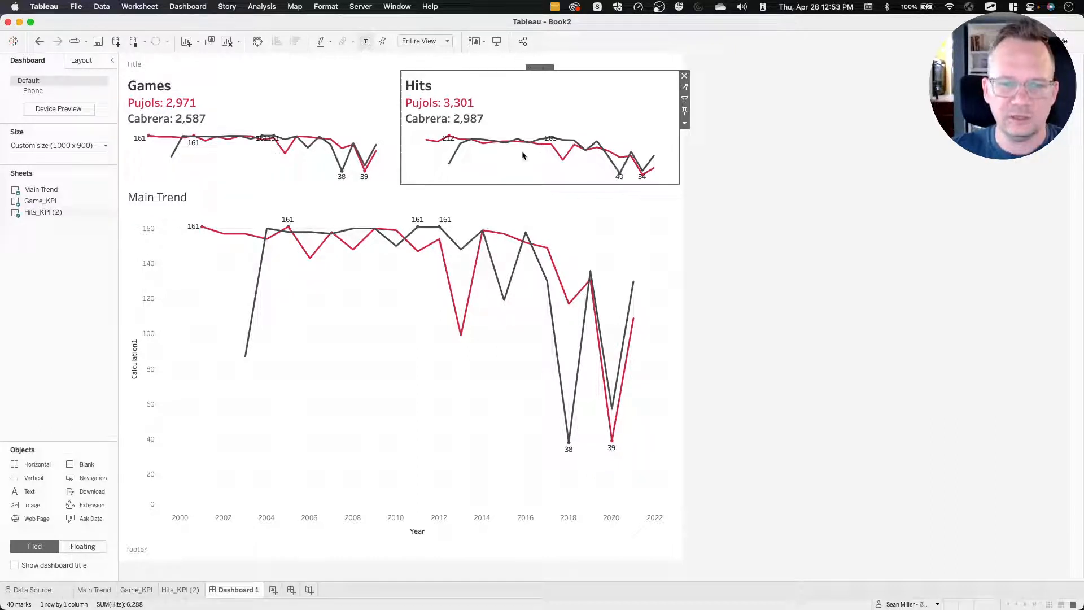
pyautogui.click(574, 140)
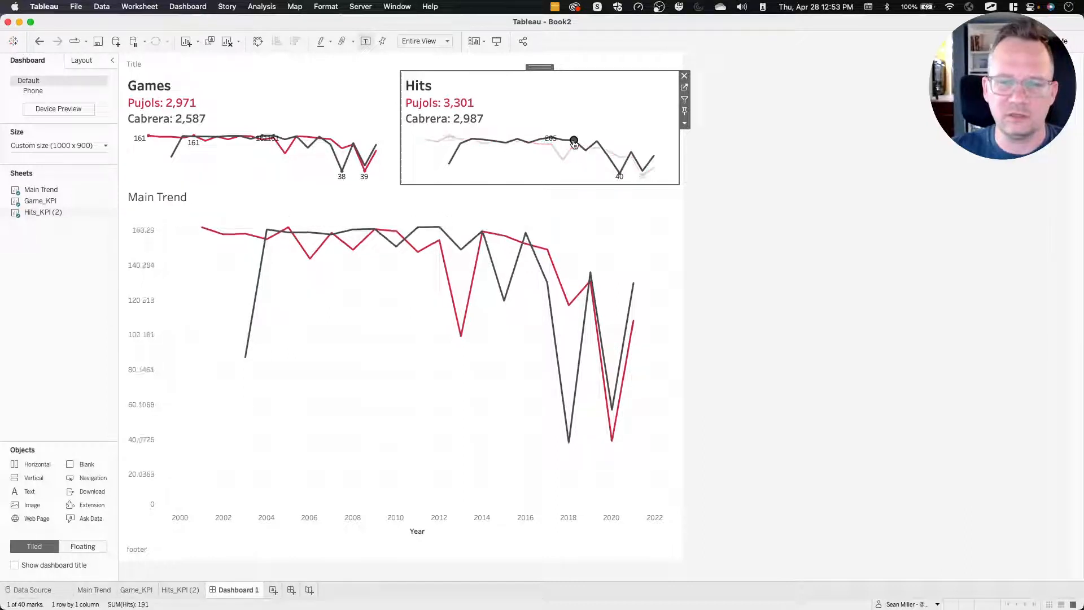
pyautogui.click(319, 138)
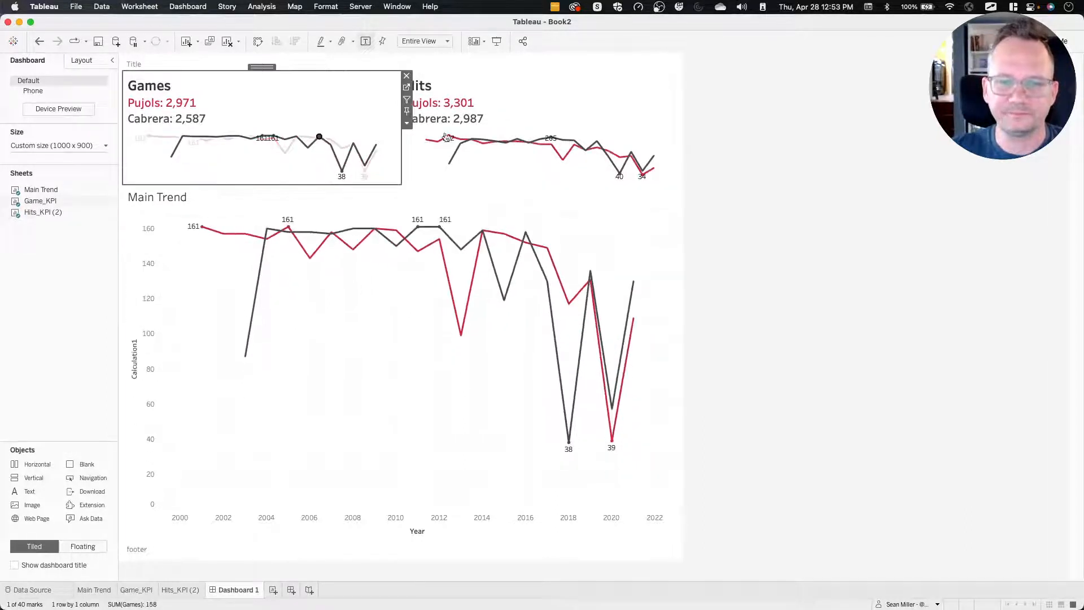
pyautogui.click(563, 140)
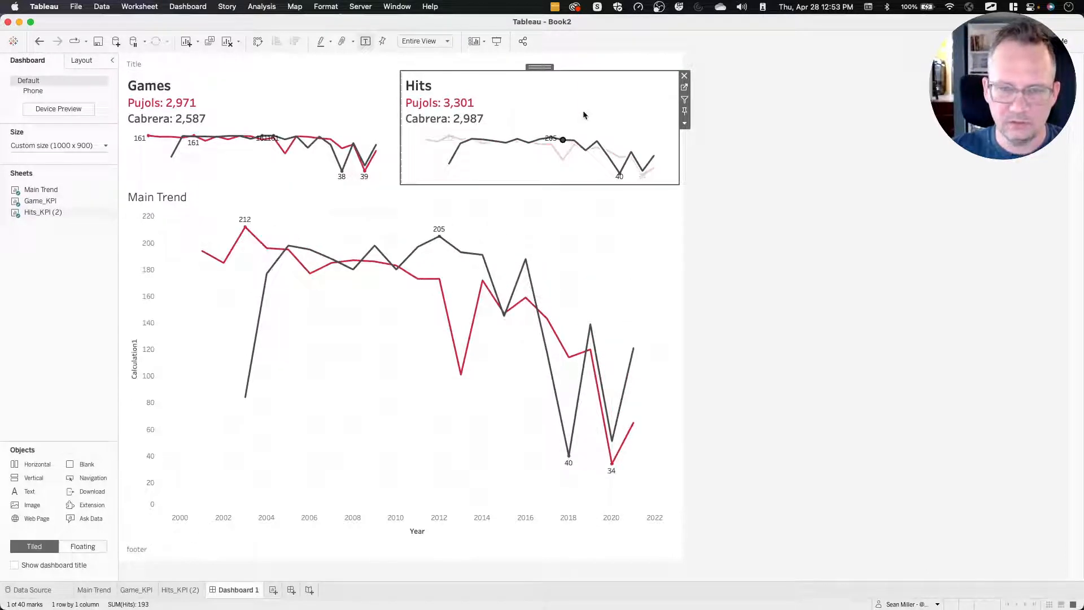
pyautogui.click(331, 145)
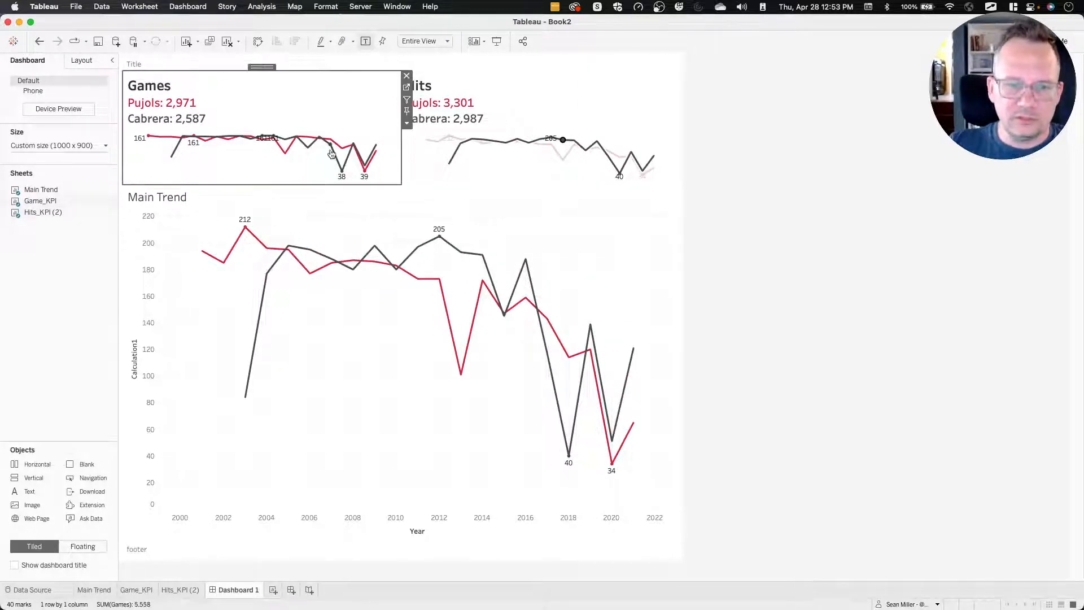
# Switch to the reference dashboard in Firefox and examine how selecting the Hits, Hits/Game and Home Runs cards changes the cards and trend chart.
pyautogui.press('super+Tab')
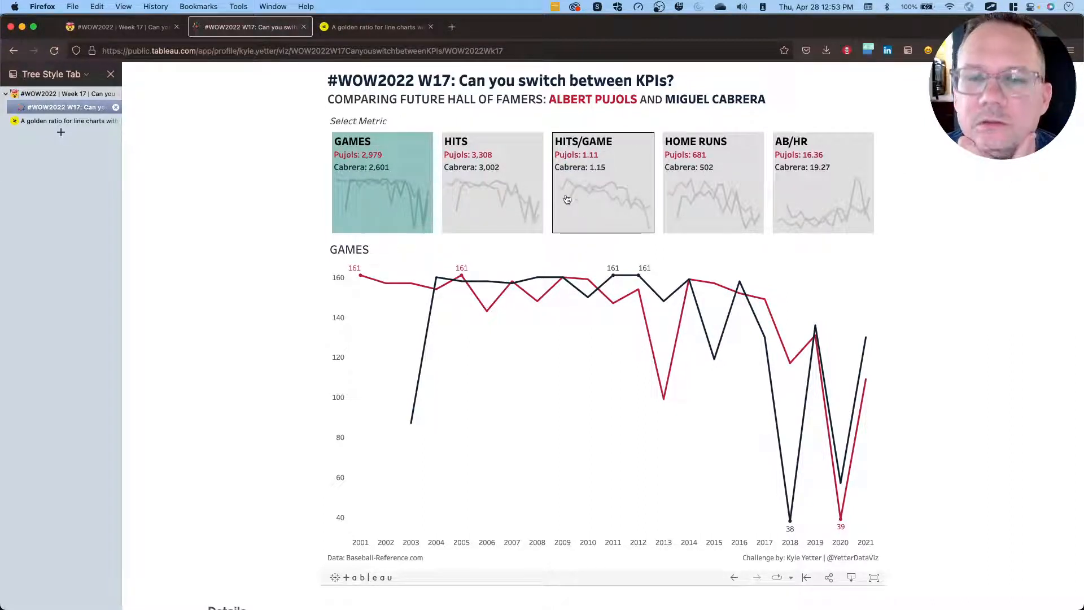
pyautogui.click(522, 164)
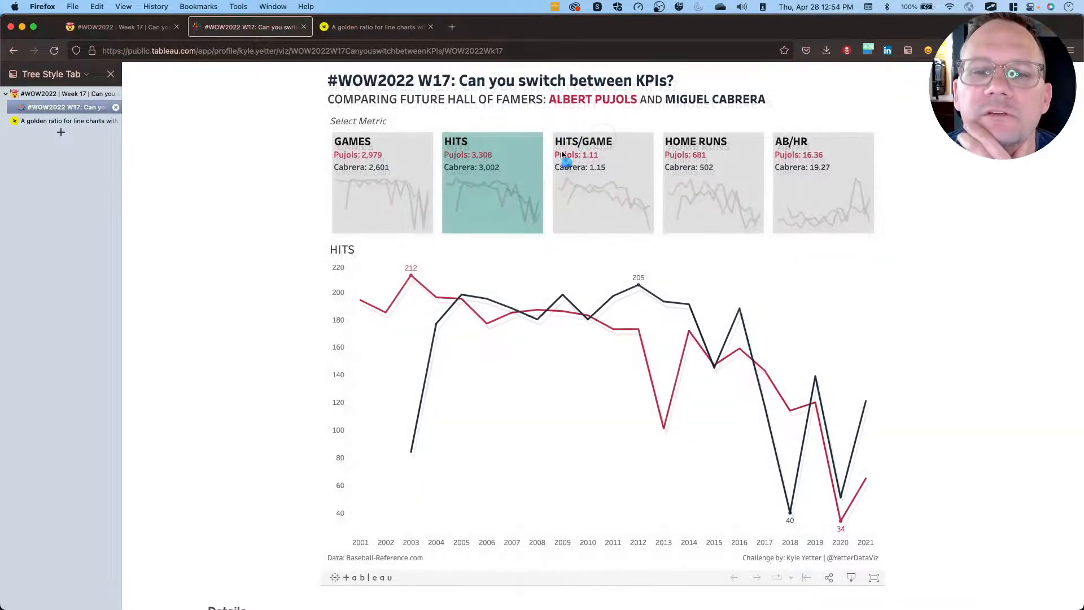
pyautogui.click(625, 161)
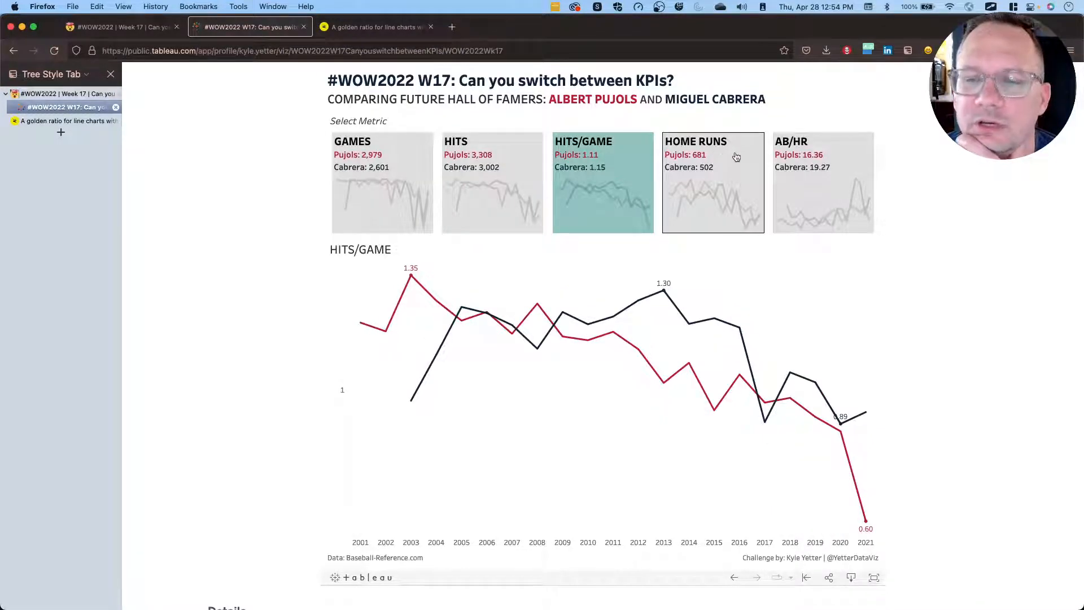
pyautogui.click(738, 162)
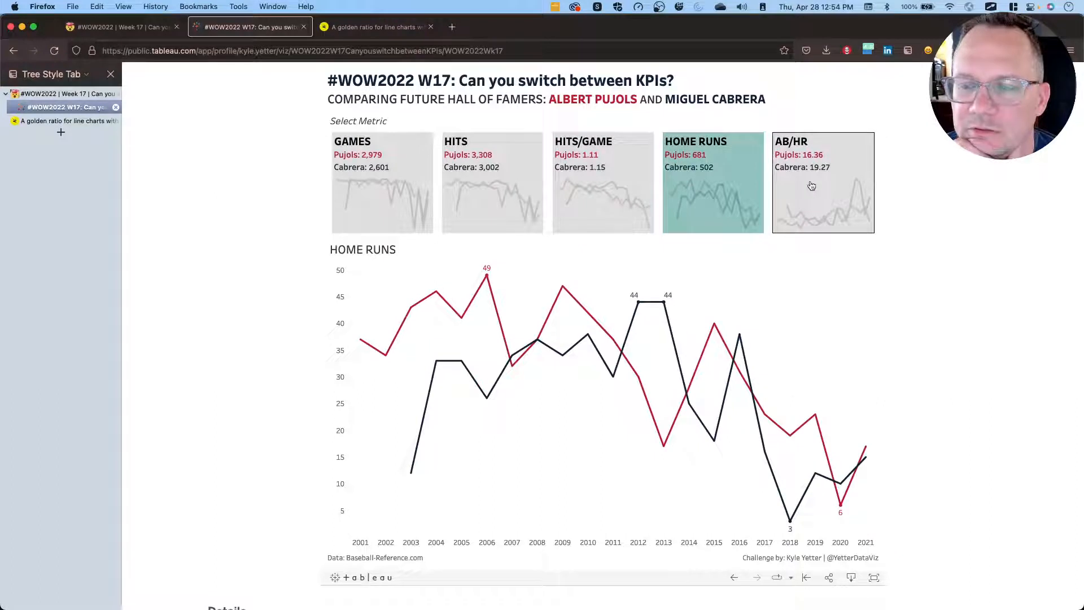
pyautogui.click(644, 176)
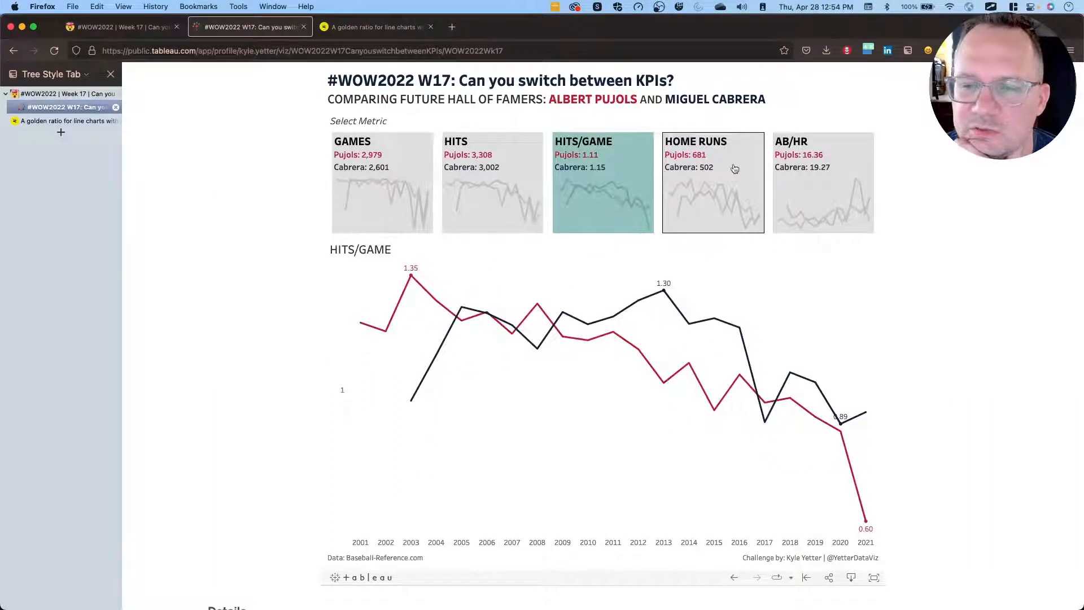
pyautogui.click(738, 171)
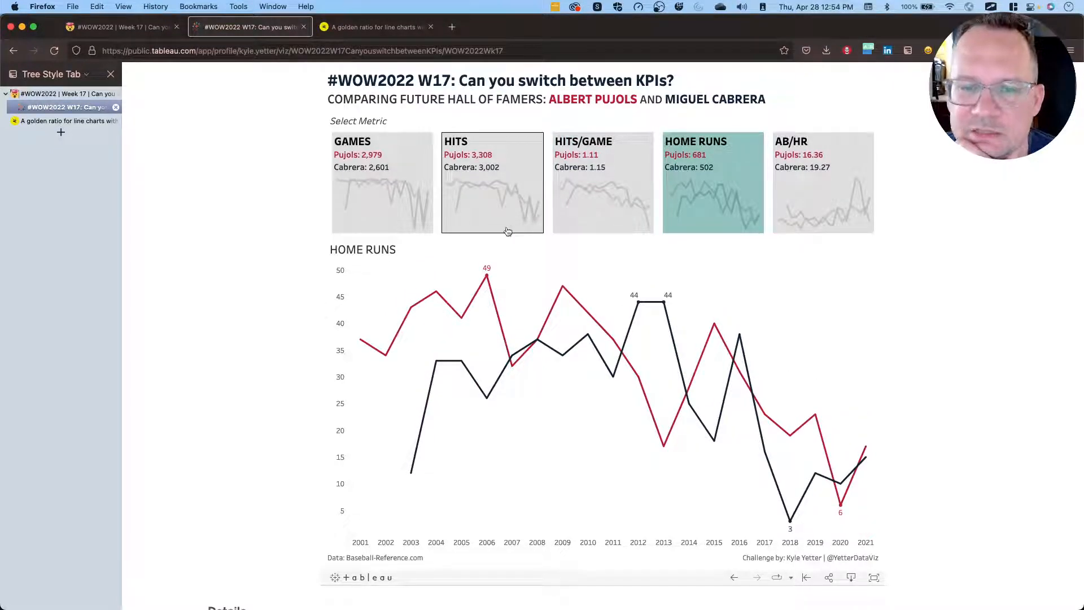
pyautogui.click(479, 216)
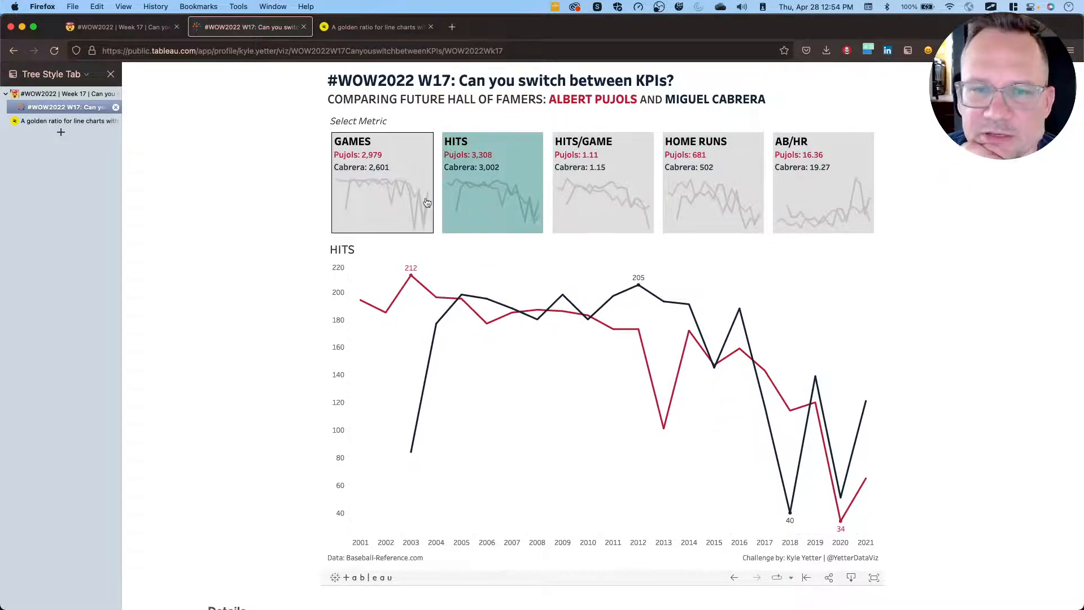
# Switch back to Tableau, go from the dashboard's Games chart to the Game_KPI sheet, and turn off its mark labels.
pyautogui.hotkey('ctrl', 'Right')
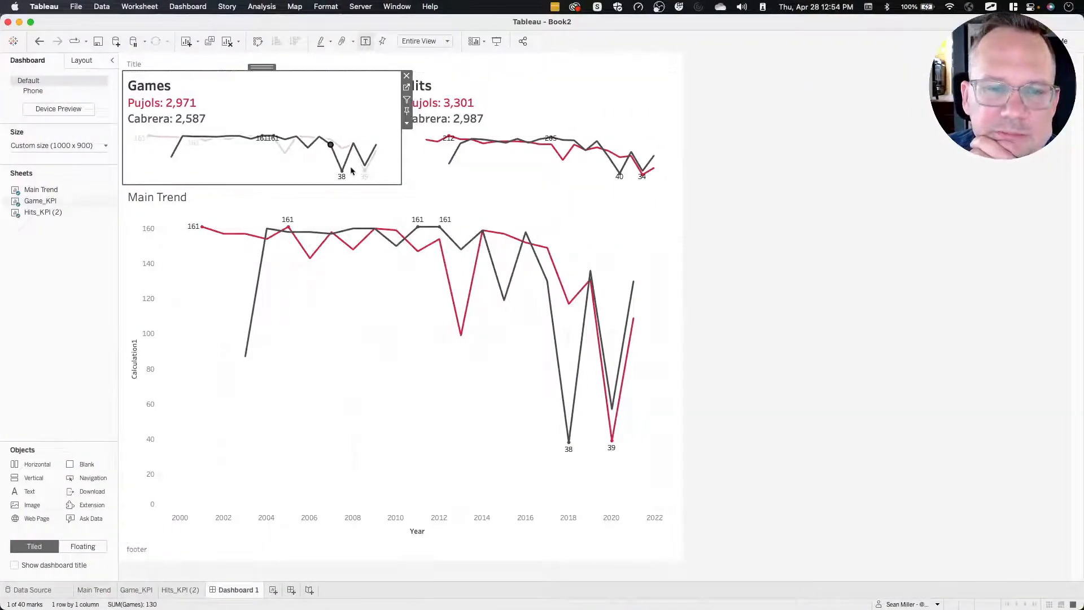
pyautogui.click(241, 155)
pyautogui.click(407, 89)
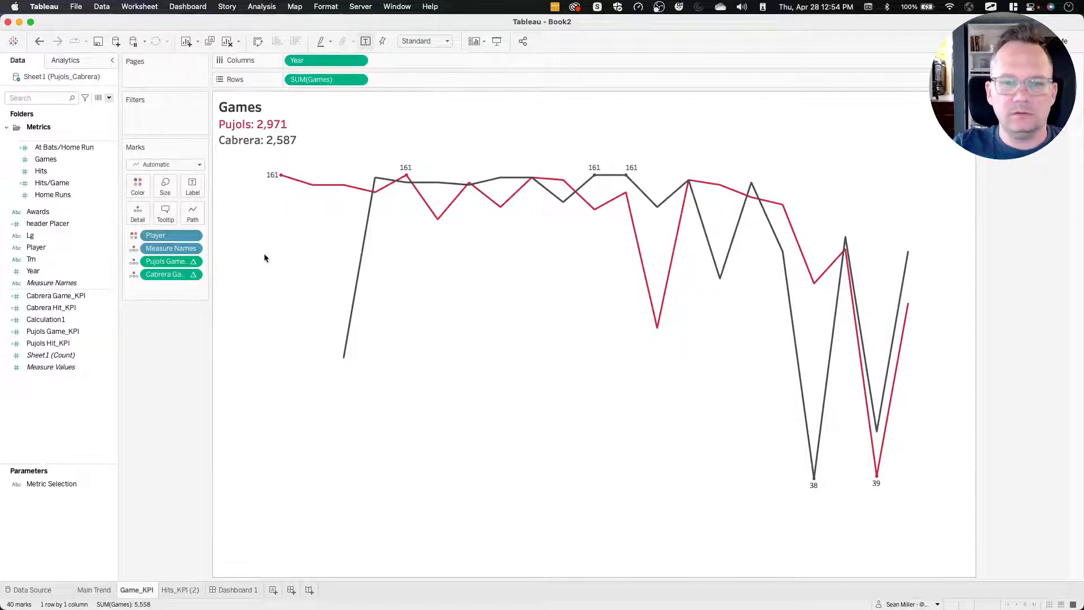
pyautogui.click(192, 185)
pyautogui.click(221, 212)
# Turn off the mark labels on the Hits_KPI (2) sheet.
pyautogui.click(182, 589)
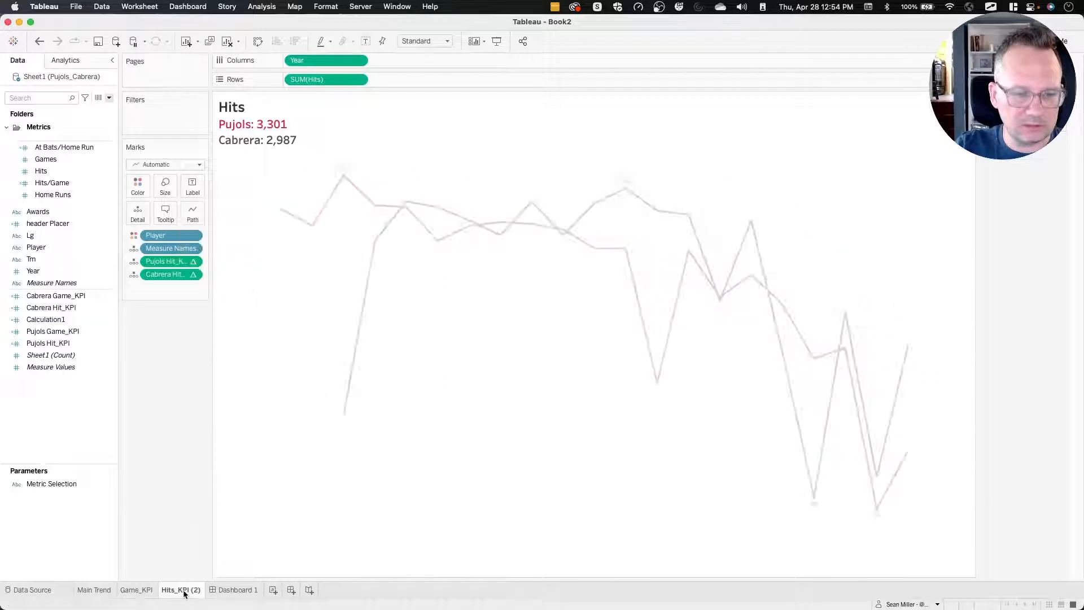
pyautogui.click(193, 186)
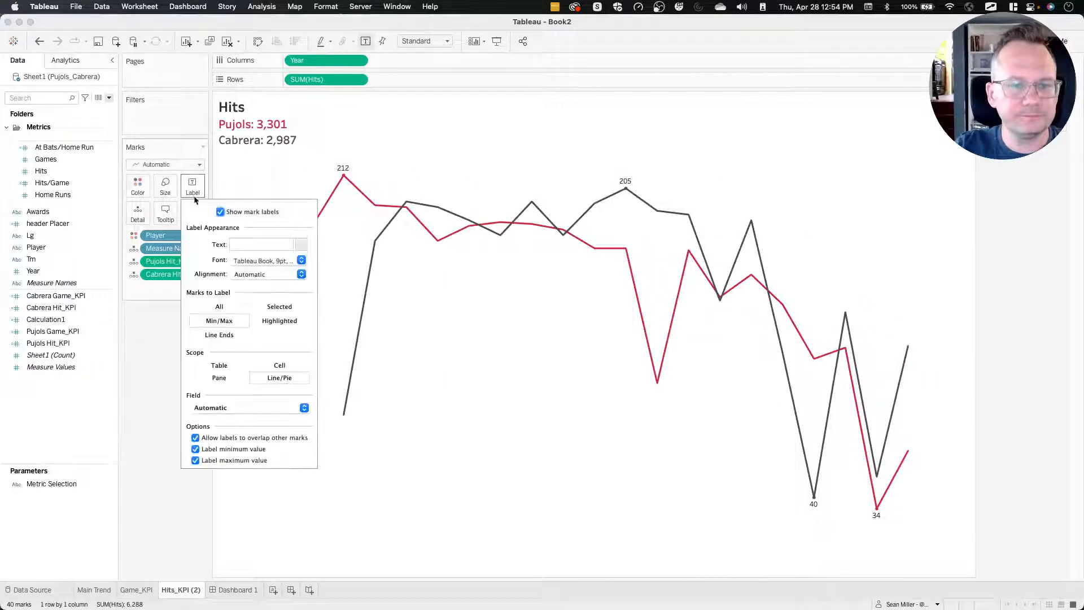
pyautogui.click(220, 212)
pyautogui.click(161, 430)
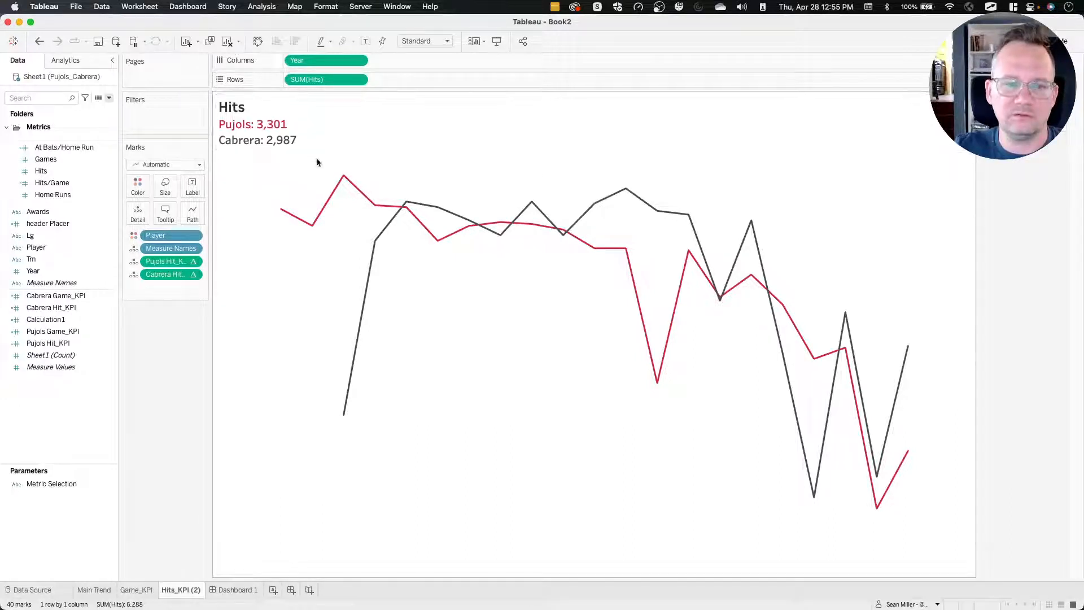
# Make sure tooltips are turned off for the Hits_KPI (2) sheet and accept the tooltip settings.
pyautogui.click(166, 214)
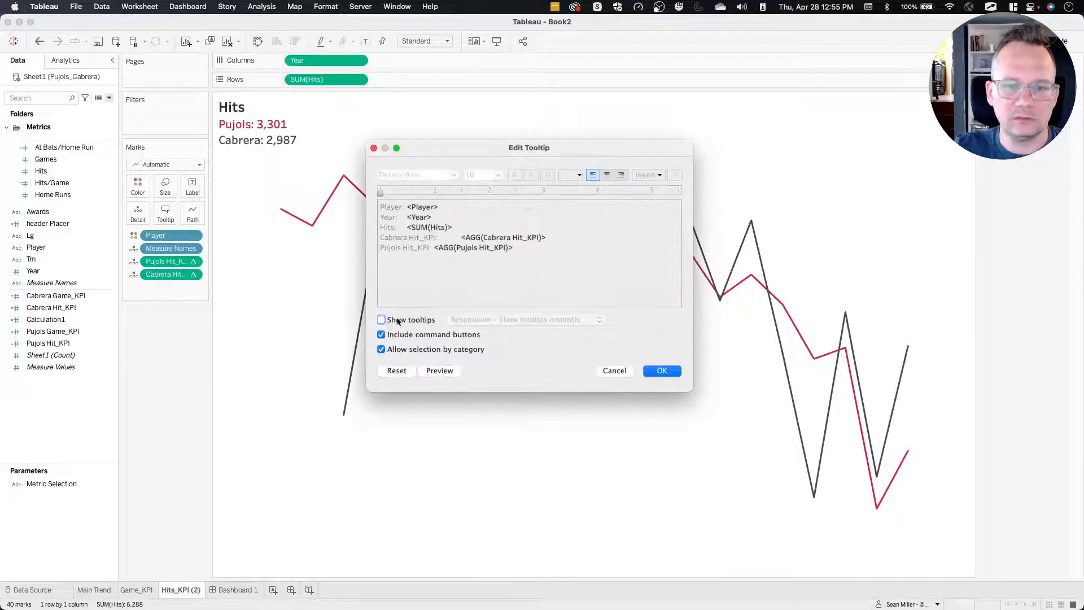
pyautogui.click(382, 320)
pyautogui.click(676, 367)
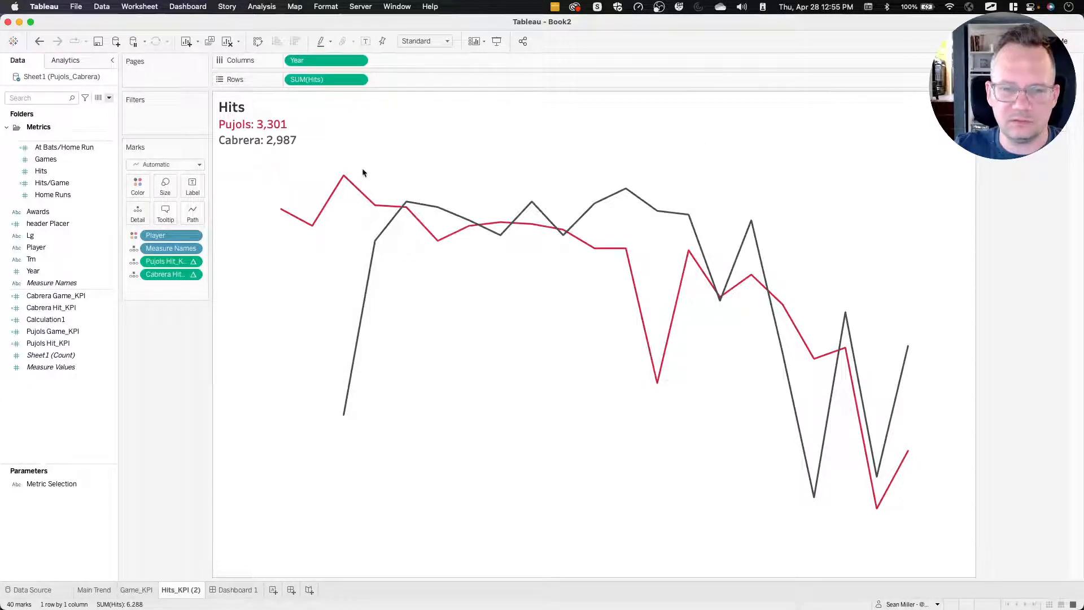
# Turn the minimum and maximum mark labels back on for the Hits_KPI (2) sheet's lines.
pyautogui.click(197, 204)
pyautogui.click(193, 186)
pyautogui.click(221, 212)
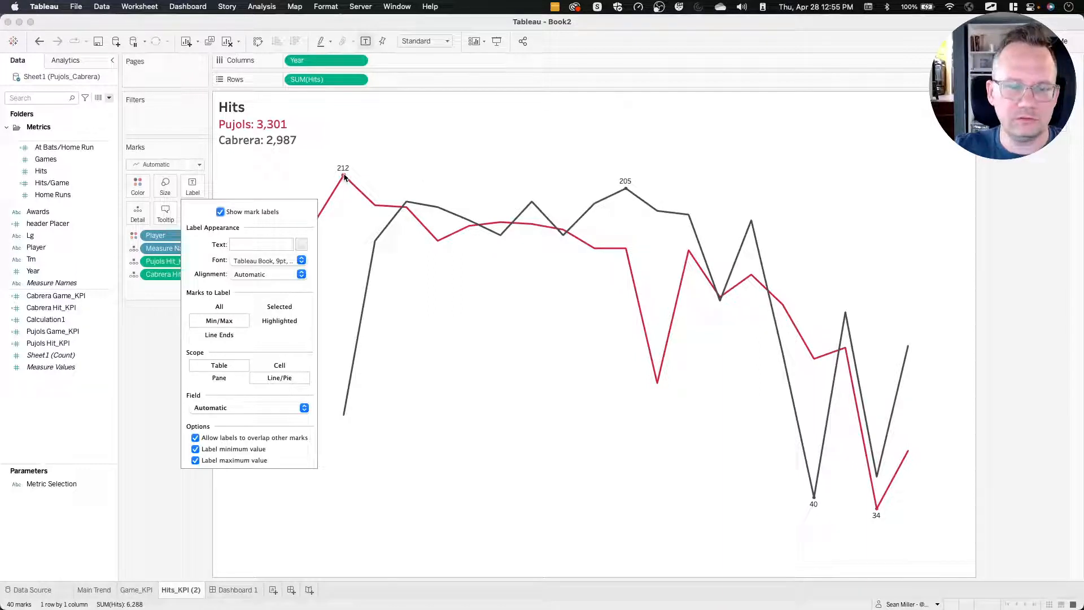
pyautogui.click(272, 185)
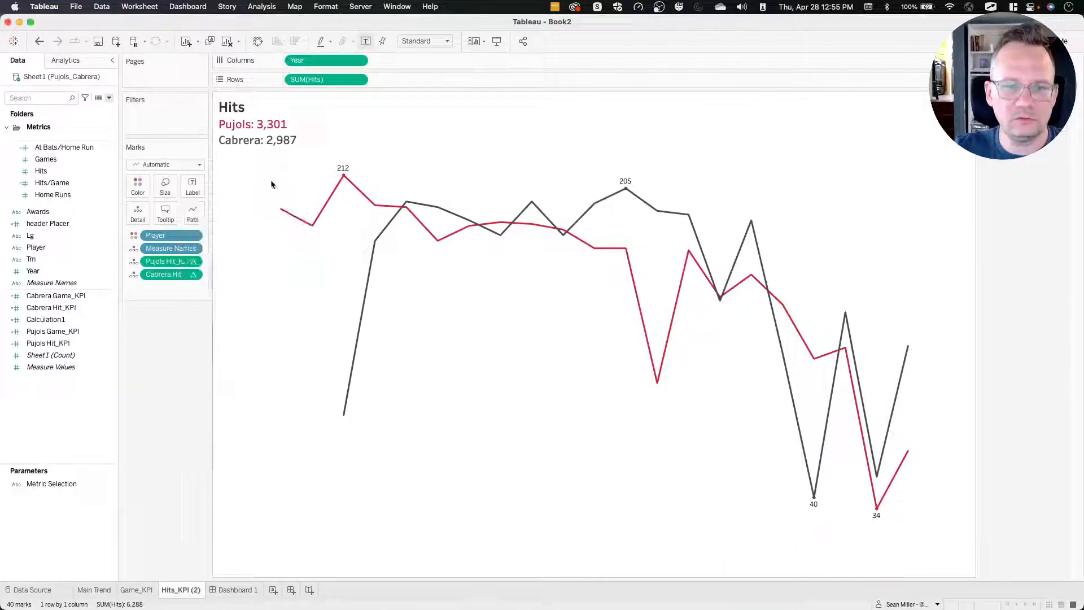
# Add an inline SUM(300) calculation to Rows after SUM(Hits) on the Hits_KPI (2) sheet.
pyautogui.doubleClick(404, 80)
pyautogui.write('sum')
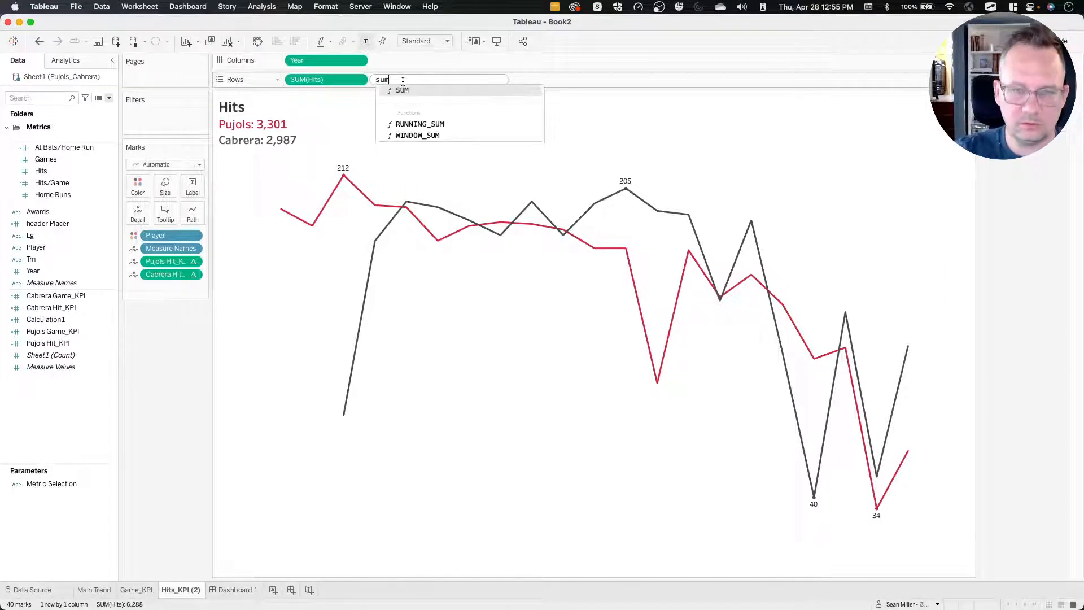
pyautogui.press('Return')
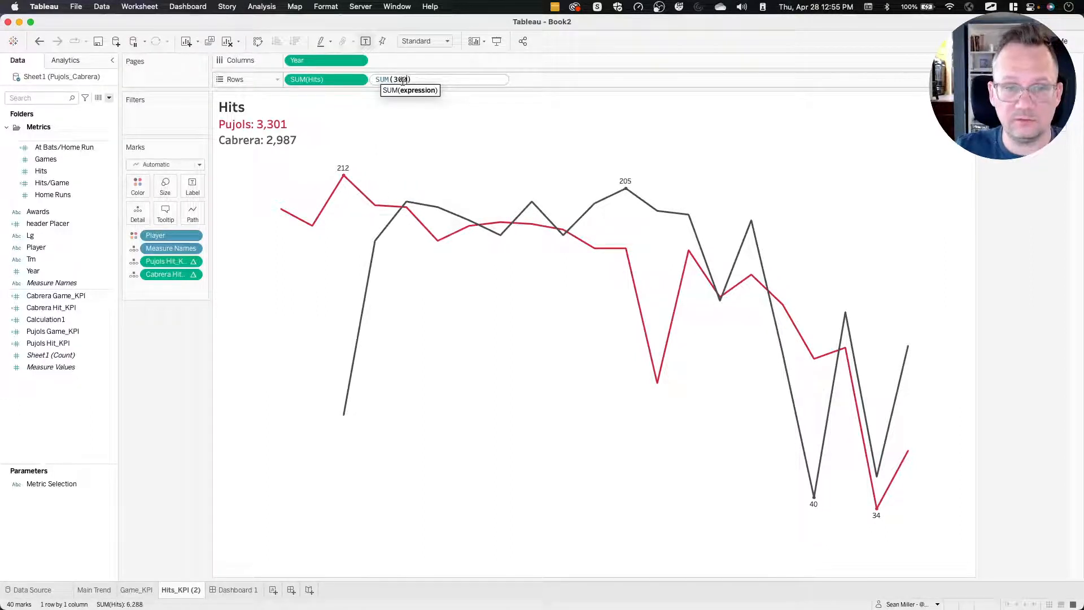
pyautogui.press('Return')
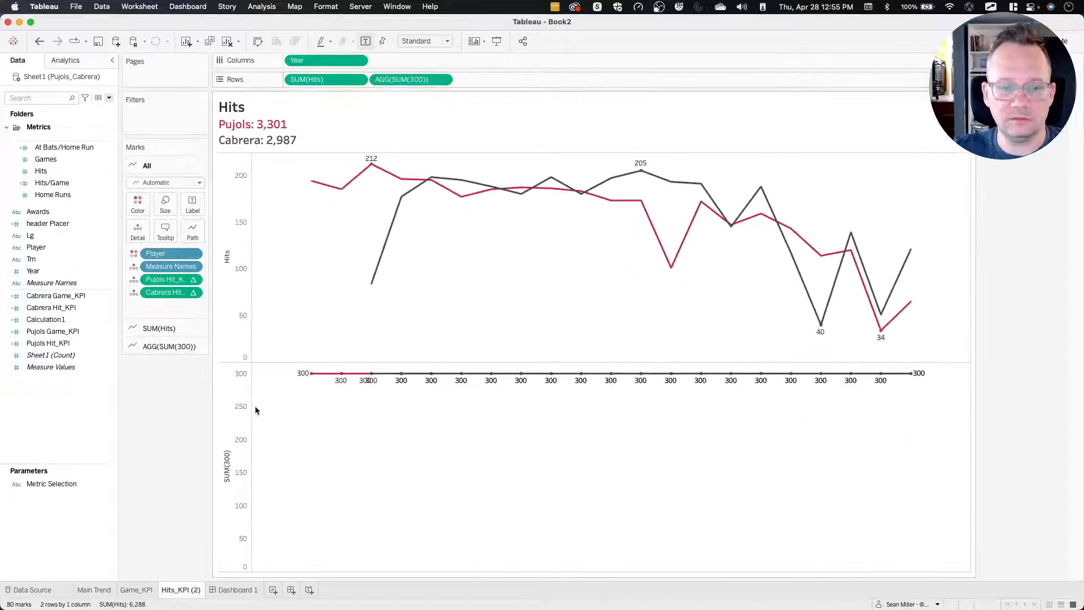
# Change the SUM(300) marks to Area and remove Player, Measure Names and both Hit_KPI fields from them.
pyautogui.click(175, 346)
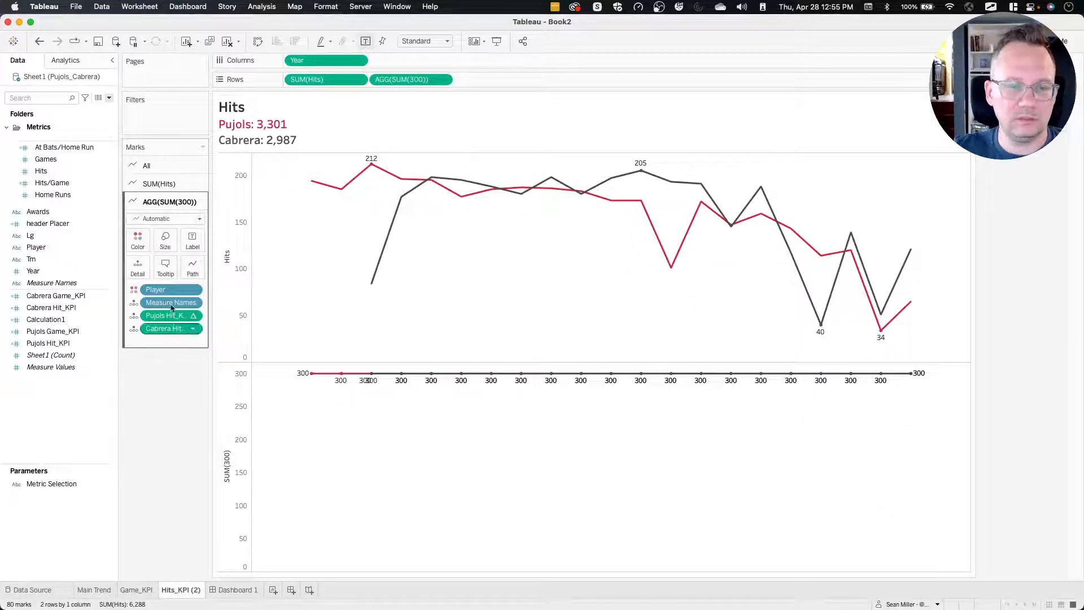
pyautogui.click(169, 218)
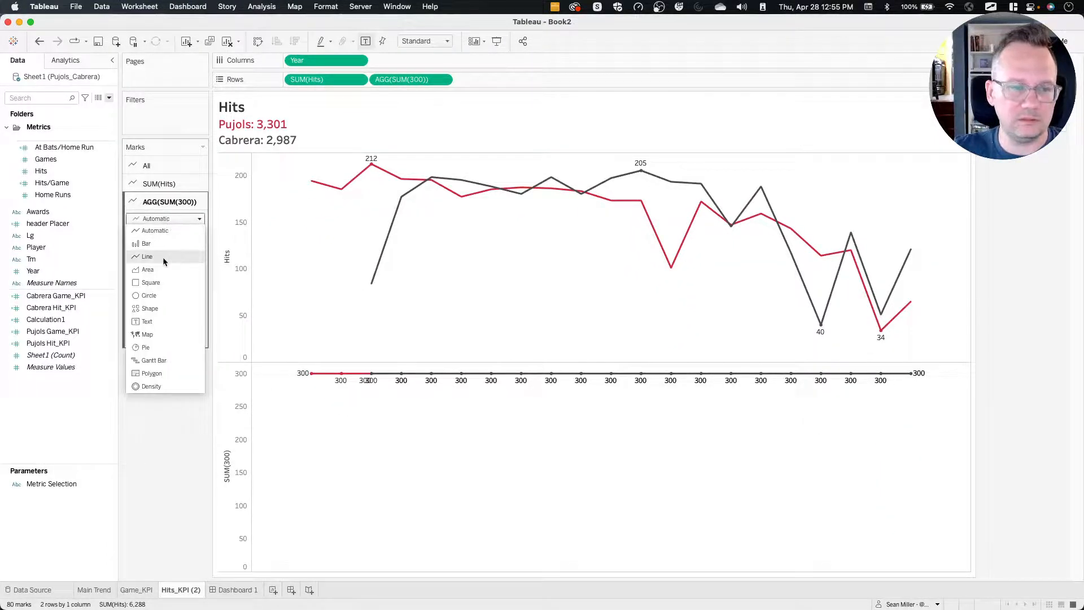
pyautogui.click(148, 269)
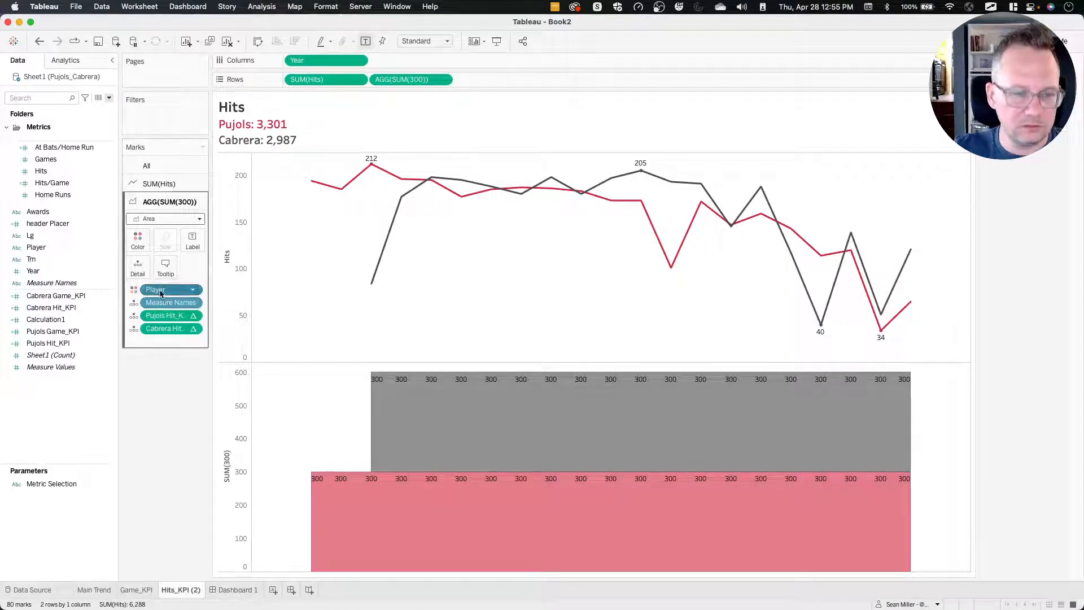
pyautogui.moveTo(155, 289); pyautogui.dragTo(172, 384)
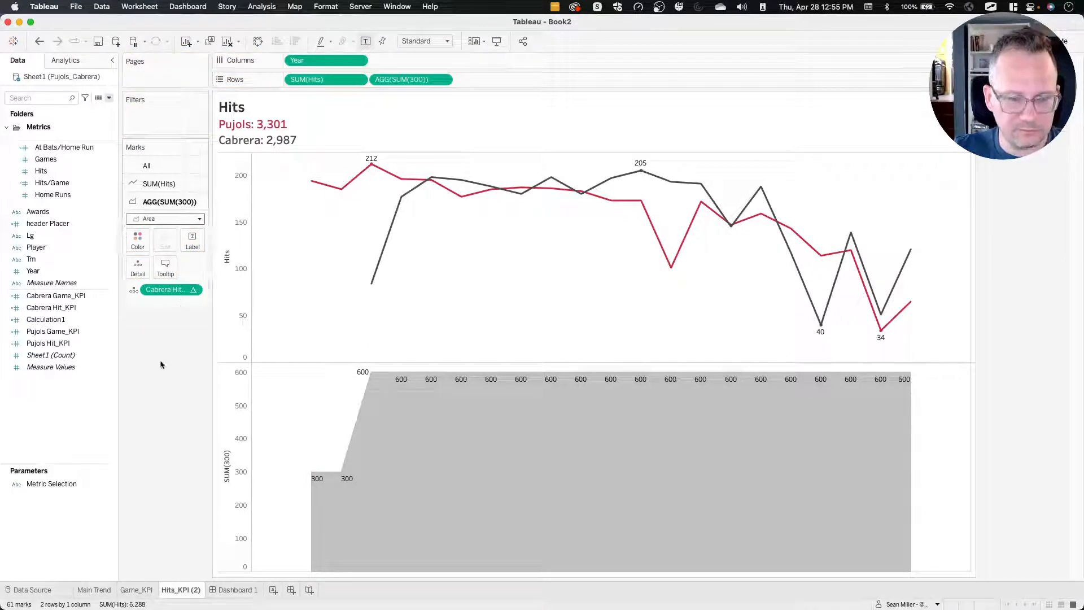
pyautogui.moveTo(178, 290); pyautogui.dragTo(172, 397)
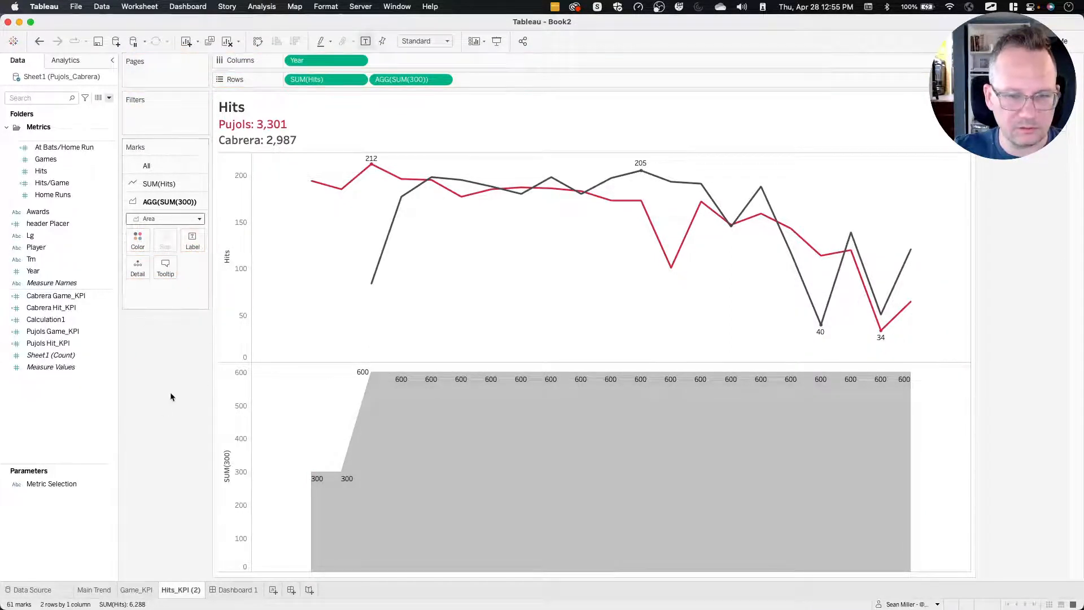
# Change the inline SUM(300) calculation on Rows to MIN(300).
pyautogui.doubleClick(433, 82)
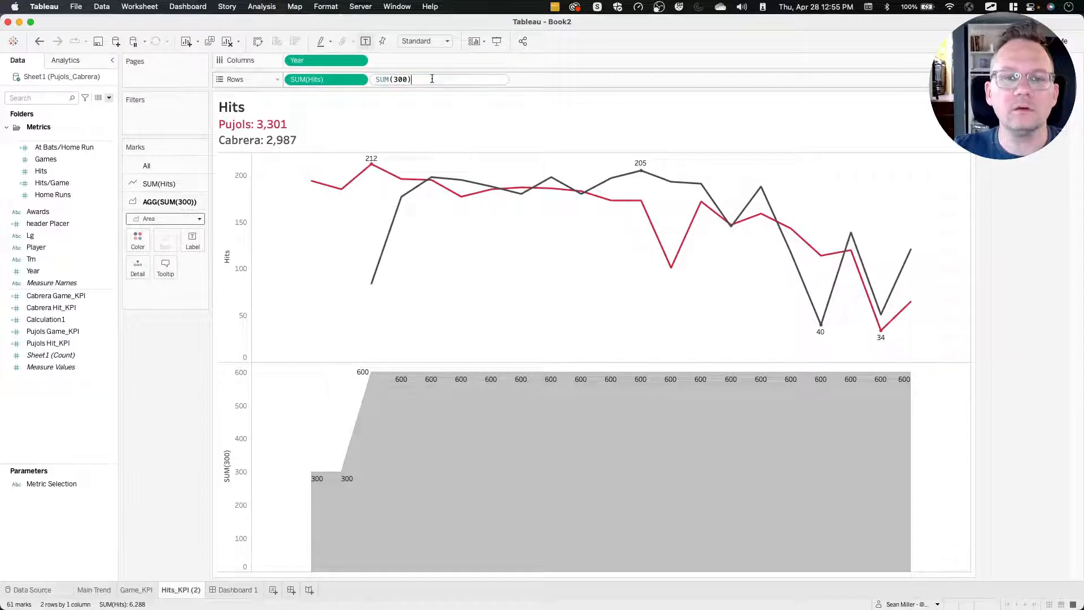
pyautogui.doubleClick(386, 79)
pyautogui.write('MIN')
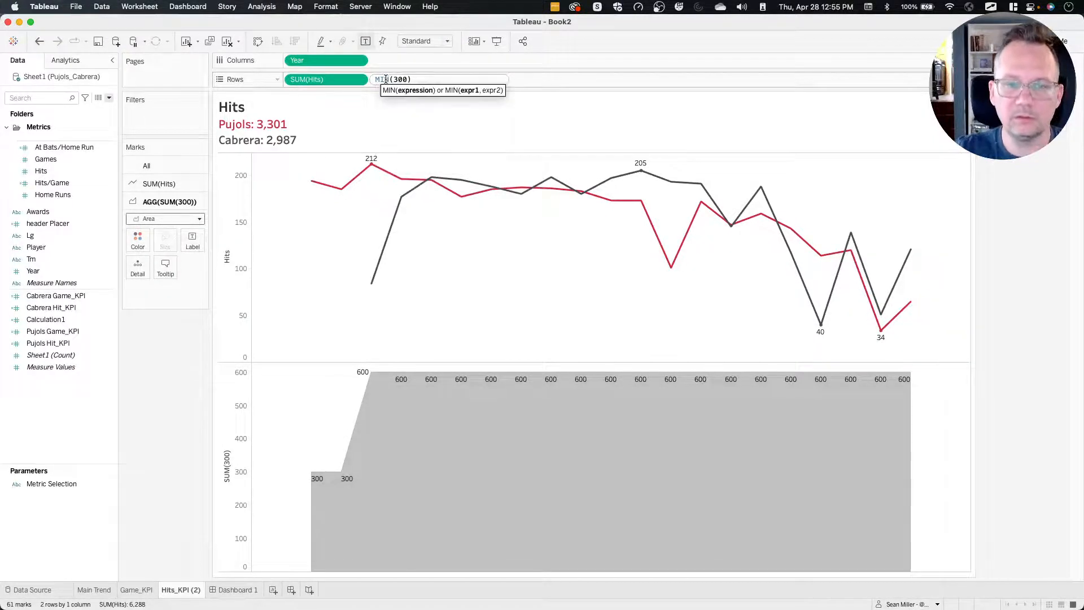
pyautogui.press('Return')
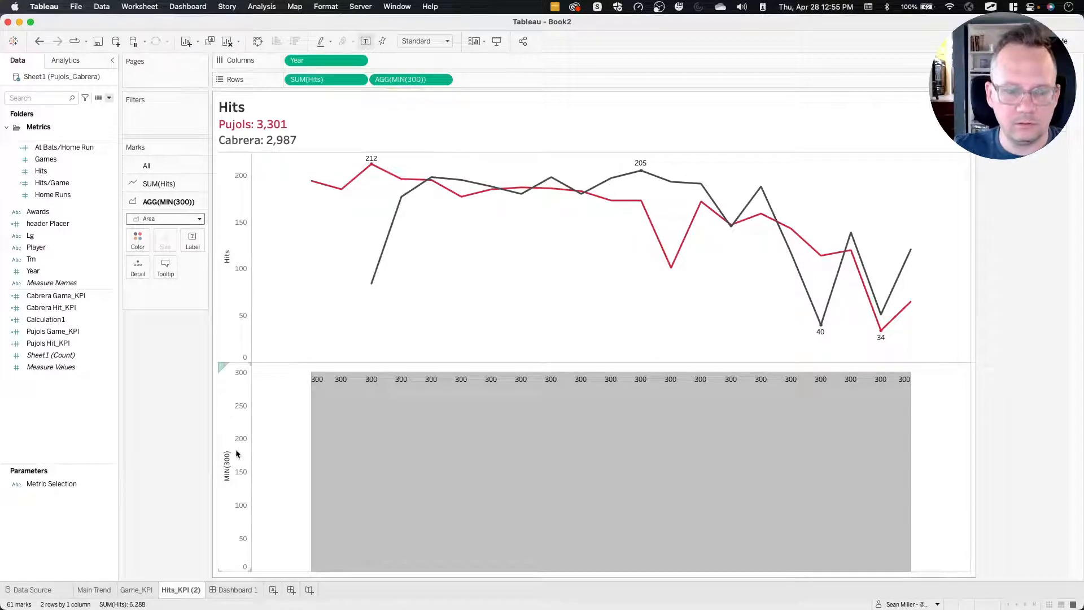
# Create a calculated field with the formula [Metric Selection]="Games", keeping the default name Calculation2.
pyautogui.rightClick(89, 418)
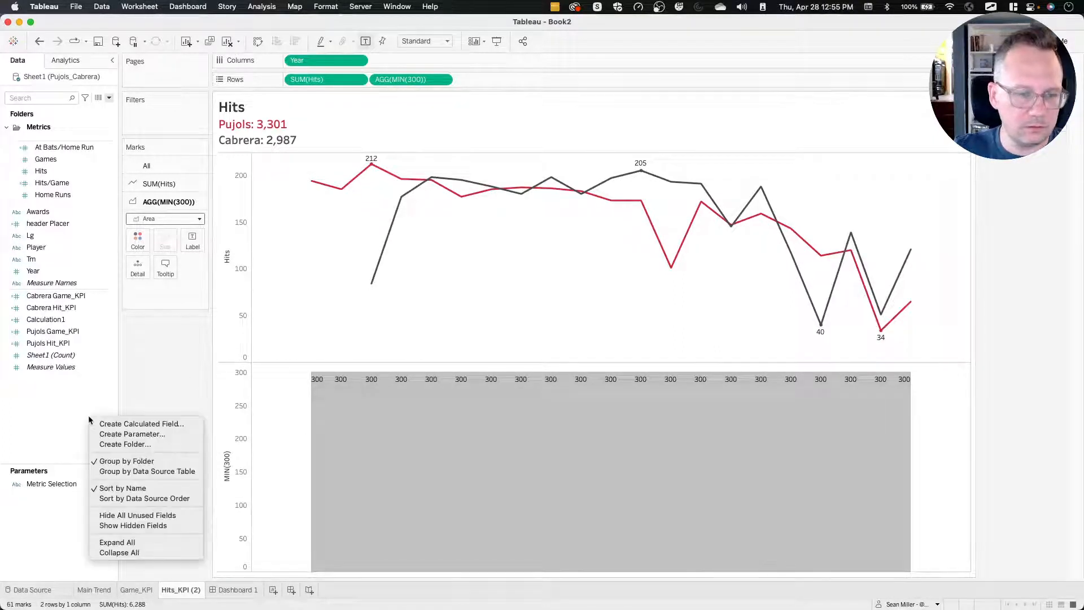
pyautogui.click(100, 424)
pyautogui.click(184, 345)
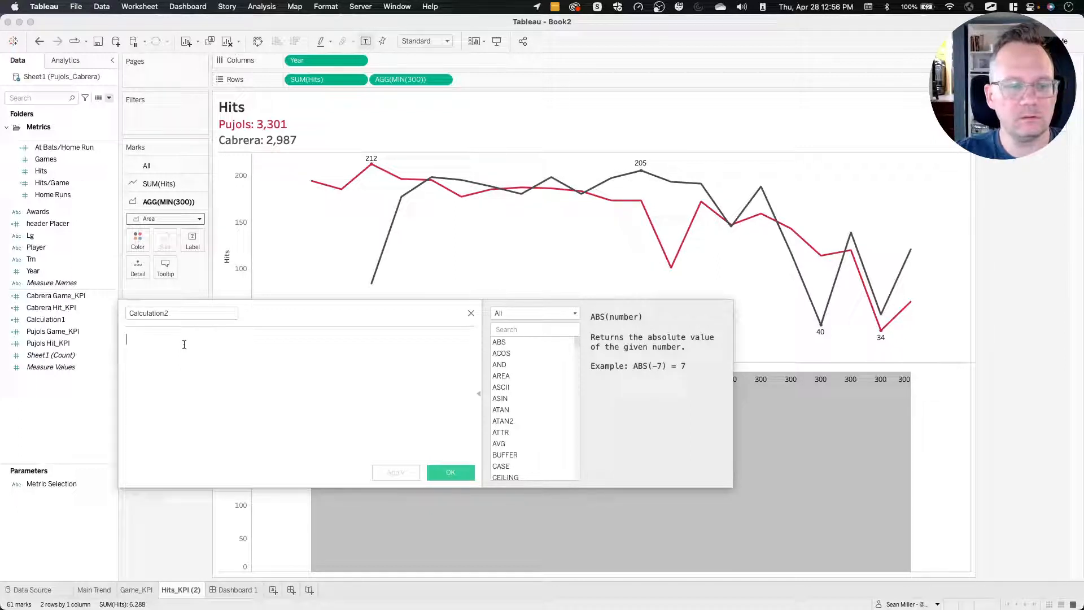
pyautogui.write('me')
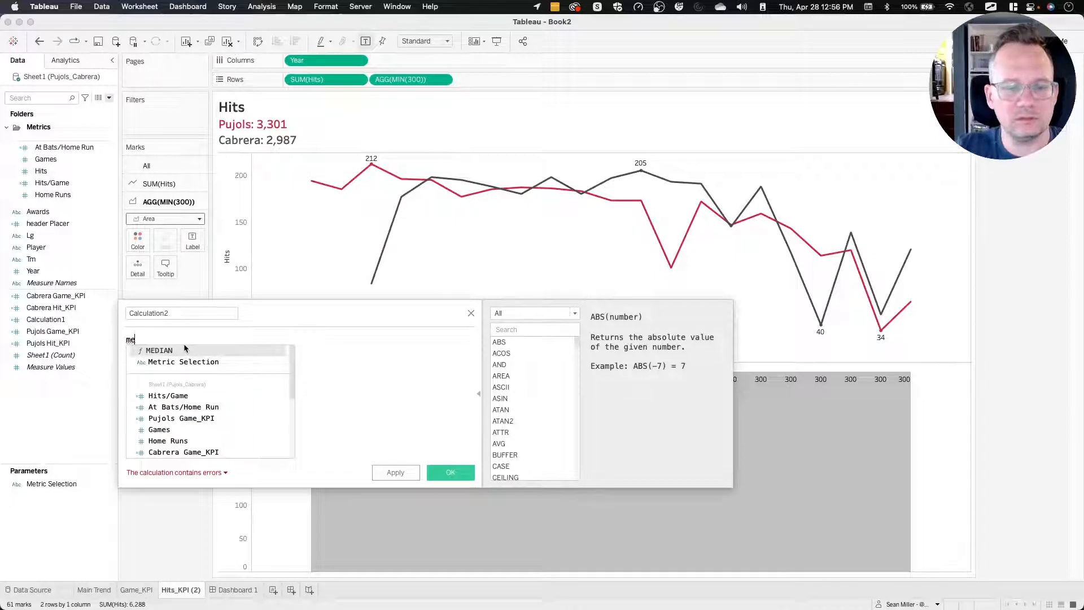
pyautogui.press('Down')
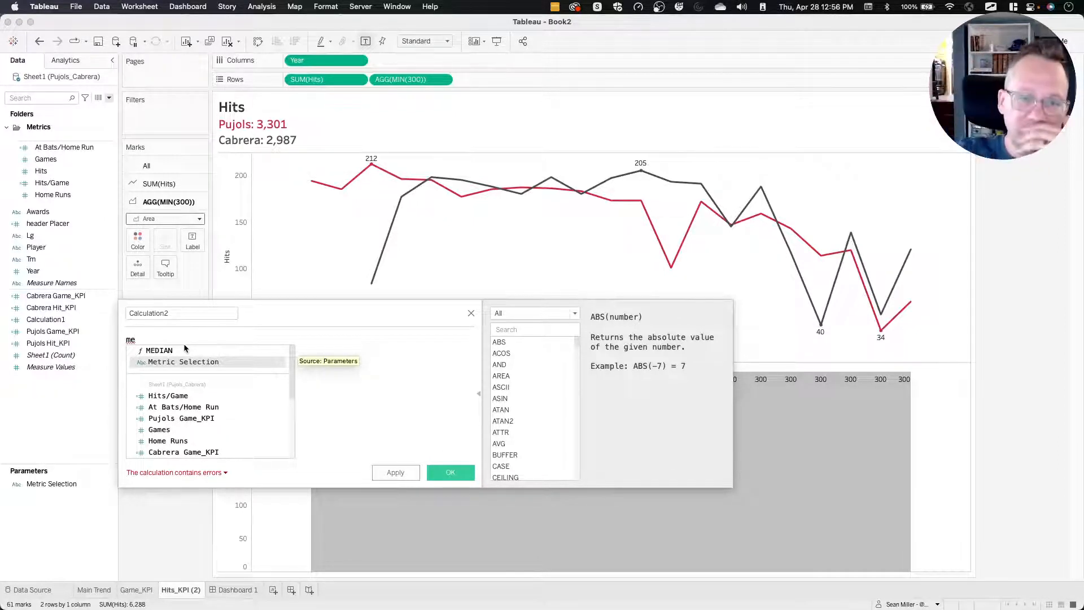
pyautogui.doubleClick(172, 362)
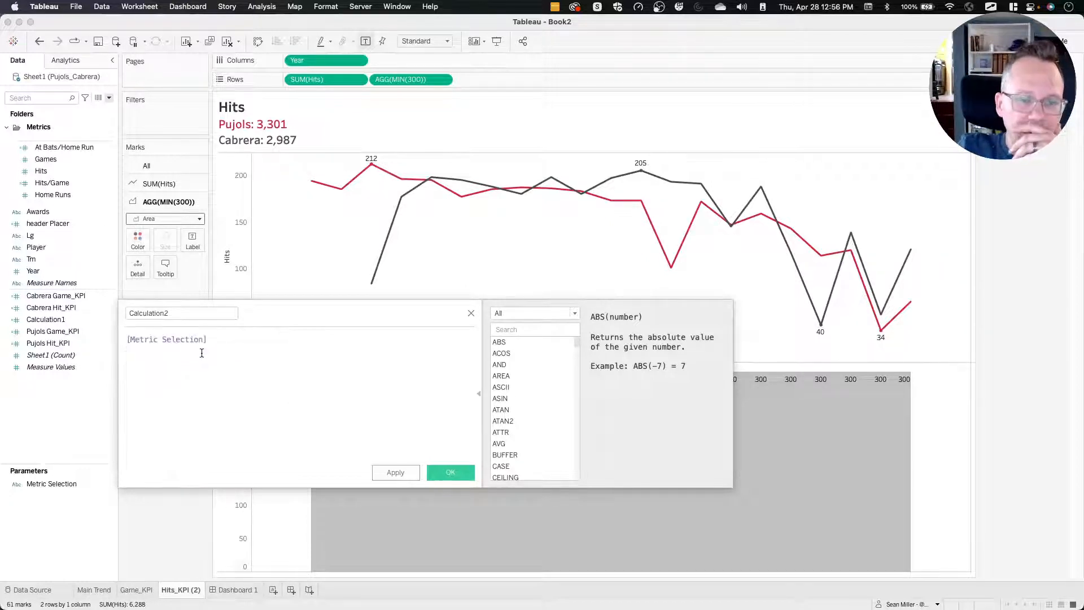
pyautogui.write('+')
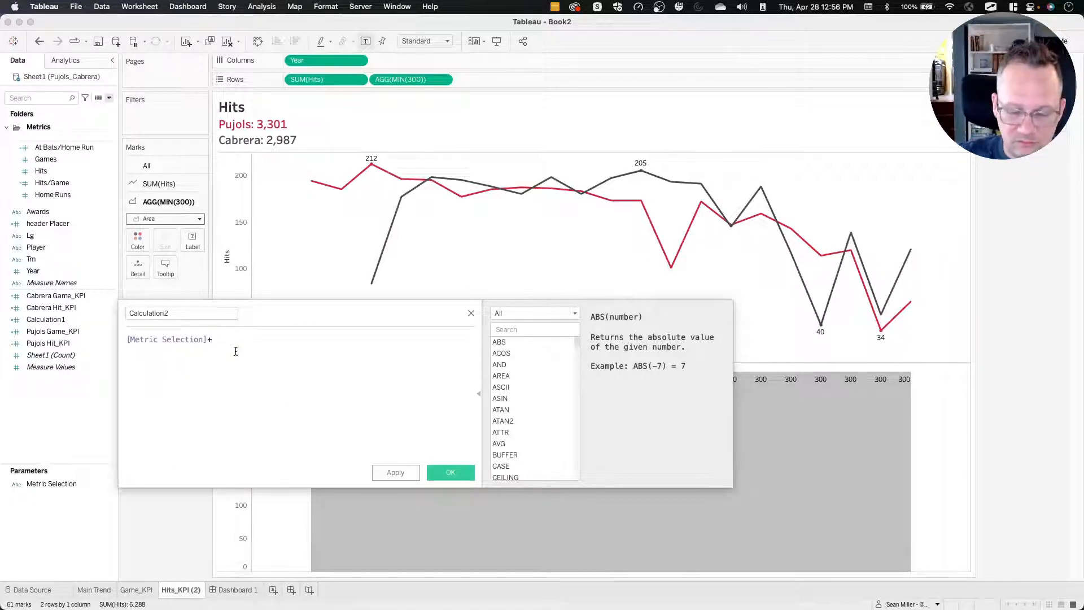
pyautogui.press('BackSpace')
pyautogui.write('"')
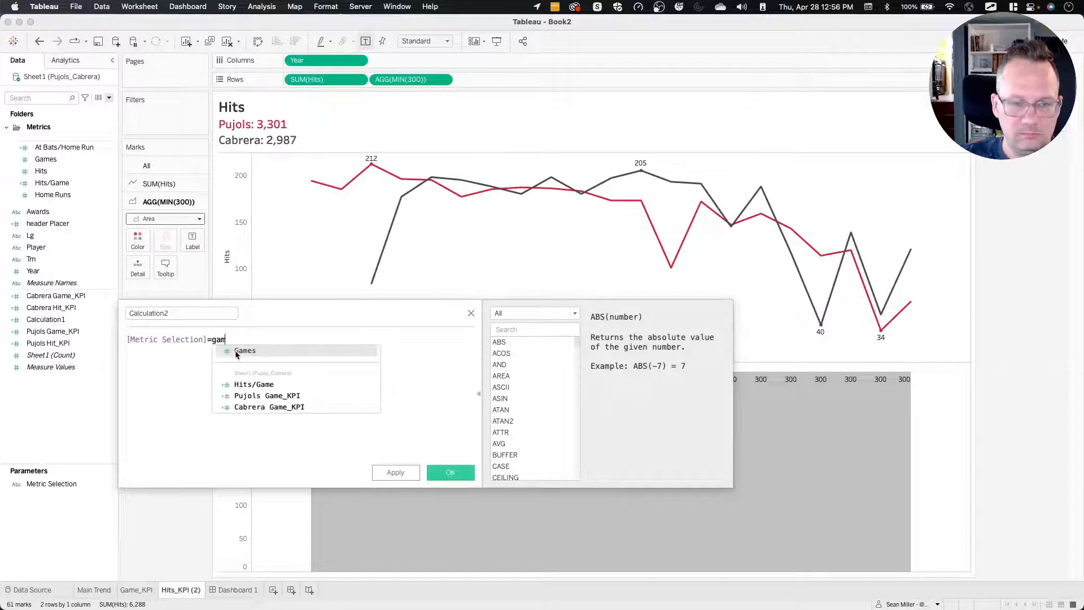
pyautogui.write('Game')
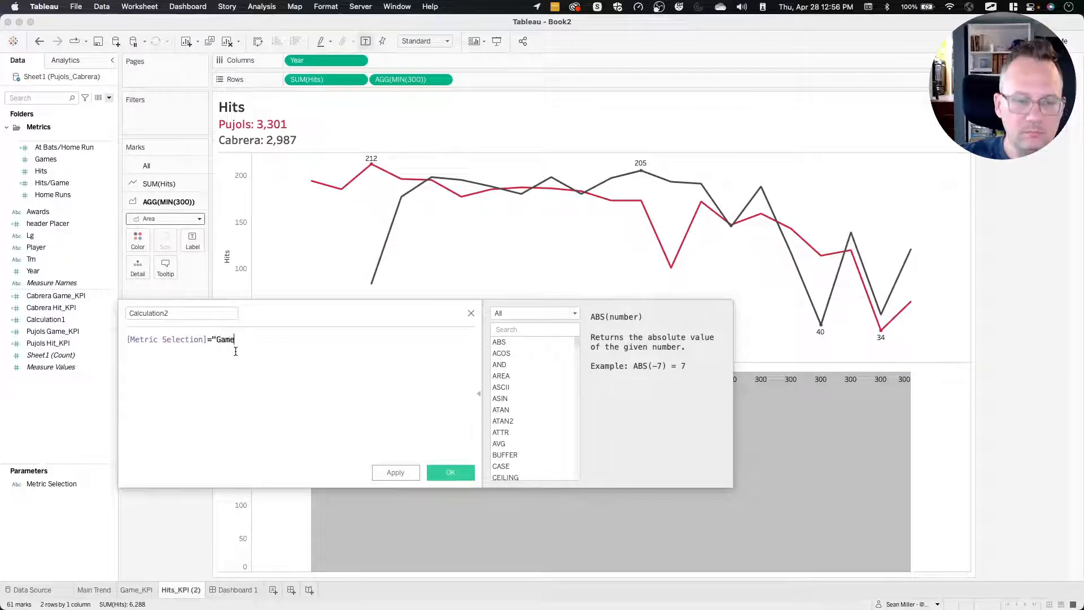
pyautogui.write('s"')
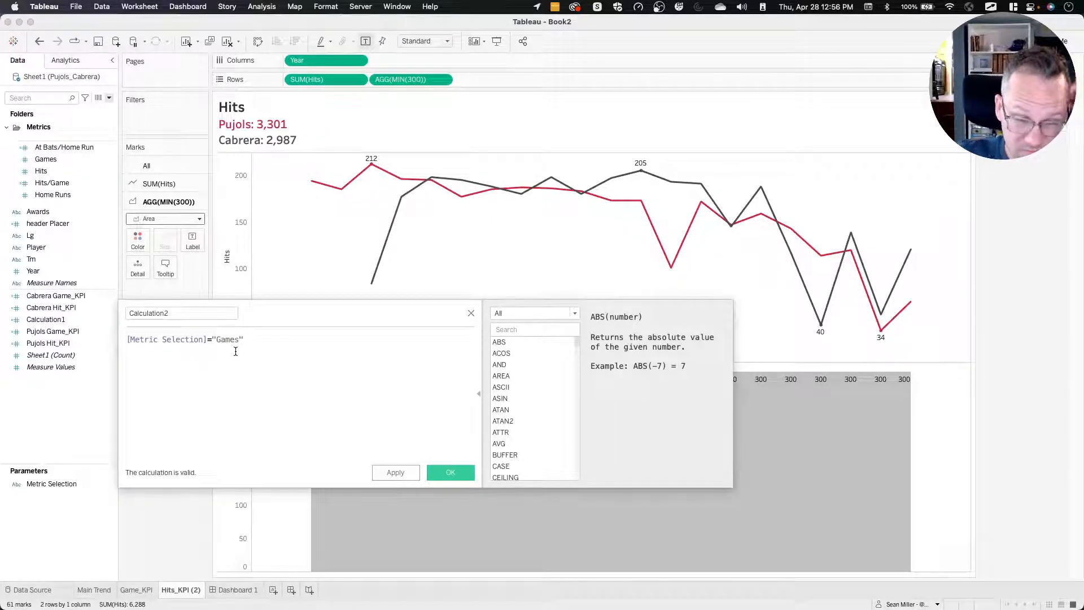
pyautogui.click(449, 476)
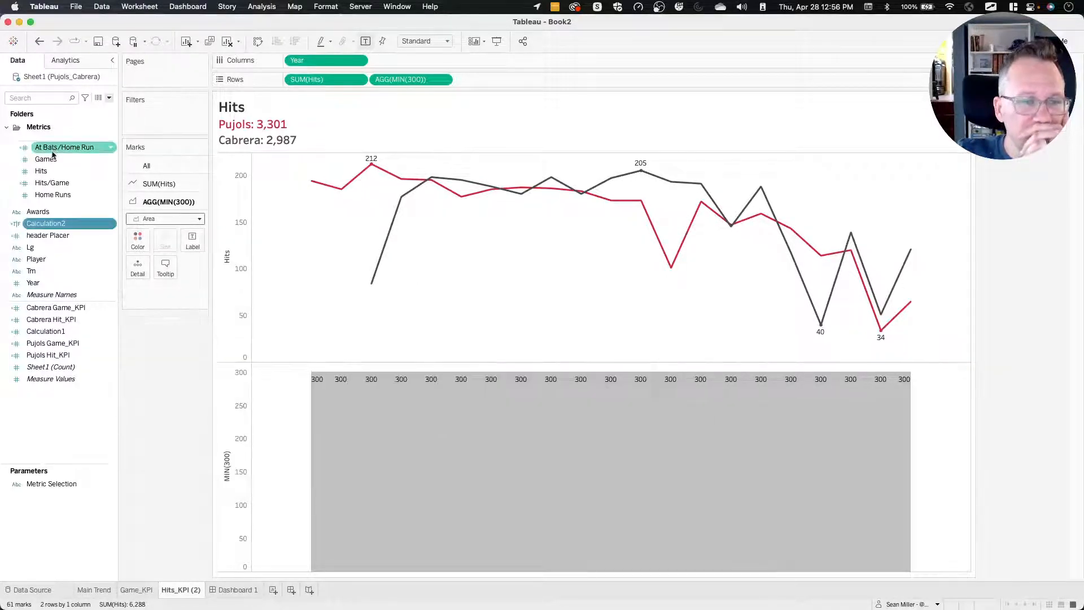
# Color the MIN(300) area by Calculation2 and combine it with Hits on a synchronized dual axis.
pyautogui.moveTo(61, 224); pyautogui.dragTo(136, 240)
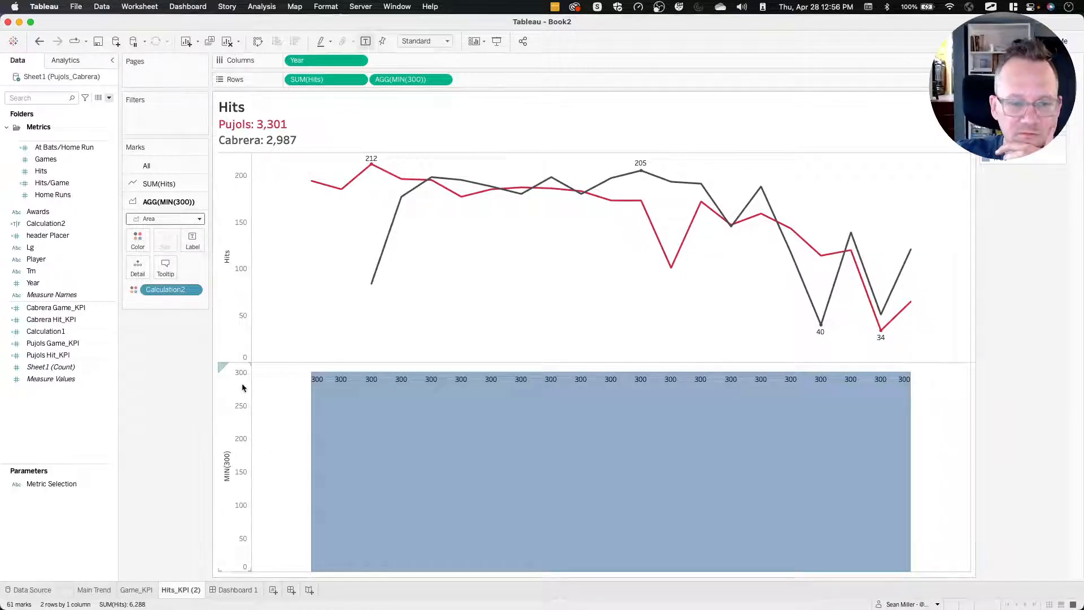
pyautogui.moveTo(221, 366); pyautogui.dragTo(940, 204)
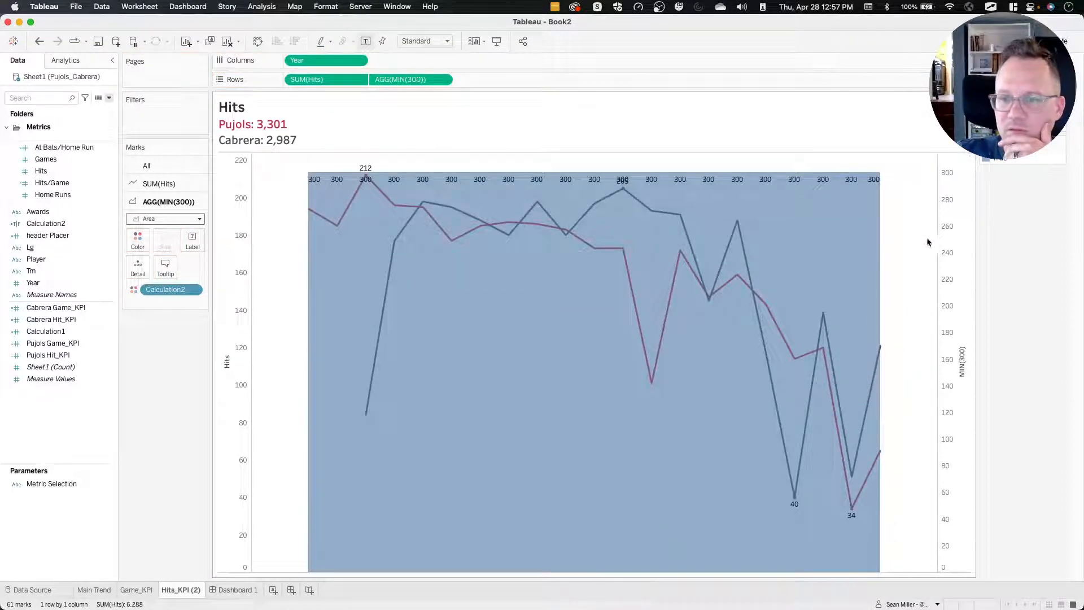
pyautogui.rightClick(956, 192)
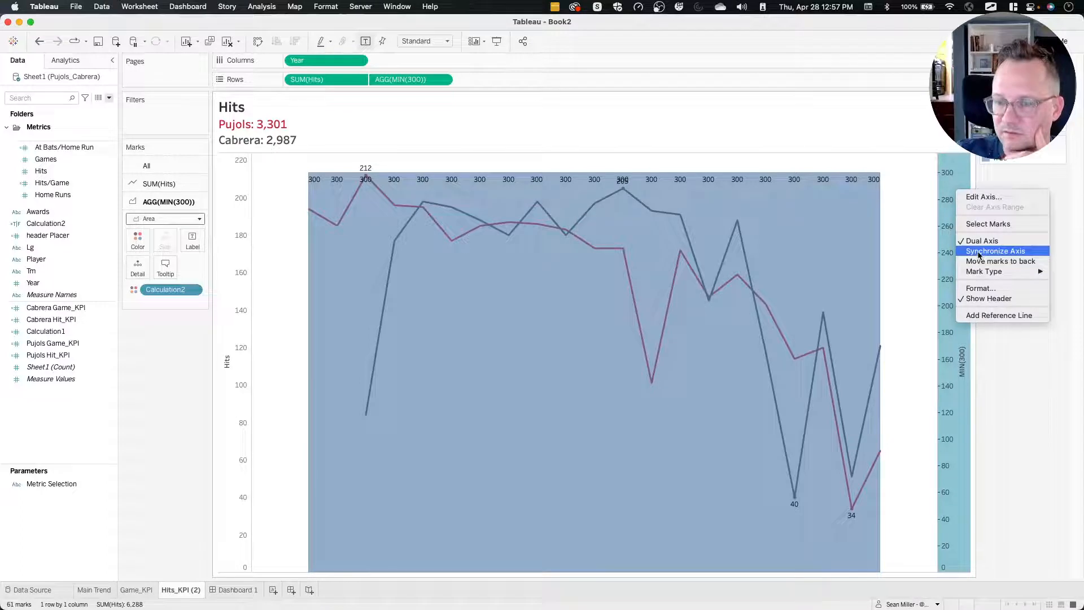
pyautogui.click(979, 250)
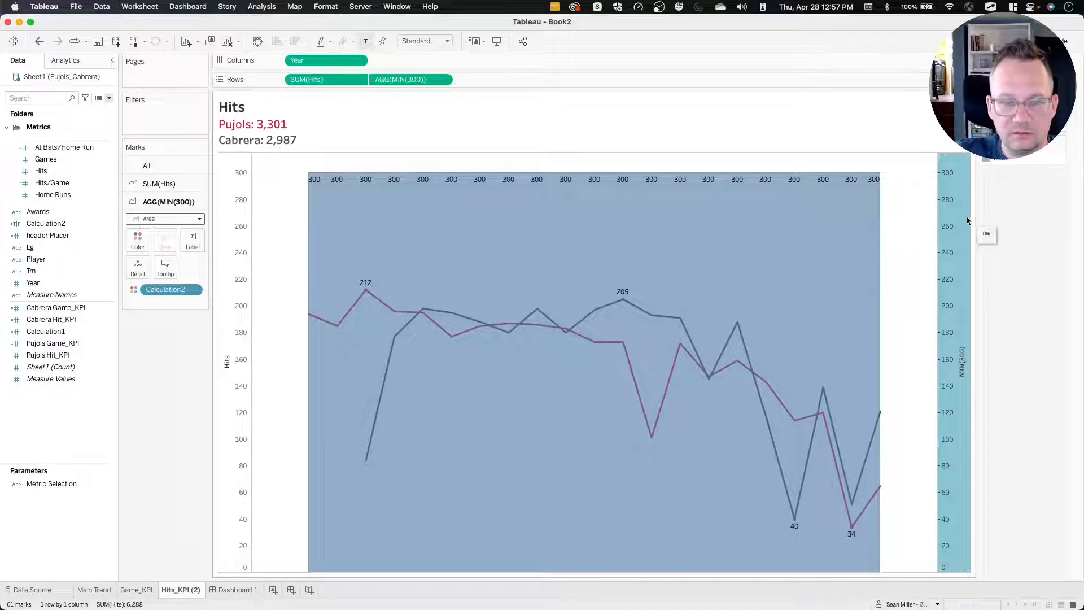
# Show the header for the Year field on Columns.
pyautogui.rightClick(901, 192)
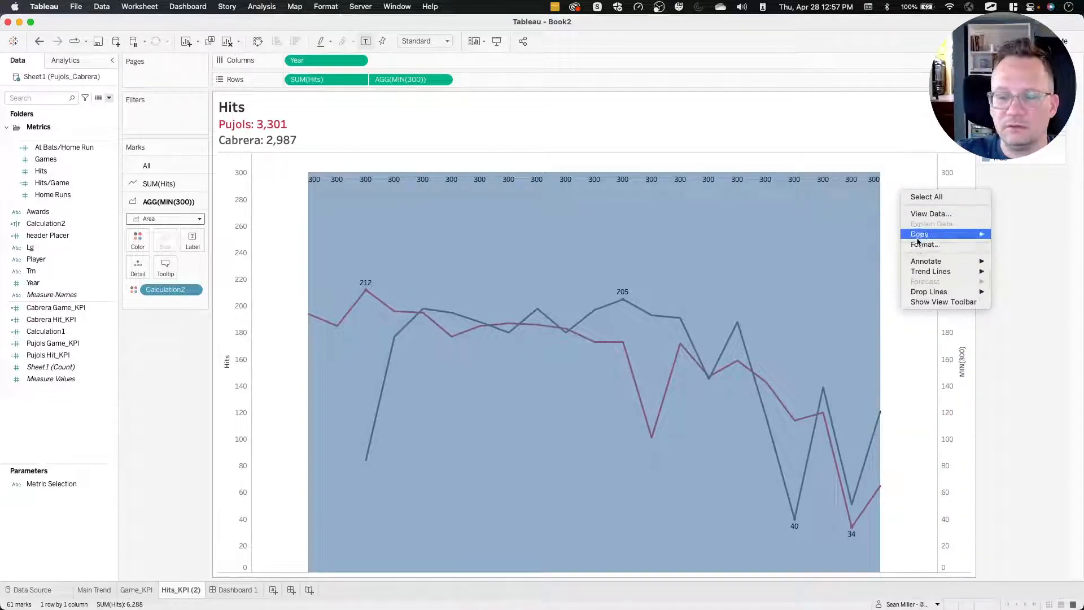
pyautogui.click(903, 172)
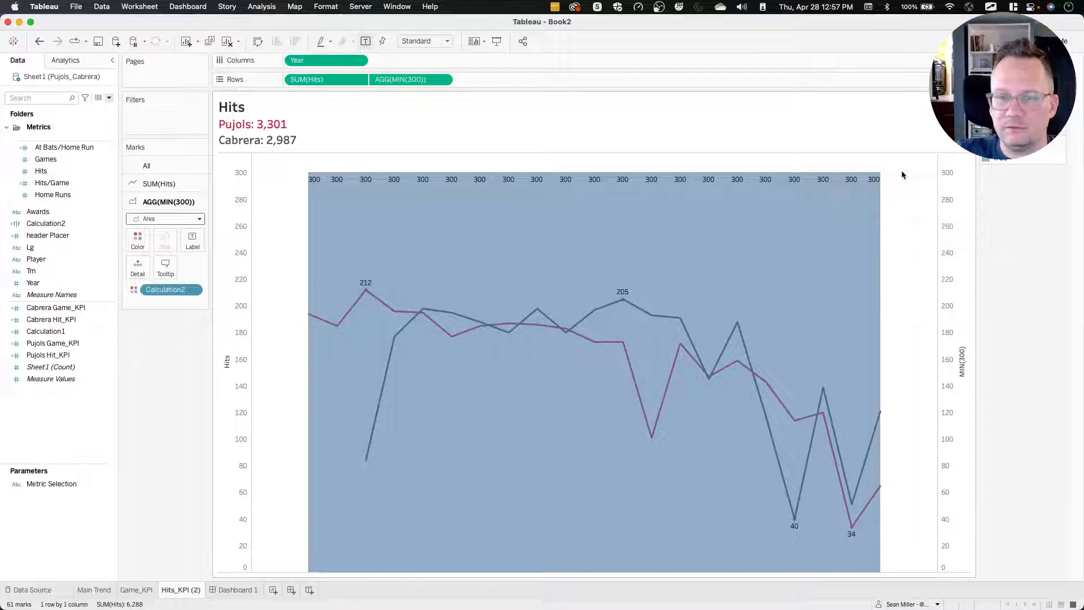
pyautogui.click(358, 60)
pyautogui.click(328, 128)
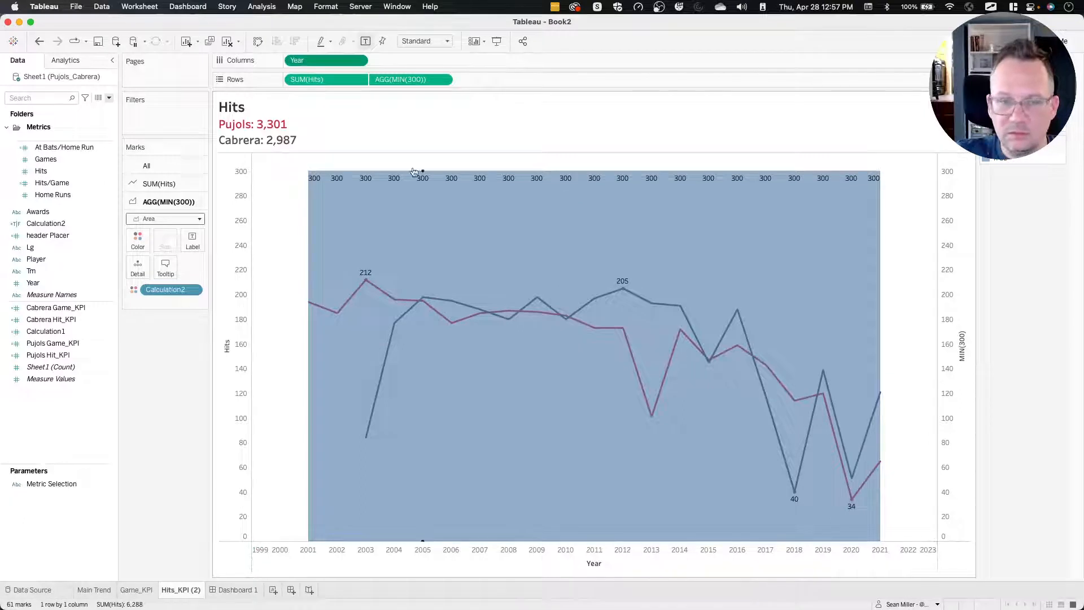
# Convert Year on Columns to discrete and set the SUM(Hits) marks to Line.
pyautogui.click(358, 59)
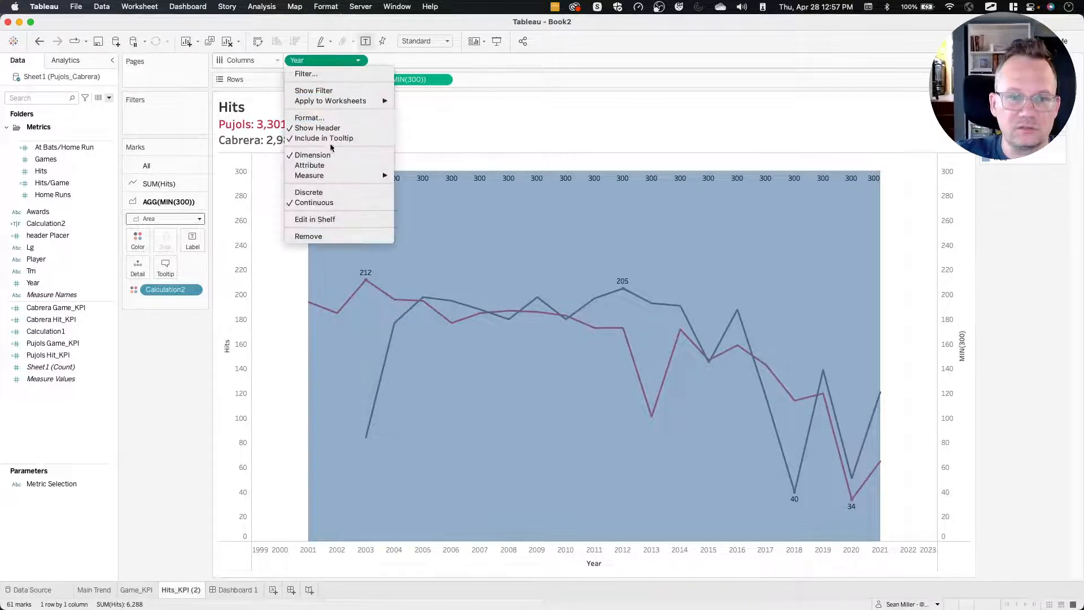
pyautogui.click(321, 192)
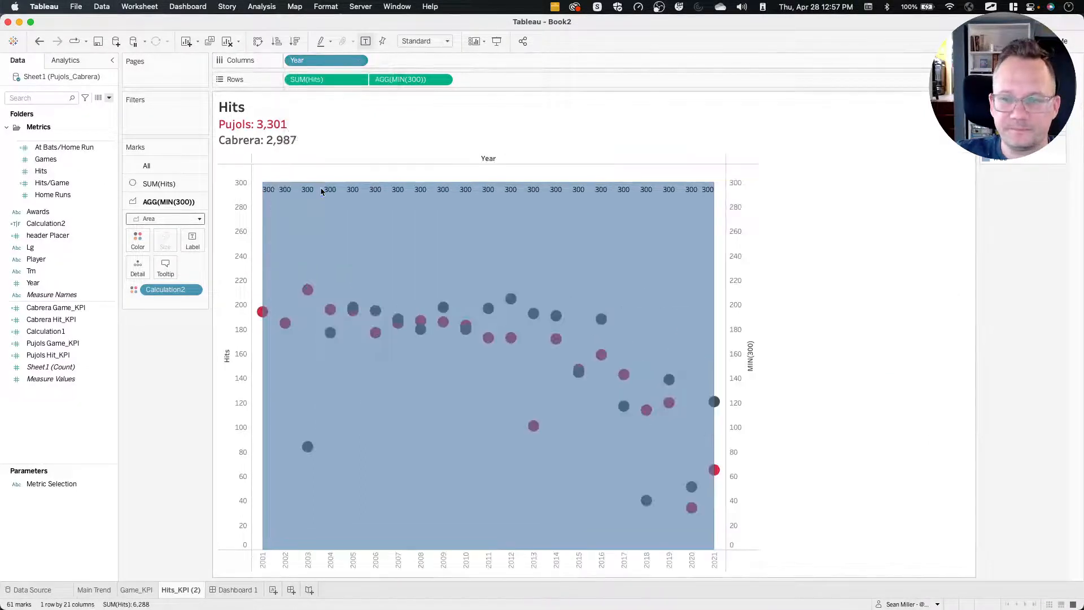
pyautogui.click(159, 184)
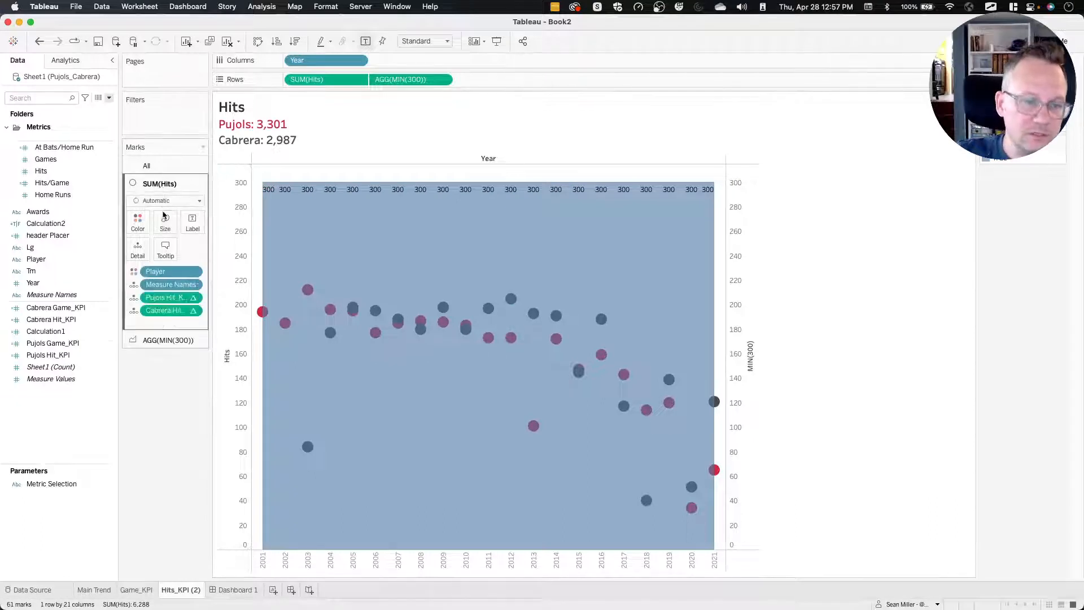
pyautogui.click(170, 201)
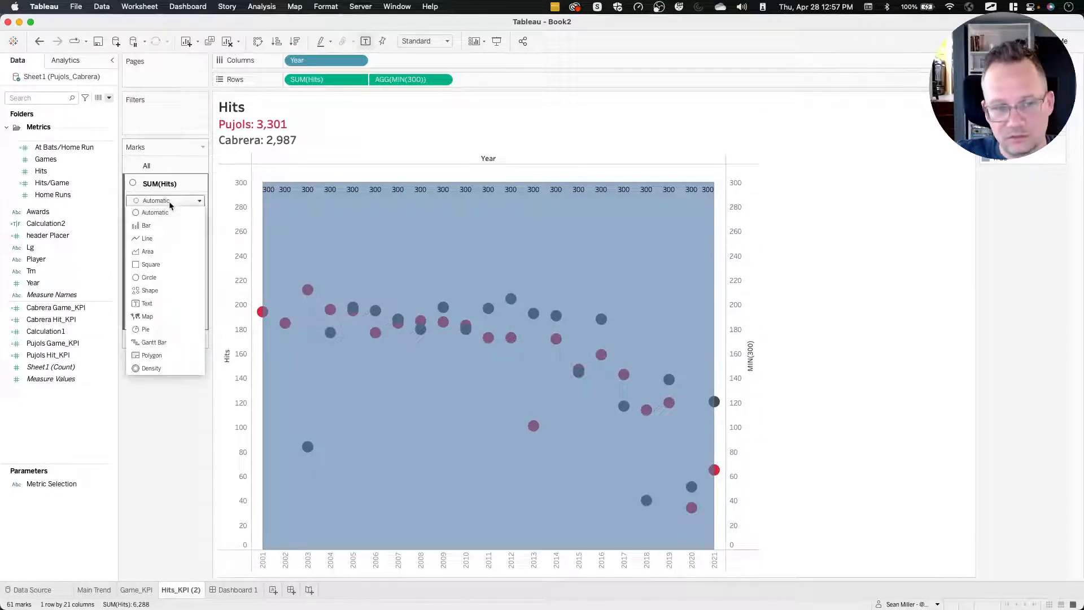
pyautogui.click(154, 239)
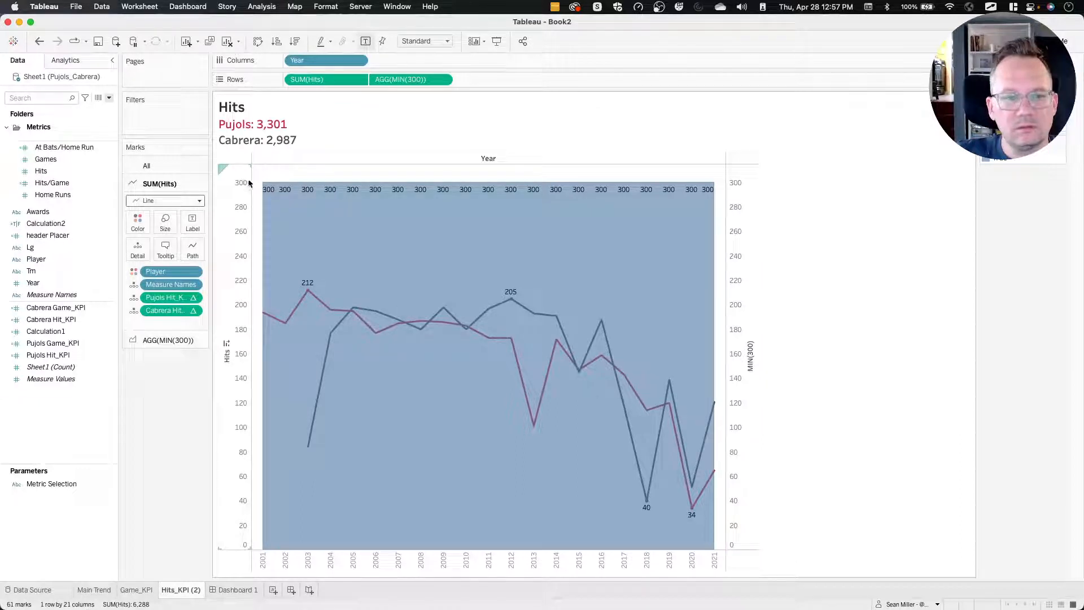
pyautogui.rightClick(245, 178)
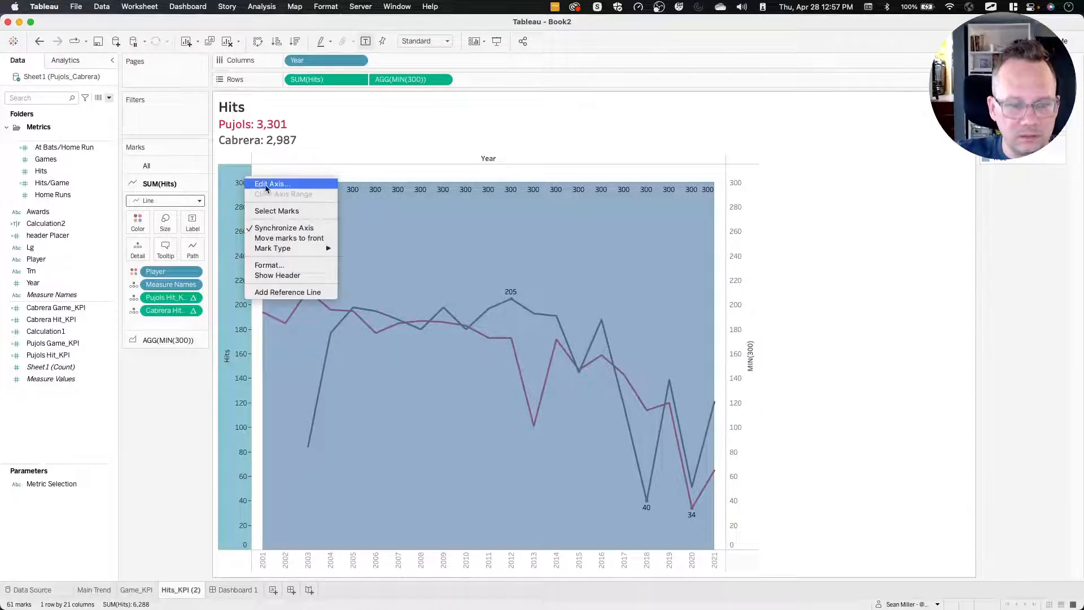
pyautogui.click(266, 183)
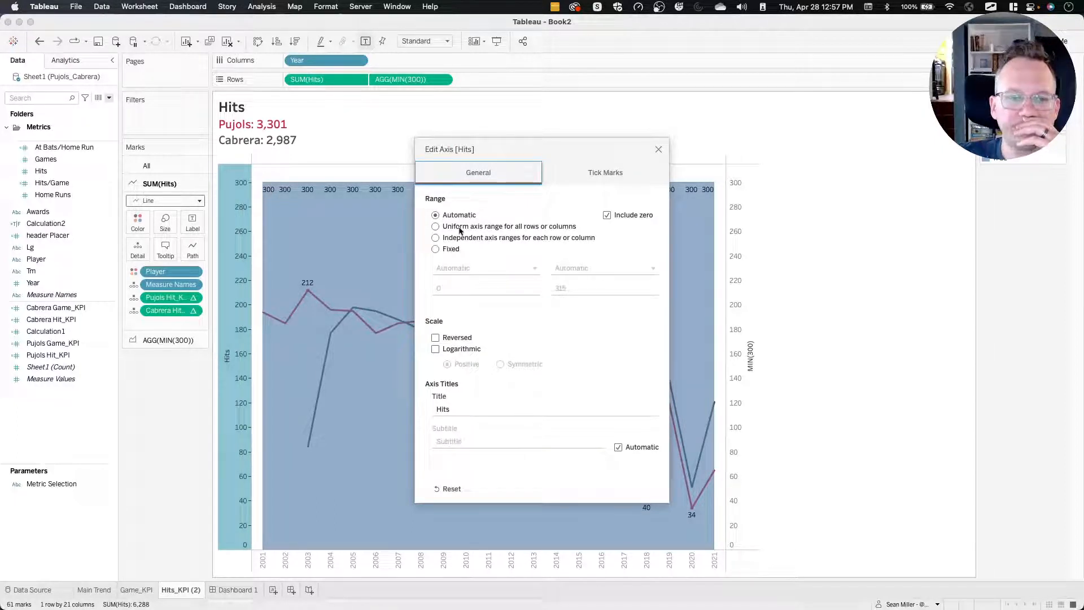
pyautogui.click(658, 150)
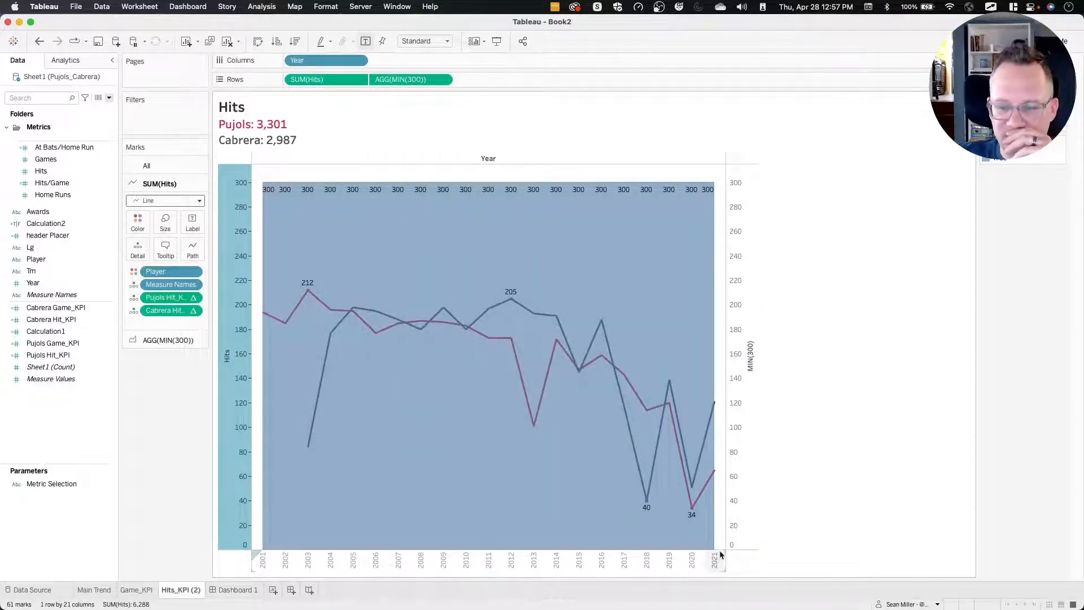
pyautogui.rightClick(721, 235)
pyautogui.press('Escape')
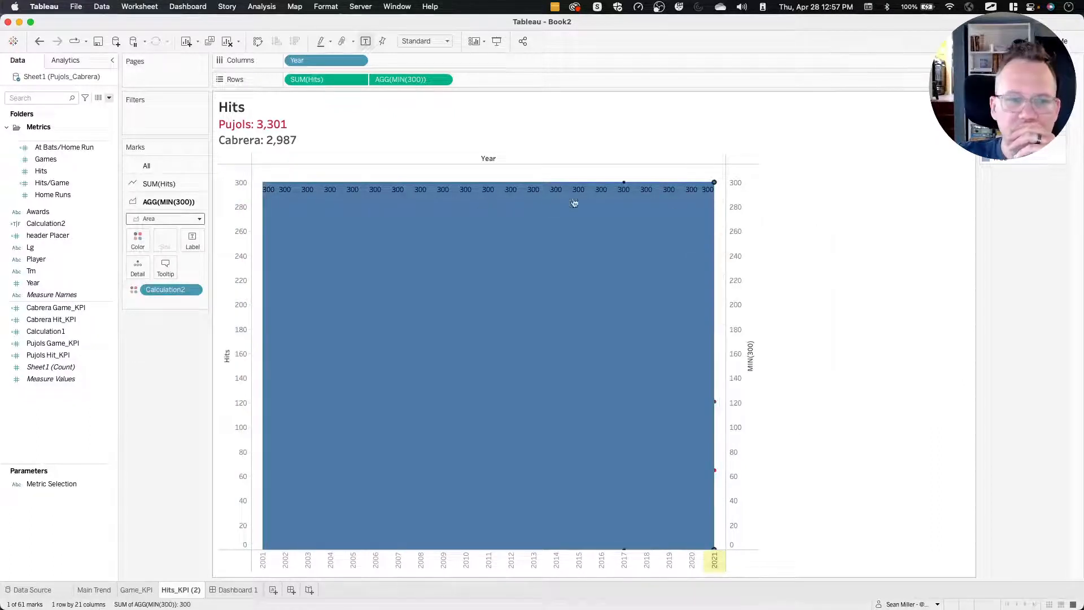
pyautogui.click(367, 176)
# Give the Hits axis a fixed range from 0 to 300.
pyautogui.rightClick(242, 182)
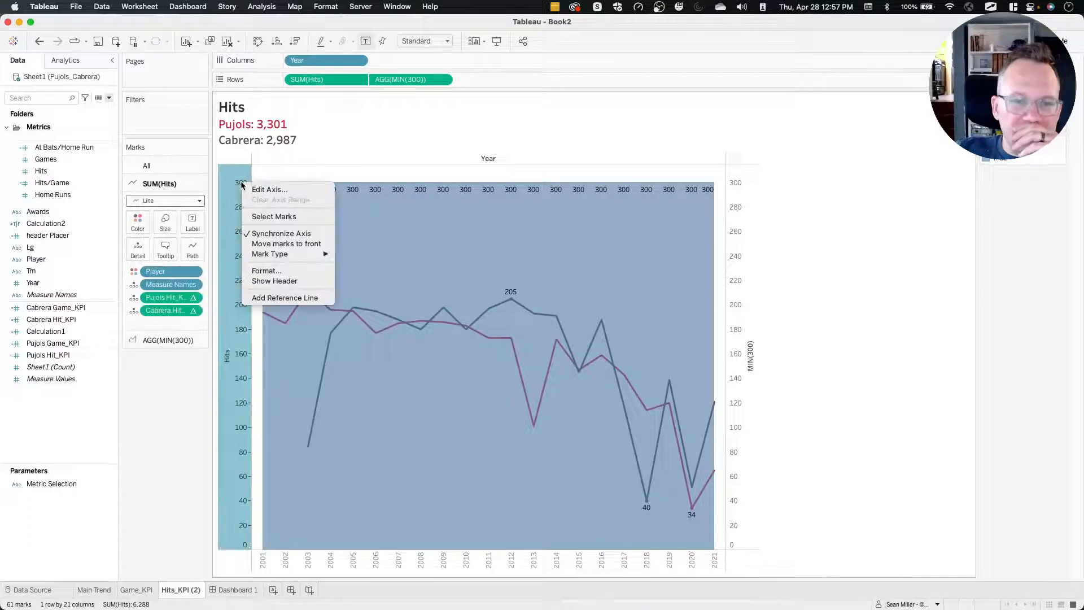
pyautogui.click(260, 190)
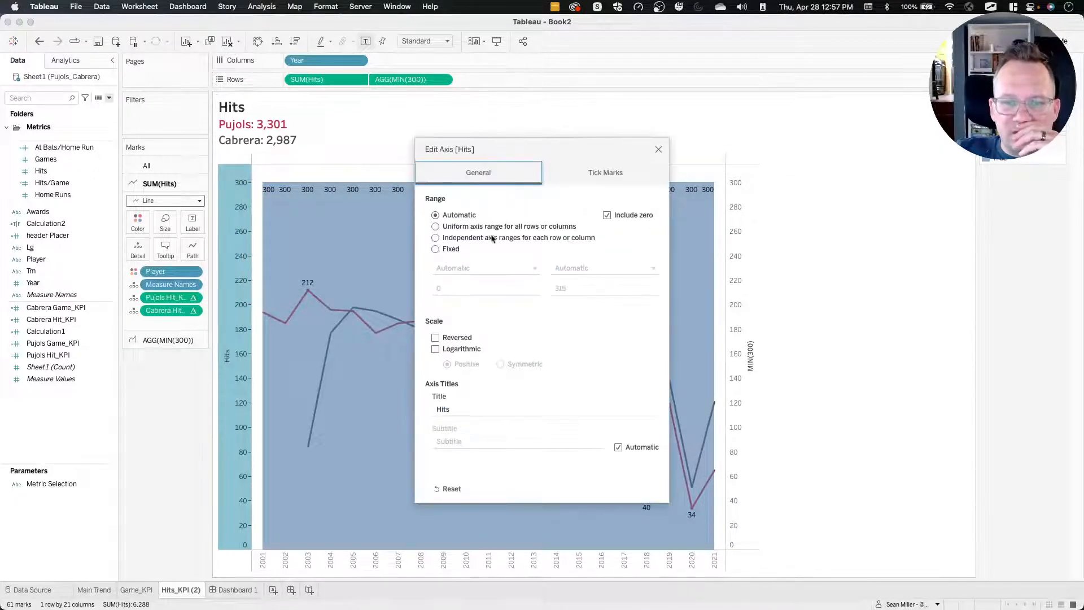
pyautogui.click(457, 240)
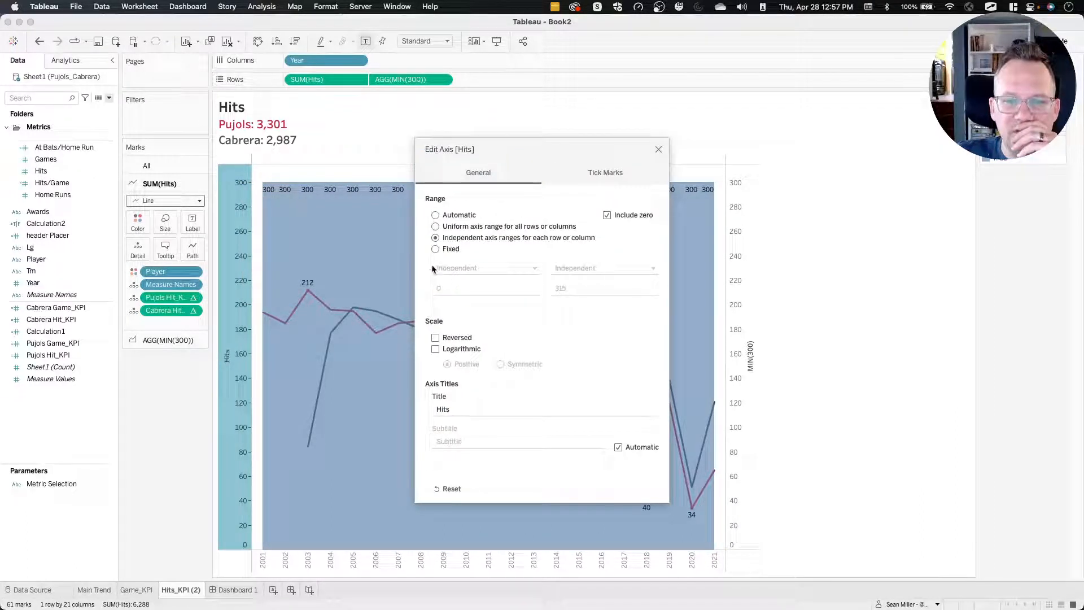
pyautogui.click(436, 249)
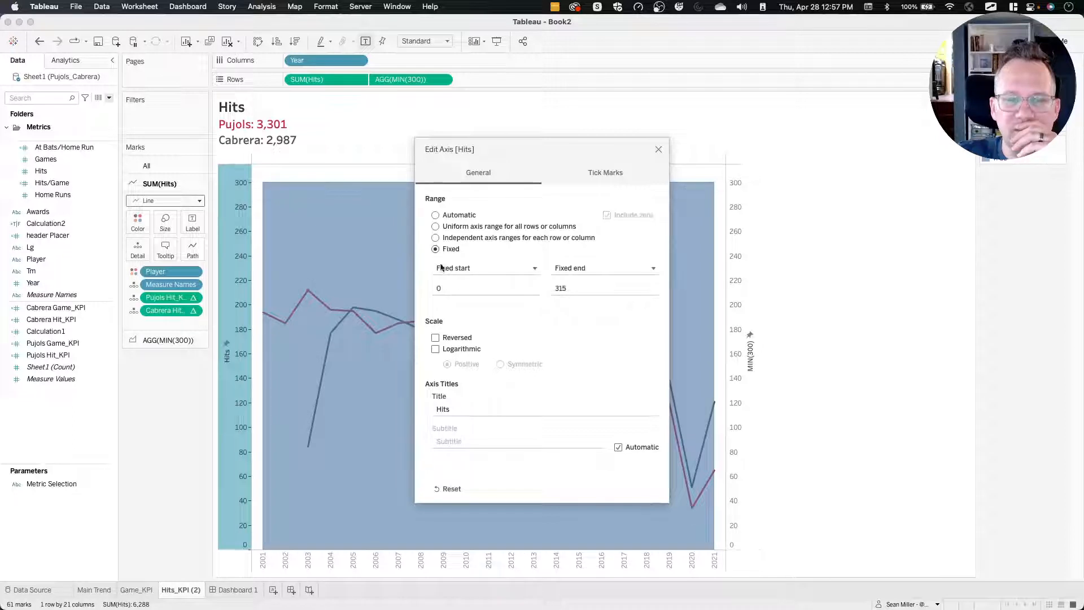
pyautogui.doubleClick(568, 289)
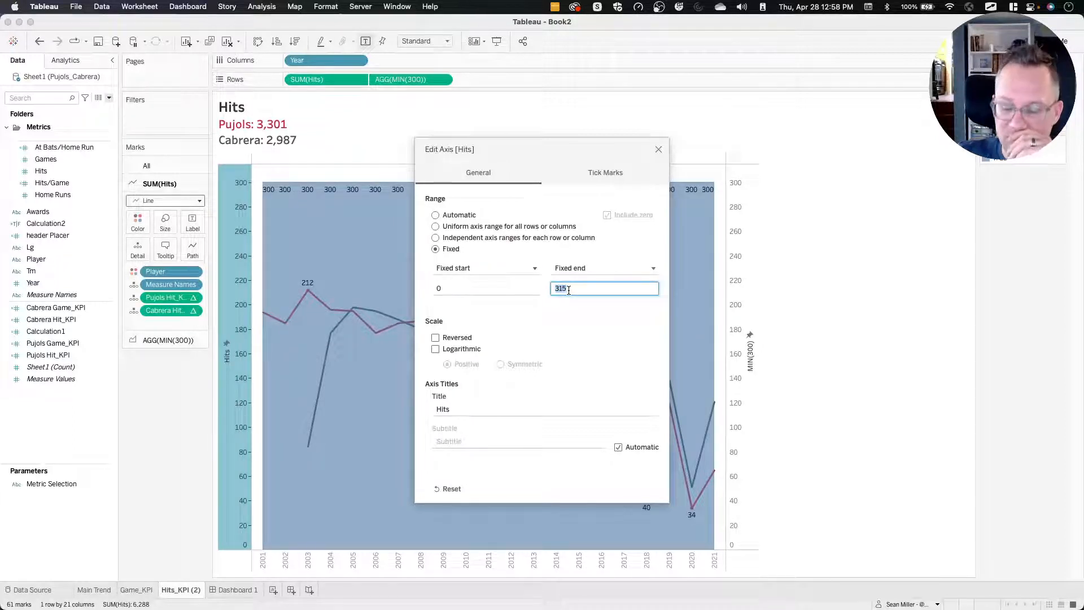
pyautogui.write('300')
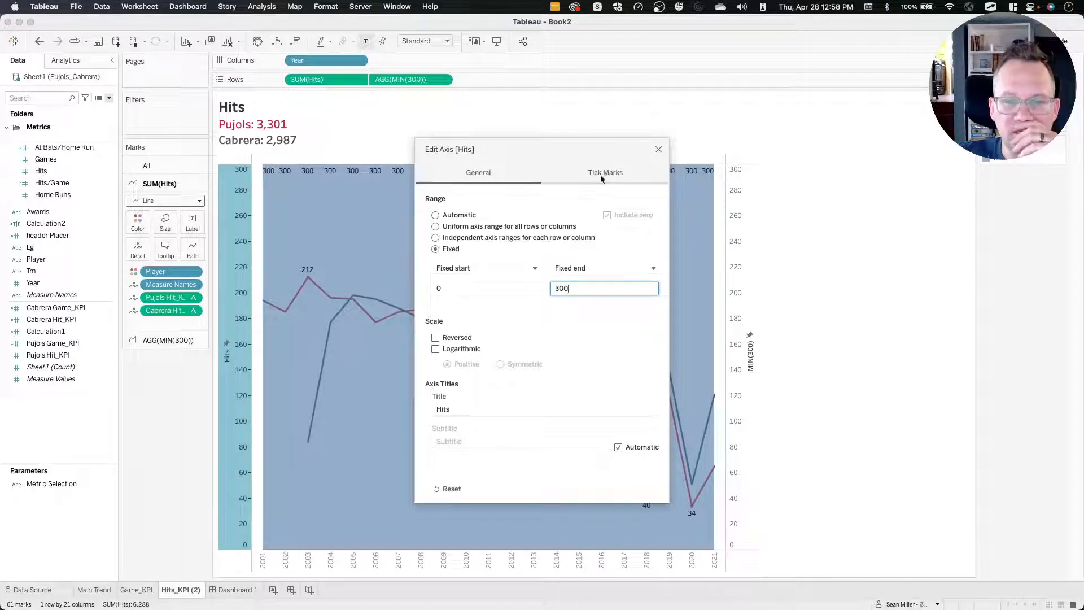
pyautogui.click(658, 149)
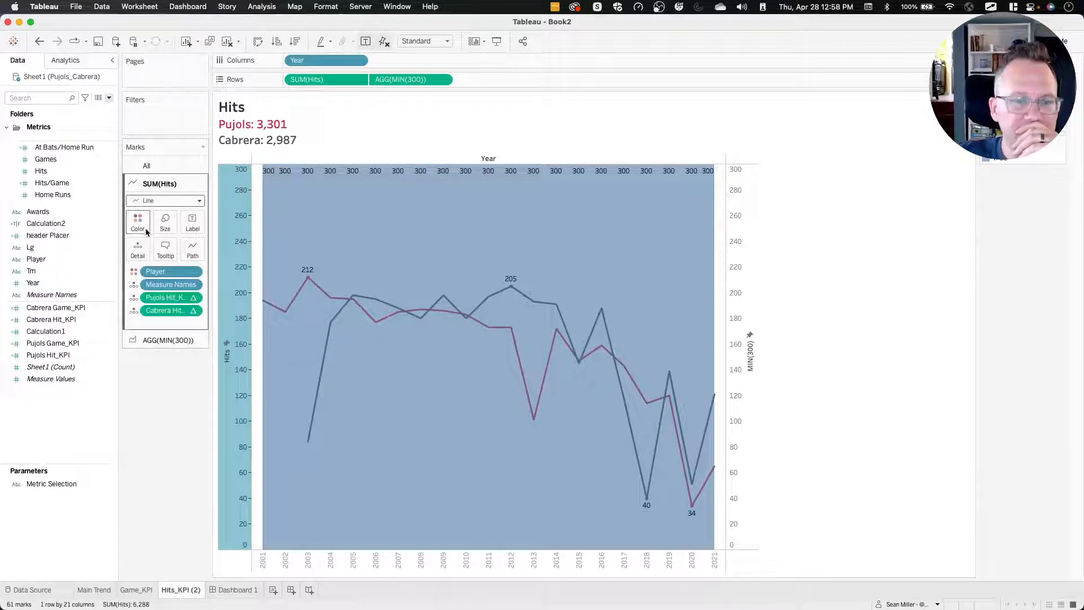
# Lower the opacity of the MIN(300) area marks to 46%.
pyautogui.click(151, 341)
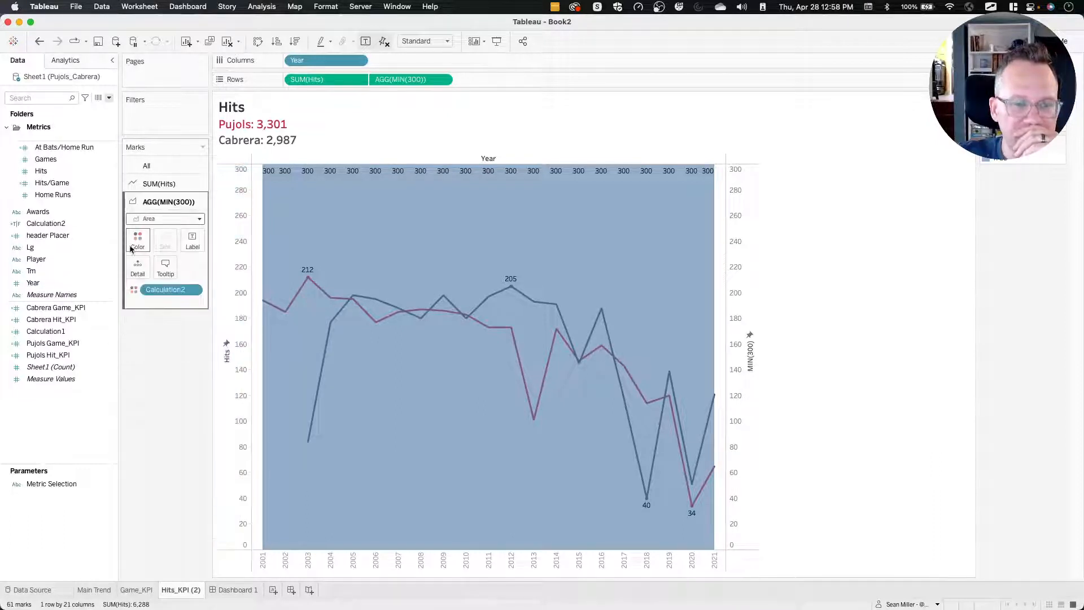
pyautogui.click(137, 240)
pyautogui.moveTo(162, 309); pyautogui.dragTo(164, 315)
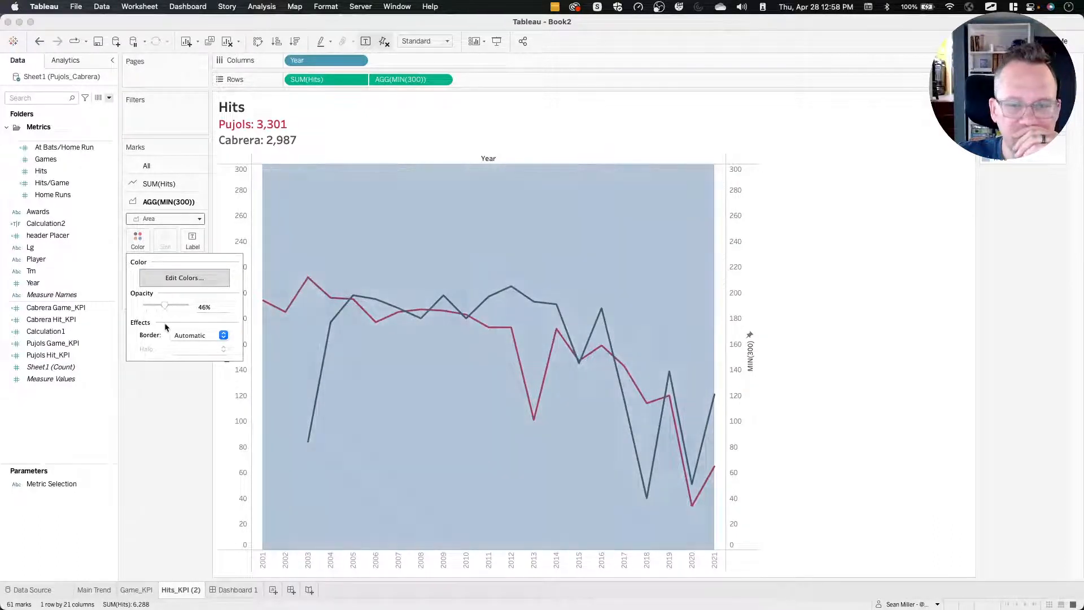
pyautogui.click(176, 439)
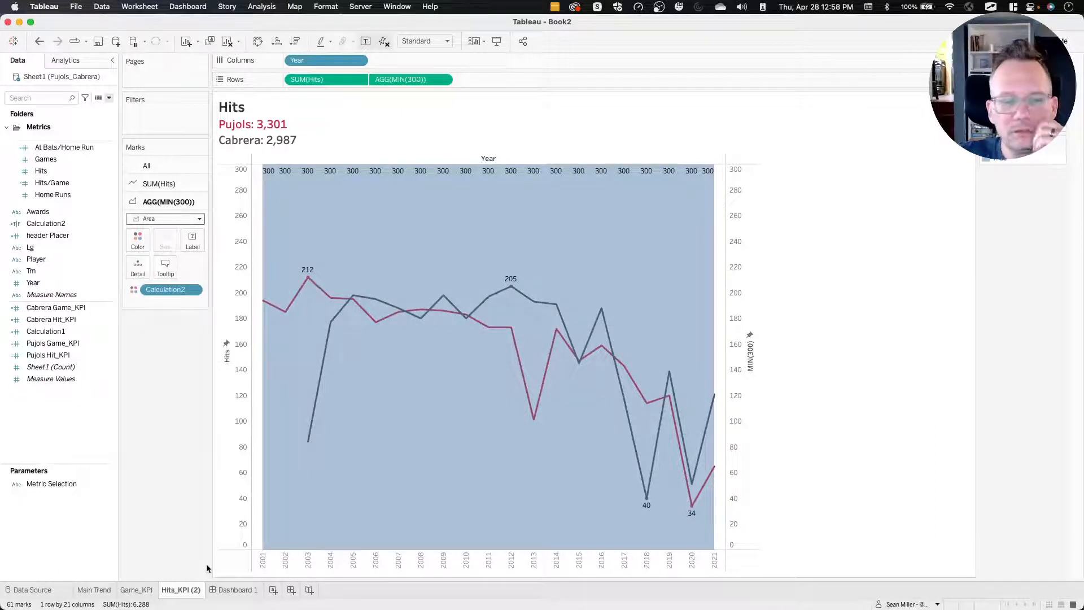
# Show the Metric Selection parameter control on the sheet and set its value to Hits.
pyautogui.click(66, 486)
pyautogui.rightClick(66, 486)
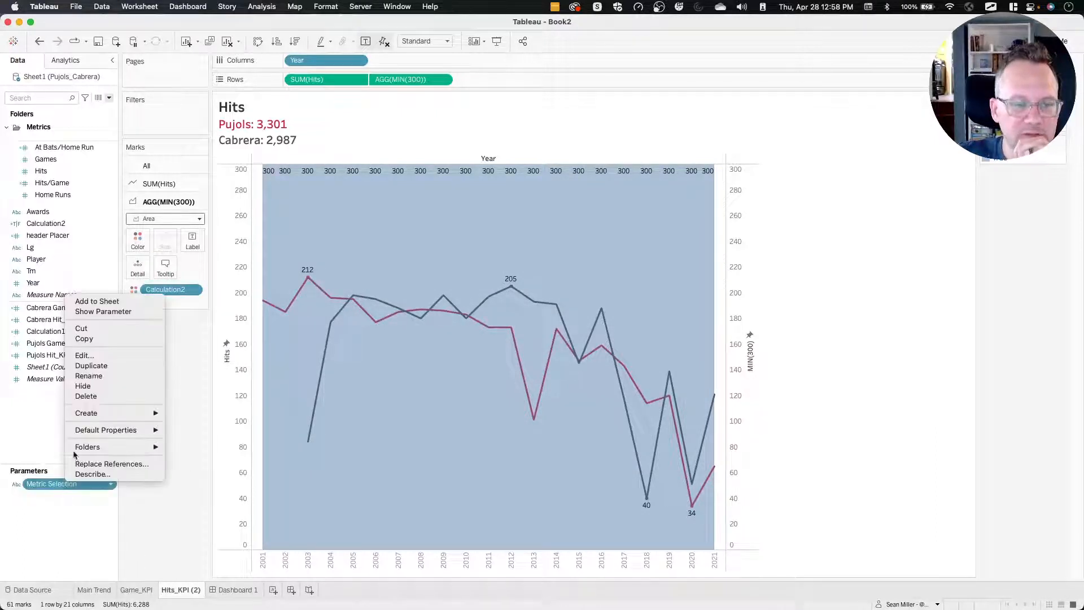
pyautogui.click(90, 311)
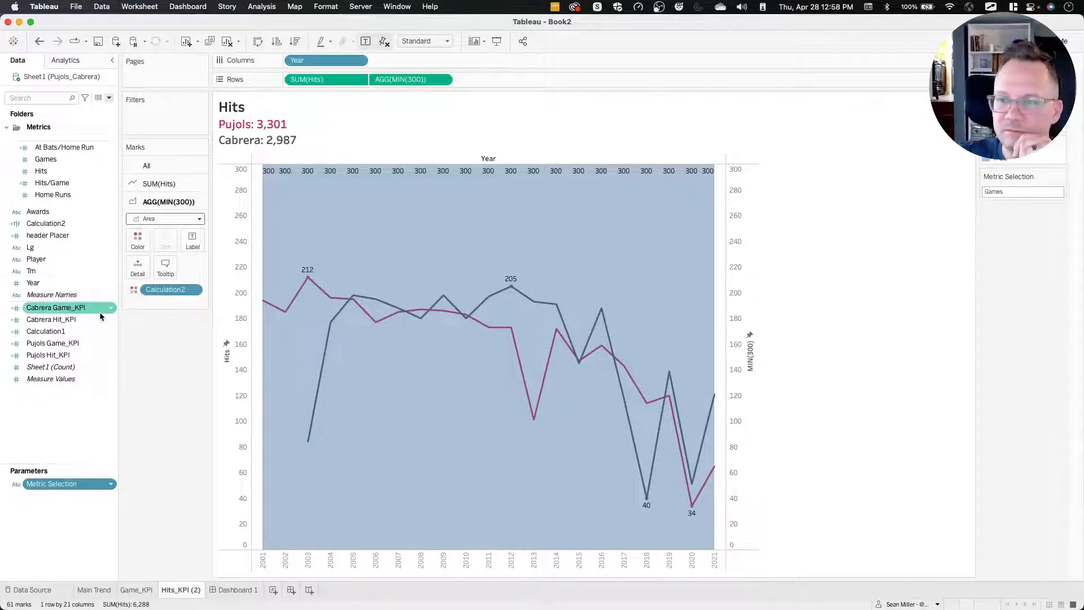
pyautogui.click(1012, 191)
pyautogui.write('Hits')
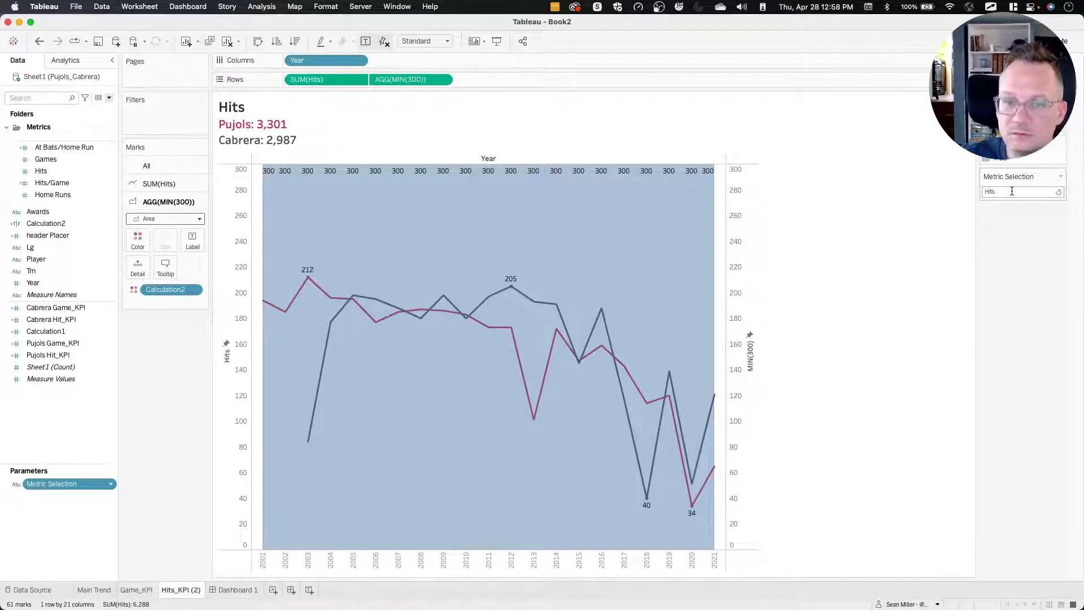
pyautogui.press('Return')
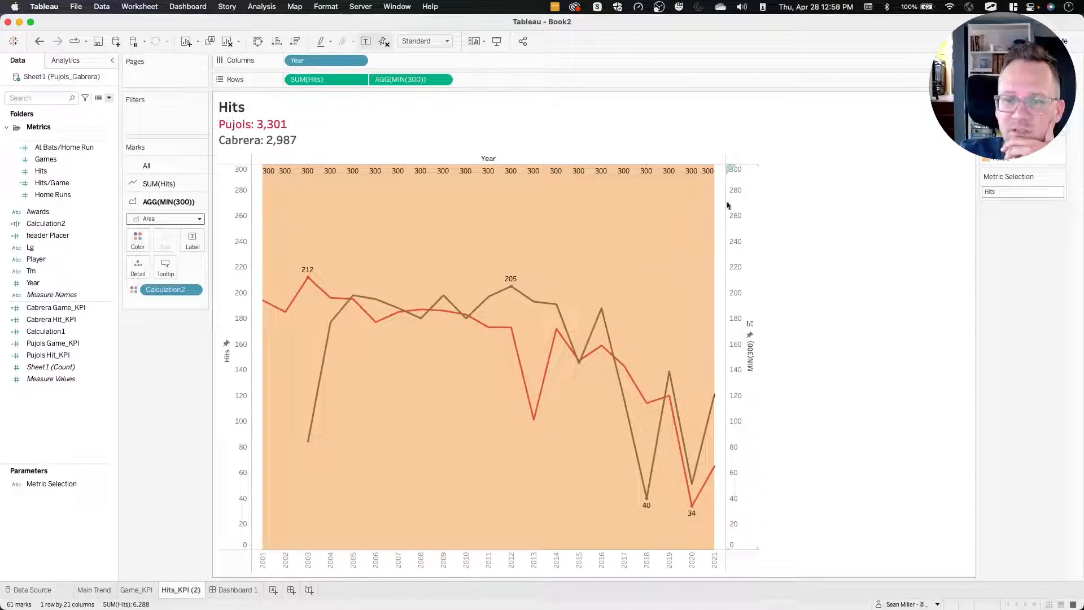
# Turn off the mark labels on the MIN(300) area.
pyautogui.click(193, 239)
pyautogui.click(220, 267)
pyautogui.click(169, 401)
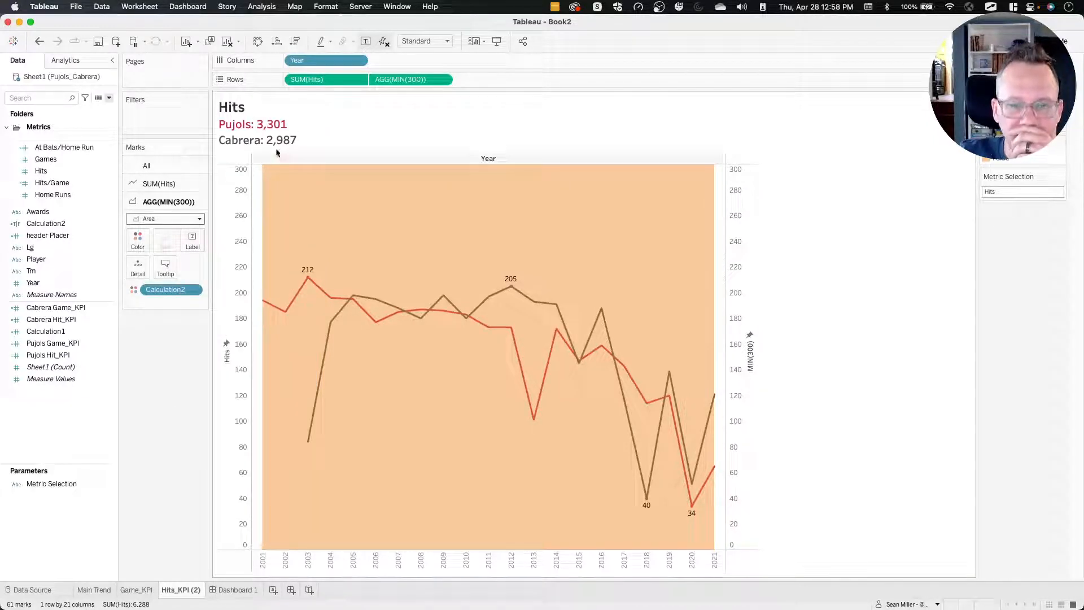
# Hide the Year header and the Hits and MIN(300) axis headers.
pyautogui.click(358, 60)
pyautogui.click(329, 148)
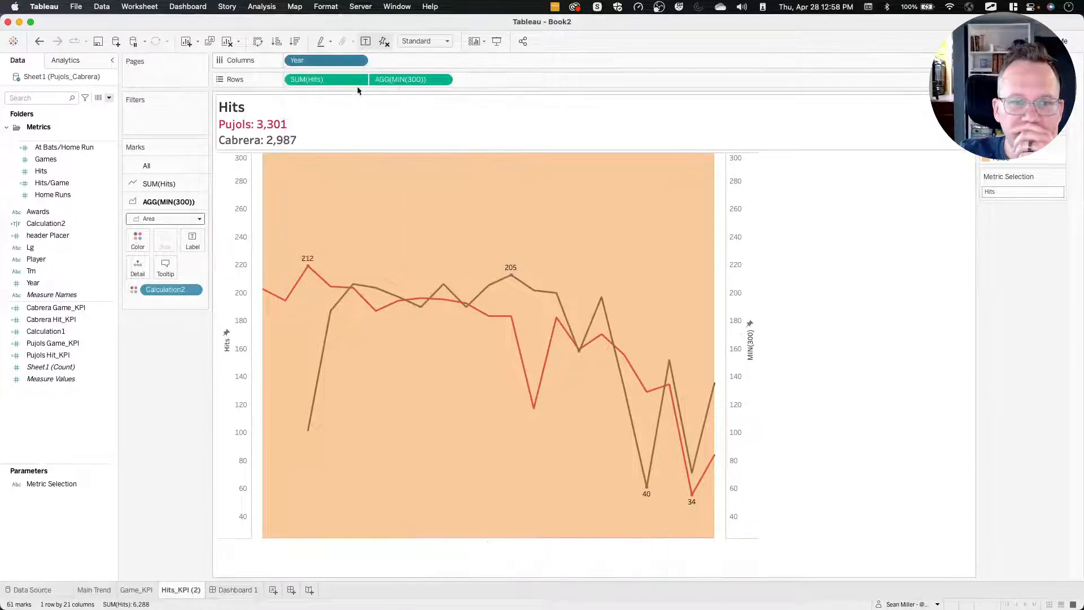
pyautogui.click(358, 79)
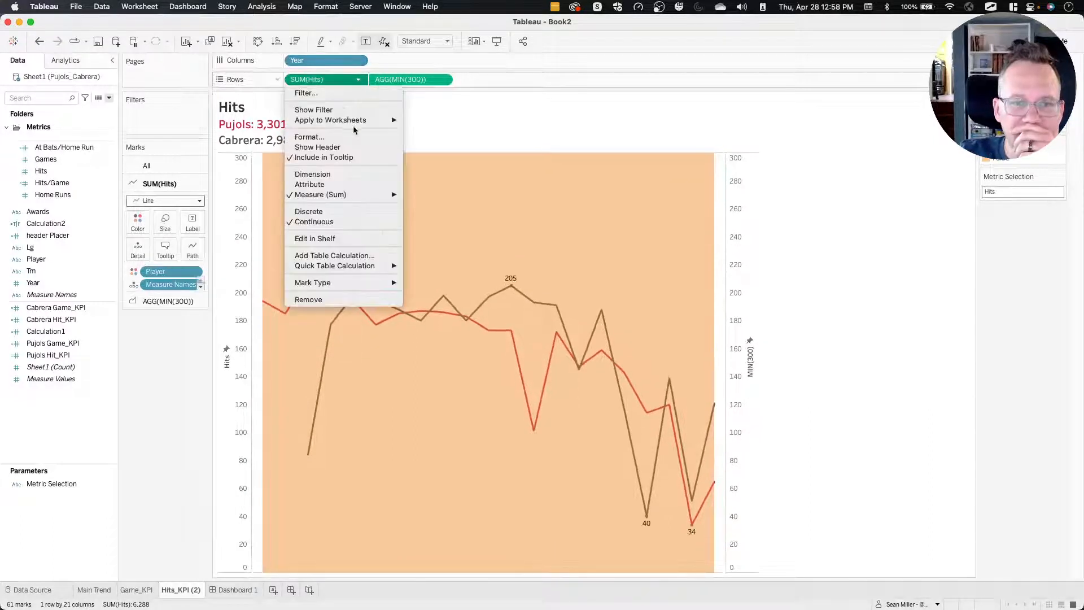
pyautogui.click(411, 79)
pyautogui.click(443, 80)
pyautogui.click(414, 104)
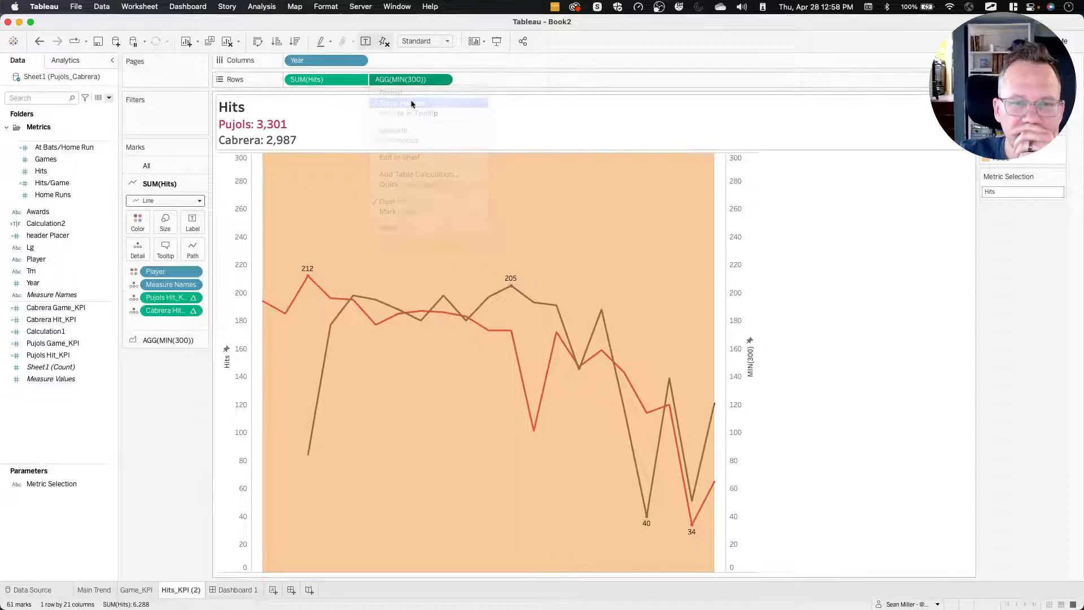
# Set the sheet's row divider and column divider pane borders to None.
pyautogui.rightClick(223, 196)
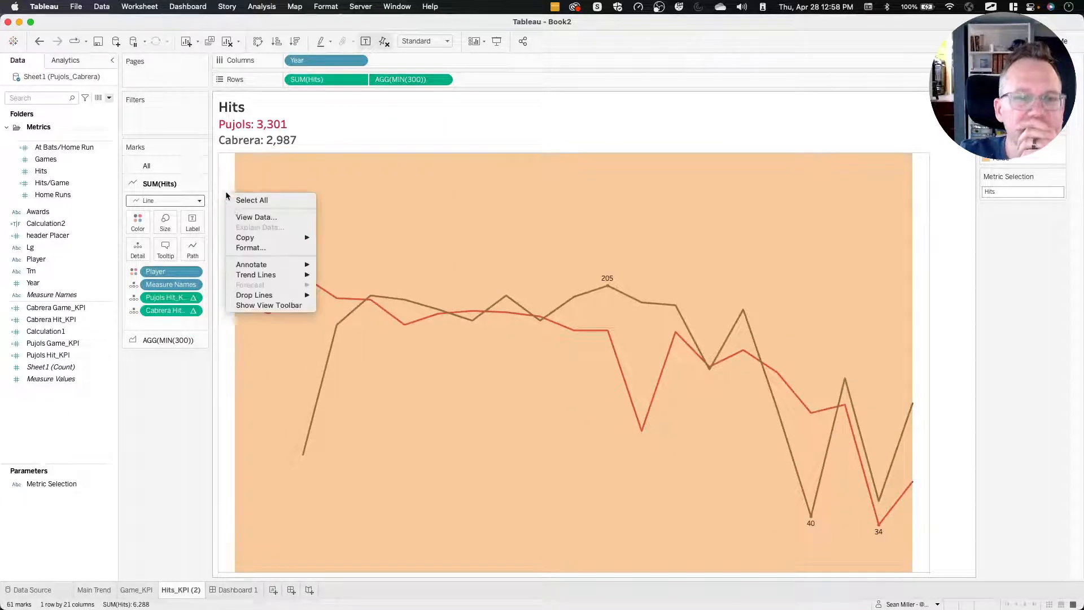
pyautogui.click(242, 246)
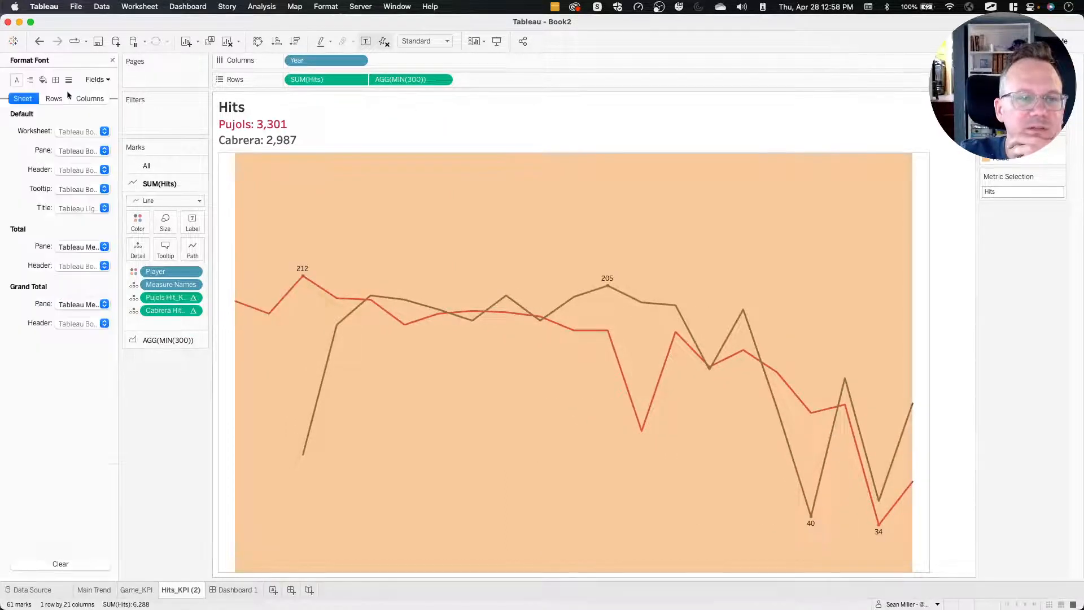
pyautogui.click(55, 80)
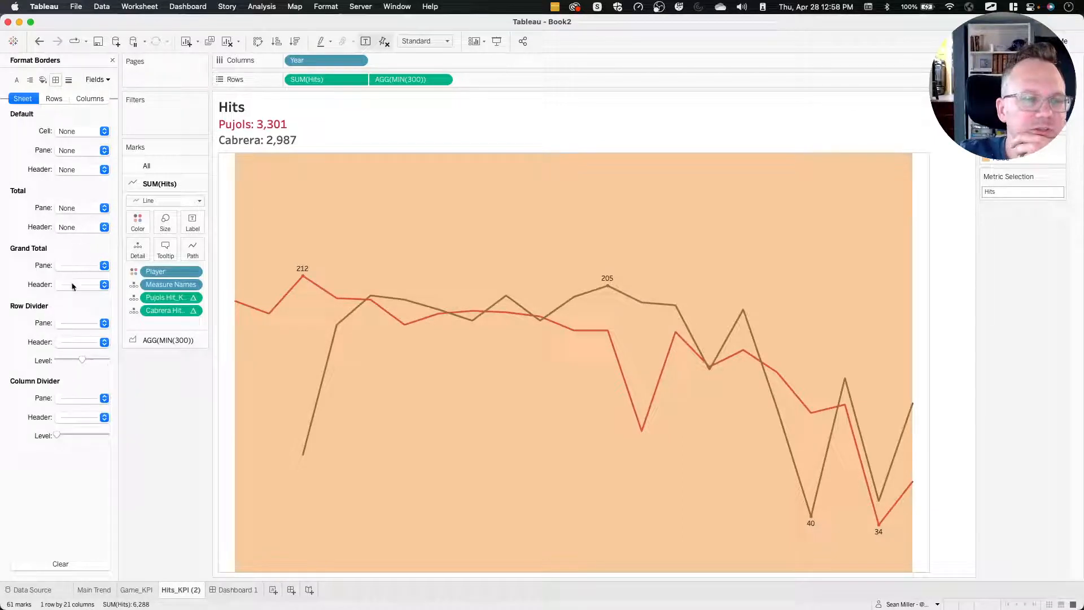
pyautogui.click(67, 322)
pyautogui.click(33, 349)
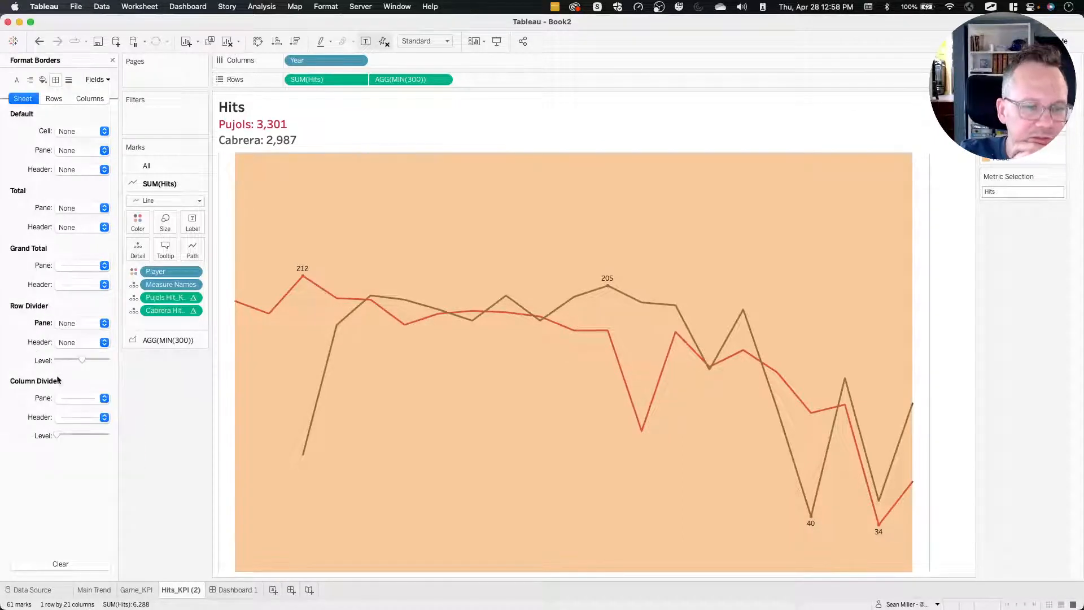
pyautogui.click(68, 398)
pyautogui.click(170, 443)
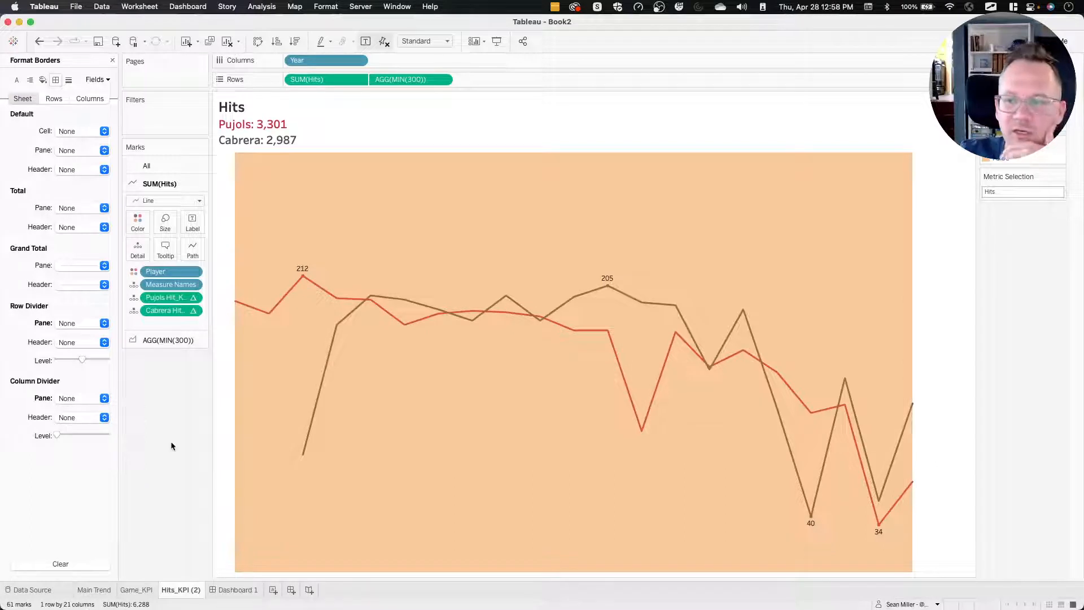
# Fit the Hits sheet to Entire View and close the border formatting options.
pyautogui.click(449, 40)
pyautogui.click(433, 79)
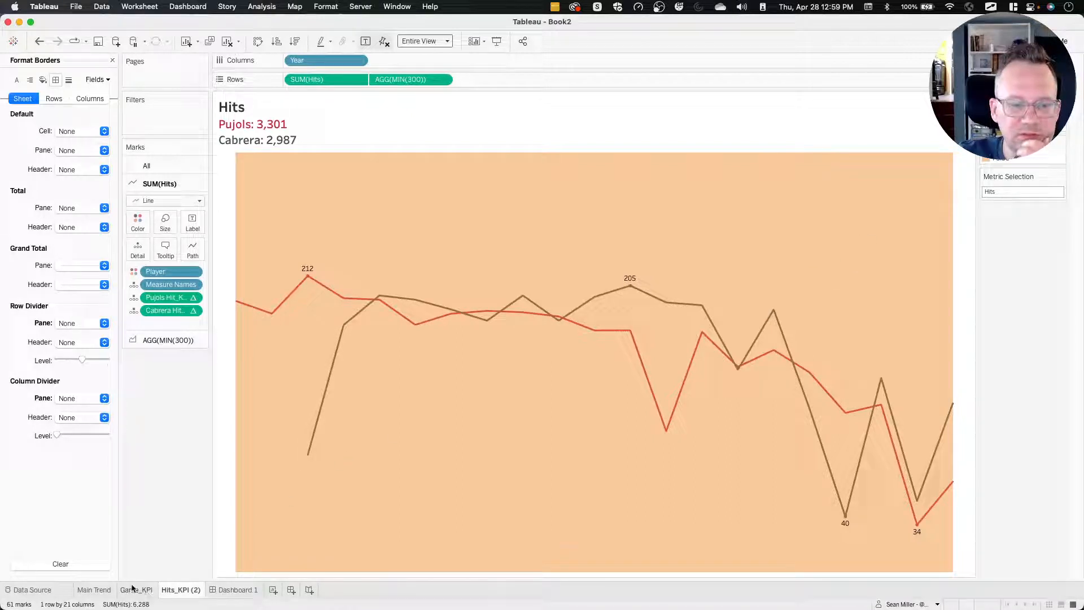
pyautogui.click(112, 60)
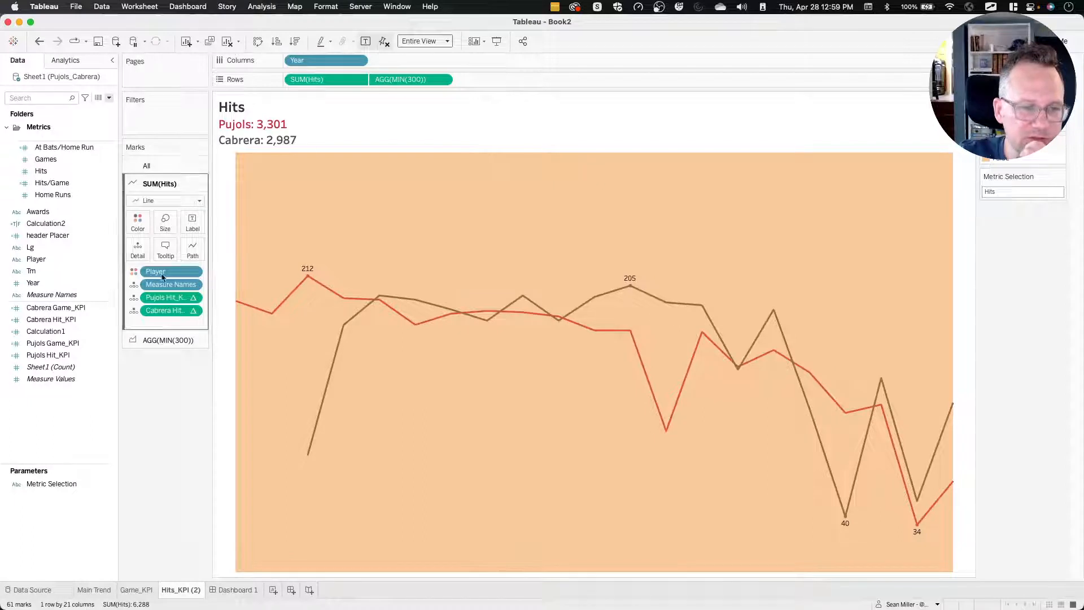
# Rename the Calculation1 field as Hits Sheet Color, keeping its CASE formula.
pyautogui.rightClick(60, 331)
pyautogui.click(80, 389)
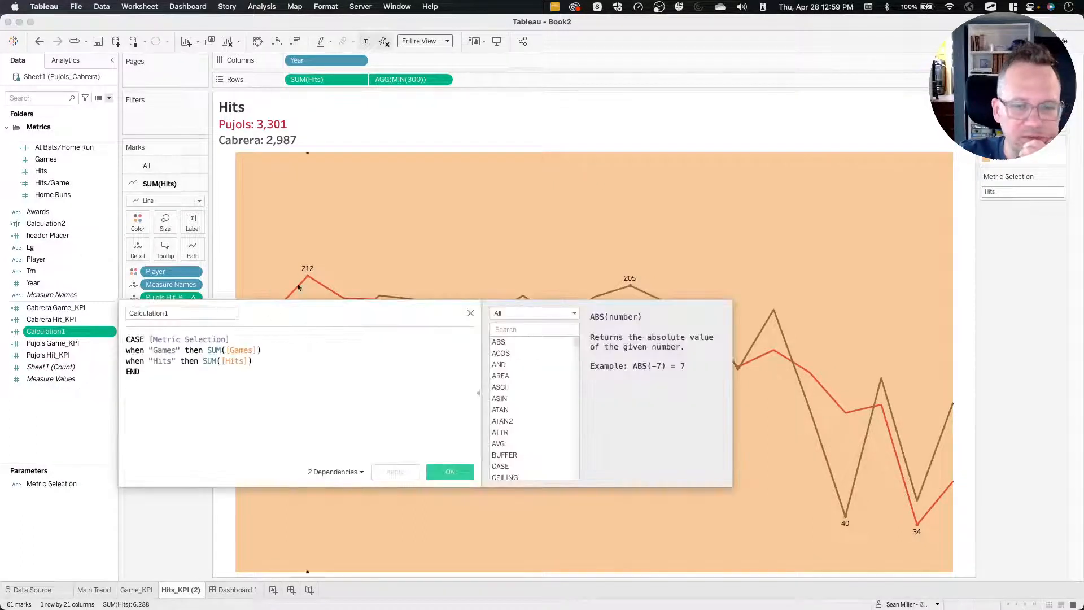
pyautogui.click(172, 314)
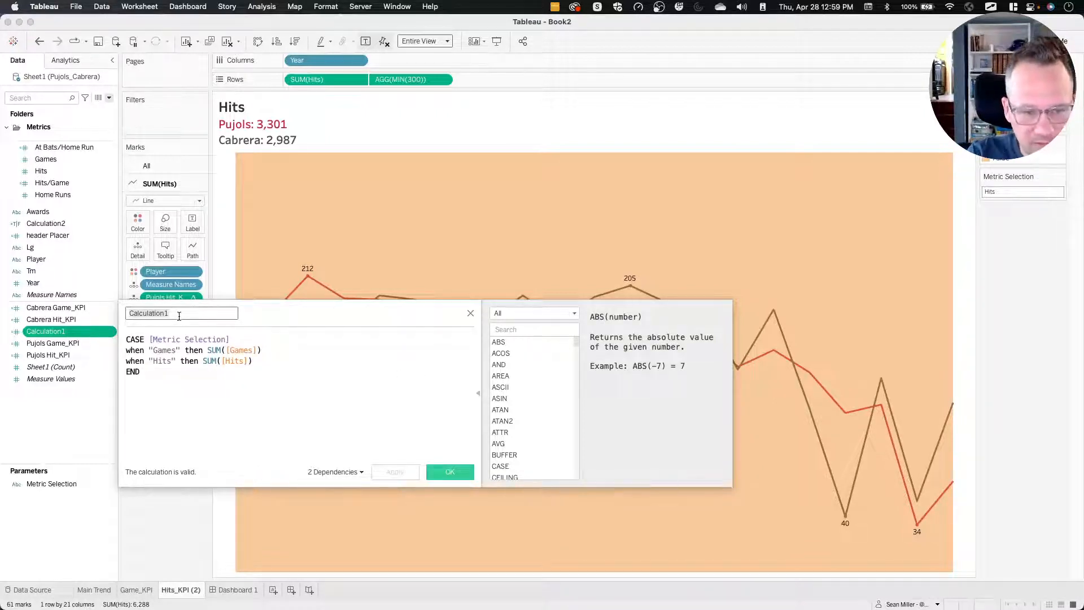
pyautogui.write('Hits')
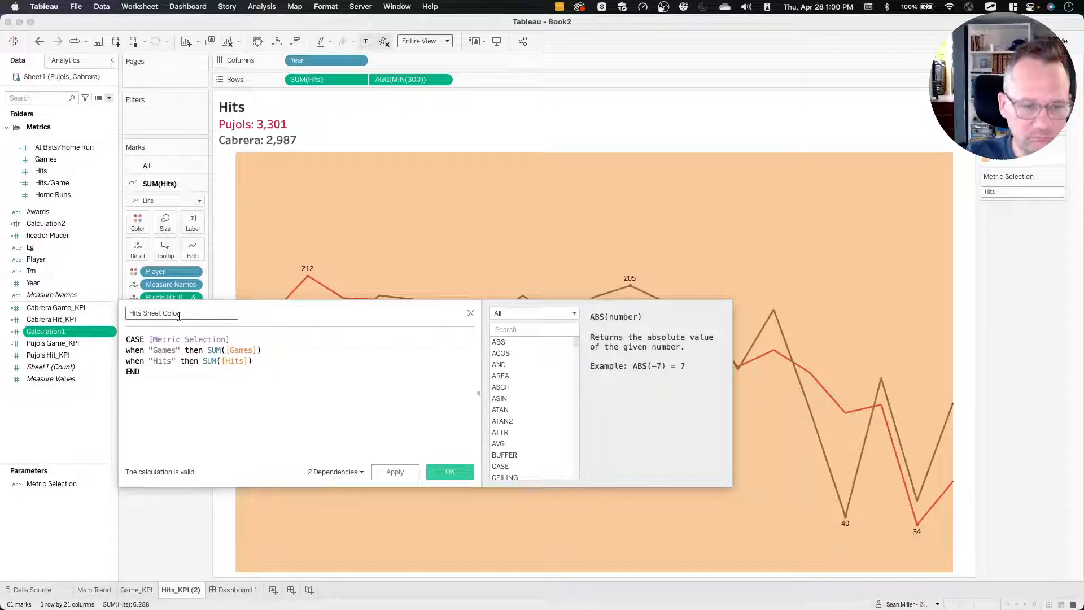
pyautogui.write(' Sheet Color')
pyautogui.click(450, 472)
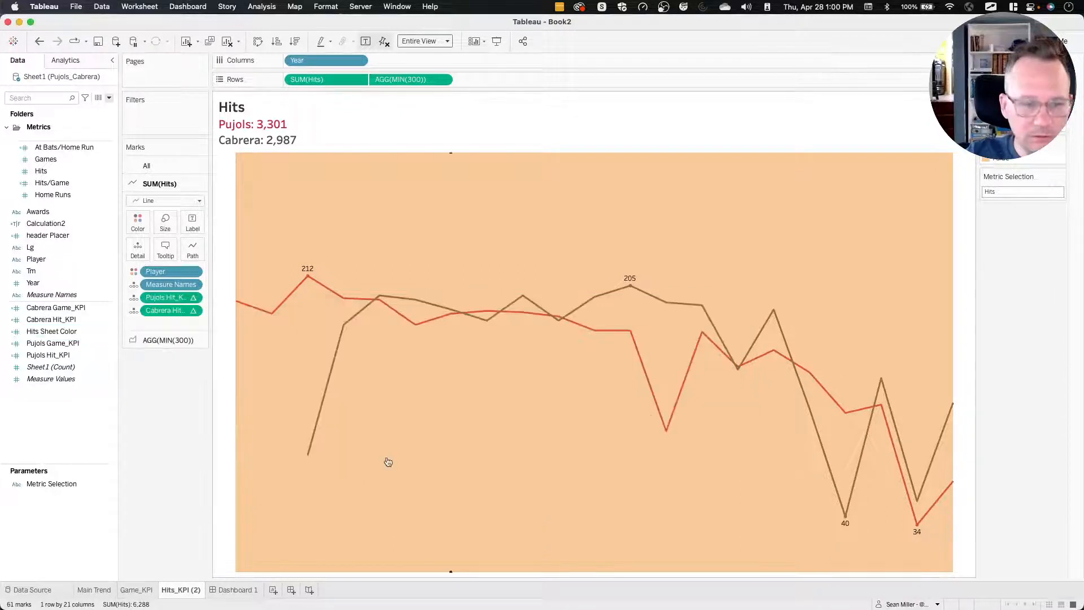
# Check the CASE formula of the Hits Sheet Color field and rename the field as Measure Selection.
pyautogui.rightClick(48, 360)
pyautogui.click(46, 361)
pyautogui.rightClick(49, 335)
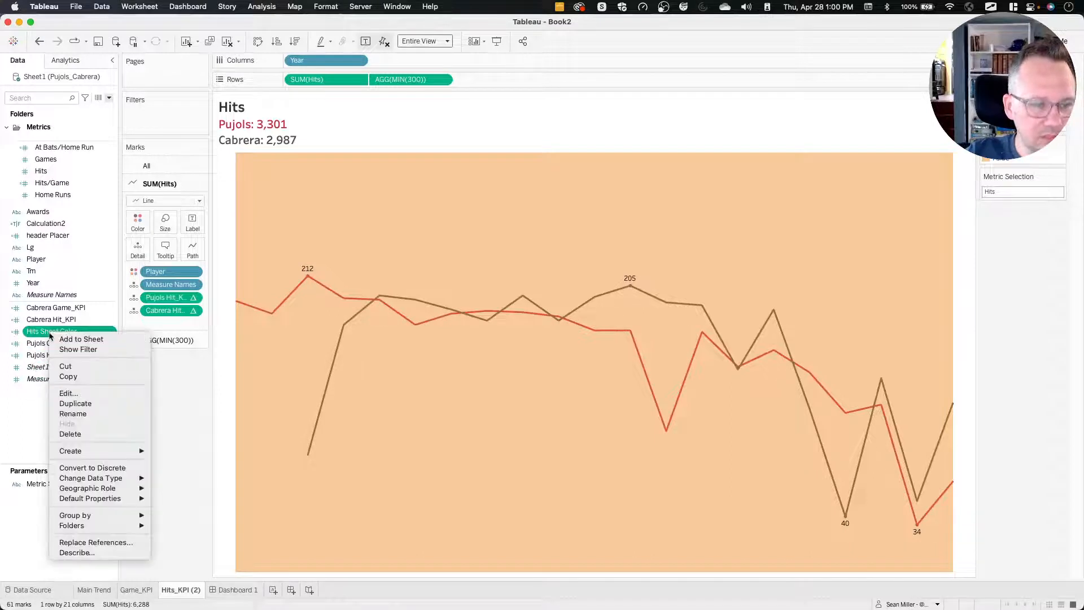
pyautogui.click(68, 393)
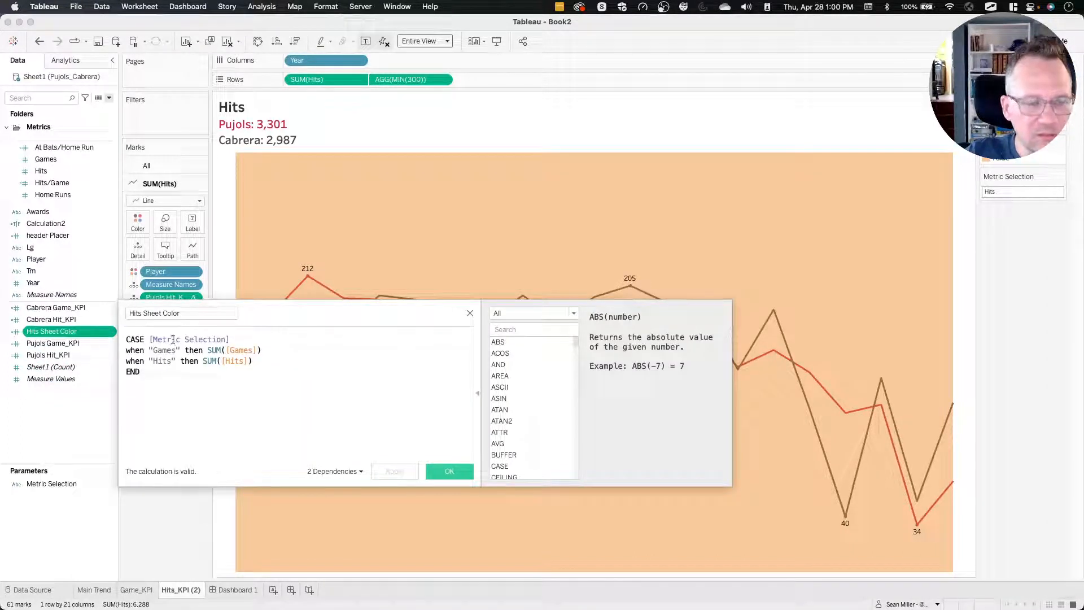
pyautogui.click(470, 313)
pyautogui.rightClick(50, 334)
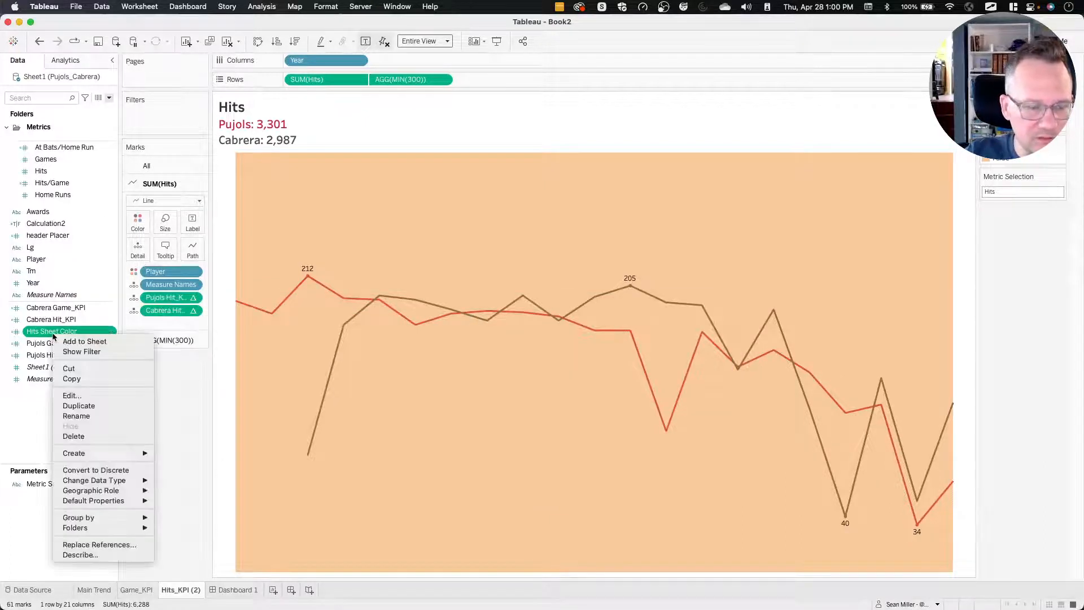
pyautogui.click(74, 415)
pyautogui.write('Measure ')
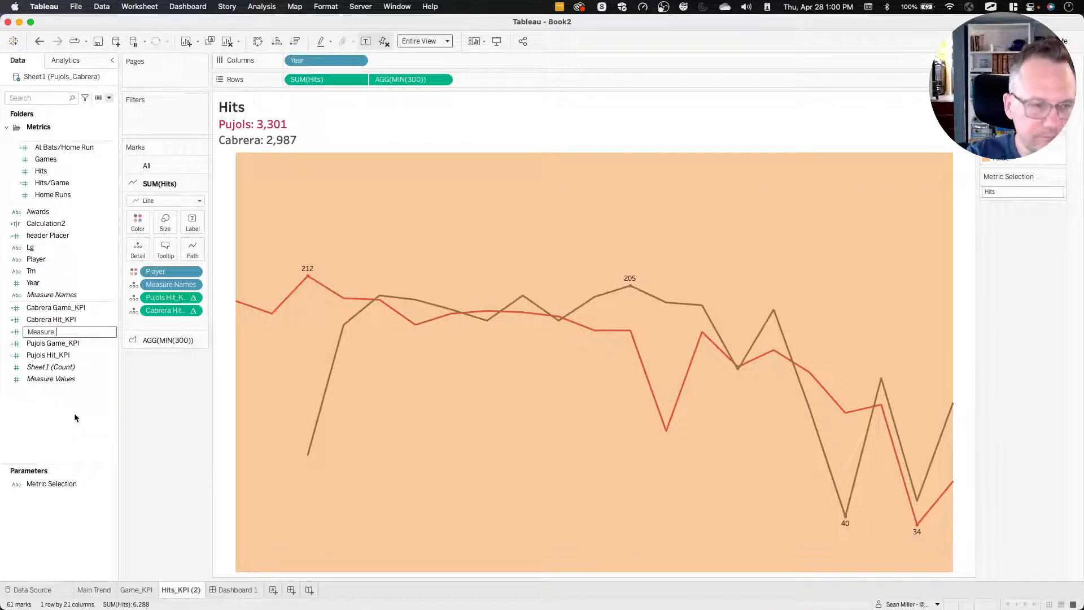
pyautogui.write('Selection')
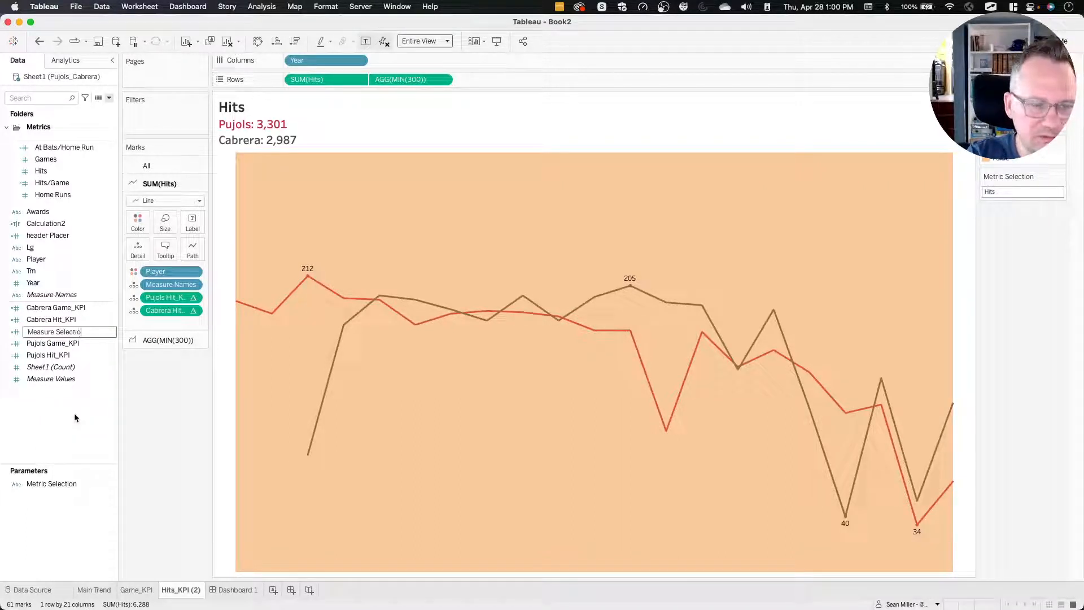
pyautogui.press('Return')
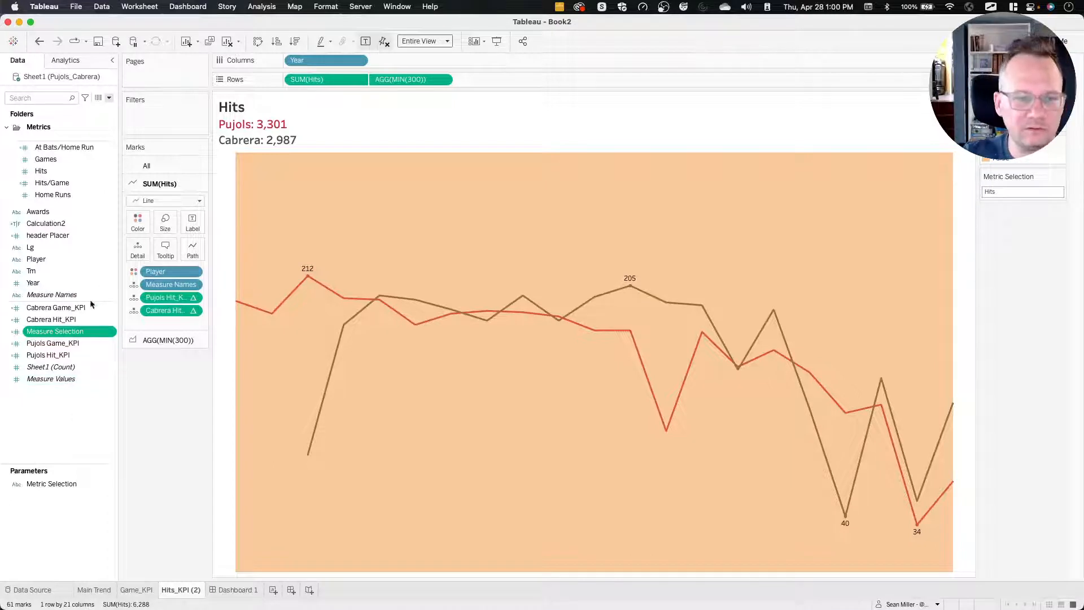
# Rename the Calculation2 field as Hits sheet color.
pyautogui.rightClick(67, 225)
pyautogui.click(93, 290)
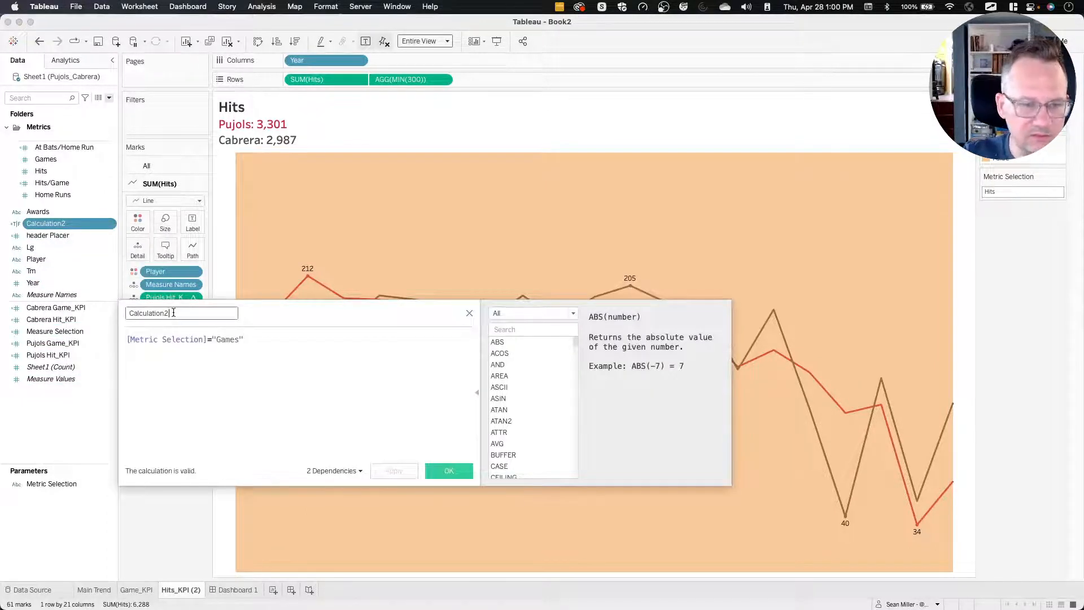
pyautogui.doubleClick(174, 312)
pyautogui.write('Game')
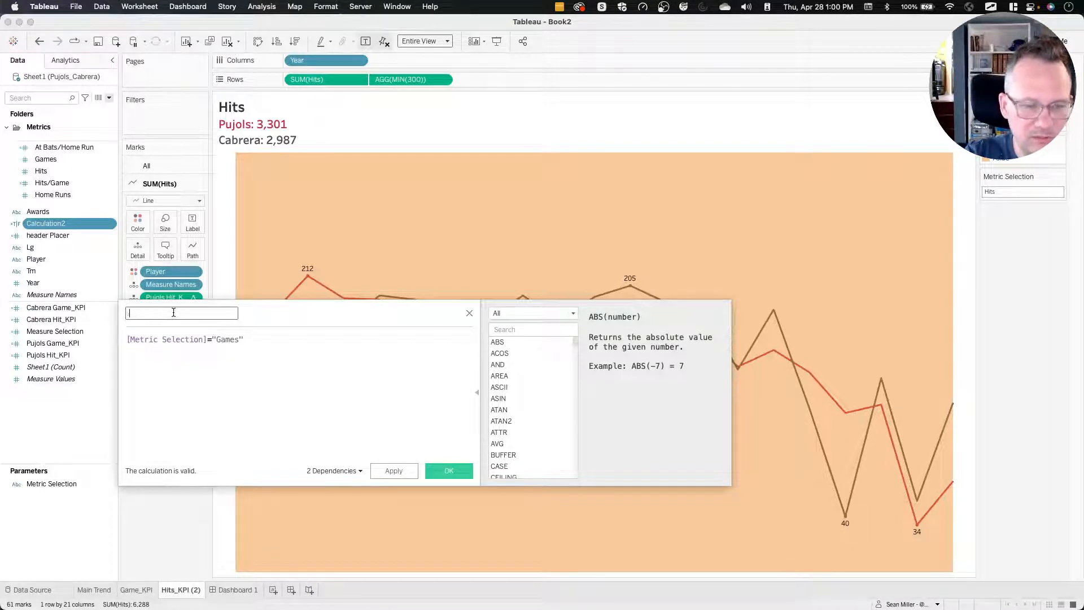
pyautogui.write('Hits')
pyautogui.write(' Selec')
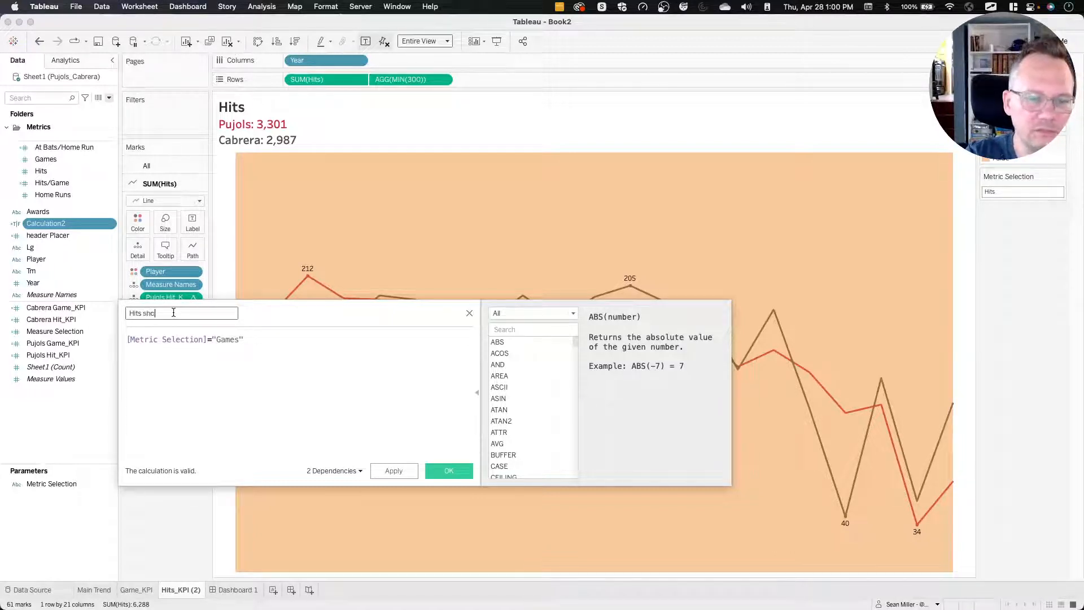
pyautogui.write('t')
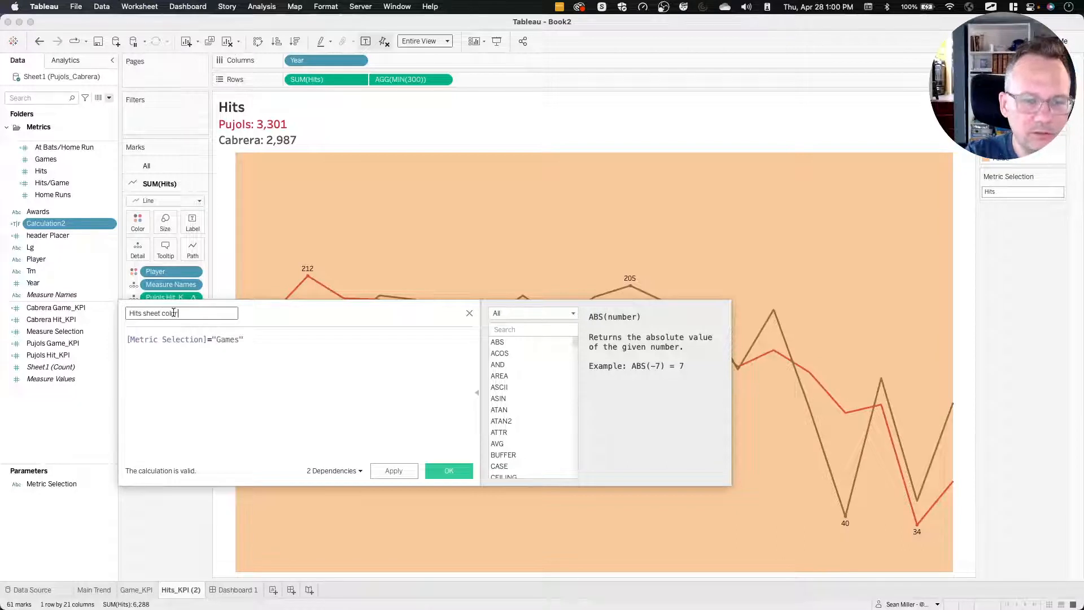
pyautogui.click(446, 471)
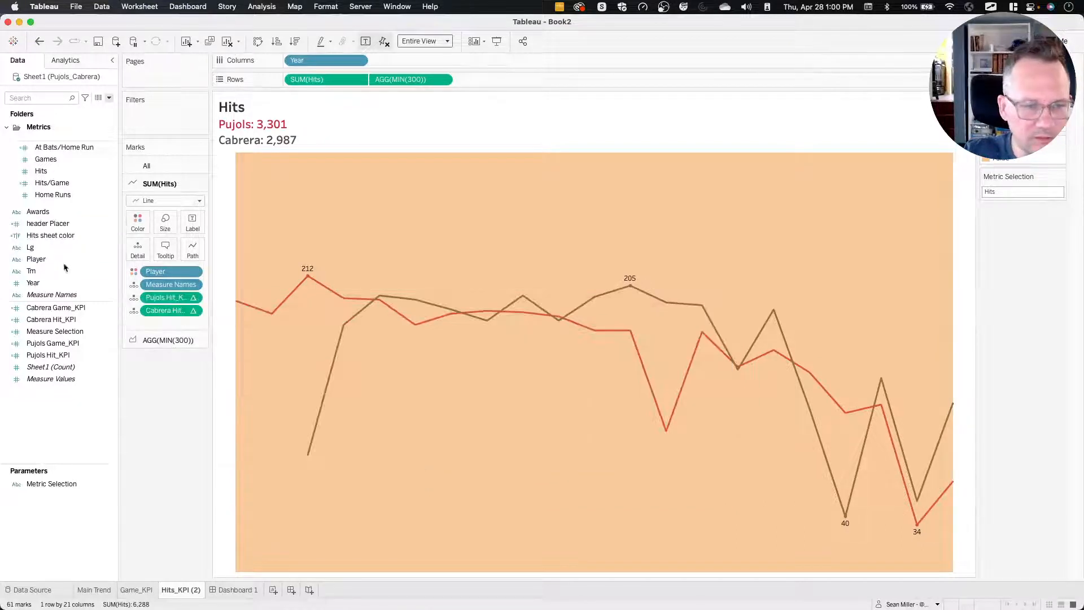
# Change the Hits sheet color formula to [Metric Selection]="Hits".
pyautogui.click(173, 340)
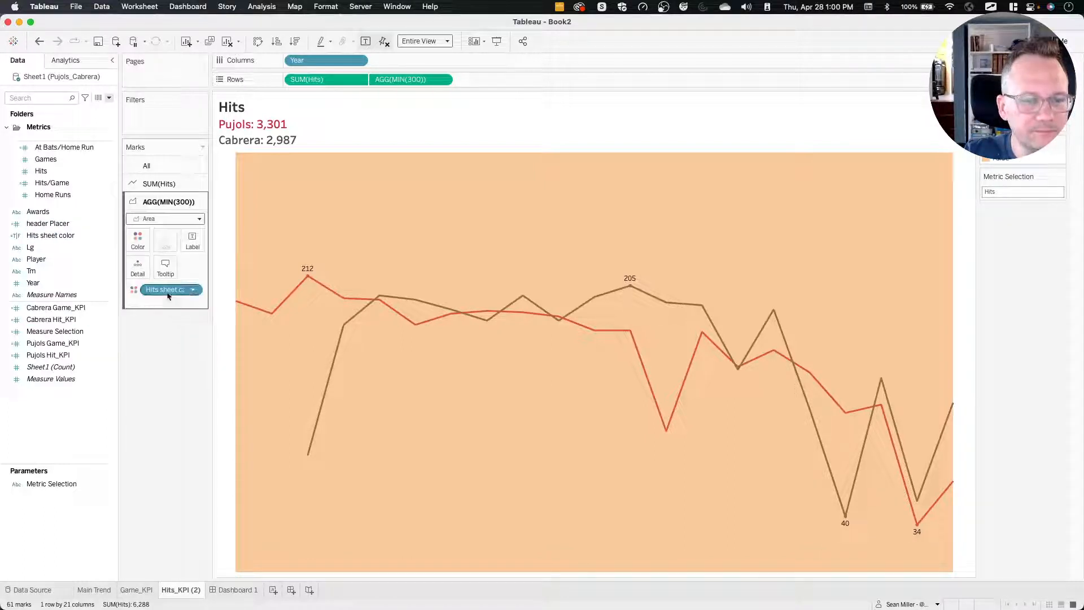
pyautogui.click(64, 240)
pyautogui.rightClick(64, 240)
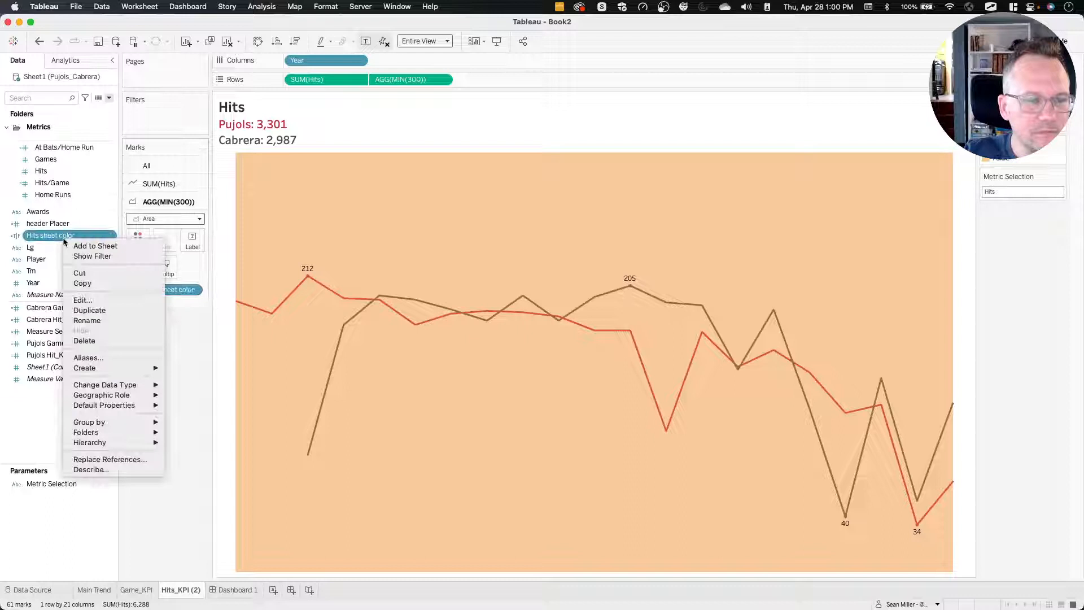
pyautogui.click(80, 298)
pyautogui.doubleClick(223, 336)
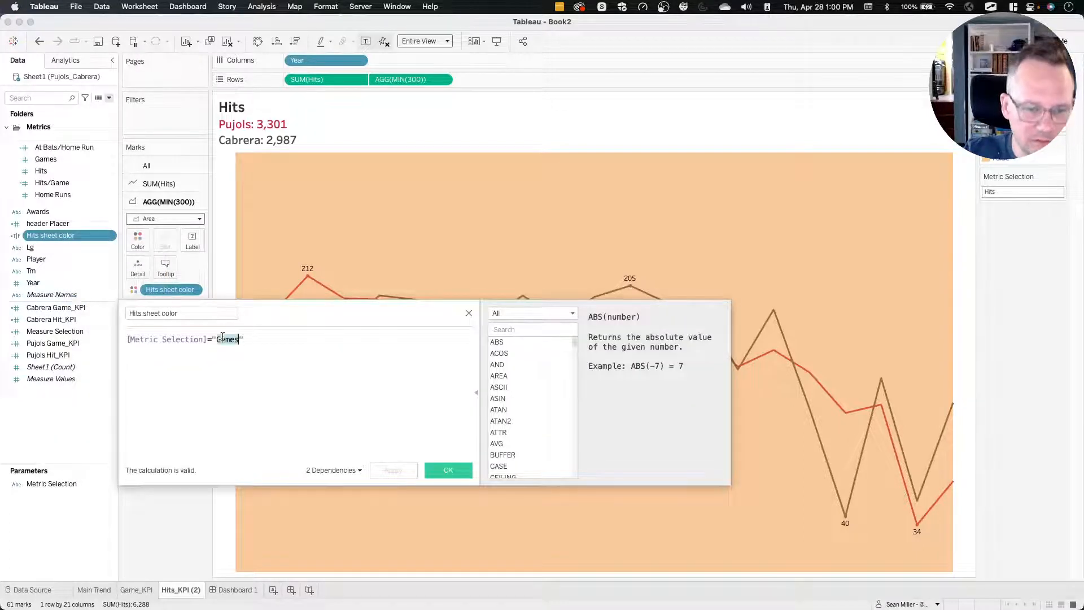
pyautogui.write('Hit')
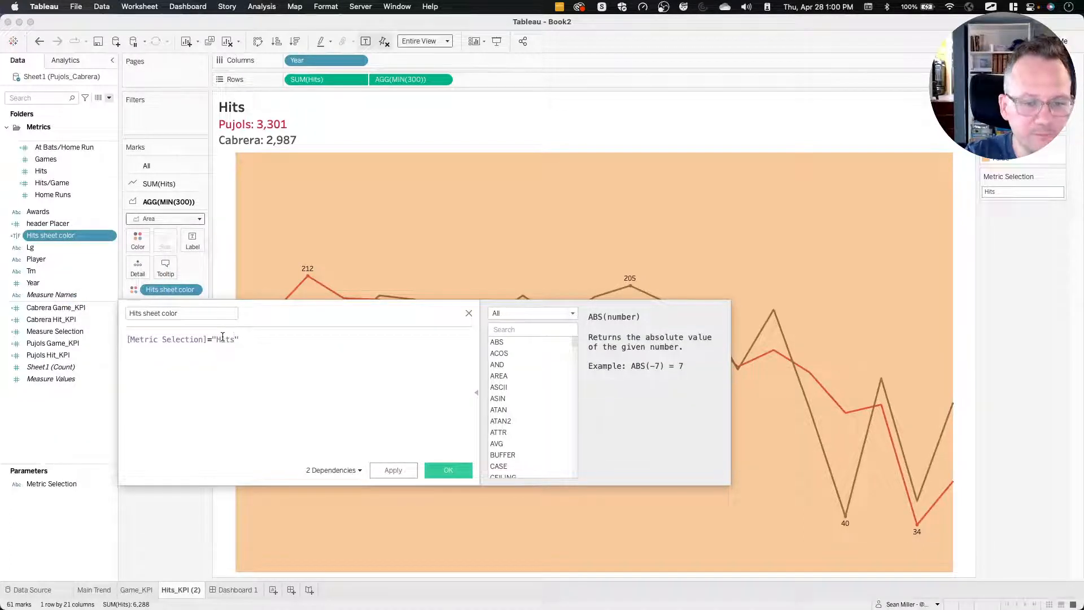
pyautogui.click(448, 470)
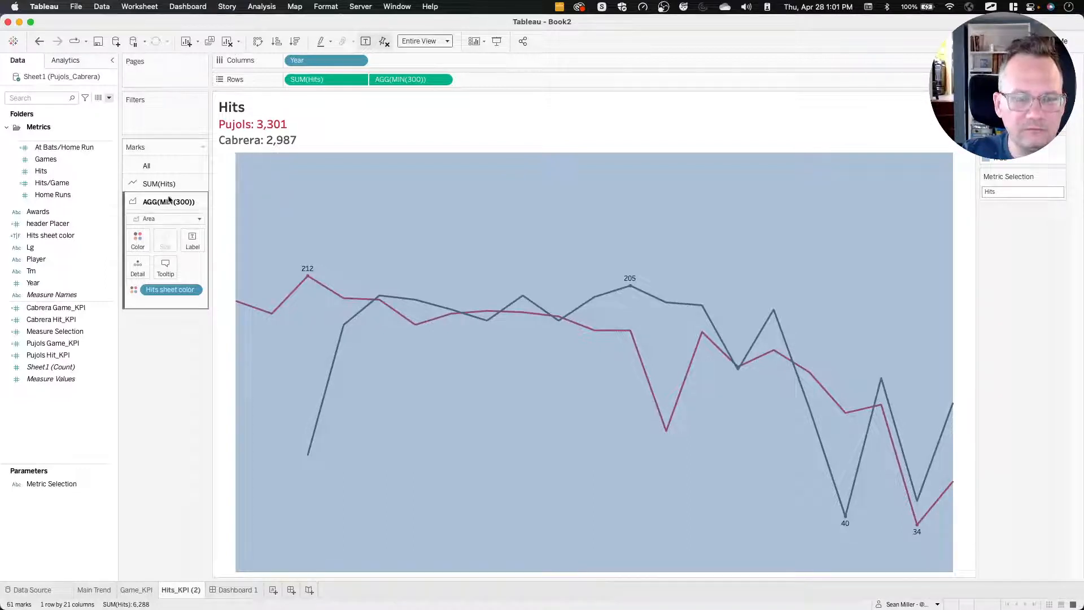
pyautogui.click(191, 240)
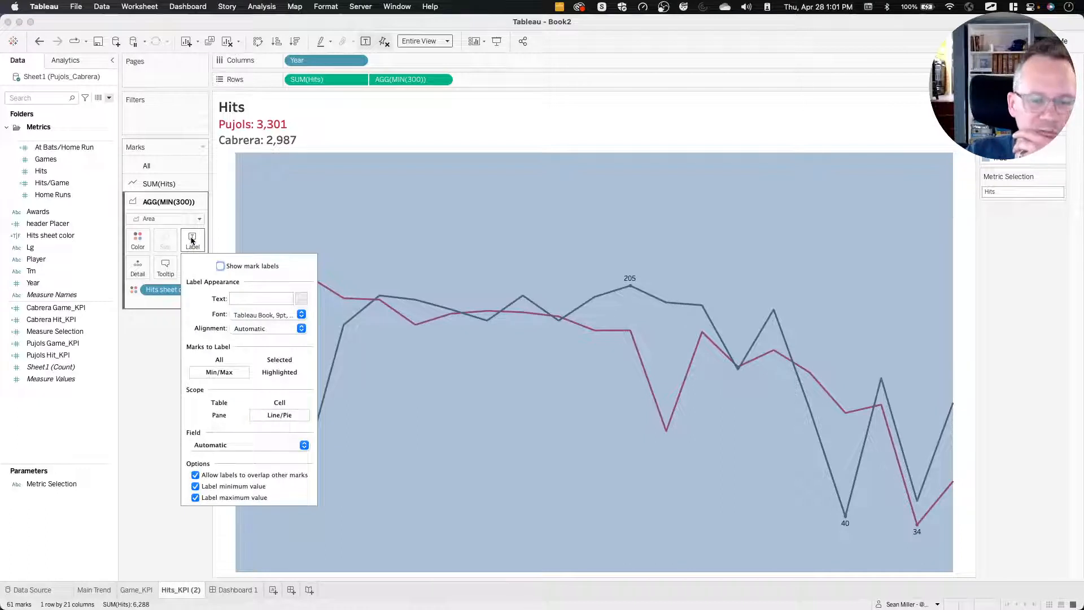
pyautogui.click(192, 240)
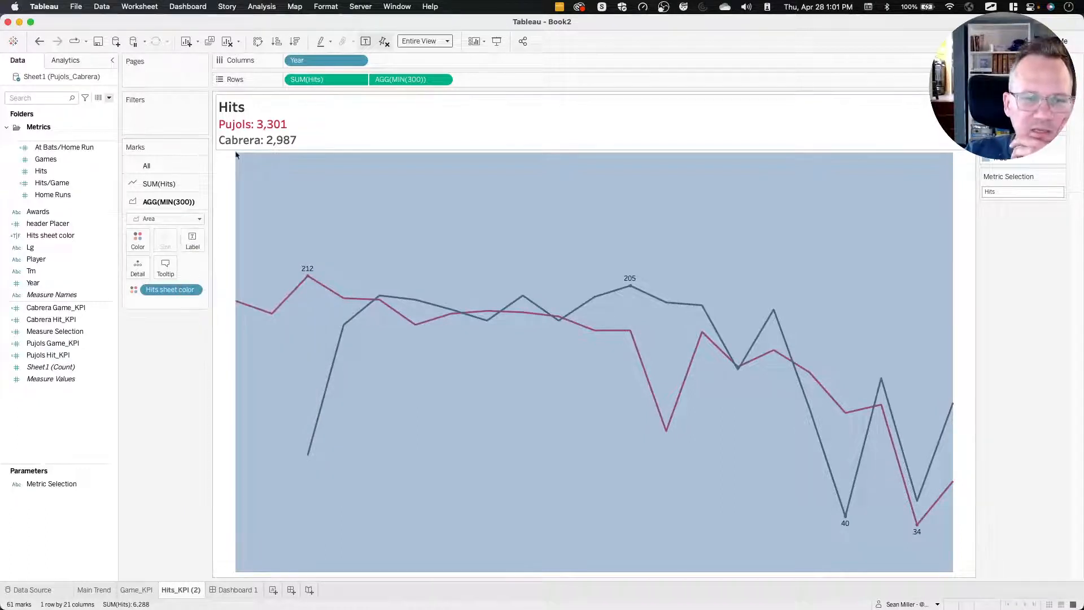
pyautogui.click(81, 240)
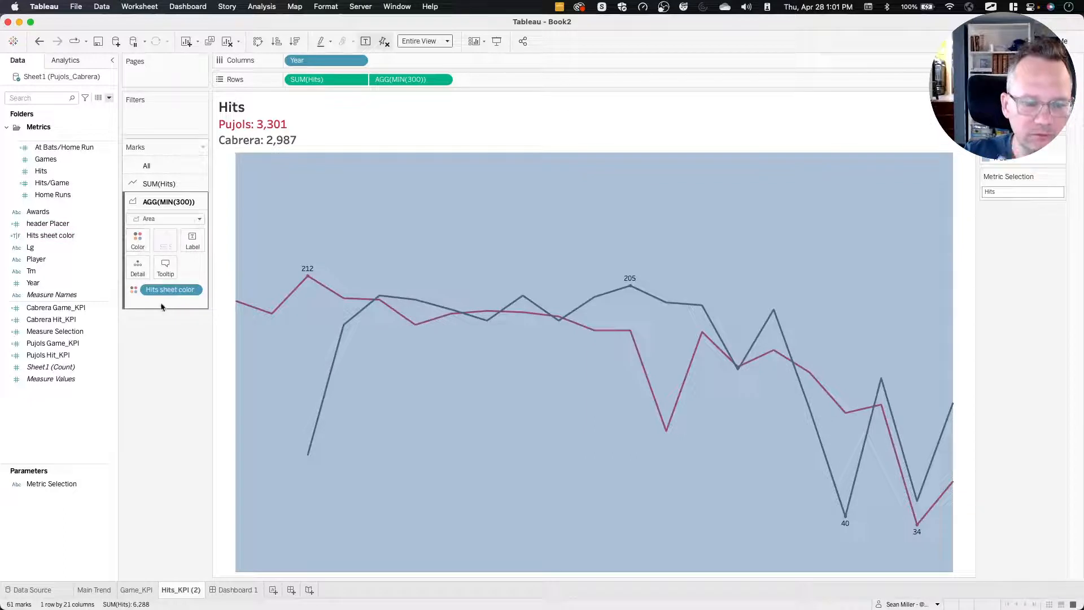
pyautogui.click(169, 184)
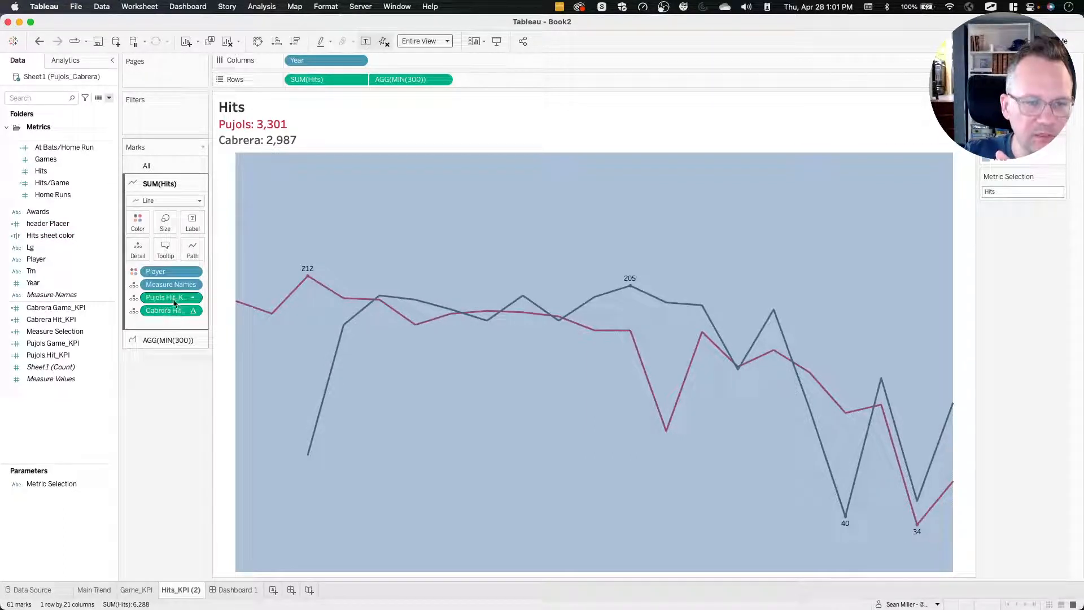
pyautogui.click(172, 168)
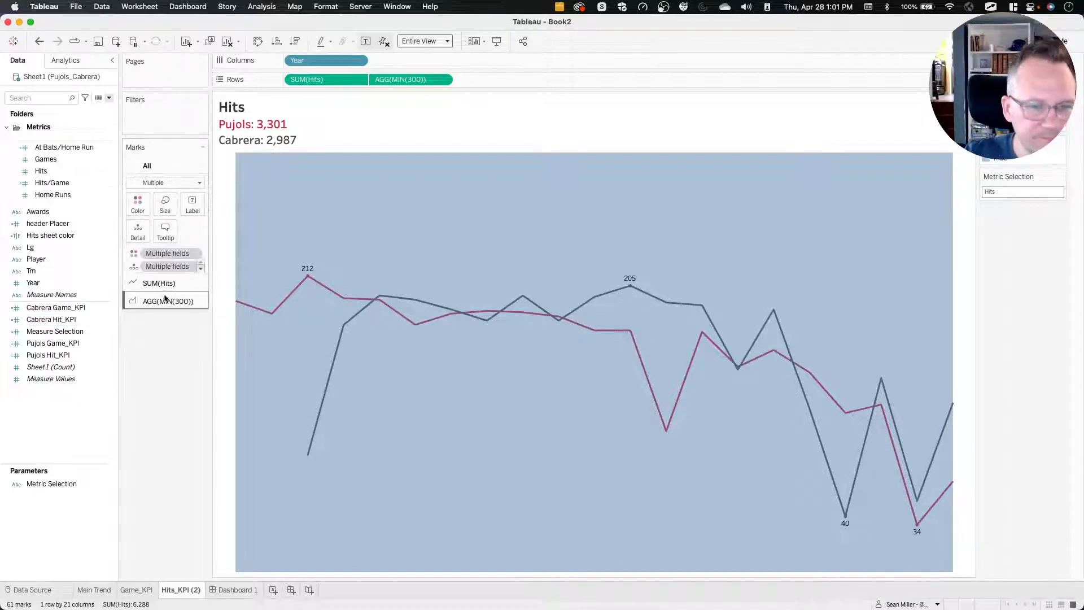
pyautogui.click(163, 300)
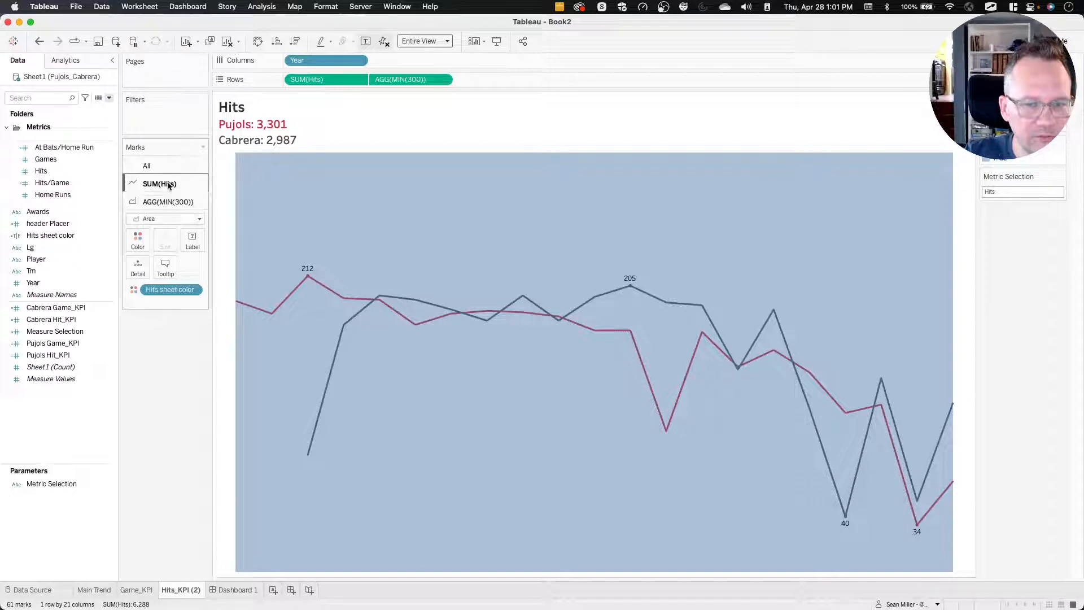
# Remove the Pujols Hit_KPI and Cabrera Hit_KPI fields from the SUM(Hits) marks.
pyautogui.click(164, 184)
pyautogui.moveTo(167, 297); pyautogui.dragTo(164, 338)
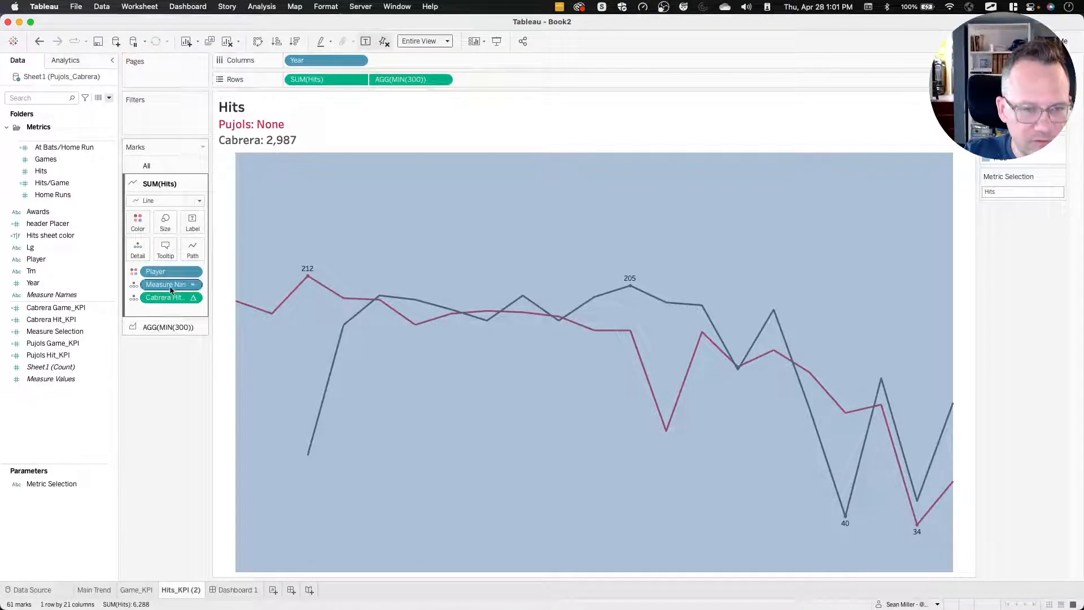
pyautogui.moveTo(166, 298); pyautogui.dragTo(157, 323)
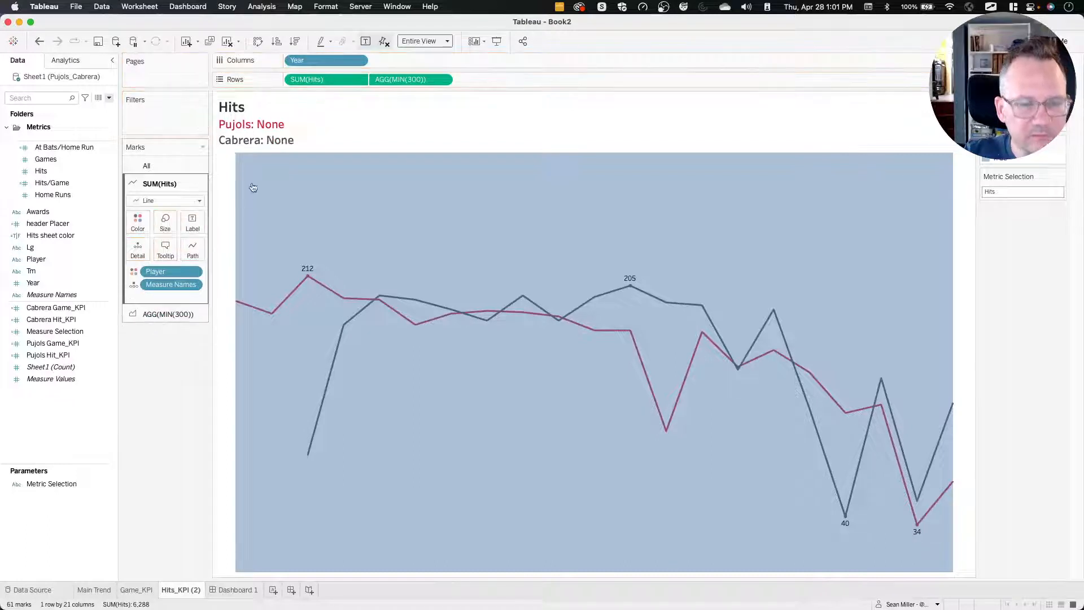
# Clear all text from the Hits sheet's title.
pyautogui.doubleClick(314, 132)
pyautogui.press('super+a')
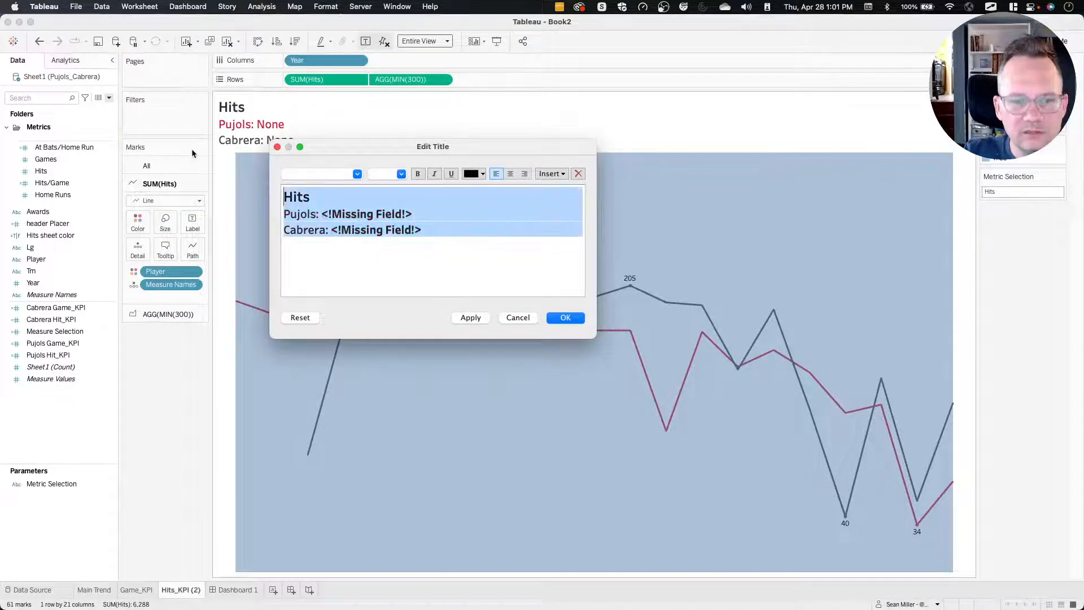
pyautogui.press('BackSpace')
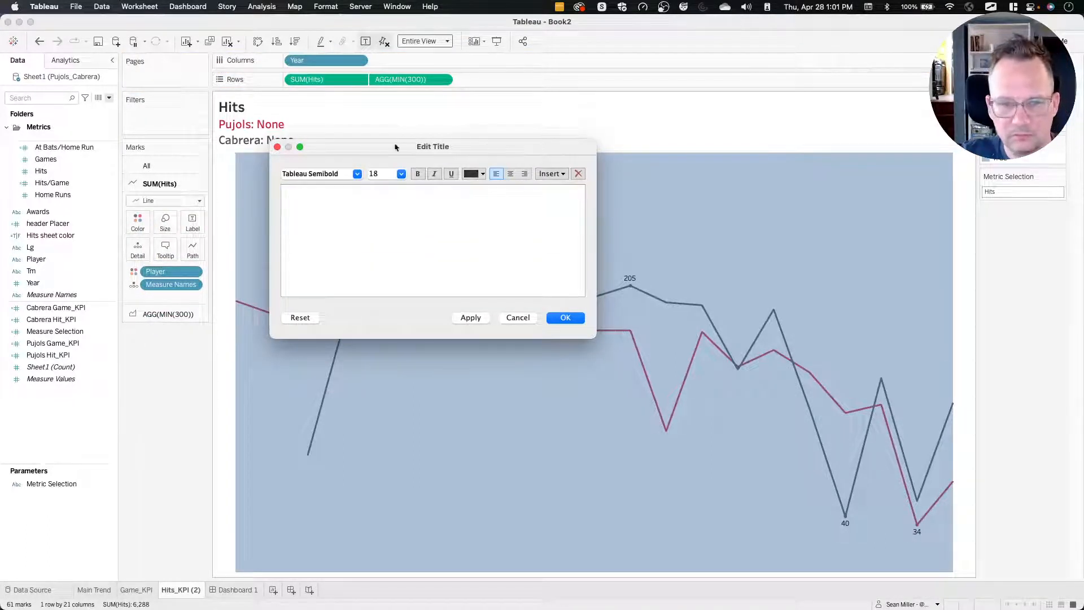
pyautogui.click(559, 318)
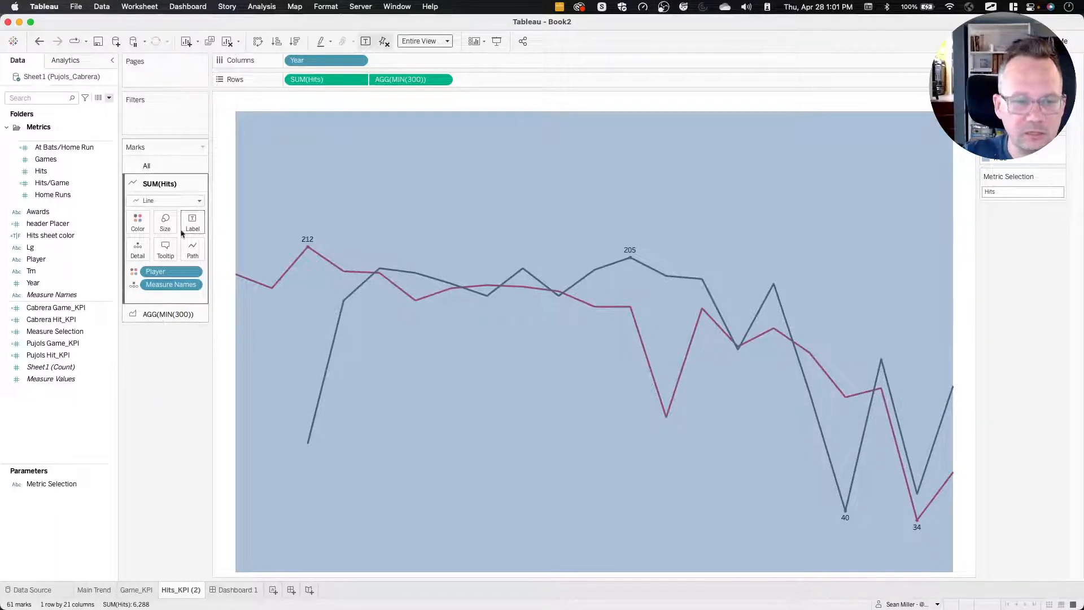
# Add the in-line calculation "Hits" to the AGG(MIN(300)) area marks and use it as their label.
pyautogui.click(160, 314)
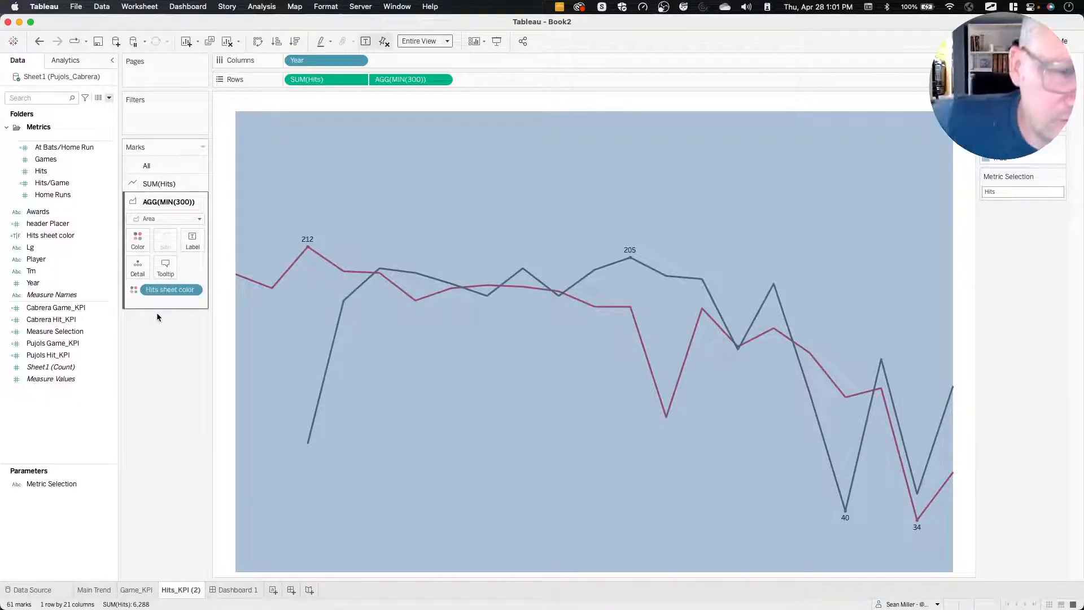
pyautogui.doubleClick(161, 300)
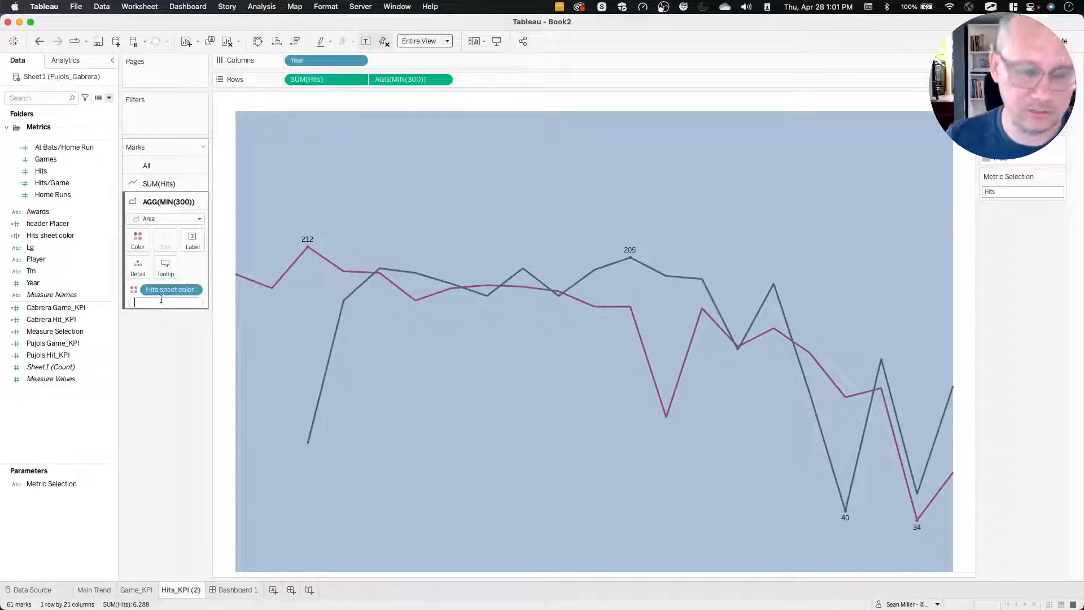
pyautogui.write('"Hit')
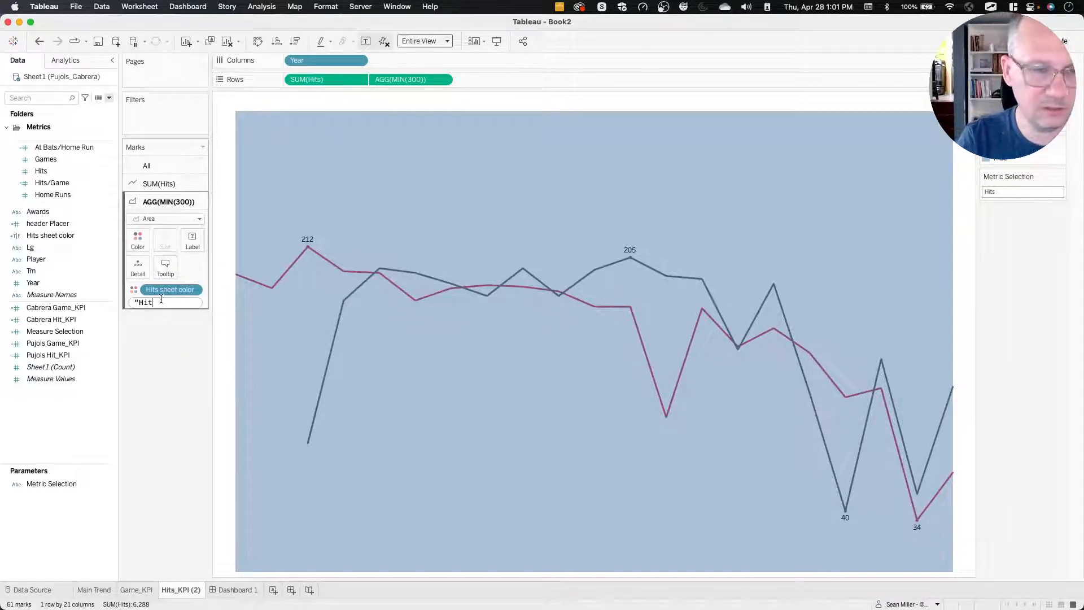
pyautogui.write('s"')
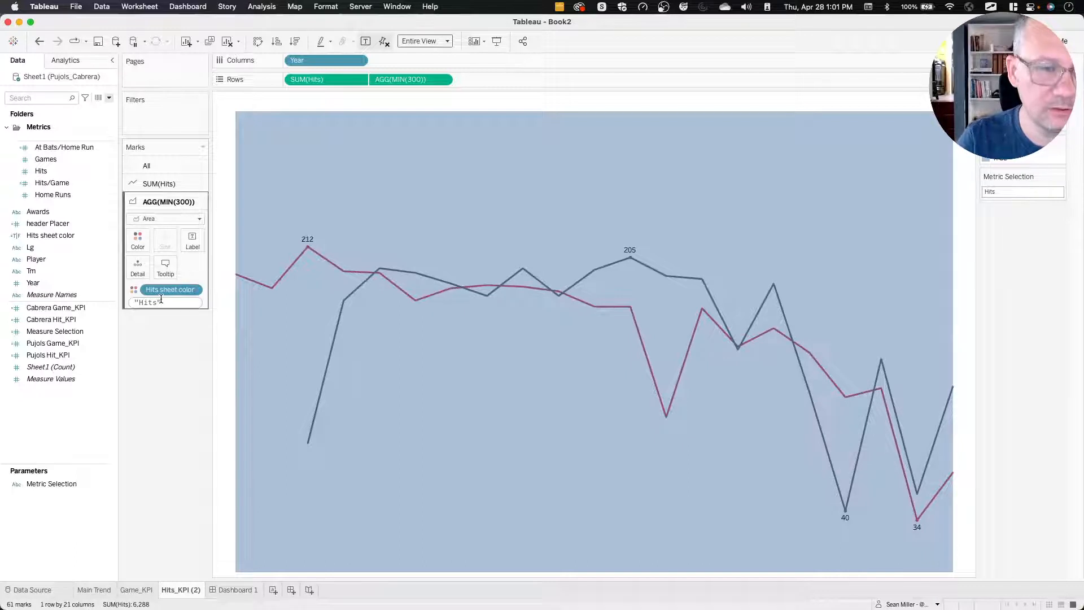
pyautogui.press('Return')
pyautogui.click(134, 303)
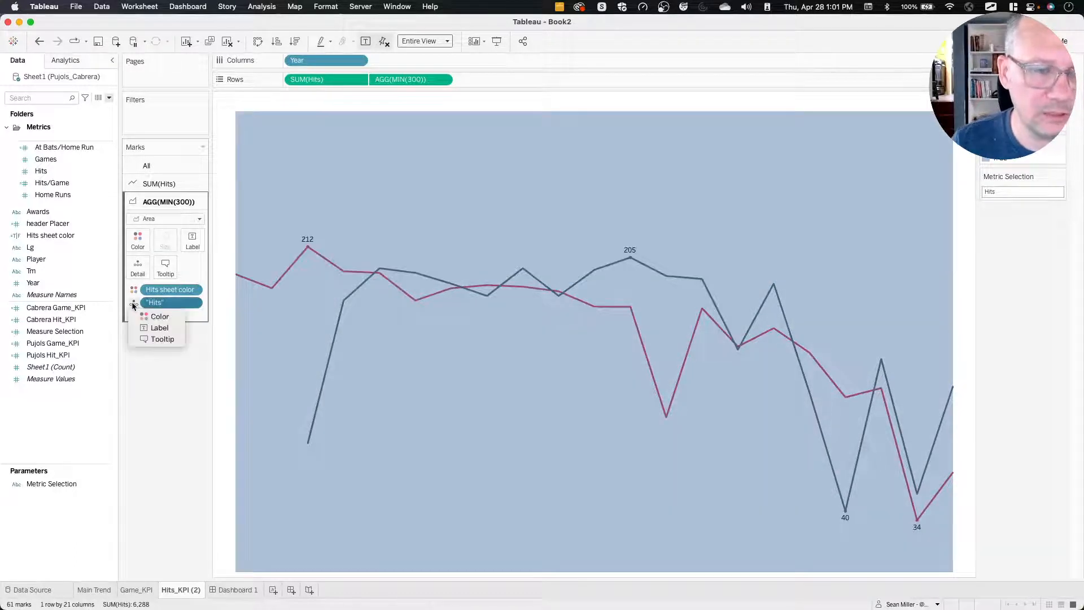
pyautogui.click(154, 327)
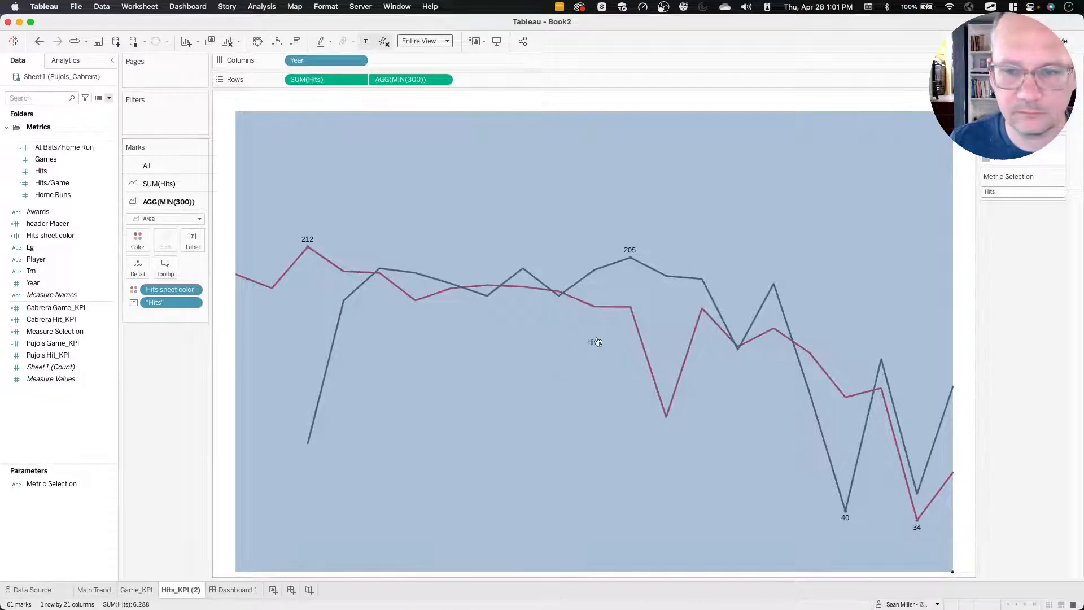
# Set the AGG(MIN(300)) area marks' labels to cover all marks.
pyautogui.click(201, 239)
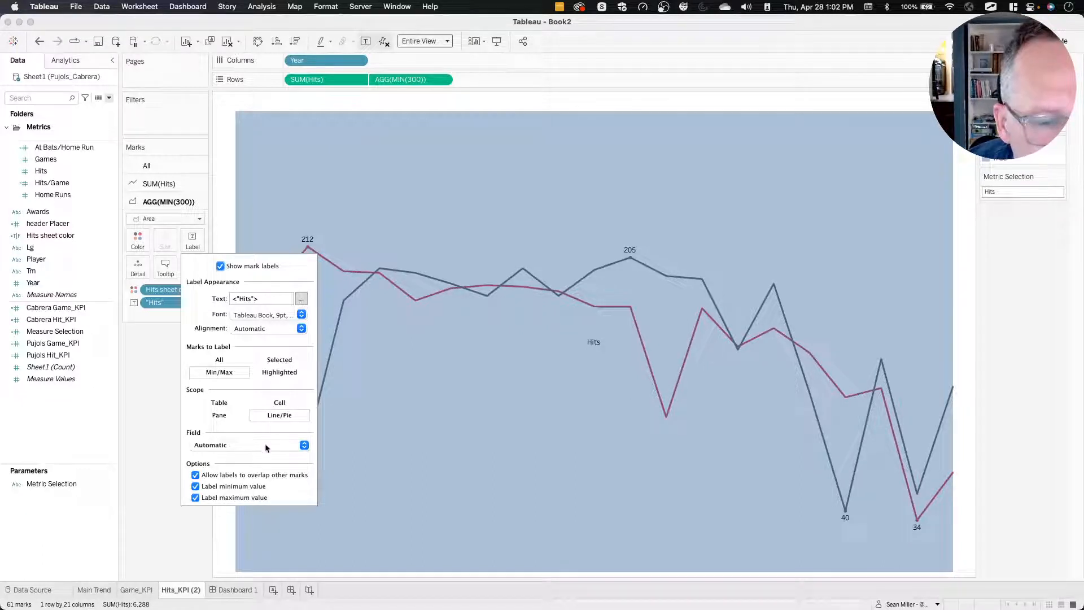
pyautogui.click(220, 402)
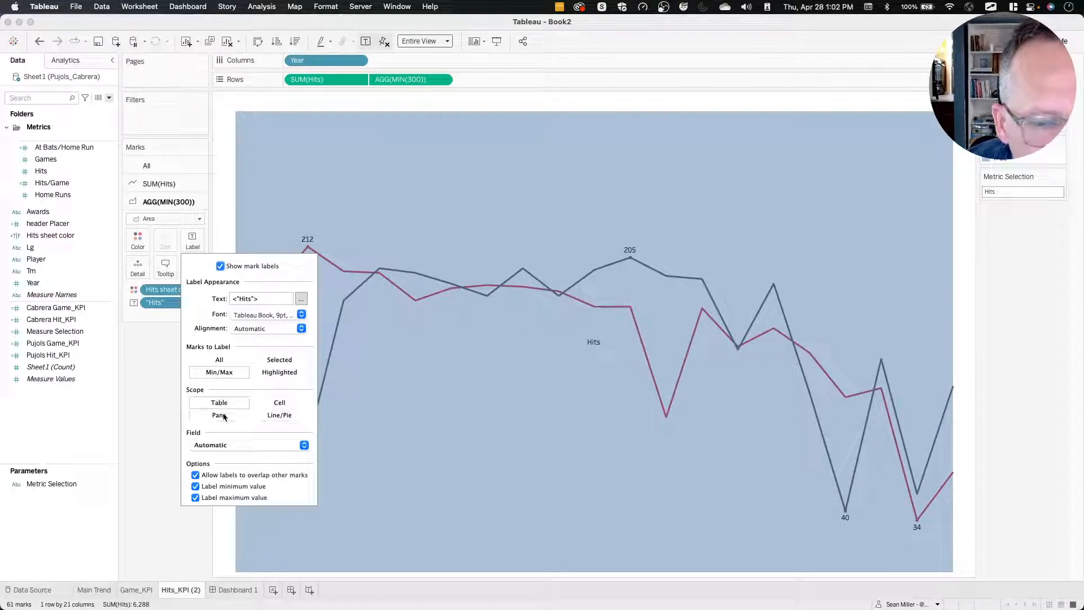
pyautogui.click(238, 361)
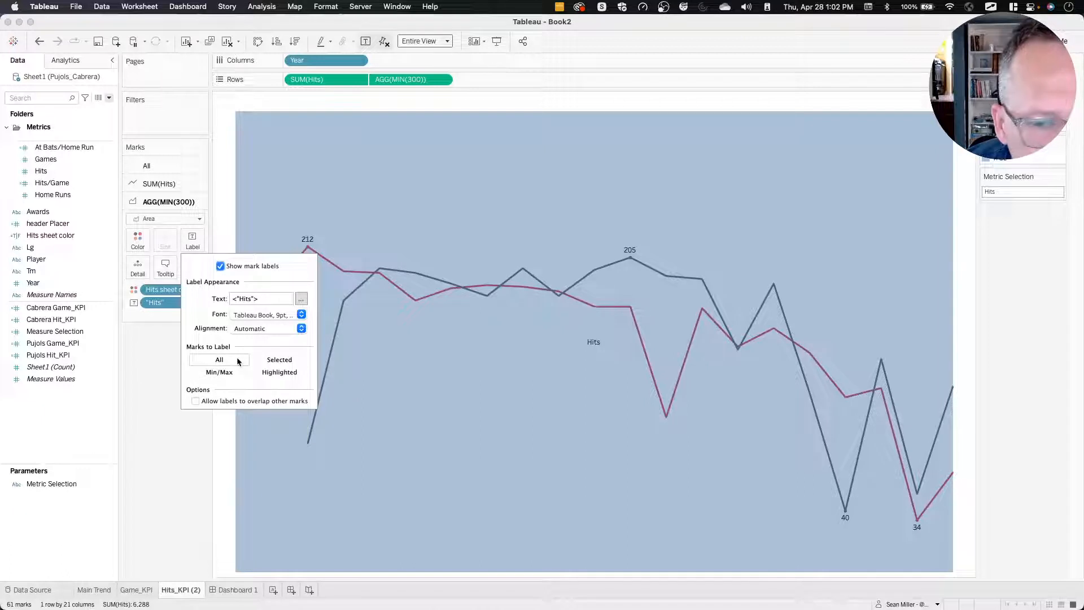
pyautogui.click(594, 344)
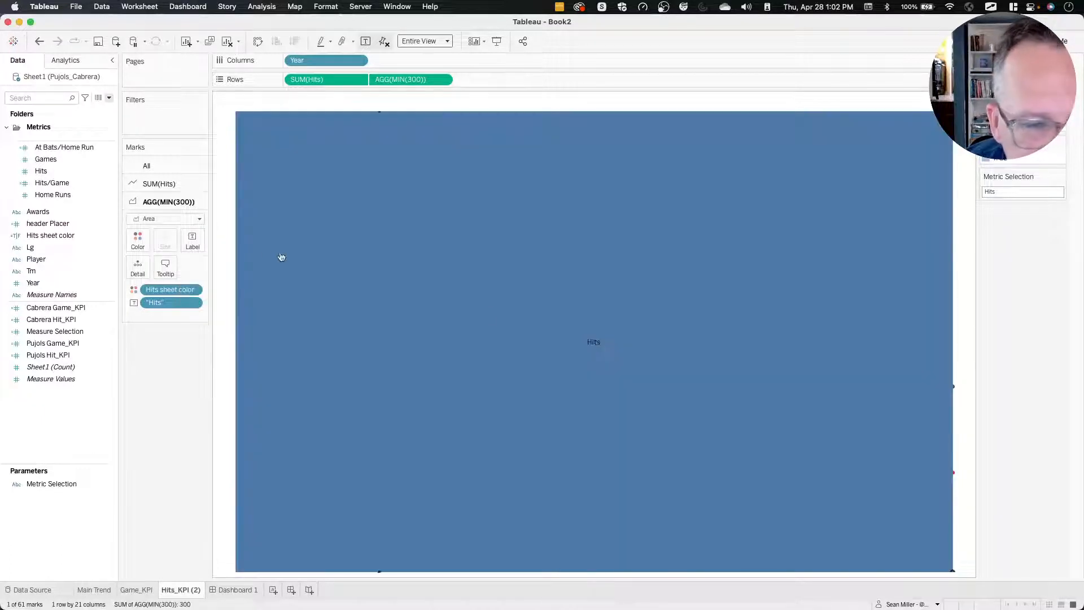
pyautogui.click(185, 406)
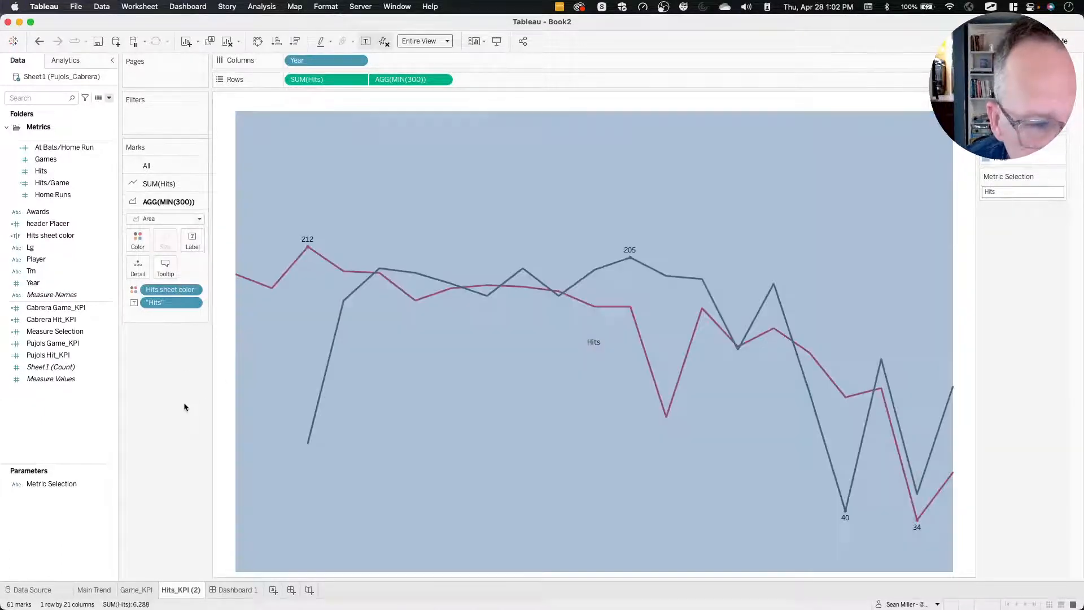
# Align the AGG(MIN(300)) mark labels horizontally left and vertically top.
pyautogui.click(192, 240)
pyautogui.click(260, 329)
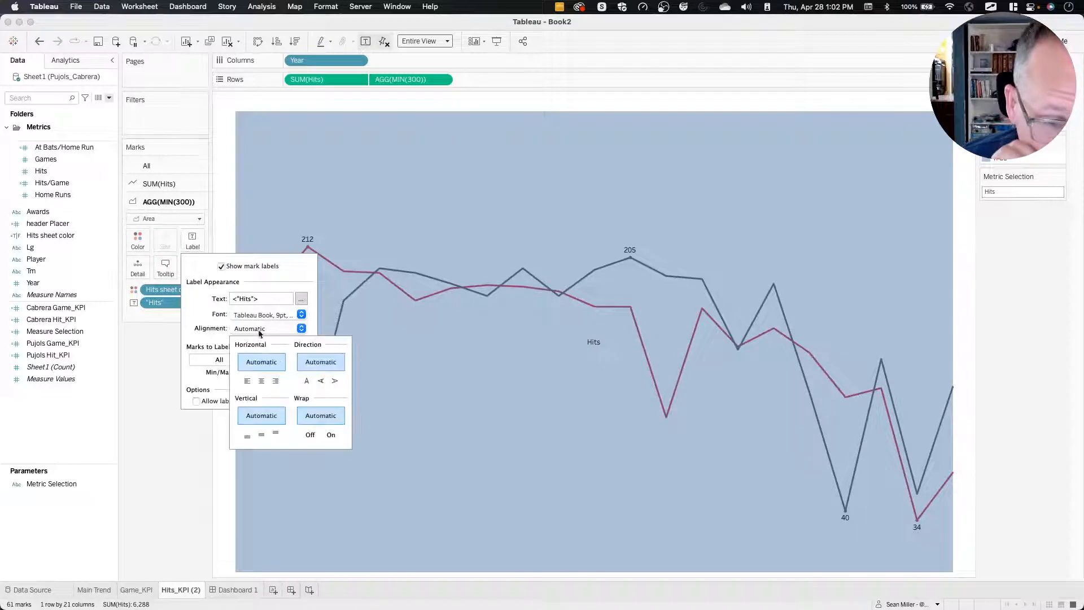
pyautogui.click(248, 381)
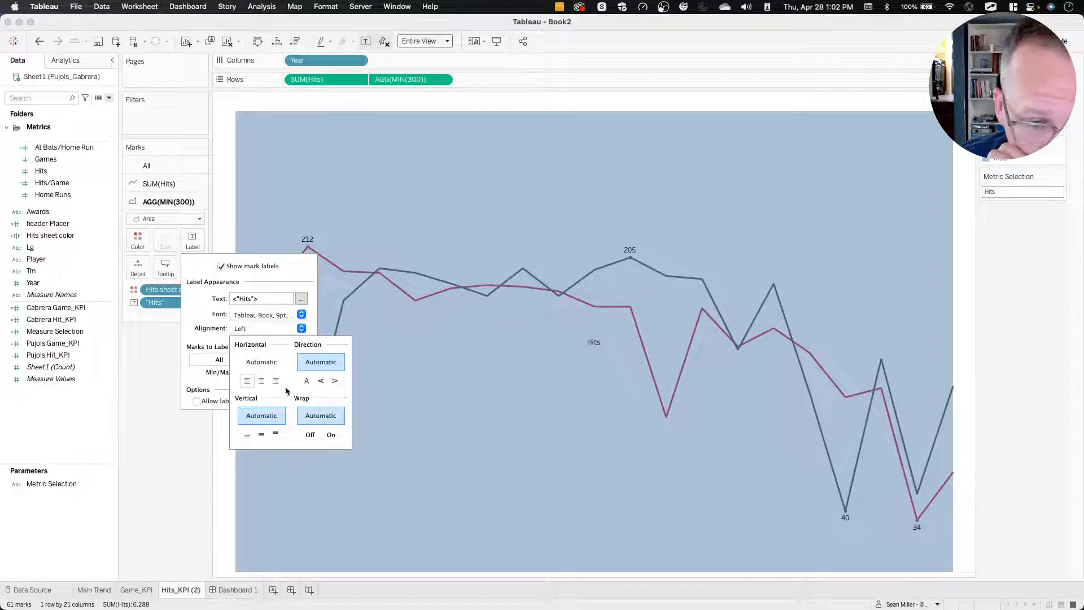
pyautogui.click(275, 433)
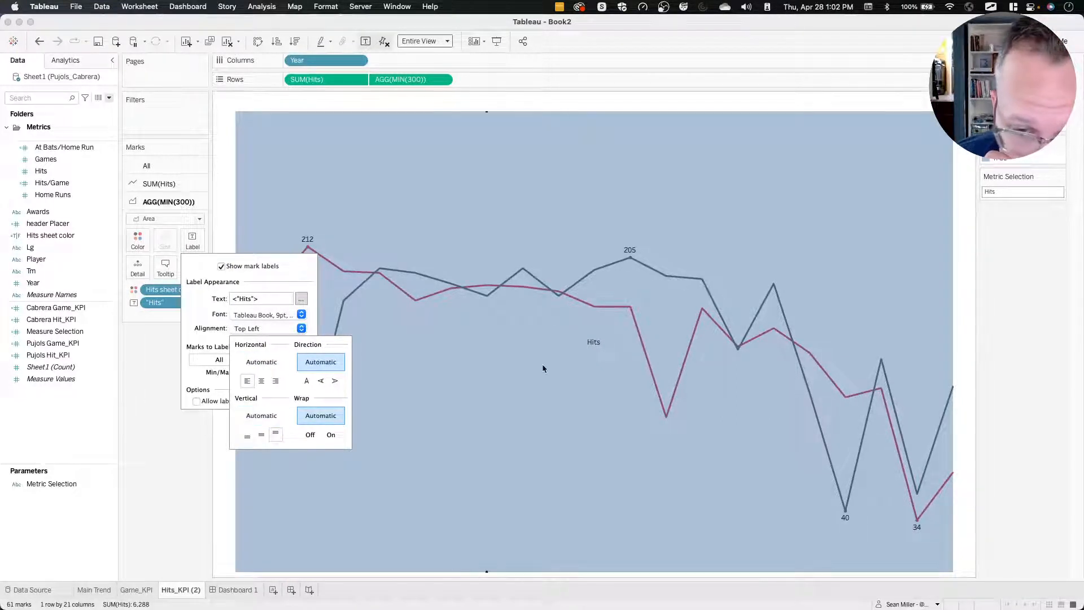
pyautogui.click(141, 449)
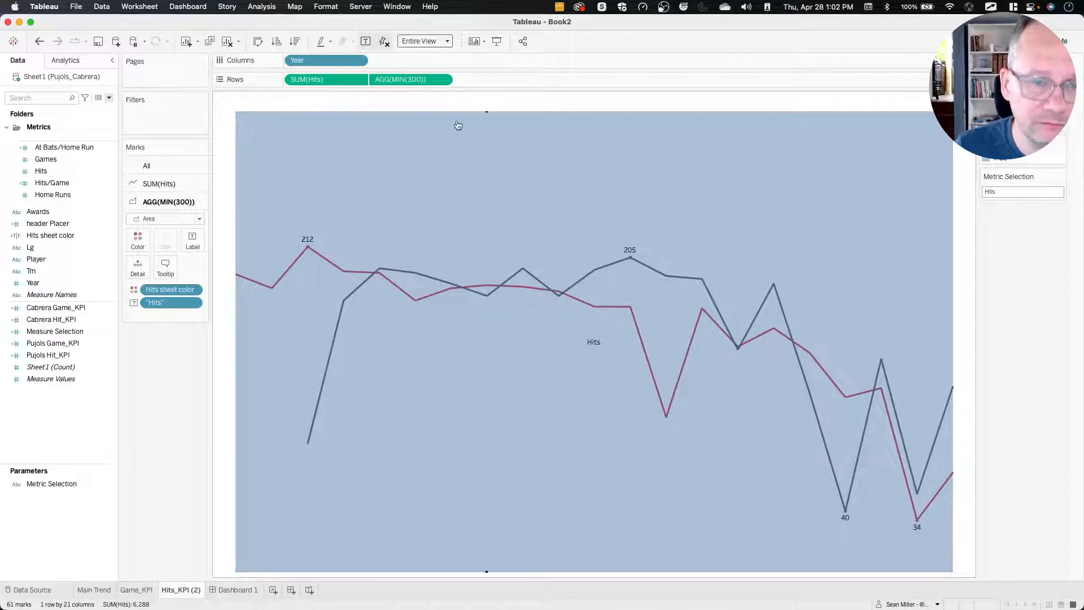
# Try a mark annotation with the default fields on the 2002 area mark, moved into the chart's upper-left corner.
pyautogui.click(271, 117)
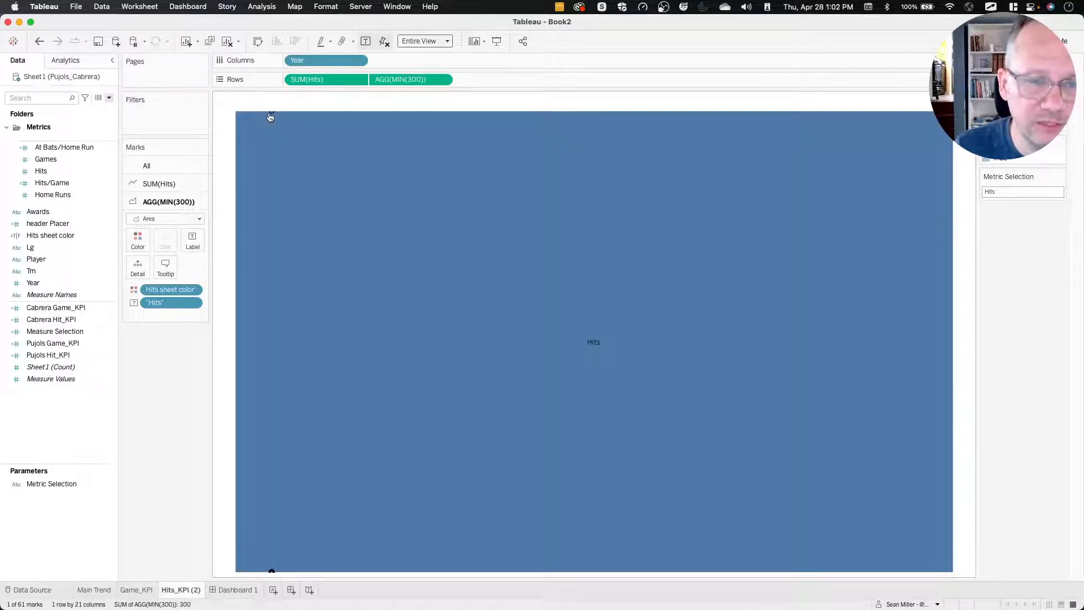
pyautogui.click(272, 116)
pyautogui.click(274, 117)
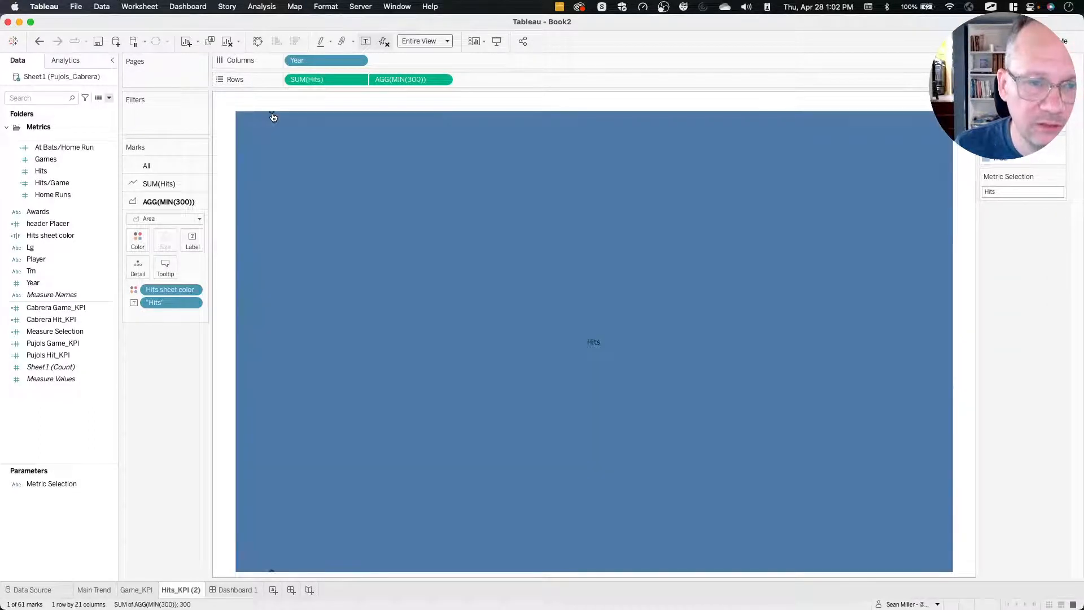
pyautogui.rightClick(272, 116)
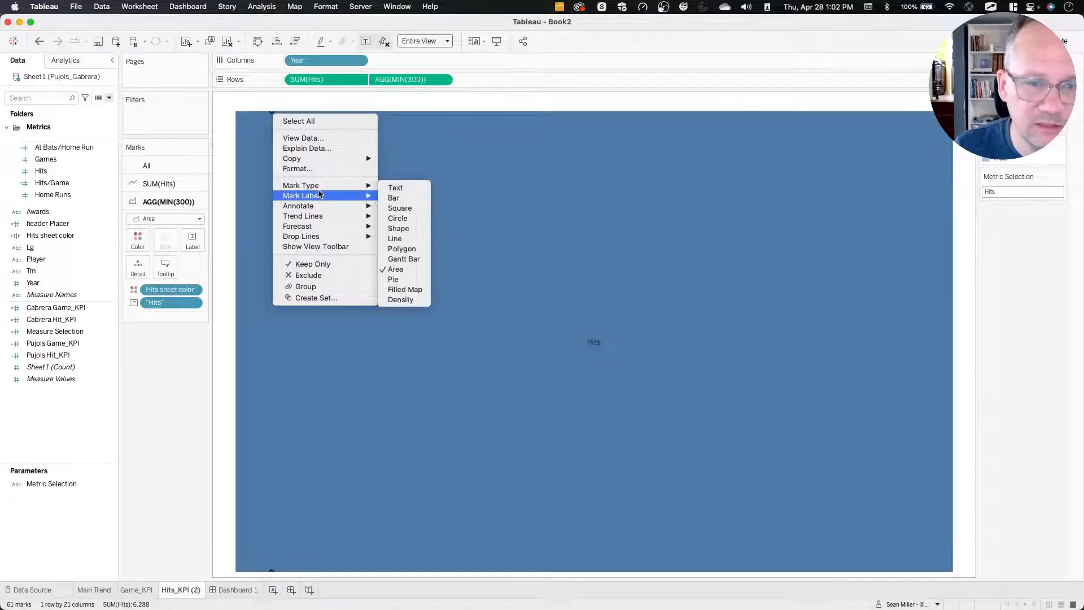
pyautogui.moveTo(321, 207)
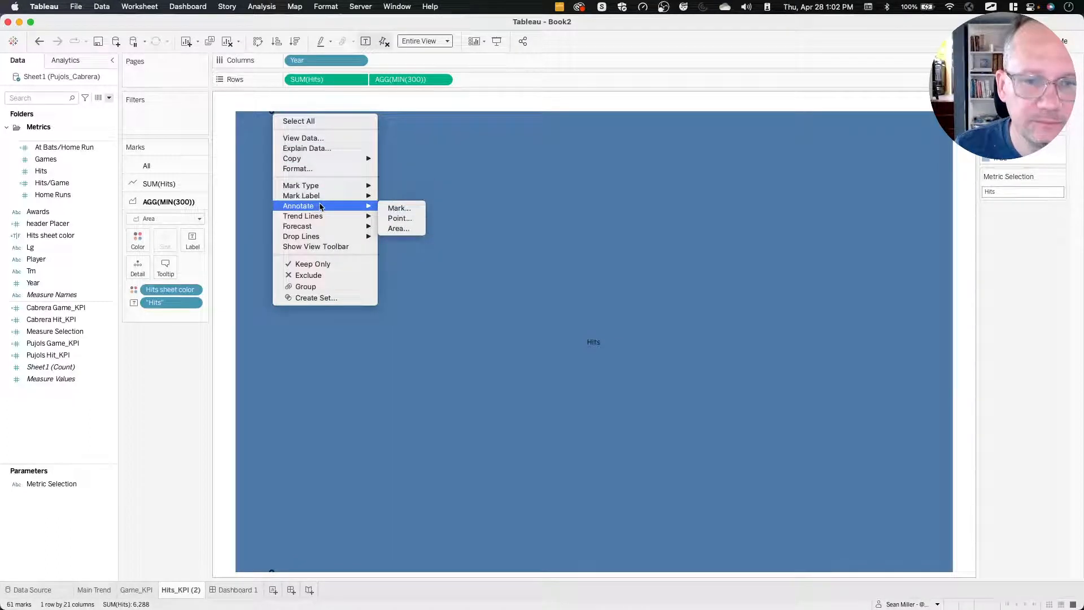
pyautogui.click(403, 219)
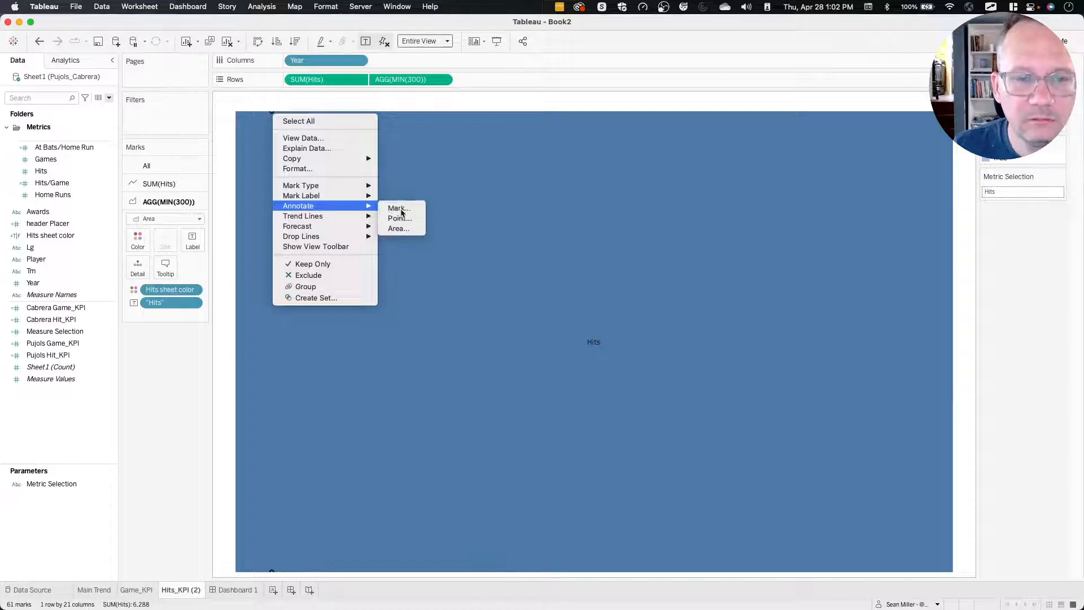
pyautogui.click(675, 396)
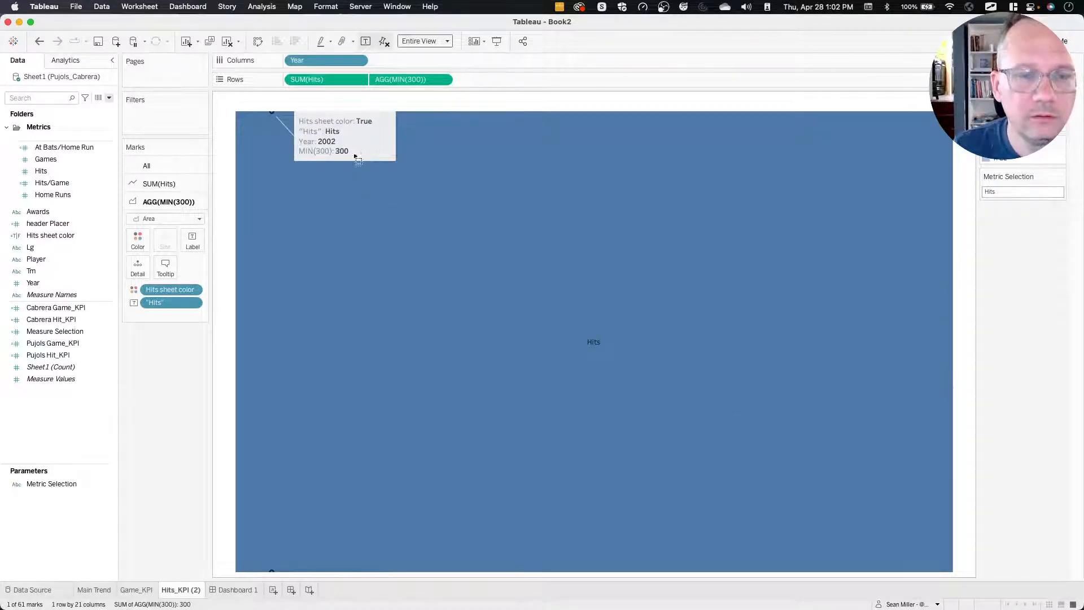
pyautogui.moveTo(362, 154); pyautogui.dragTo(306, 178)
pyautogui.moveTo(352, 147); pyautogui.dragTo(299, 151)
# Try to replace the mark annotation's default text using the insertable fields, and remove the annotation from the chart.
pyautogui.doubleClick(302, 152)
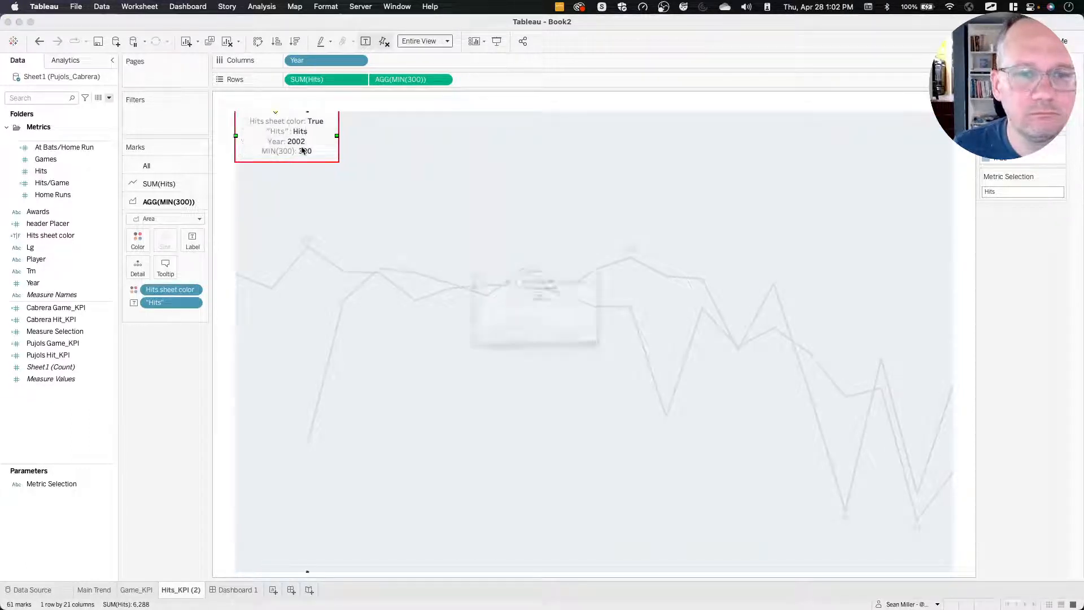
pyautogui.click(660, 248)
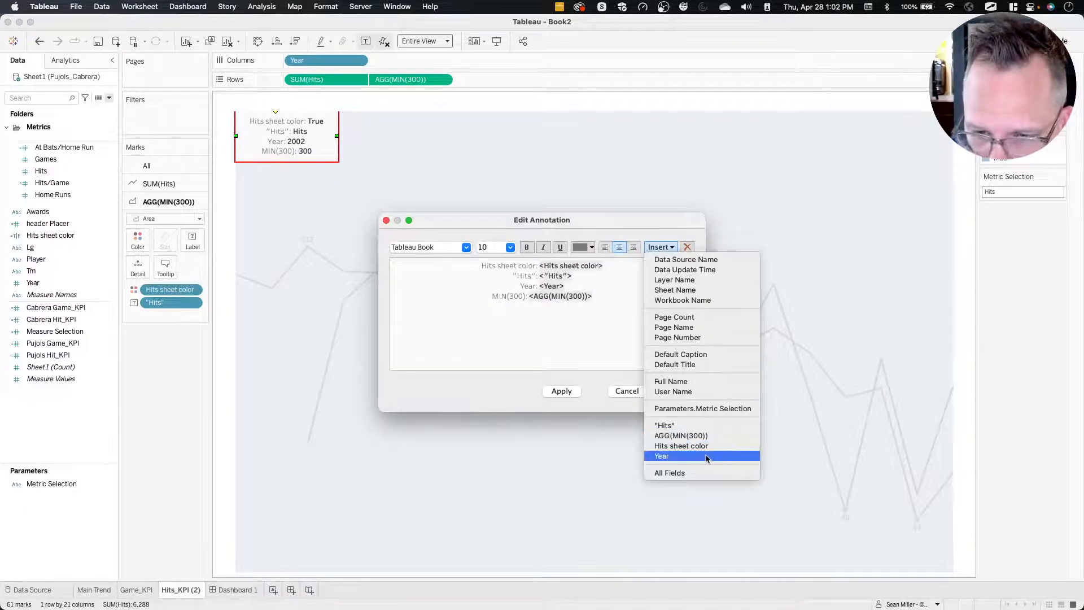
pyautogui.click(560, 322)
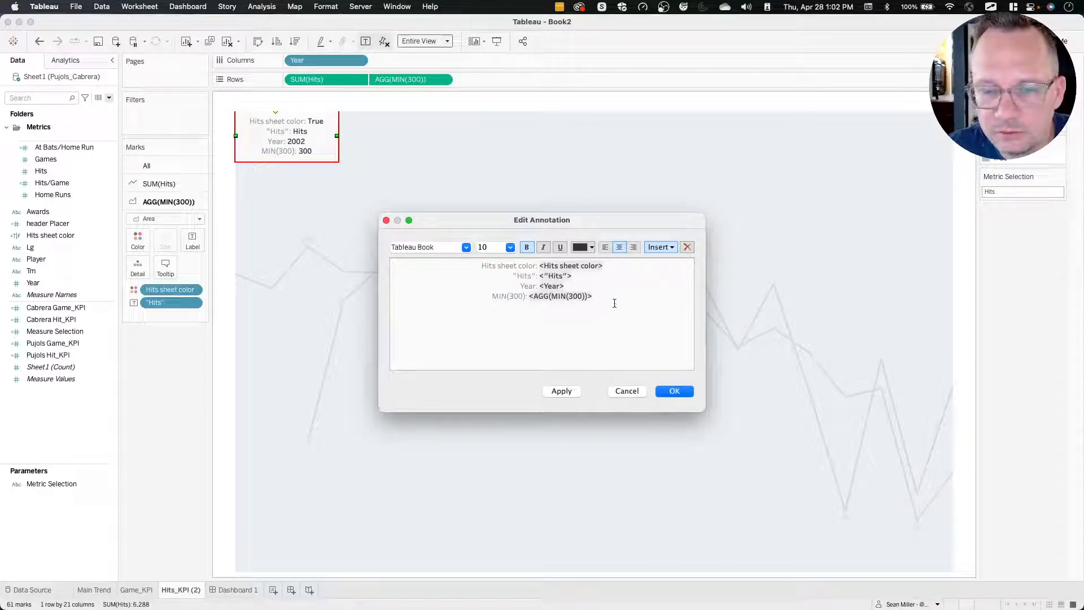
pyautogui.click(659, 248)
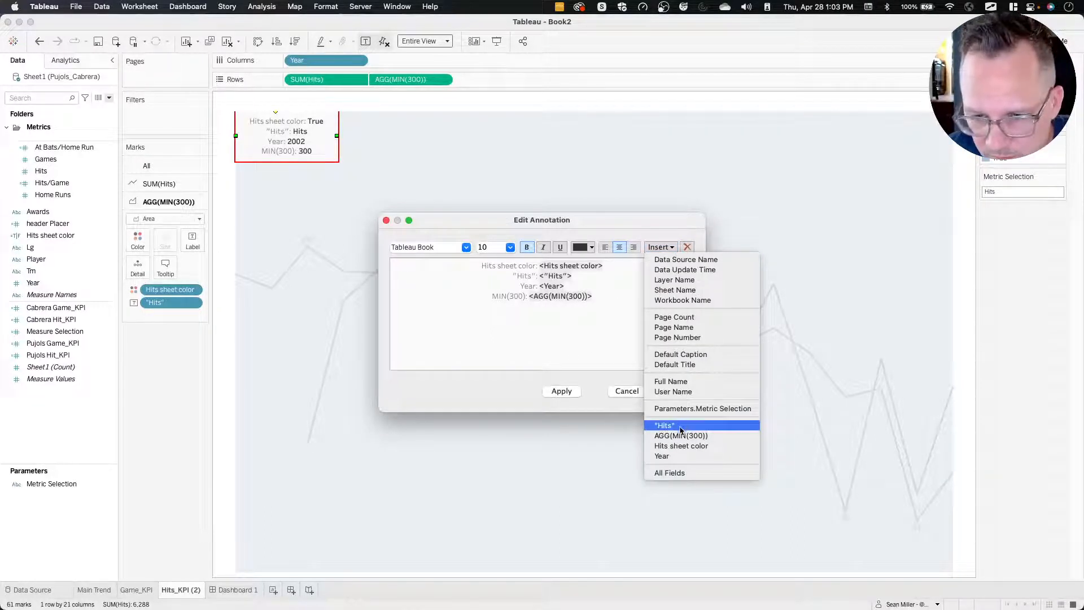
pyautogui.click(610, 345)
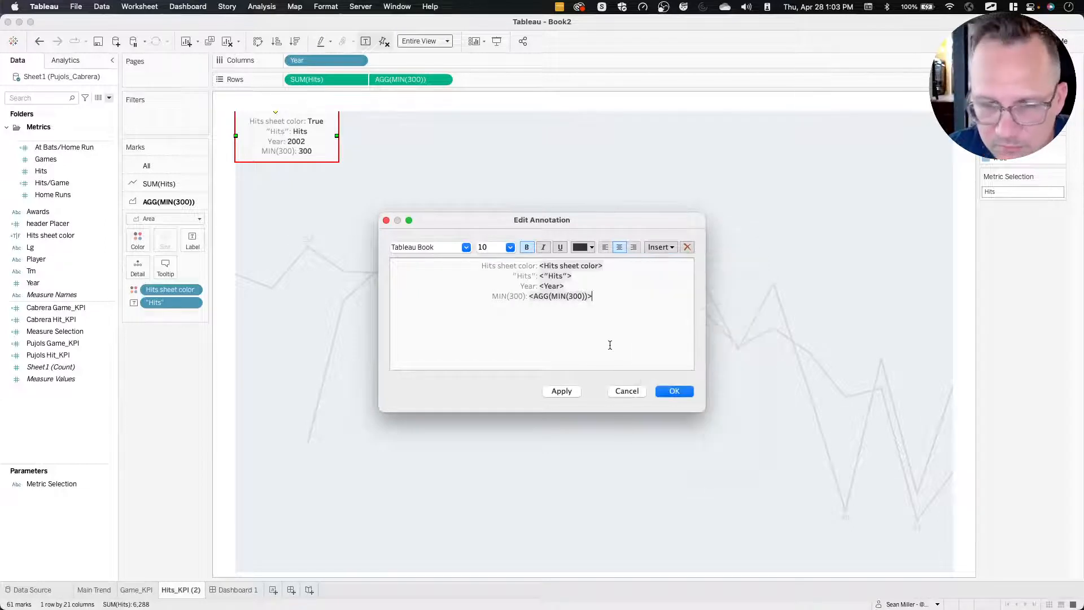
pyautogui.press('super+a')
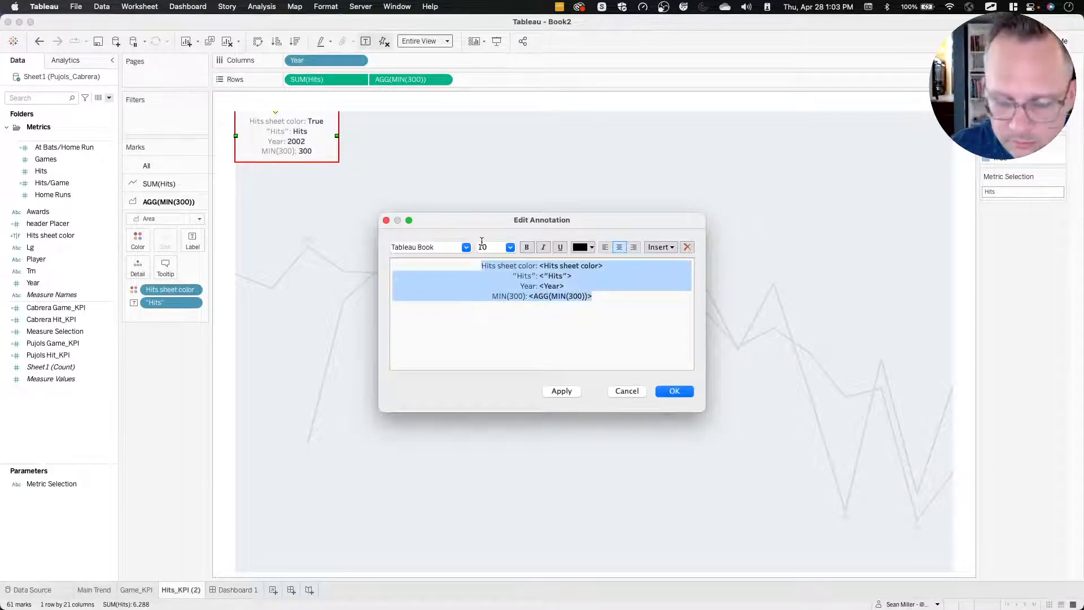
pyautogui.press('BackSpace')
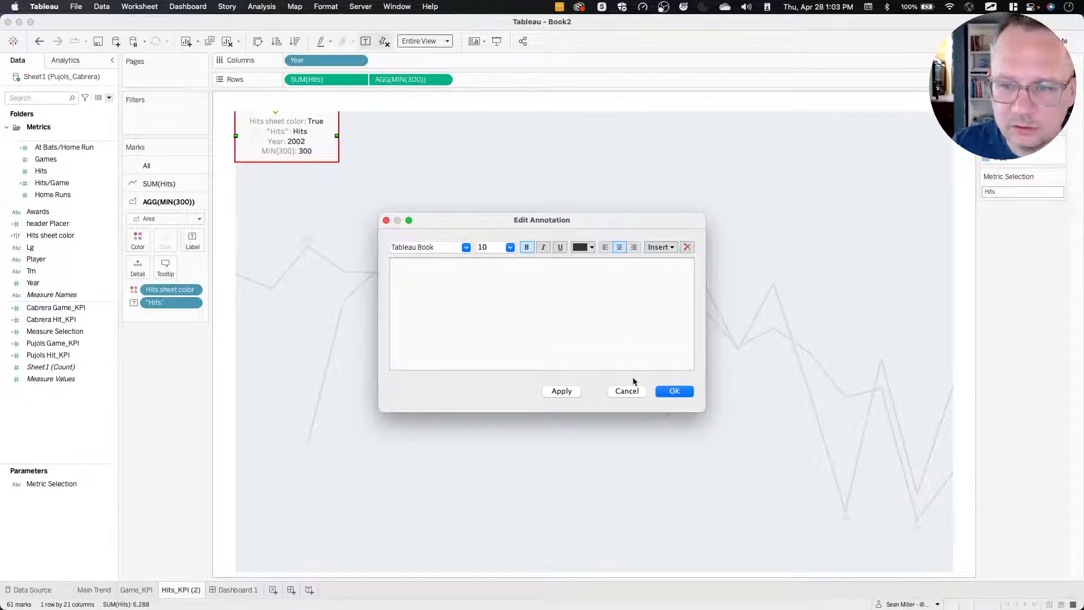
pyautogui.click(625, 391)
pyautogui.rightClick(317, 153)
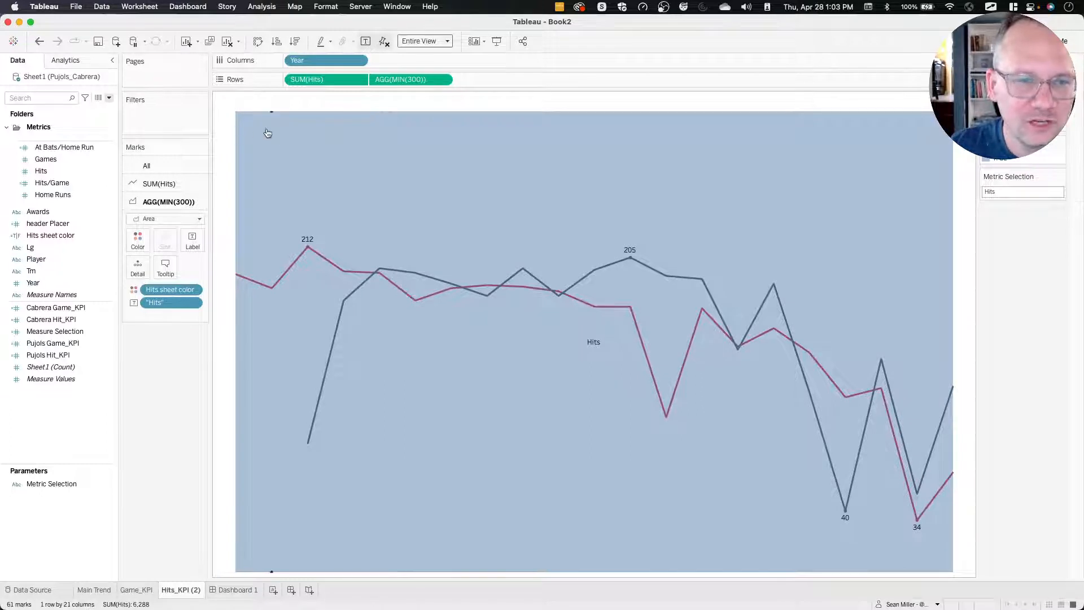
# Try to add an area annotation near the chart's upper-left corner and check which fields it can insert.
pyautogui.rightClick(274, 129)
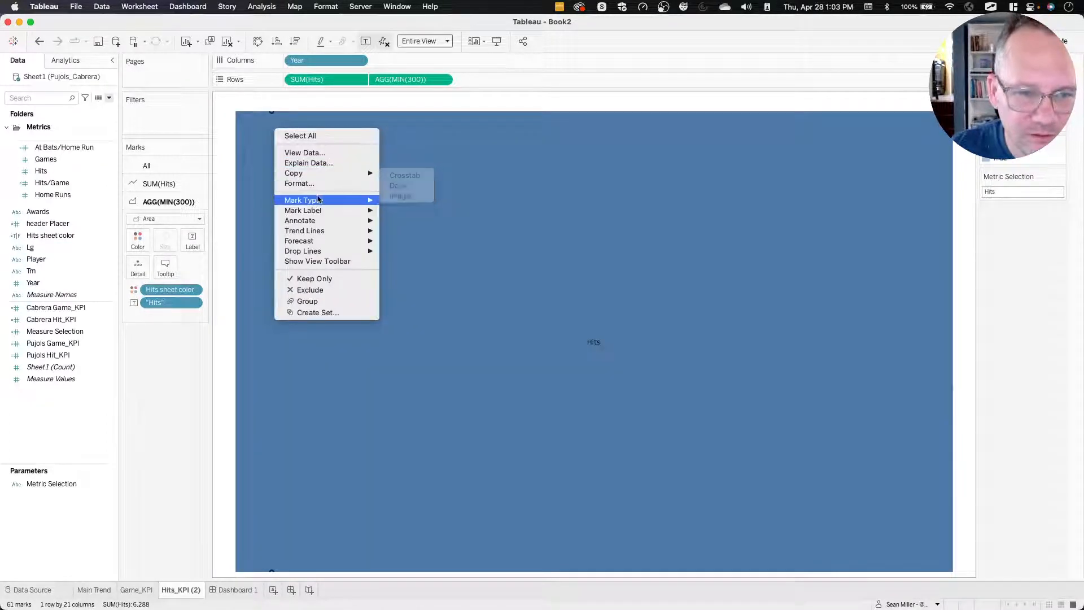
pyautogui.moveTo(333, 213)
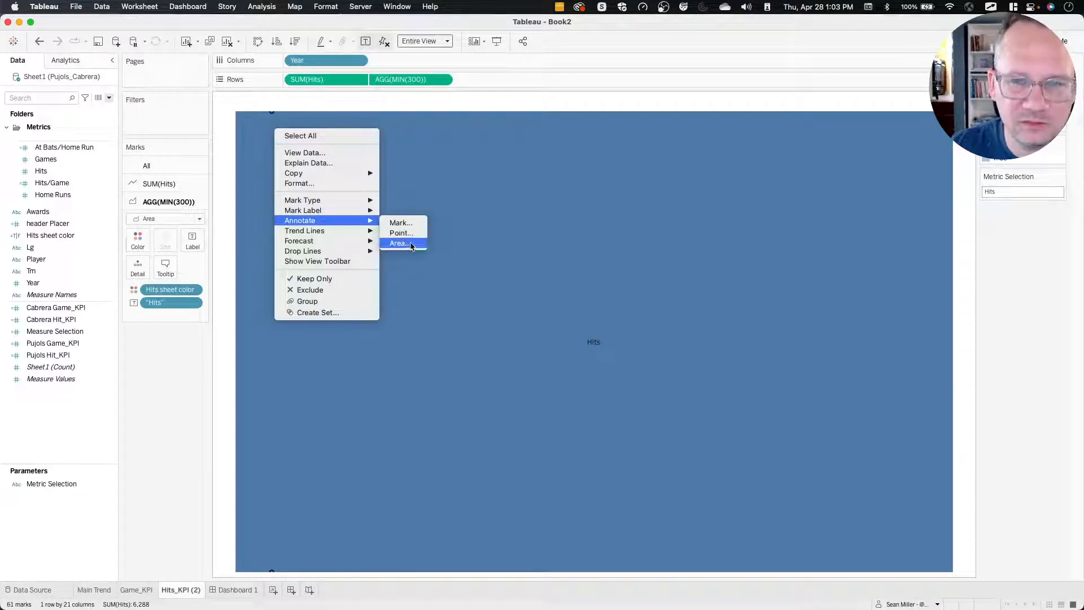
pyautogui.click(416, 246)
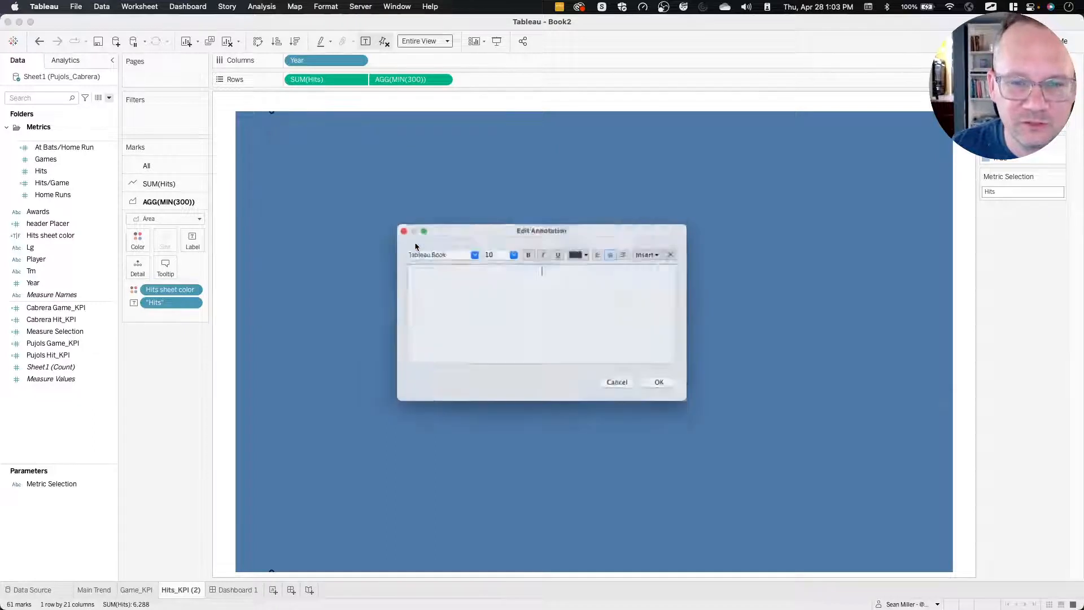
pyautogui.click(660, 248)
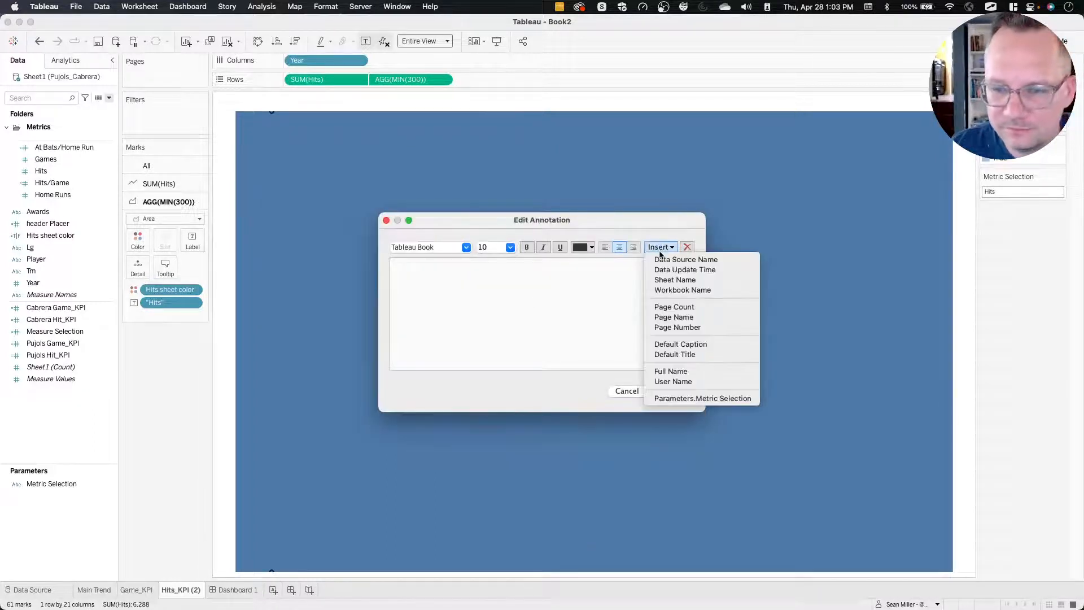
pyautogui.click(659, 256)
pyautogui.click(627, 391)
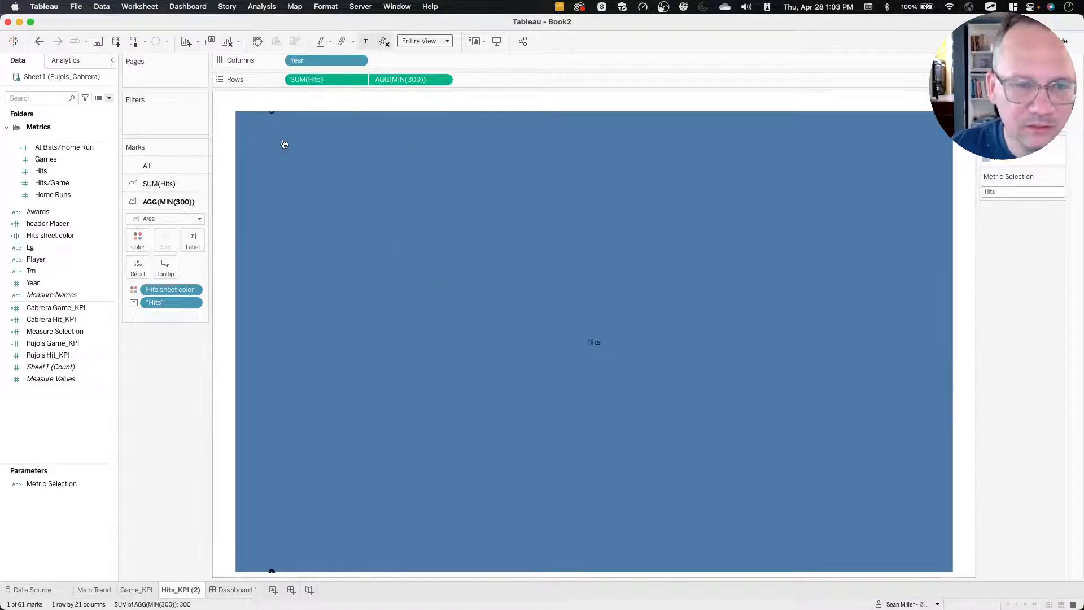
# Try to add a point annotation at the 2002 area mark and check which fields it can insert.
pyautogui.rightClick(271, 117)
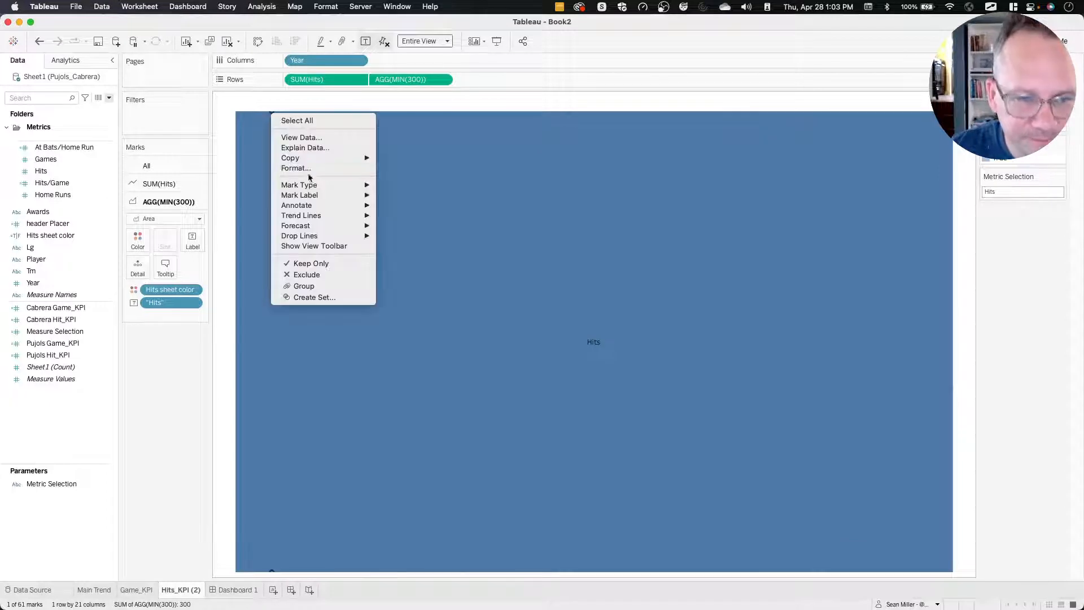
pyautogui.moveTo(311, 198)
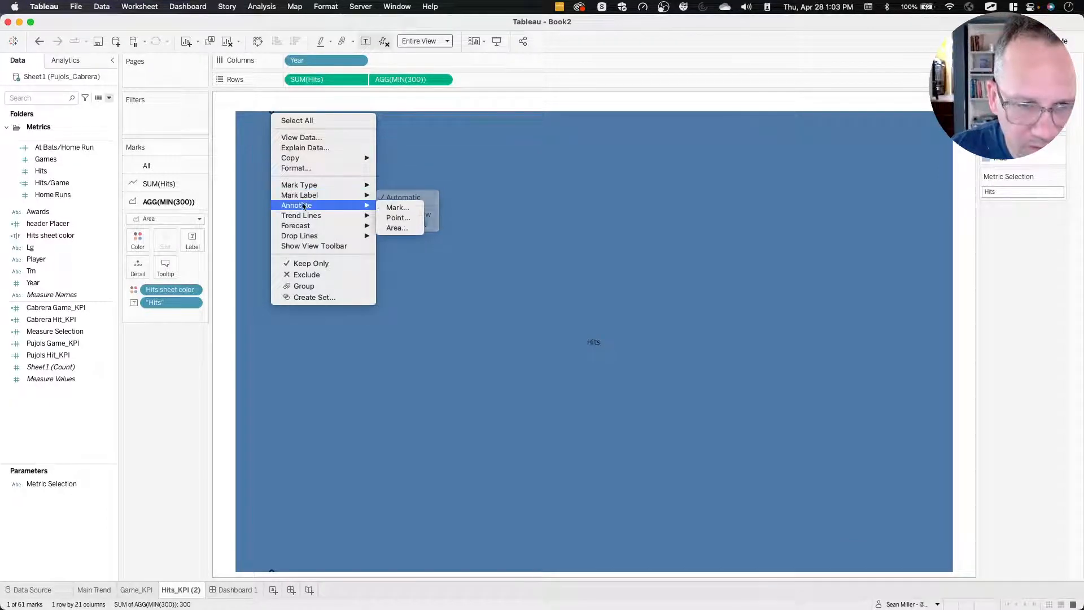
pyautogui.click(398, 218)
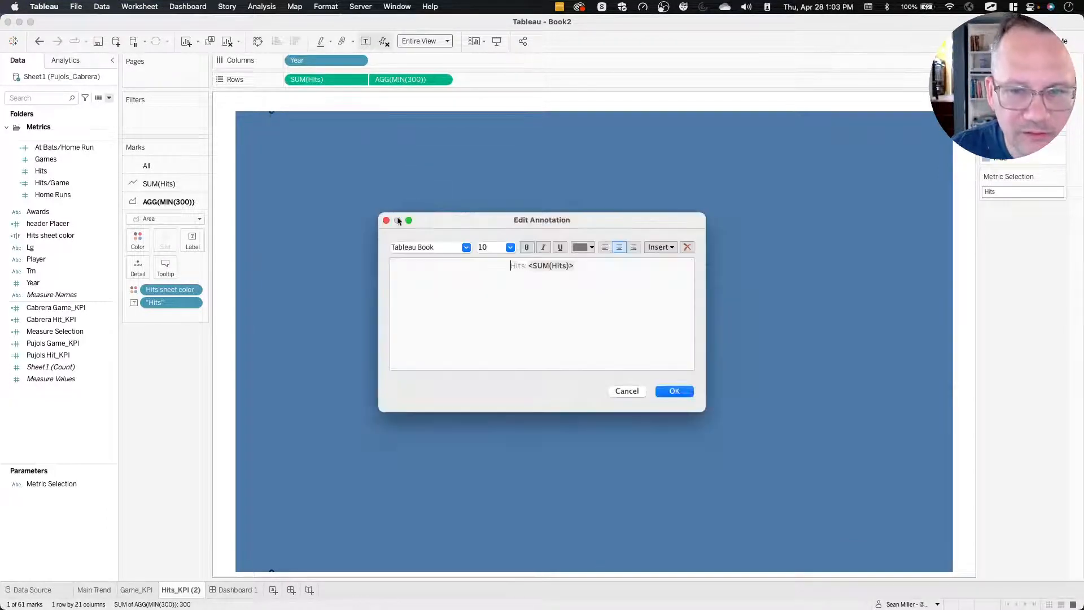
pyautogui.click(659, 247)
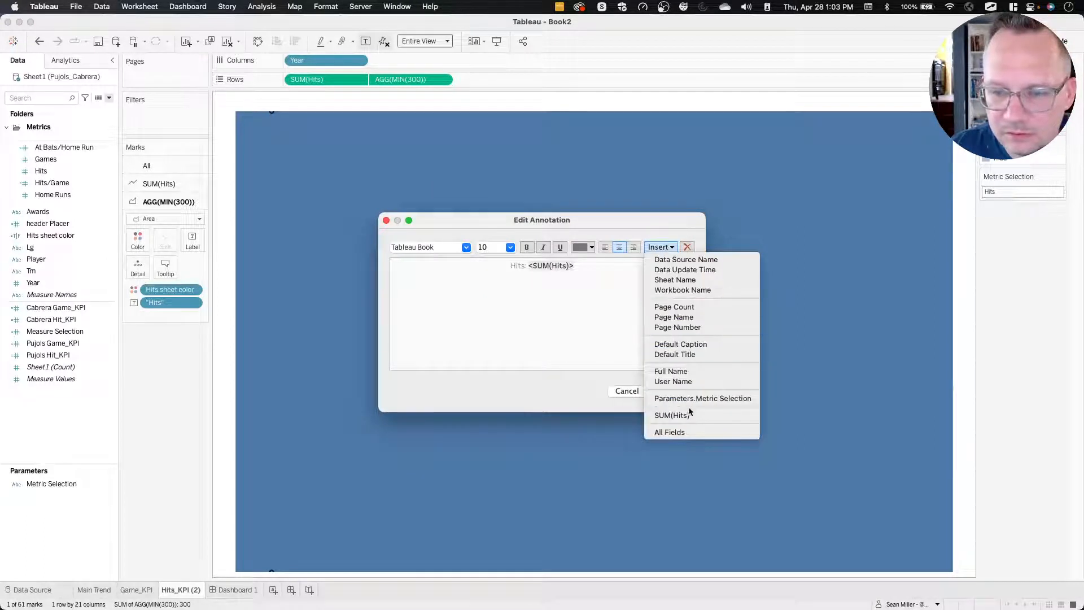
pyautogui.click(586, 308)
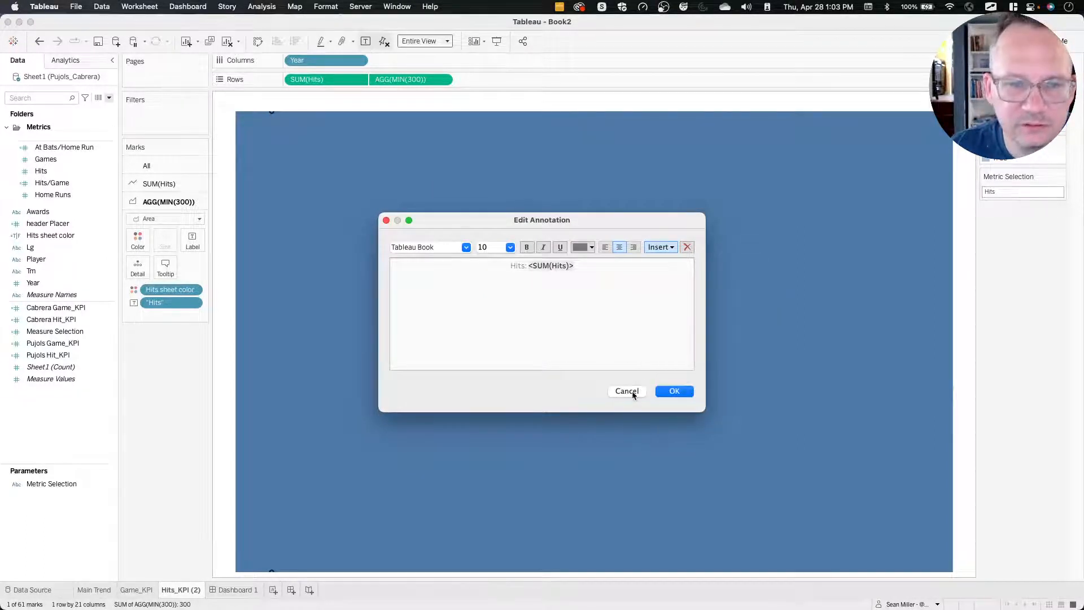
pyautogui.click(628, 392)
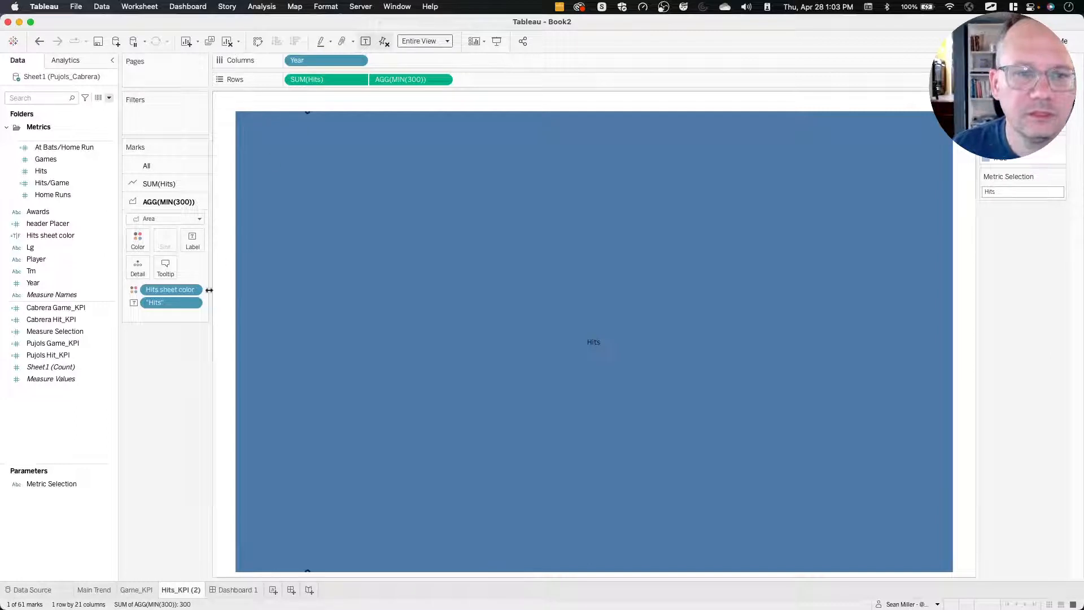
pyautogui.click(222, 356)
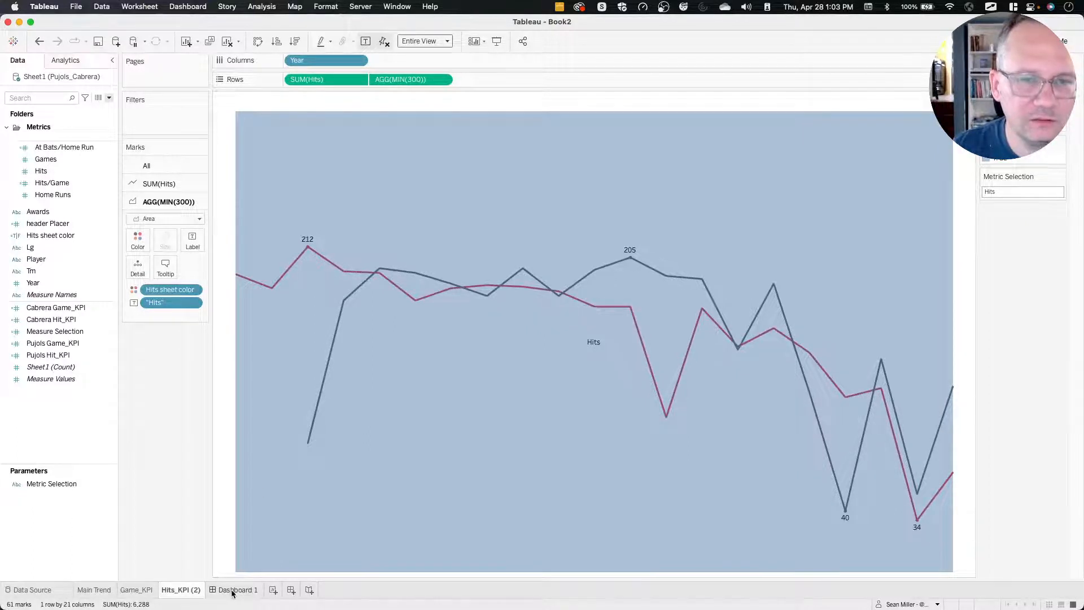
# Examine the dashboard's KPI container and check which layout options it offers.
pyautogui.click(234, 589)
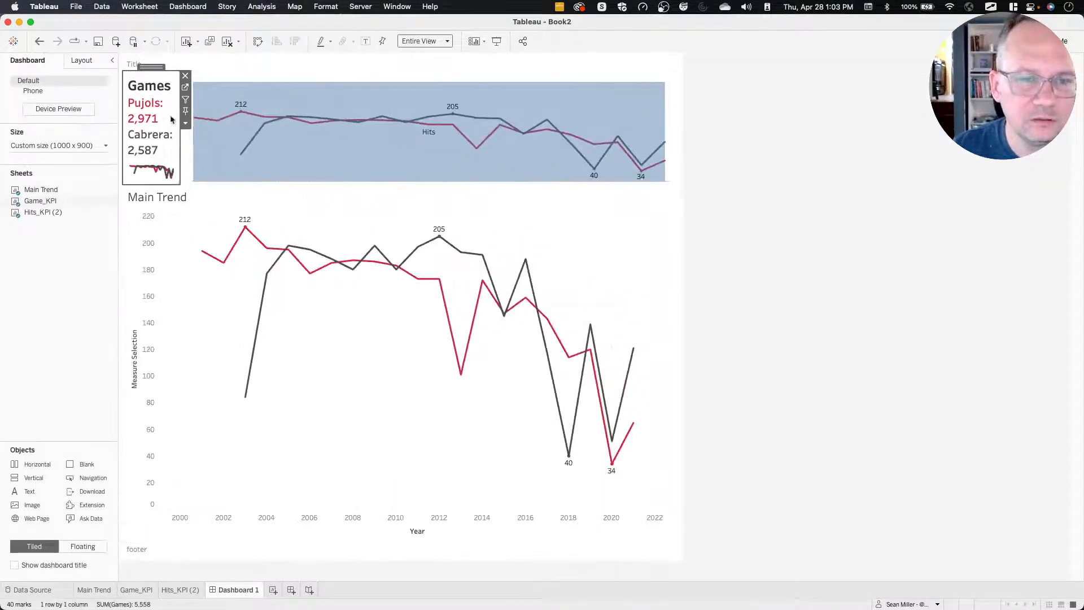
pyautogui.click(724, 115)
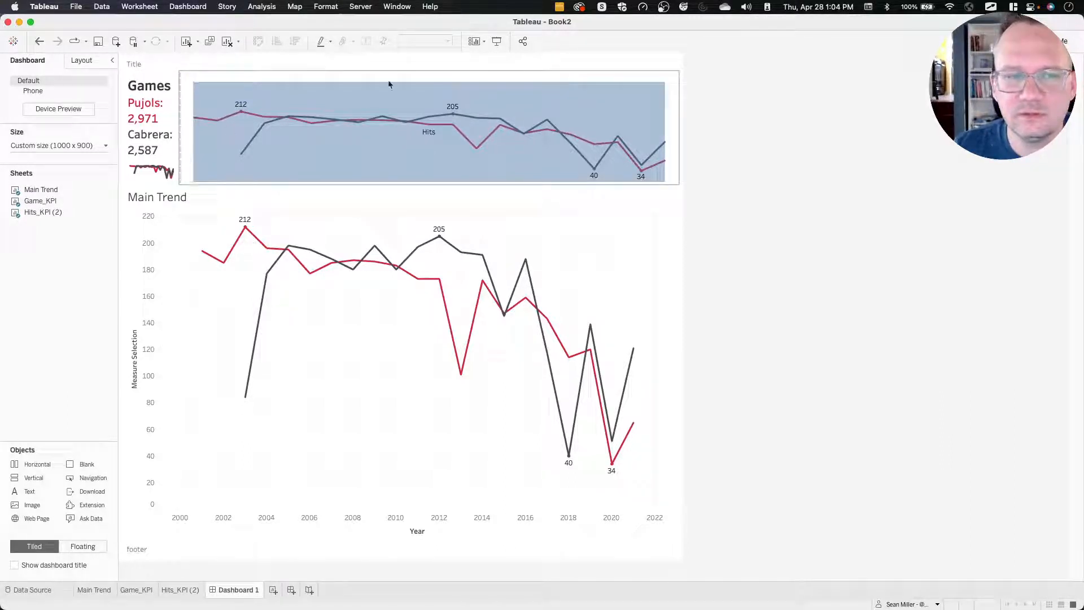
pyautogui.click(409, 81)
pyautogui.doubleClick(429, 68)
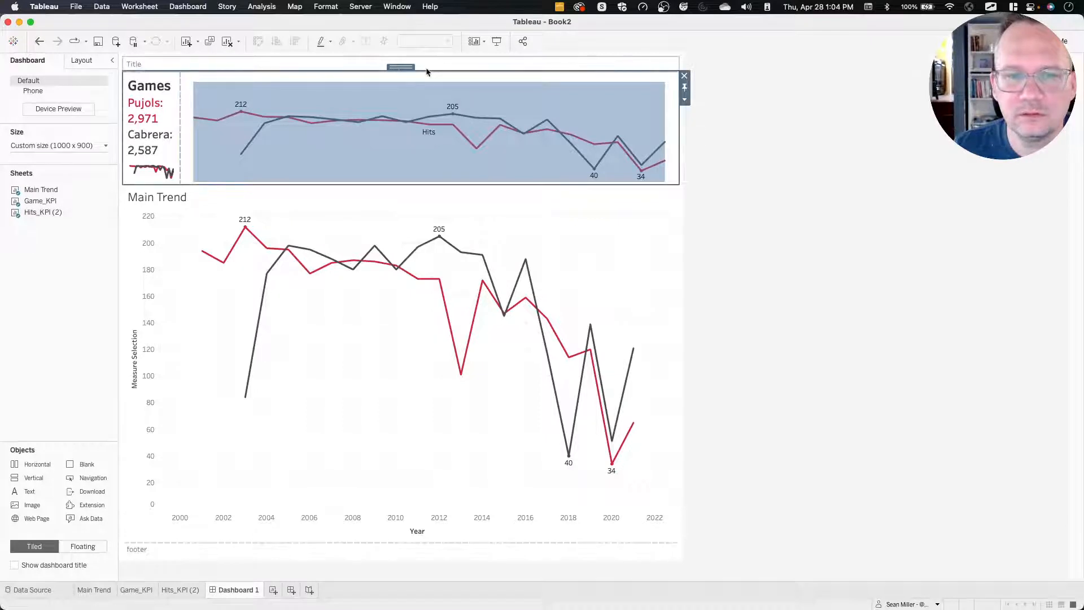
pyautogui.click(684, 99)
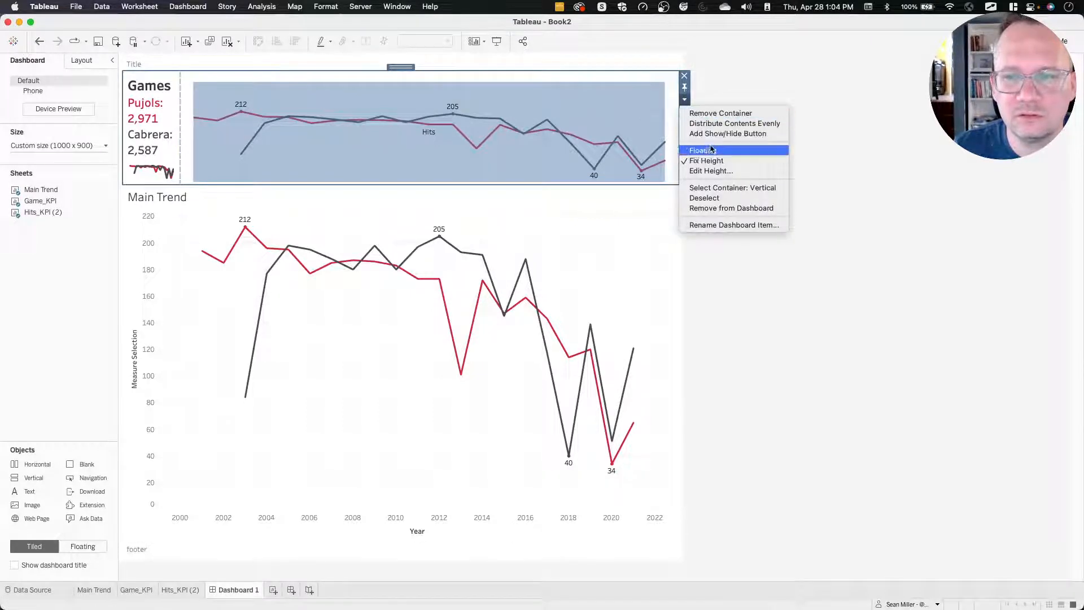
pyautogui.click(676, 92)
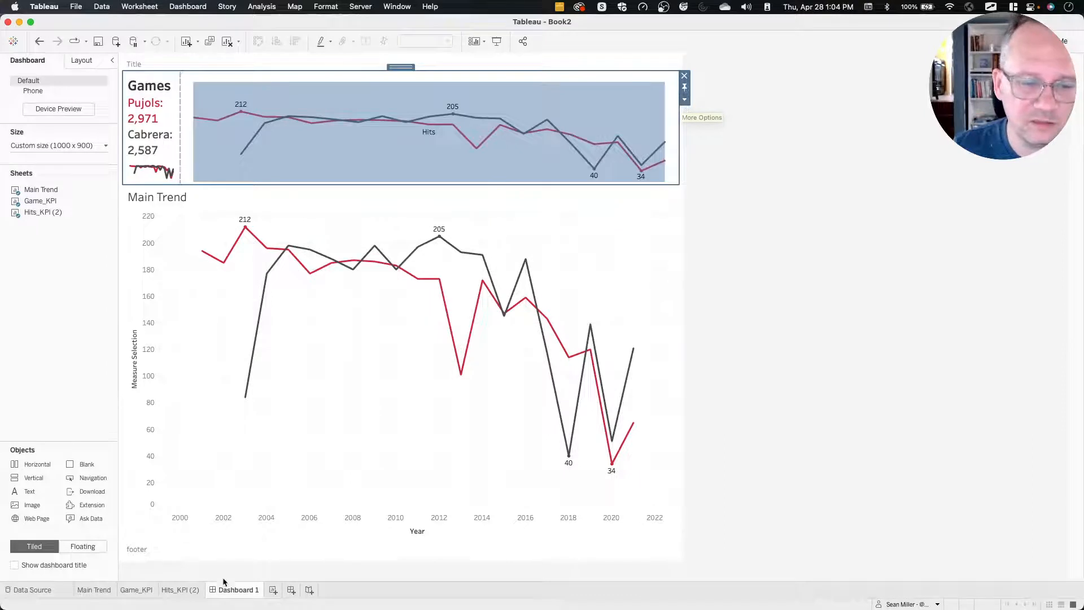
# Create a new worksheet with the ad-hoc text fields "Hits", "Pujols" and "Cabrera" placed on the mark's text.
pyautogui.click(273, 590)
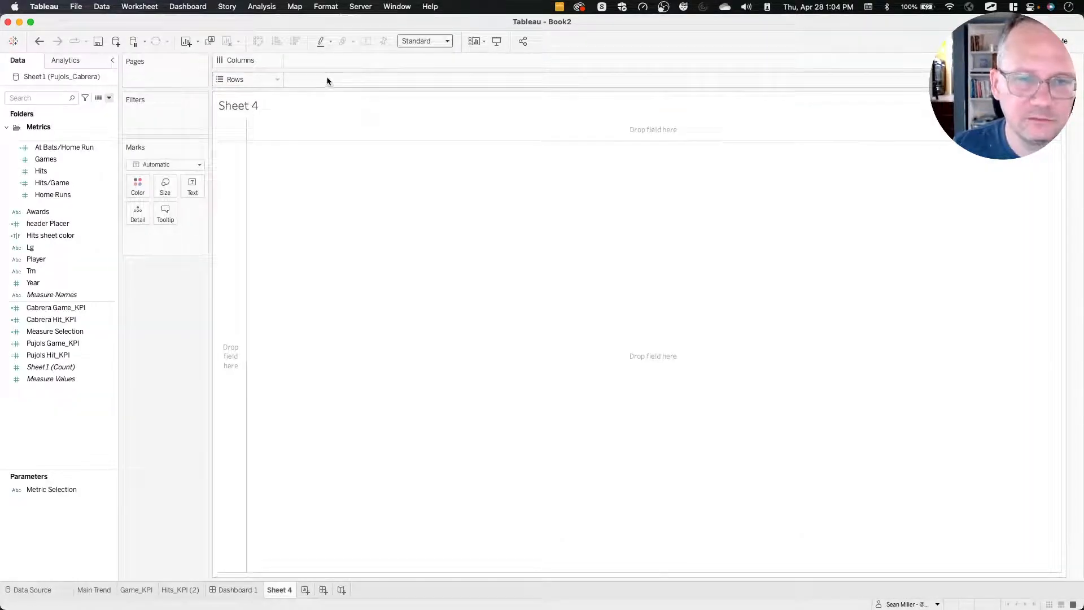
pyautogui.doubleClick(159, 245)
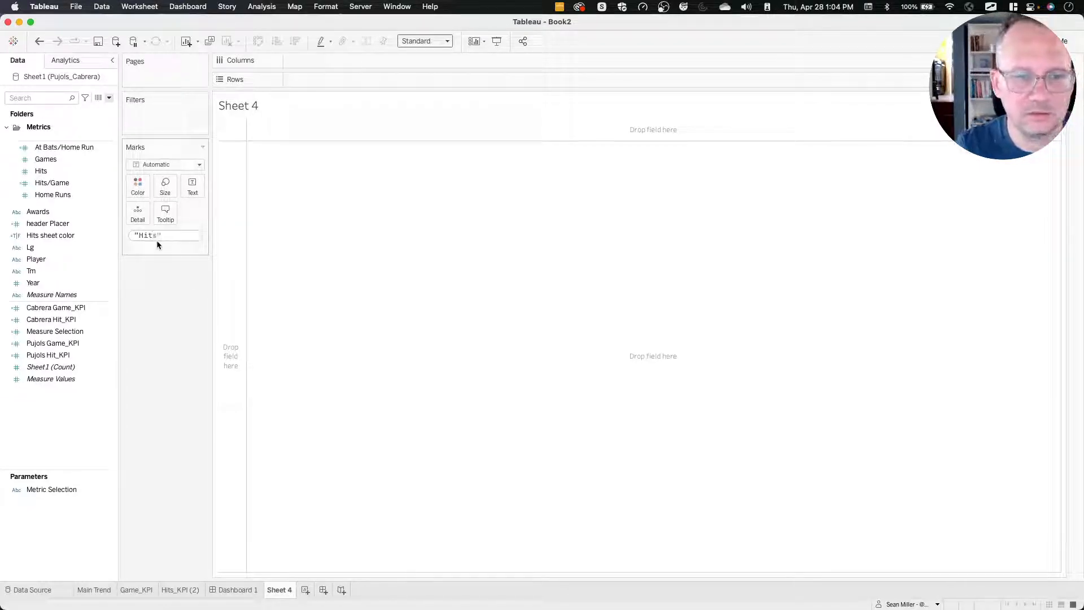
pyautogui.press('Return')
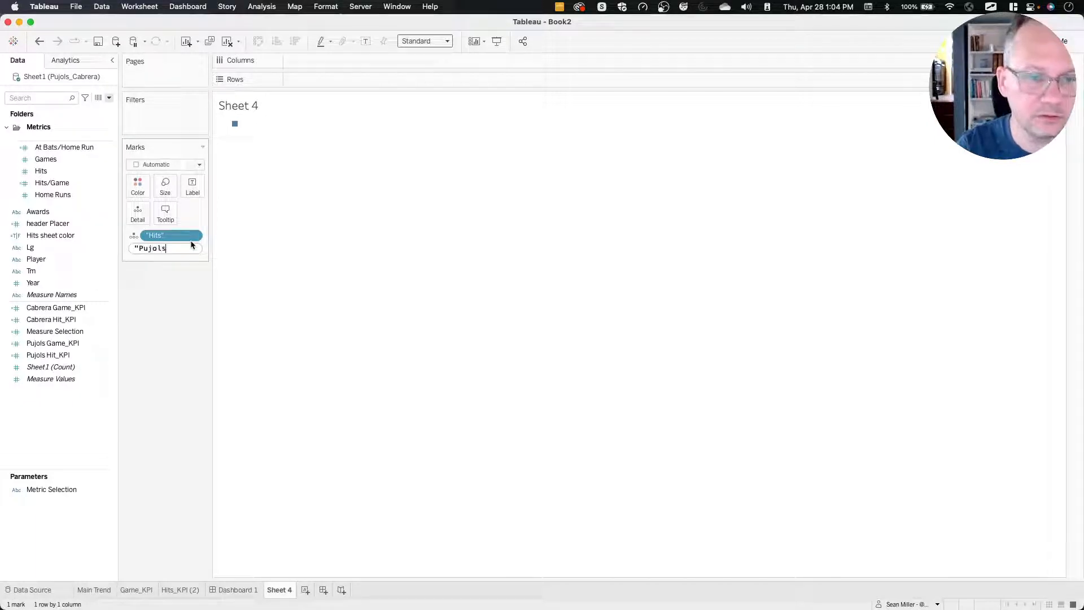
pyautogui.press('Return')
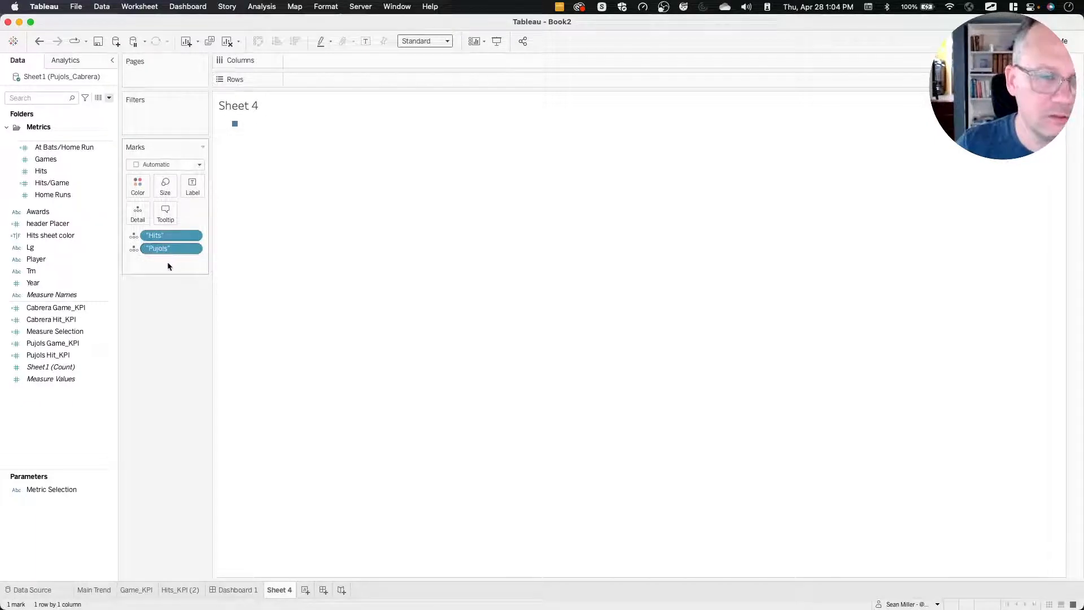
pyautogui.doubleClick(168, 262)
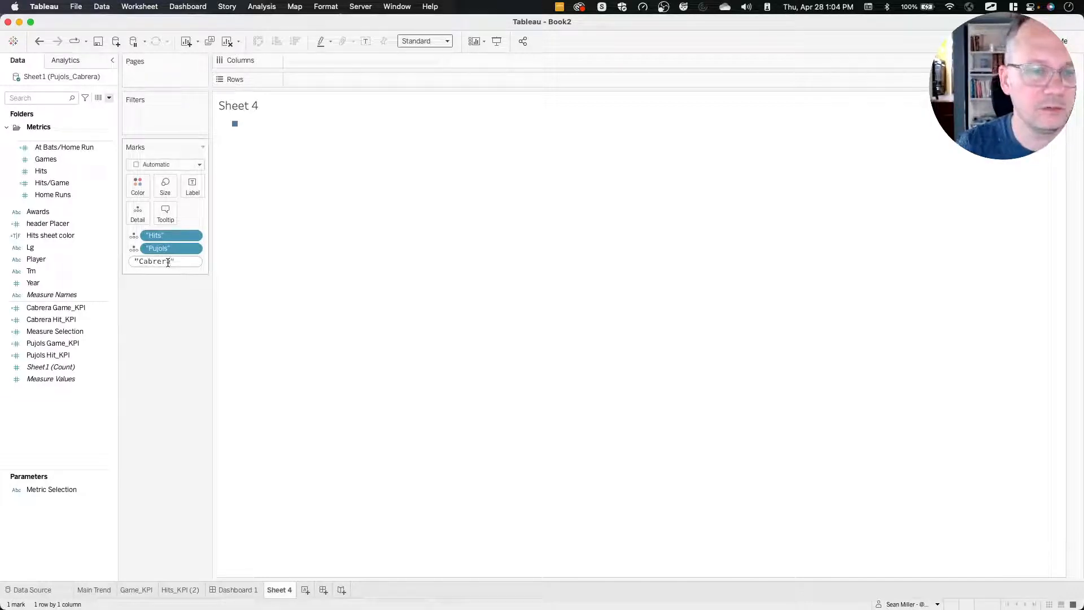
pyautogui.write('"Cabrera"')
pyautogui.press('Return')
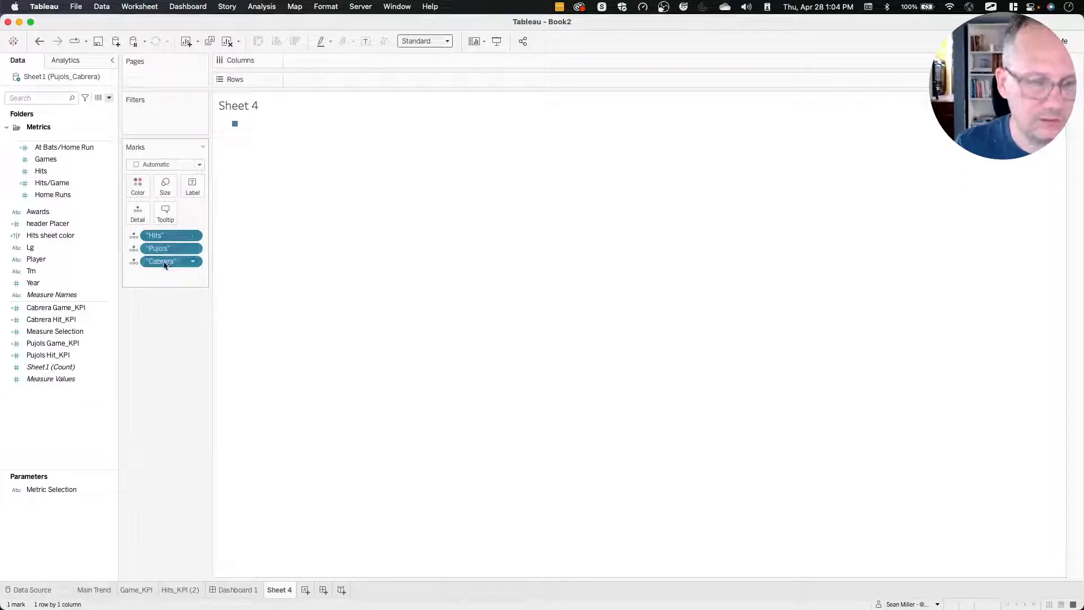
pyautogui.moveTo(167, 244); pyautogui.dragTo(192, 187)
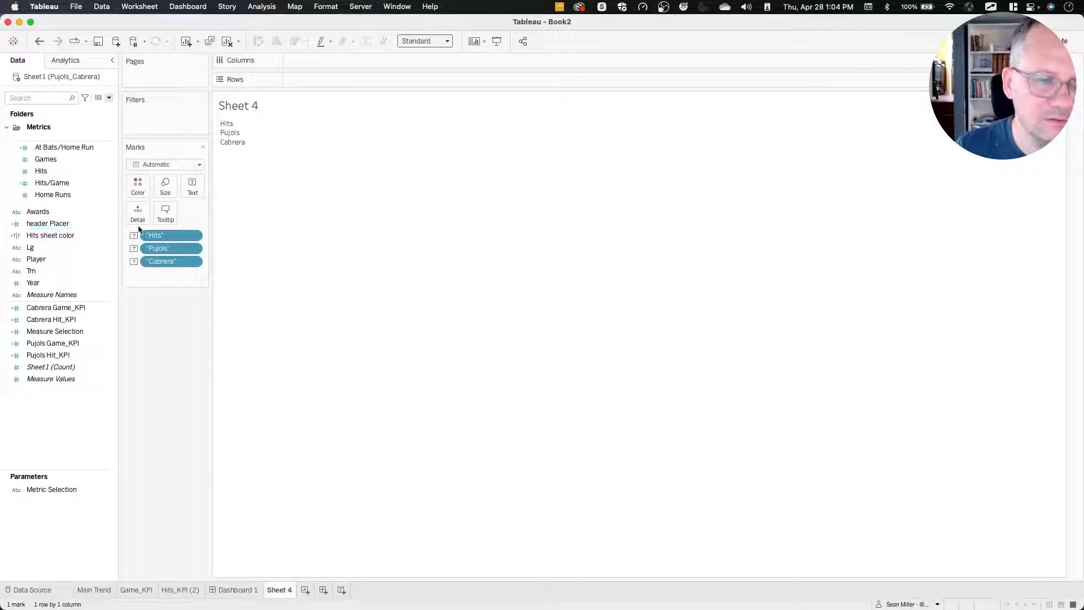
# Change the new sheet's mark type to Square, colour it by Hits sheet color and fit it to Entire View.
pyautogui.click(162, 164)
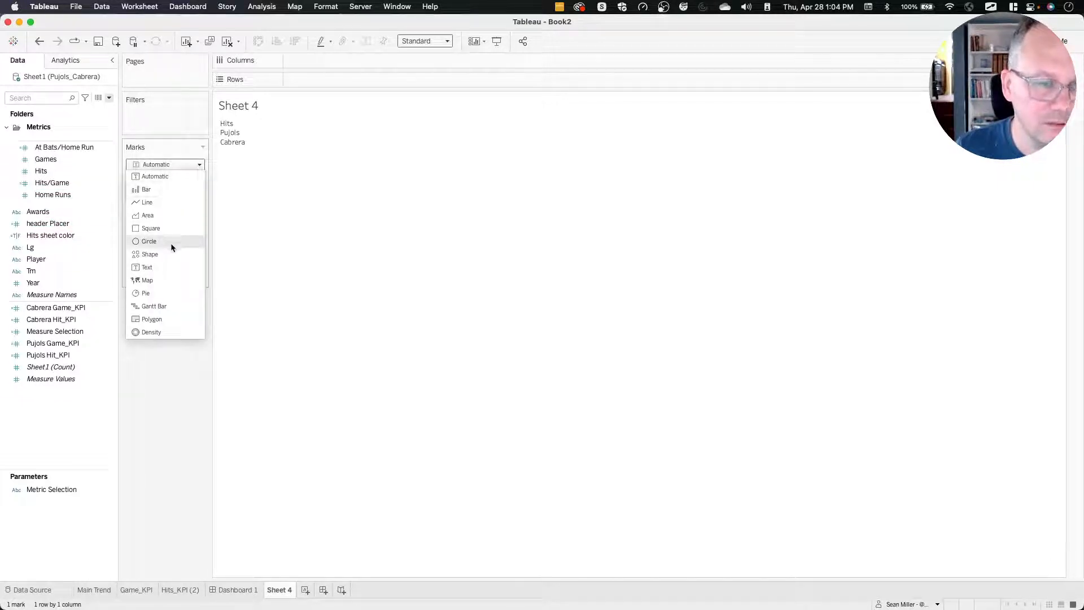
pyautogui.click(164, 228)
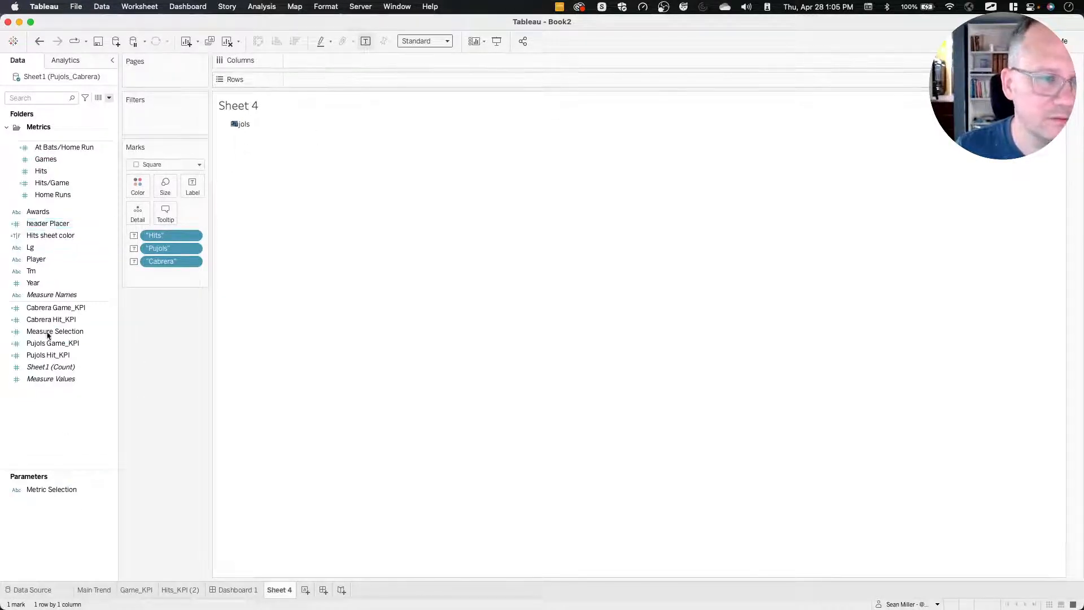
pyautogui.moveTo(51, 236); pyautogui.dragTo(135, 184)
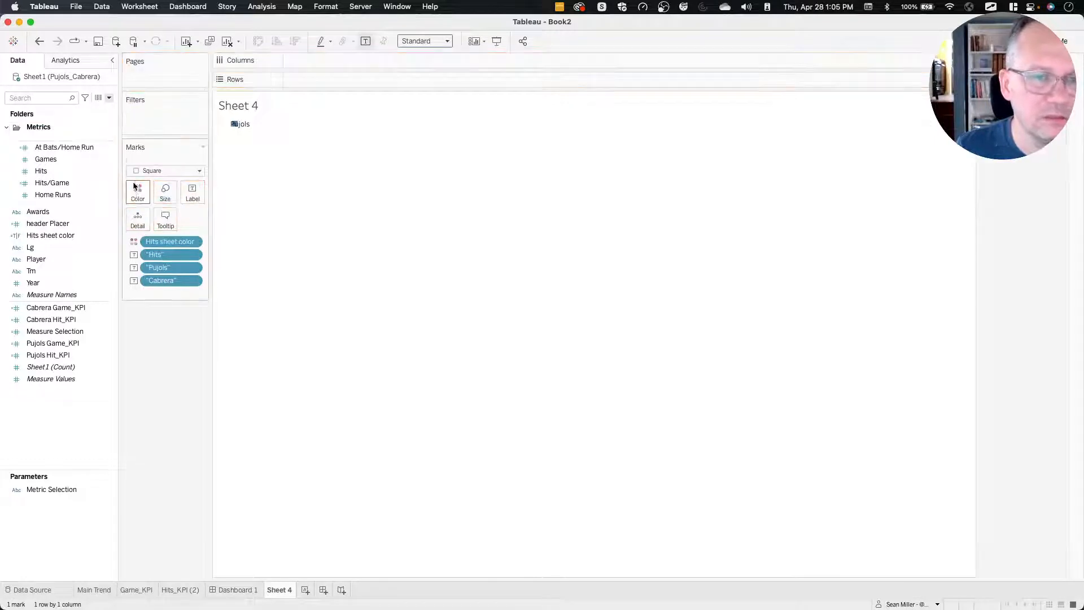
pyautogui.click(435, 43)
pyautogui.click(432, 78)
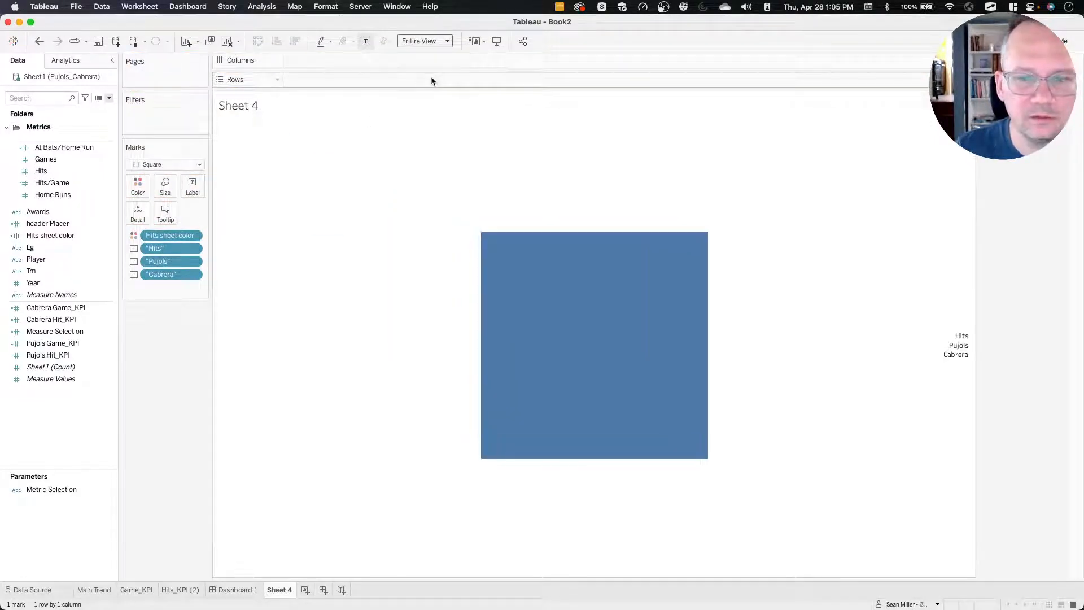
# Align the square's label to the left horizontally and the top vertically.
pyautogui.click(200, 184)
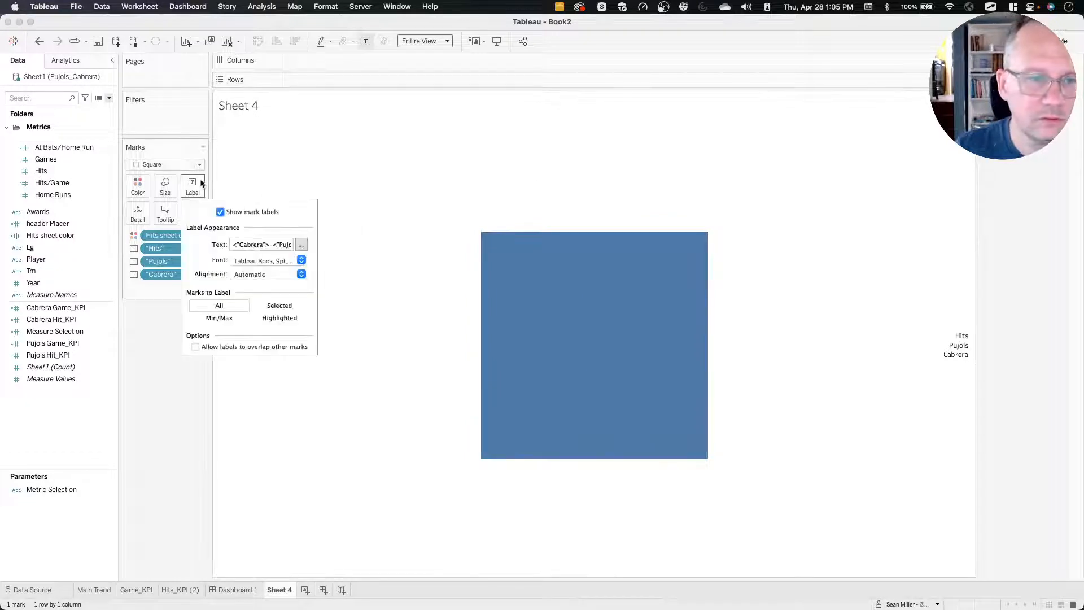
pyautogui.click(250, 275)
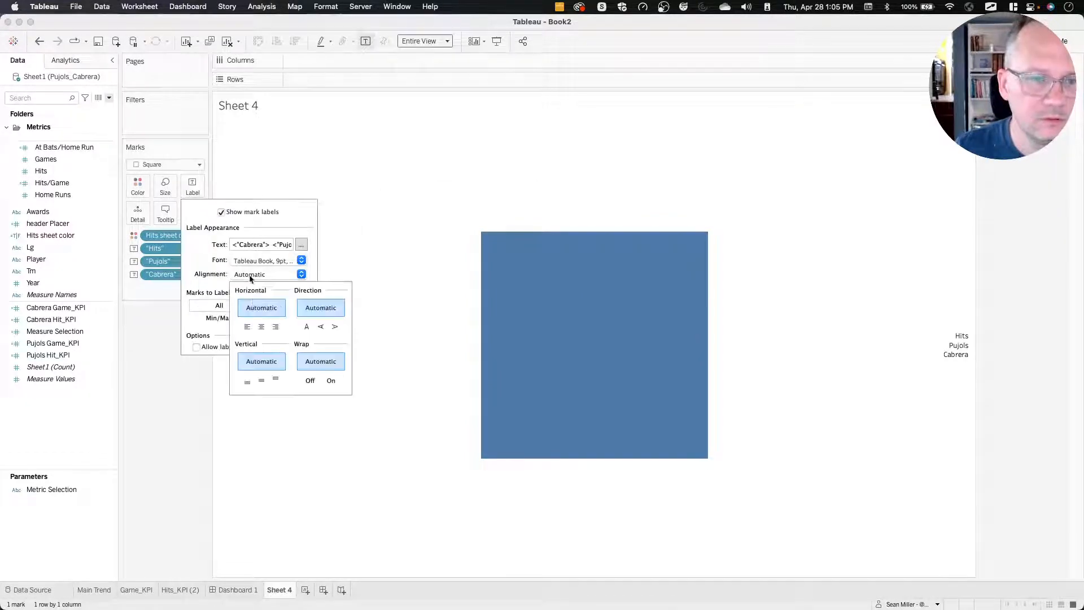
pyautogui.click(246, 327)
pyautogui.click(276, 379)
pyautogui.click(161, 419)
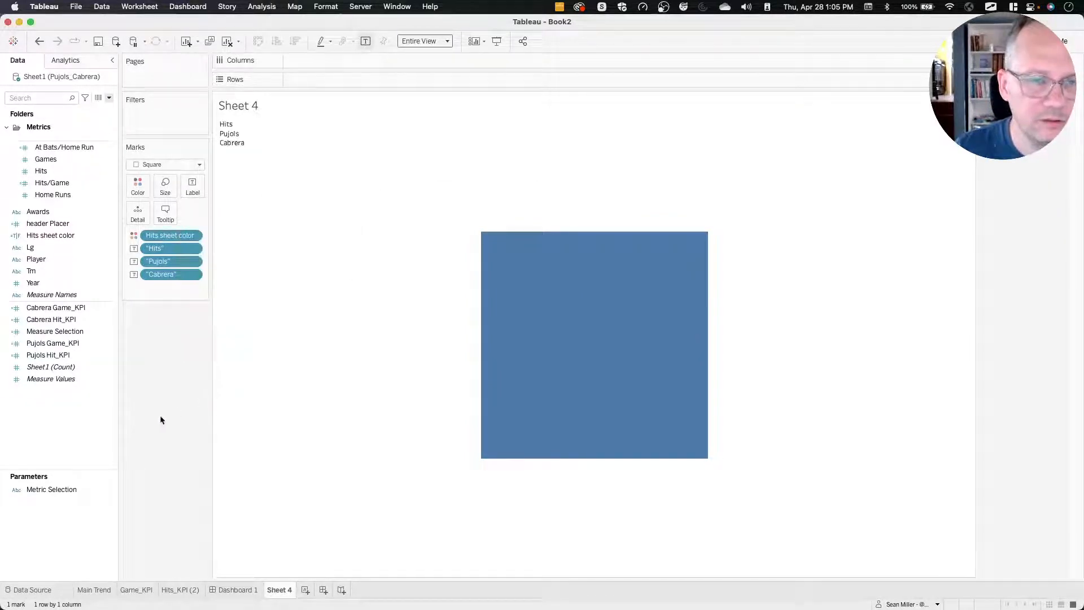
# Add an empty-string placeholder field '' to both the columns and the rows of the sheet.
pyautogui.doubleClick(299, 59)
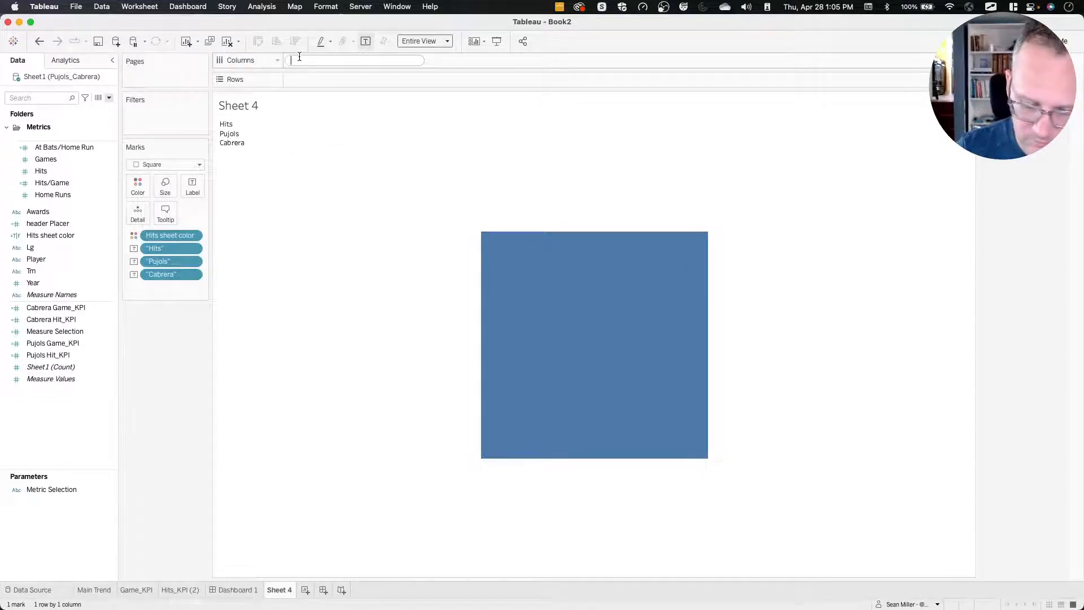
pyautogui.write("''")
pyautogui.press('Return')
pyautogui.doubleClick(304, 80)
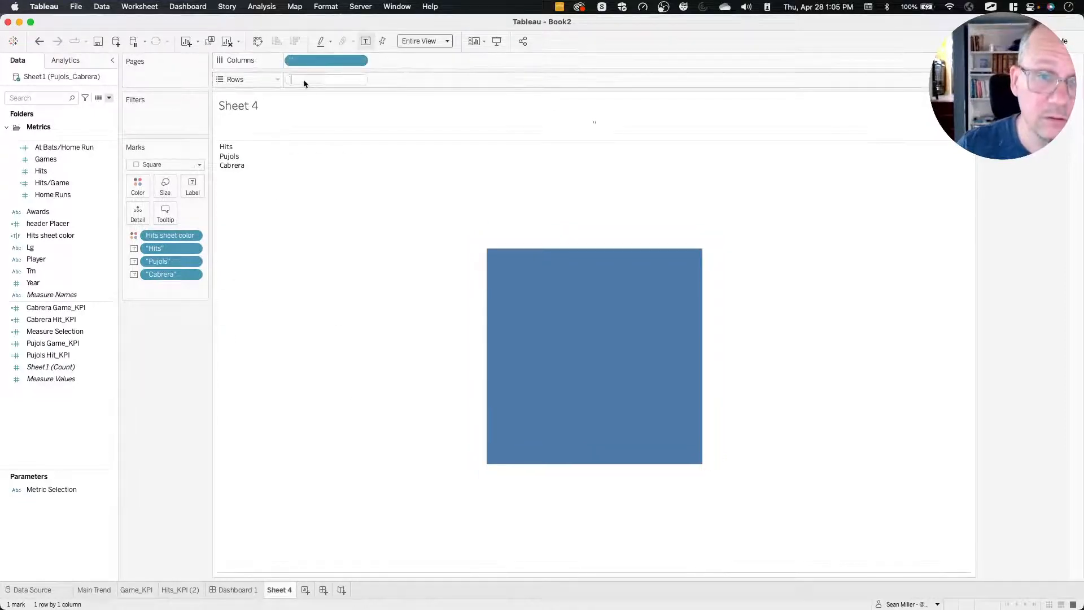
pyautogui.write("''")
pyautogui.press('Return')
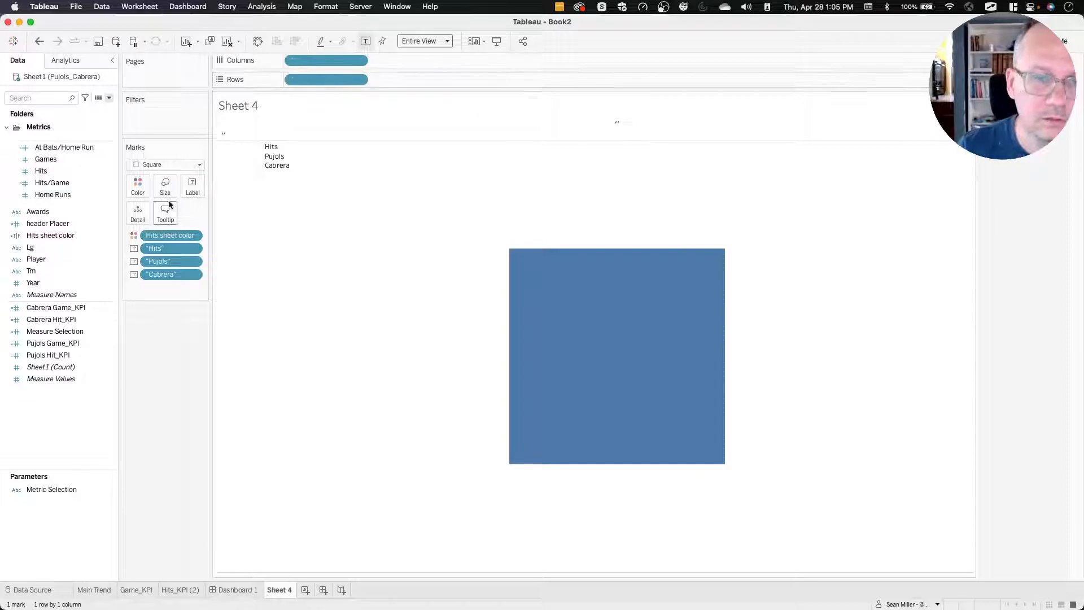
# Enlarge the square mark to its maximum size and set its colour opacity to 28%.
pyautogui.click(163, 186)
pyautogui.moveTo(186, 214); pyautogui.dragTo(354, 220)
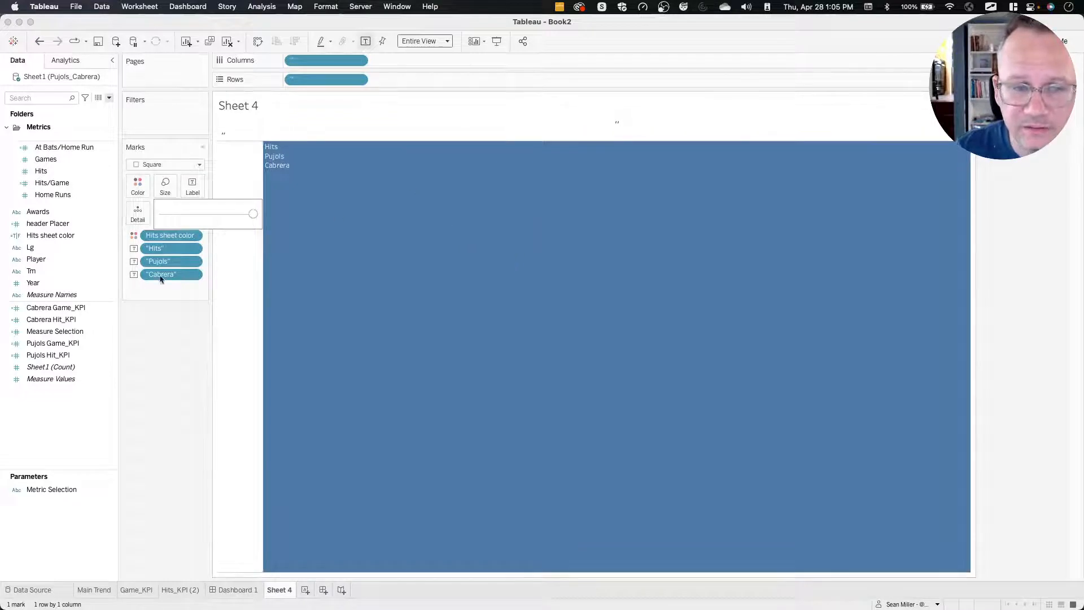
pyautogui.click(138, 185)
pyautogui.click(153, 252)
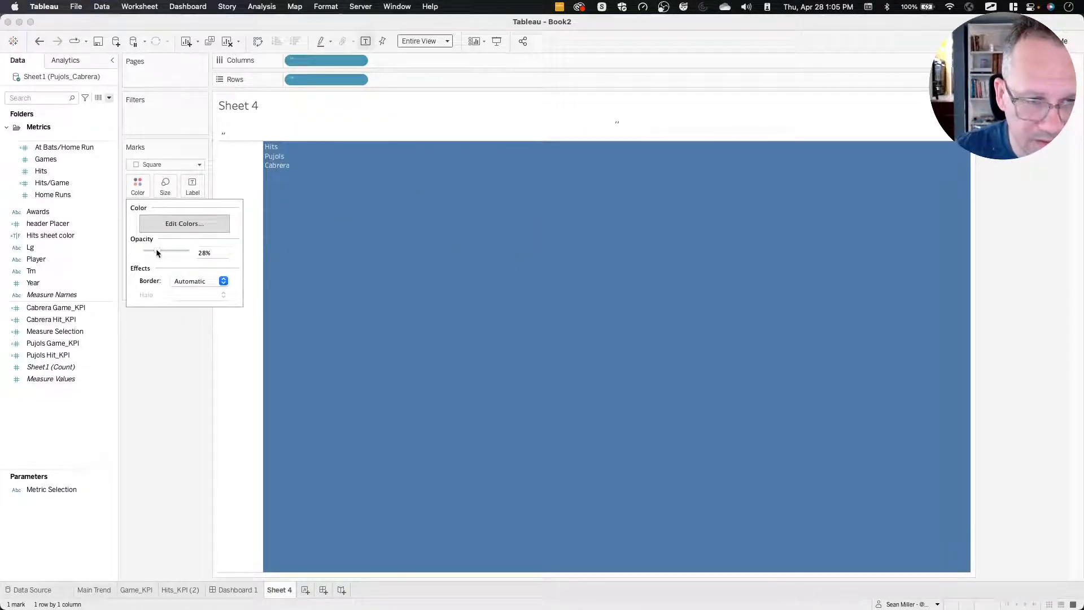
pyautogui.click(151, 422)
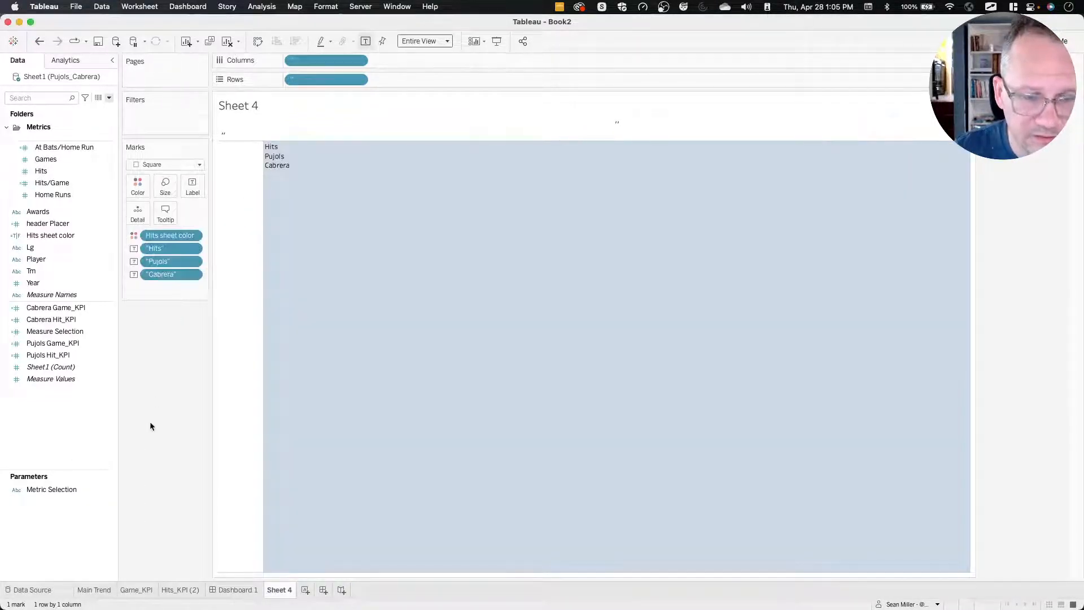
# Open the Hits_KPI (2) sheet from the dashboard and remove the MIN(300) area measure from its rows.
pyautogui.click(237, 590)
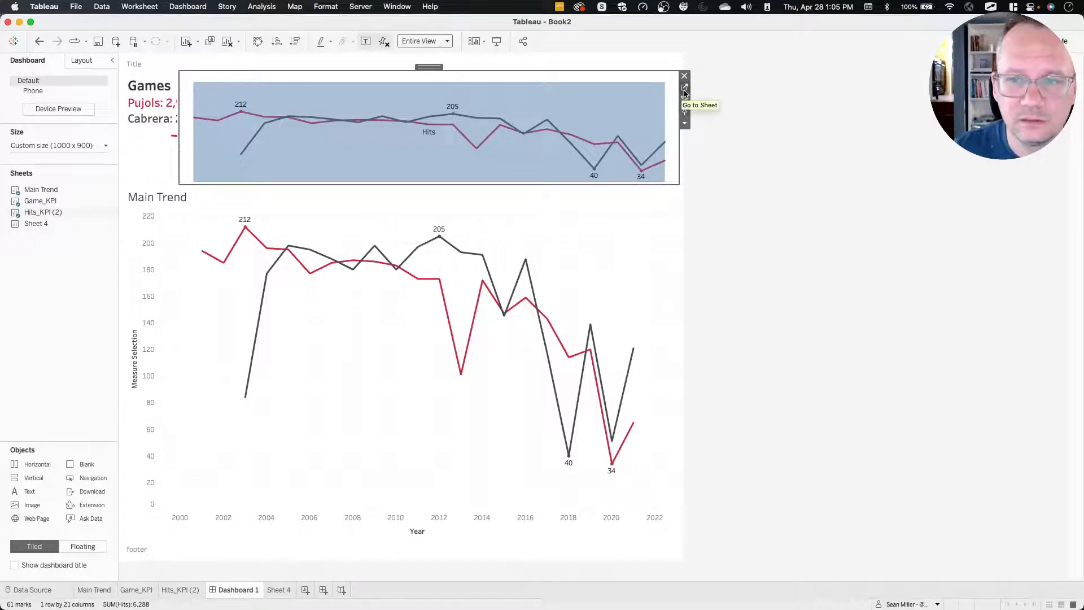
pyautogui.click(684, 88)
pyautogui.moveTo(440, 79); pyautogui.dragTo(164, 415)
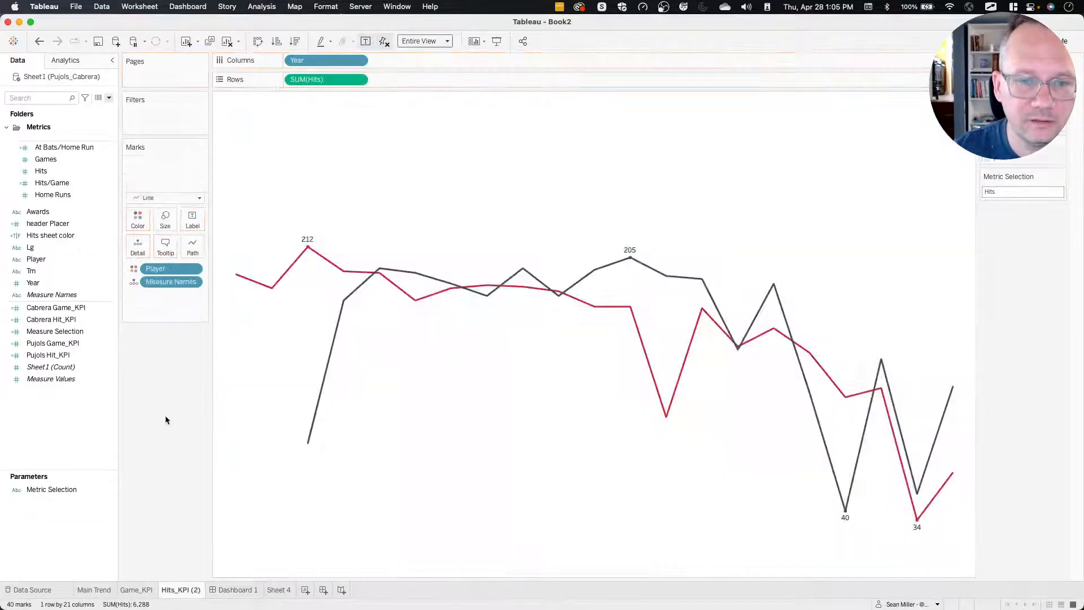
# Distribute the contents of the dashboard's KPI container evenly.
pyautogui.click(247, 590)
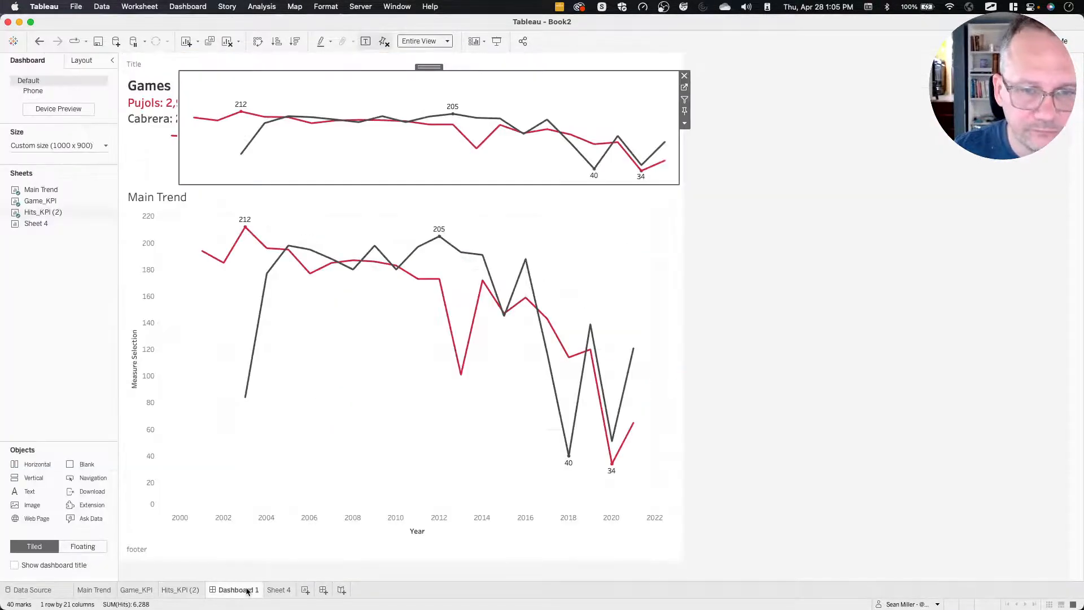
pyautogui.doubleClick(429, 68)
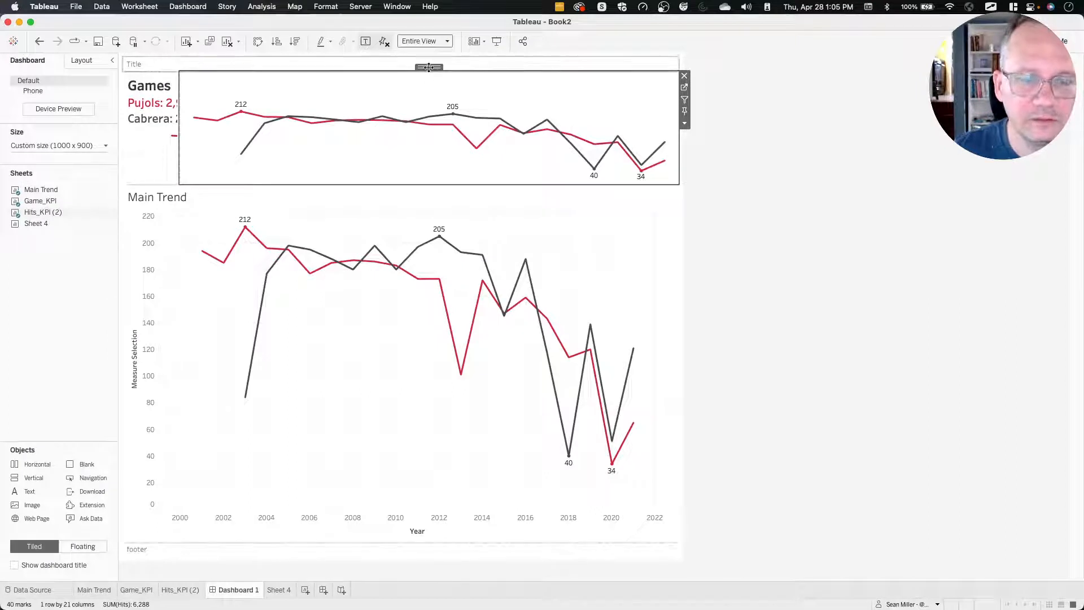
pyautogui.click(685, 100)
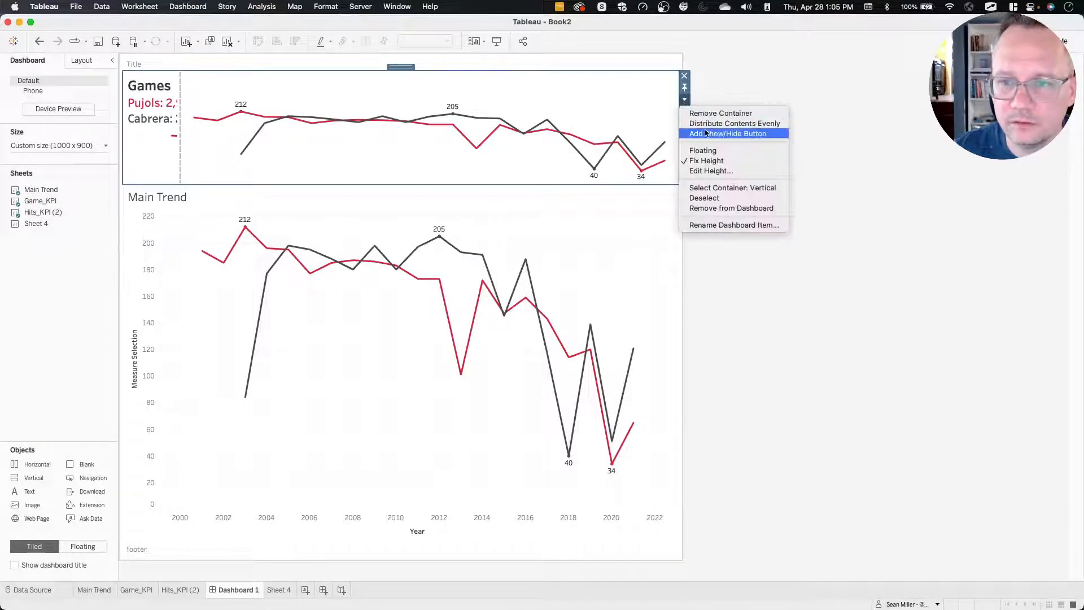
pyautogui.click(721, 124)
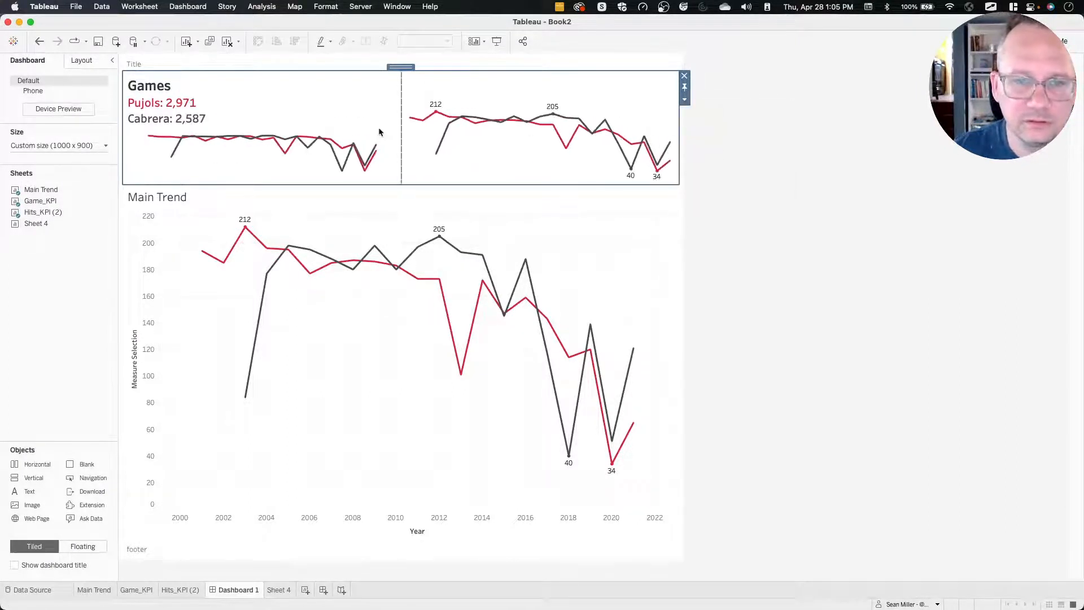
# Add a floating horizontal container over the dashboard's KPI row and place Sheet 4 as a floating item aligned over it.
pyautogui.click(82, 61)
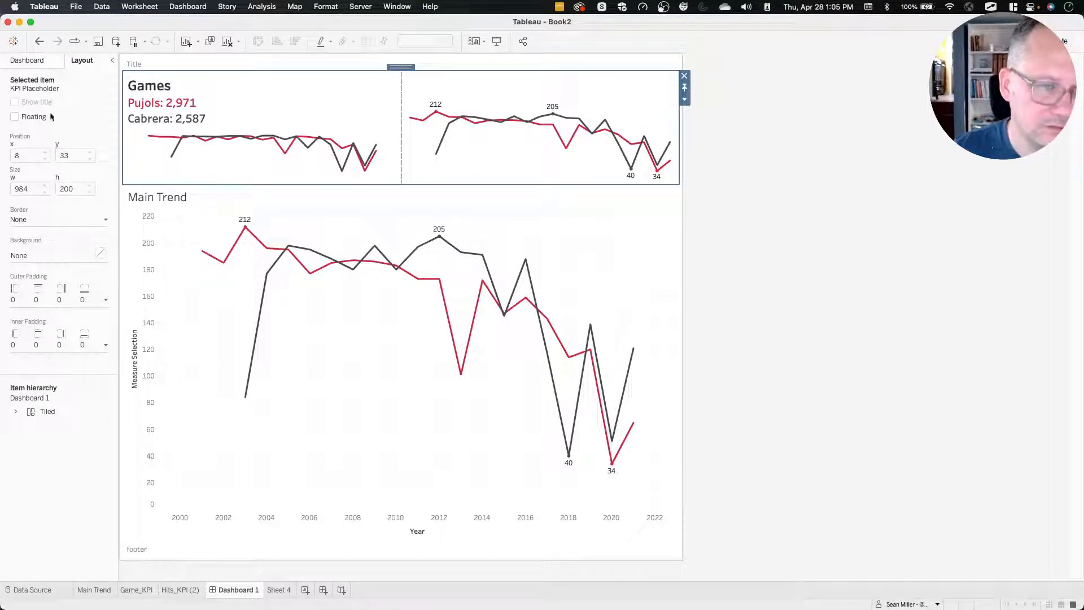
pyautogui.click(36, 63)
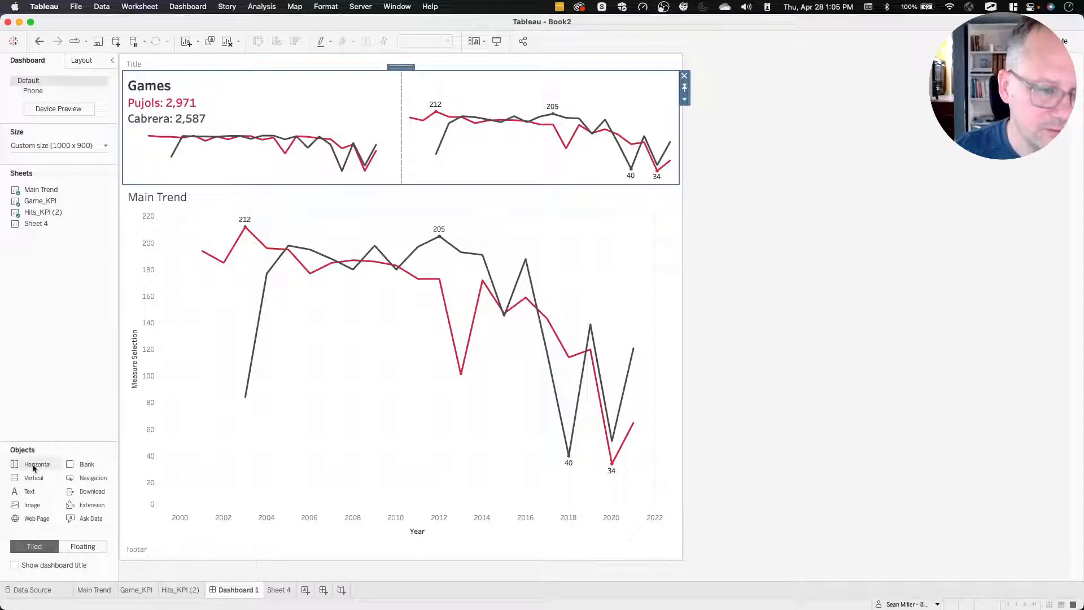
pyautogui.click(83, 546)
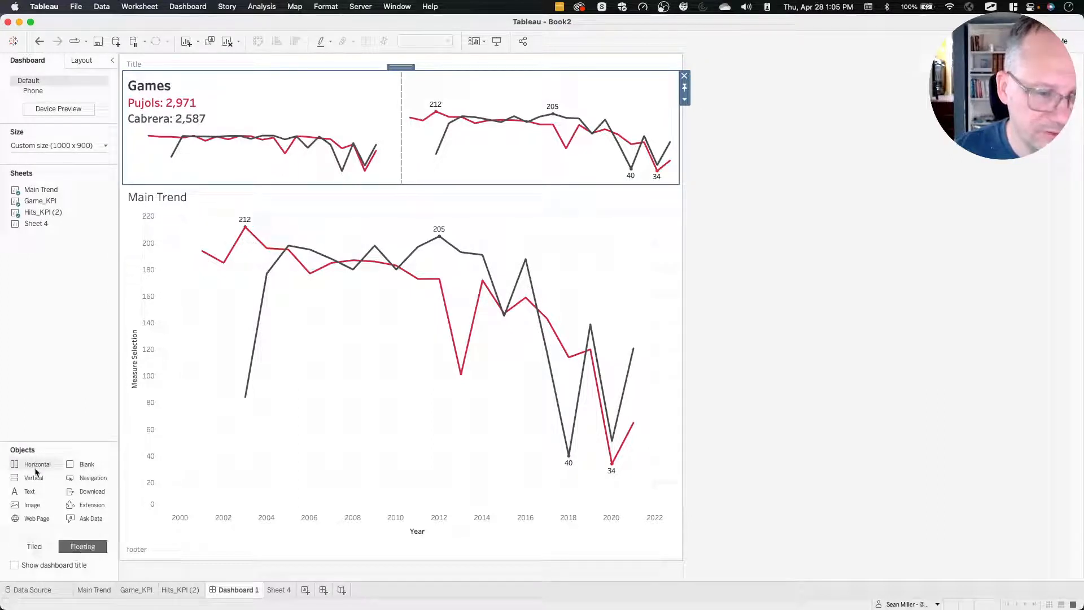
pyautogui.moveTo(33, 464); pyautogui.dragTo(195, 70)
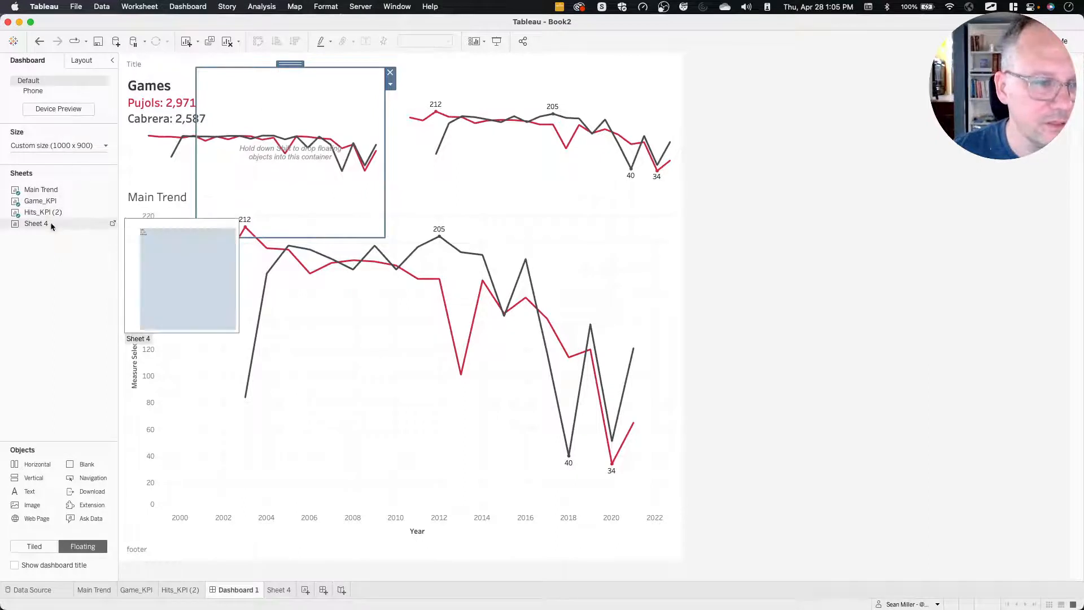
pyautogui.moveTo(51, 223); pyautogui.dragTo(200, 74)
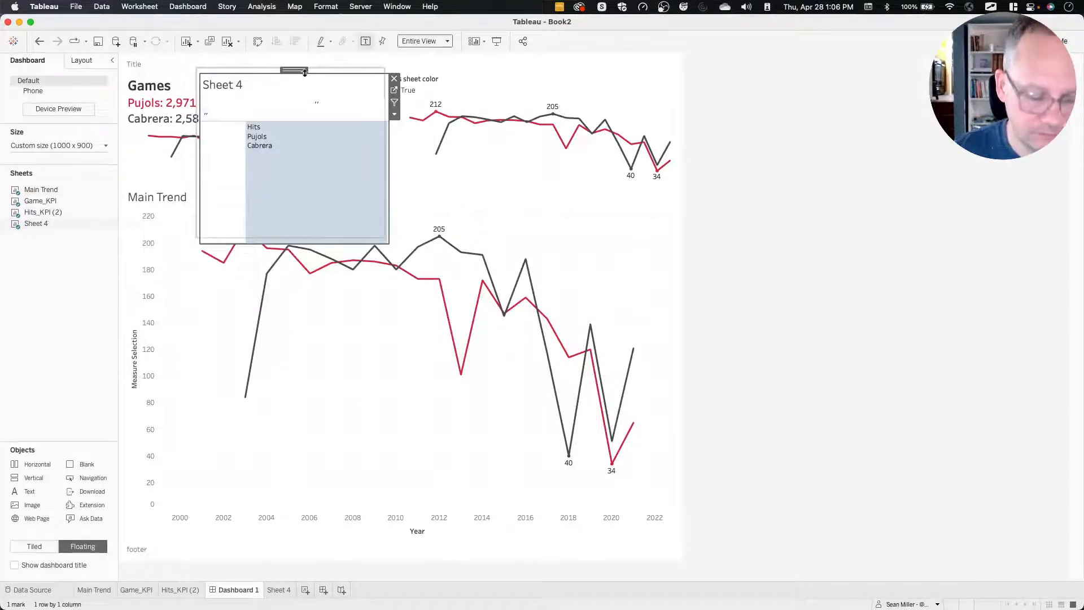
pyautogui.moveTo(298, 71); pyautogui.dragTo(294, 72)
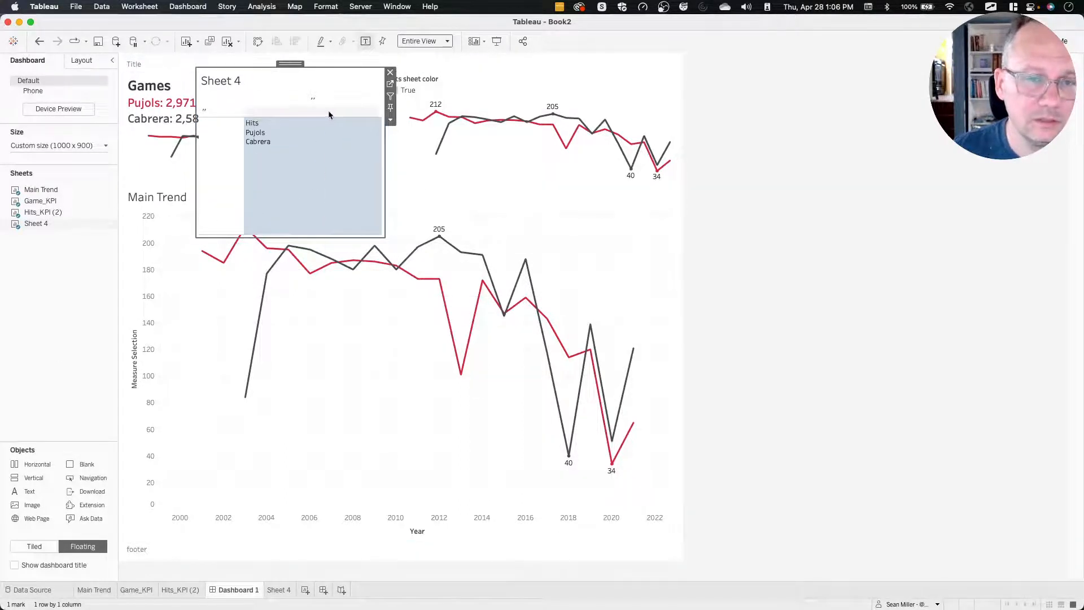
pyautogui.moveTo(296, 213)
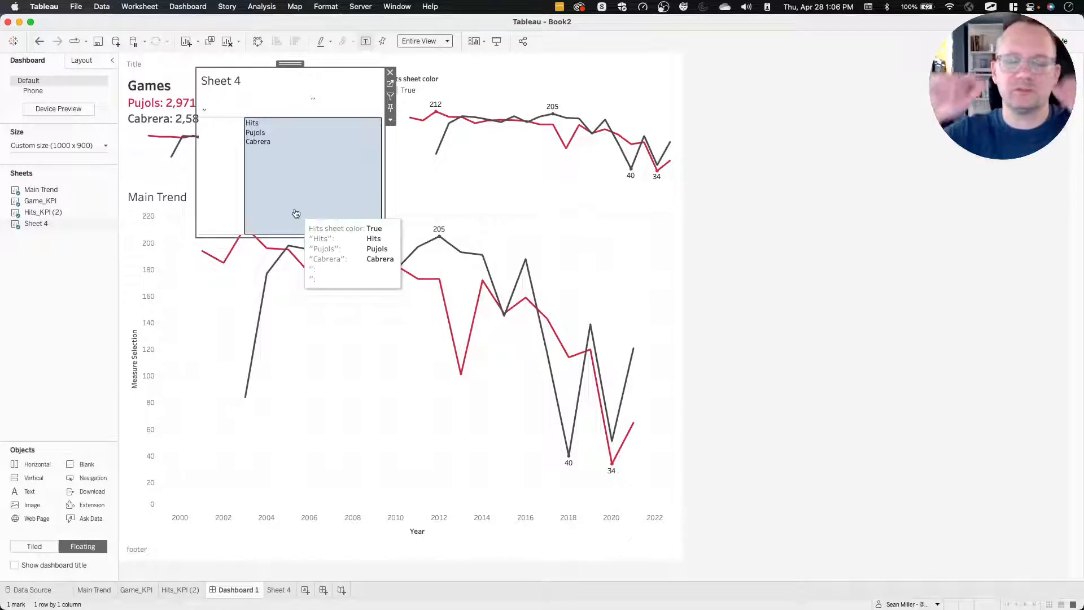
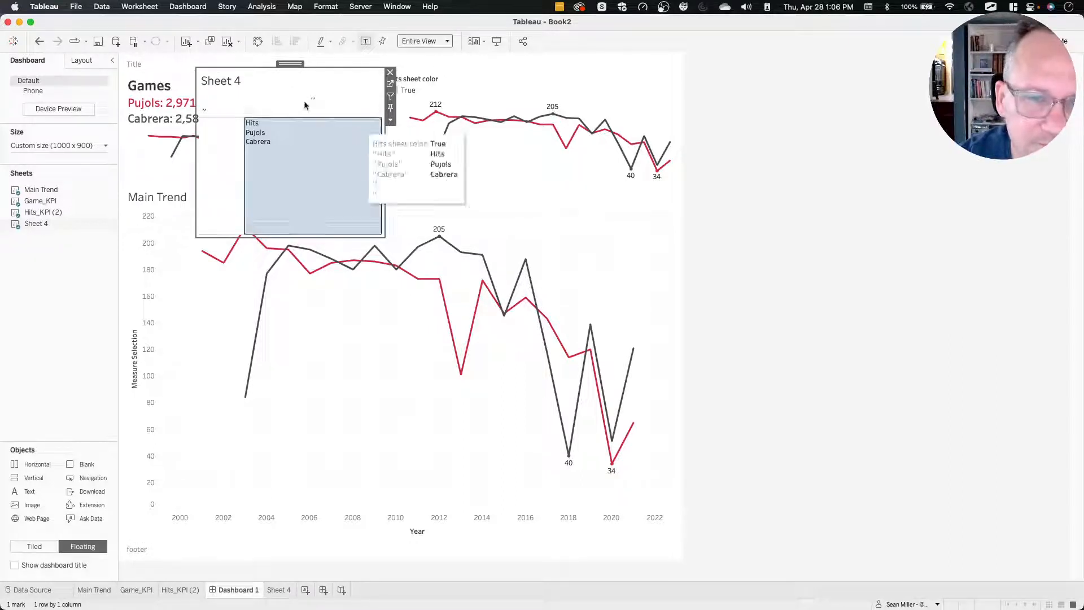
# Resize the floating container holding Sheet 4 so it spans the full width and height of the dashboard's KPI row.
pyautogui.doubleClick(290, 63)
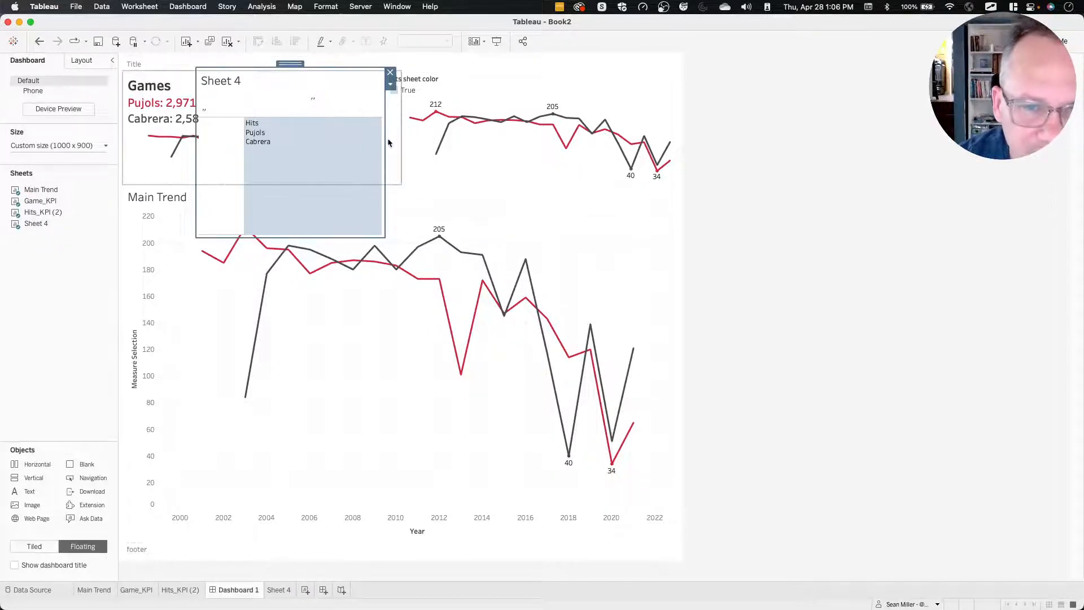
pyautogui.moveTo(384, 136); pyautogui.dragTo(674, 124)
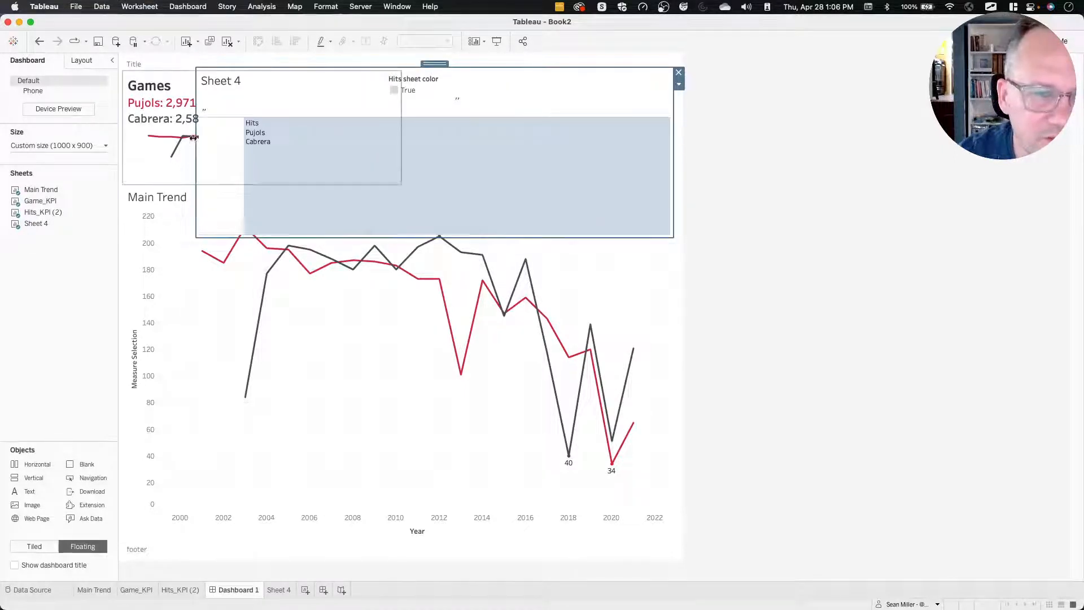
pyautogui.moveTo(194, 138); pyautogui.dragTo(124, 138)
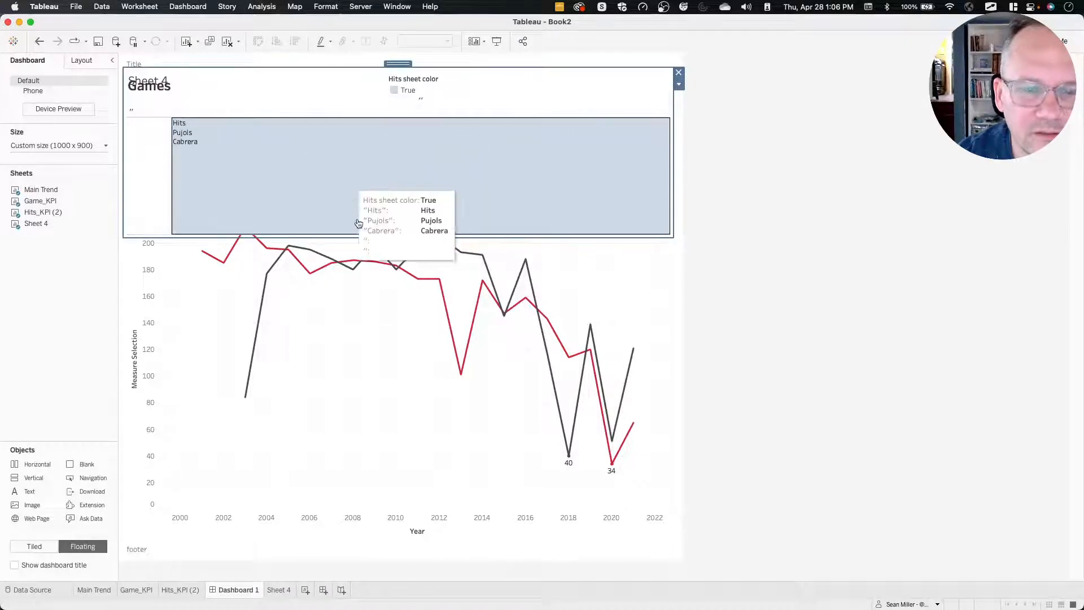
pyautogui.moveTo(369, 232); pyautogui.dragTo(368, 185)
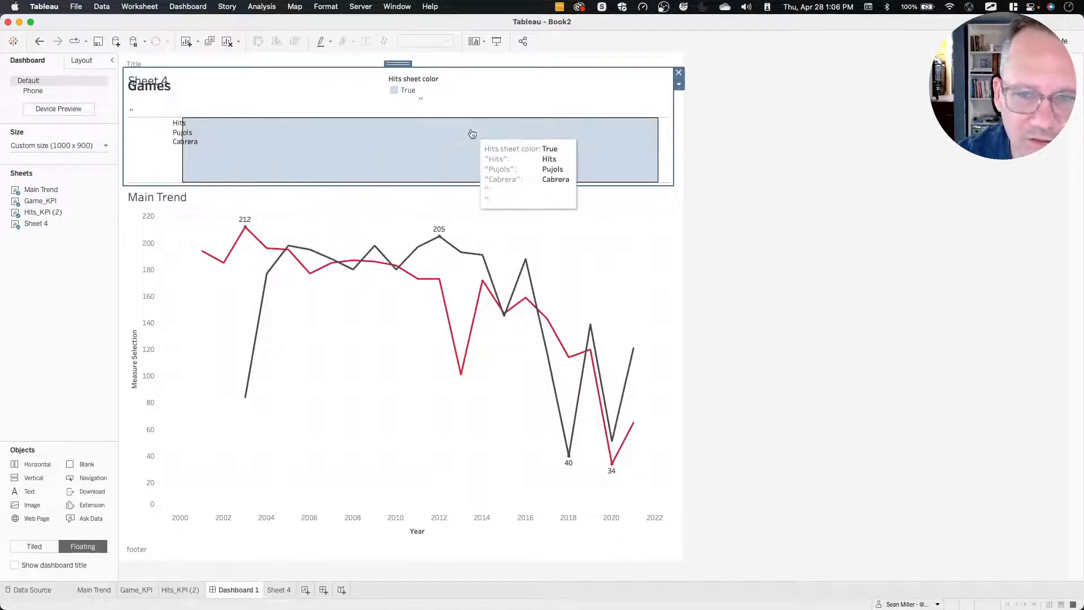
# Test selecting and deselecting the Sheet 4 square mark on the dashboard.
pyautogui.click(663, 134)
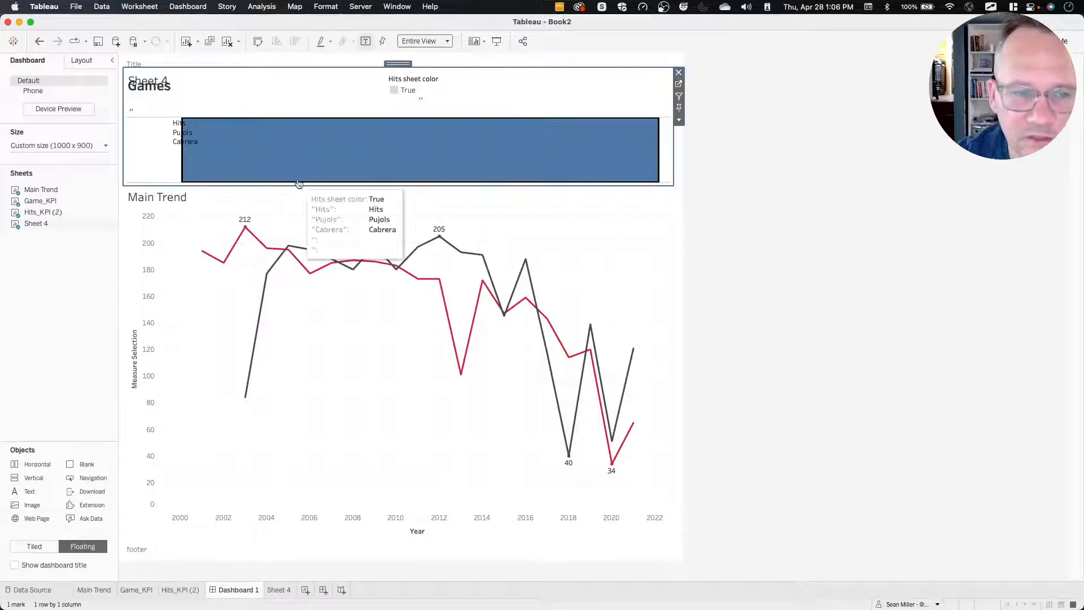
pyautogui.click(237, 151)
pyautogui.click(519, 145)
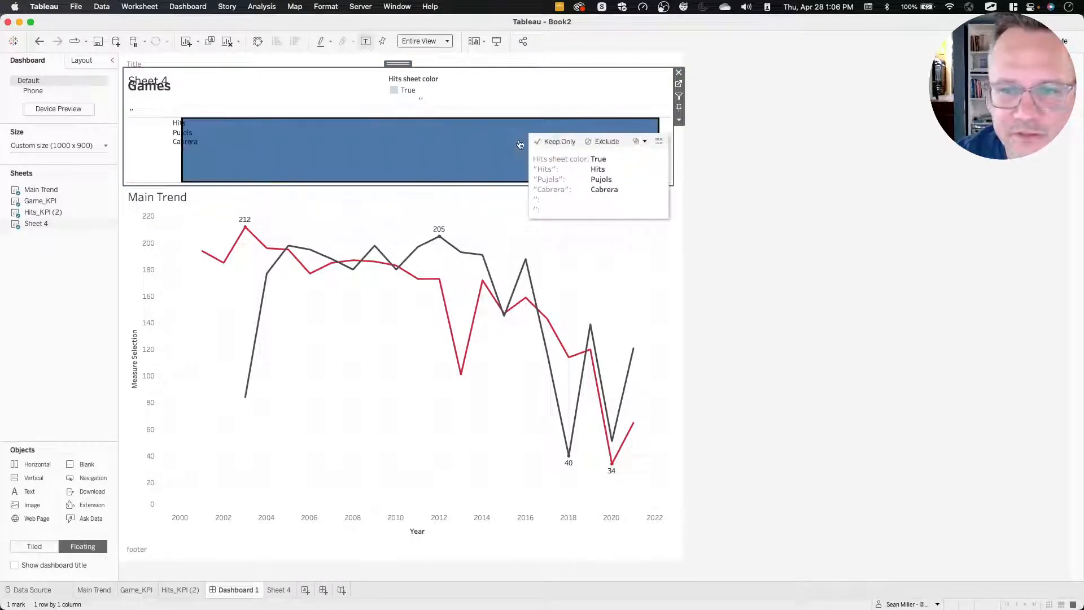
pyautogui.click(188, 6)
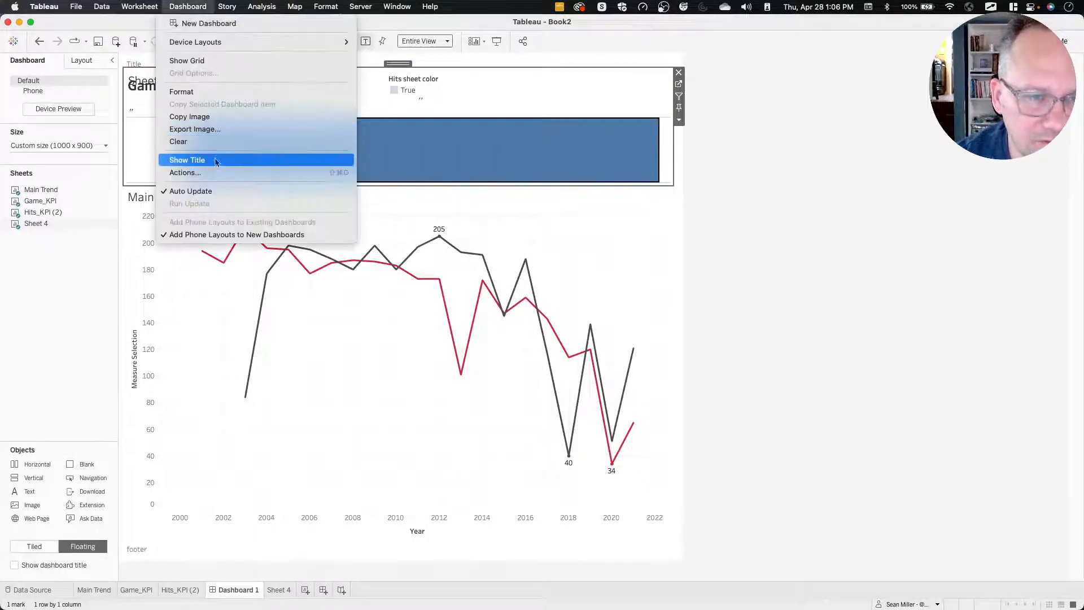
pyautogui.click(211, 171)
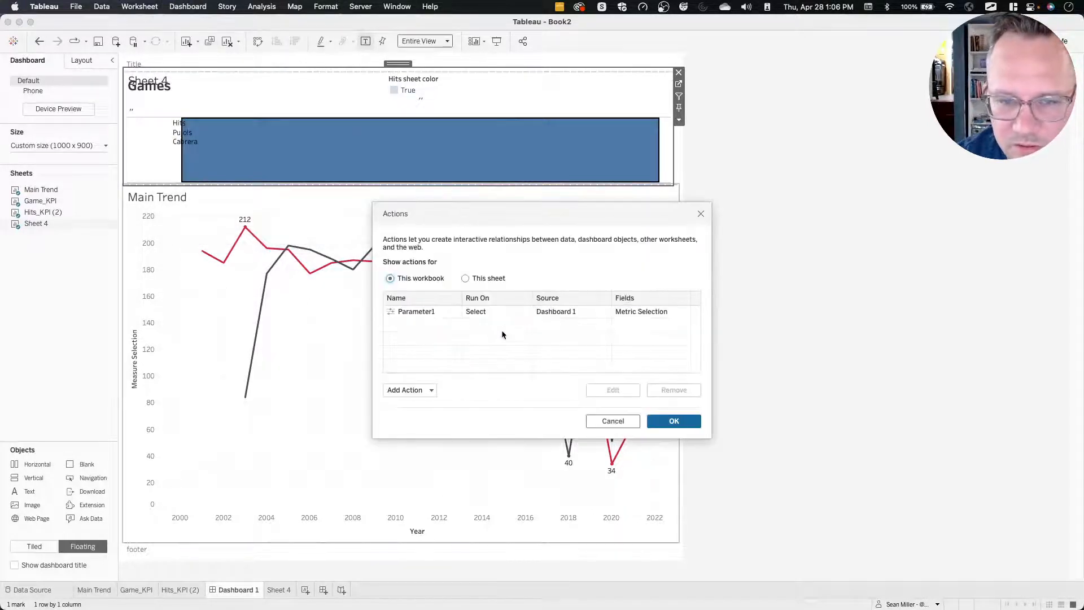
pyautogui.click(431, 313)
pyautogui.doubleClick(431, 312)
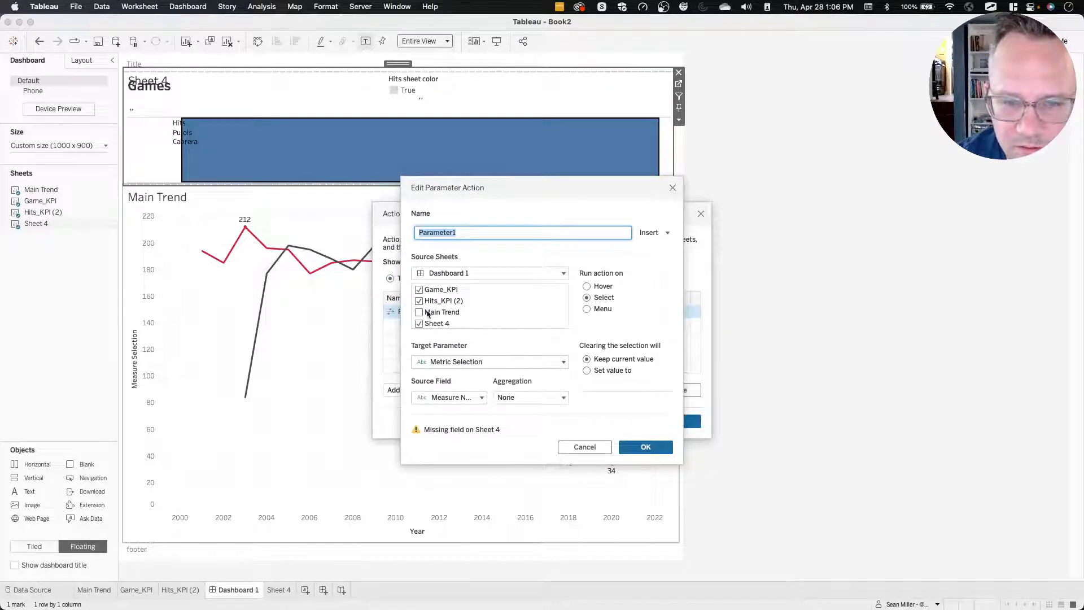
pyautogui.click(419, 324)
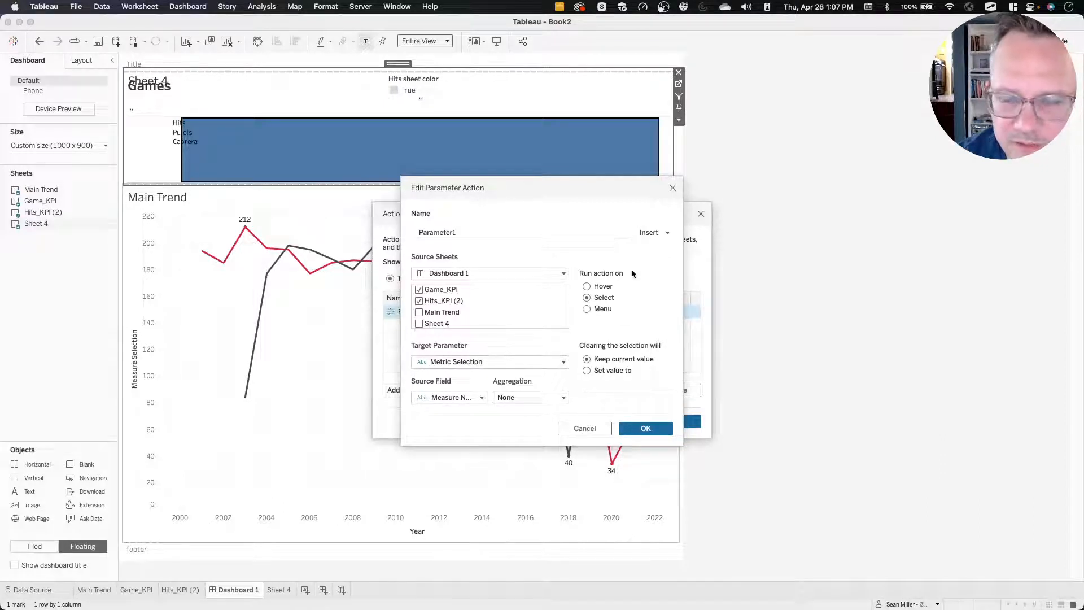
pyautogui.click(673, 188)
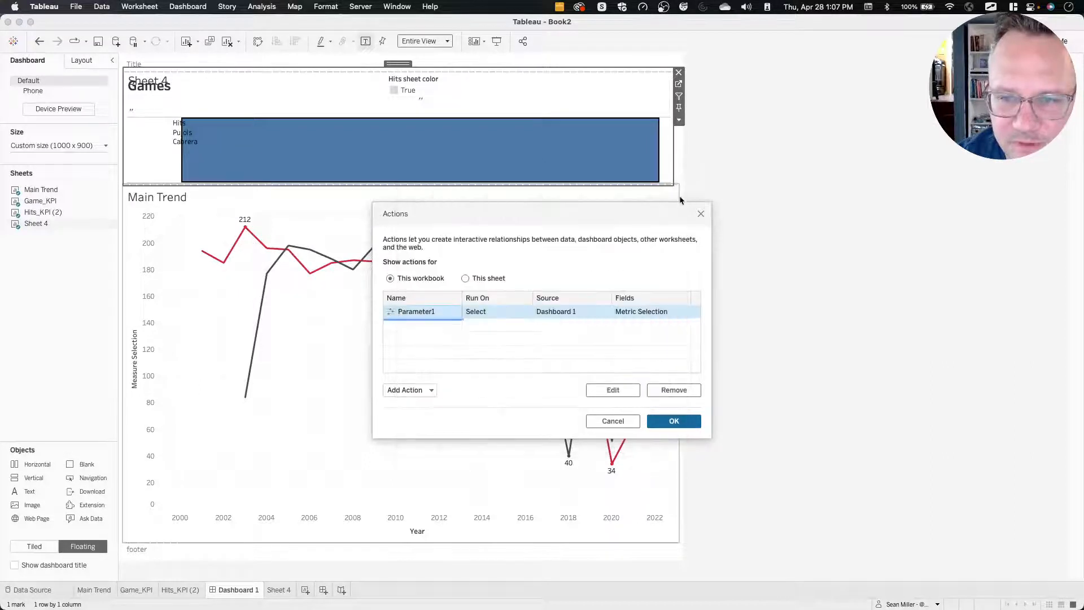
pyautogui.click(702, 214)
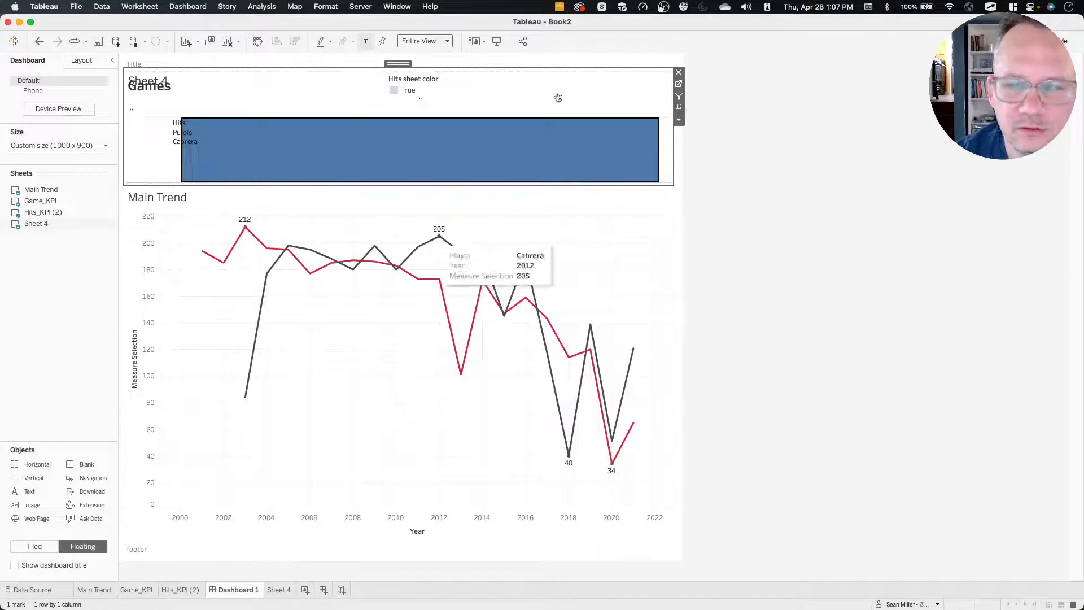
# Open Sheet 4 from the dashboard and save its "Hits" label calculation as a reusable field in the data source.
pyautogui.click(679, 84)
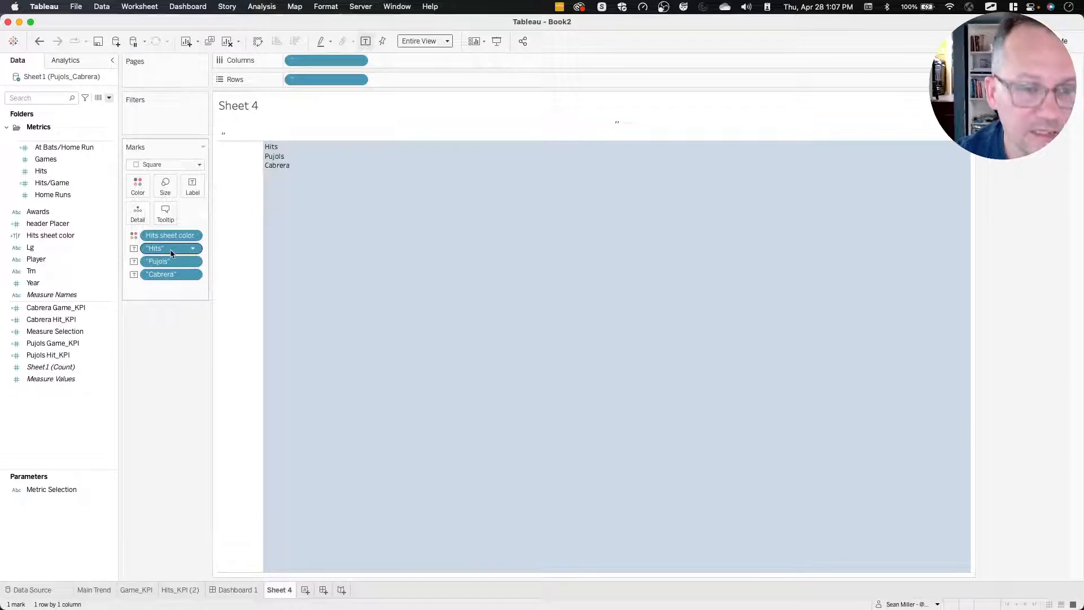
pyautogui.moveTo(171, 253); pyautogui.dragTo(166, 254)
pyautogui.moveTo(59, 420); pyautogui.dragTo(58, 419)
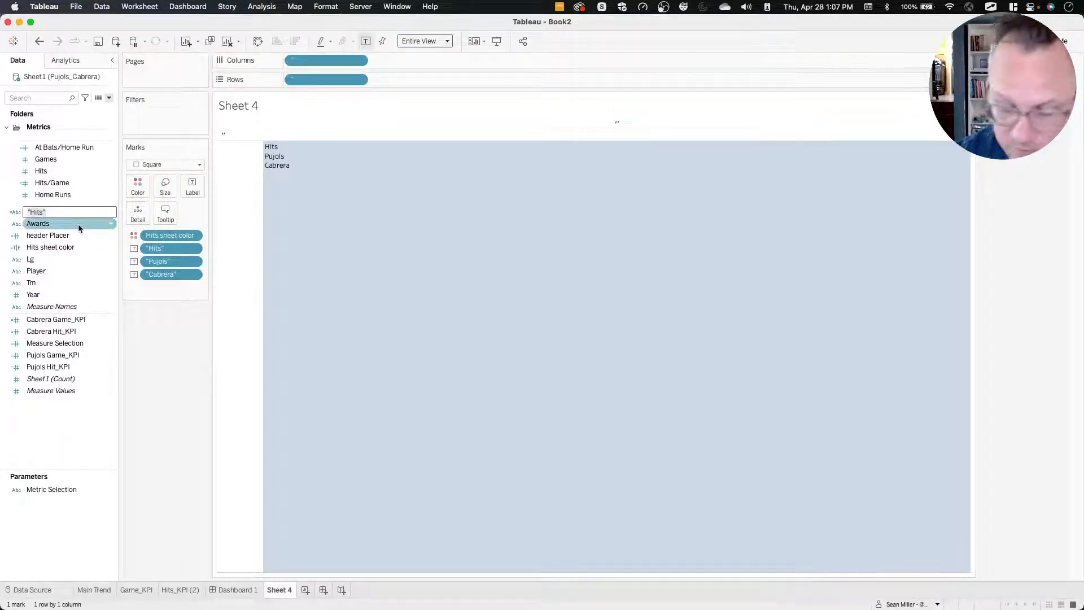
pyautogui.press('Return')
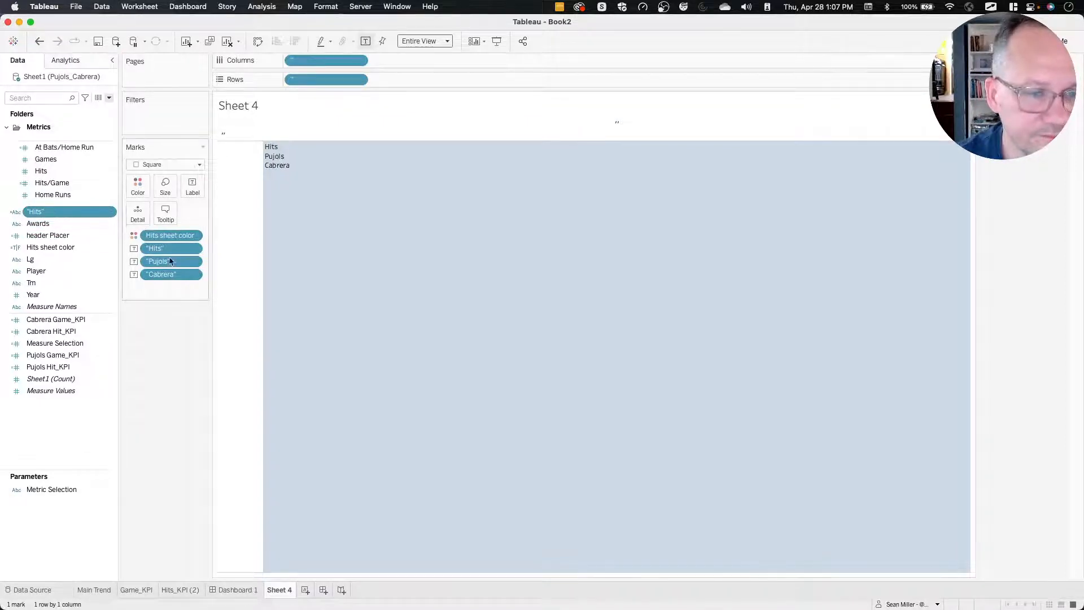
# Hide the headers of the blank-string fields on the sheet's columns and rows.
pyautogui.moveTo(298, 188)
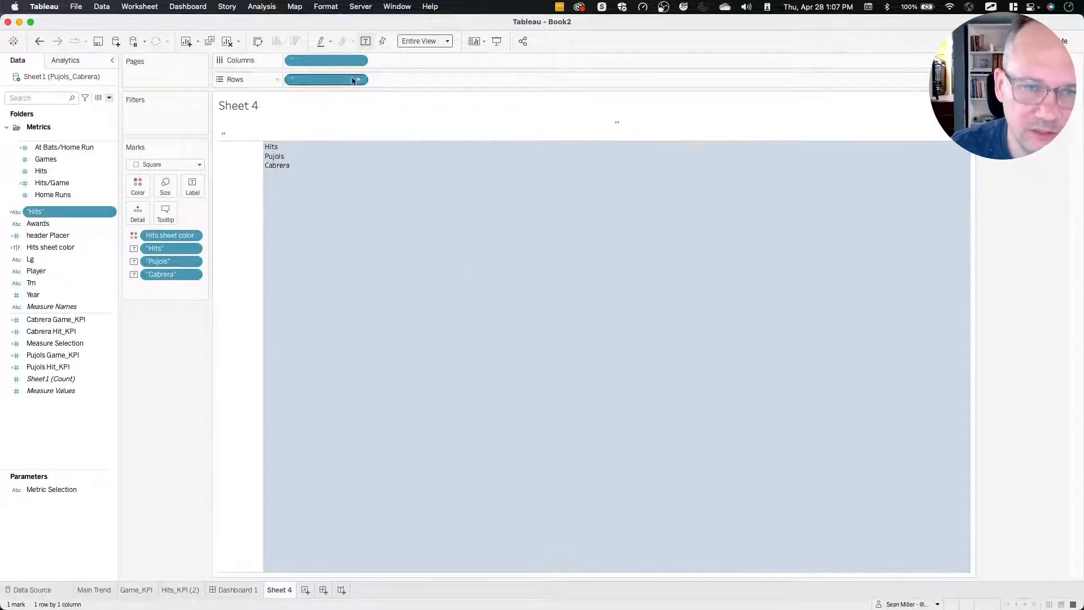
pyautogui.click(358, 60)
pyautogui.click(341, 111)
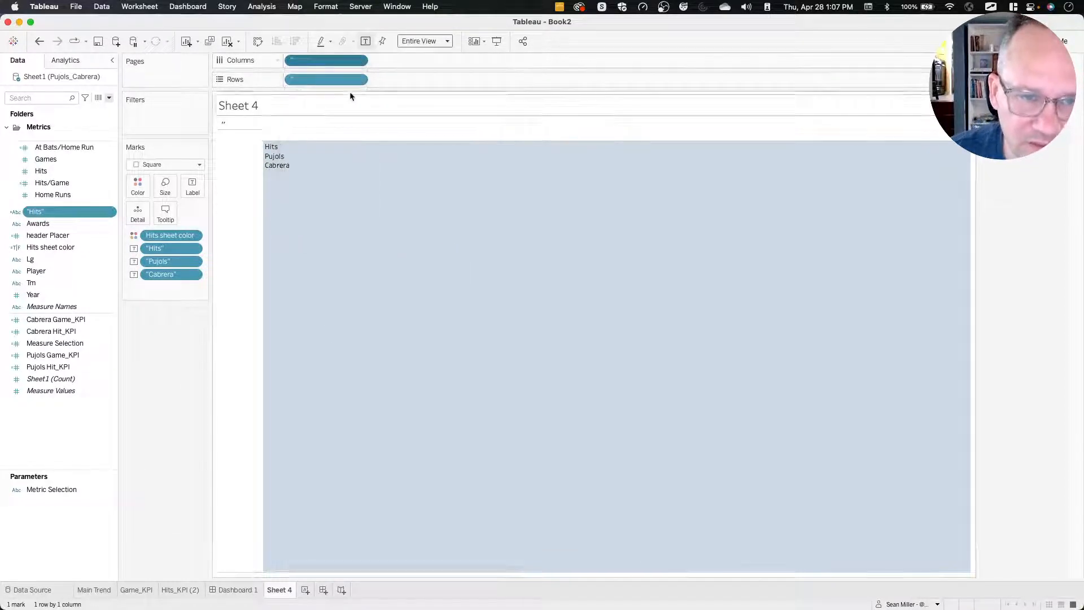
pyautogui.click(358, 79)
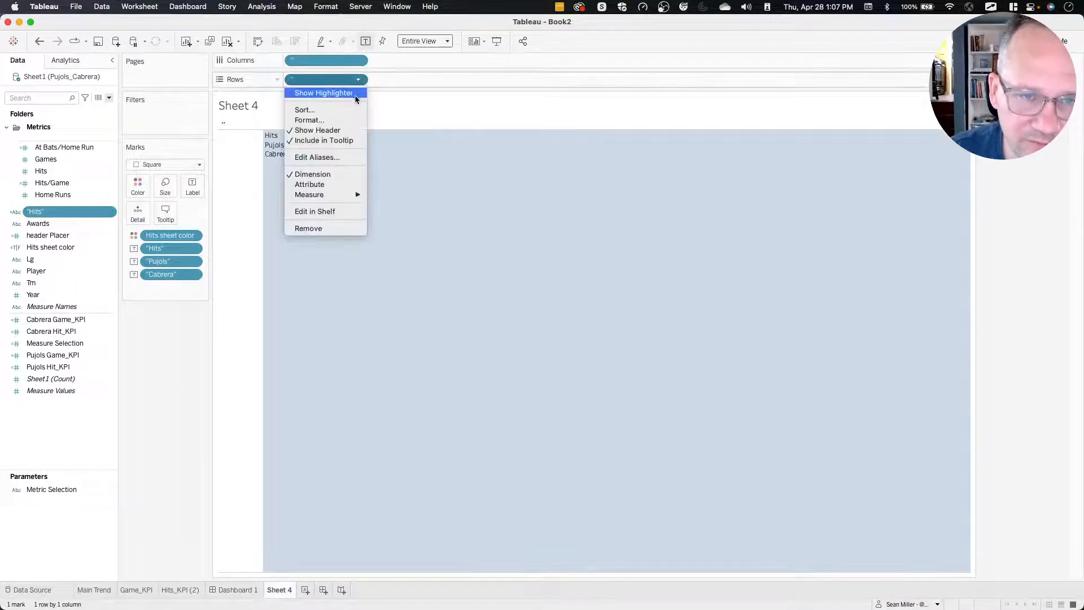
pyautogui.click(318, 130)
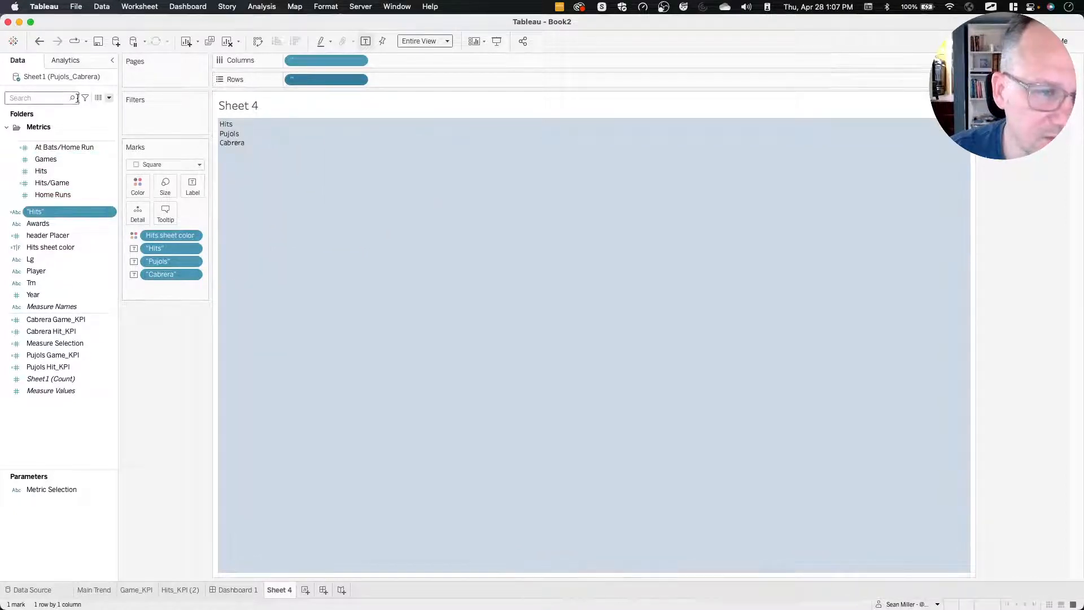
# Format the sheet's borders so the row divider for the pane is None, and check its line settings.
pyautogui.rightClick(306, 175)
pyautogui.click(330, 229)
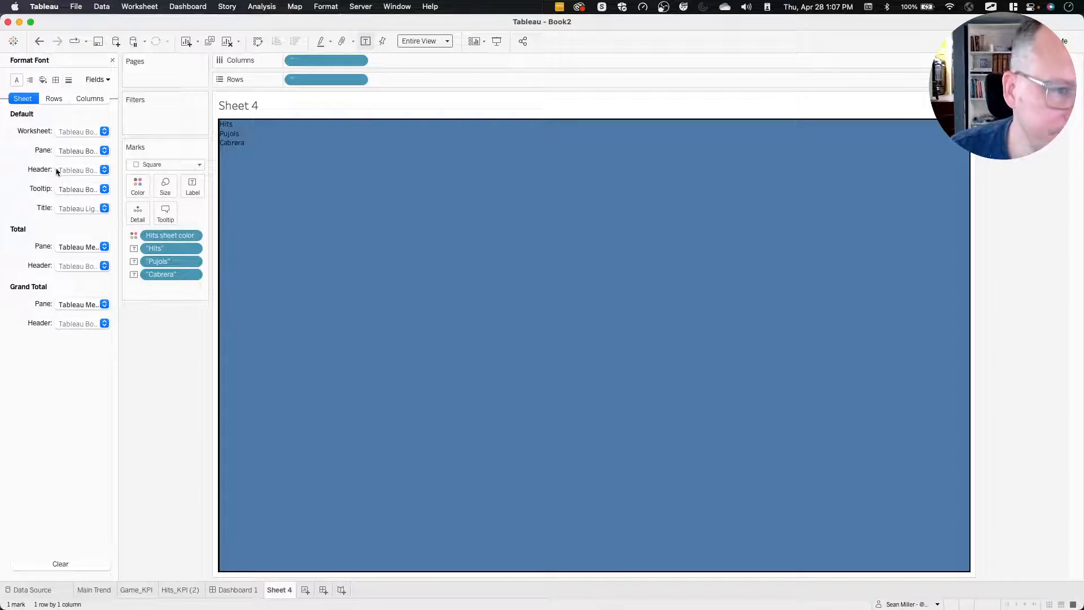
pyautogui.click(56, 80)
pyautogui.click(96, 328)
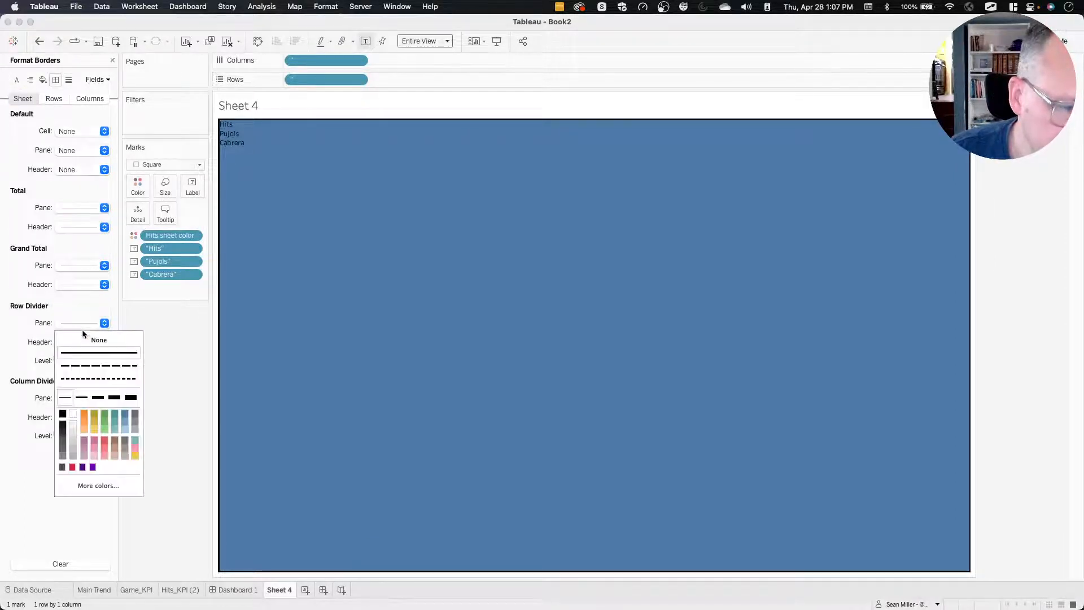
pyautogui.click(98, 340)
pyautogui.click(69, 80)
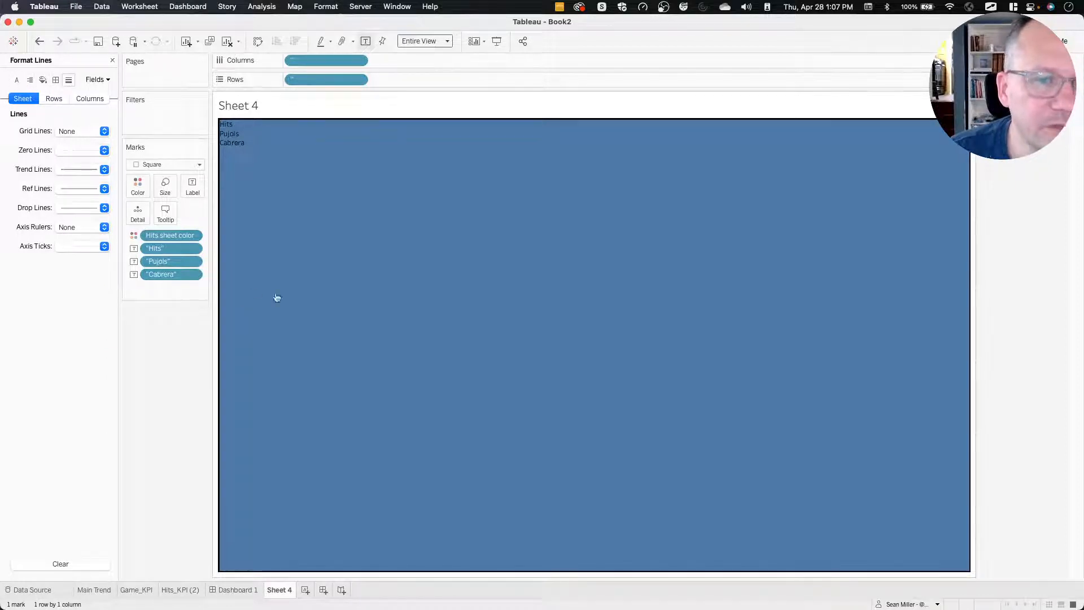
pyautogui.click(338, 285)
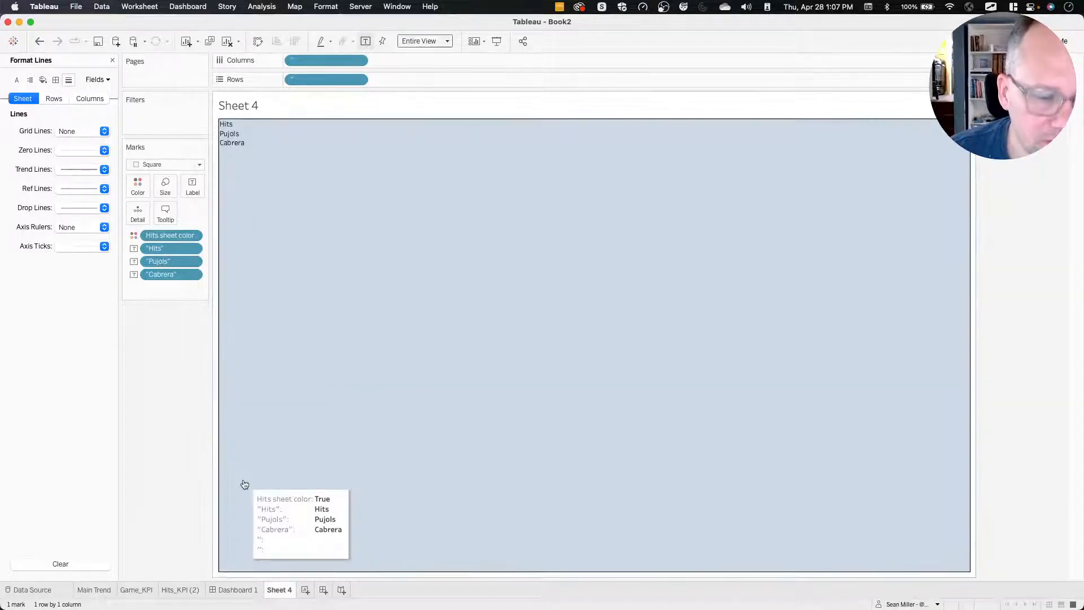
# Rename Sheet 4 as Hits Selector and duplicate the renamed sheet.
pyautogui.rightClick(287, 592)
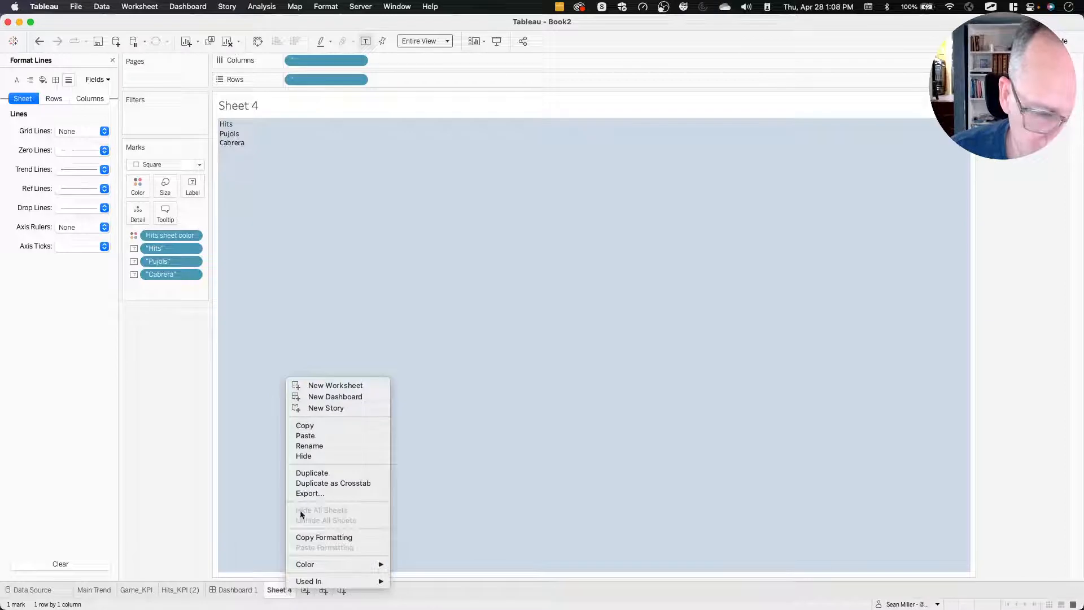
pyautogui.click(279, 594)
pyautogui.rightClick(279, 594)
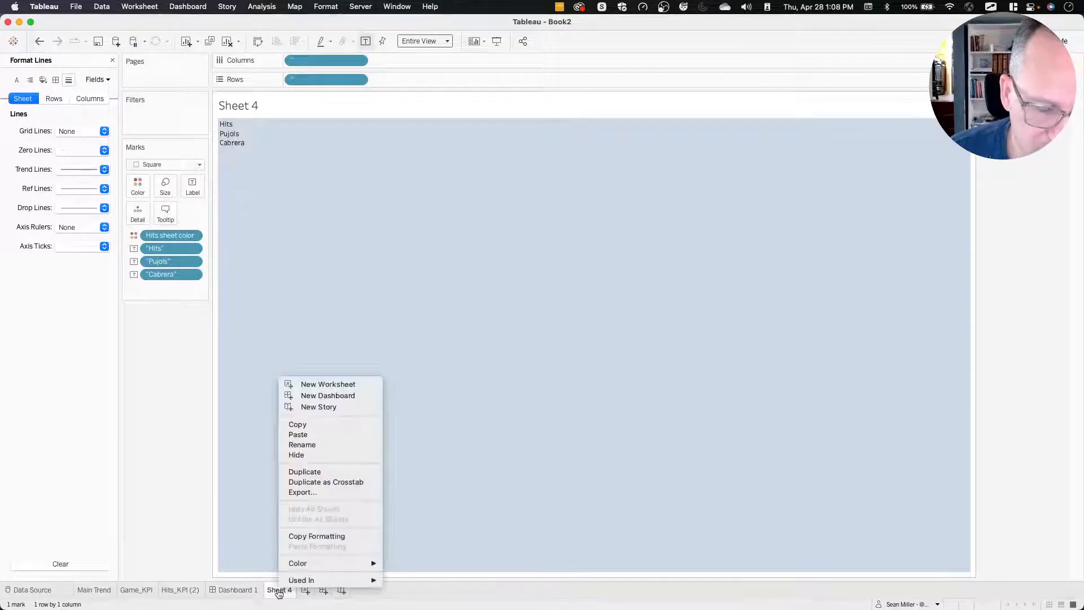
pyautogui.click(314, 444)
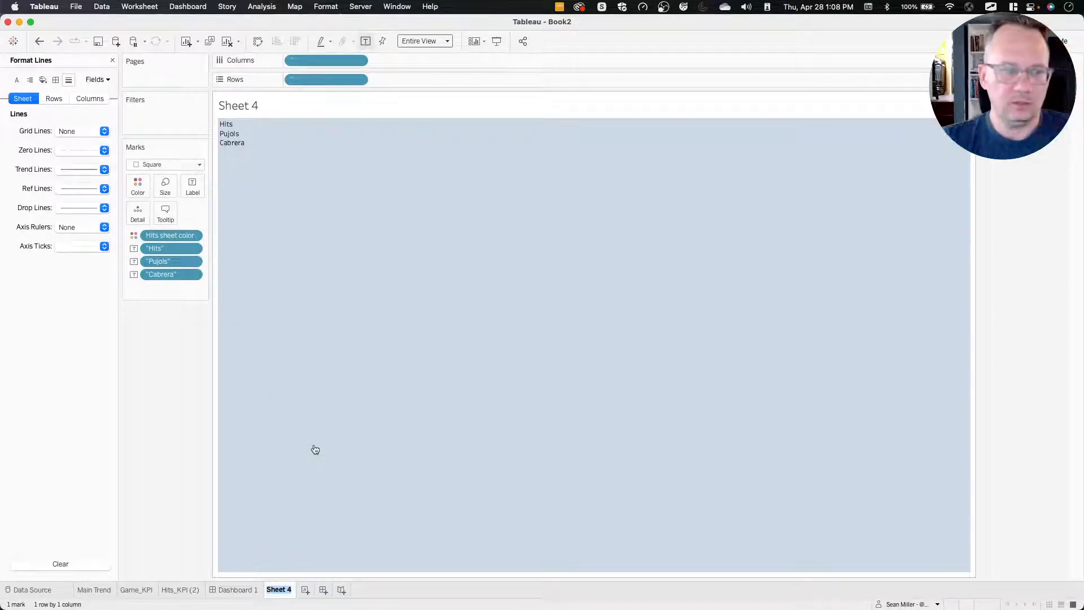
pyautogui.write('Hits')
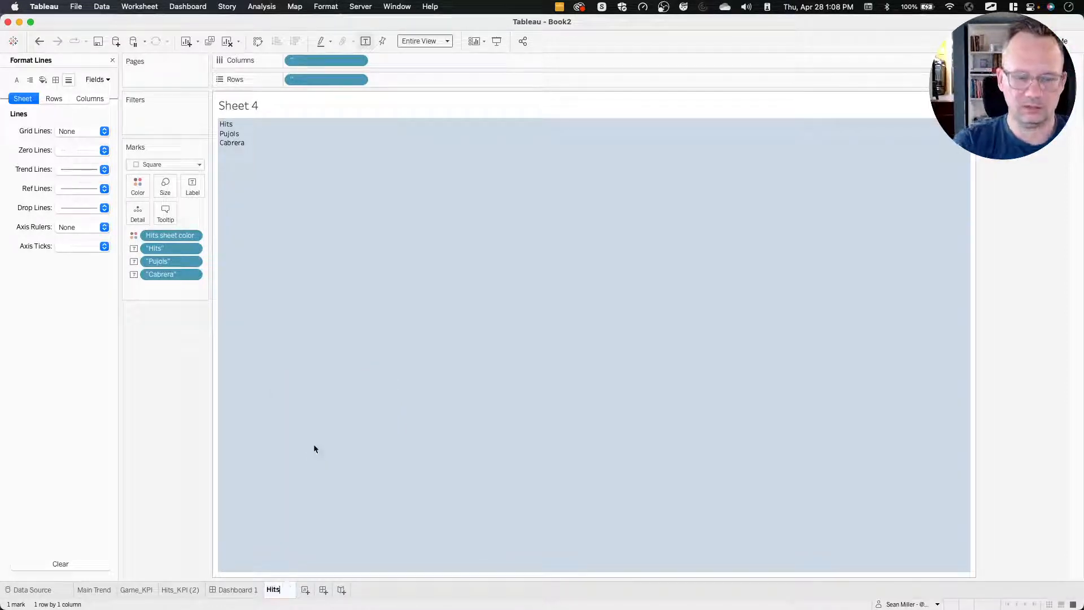
pyautogui.write(' Selector')
pyautogui.press('Return')
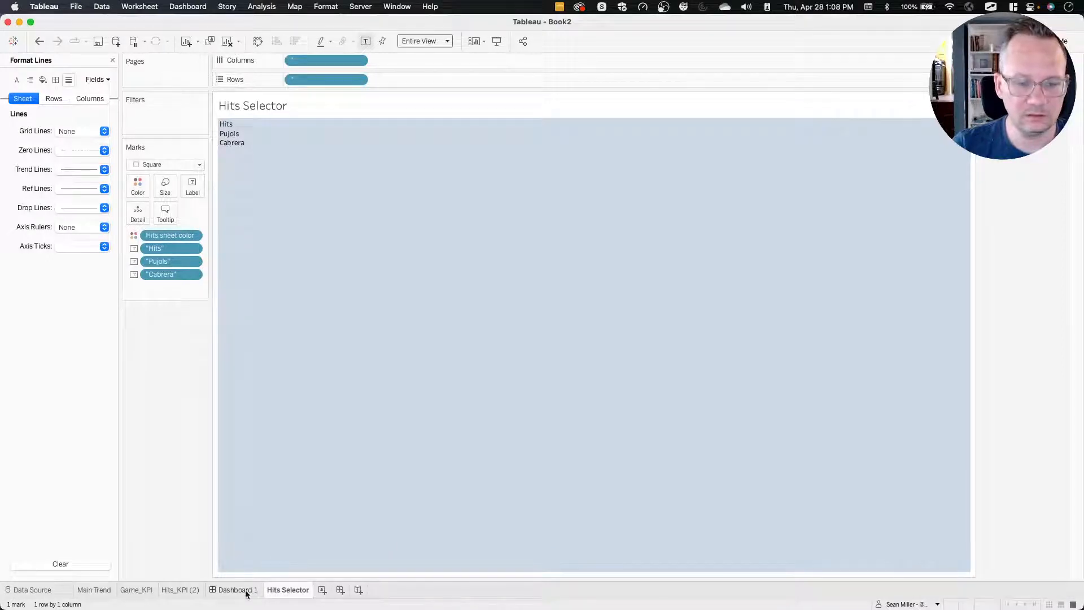
pyautogui.rightClick(286, 591)
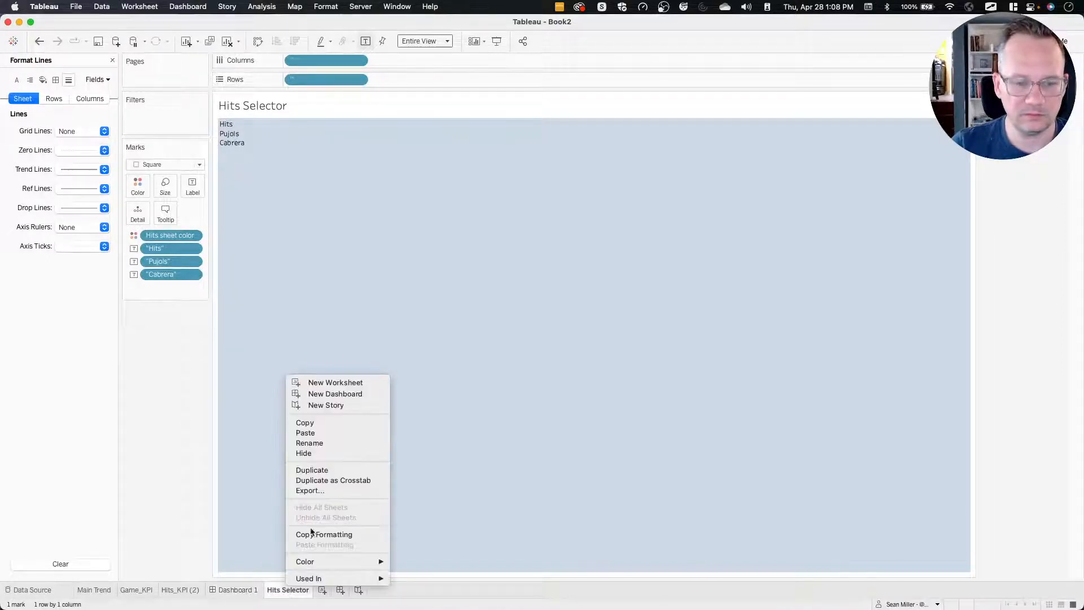
pyautogui.click(313, 470)
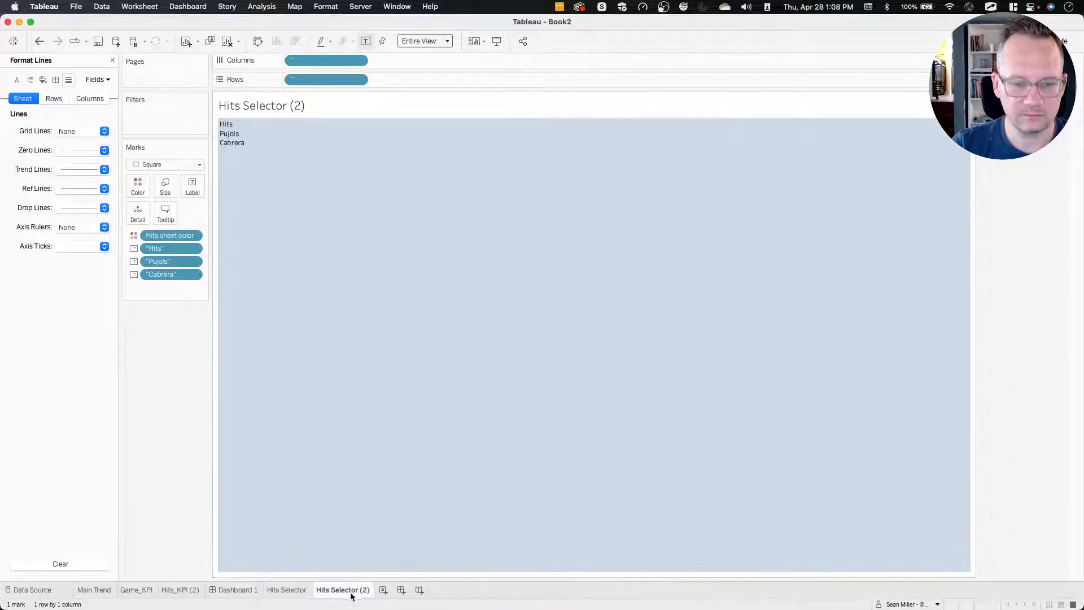
# Close the line formatting and duplicate the "Hits" label field in the data source.
pyautogui.click(112, 61)
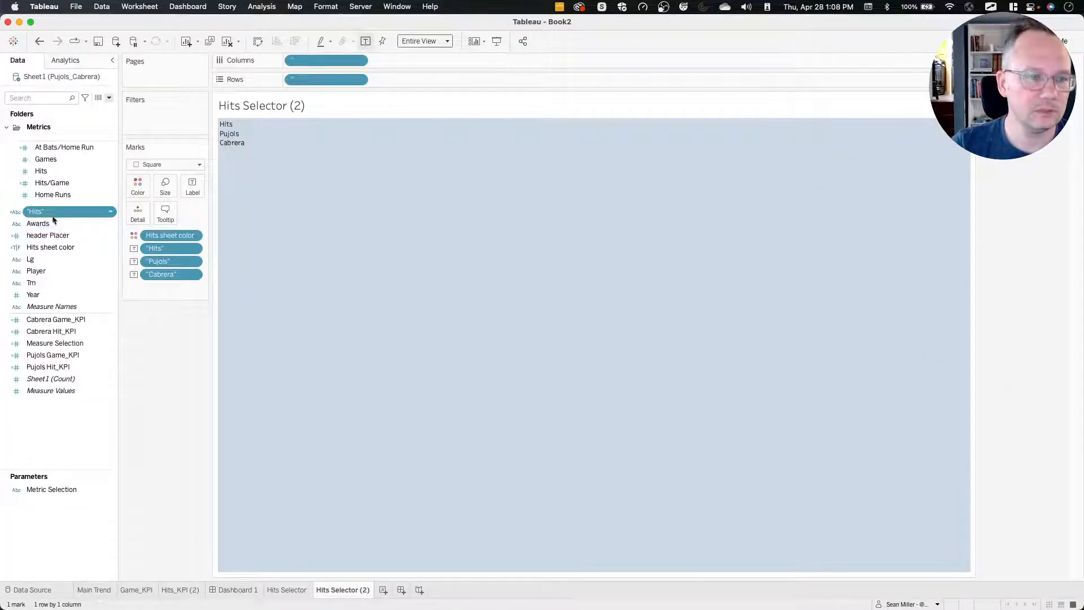
pyautogui.rightClick(53, 214)
pyautogui.click(85, 285)
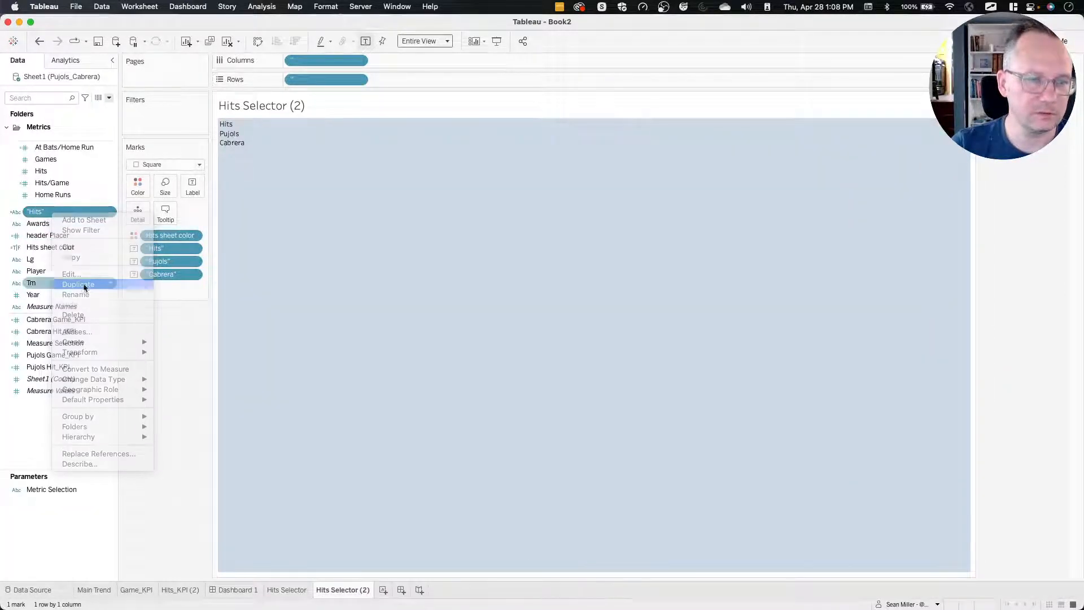
# Edit the duplicated label field, replacing its formula with the string "Games", and try to save it under the name Games.
pyautogui.rightClick(57, 228)
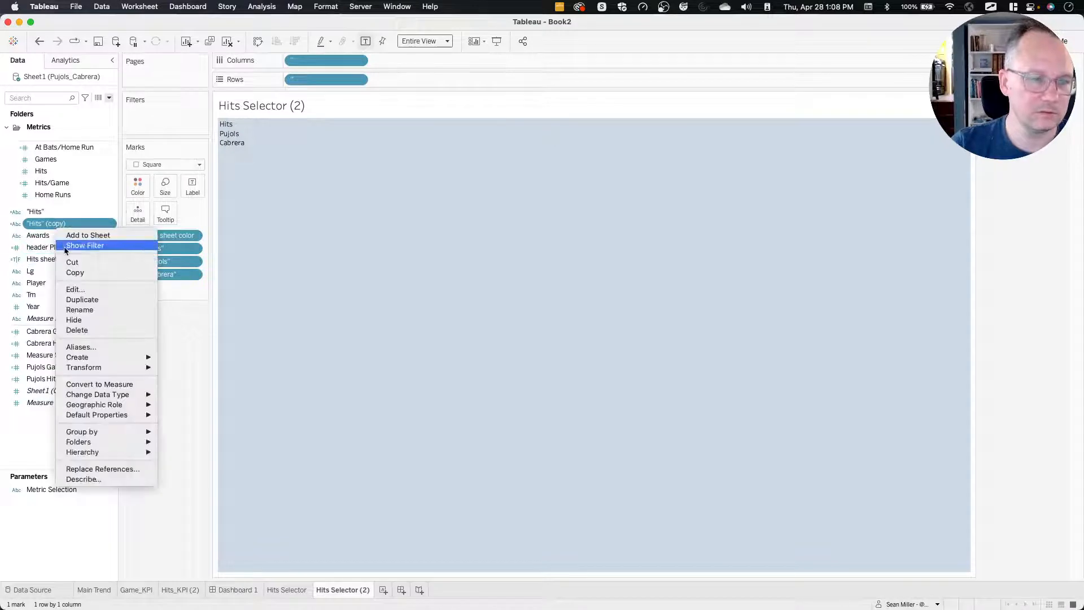
pyautogui.click(79, 289)
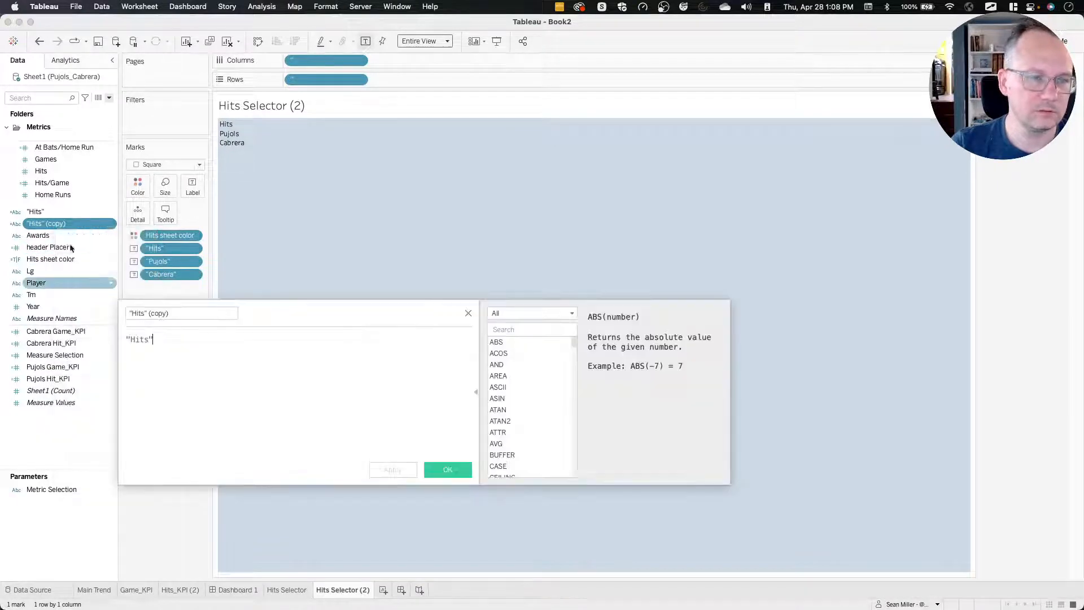
pyautogui.tripleClick(144, 312)
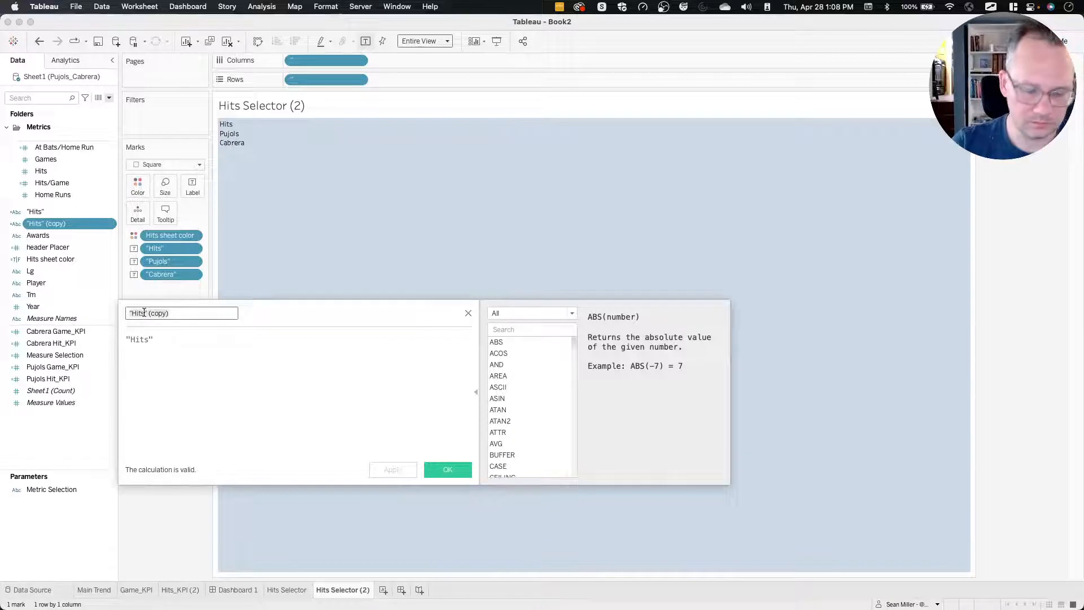
pyautogui.write('Games')
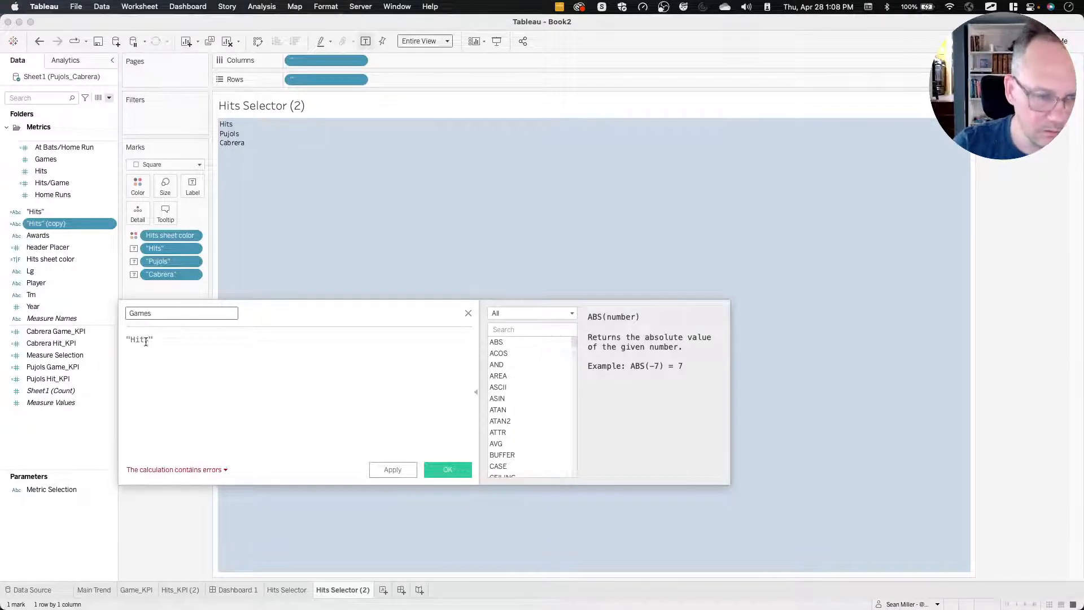
pyautogui.tripleClick(144, 339)
pyautogui.write('Games')
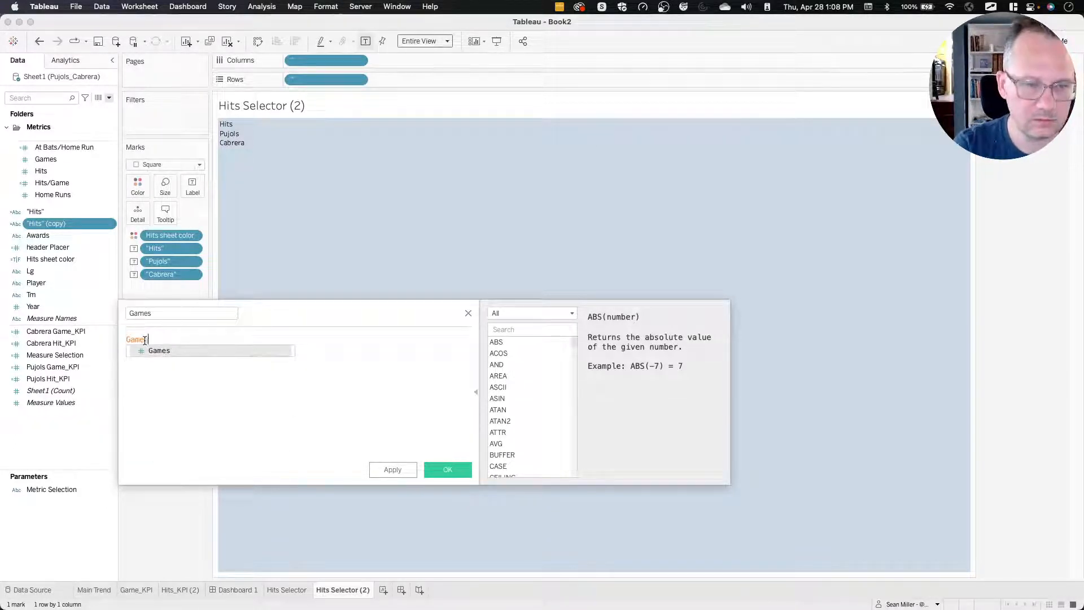
pyautogui.press('BackSpace')
pyautogui.press('BackSpace')
pyautogui.press('BackSpace')
pyautogui.press('BackSpace')
pyautogui.press('BackSpace')
pyautogui.write('"Games')
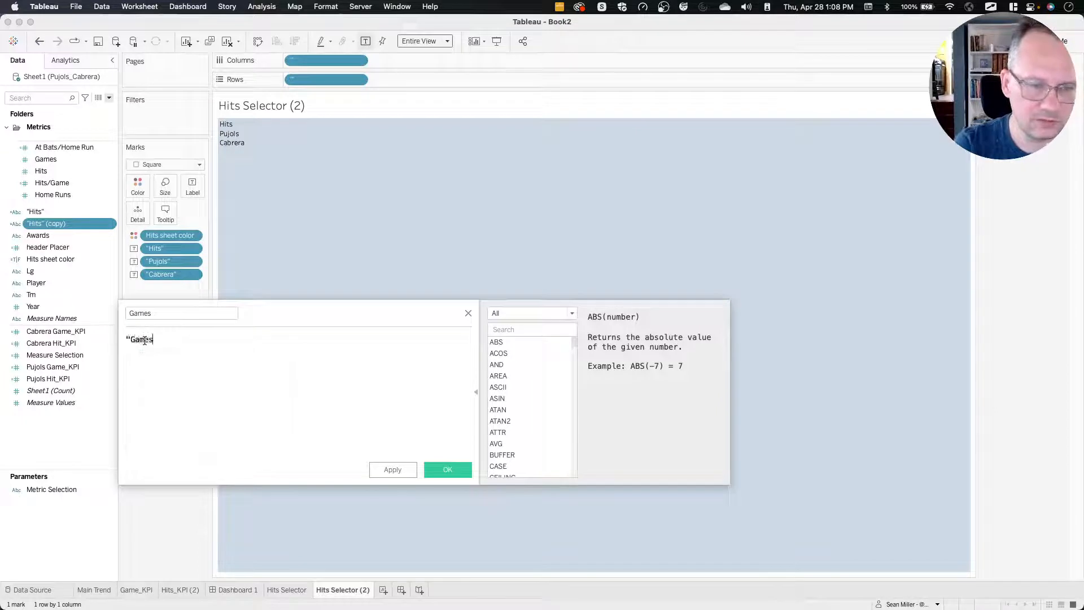
pyautogui.write('"')
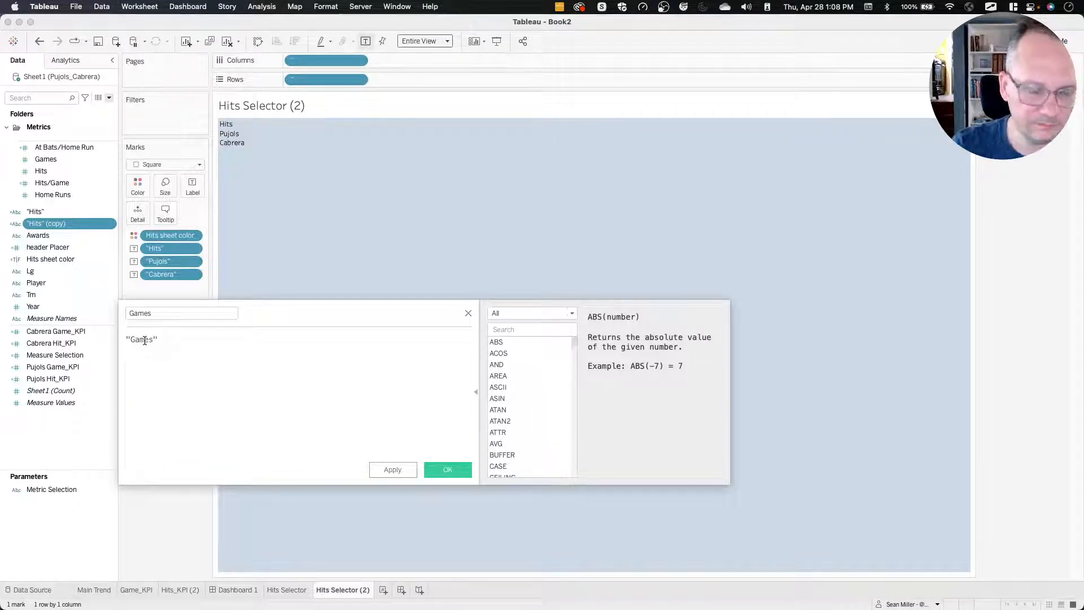
pyautogui.click(448, 470)
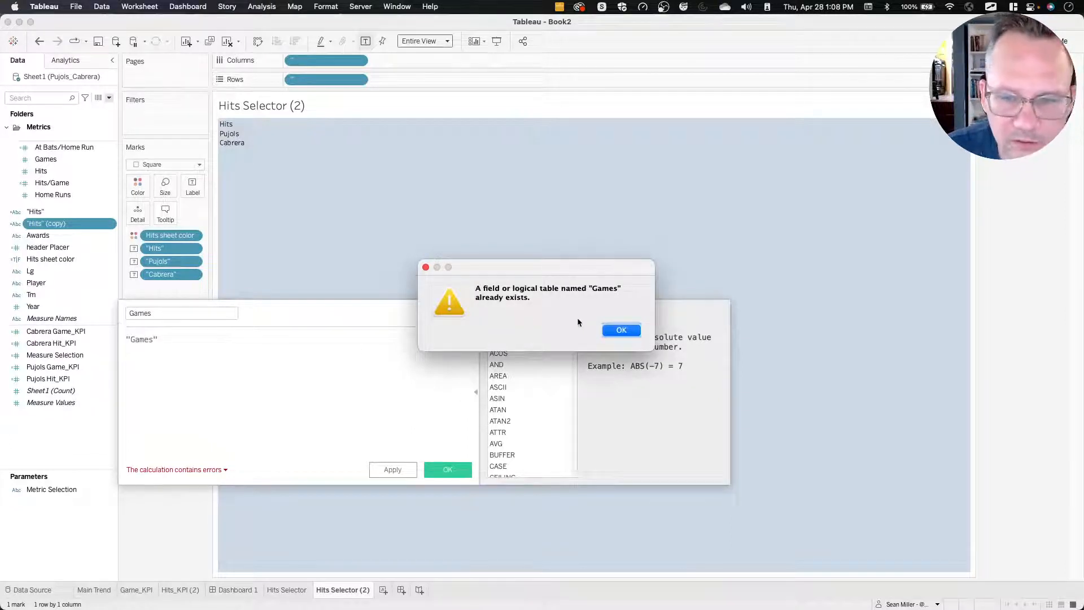
# Rename the calculation as "Games", including the quotation marks, and save it.
pyautogui.click(425, 268)
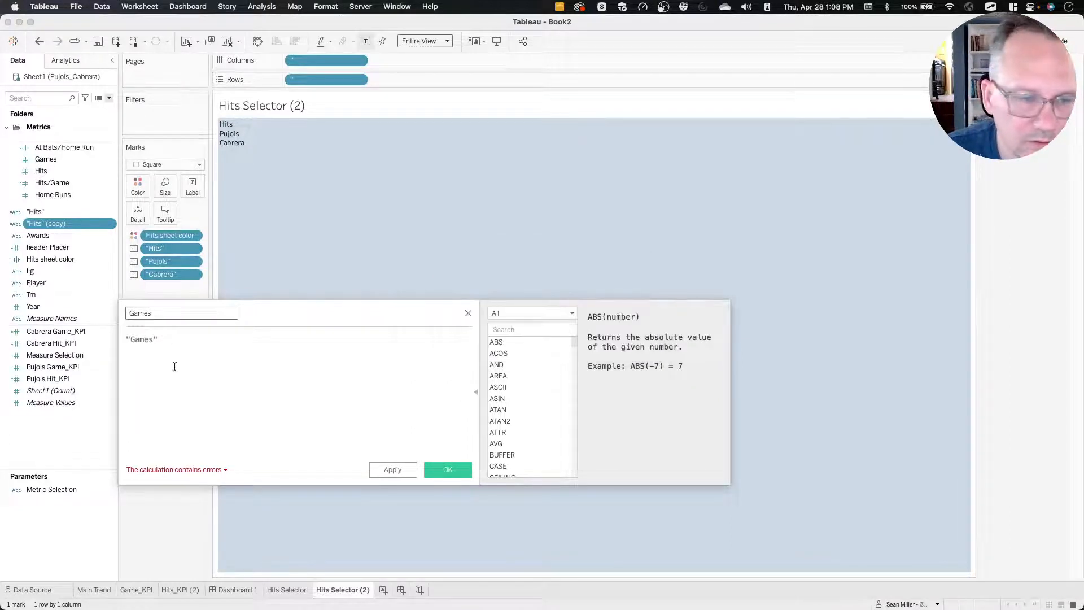
pyautogui.doubleClick(169, 312)
pyautogui.write('"')
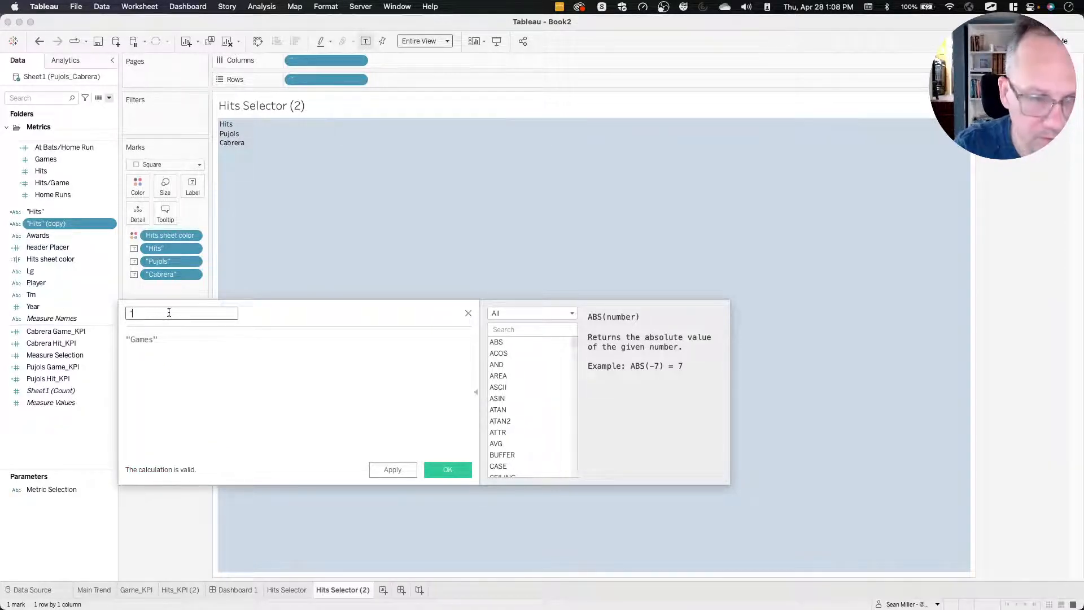
pyautogui.write('Games')
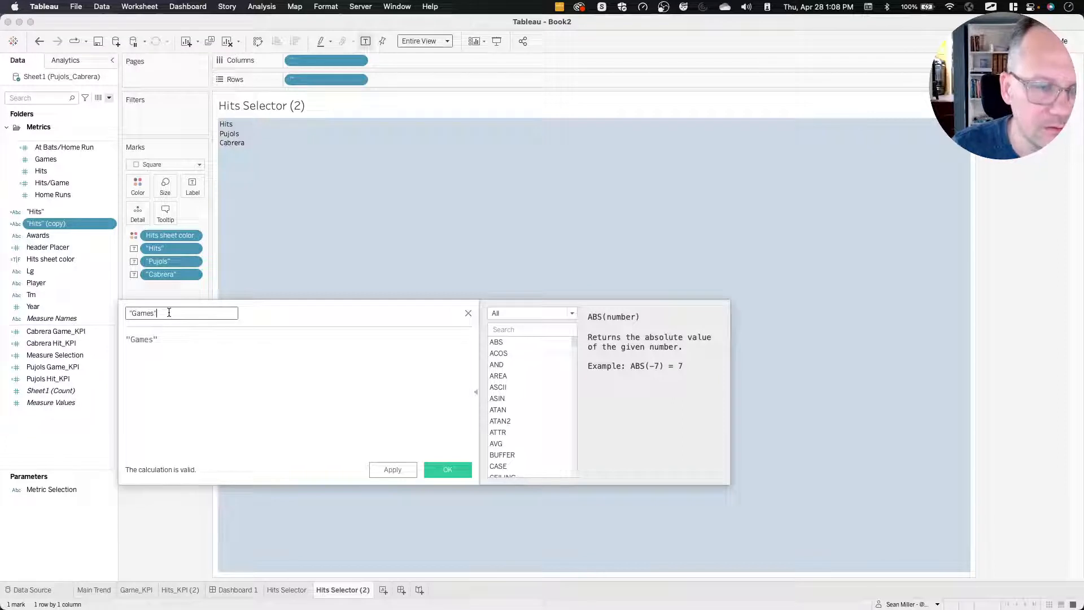
pyautogui.click(448, 469)
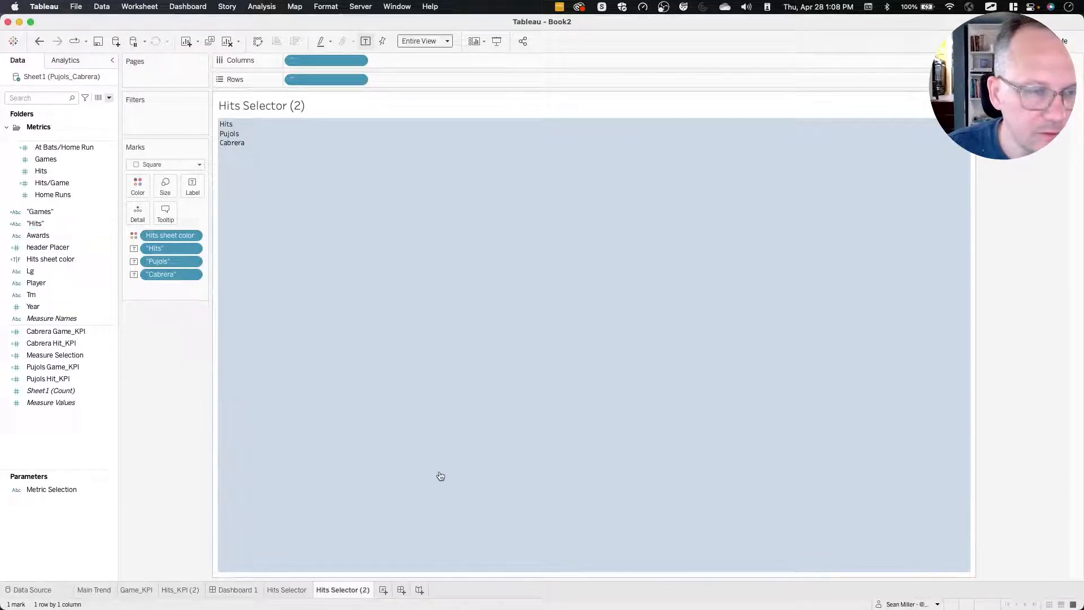
# Replace the "Hits" label field on the Hits Selector (2) marks with the new "Games" string field.
pyautogui.doubleClick(160, 248)
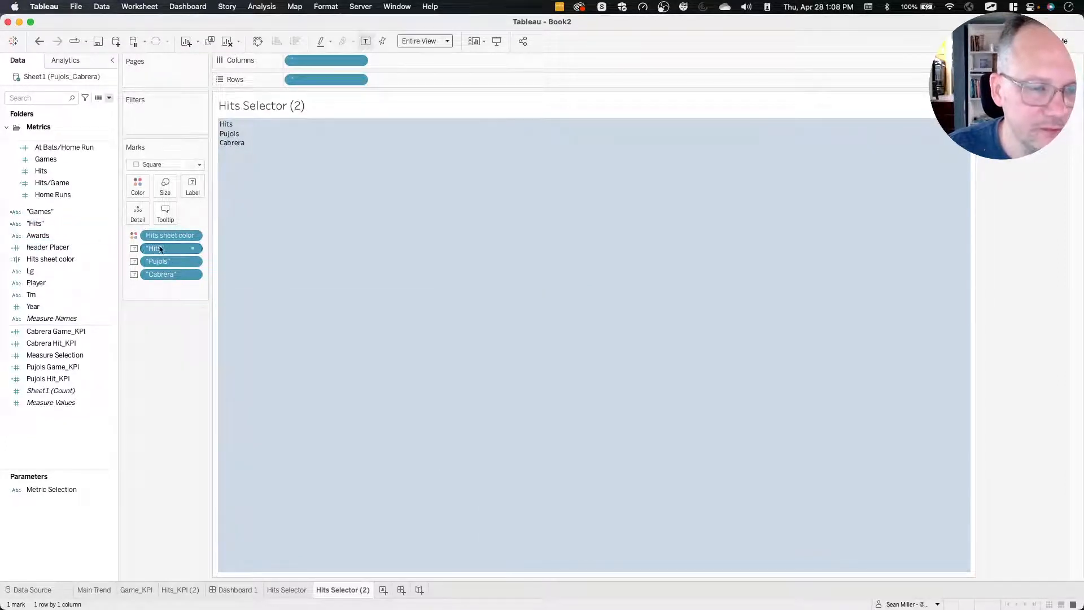
pyautogui.write('game')
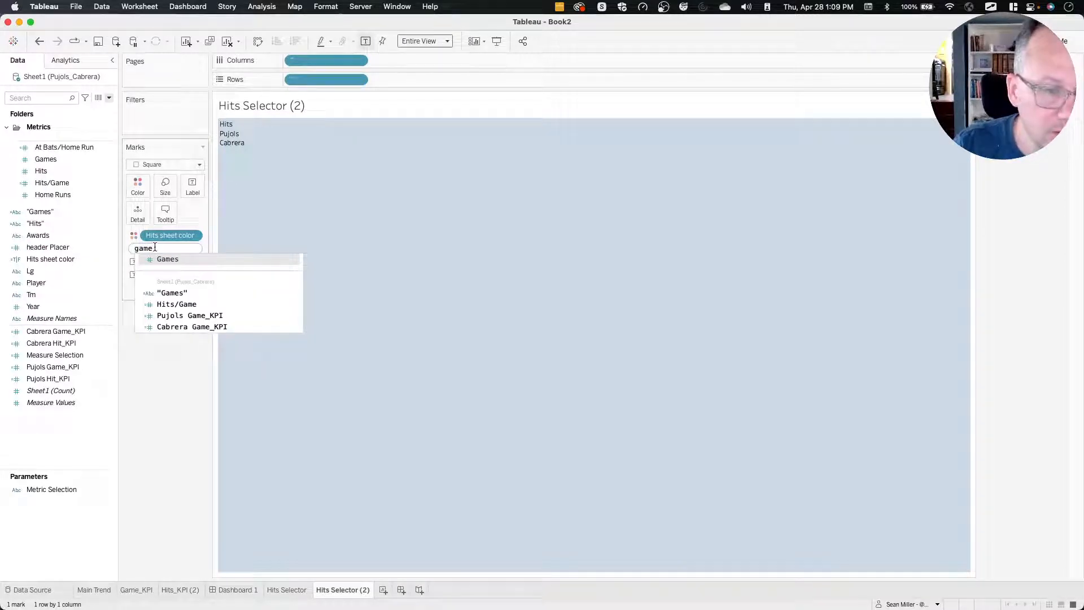
pyautogui.press('Down')
pyautogui.press('Return')
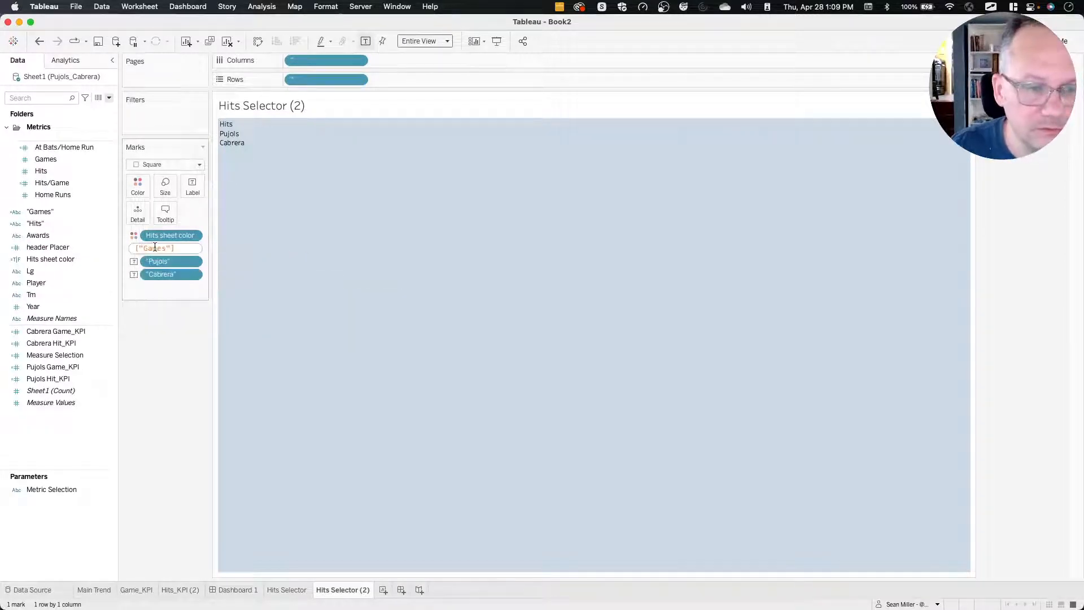
pyautogui.press('Return')
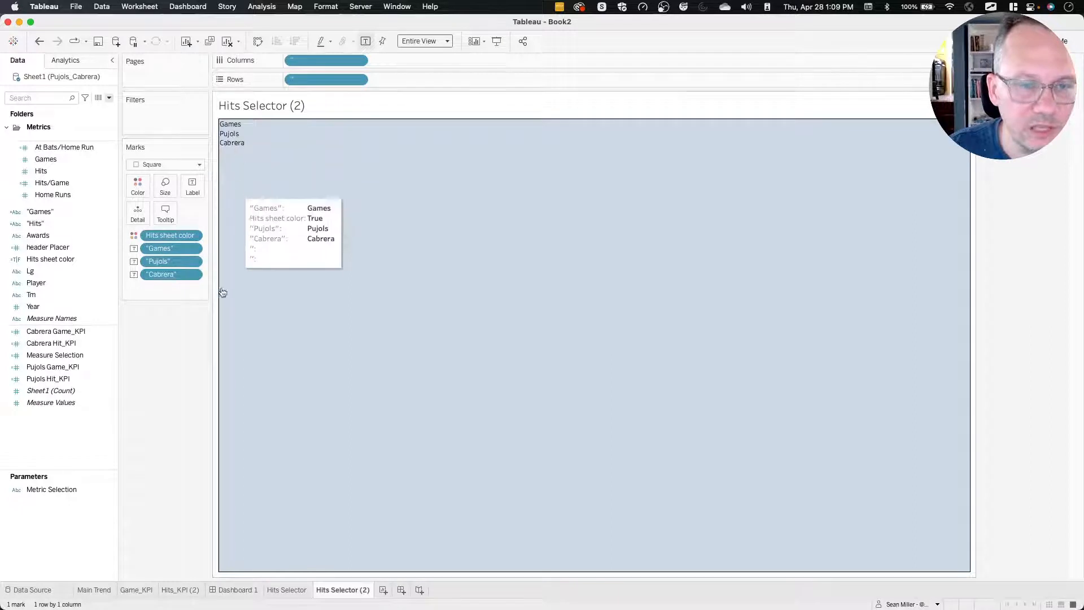
# Duplicate the Hits sheet color field as Games sheet color, with the formula [Metric Selection]="Games".
pyautogui.rightClick(68, 259)
pyautogui.click(101, 331)
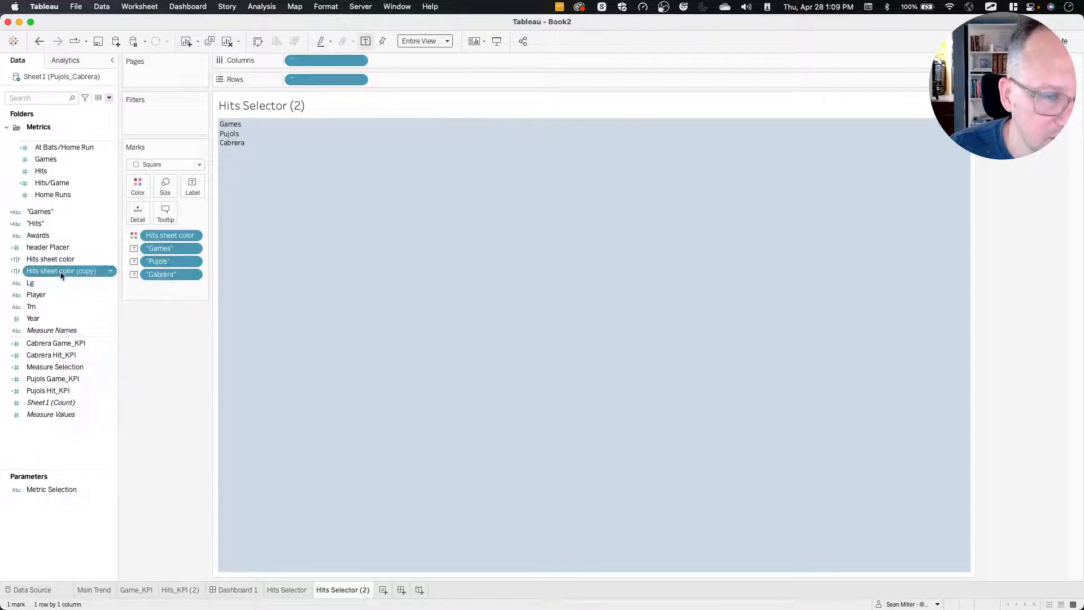
pyautogui.rightClick(61, 272)
pyautogui.click(85, 339)
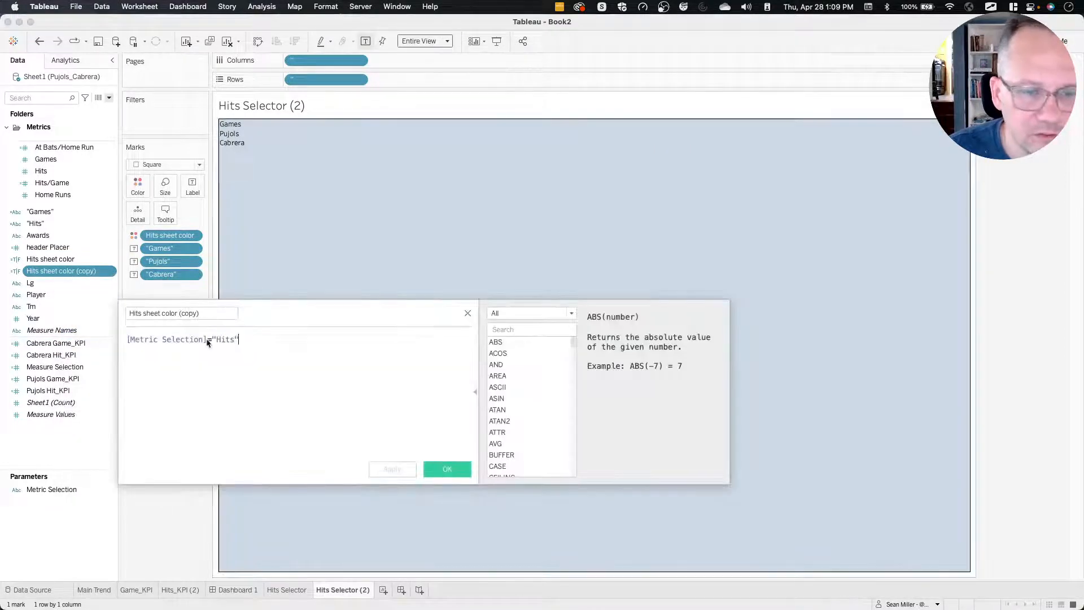
pyautogui.write('Games')
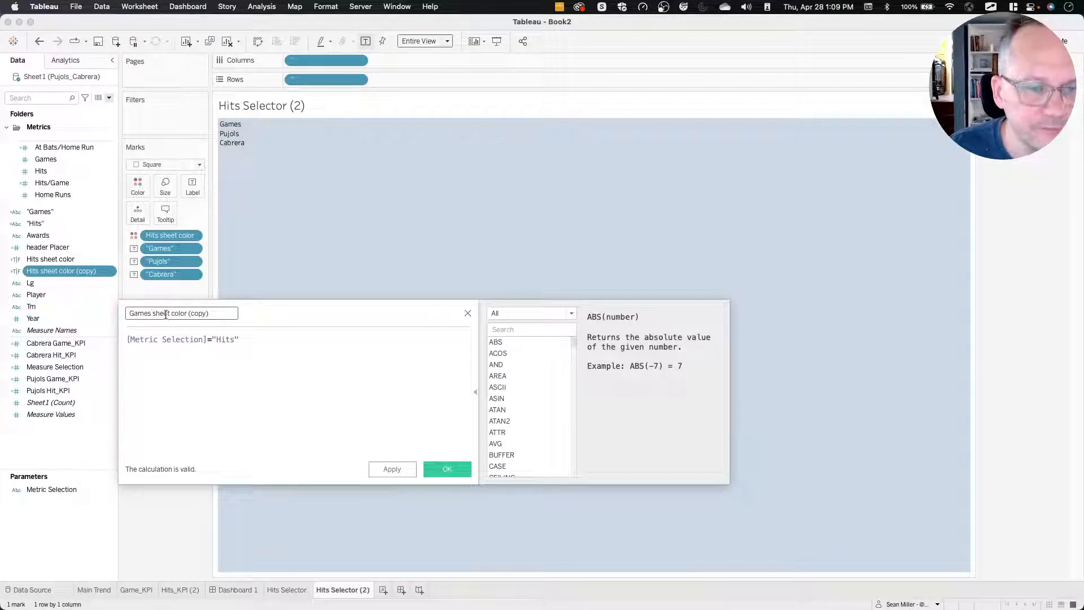
pyautogui.press('BackSpace')
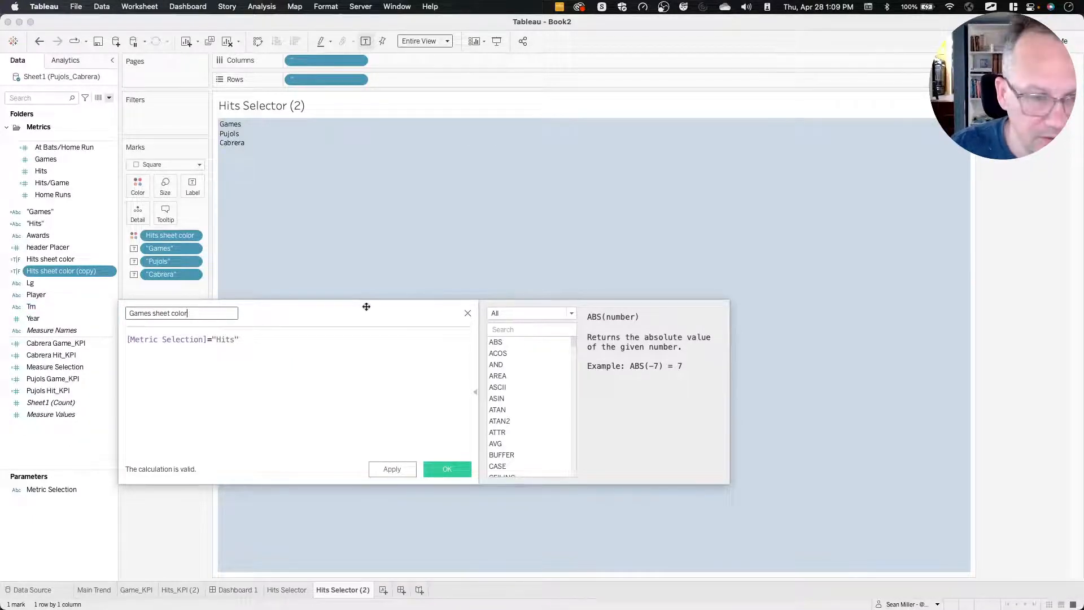
pyautogui.doubleClick(226, 338)
pyautogui.write('Game')
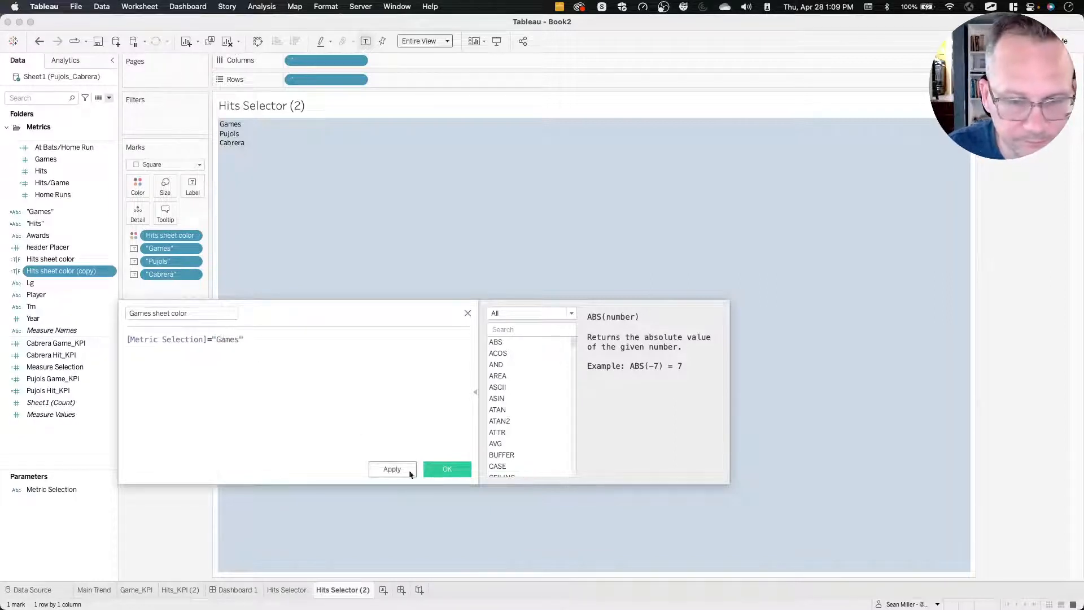
pyautogui.click(447, 469)
# Open the Hits Selector sheet from Dashboard 1 and check the colour and opacity settings of its square mark.
pyautogui.click(238, 590)
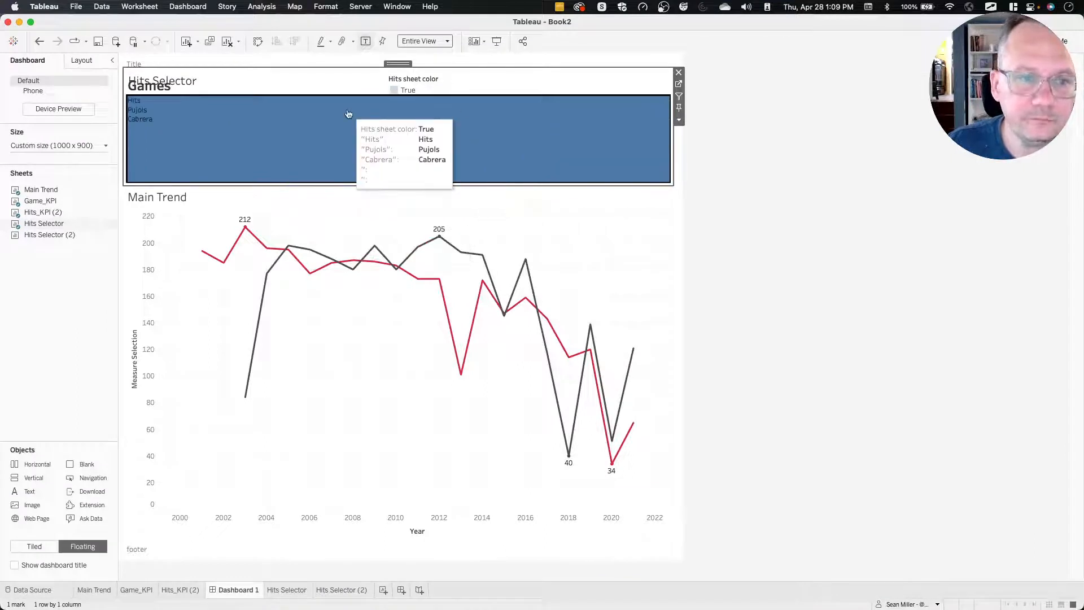
pyautogui.click(341, 128)
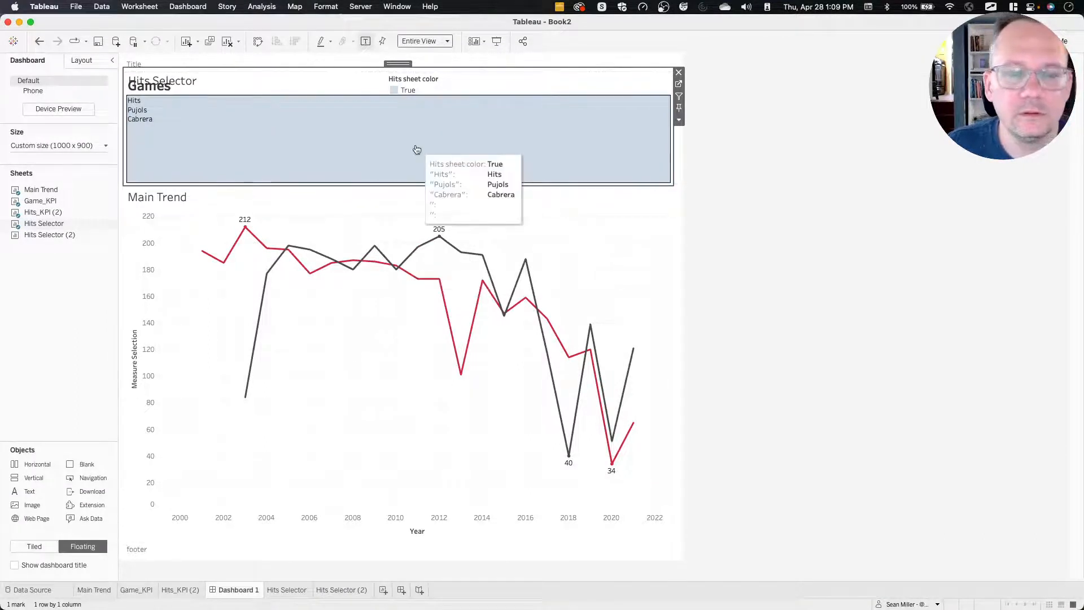
pyautogui.click(678, 84)
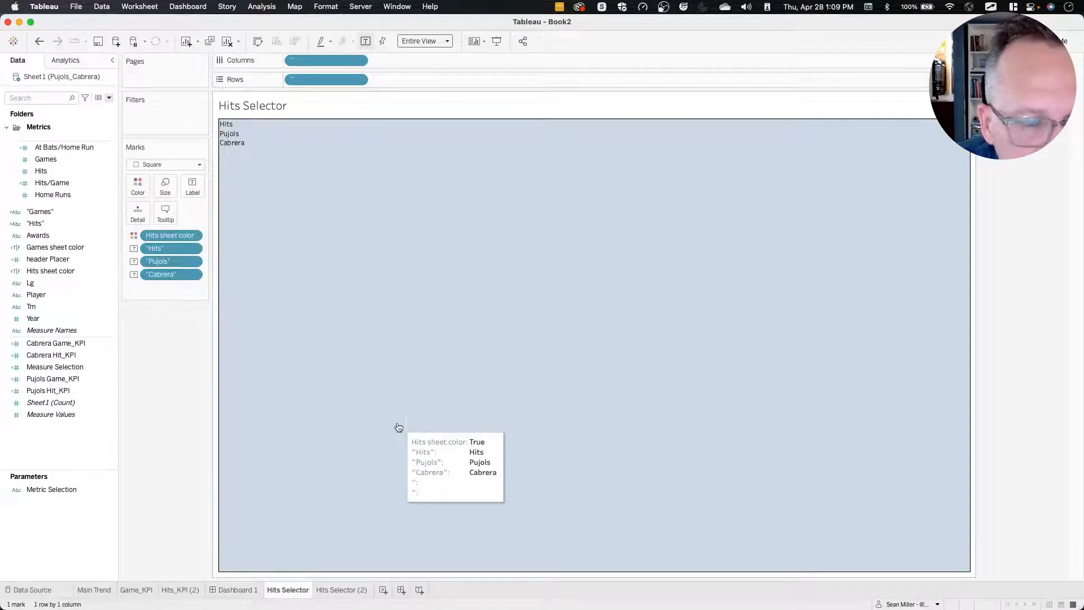
pyautogui.rightClick(384, 245)
pyautogui.click(300, 283)
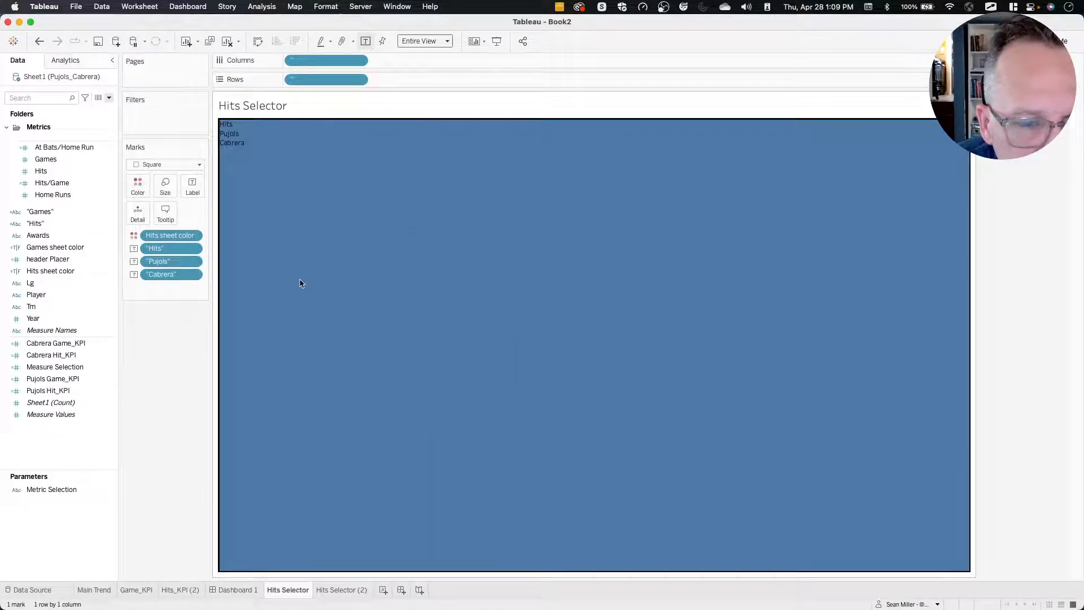
pyautogui.click(350, 266)
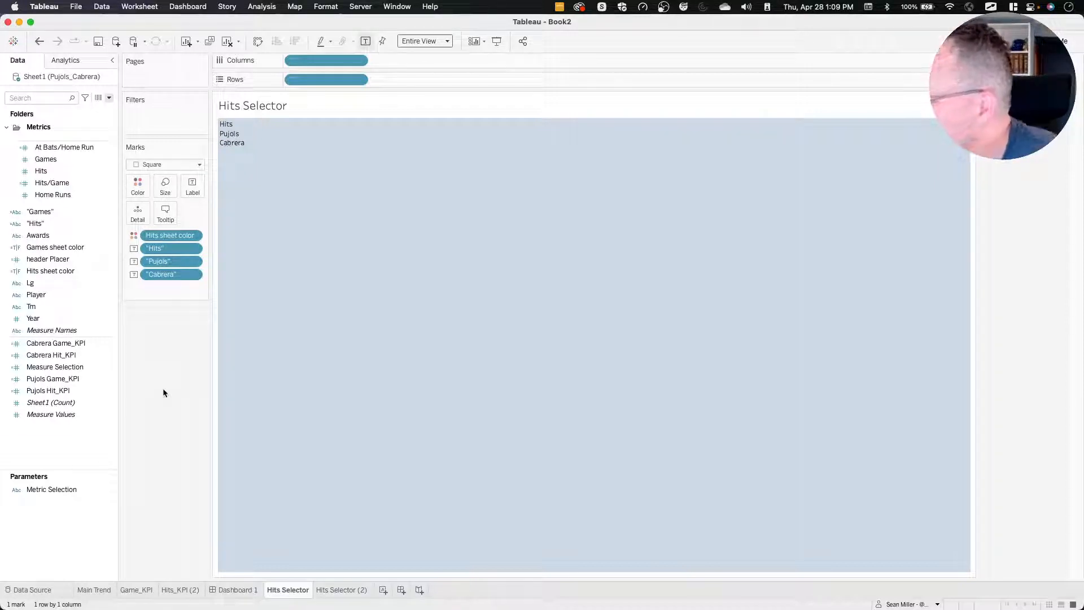
pyautogui.moveTo(290, 255)
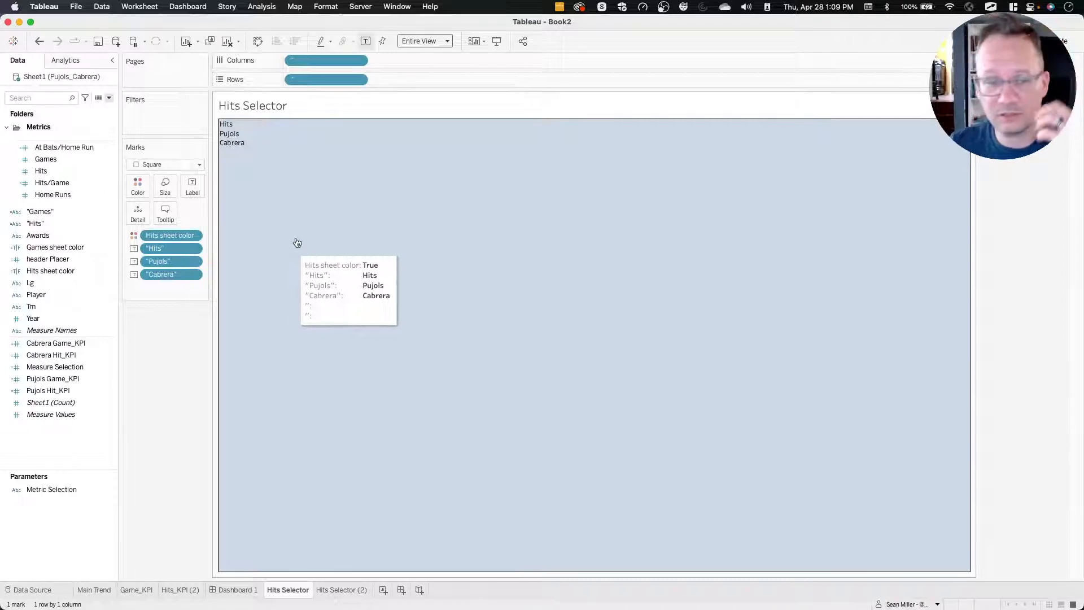
pyautogui.click(144, 183)
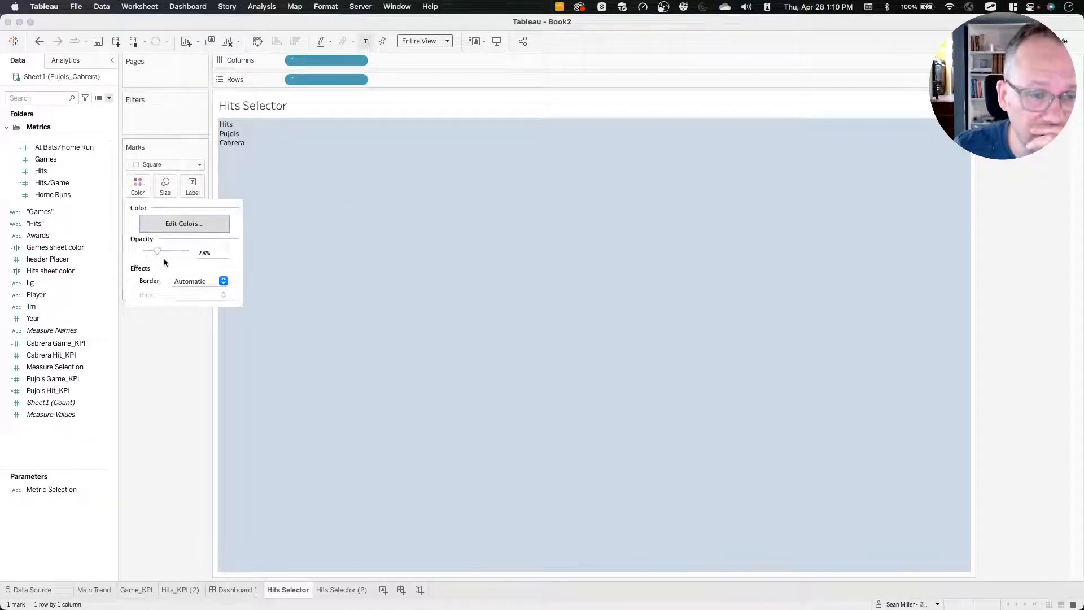
# Set the Hits Selector sheet's default worksheet shading to None.
pyautogui.rightClick(309, 257)
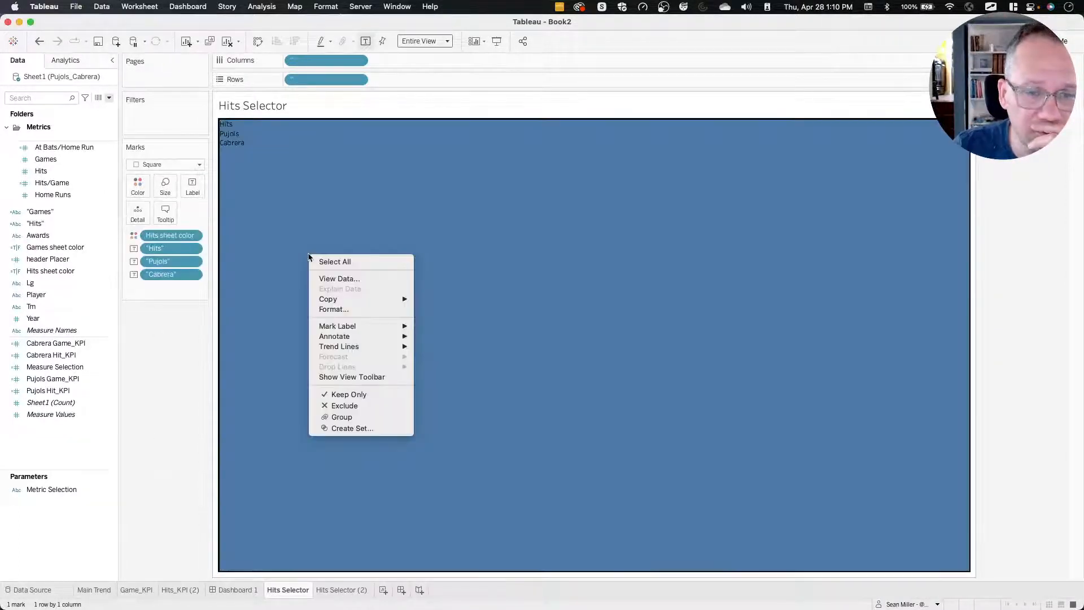
pyautogui.click(336, 309)
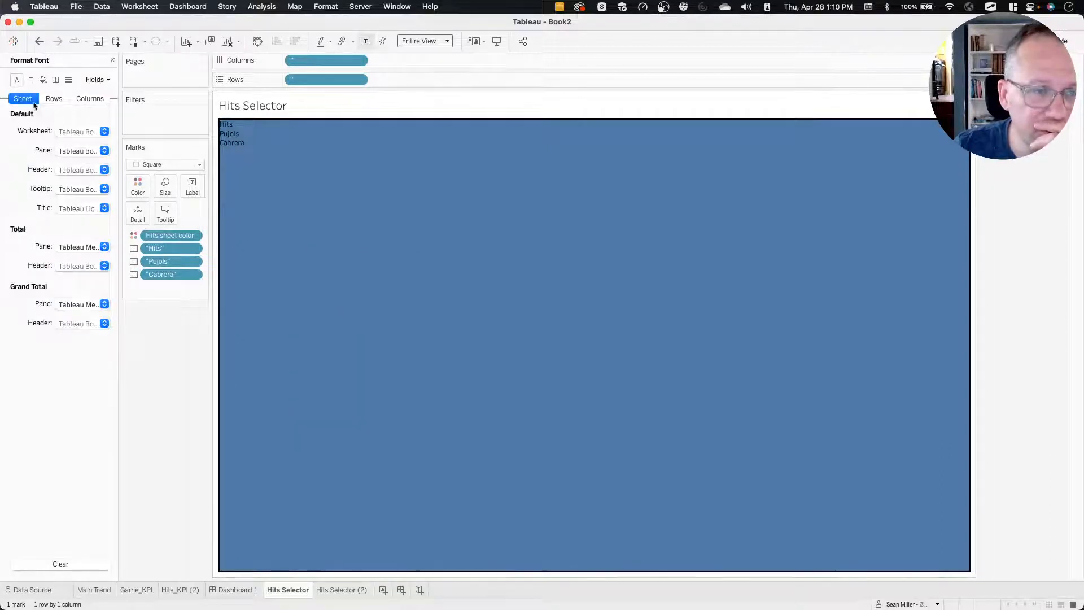
pyautogui.click(42, 80)
pyautogui.click(42, 80)
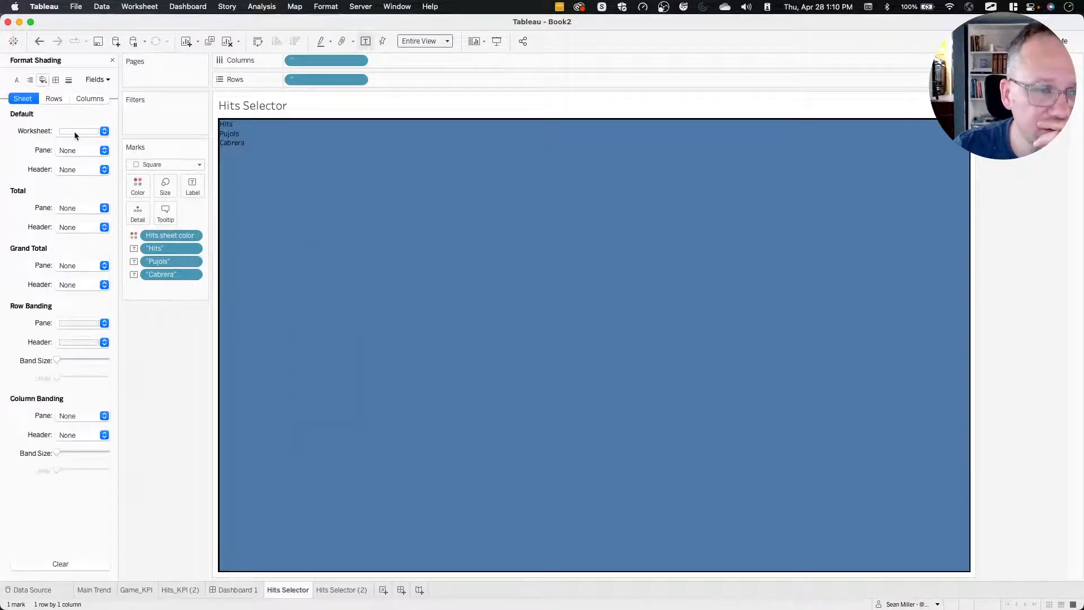
pyautogui.click(75, 132)
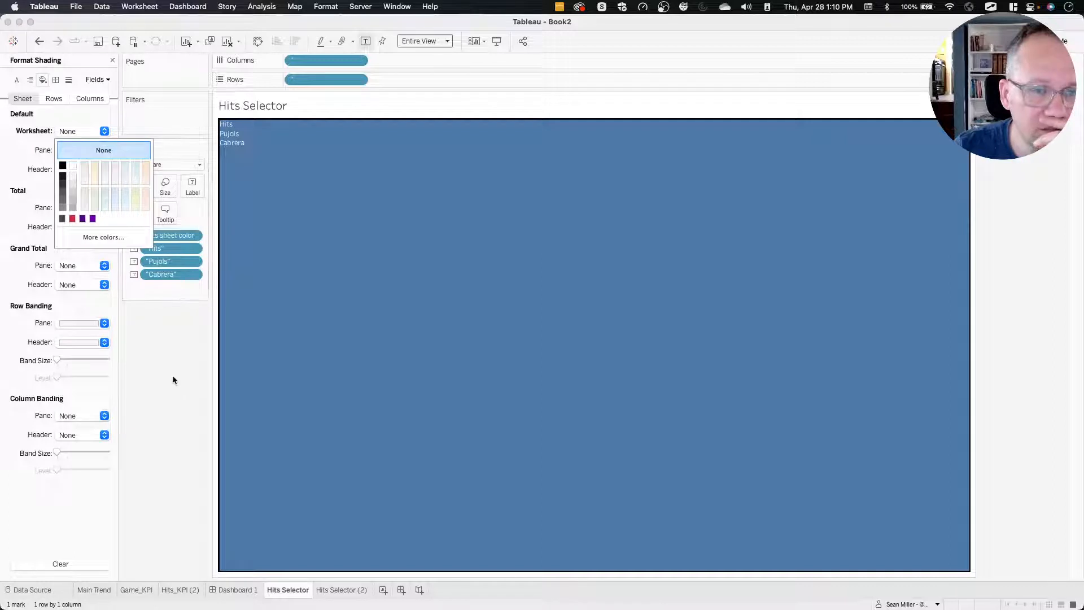
pyautogui.click(164, 344)
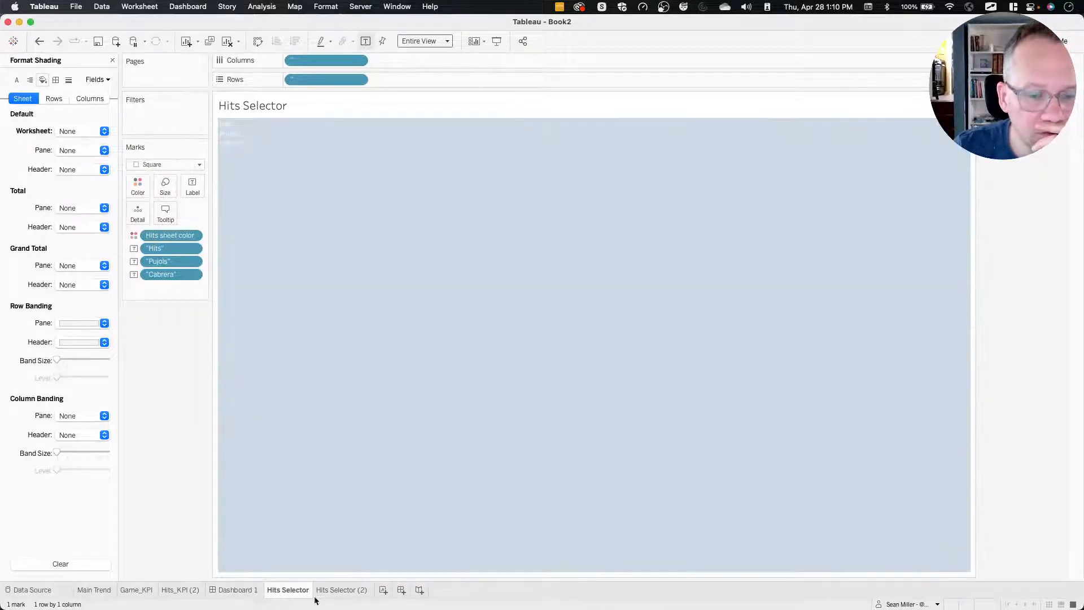
# Add the Hits Selector (2) sheet to Dashboard 1's floating horizontal container, before the Hits Selector sheet and over the Games KPI.
pyautogui.click(236, 590)
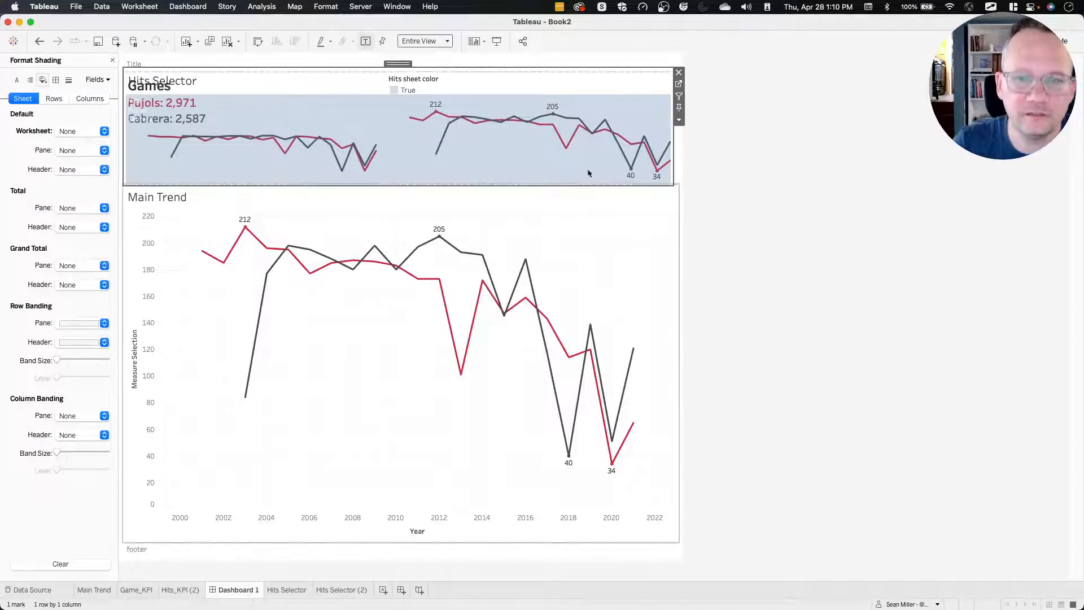
pyautogui.click(112, 60)
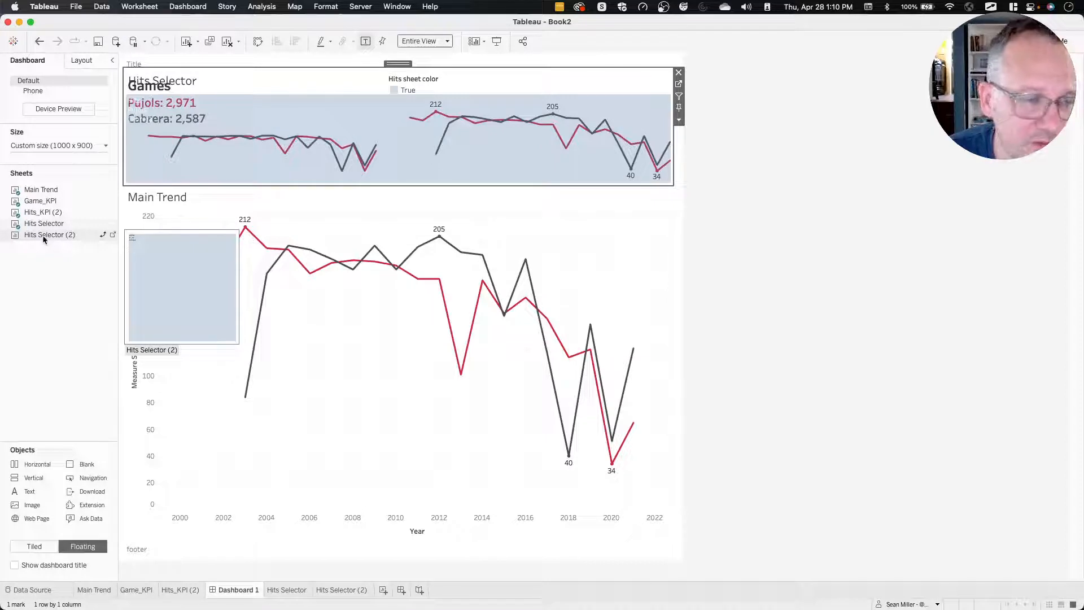
pyautogui.moveTo(43, 238); pyautogui.dragTo(193, 104)
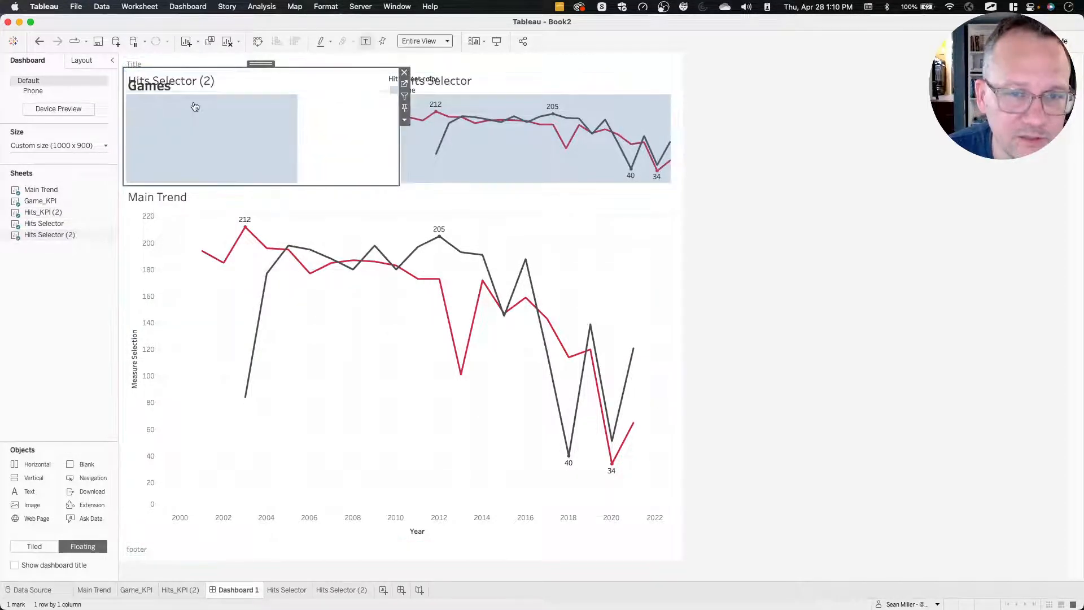
# Replace the Hits sheet color field on the Hits Selector (2) marks with Games sheet color.
pyautogui.click(405, 85)
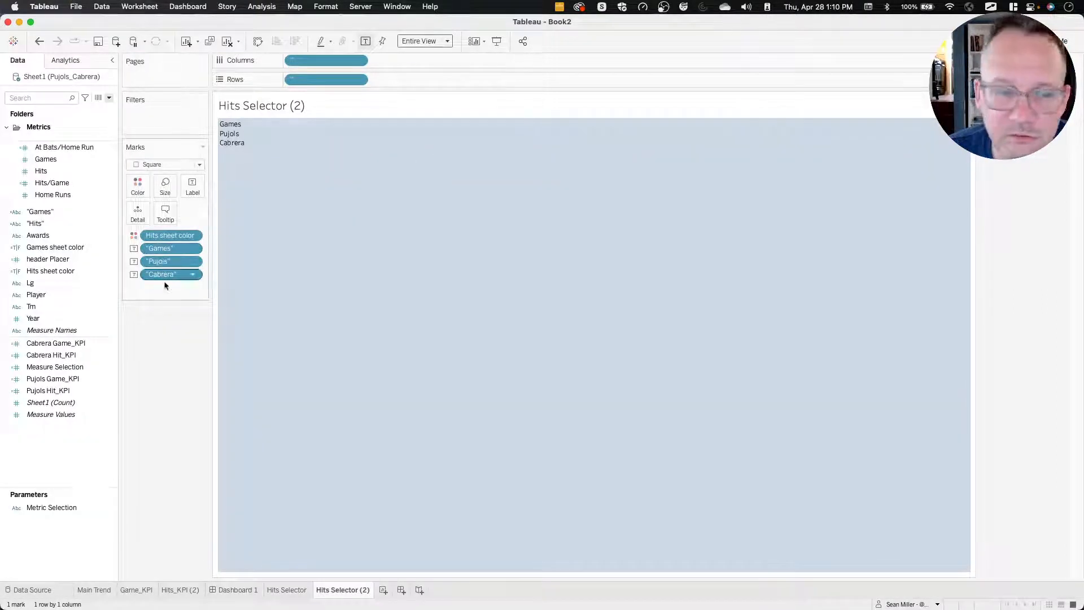
pyautogui.doubleClick(180, 234)
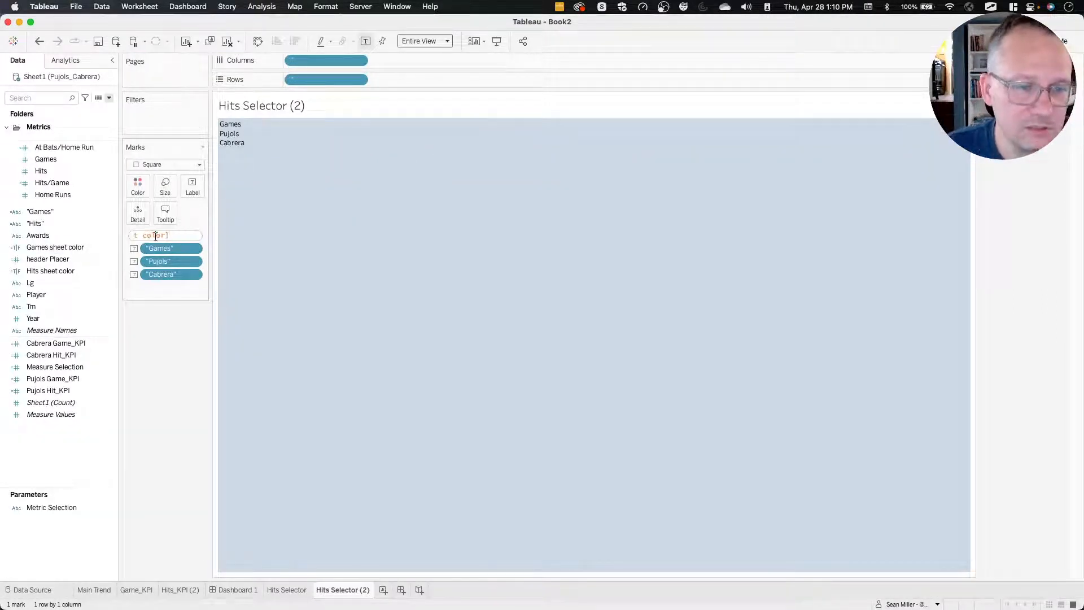
pyautogui.press('super+a')
pyautogui.write('Gam')
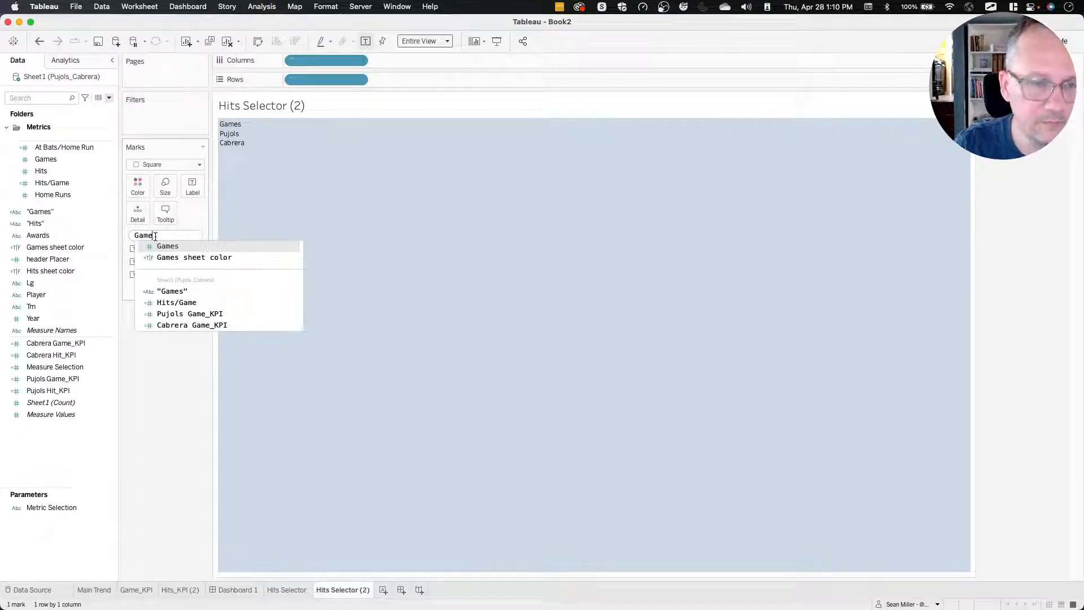
pyautogui.press('Down')
pyautogui.press('Return')
pyautogui.press('Return')
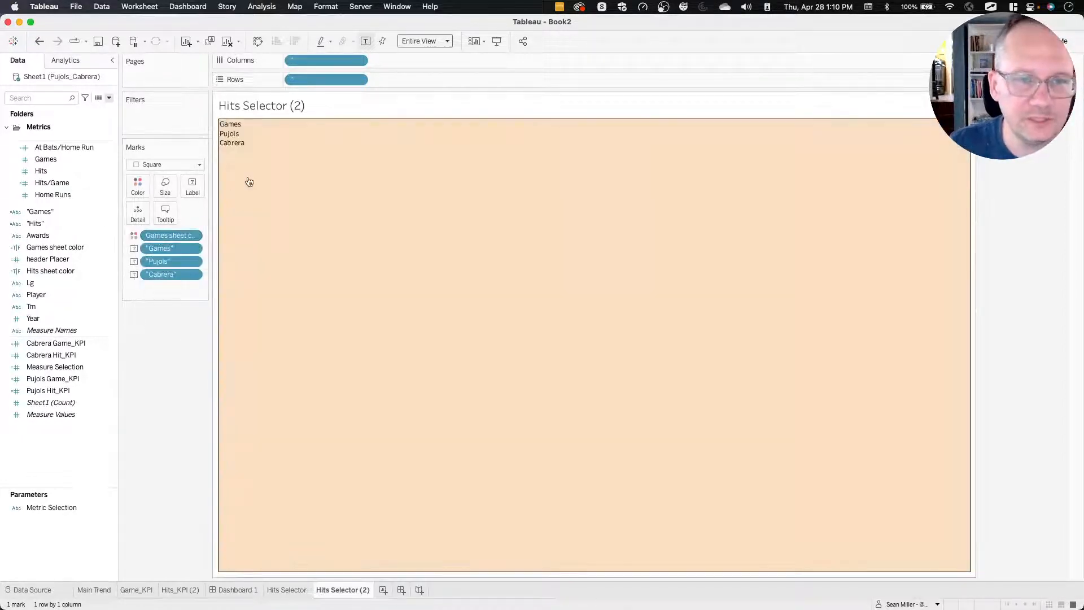
# Copy the Hits Selector sheet's formatting and paste it onto the Hits Selector (2) sheet.
pyautogui.rightClick(317, 206)
pyautogui.click(339, 258)
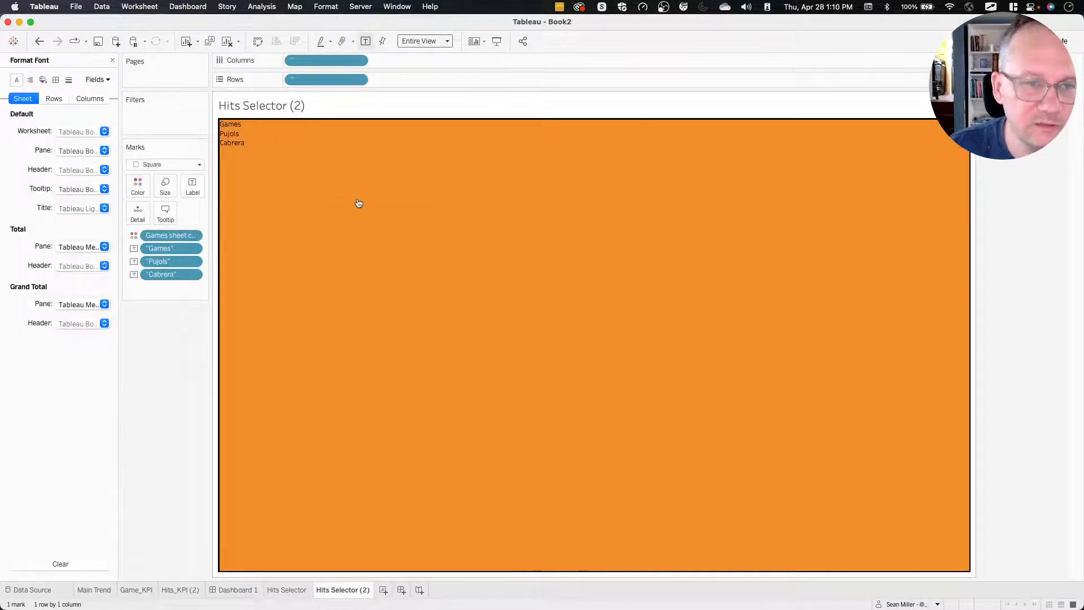
pyautogui.click(289, 591)
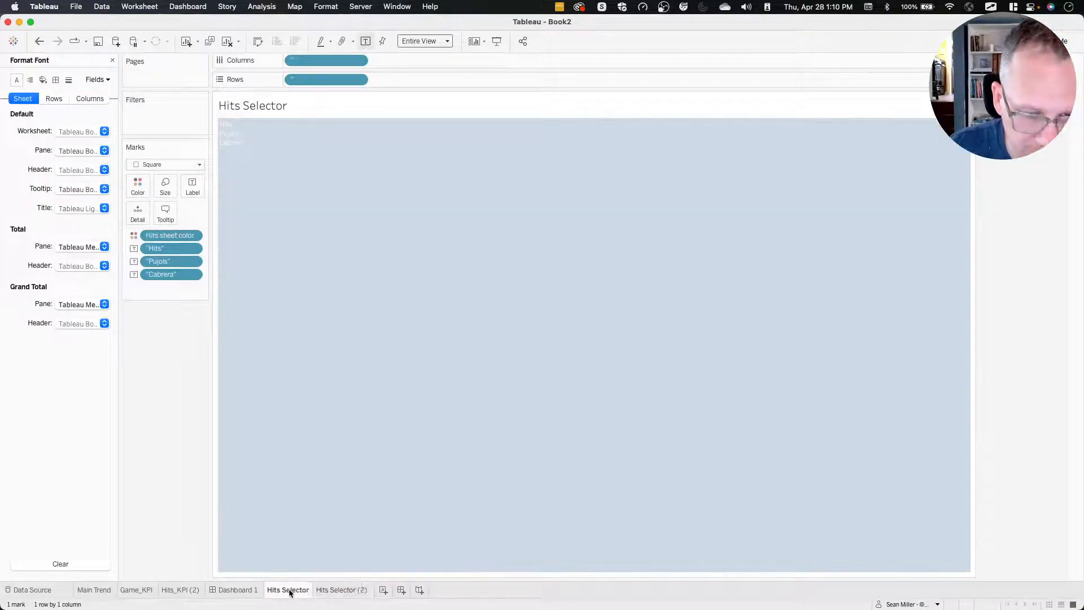
pyautogui.rightClick(289, 590)
pyautogui.click(330, 536)
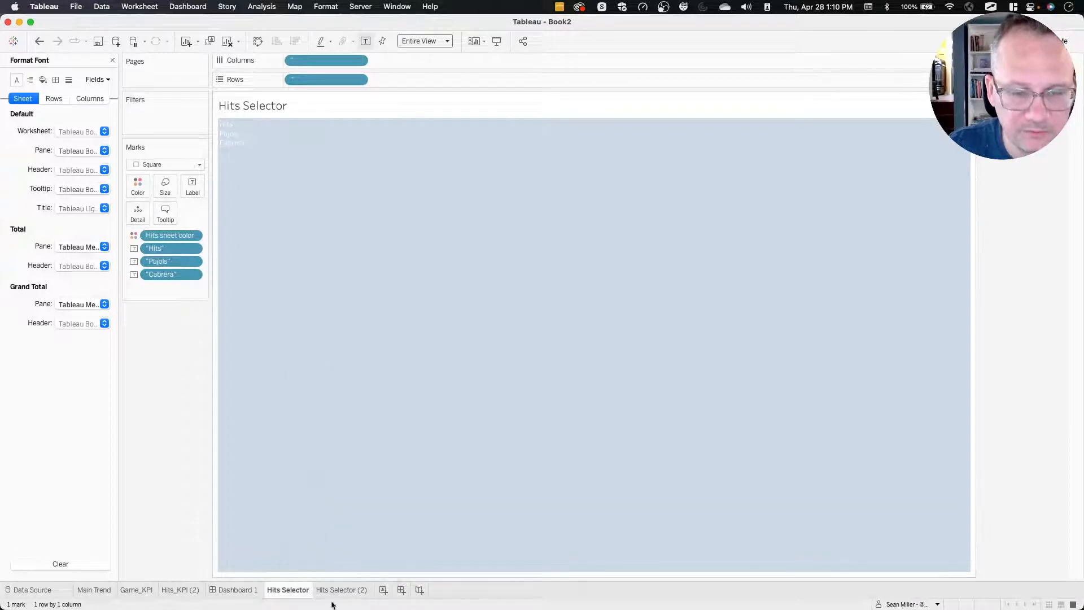
pyautogui.rightClick(345, 590)
pyautogui.click(384, 550)
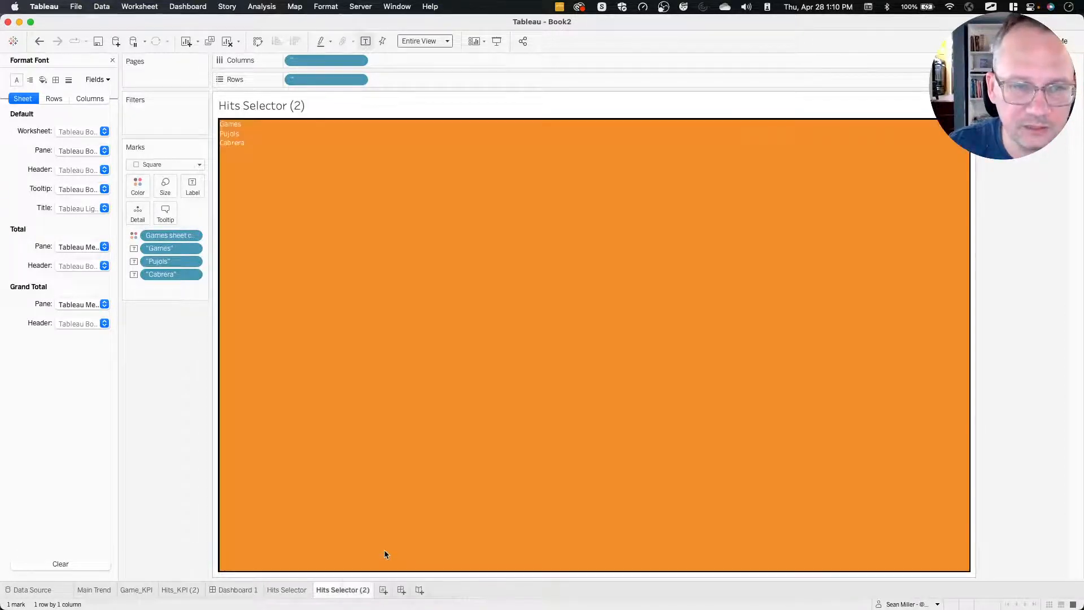
# Compare the formatting of the two selector sheets and check how they overlay the KPIs on Dashboard 1.
pyautogui.click(288, 591)
pyautogui.click(339, 590)
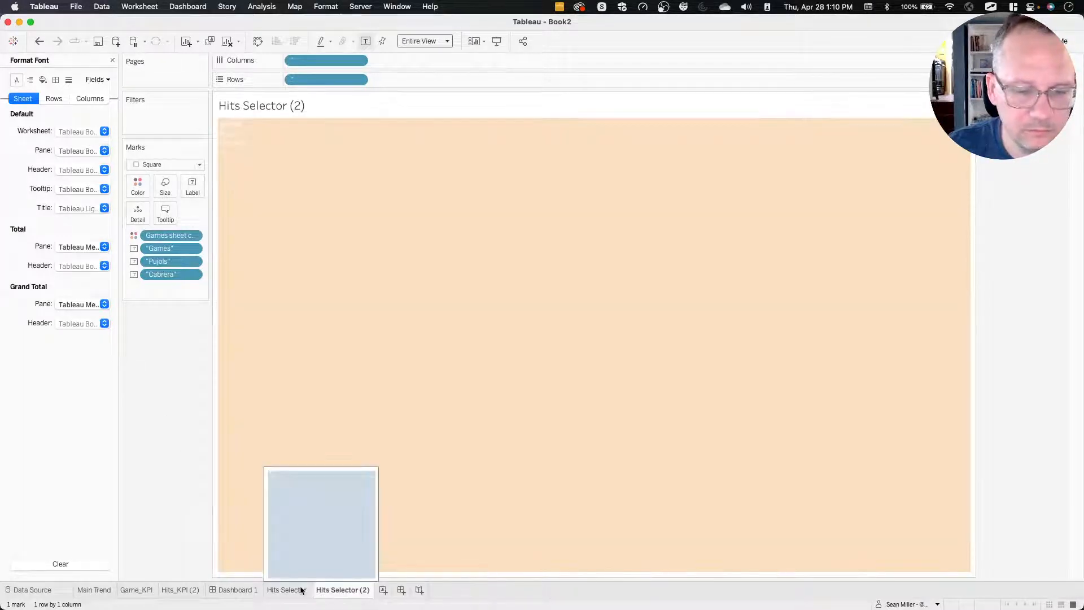
pyautogui.click(301, 591)
pyautogui.click(336, 591)
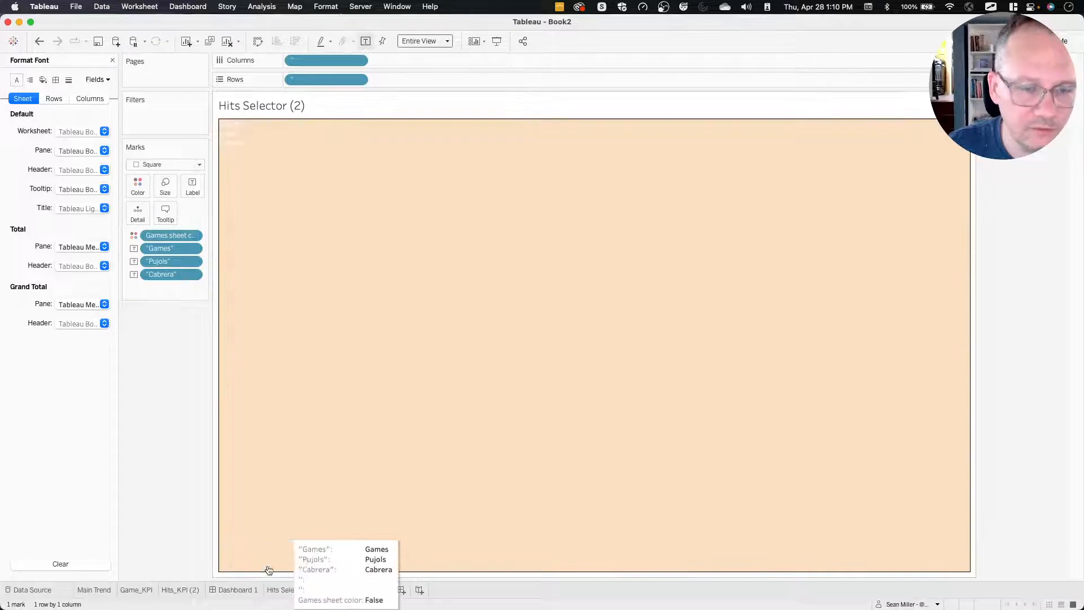
pyautogui.click(239, 590)
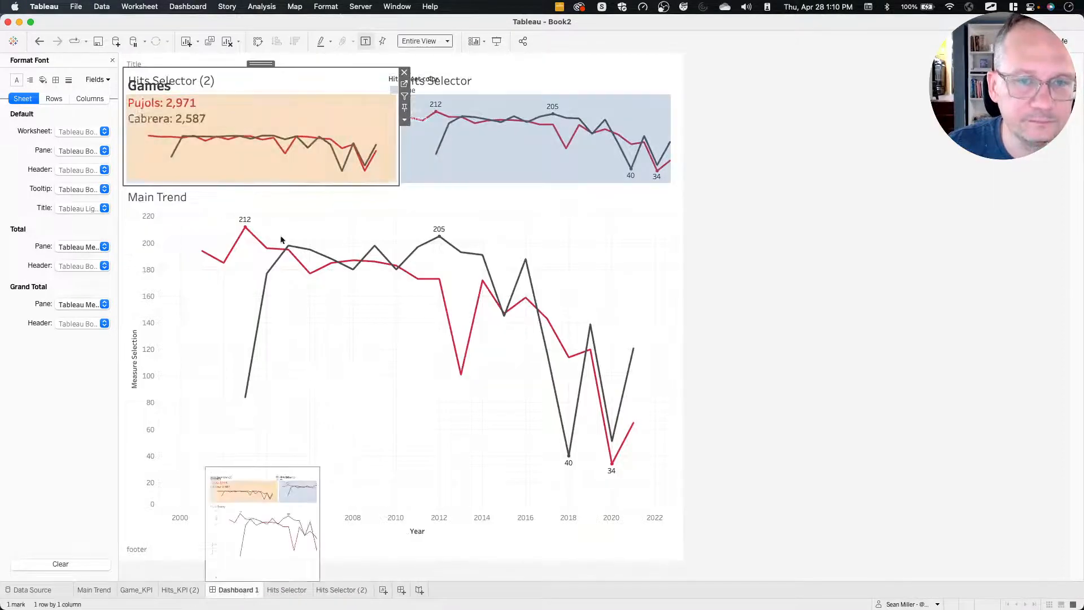
pyautogui.click(785, 220)
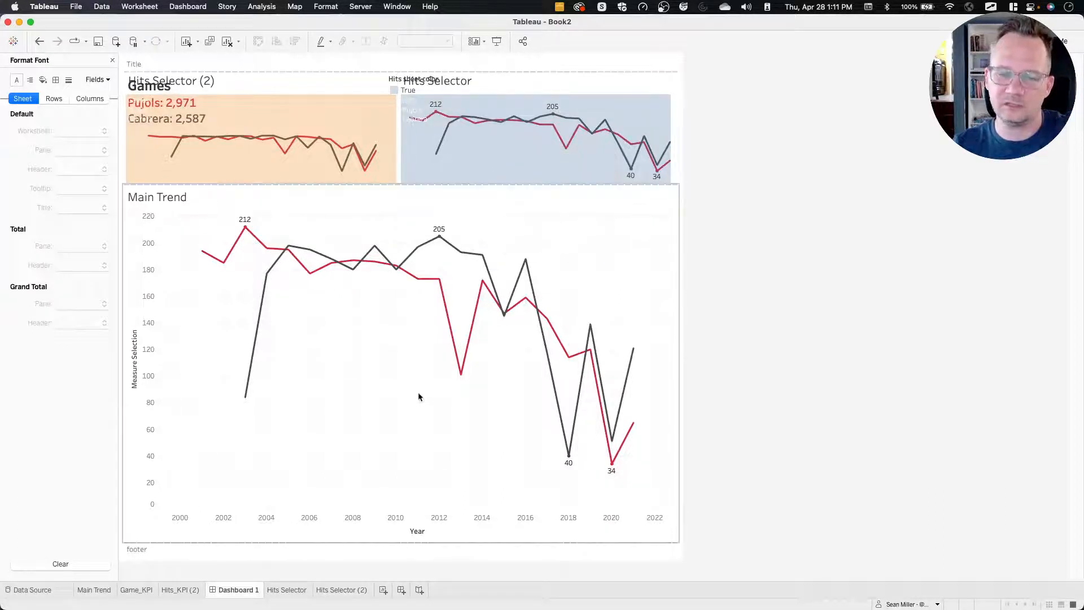
pyautogui.click(651, 115)
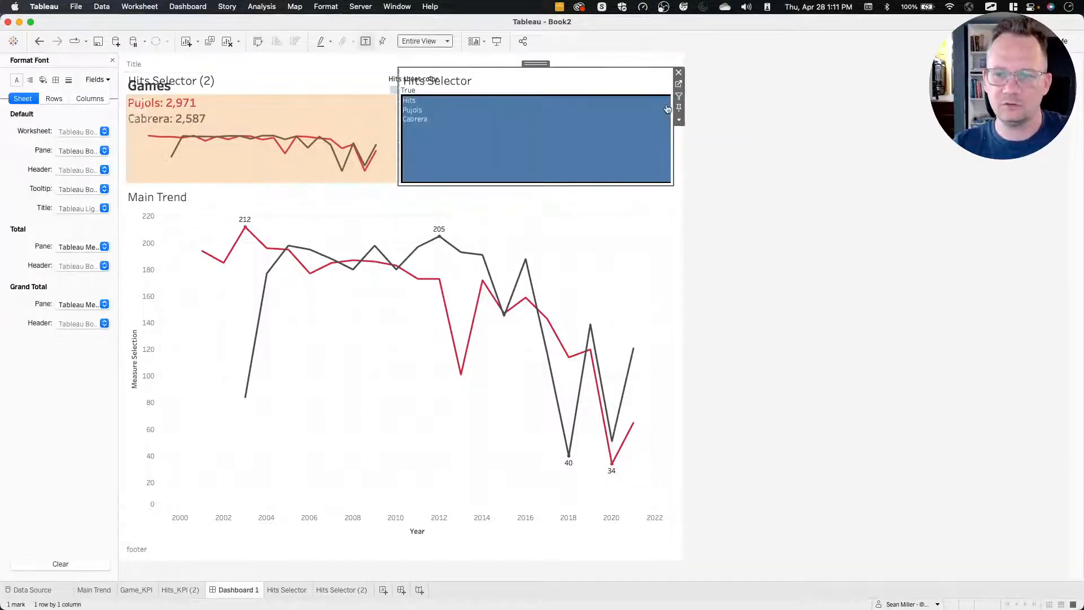
pyautogui.click(678, 84)
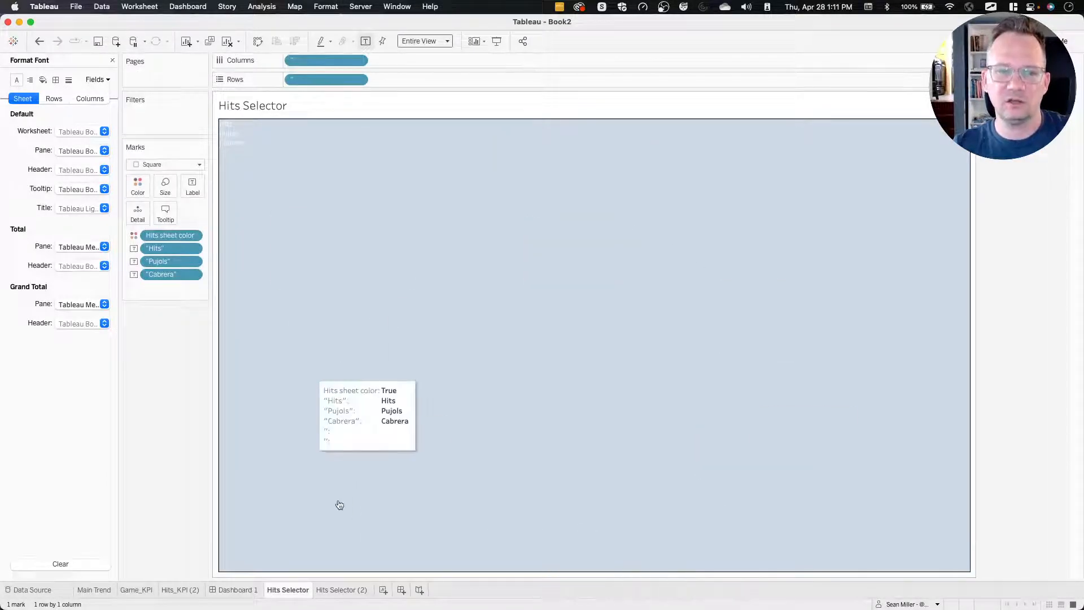
# Remove the floating Hits sheet color legend from Dashboard 1.
pyautogui.click(238, 590)
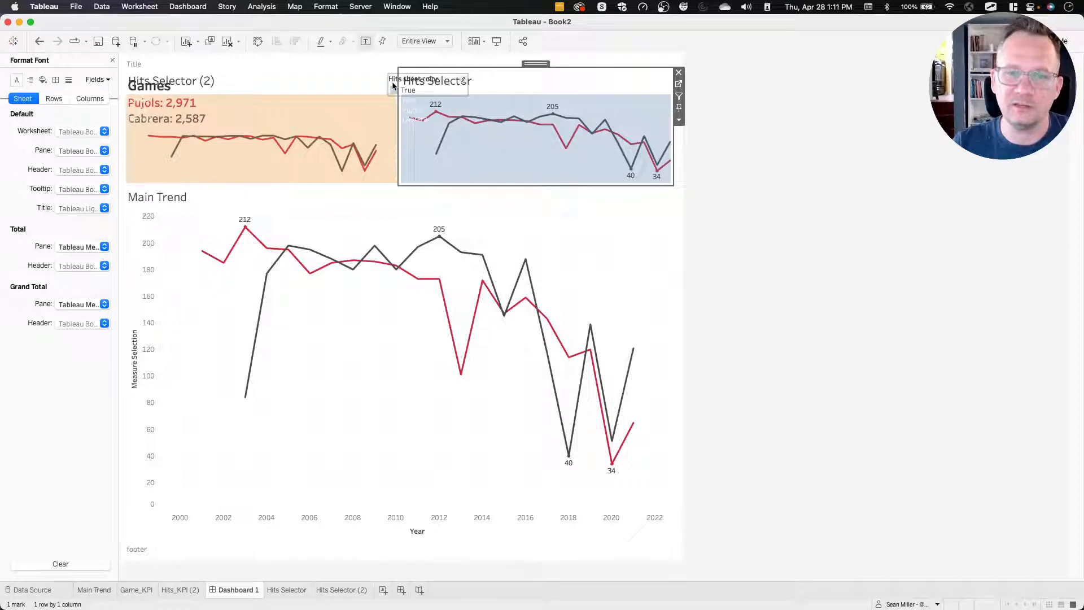
pyautogui.click(473, 83)
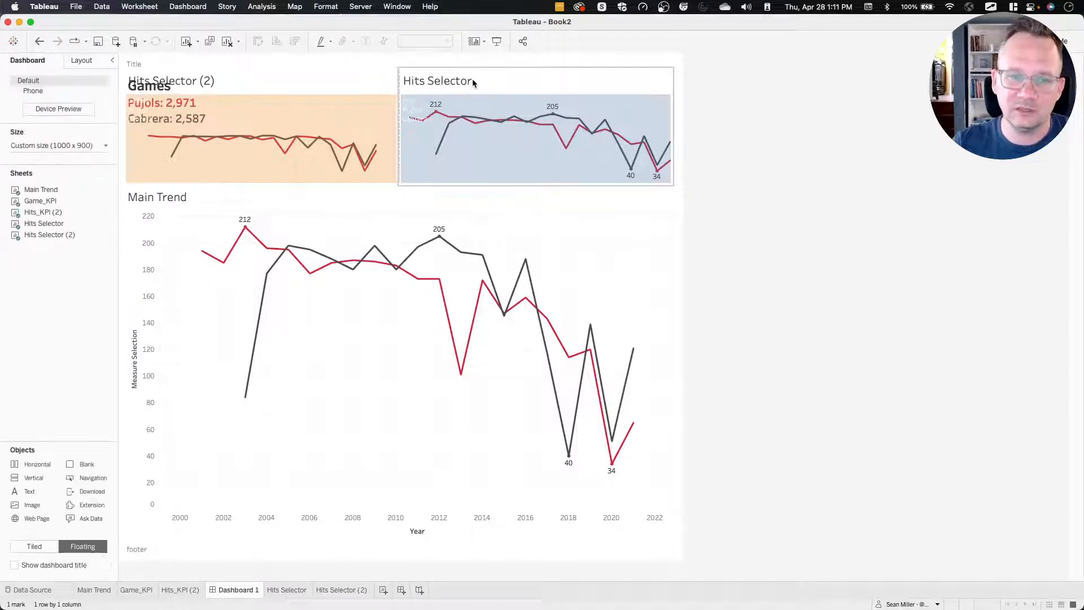
pyautogui.click(134, 65)
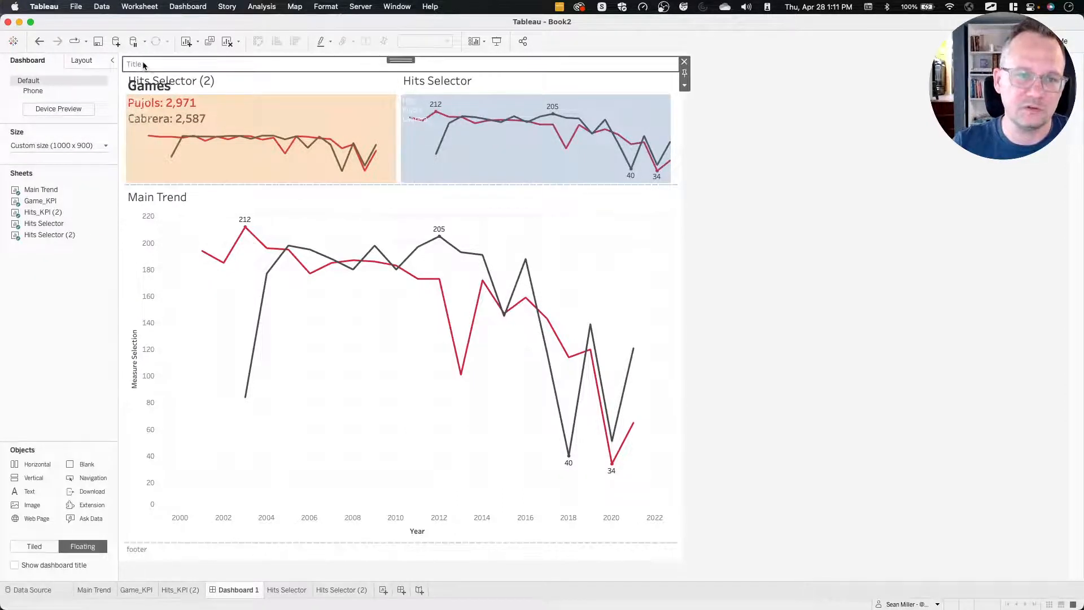
# Hide the titles of the Hits Selector (2) and Hits Selector sheets on Dashboard 1.
pyautogui.click(202, 89)
pyautogui.rightClick(203, 89)
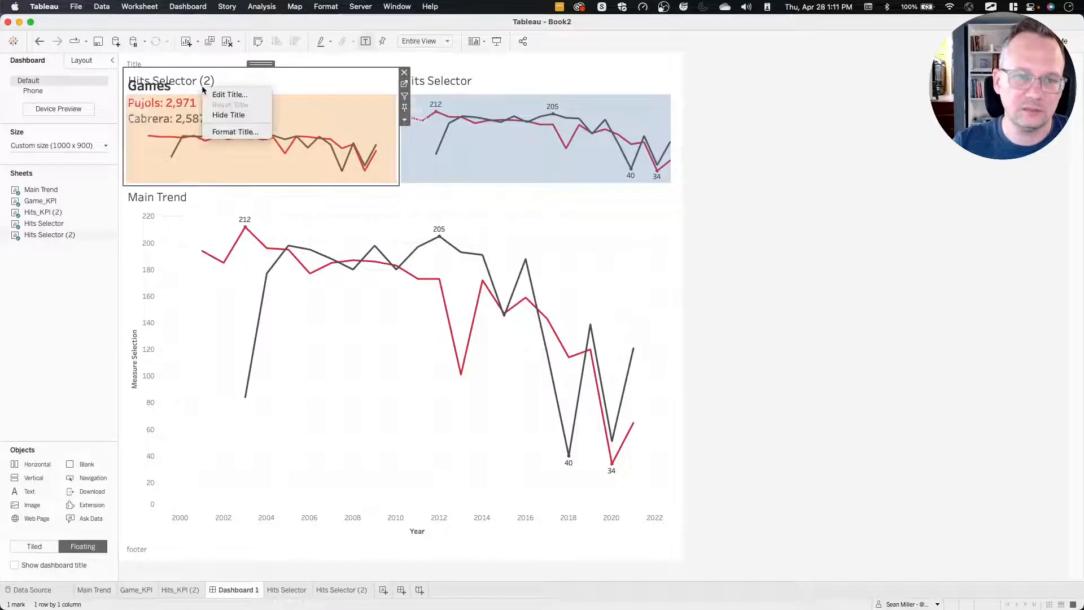
pyautogui.click(233, 116)
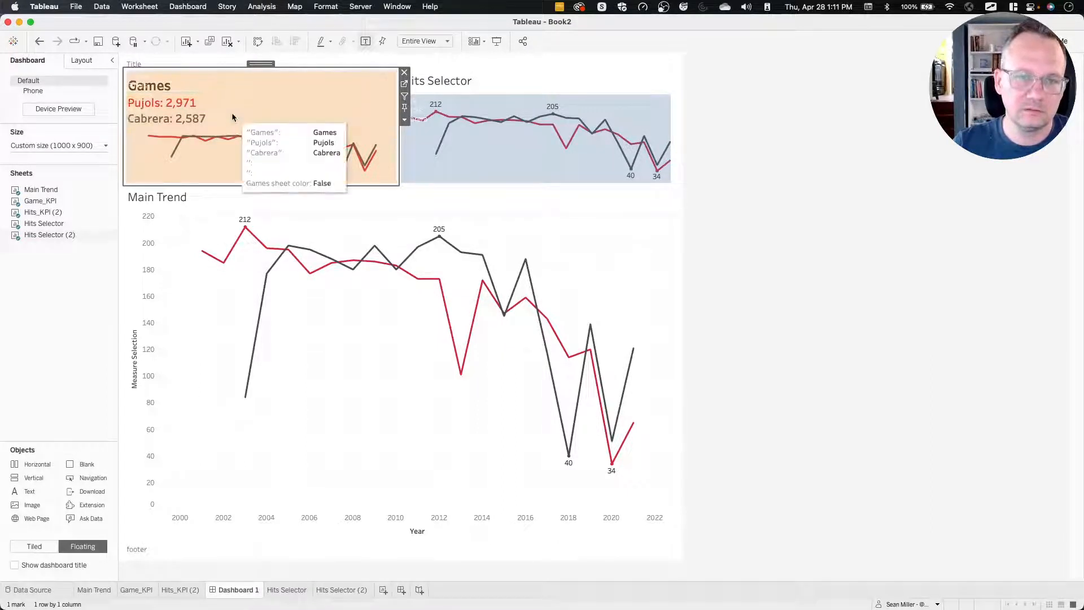
pyautogui.click(459, 85)
pyautogui.rightClick(466, 84)
pyautogui.click(493, 113)
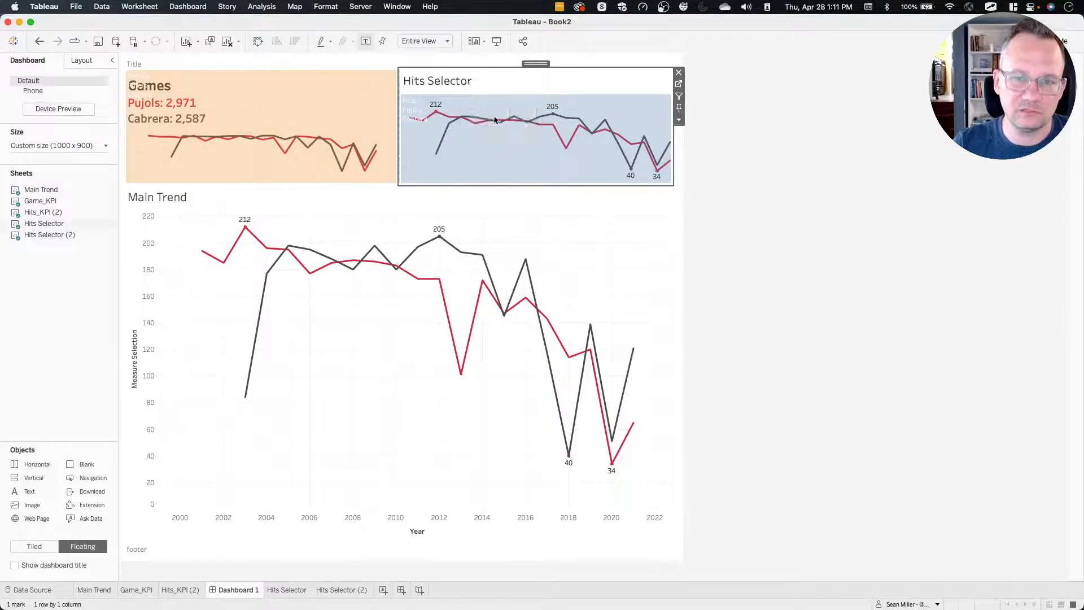
pyautogui.rightClick(485, 84)
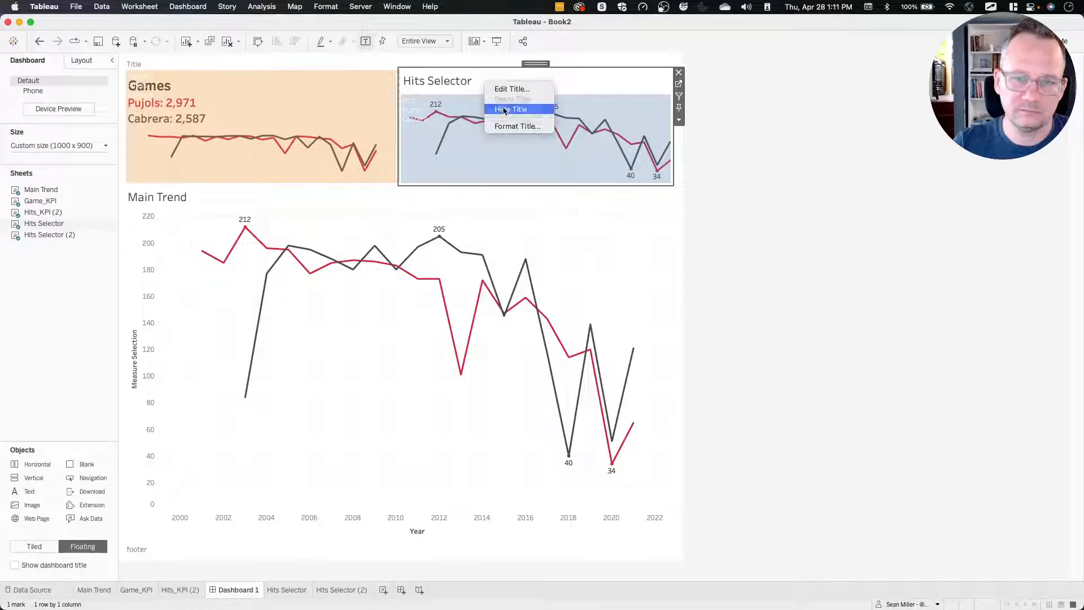
pyautogui.click(494, 107)
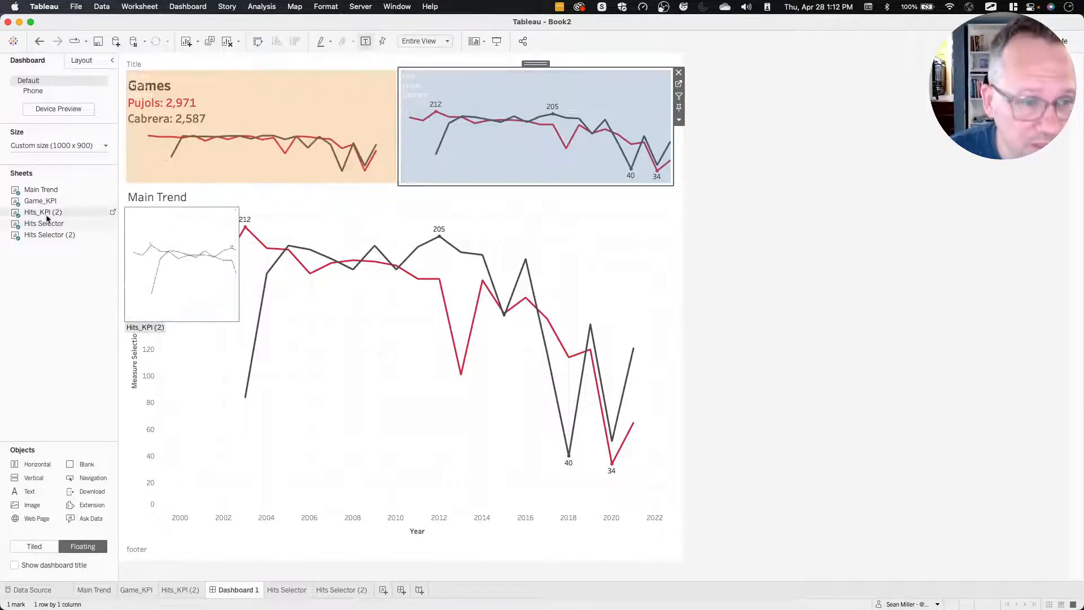
# Clear all the text from the Game_KPI sheet's title.
pyautogui.click(113, 201)
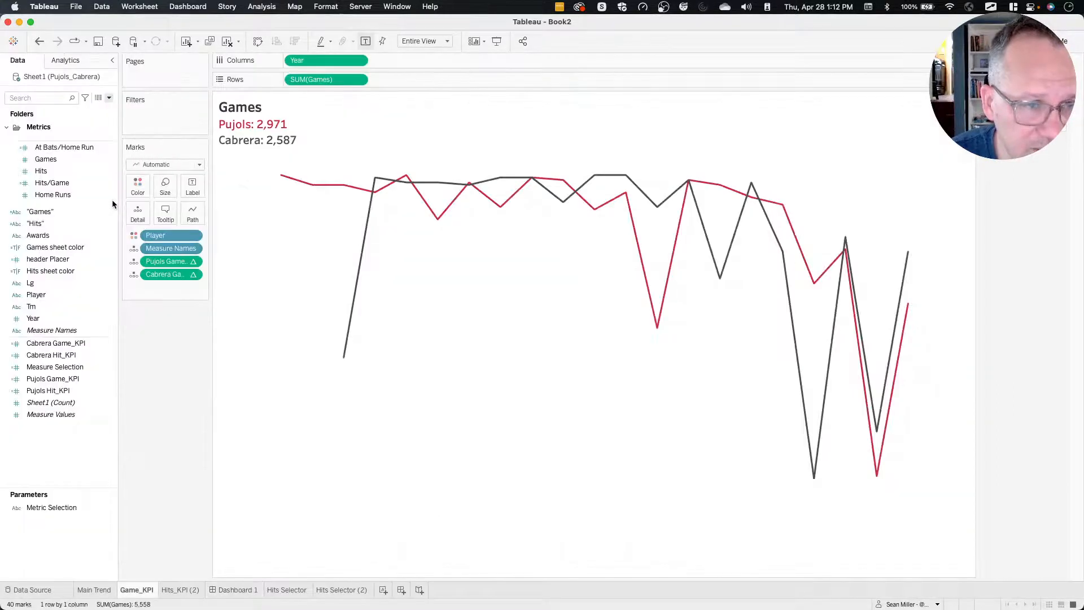
pyautogui.doubleClick(295, 146)
pyautogui.click(516, 318)
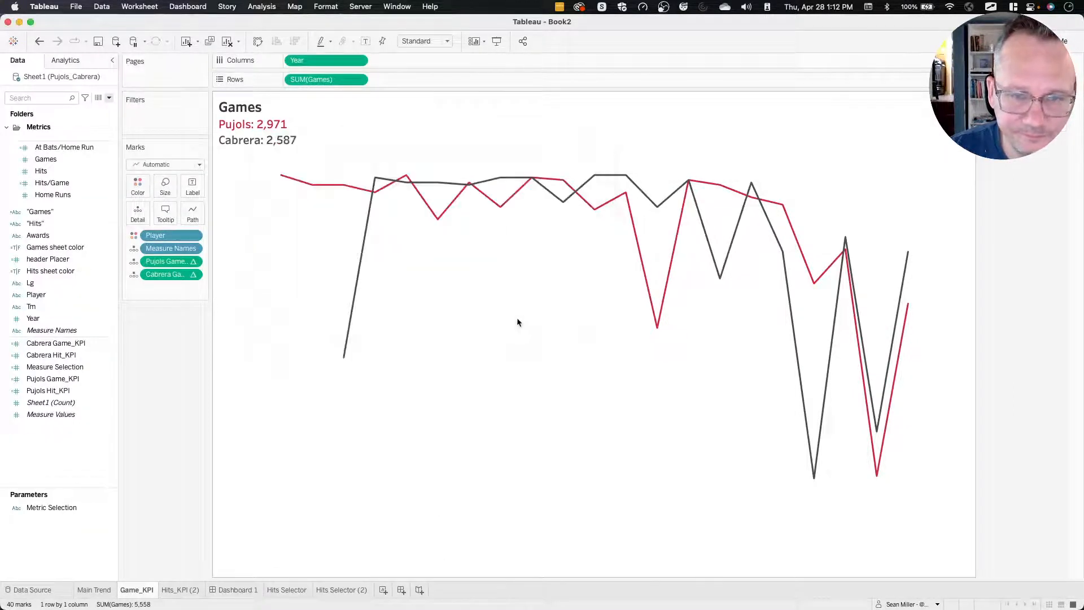
pyautogui.doubleClick(310, 143)
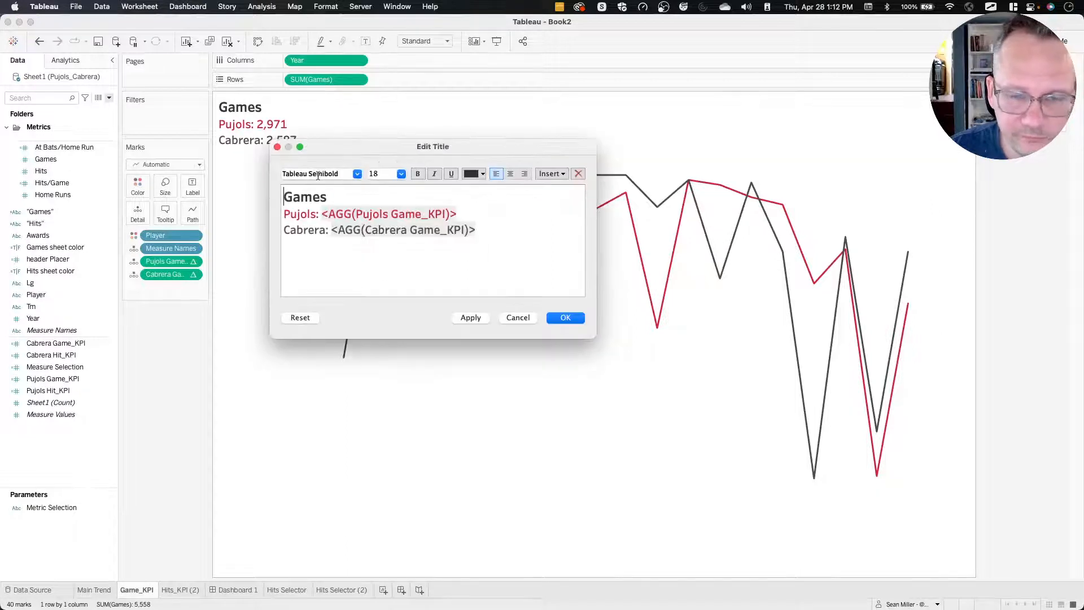
pyautogui.click(469, 245)
pyautogui.press('super+a')
pyautogui.press('BackSpace')
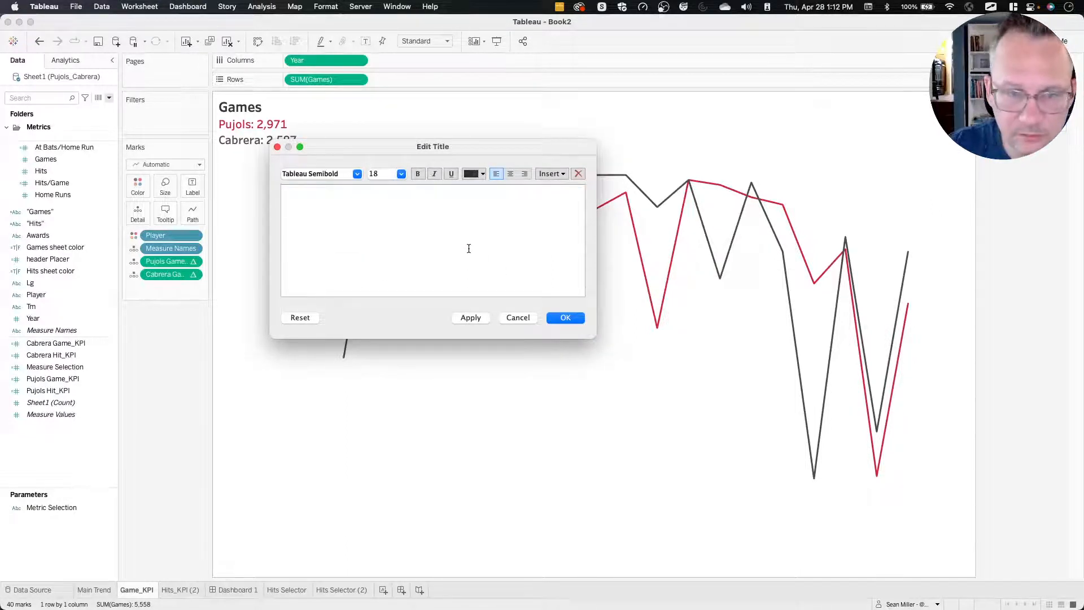
pyautogui.click(552, 320)
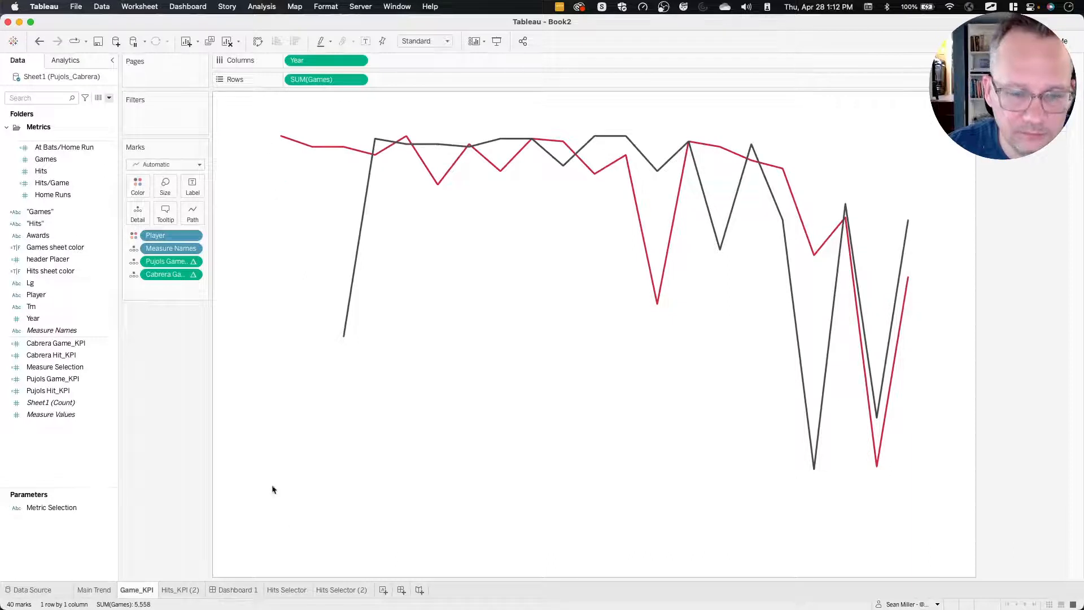
# On Dashboard 1, nudge the floating horizontal container holding both selector sheets to x 7, y 28 so it sits over the KPI charts.
pyautogui.click(237, 592)
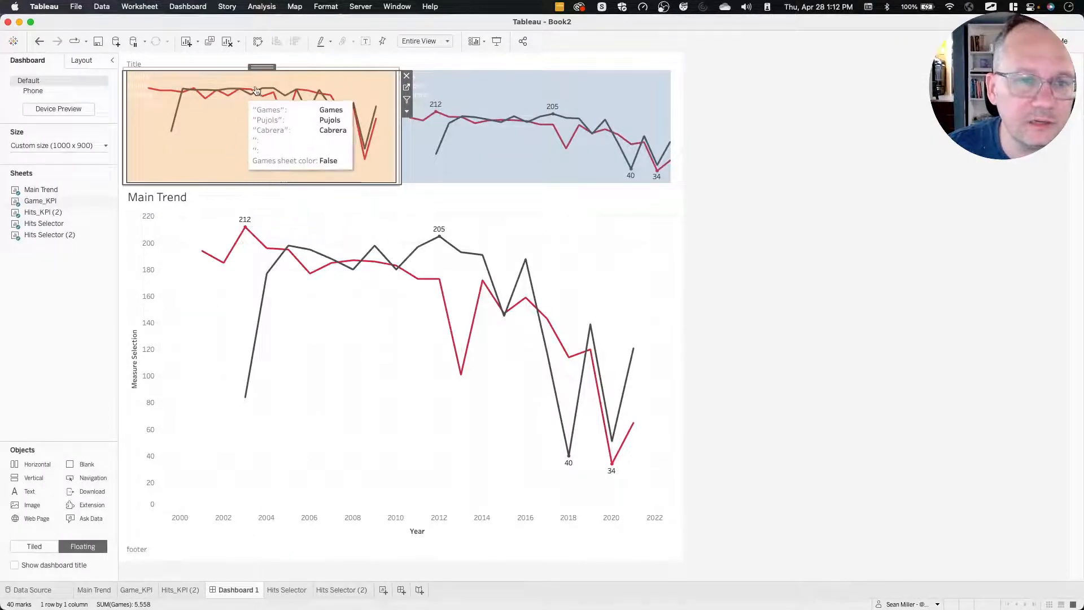
pyautogui.click(675, 79)
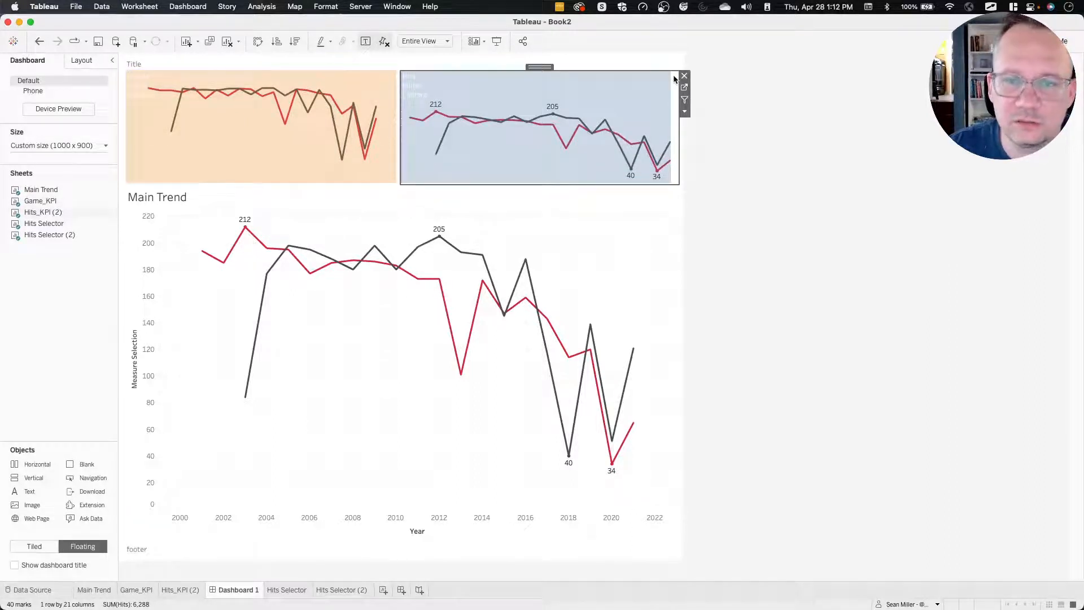
pyautogui.doubleClick(539, 67)
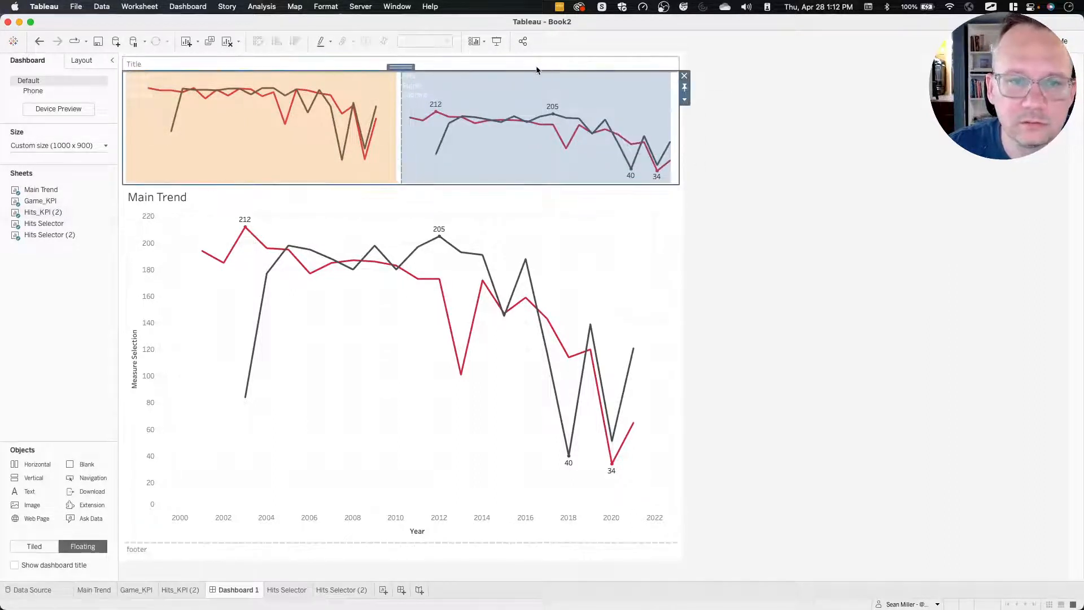
pyautogui.click(82, 62)
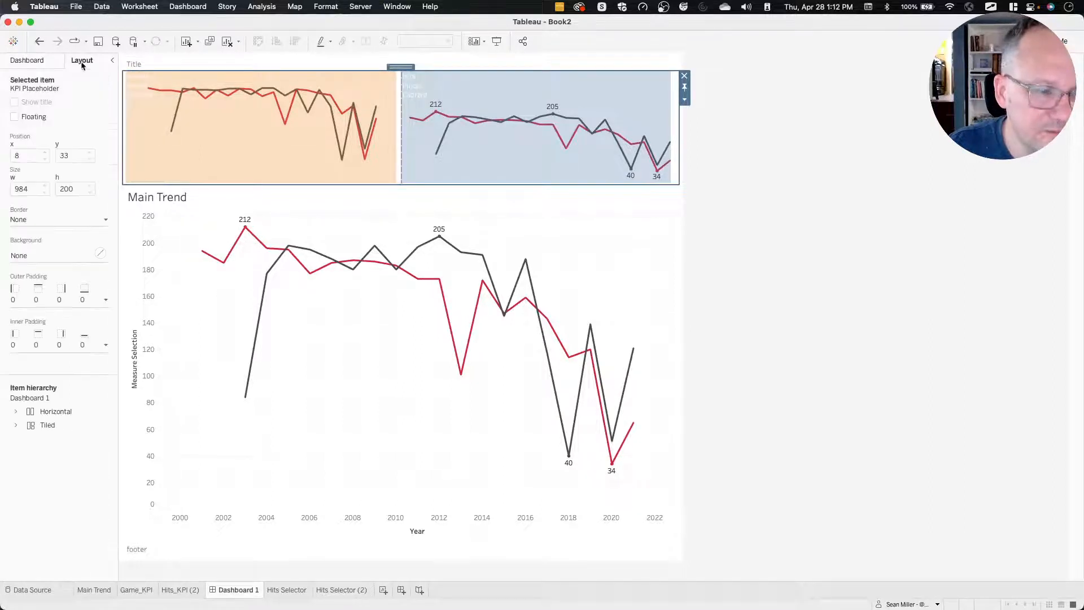
pyautogui.click(60, 413)
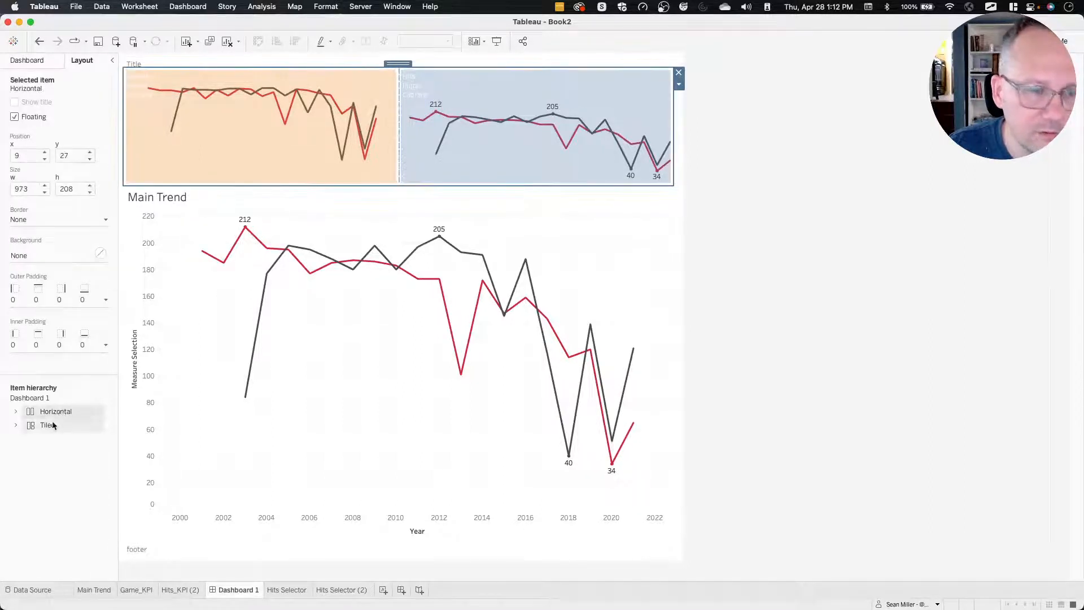
pyautogui.click(49, 424)
pyautogui.click(52, 417)
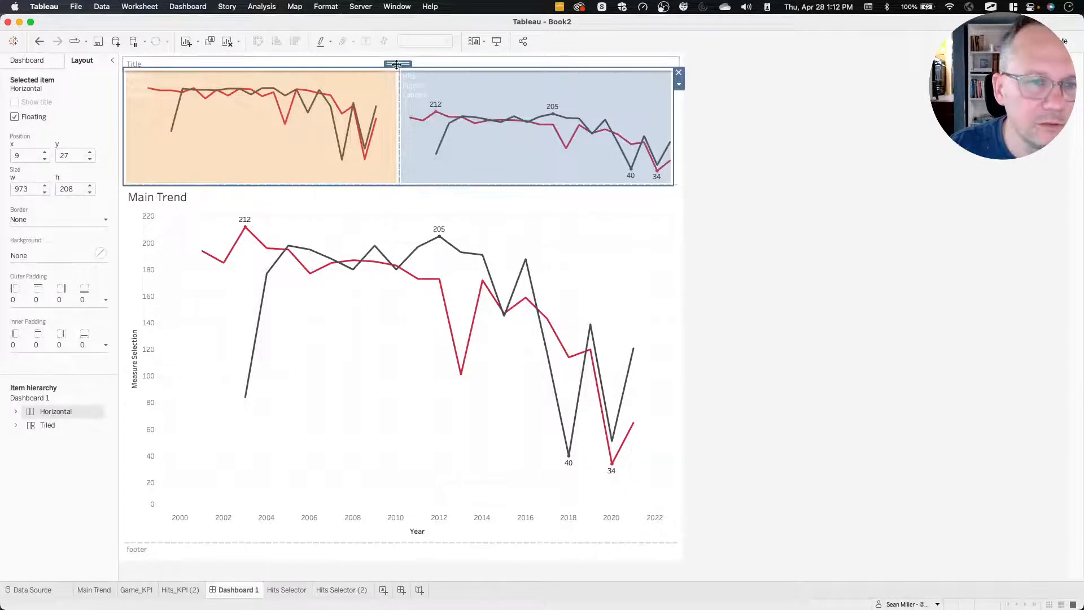
pyautogui.moveTo(397, 65)
pyautogui.mouseDown()
pyautogui.moveTo(430, 89)
pyautogui.moveTo(399, 66)
pyautogui.mouseUp()
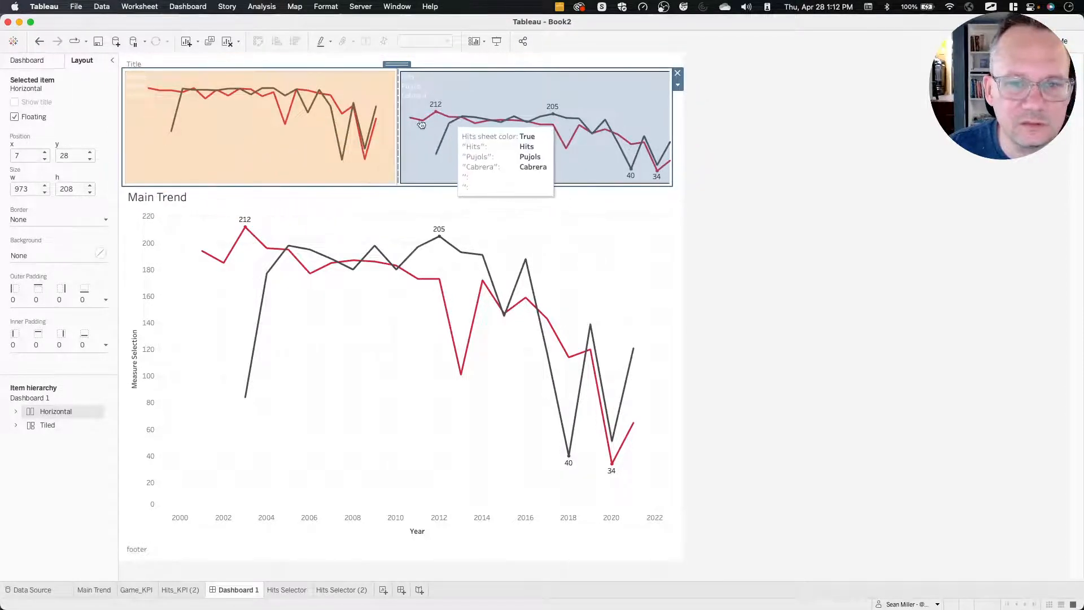
# Switch to the browser to check the KPI card labels on the reference #WOW2022 W17 dashboard, and return to Tableau.
pyautogui.press('super+Tab')
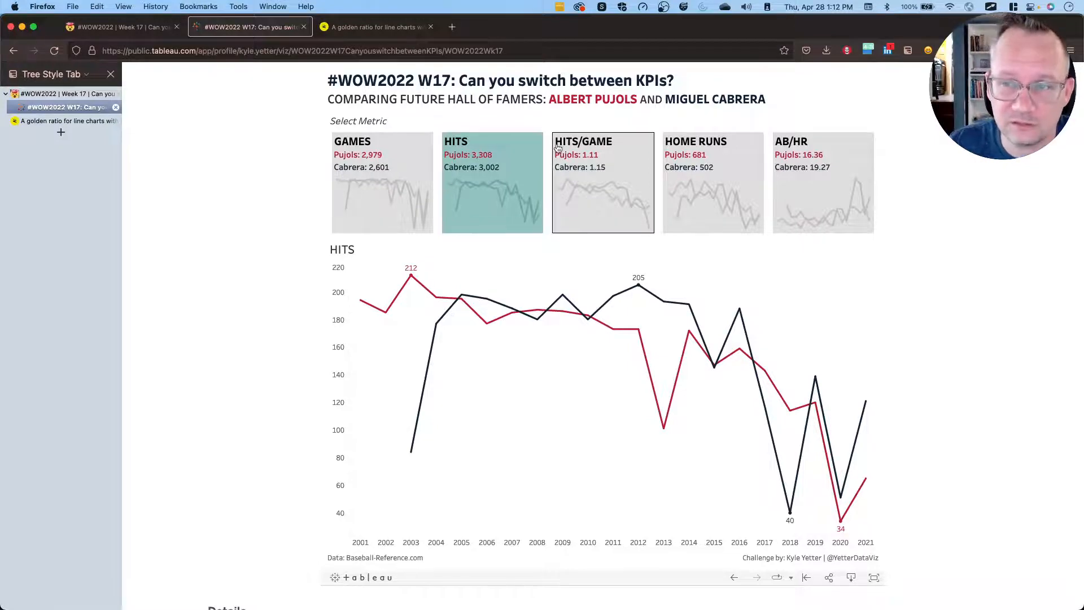
pyautogui.hotkey('ctrl', 'Right')
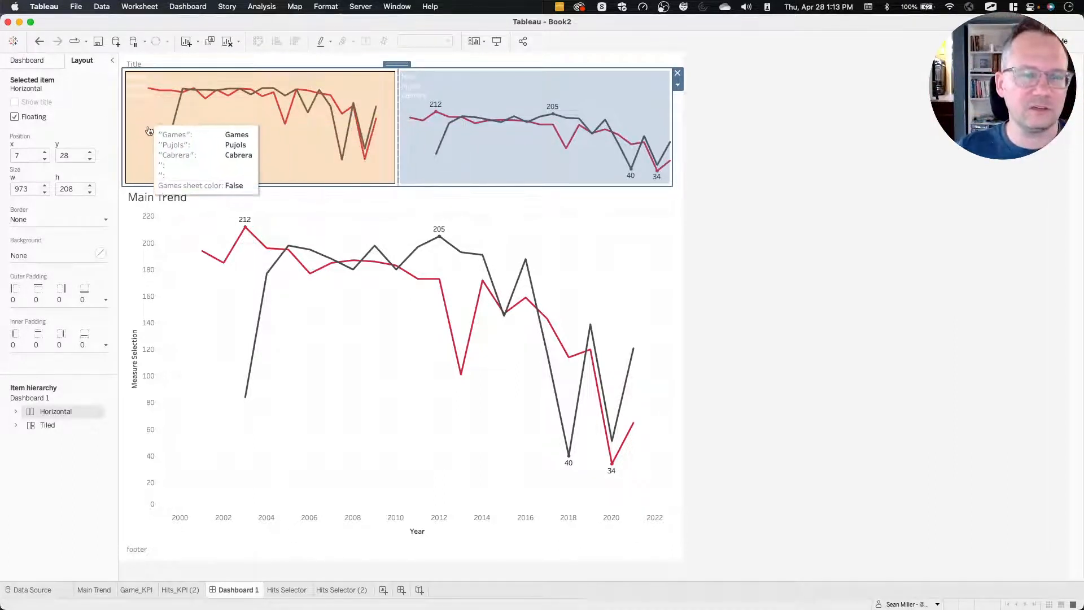
# Open the Hits Selector (2) sheet from Dashboard 1 and replace its mark label text with only the "Games" field.
pyautogui.click(267, 149)
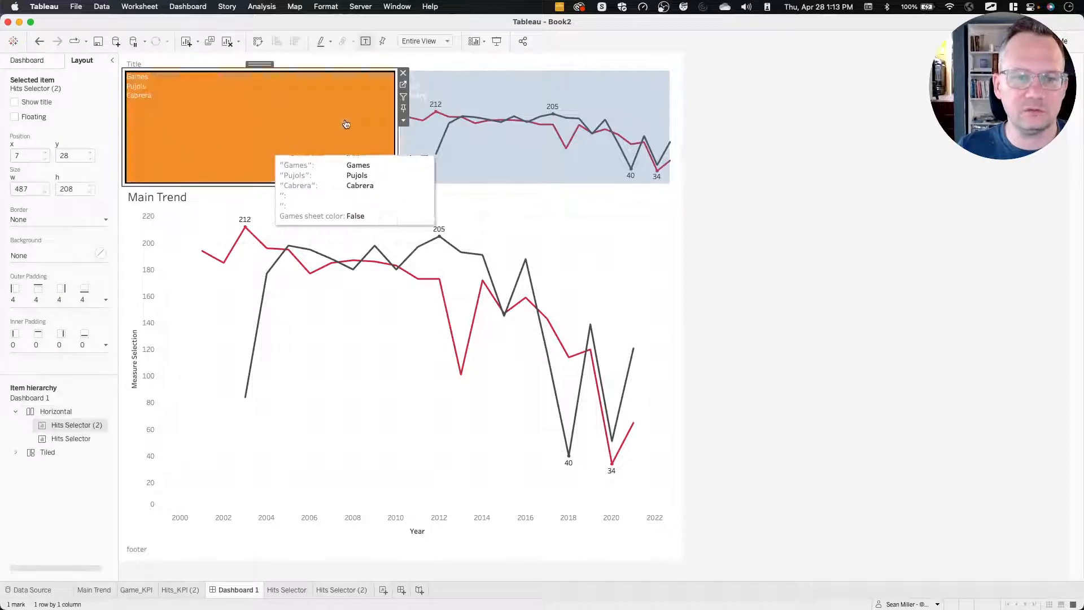
pyautogui.click(403, 86)
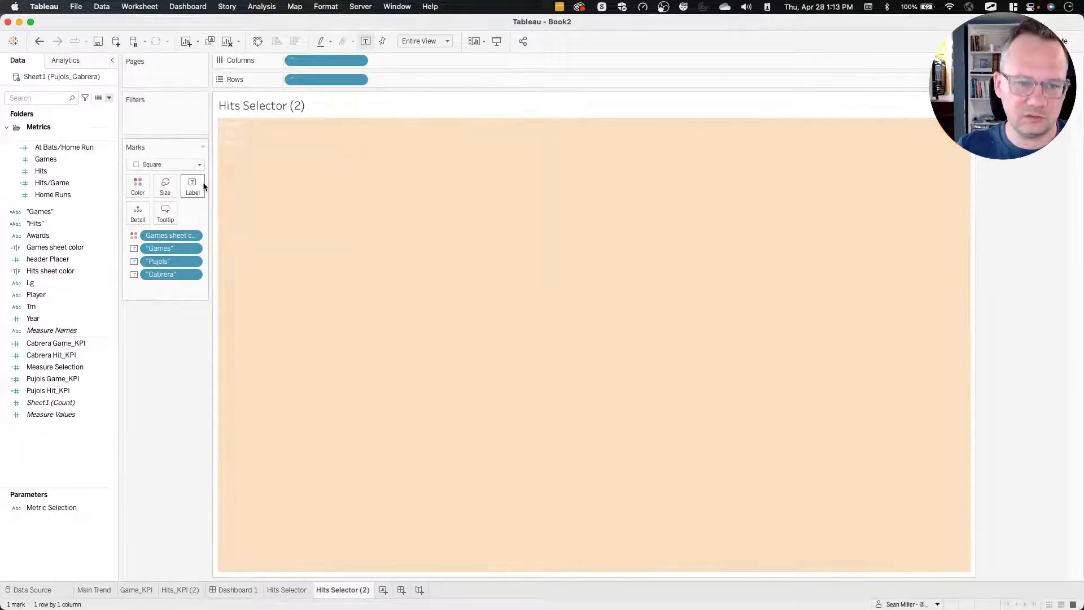
pyautogui.click(193, 186)
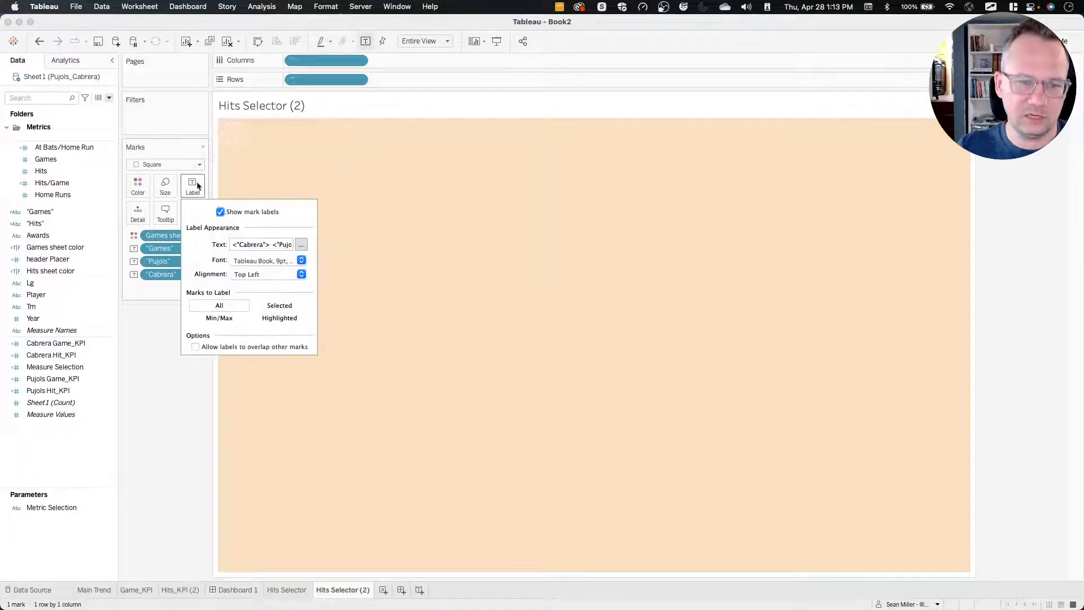
pyautogui.click(301, 245)
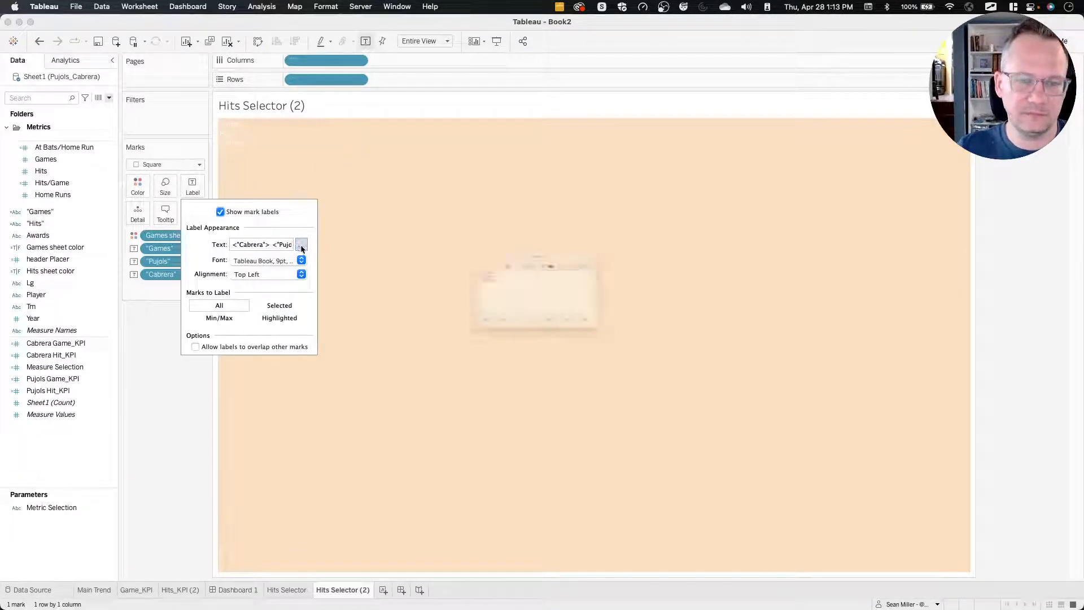
pyautogui.click(453, 273)
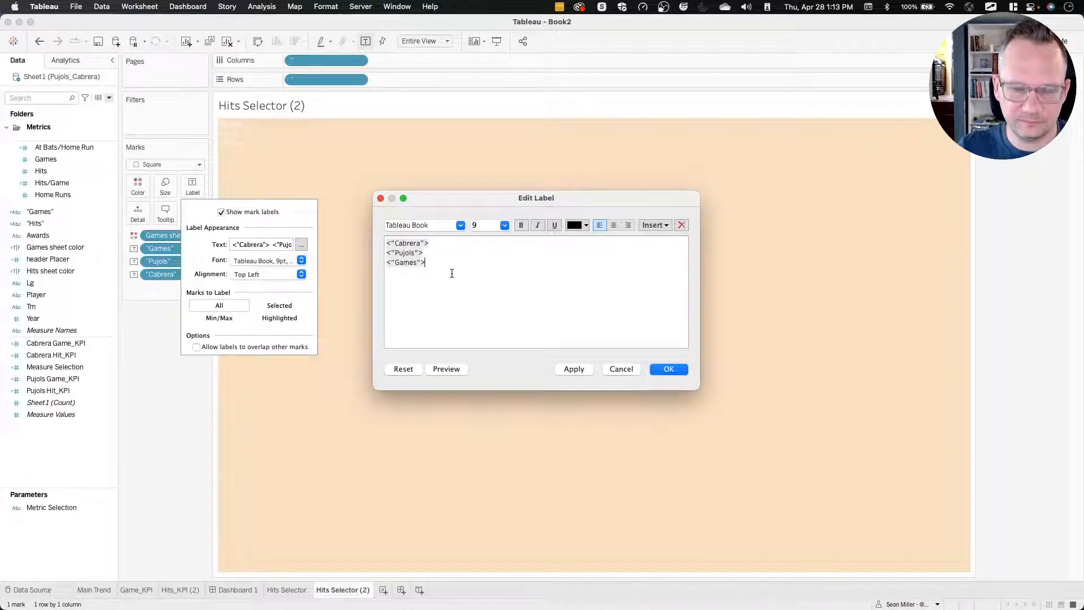
pyautogui.moveTo(437, 261); pyautogui.dragTo(365, 219)
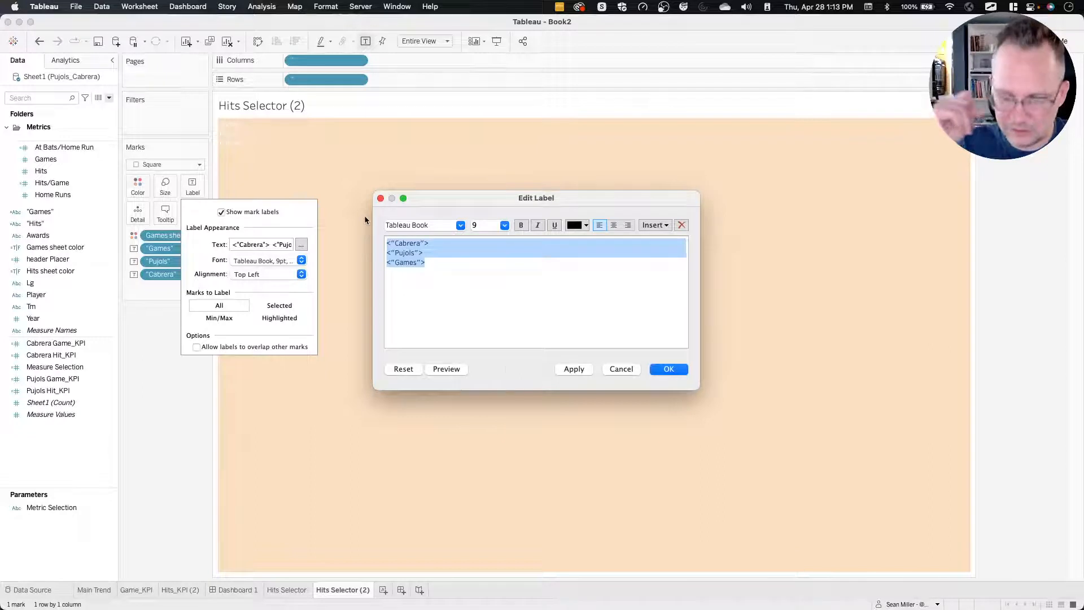
pyautogui.click(654, 225)
pyautogui.click(667, 246)
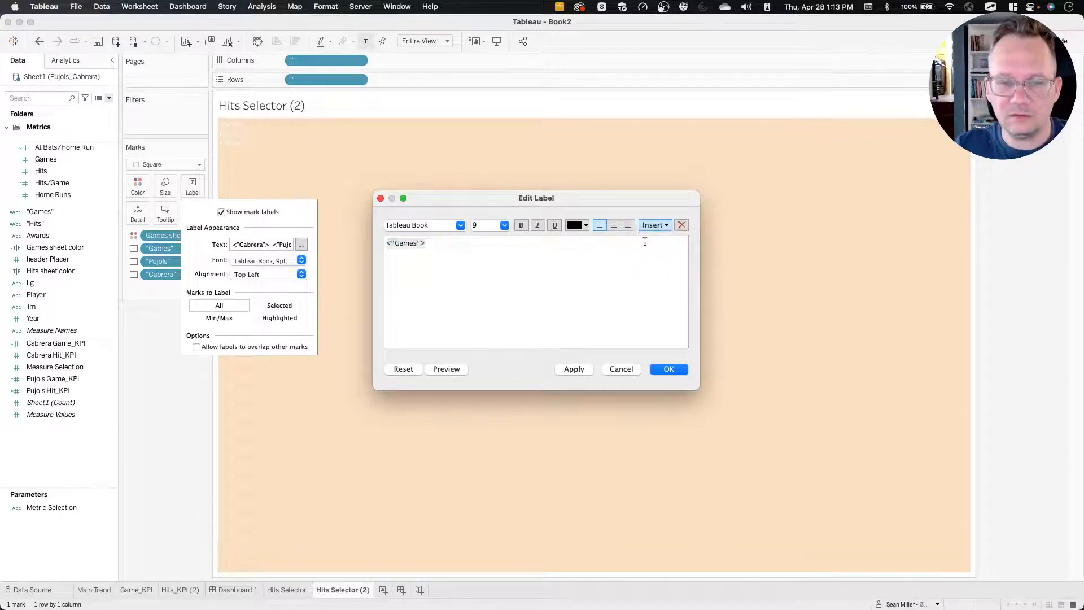
# Format the "Games" line of the label in Tableau Semibold at size 12.
pyautogui.moveTo(391, 244); pyautogui.dragTo(444, 238)
pyautogui.click(461, 225)
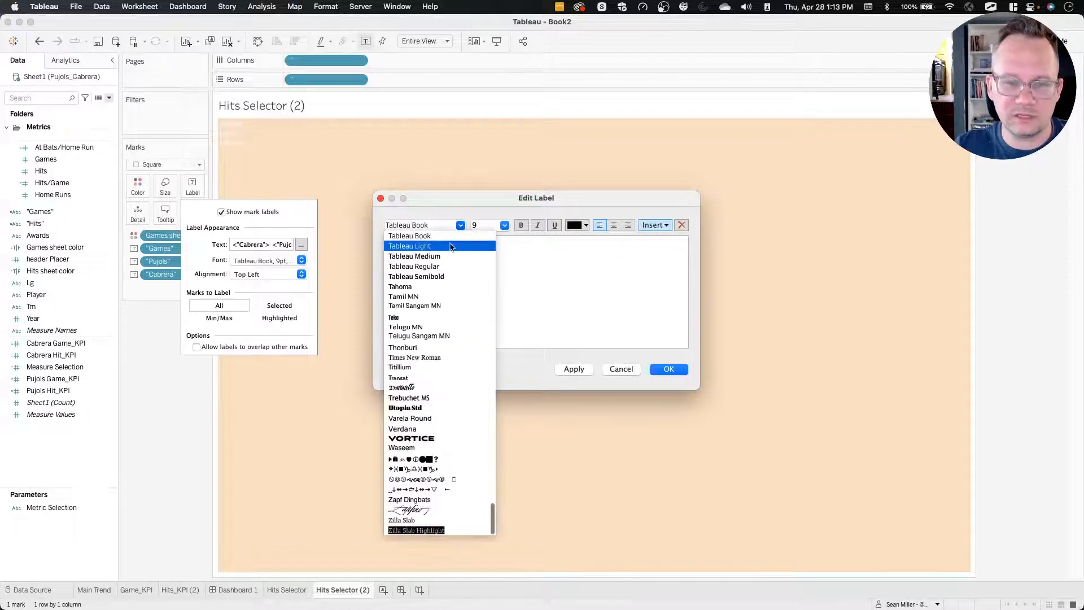
pyautogui.click(438, 275)
pyautogui.click(505, 225)
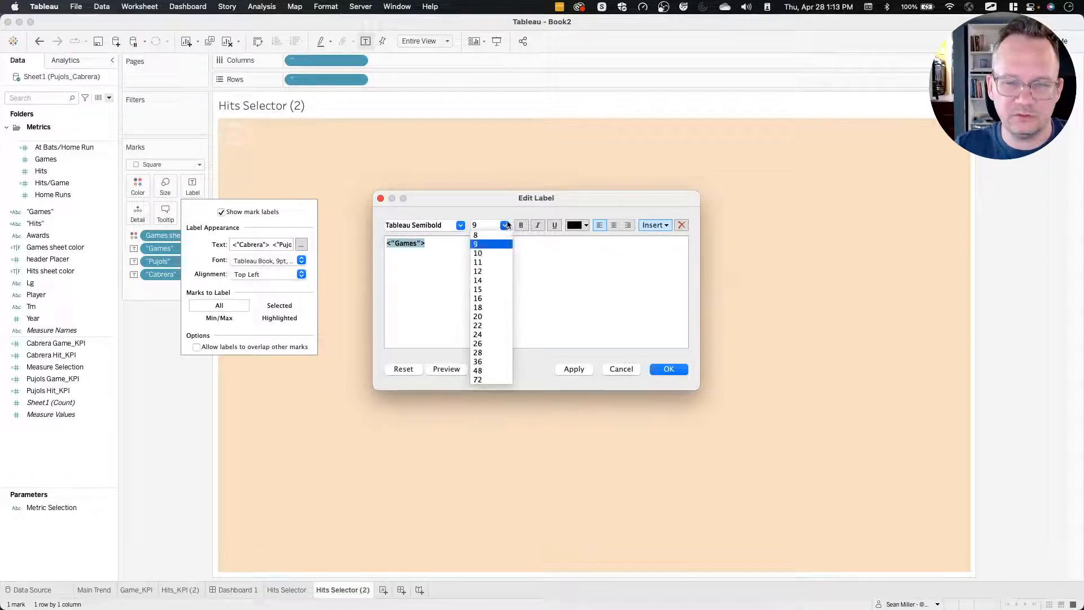
pyautogui.click(490, 271)
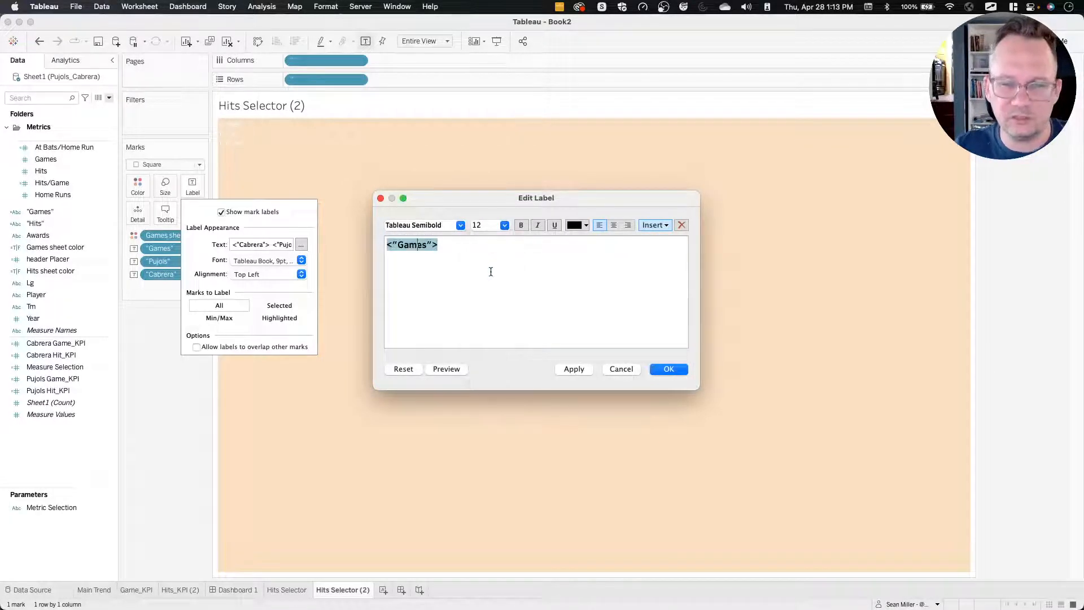
# Insert the "Pujols" and "Cabrera" fields on separate lines below "Games" in the label, each followed by a colon.
pyautogui.click(459, 253)
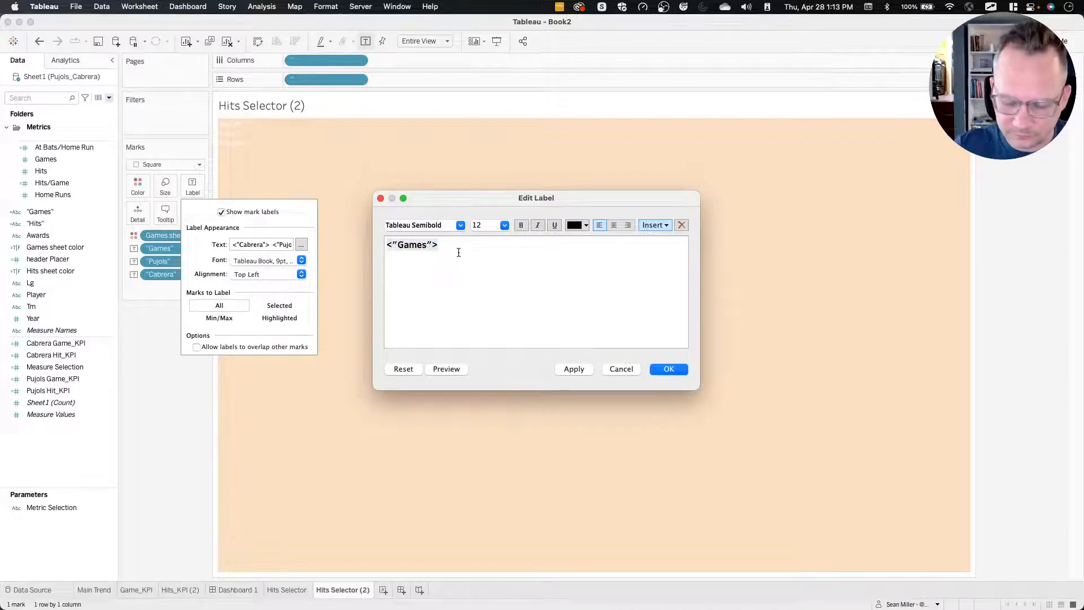
pyautogui.click(657, 226)
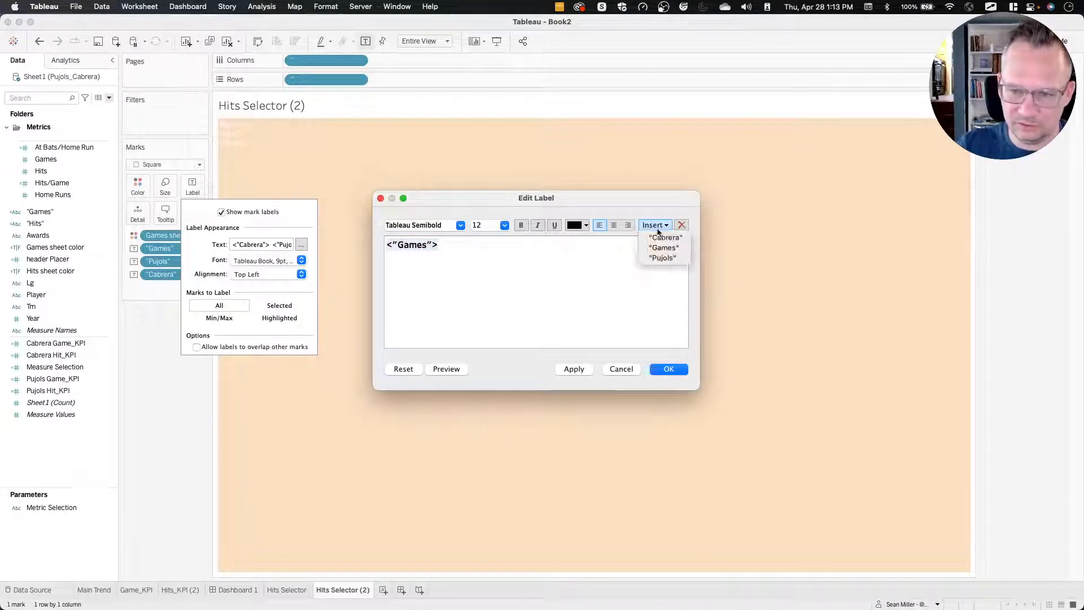
pyautogui.click(663, 258)
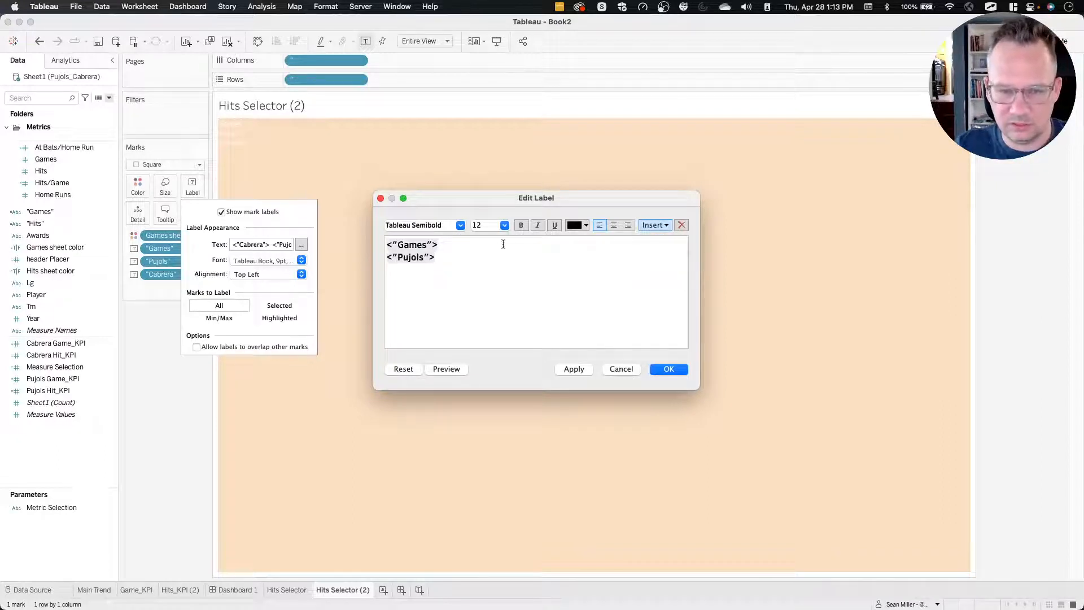
pyautogui.click(659, 225)
pyautogui.click(671, 237)
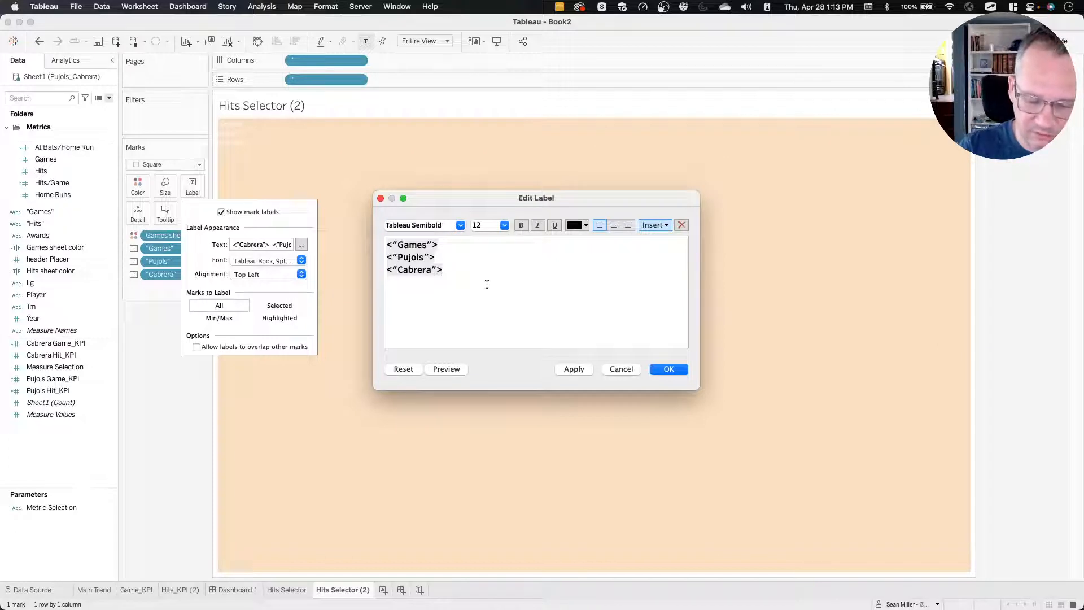
pyautogui.write(':')
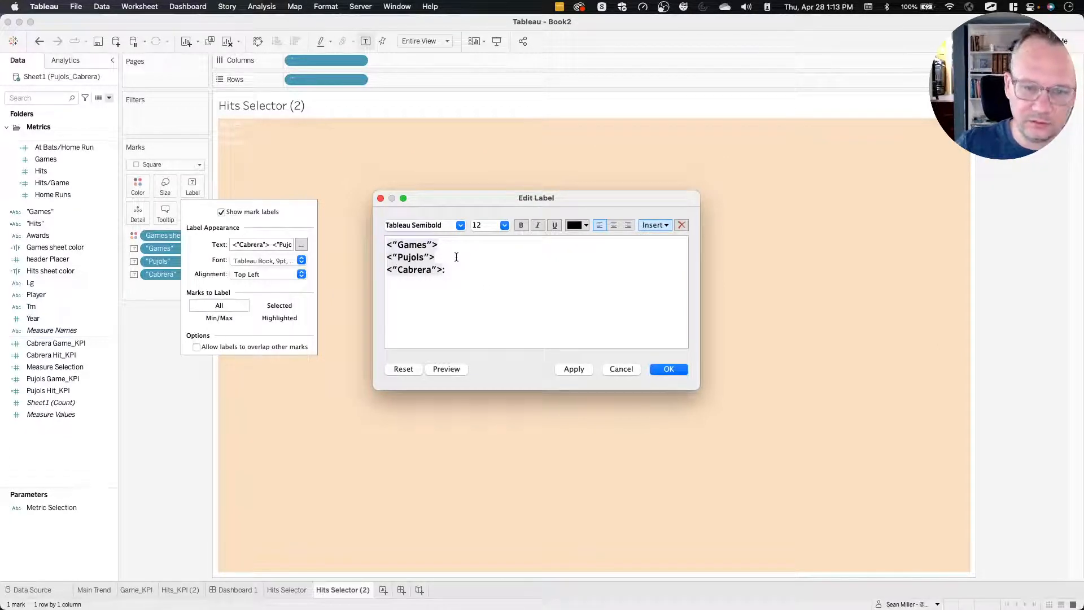
pyautogui.click(457, 257)
pyautogui.write(':')
# Color the "Pujols" line of the label red and the "Cabrera" line dark gray.
pyautogui.tripleClick(457, 257)
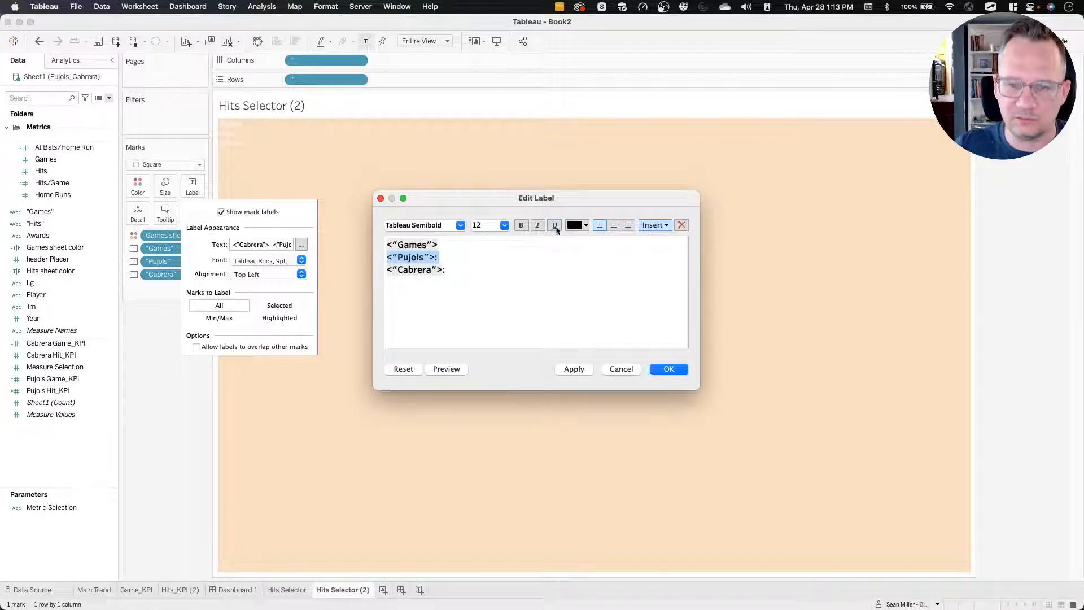
pyautogui.click(575, 226)
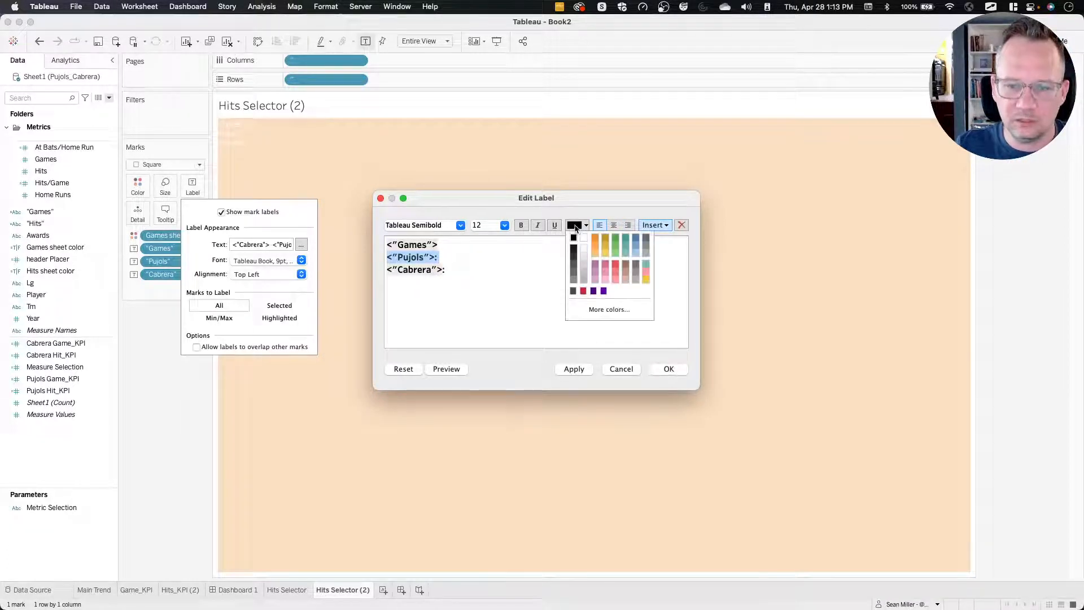
pyautogui.click(584, 290)
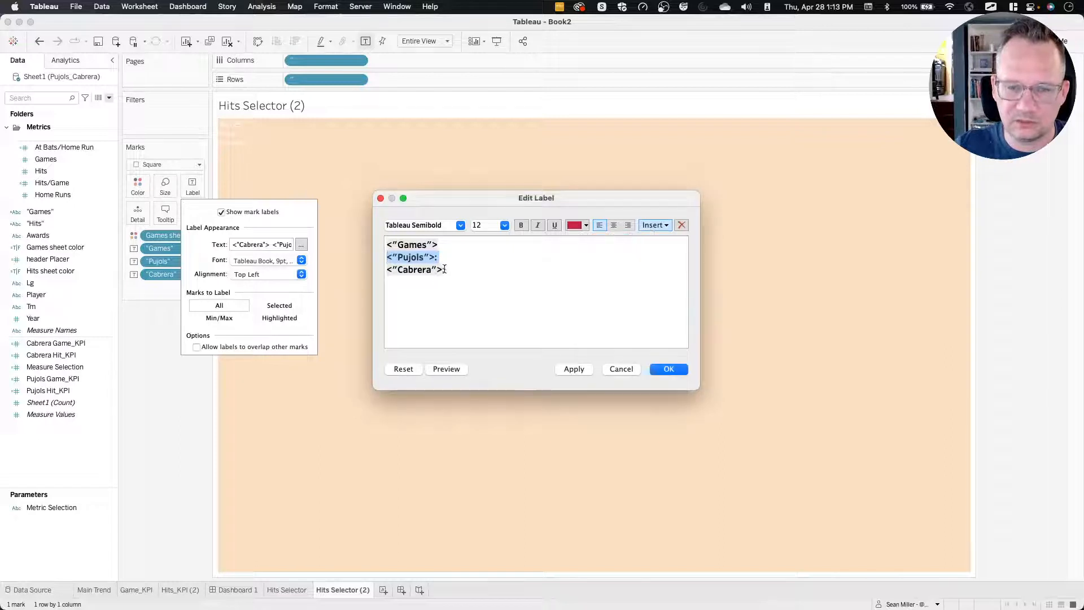
pyautogui.moveTo(444, 269); pyautogui.dragTo(387, 270)
pyautogui.click(575, 226)
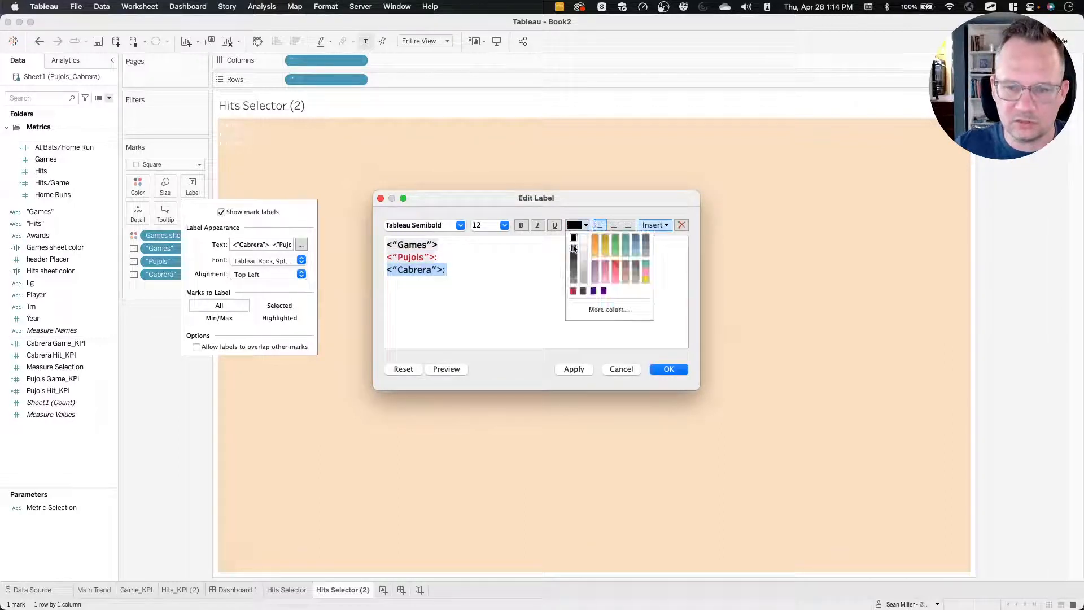
pyautogui.click(582, 291)
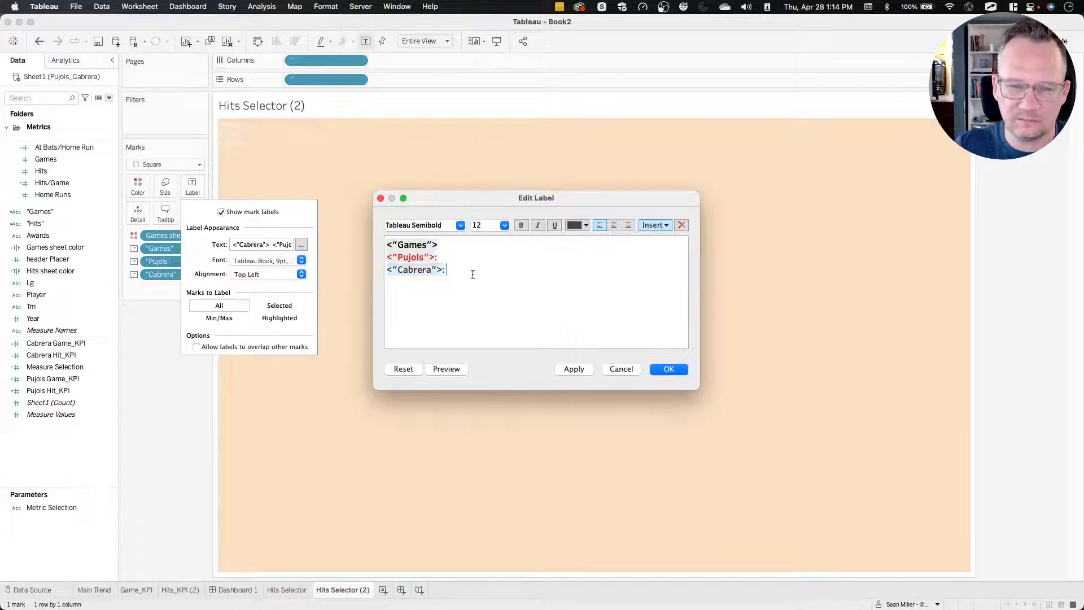
# Set the "Pujols" and "Cabrera" lines to Tableau Medium at size 10 and apply the edited label.
pyautogui.moveTo(474, 274); pyautogui.dragTo(384, 257)
pyautogui.click(460, 225)
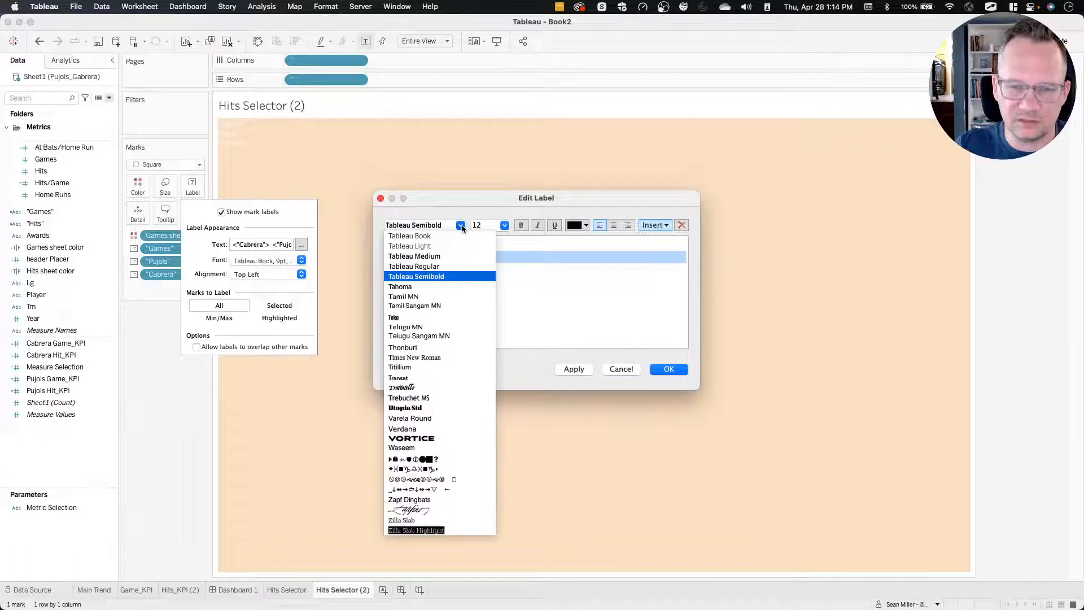
pyautogui.click(446, 252)
pyautogui.click(504, 225)
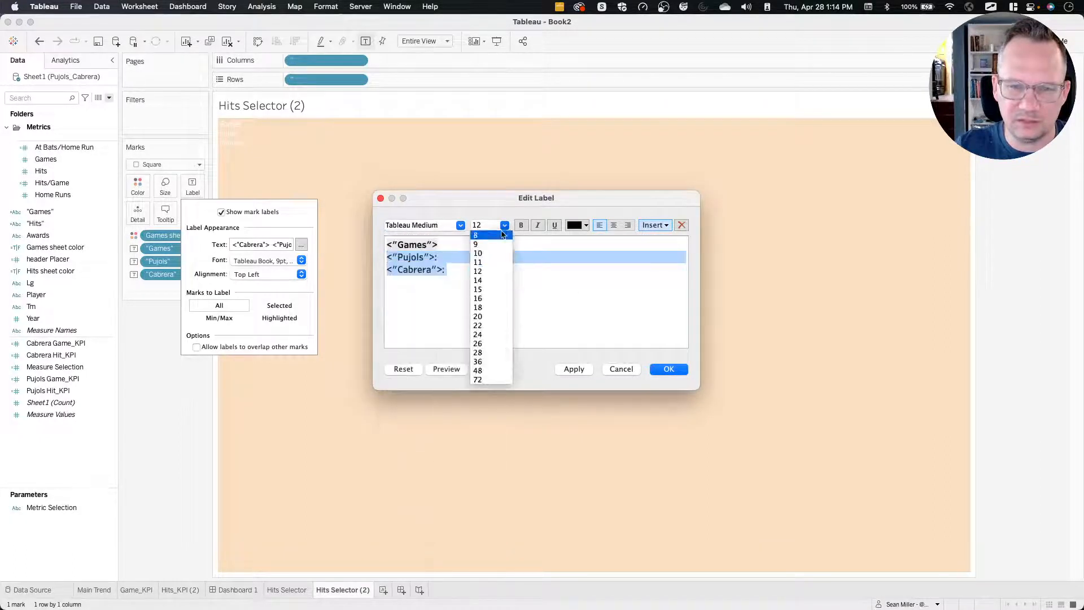
pyautogui.click(493, 254)
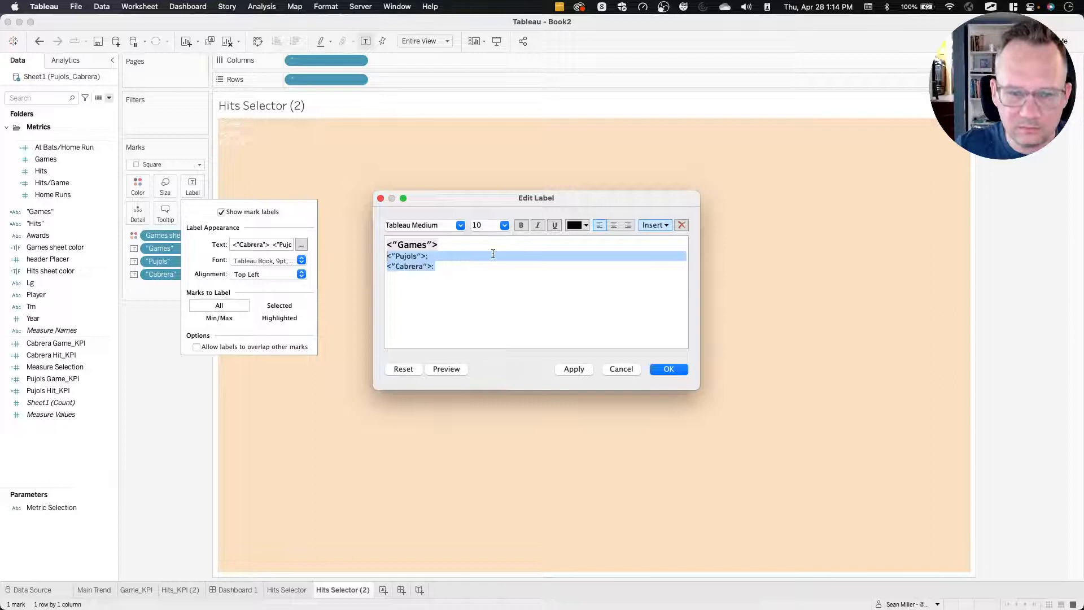
pyautogui.click(458, 255)
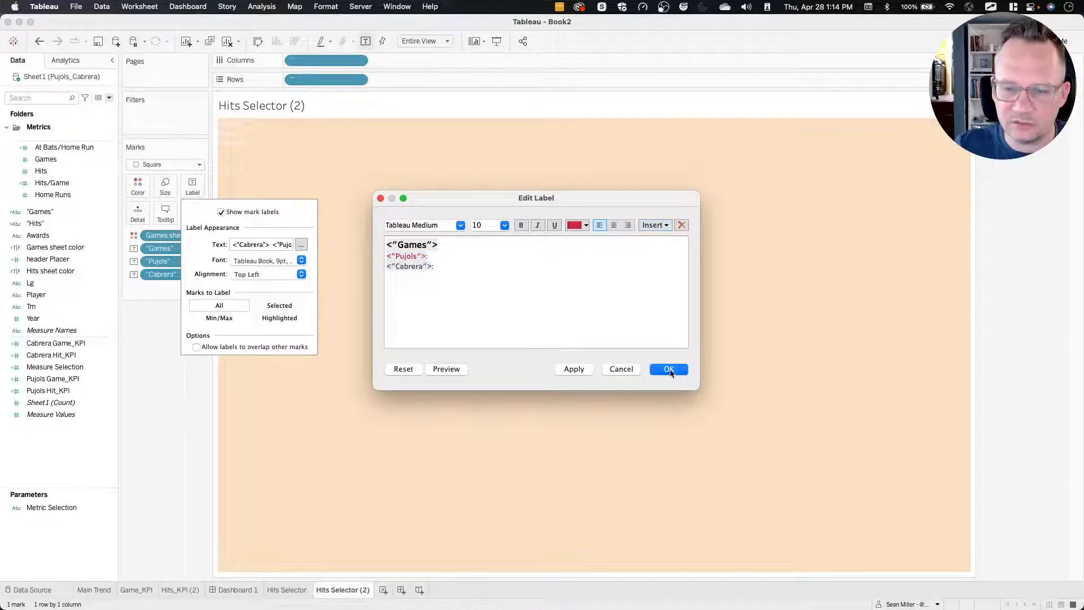
pyautogui.click(670, 373)
pyautogui.click(188, 440)
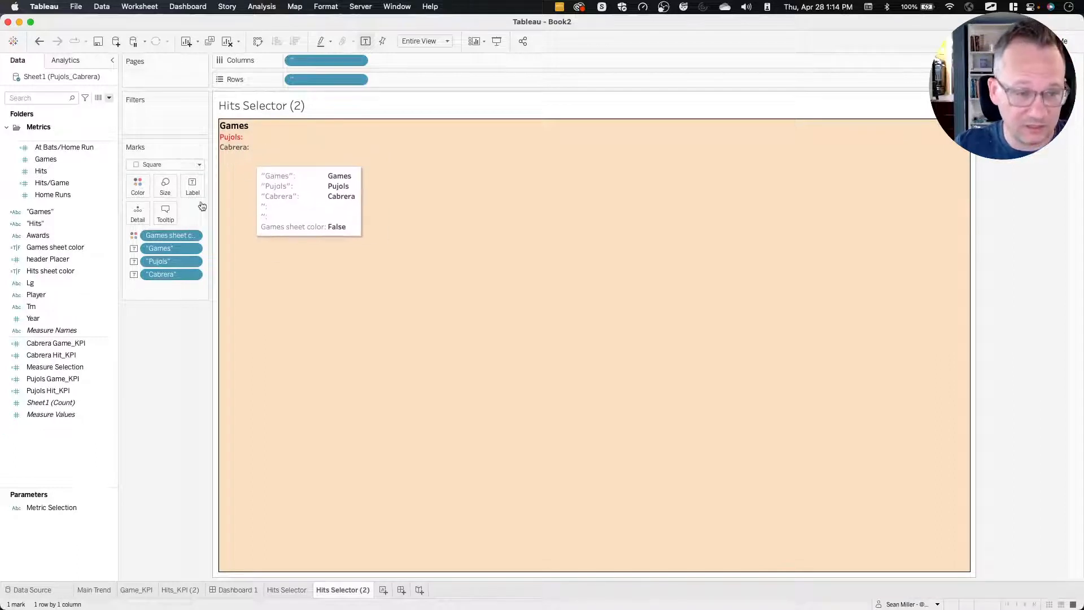
# Edit the Cabrera Game_KPI calculation, replacing window_sum with a level-of-detail expression: {(sum(if [Player]!="Pujols" then [Games] END))}.
pyautogui.click(79, 343)
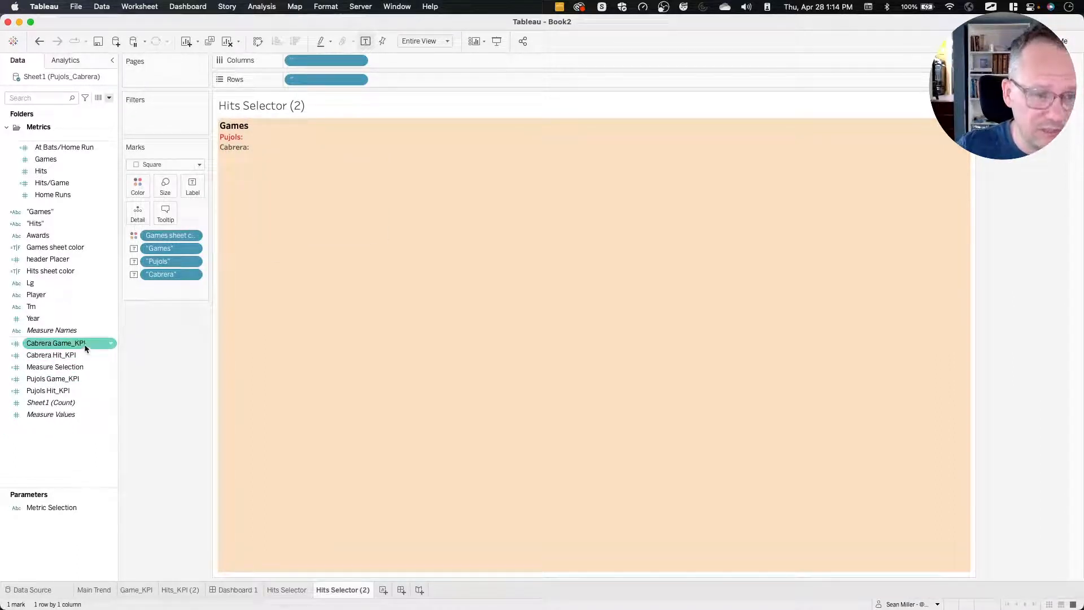
pyautogui.rightClick(85, 348)
pyautogui.click(110, 395)
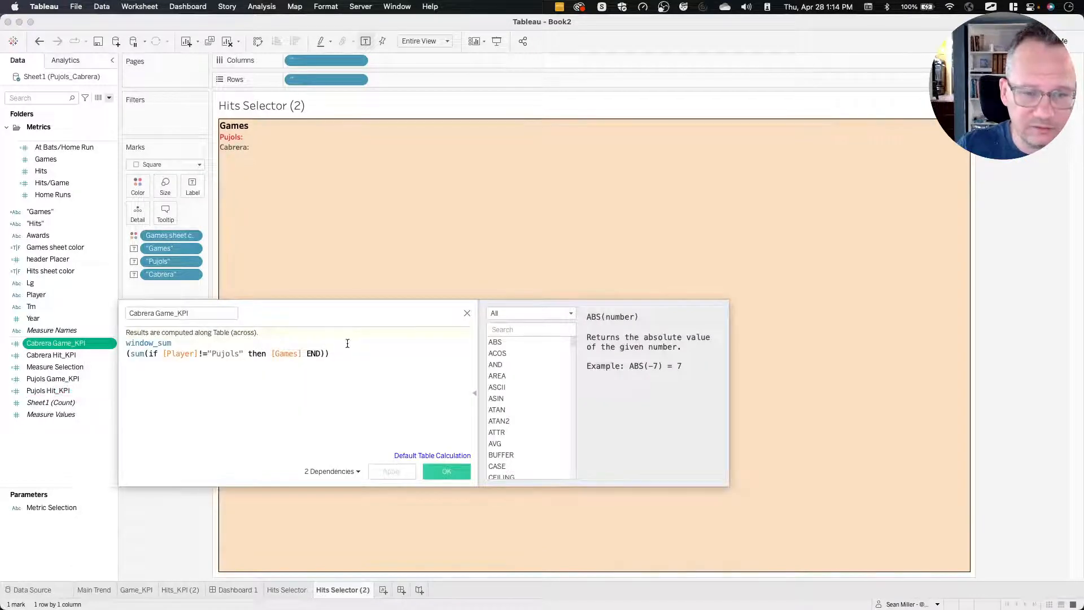
pyautogui.moveTo(341, 356); pyautogui.dragTo(120, 328)
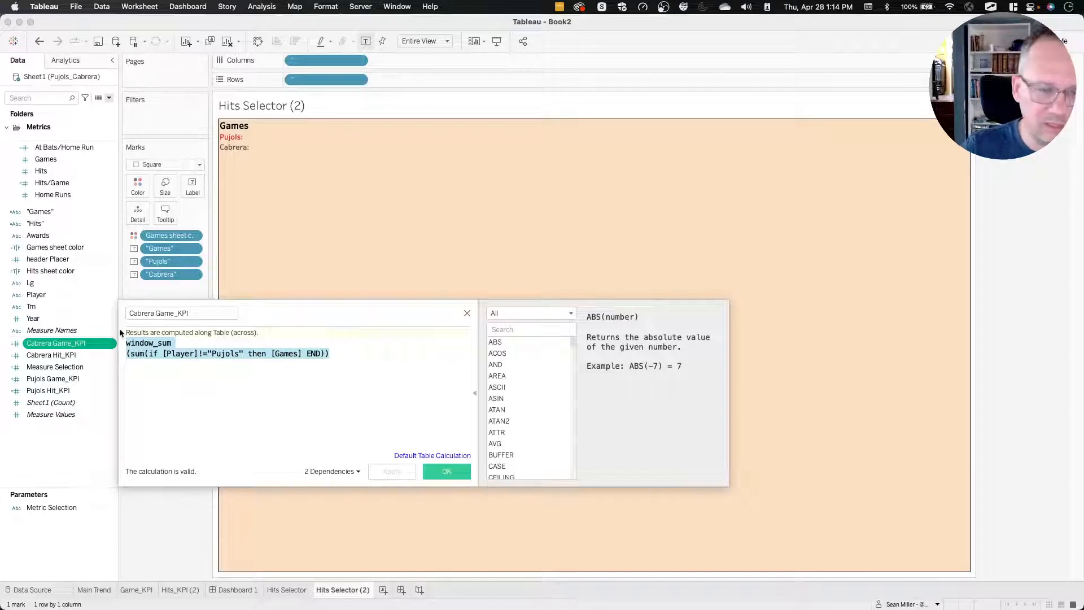
pyautogui.click(168, 342)
pyautogui.moveTo(176, 341); pyautogui.dragTo(88, 344)
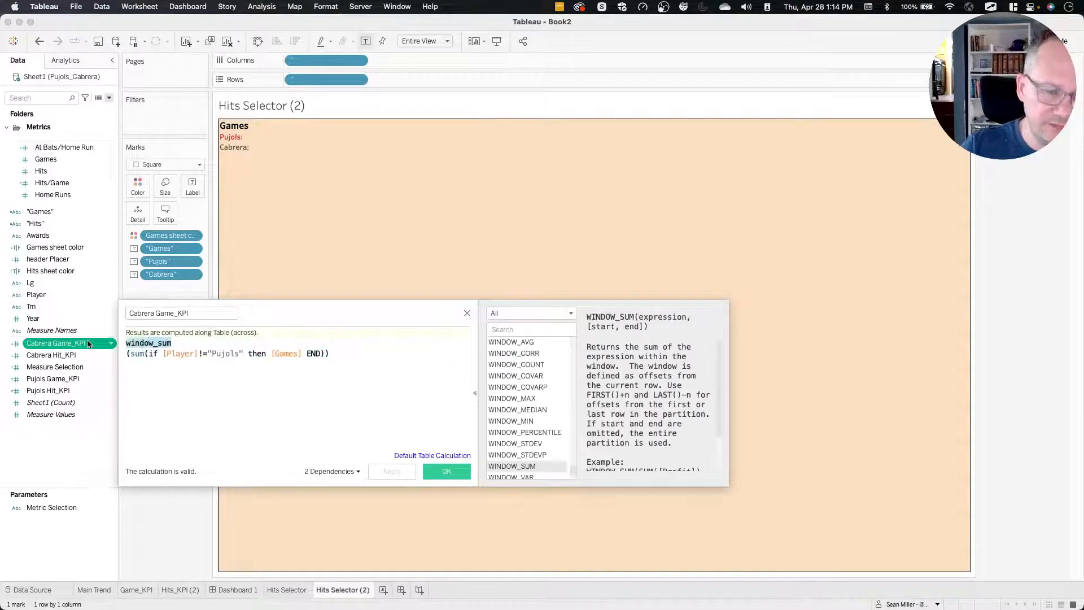
pyautogui.write('{')
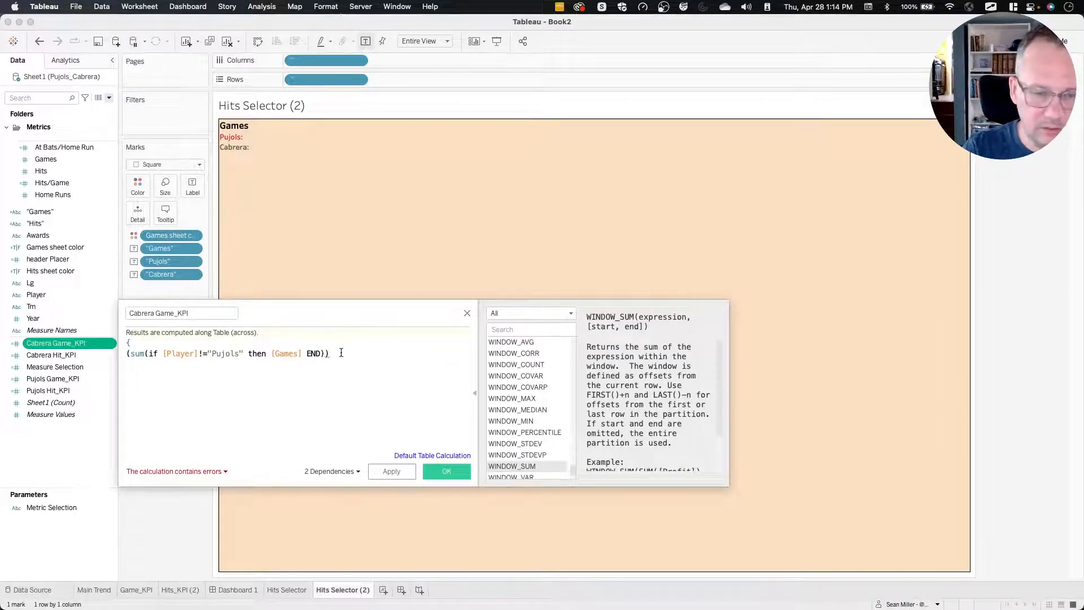
pyautogui.press('BackSpace')
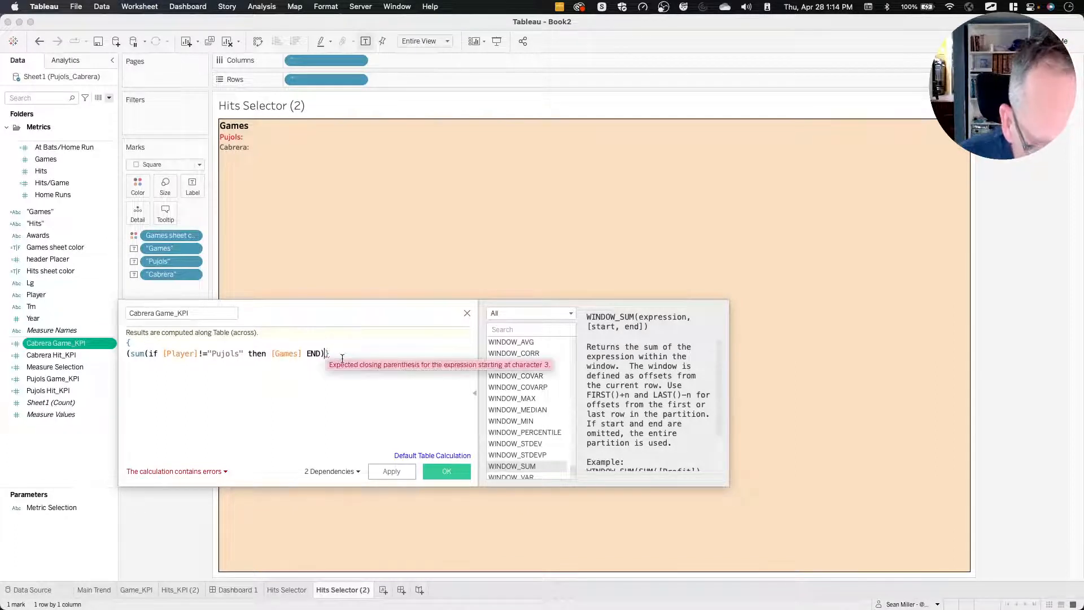
pyautogui.write(')')
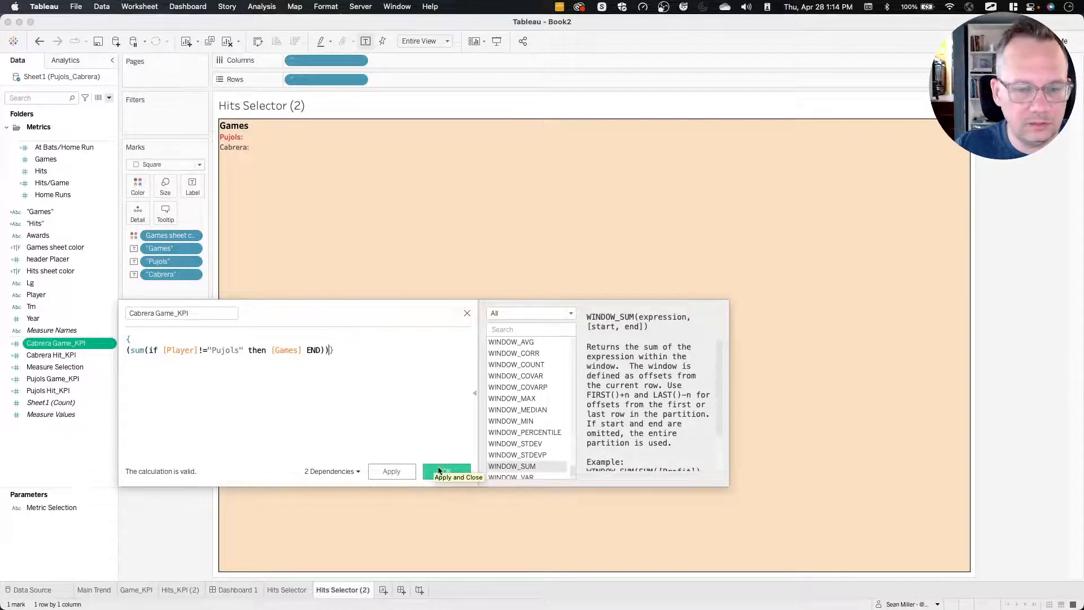
pyautogui.click(442, 472)
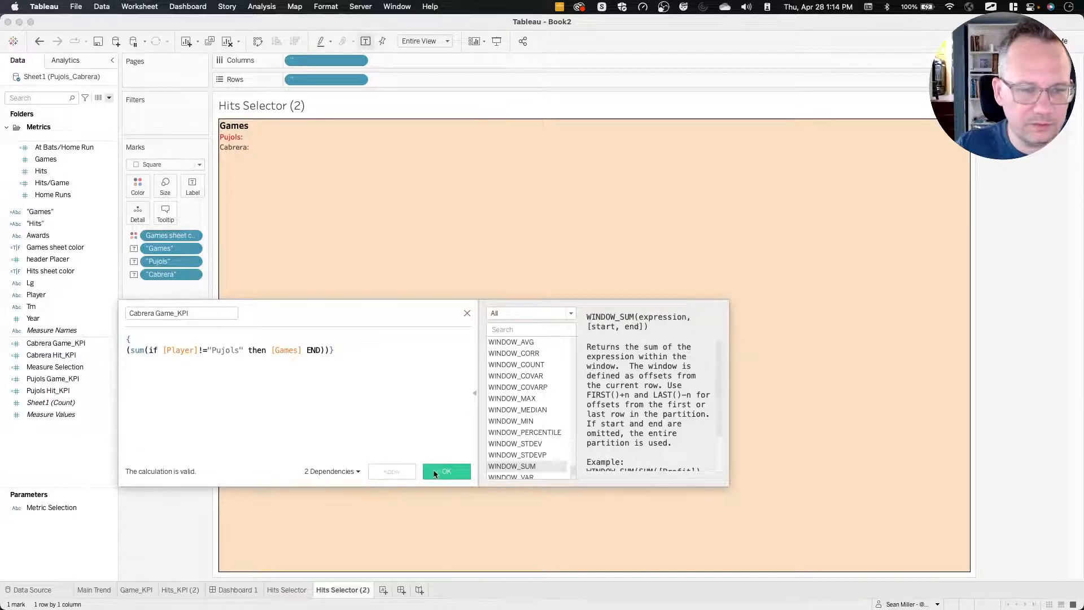
# Edit the Pujols Game_KPI calculation to replace window_sum with curly braces: {(sum(if [Player]="Pujols" then [Games] END))}.
pyautogui.rightClick(61, 380)
pyautogui.click(80, 430)
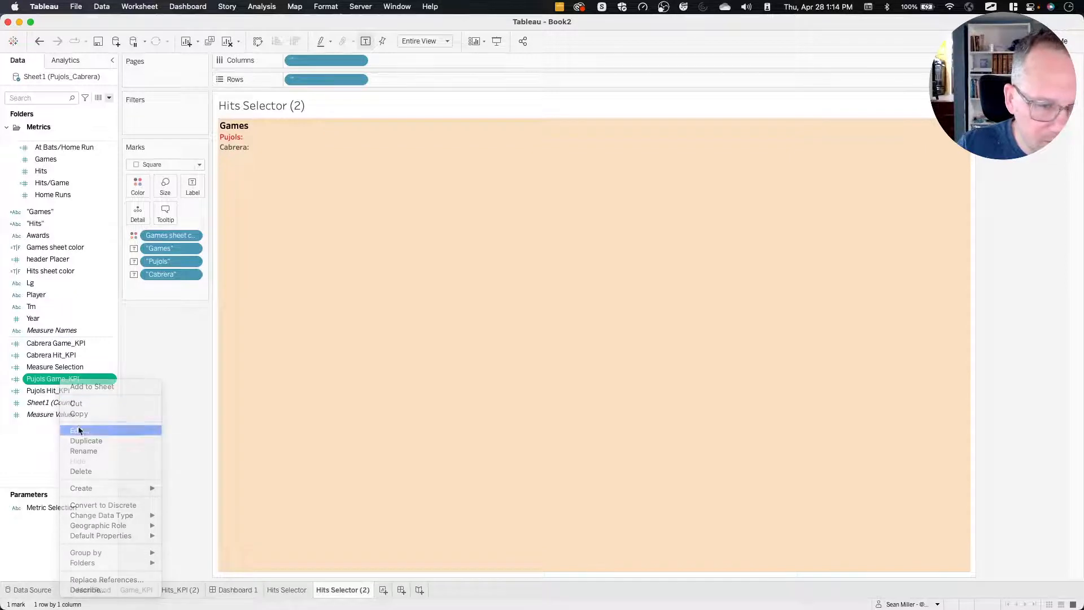
pyautogui.moveTo(176, 343); pyautogui.dragTo(125, 344)
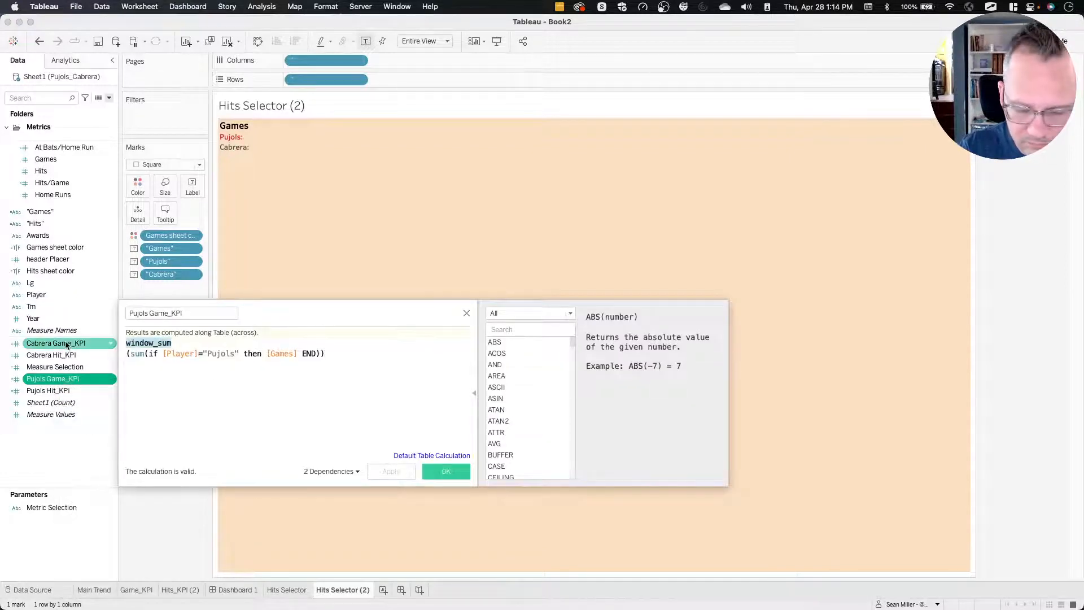
pyautogui.write('(')
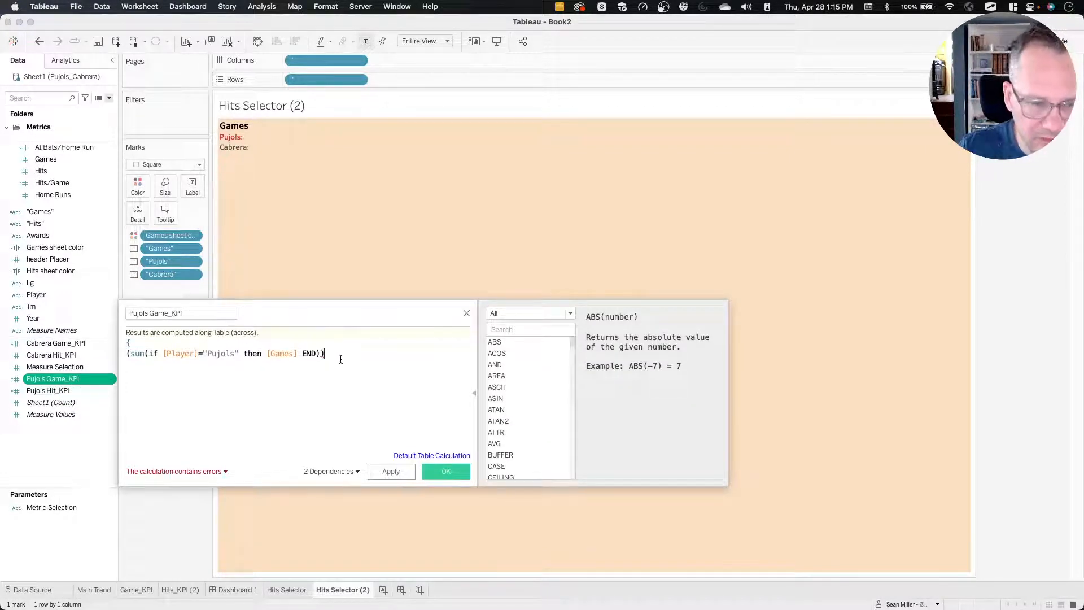
pyautogui.write('}')
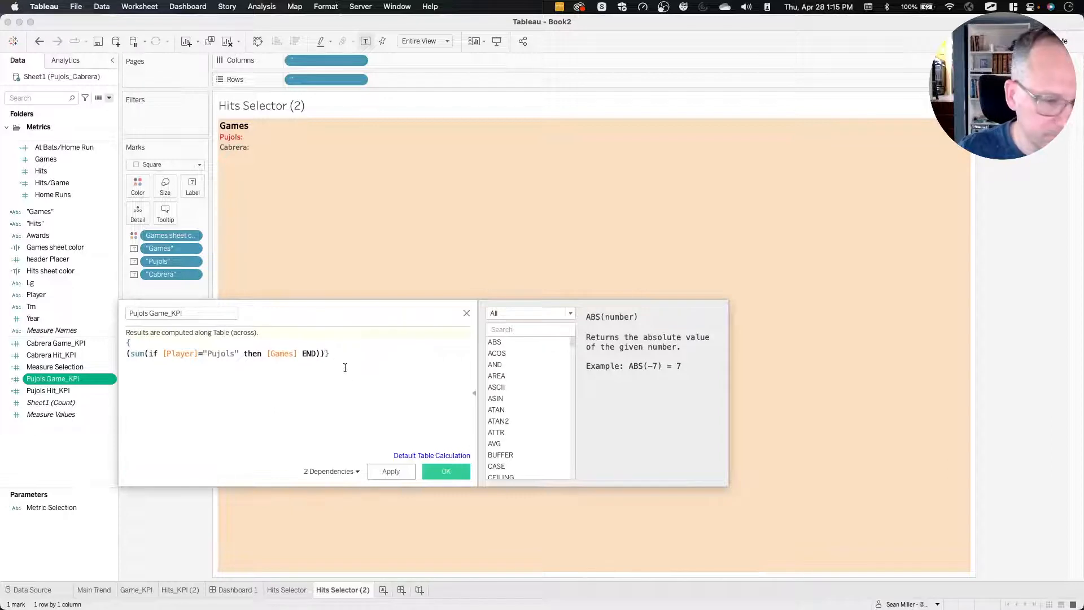
pyautogui.click(439, 474)
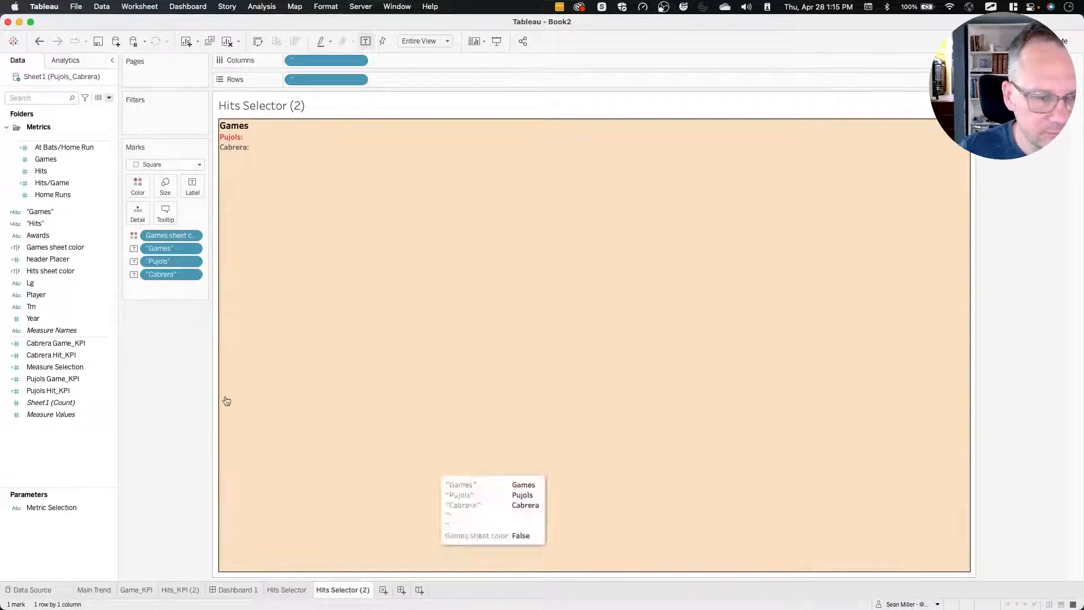
# Add the Pujols Game_KPI and Cabrera Game_KPI measures to the label of the Games selector sheet.
pyautogui.moveTo(66, 382); pyautogui.dragTo(187, 189)
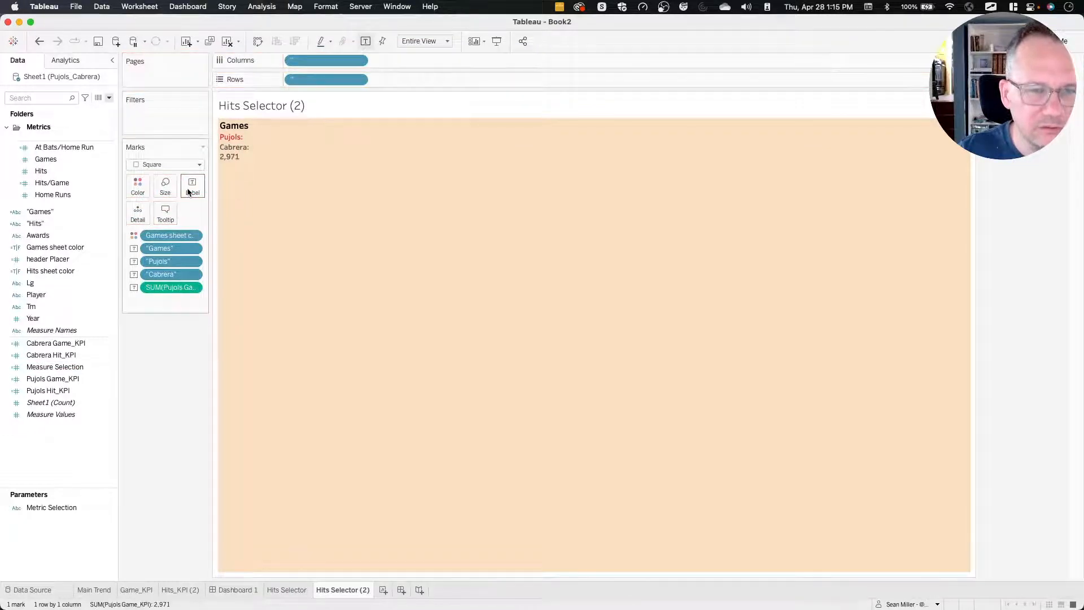
pyautogui.click(48, 346)
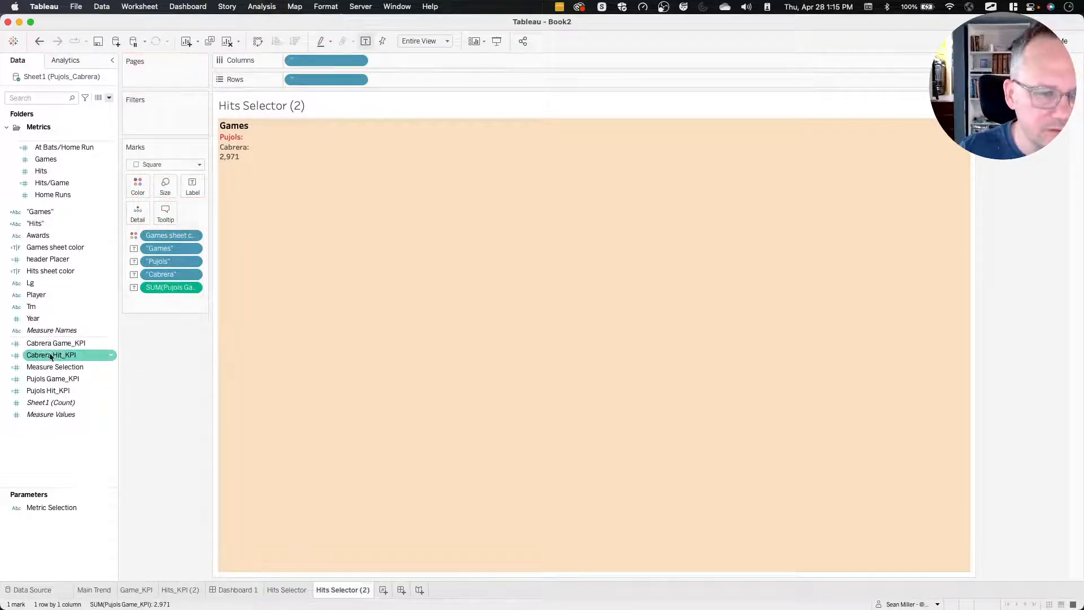
pyautogui.moveTo(48, 346); pyautogui.dragTo(187, 188)
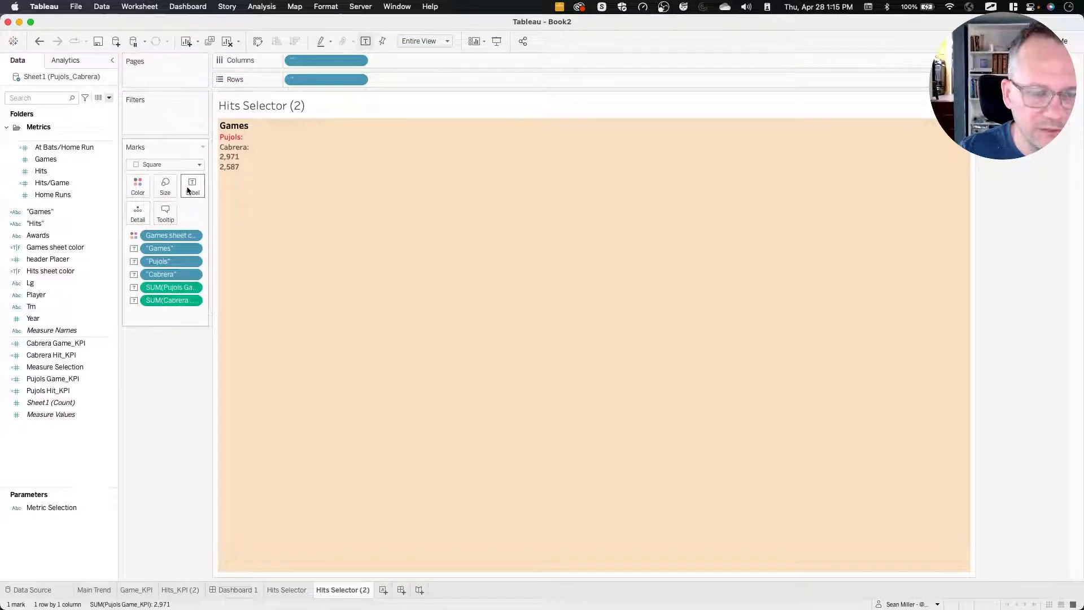
# Move SUM(Pujols Game_KPI) and SUM(Cabrera Game_KPI) in the label text so each follows its player's name and colon.
pyautogui.click(190, 192)
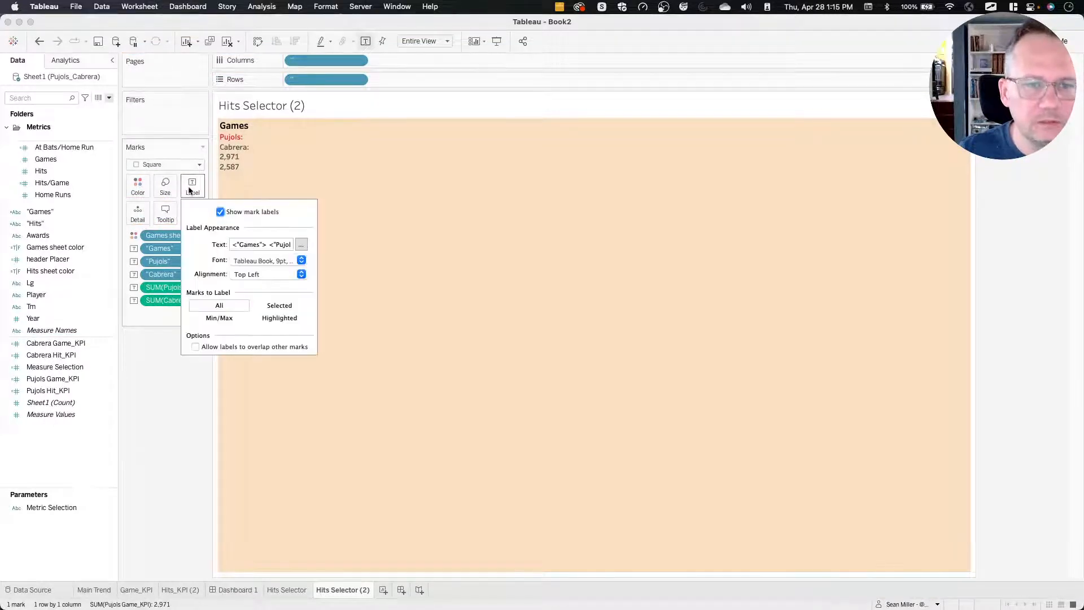
pyautogui.click(301, 244)
pyautogui.moveTo(487, 277)
pyautogui.mouseDown()
pyautogui.moveTo(387, 276)
pyautogui.moveTo(489, 256)
pyautogui.moveTo(393, 285)
pyautogui.moveTo(422, 285)
pyautogui.moveTo(487, 258)
pyautogui.mouseUp()
pyautogui.click(407, 258)
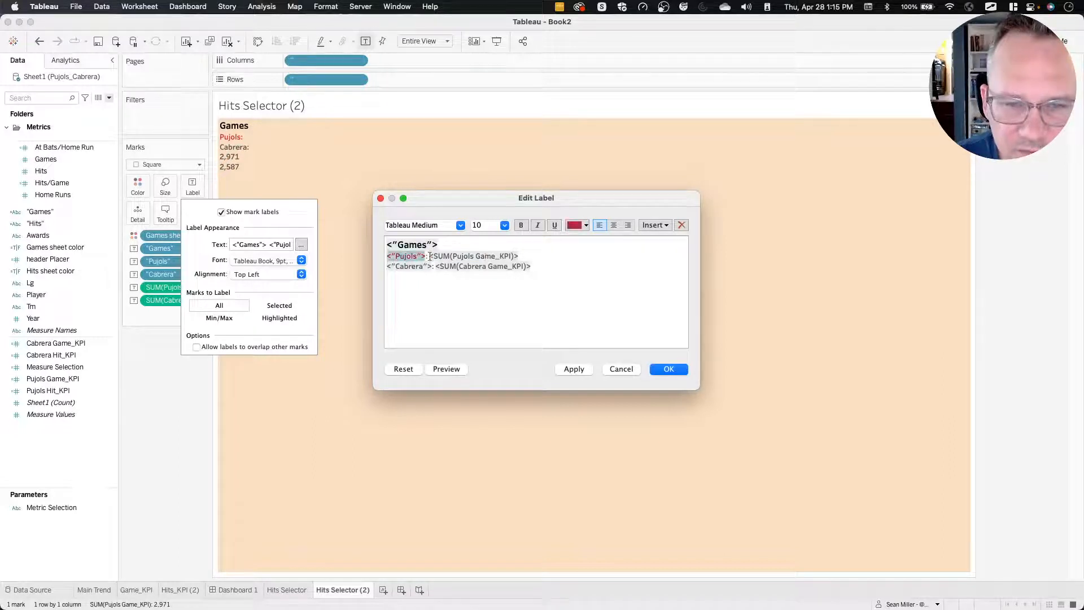
# Color the SUM(Pujols Game_KPI) value in the label red to match the player's name.
pyautogui.click(434, 256)
pyautogui.moveTo(435, 255); pyautogui.dragTo(518, 256)
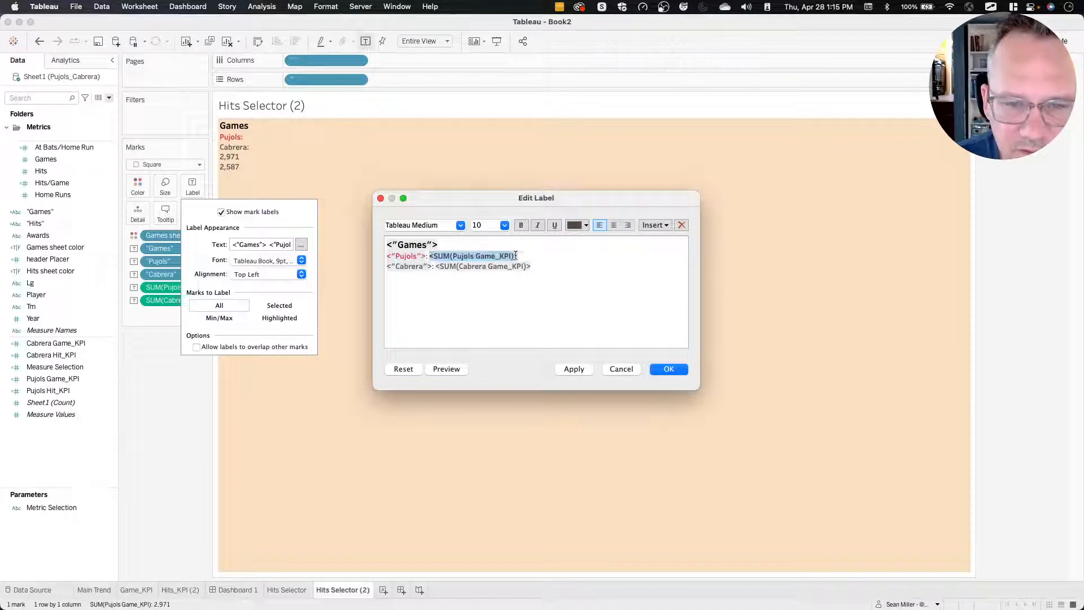
pyautogui.click(653, 226)
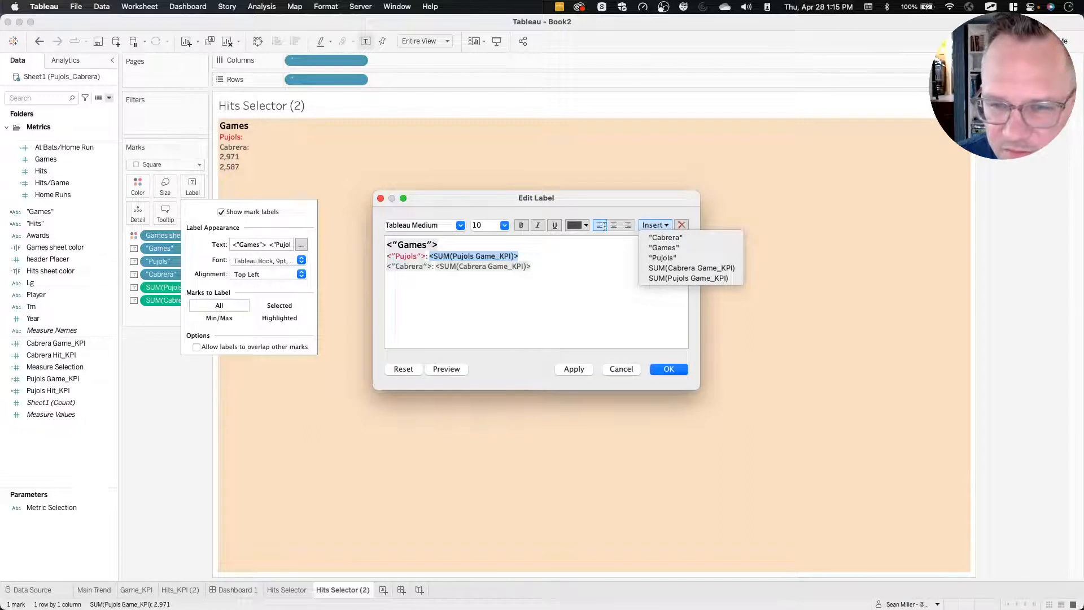
pyautogui.click(579, 225)
pyautogui.click(578, 225)
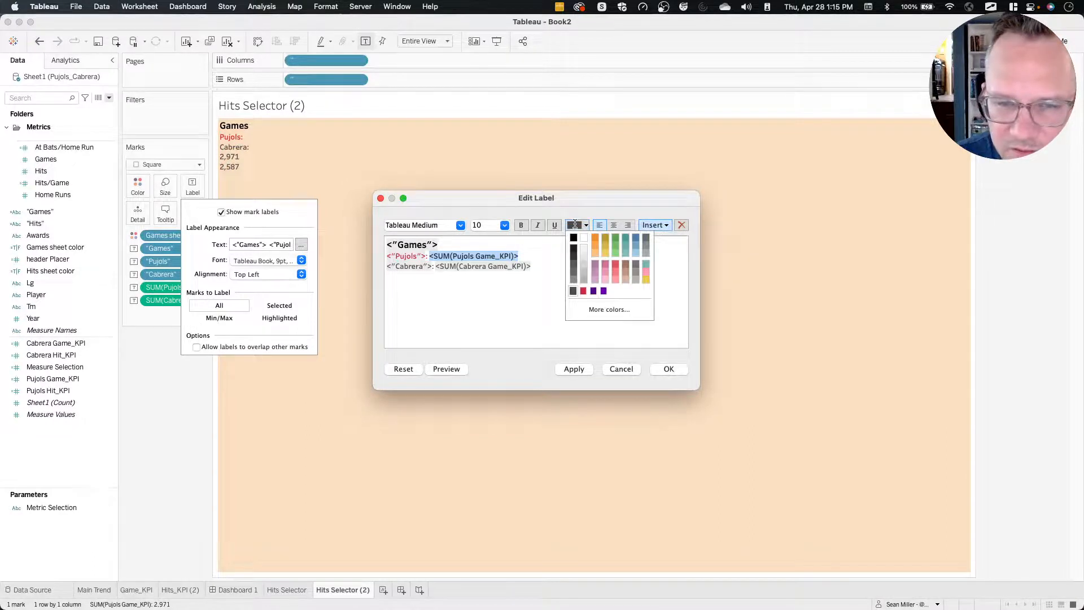
pyautogui.click(582, 292)
# Color the SUM(Cabrera Game_KPI) value in the label dark gray to match the player's name.
pyautogui.moveTo(439, 266); pyautogui.dragTo(539, 266)
pyautogui.click(657, 226)
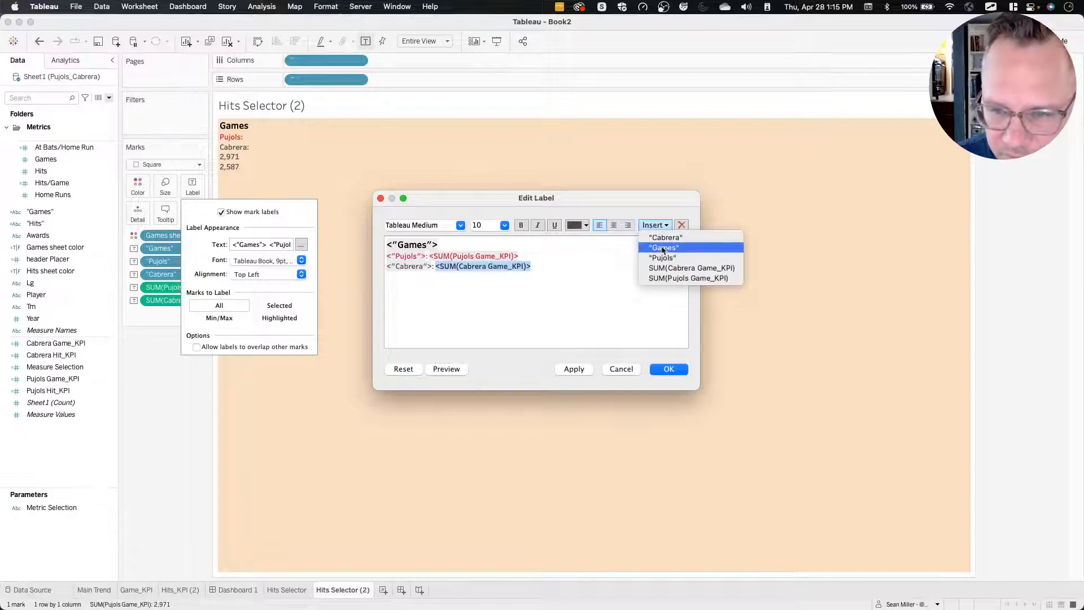
pyautogui.click(577, 225)
pyautogui.click(574, 225)
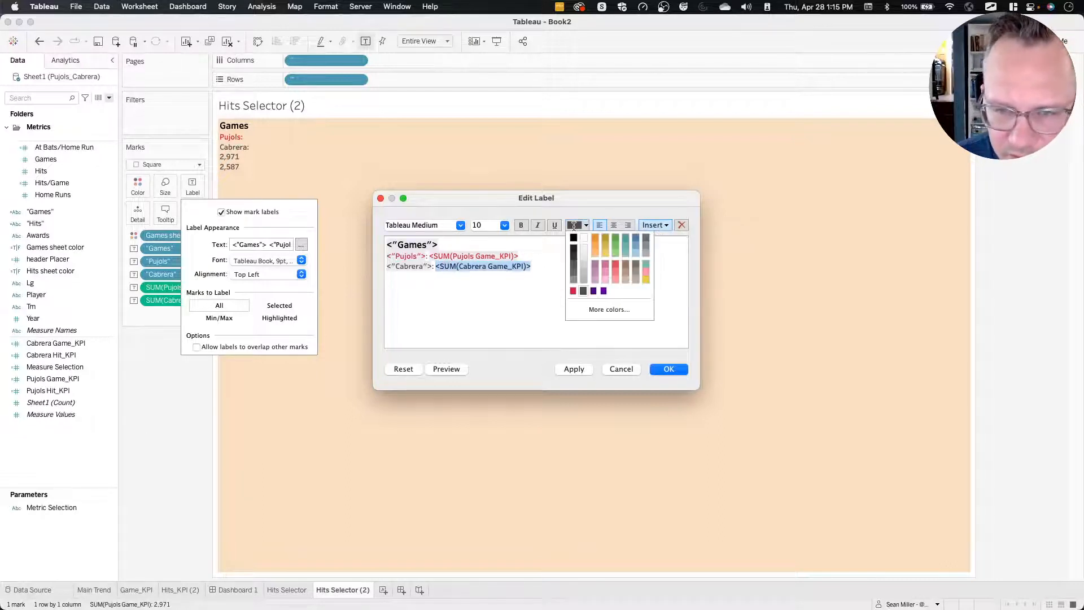
pyautogui.click(583, 291)
pyautogui.click(515, 294)
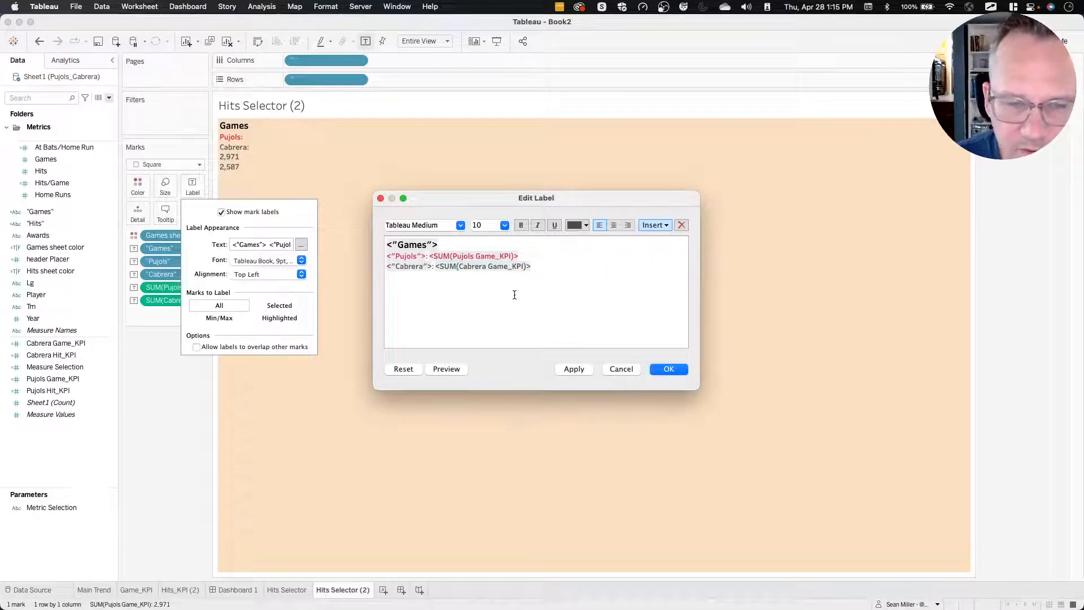
# Apply the edited label, check the Games selector on Dashboard 1, and return to its worksheet.
pyautogui.click(443, 370)
pyautogui.click(421, 333)
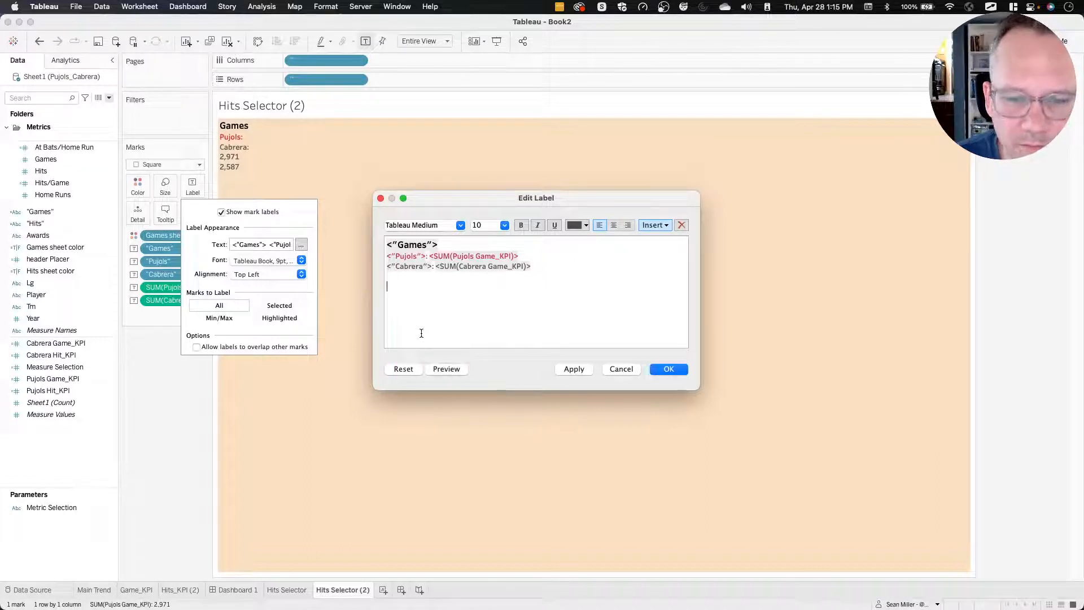
pyautogui.click(577, 370)
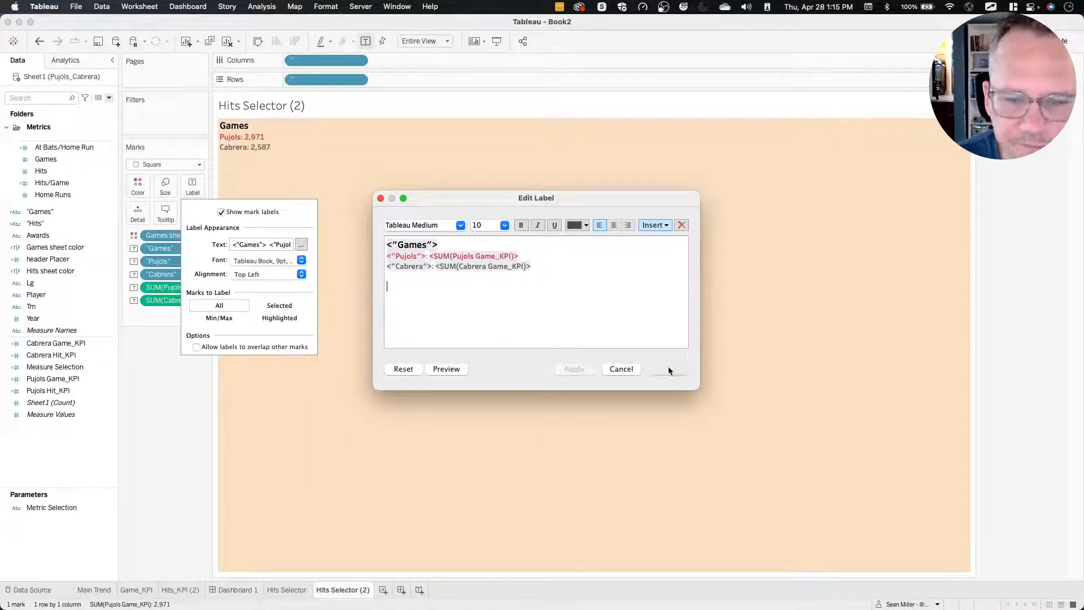
pyautogui.click(668, 368)
pyautogui.click(236, 589)
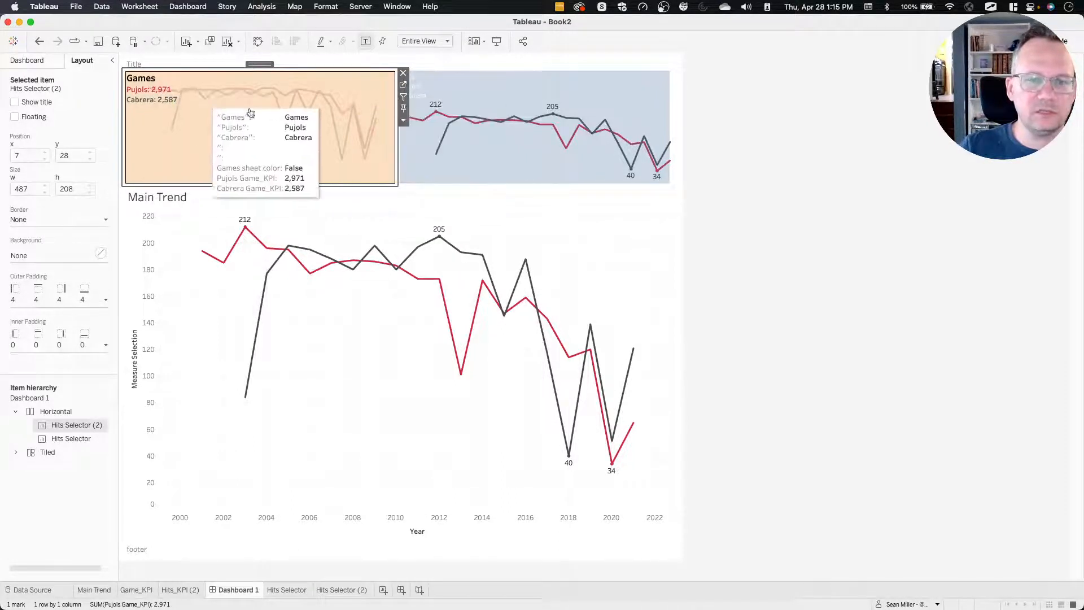
pyautogui.click(403, 85)
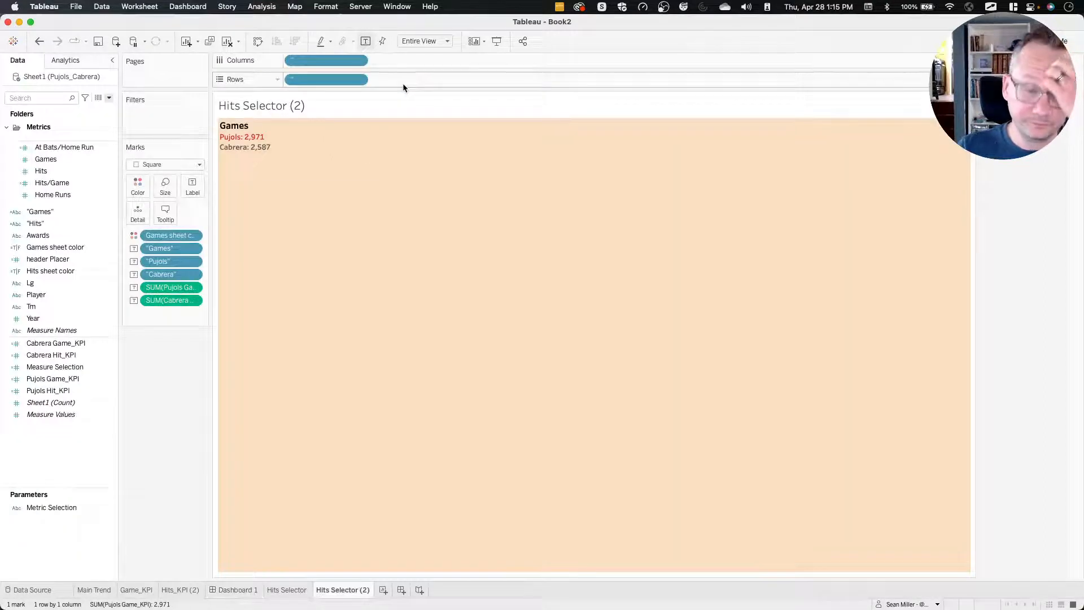
# Remove the invalid Pujols and Cabrera game KPI fields from the marks of the Game_KPI sheet.
pyautogui.click(137, 590)
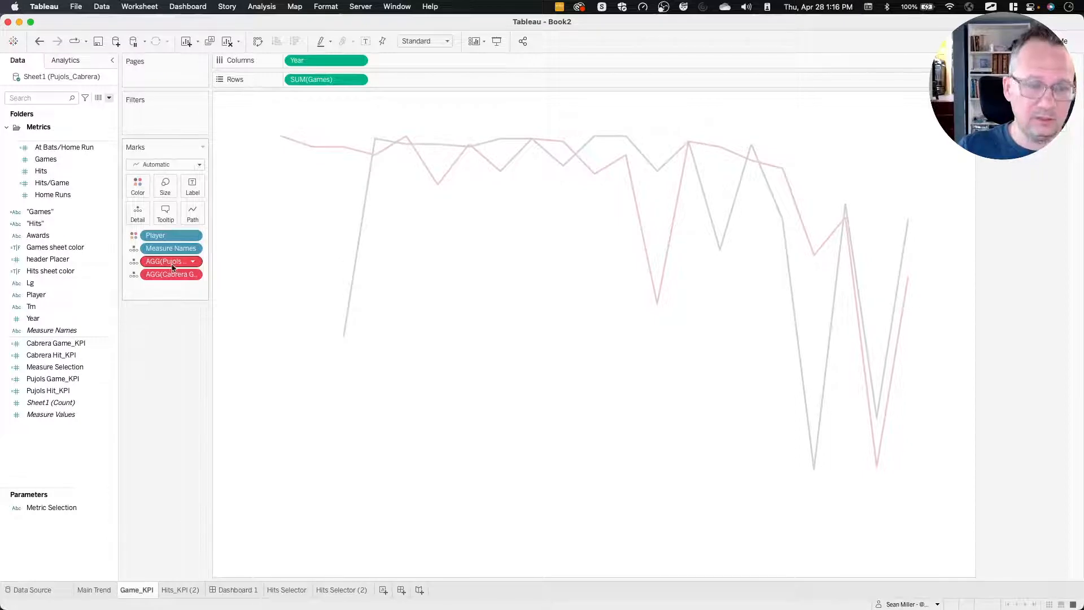
pyautogui.moveTo(173, 260); pyautogui.dragTo(172, 368)
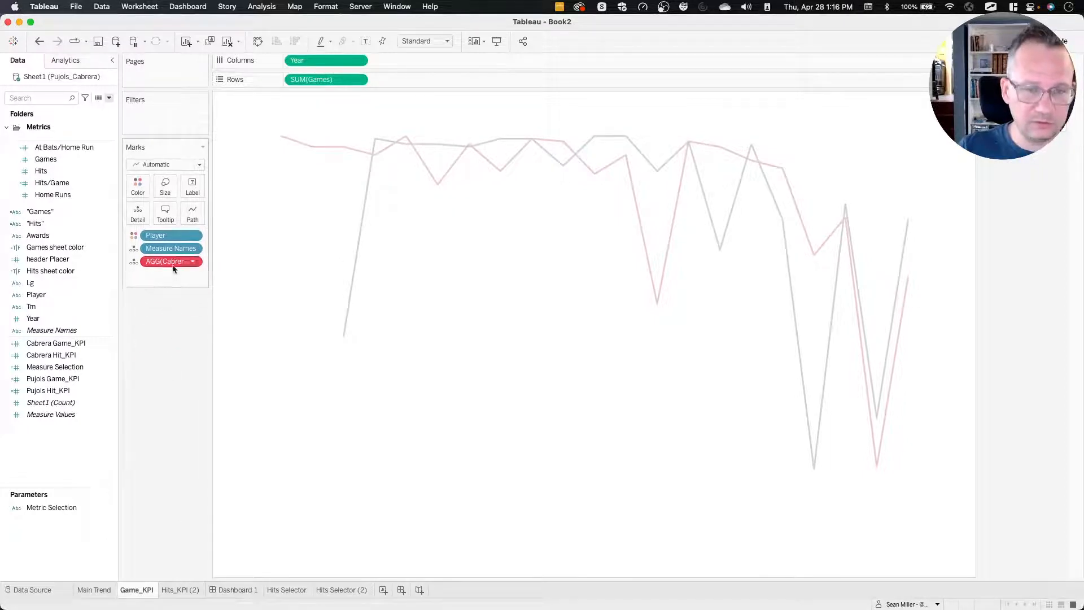
pyautogui.moveTo(173, 264); pyautogui.dragTo(173, 348)
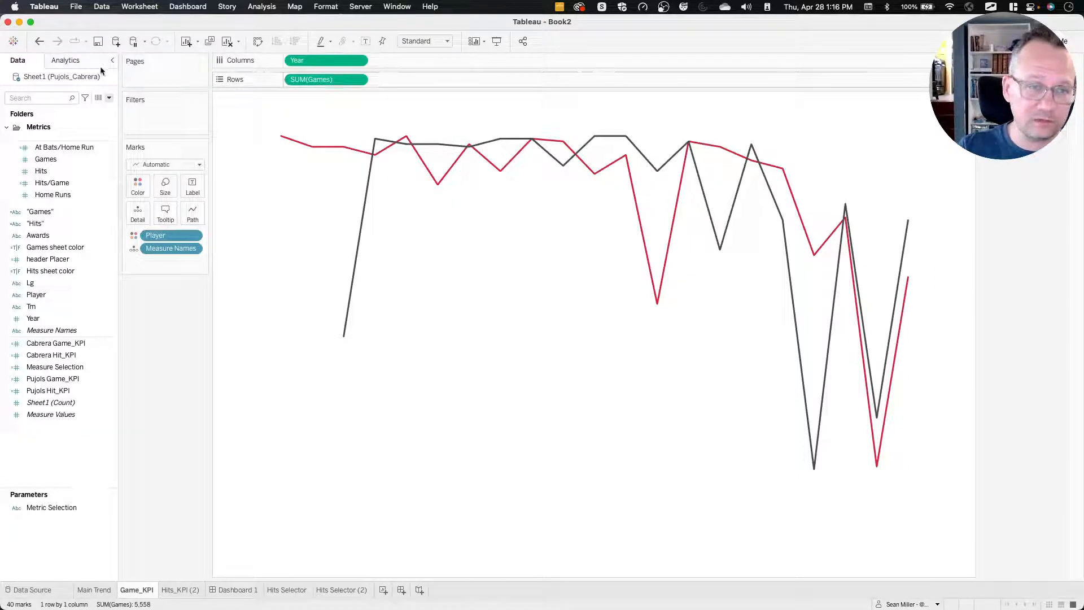
# Add a reference line across the entire table on the Game_KPI chart with a constant value of 300.
pyautogui.click(67, 60)
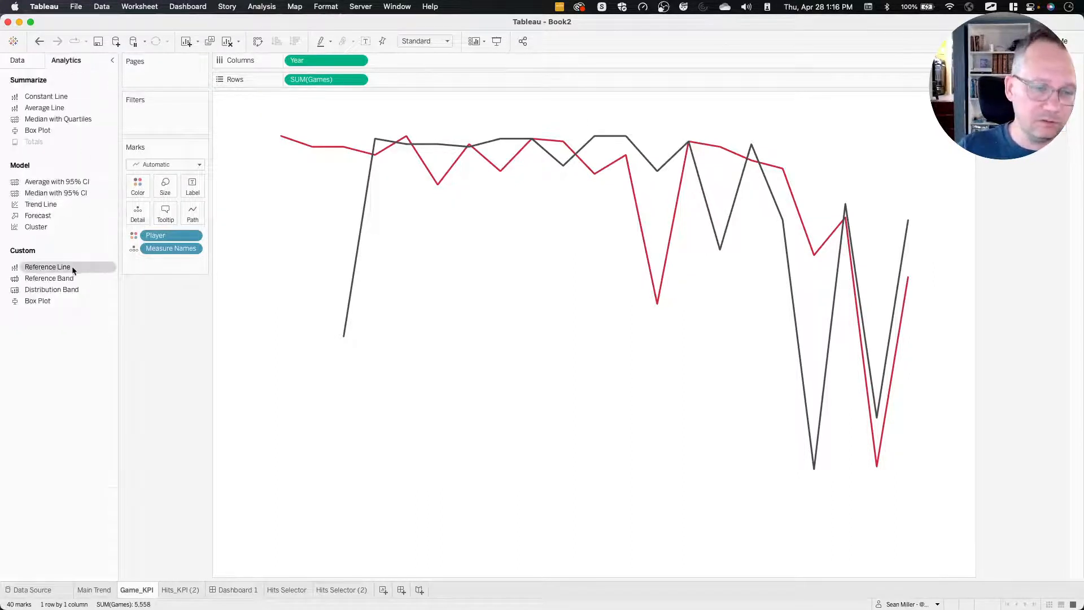
pyautogui.moveTo(72, 271); pyautogui.dragTo(317, 182)
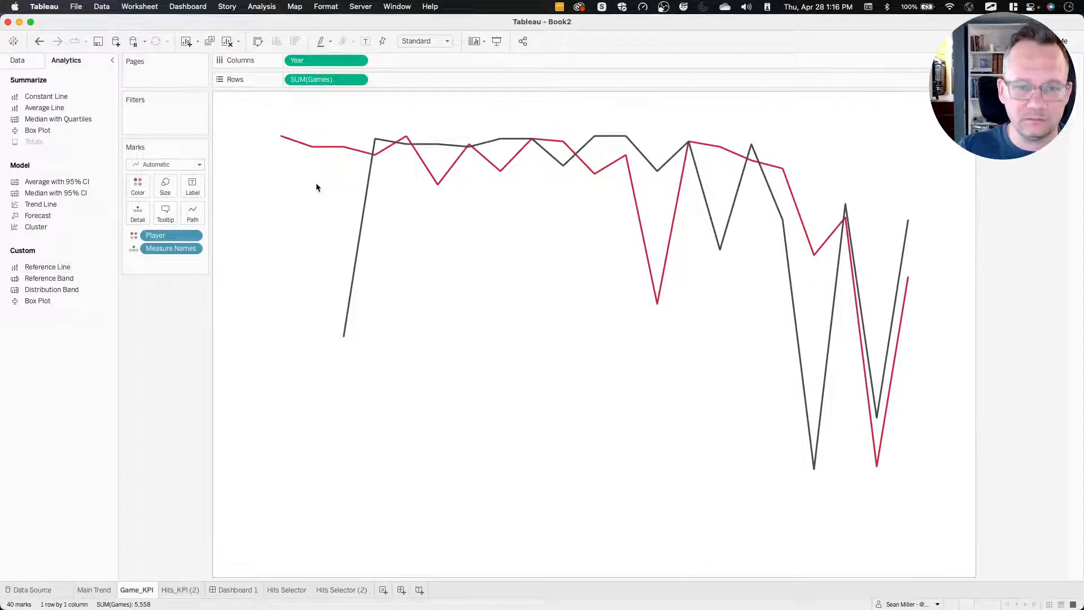
pyautogui.click(553, 247)
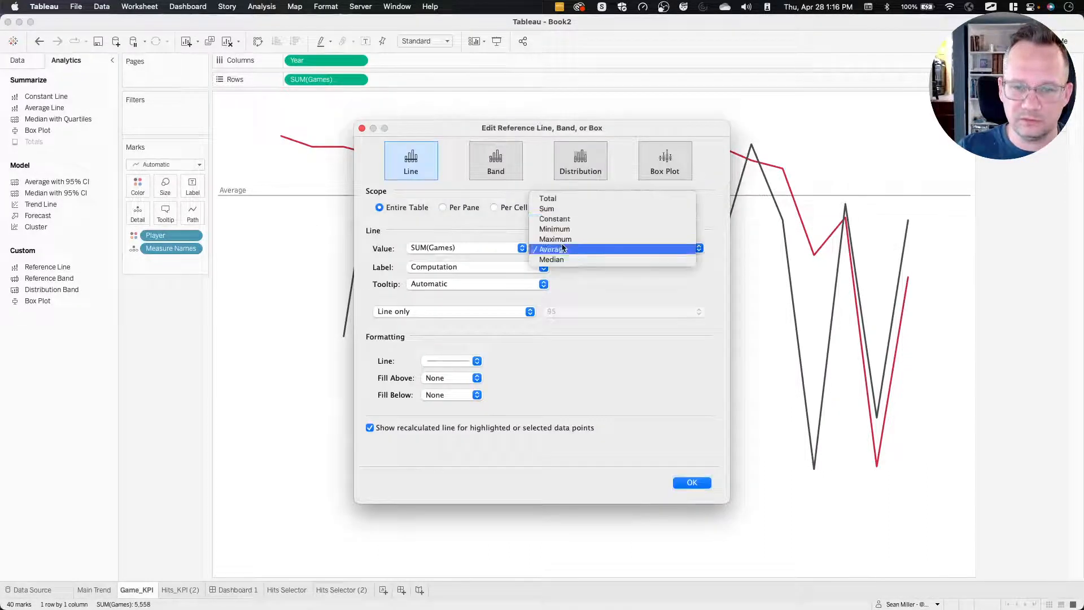
pyautogui.click(554, 219)
pyautogui.doubleClick(430, 248)
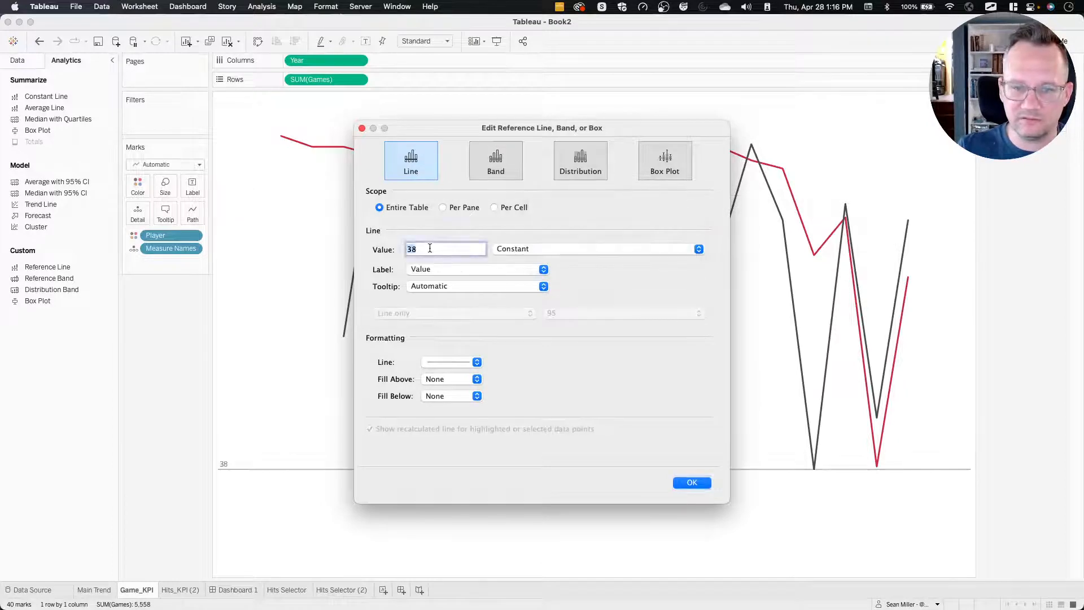
pyautogui.write('300')
pyautogui.press('Return')
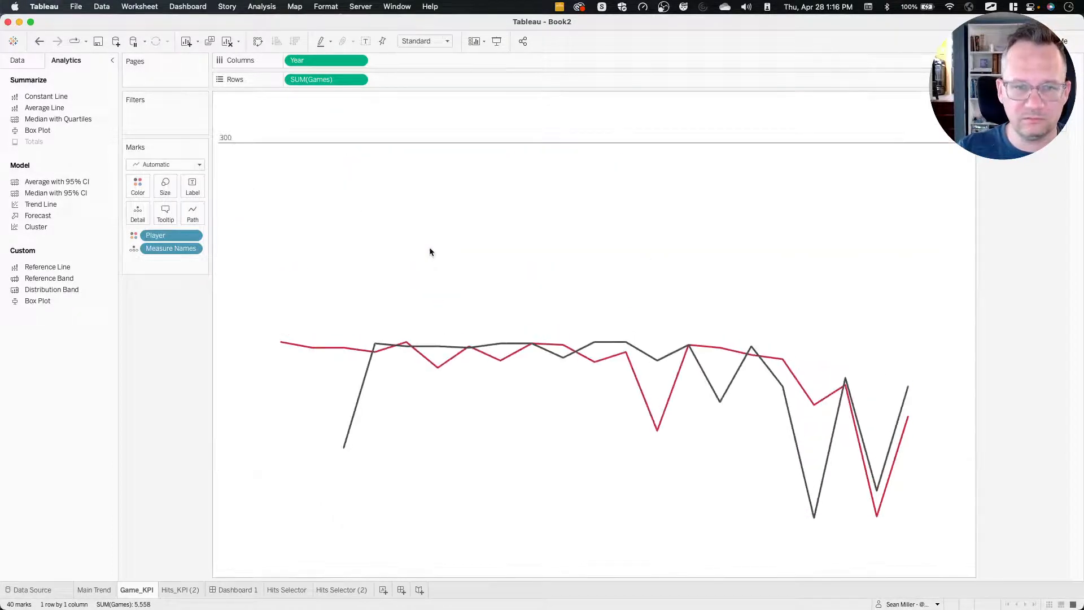
# Set the constant value of the Game_KPI reference line to 250.
pyautogui.click(346, 144)
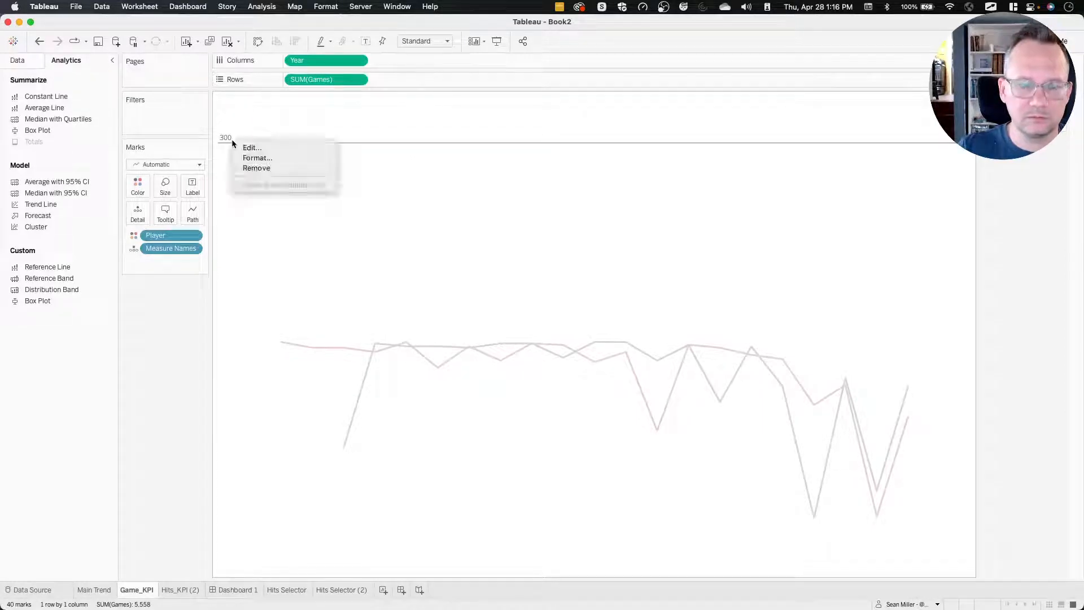
pyautogui.moveTo(238, 142); pyautogui.dragTo(245, 166)
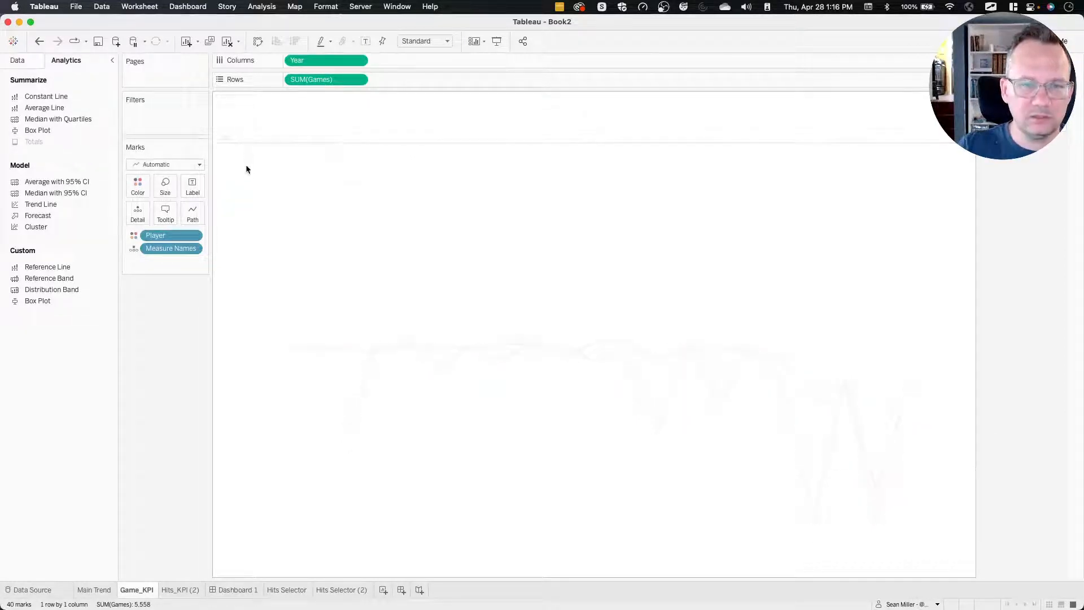
pyautogui.click(254, 149)
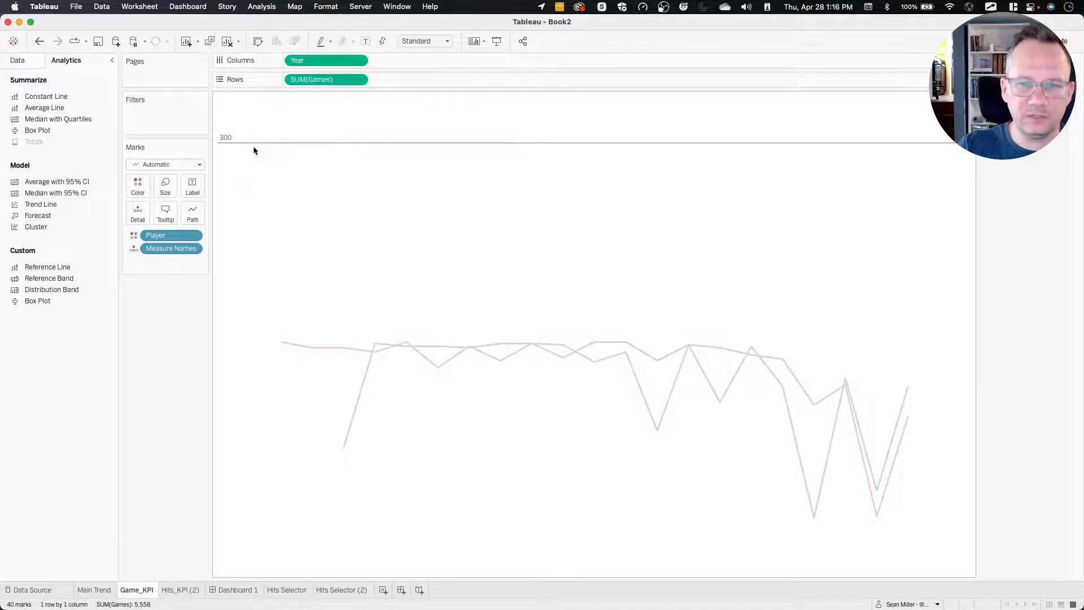
pyautogui.doubleClick(436, 245)
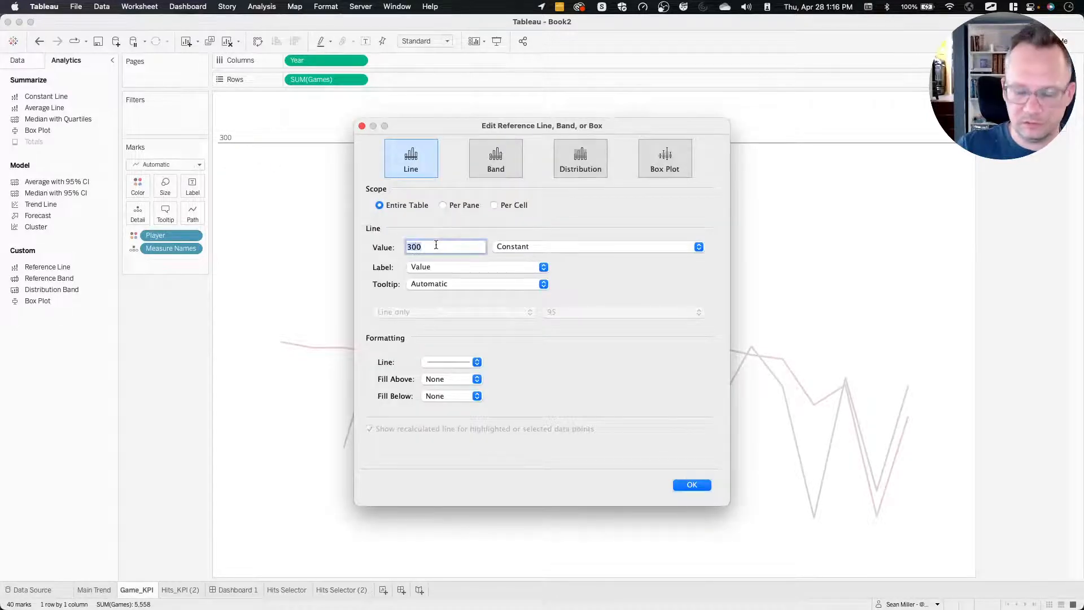
pyautogui.press('Return')
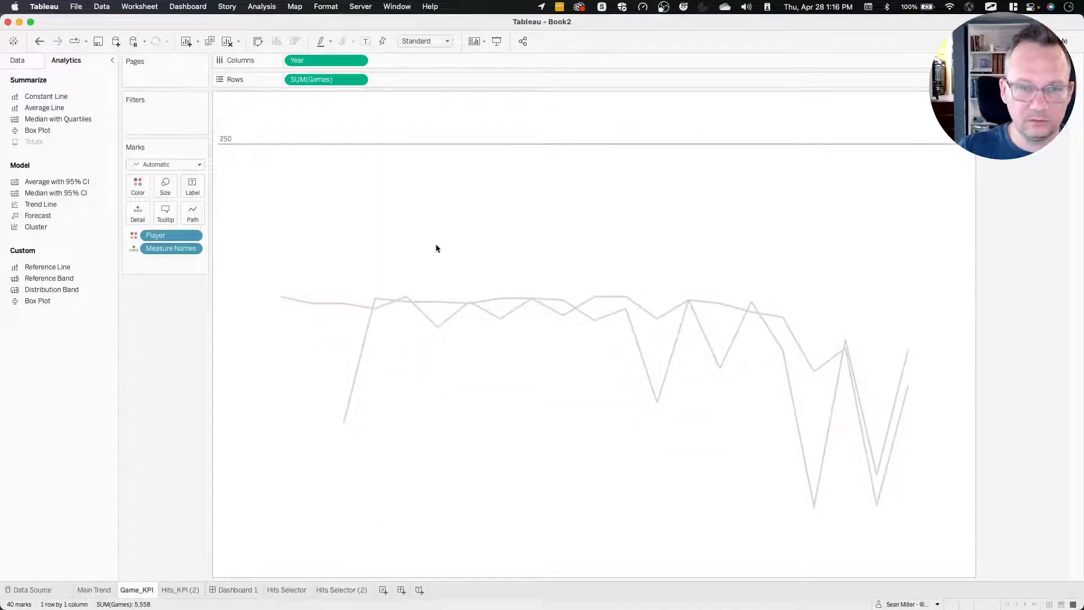
# Lower the constant value of the Game_KPI reference line to 175.
pyautogui.click(368, 144)
pyautogui.click(384, 145)
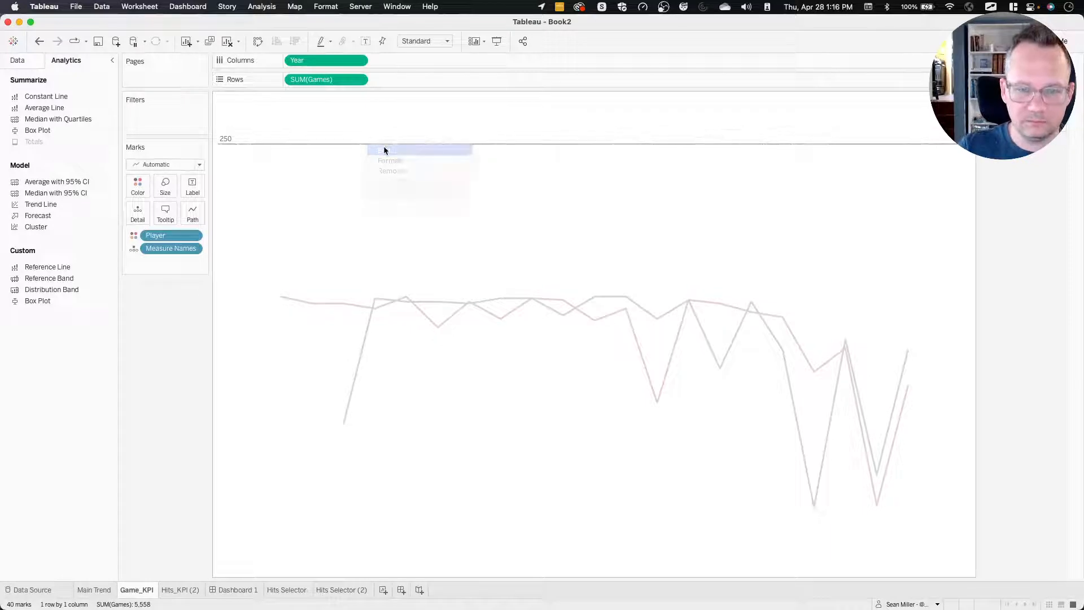
pyautogui.doubleClick(445, 246)
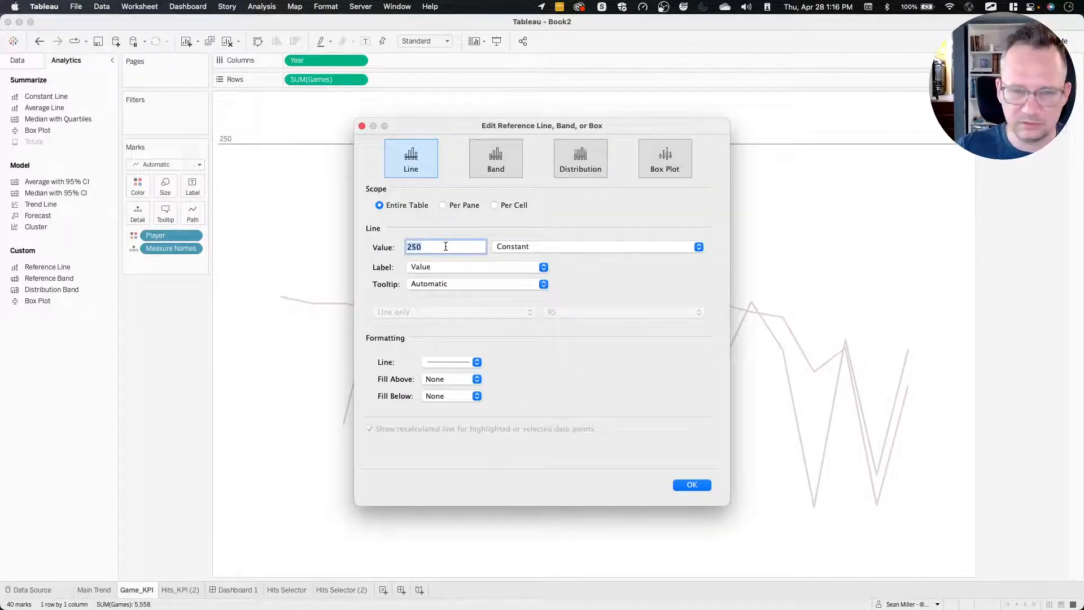
pyautogui.press('Return')
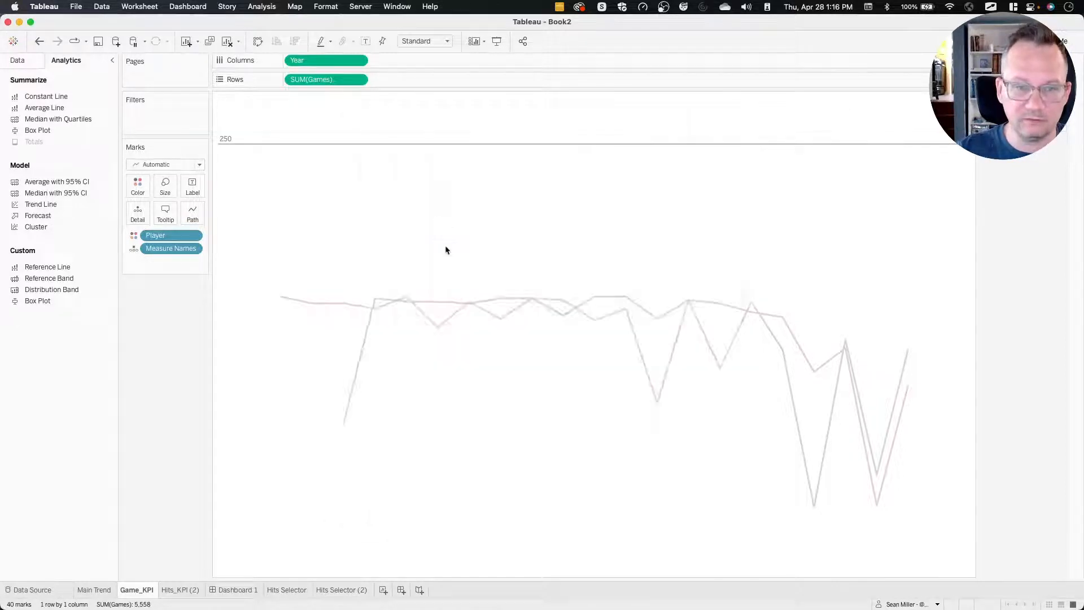
# Set the Game_KPI reference line's constant value to 200 and check the Games chart's position on Dashboard 1.
pyautogui.click(384, 149)
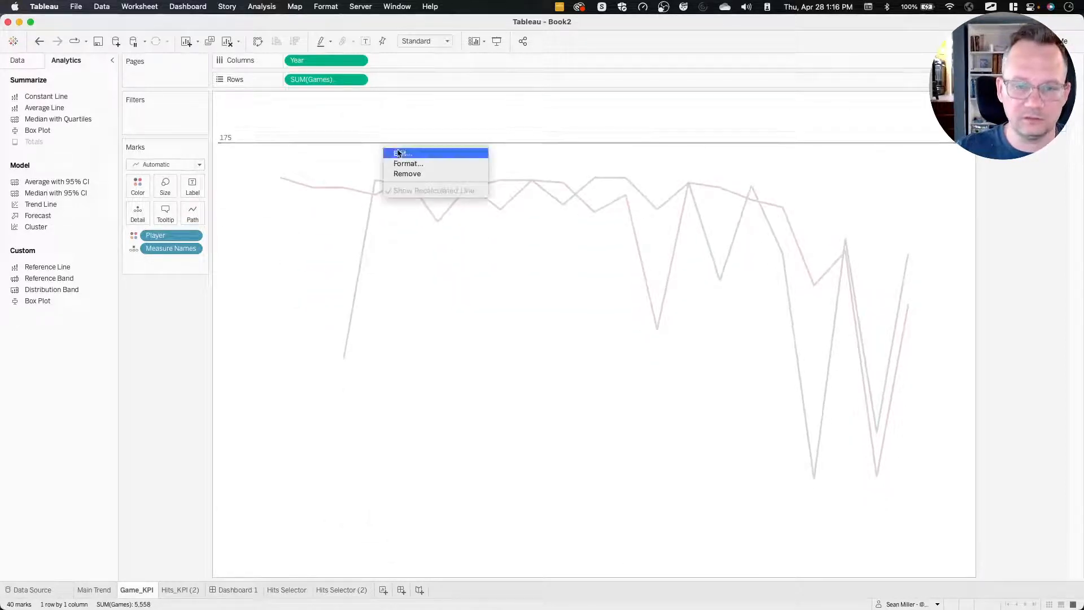
pyautogui.click(398, 154)
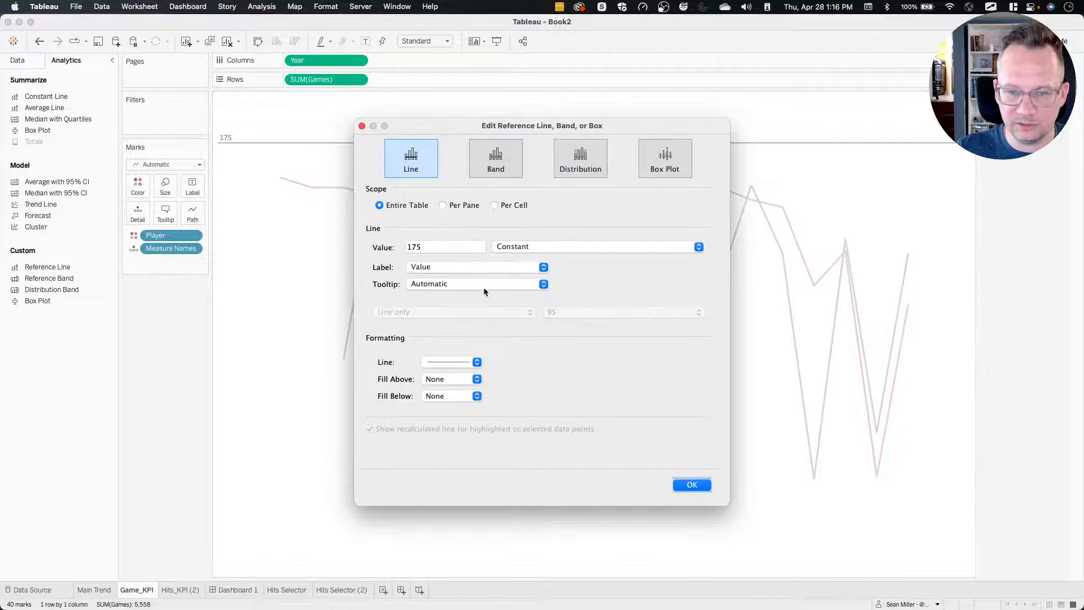
pyautogui.doubleClick(430, 246)
pyautogui.write('200')
pyautogui.press('Return')
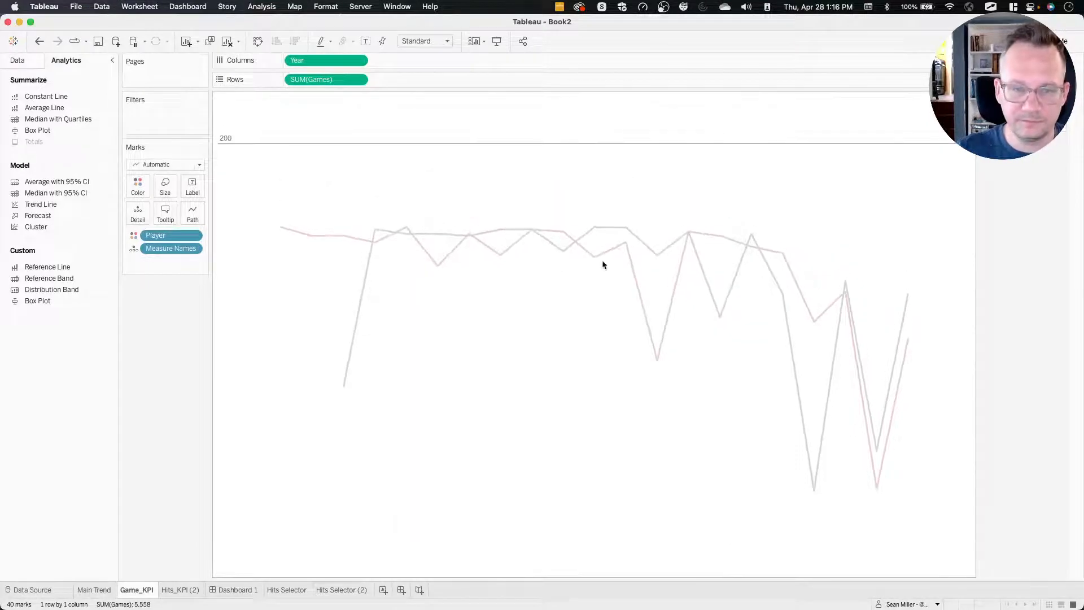
pyautogui.click(247, 589)
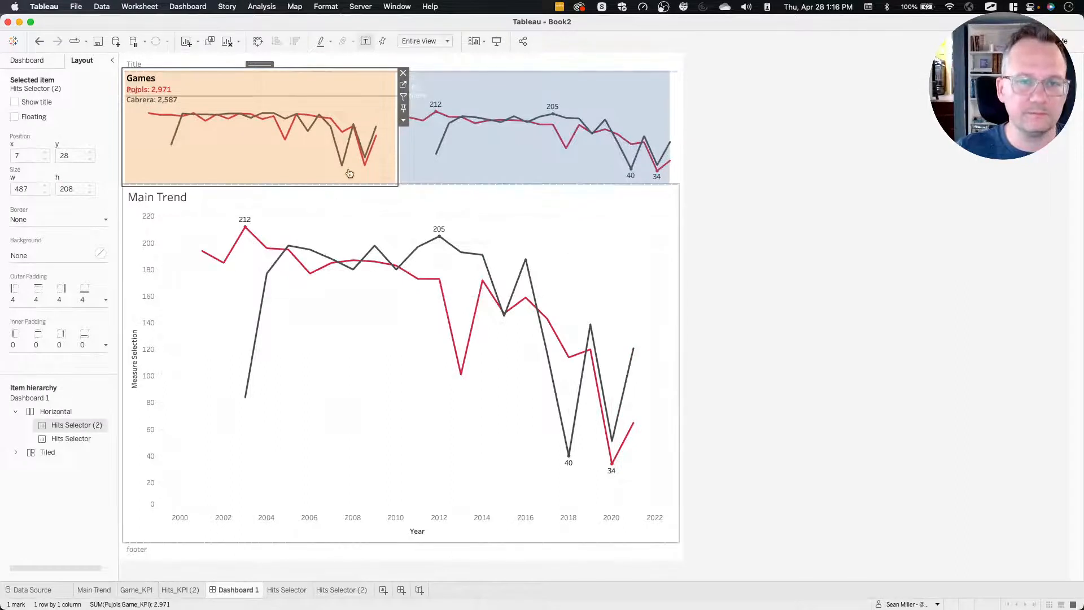
pyautogui.click(774, 309)
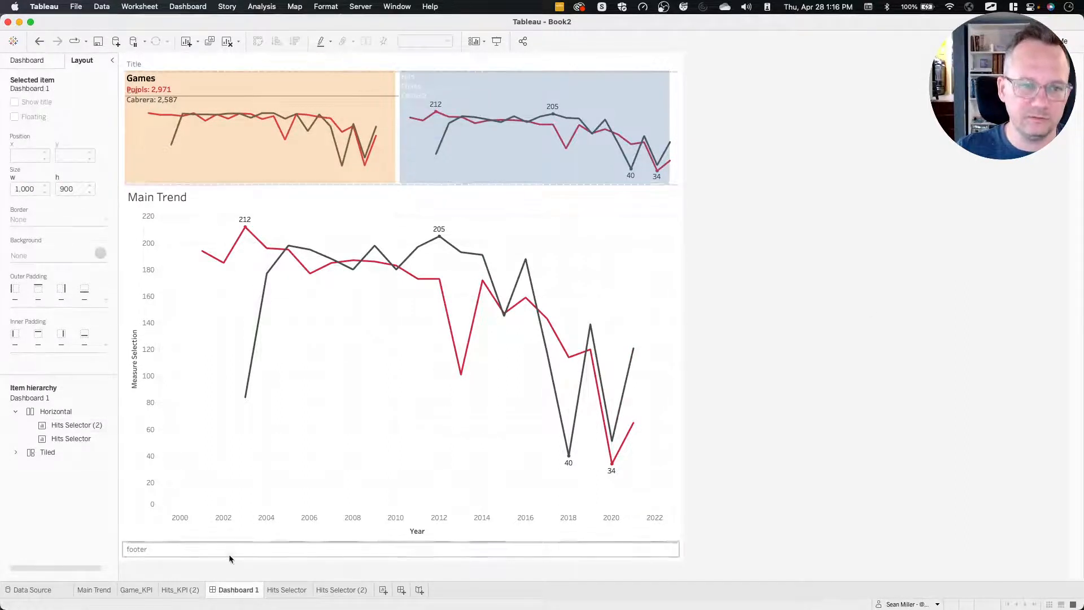
# Hide the reference line on the Game_KPI sheet by setting its label, tooltip and line formatting to None.
pyautogui.click(136, 590)
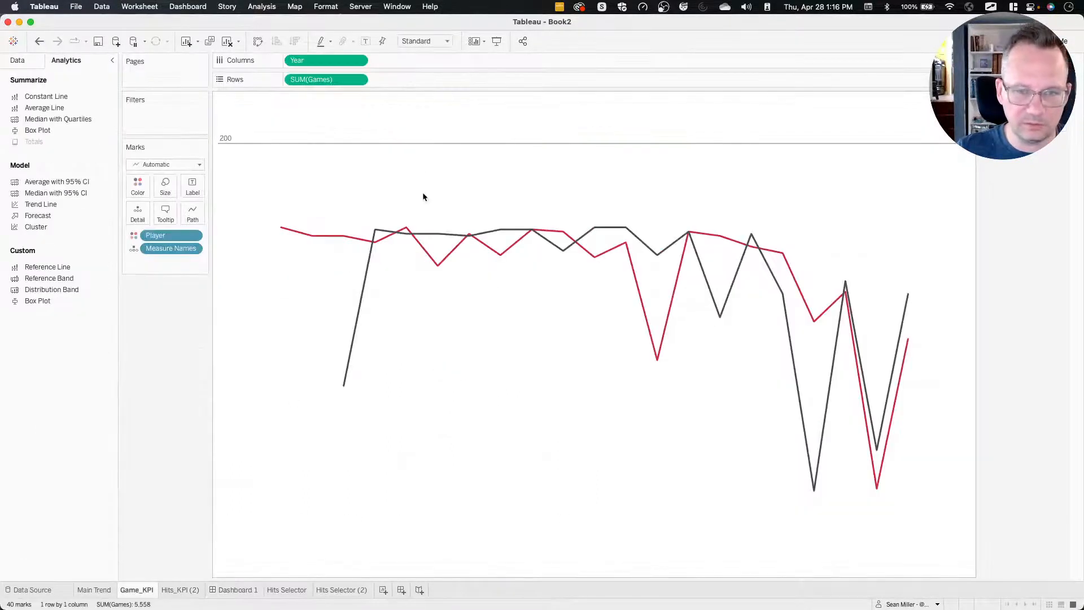
pyautogui.rightClick(420, 143)
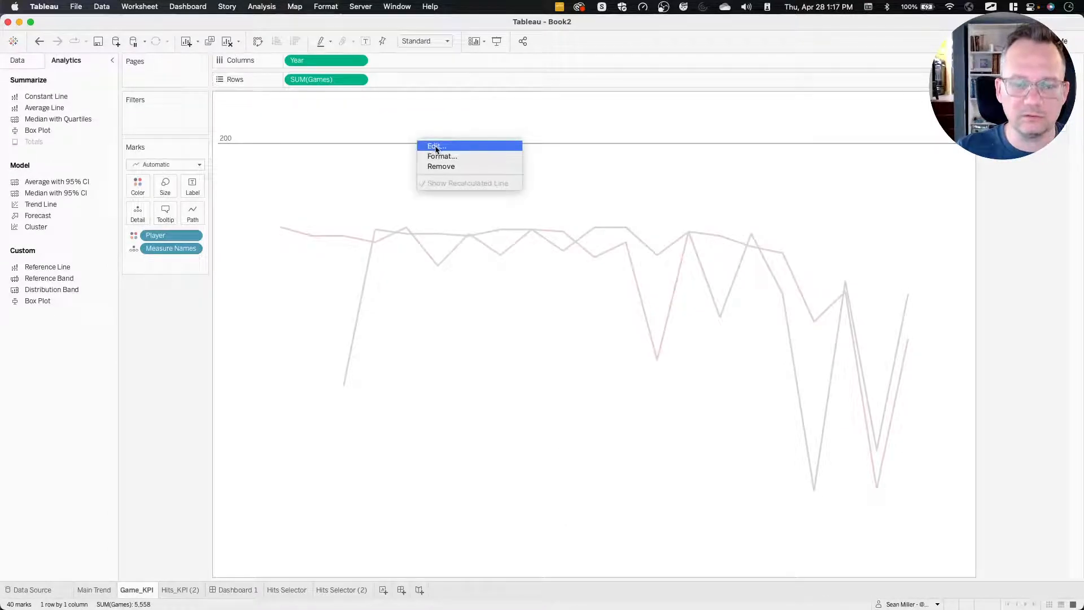
pyautogui.click(436, 147)
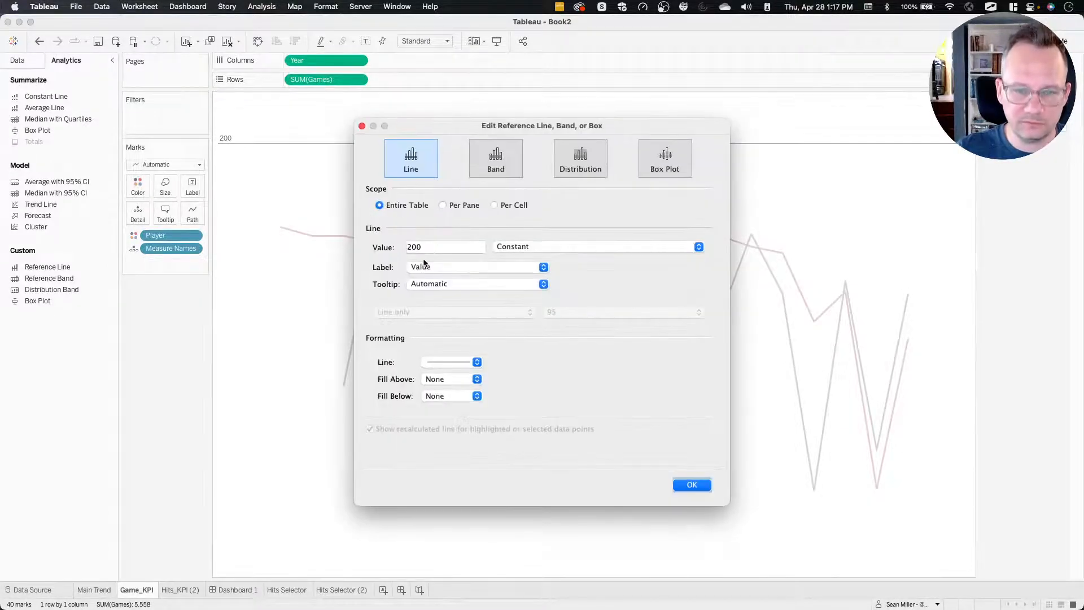
pyautogui.click(433, 267)
pyautogui.click(429, 257)
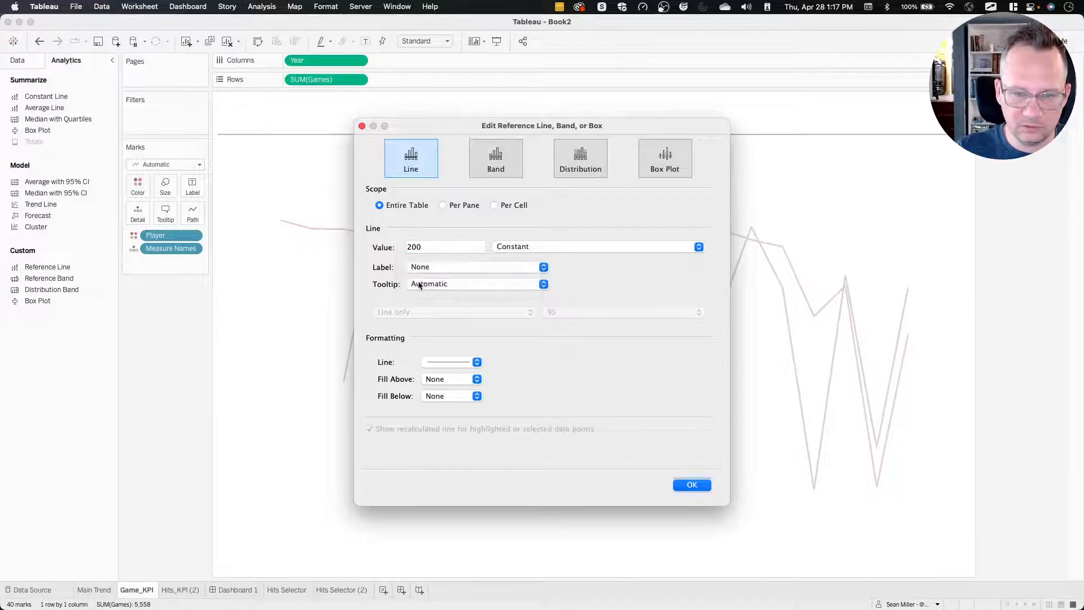
pyautogui.click(426, 284)
pyautogui.click(420, 275)
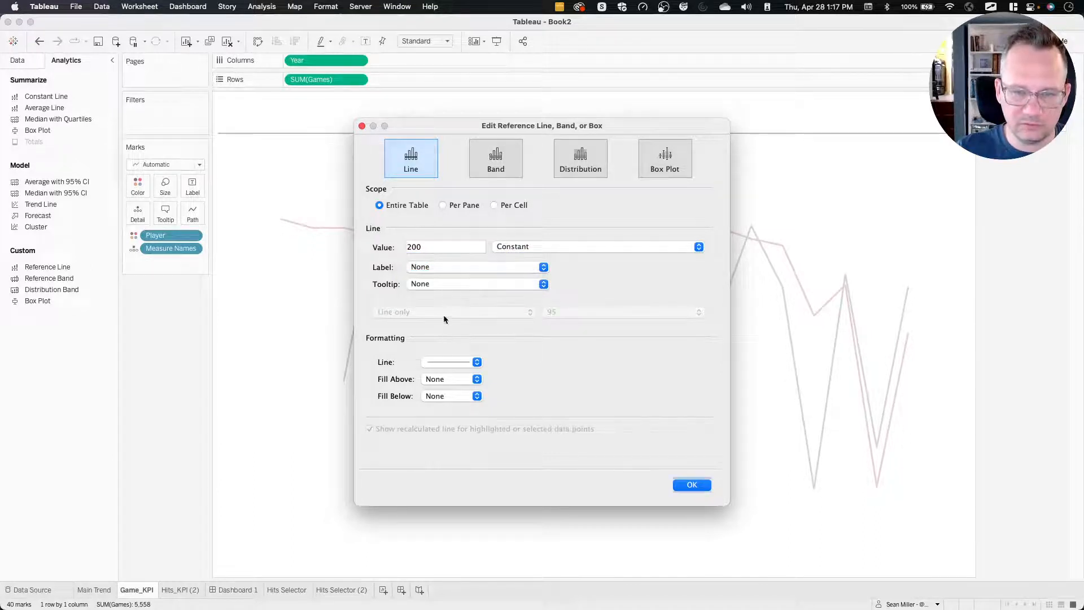
pyautogui.click(450, 363)
pyautogui.click(458, 380)
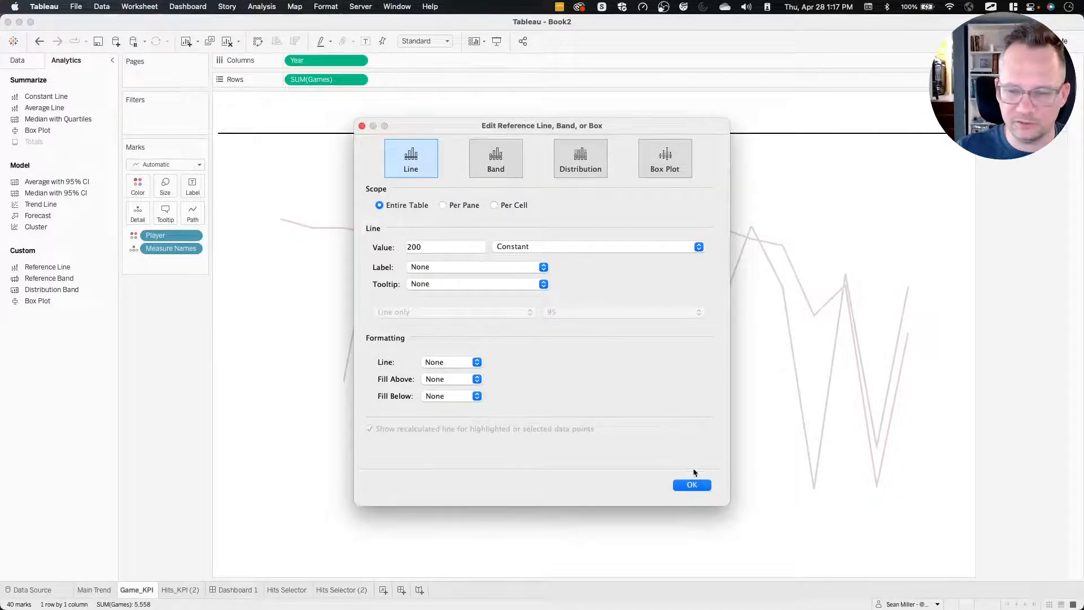
pyautogui.click(692, 484)
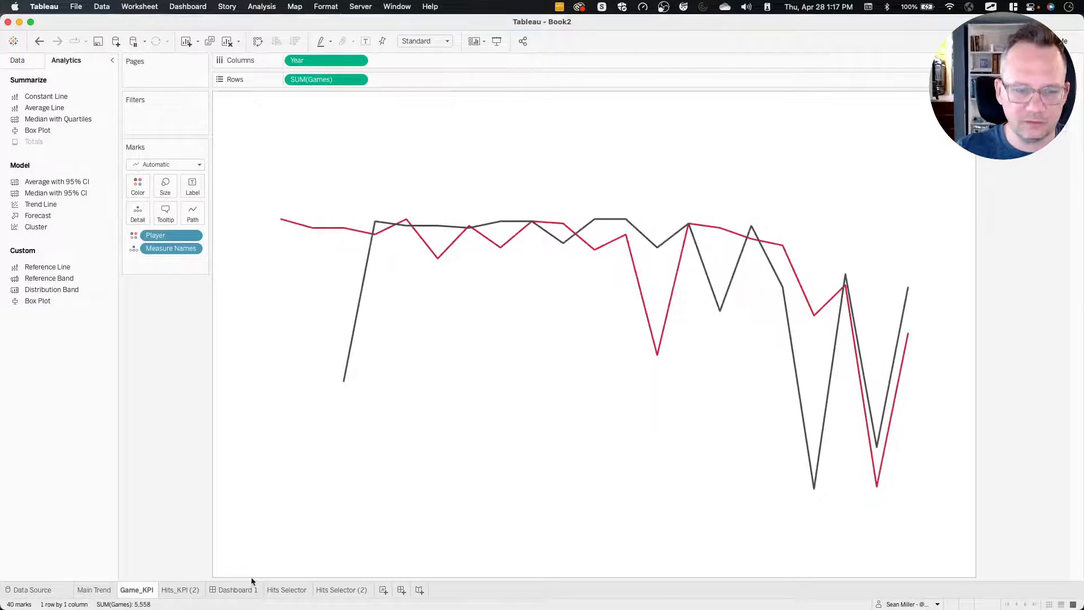
# Check the Games selector on Dashboard 1, view its worksheet Hits Selector (2), and return to the dashboard.
pyautogui.click(236, 589)
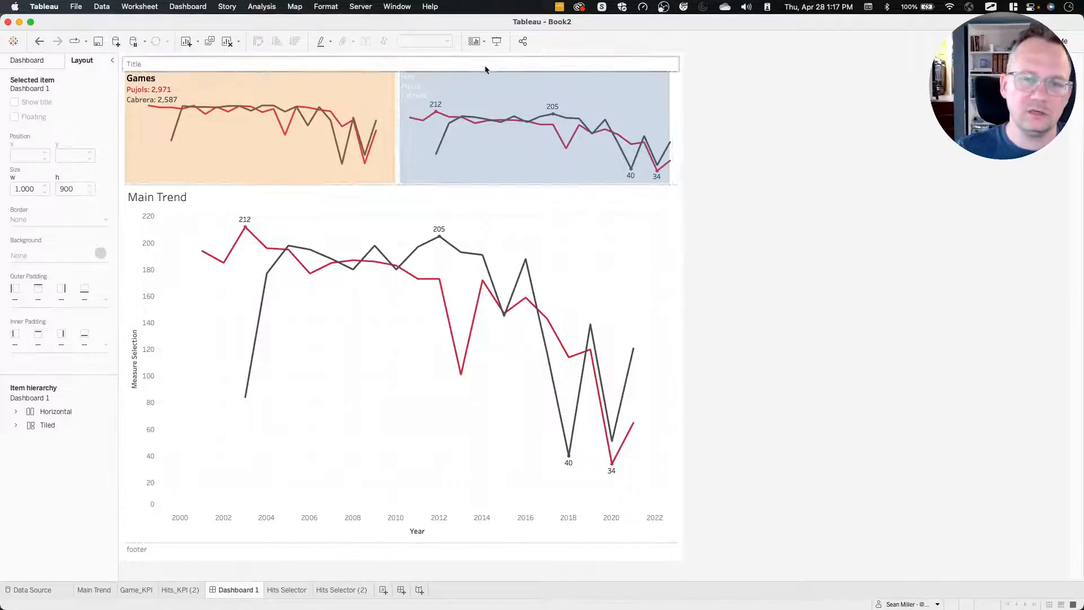
pyautogui.click(348, 83)
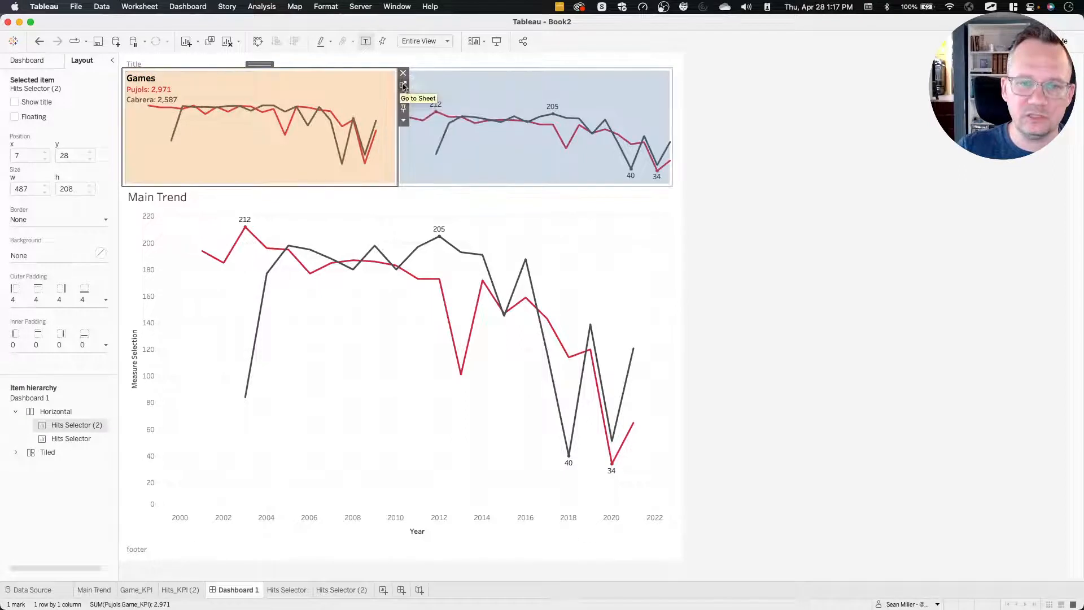
pyautogui.click(403, 85)
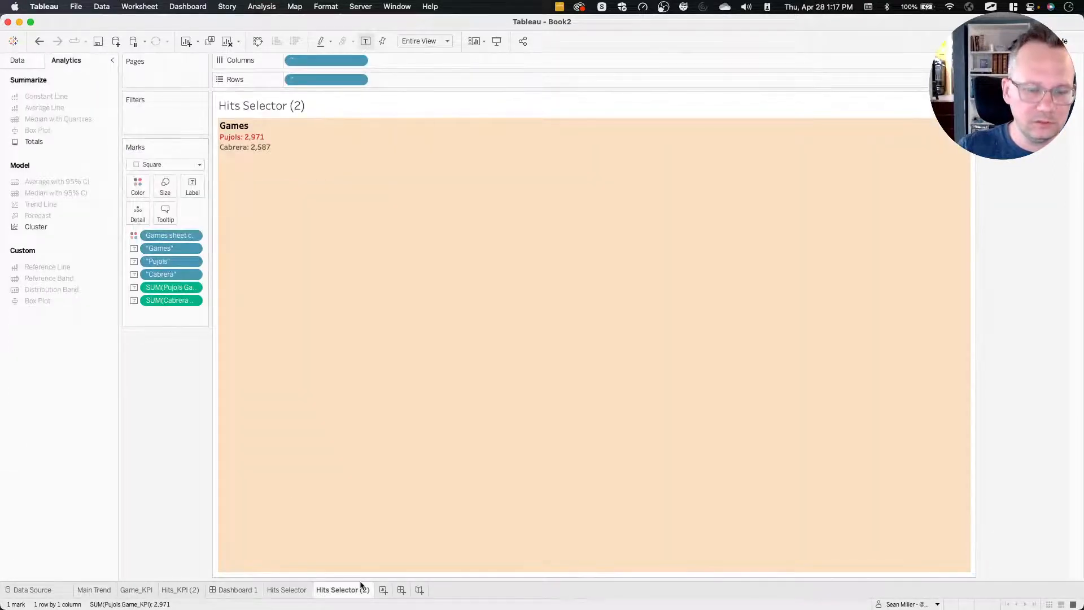
pyautogui.click(251, 591)
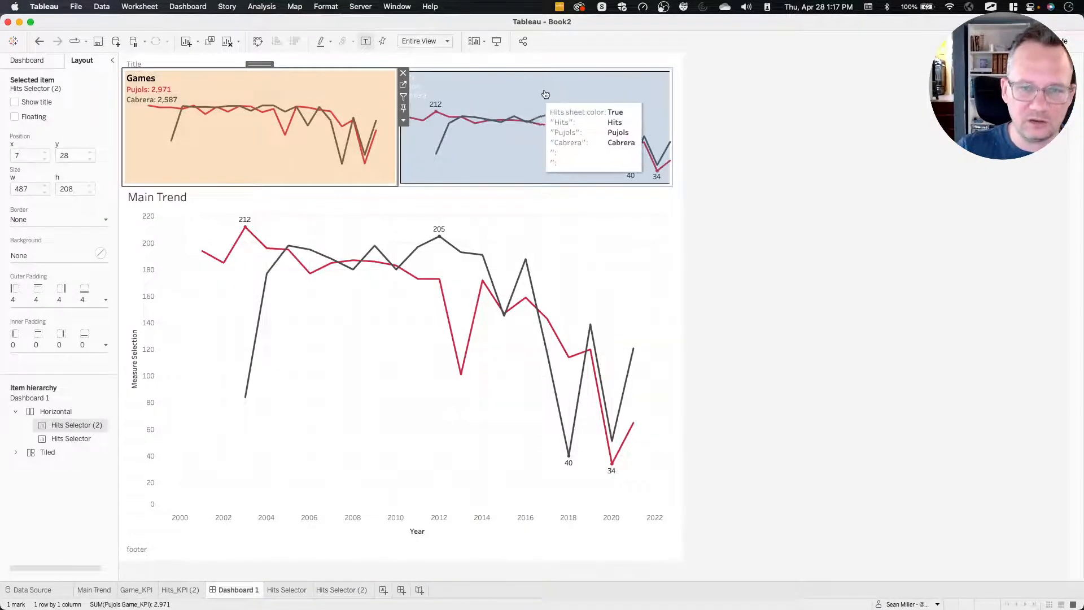
# Edit the dashboard's Parameter1 action so that Hits Selector (2) is its only source sheet.
pyautogui.click(192, 7)
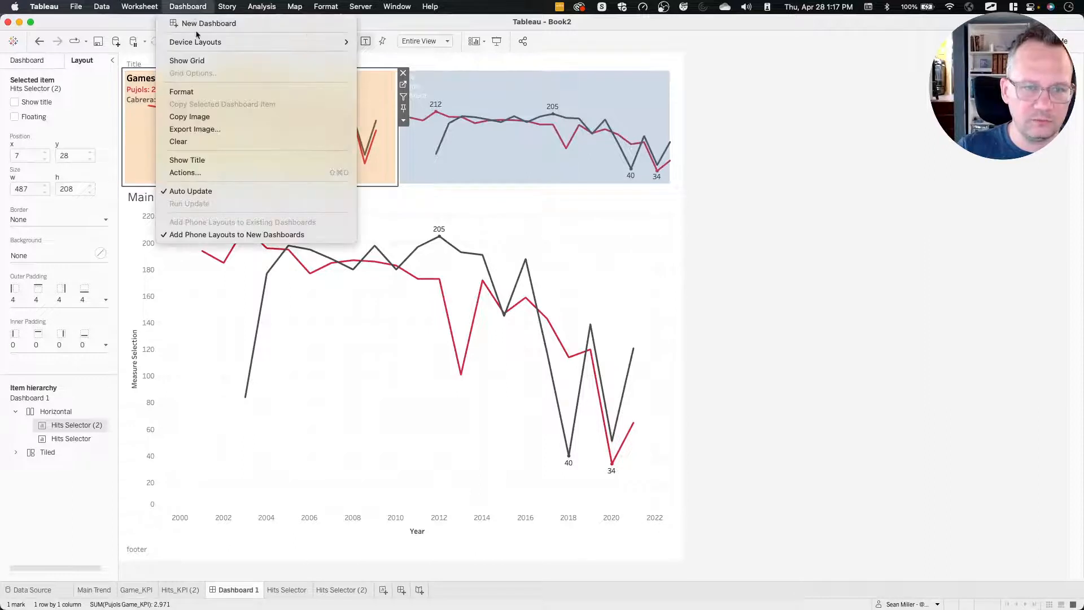
pyautogui.click(198, 172)
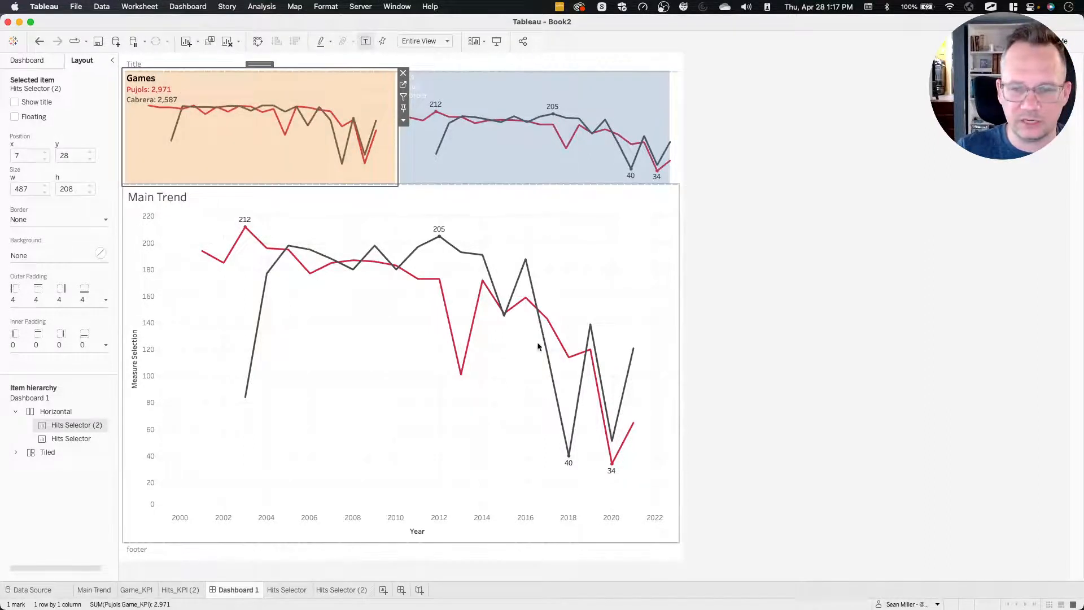
pyautogui.click(425, 315)
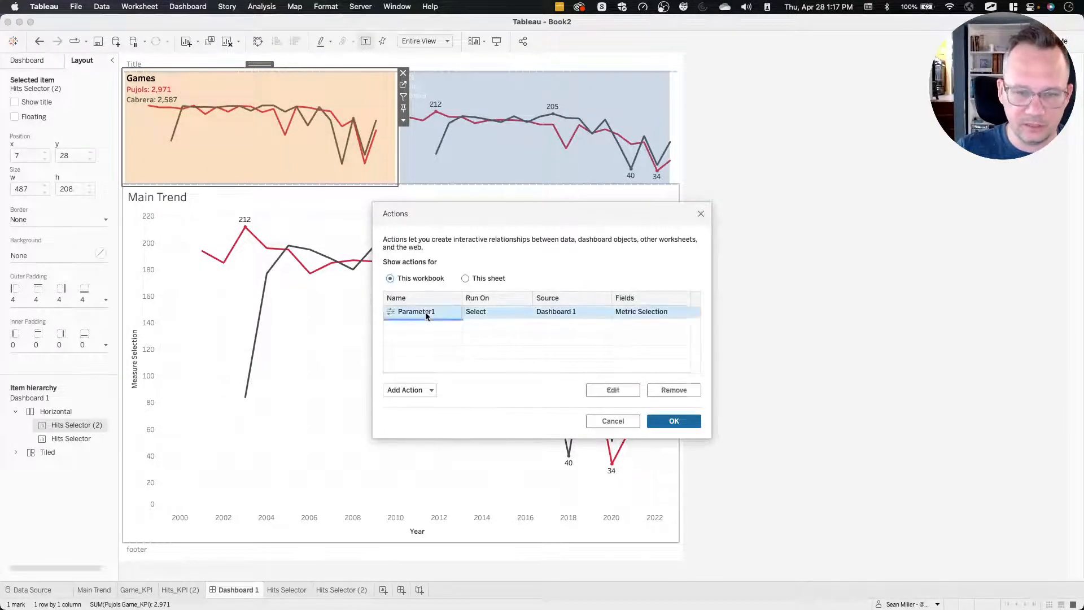
pyautogui.doubleClick(426, 314)
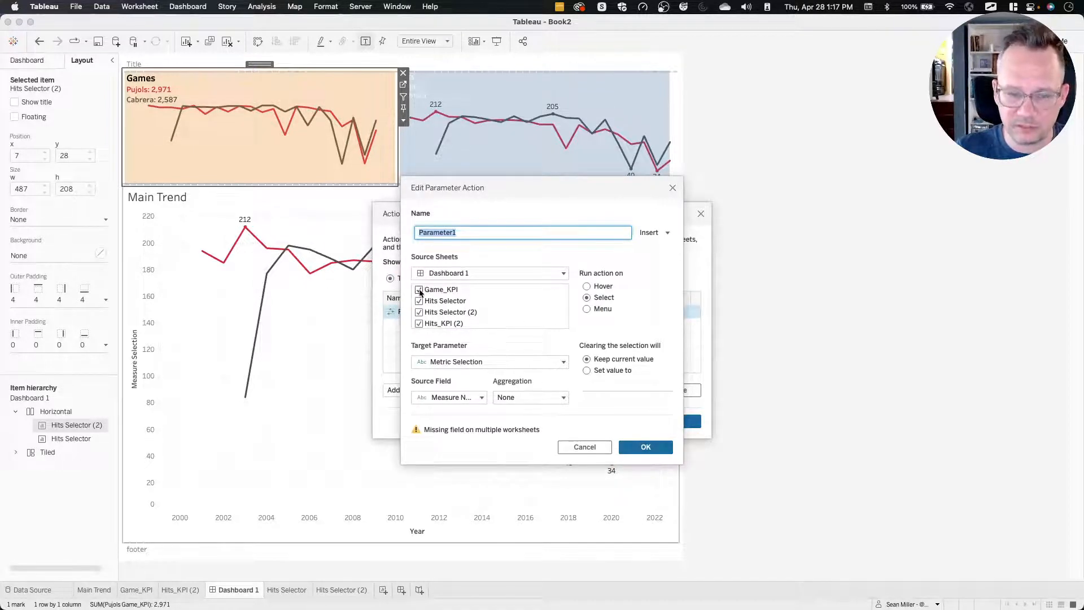
pyautogui.scroll(-2, 458, 293)
pyautogui.scroll(2, 459, 293)
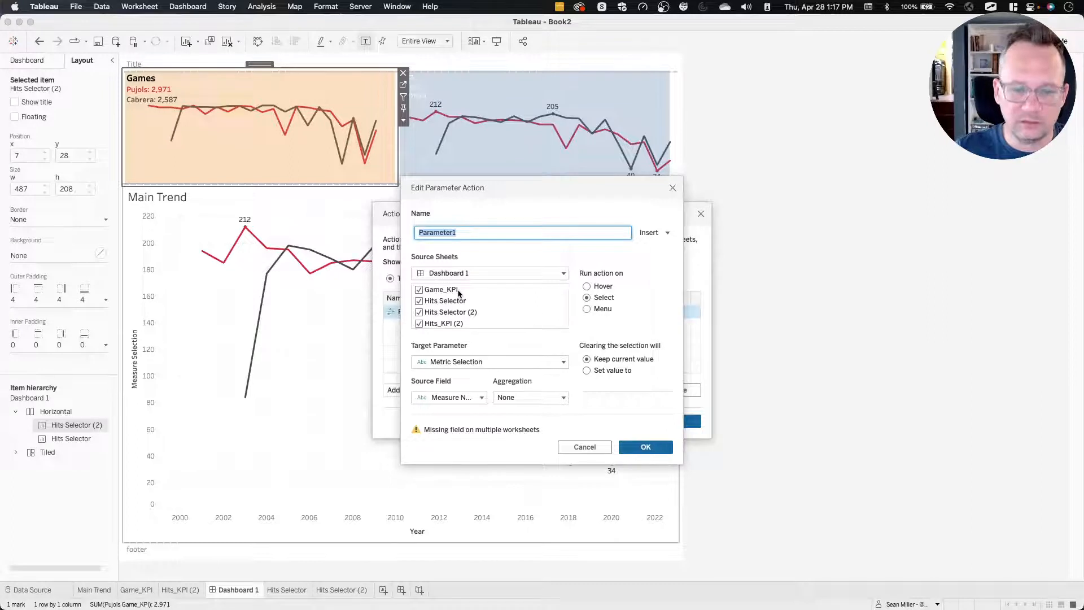
pyautogui.click(459, 293)
pyautogui.scroll(-1, 459, 293)
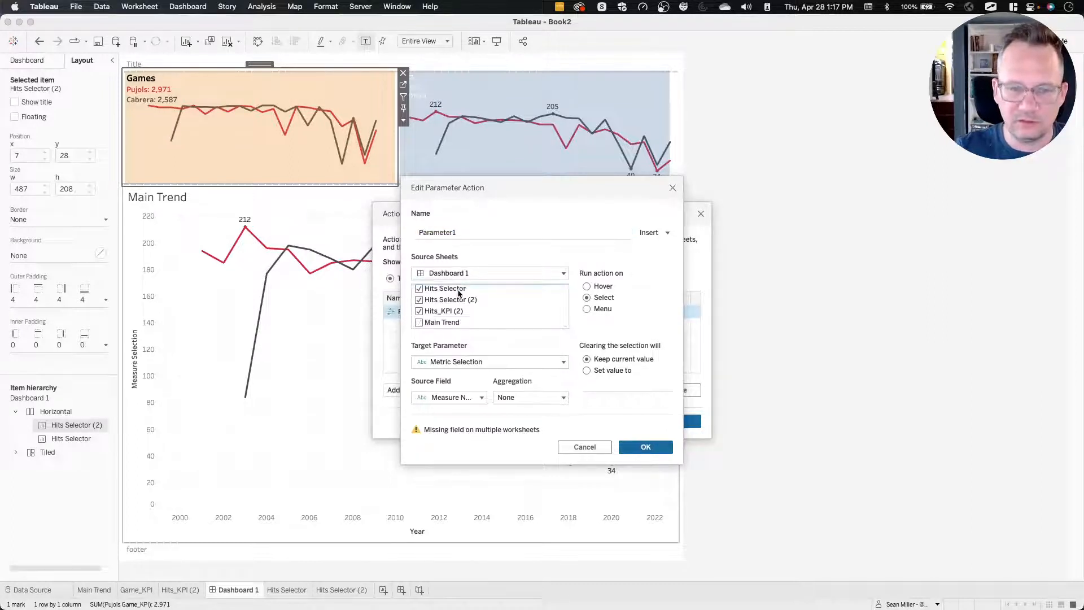
pyautogui.click(458, 290)
pyautogui.click(451, 302)
pyautogui.click(445, 312)
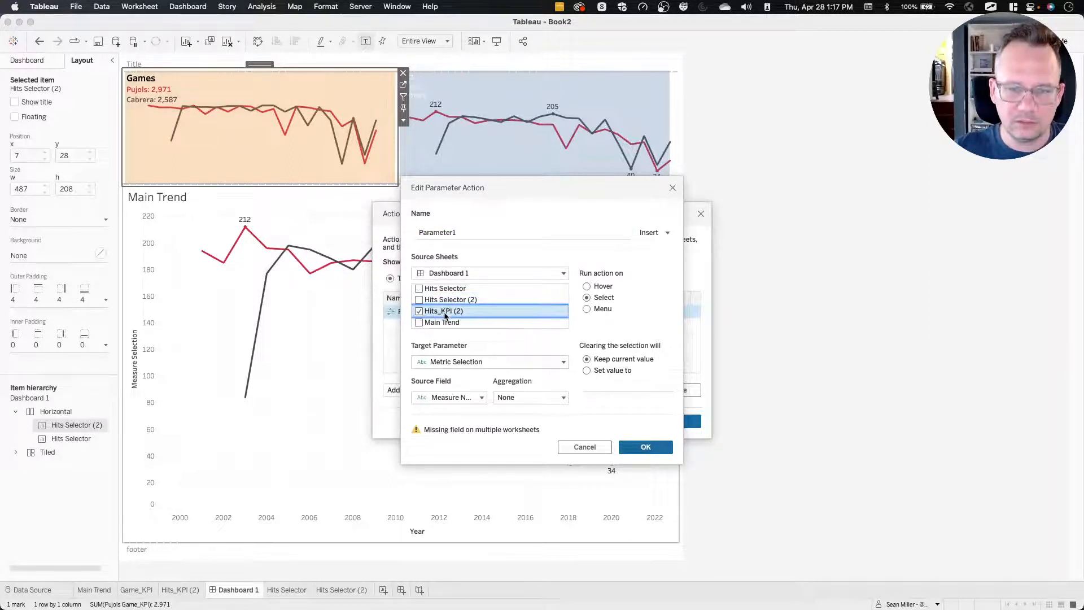
pyautogui.scroll(1, 481, 312)
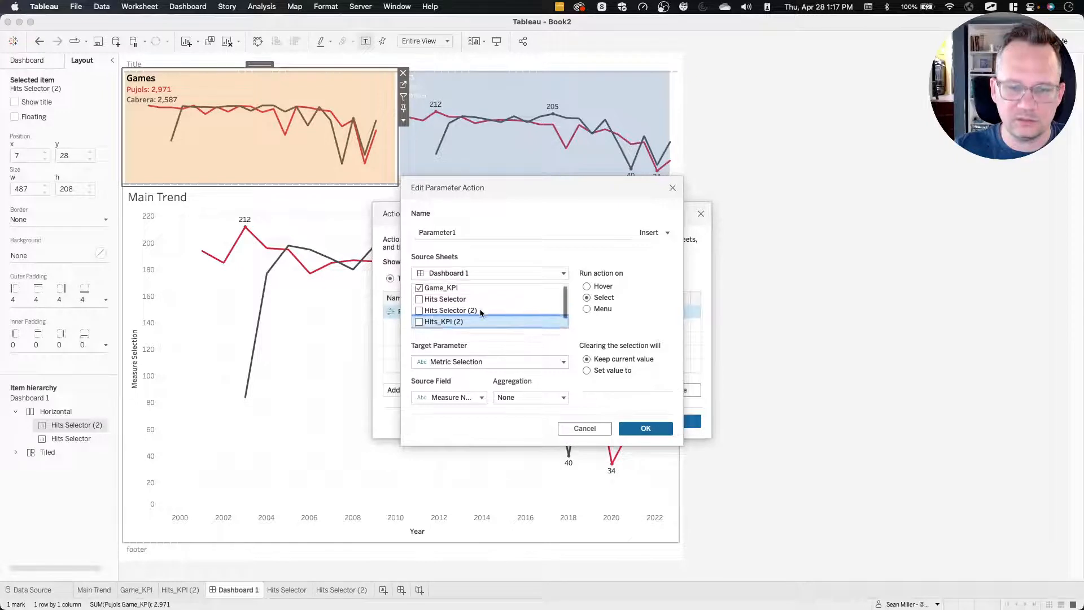
pyautogui.click(419, 313)
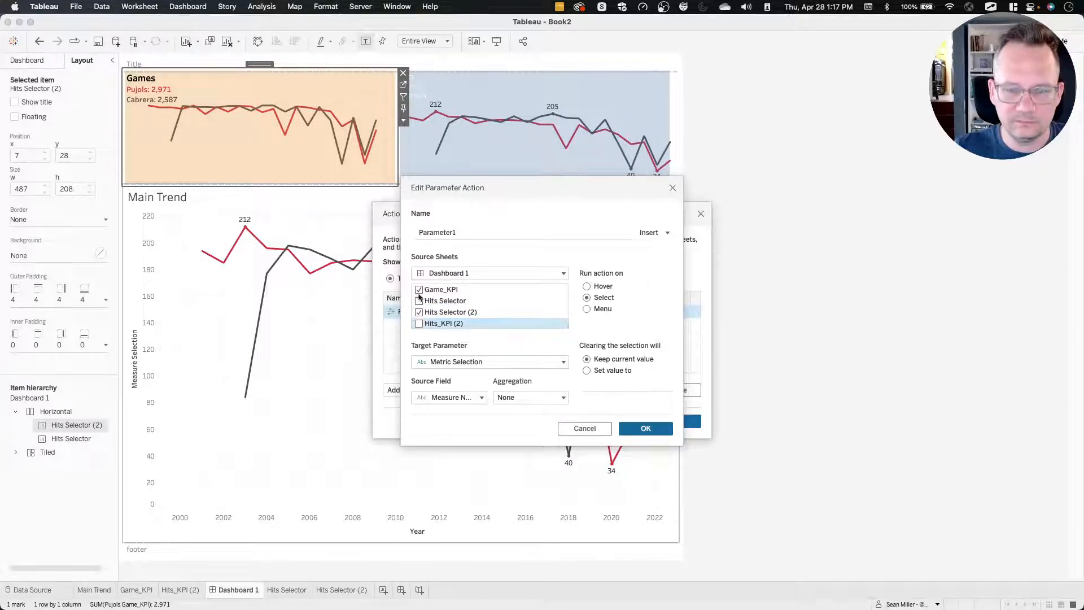
pyautogui.click(419, 290)
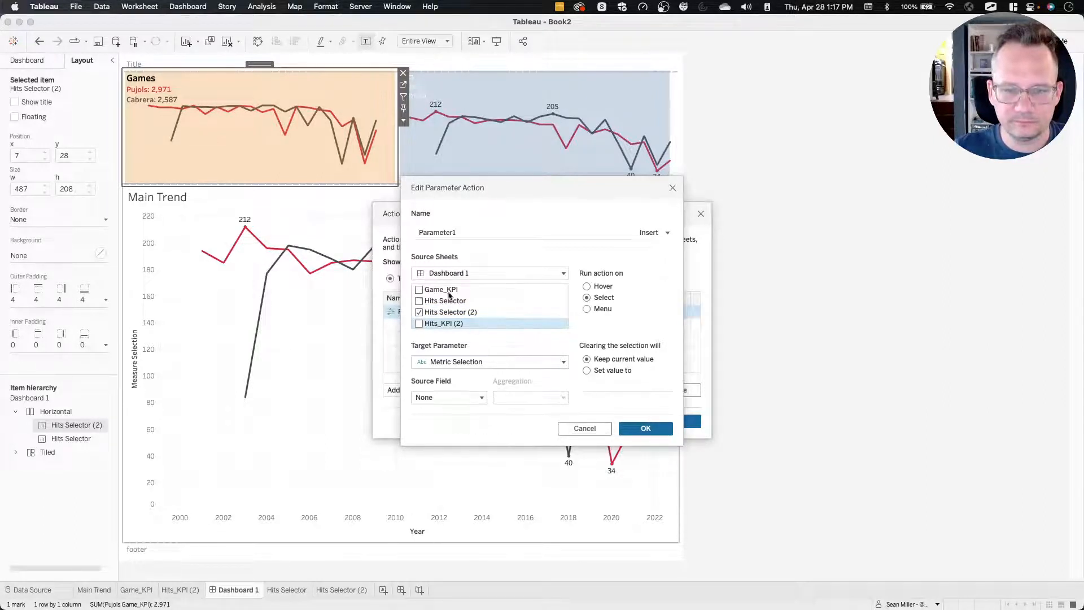
# Keep Metric Selection as Parameter1's target and set its source field to "Games".
pyautogui.click(451, 362)
pyautogui.click(449, 386)
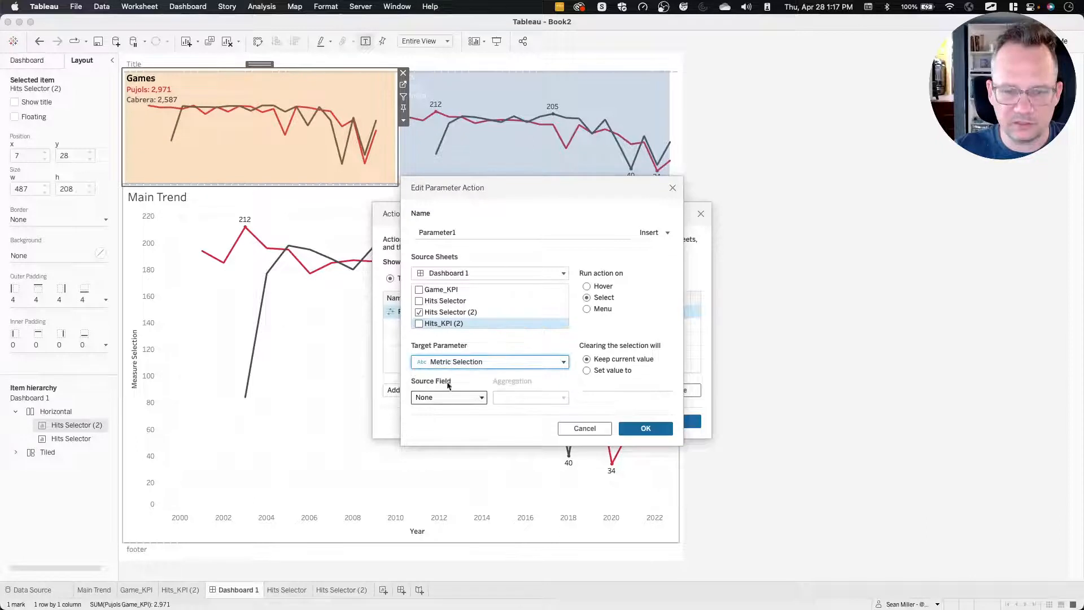
pyautogui.click(446, 397)
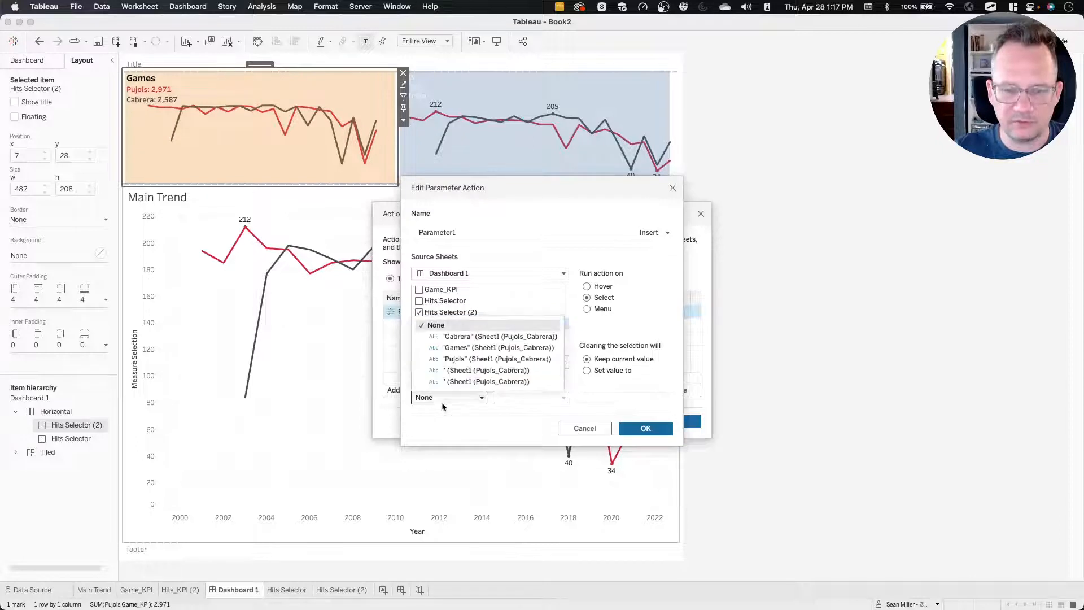
pyautogui.click(496, 348)
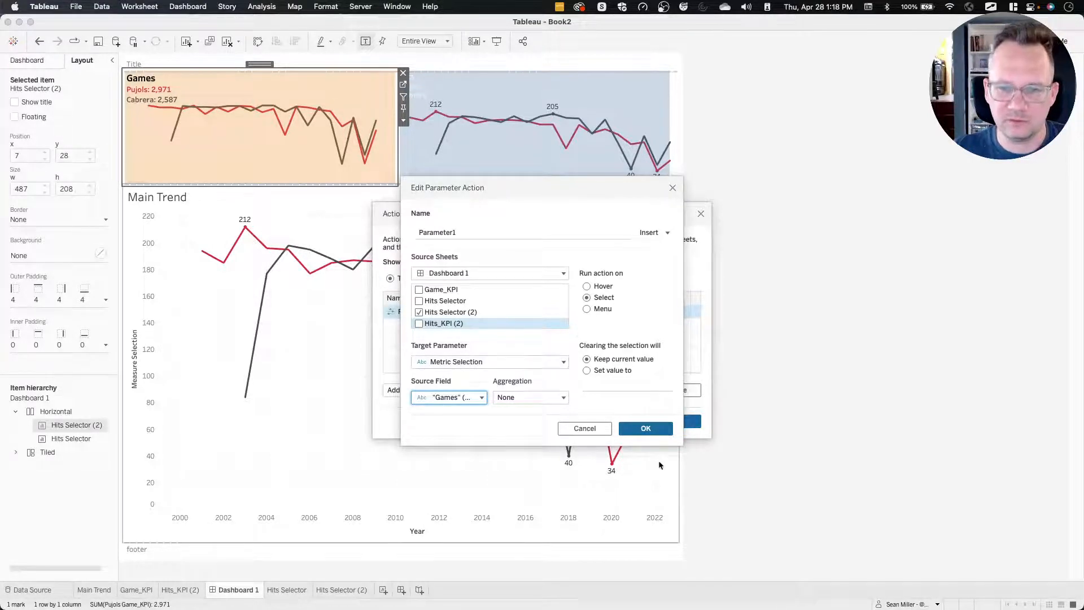
pyautogui.click(643, 428)
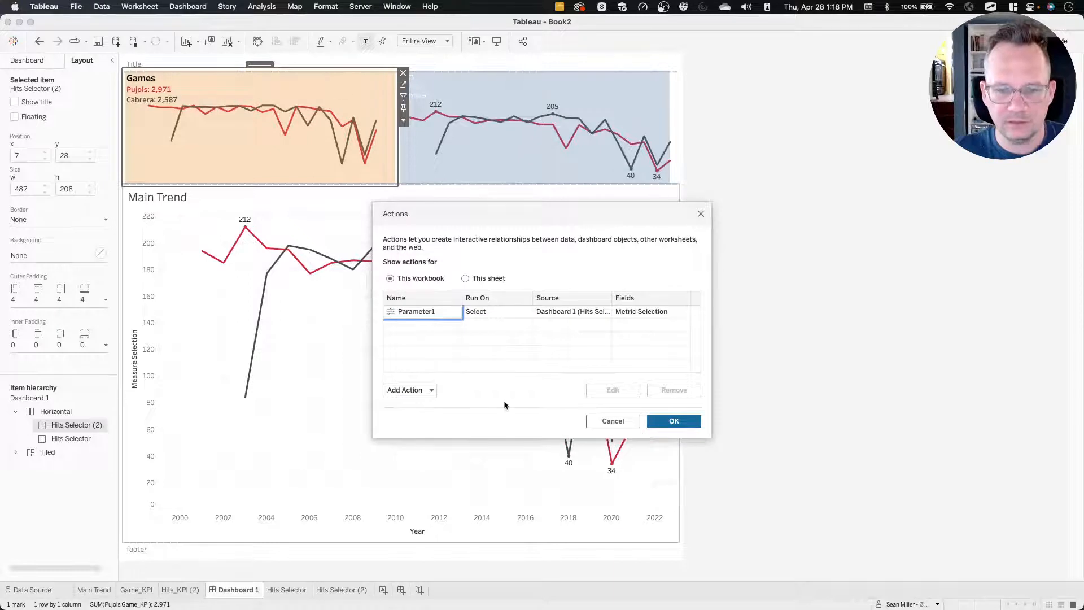
# Add a second parameter action, Parameter2, on Dashboard 1 with only Hits Selector as its source sheet.
pyautogui.click(419, 391)
pyautogui.click(444, 363)
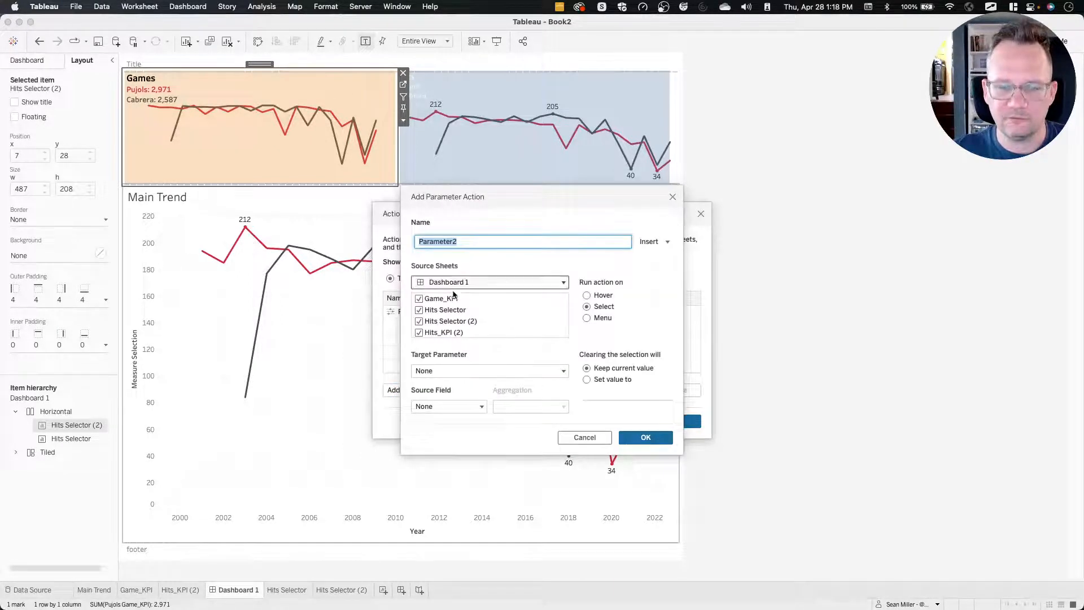
pyautogui.click(438, 303)
pyautogui.scroll(-1, 437, 311)
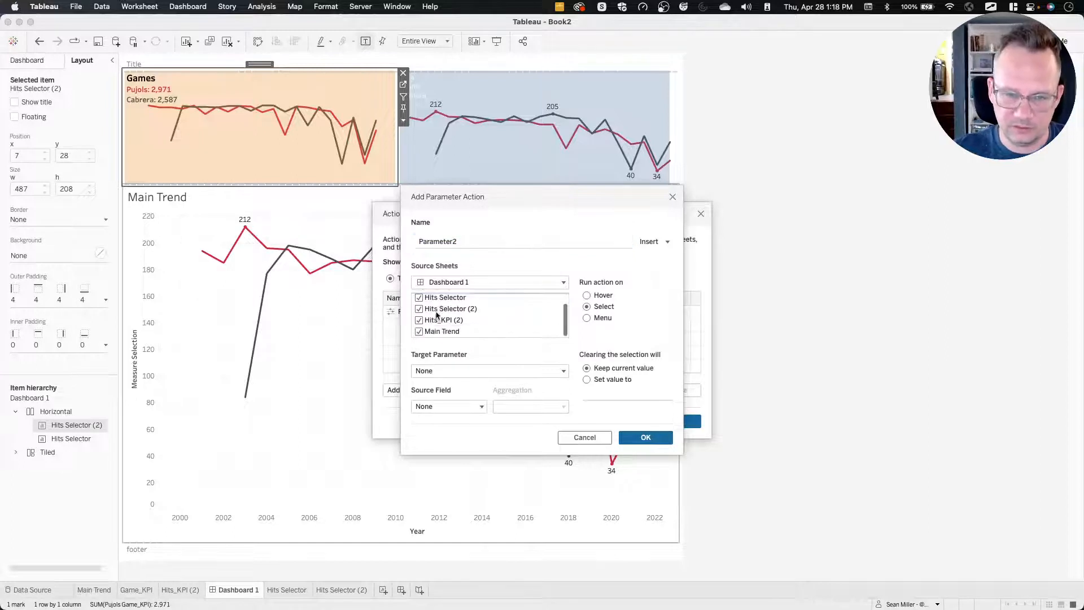
pyautogui.click(438, 299)
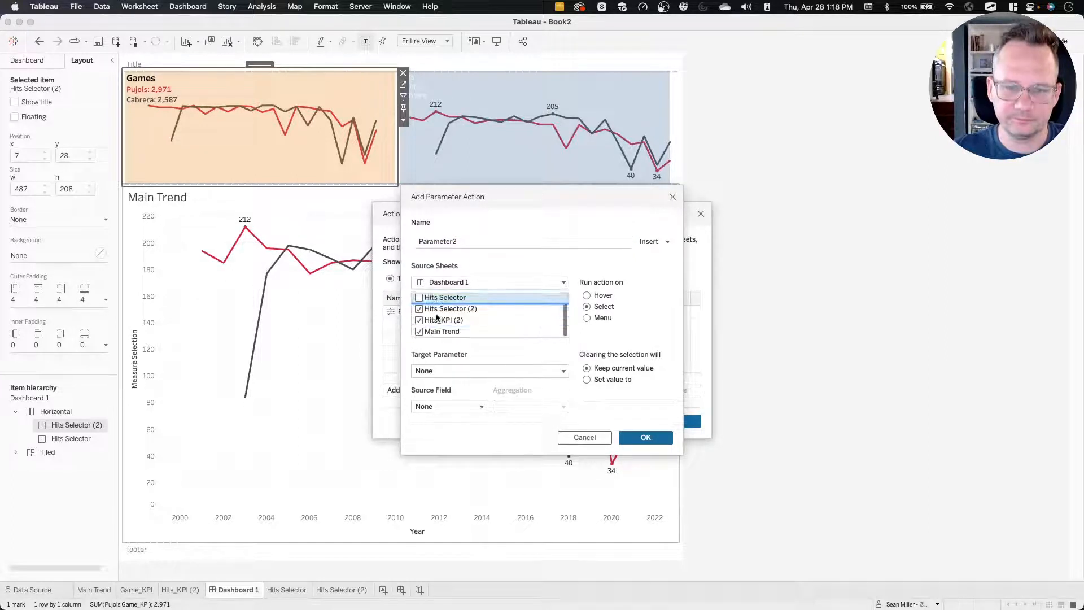
pyautogui.click(436, 319)
pyautogui.click(438, 309)
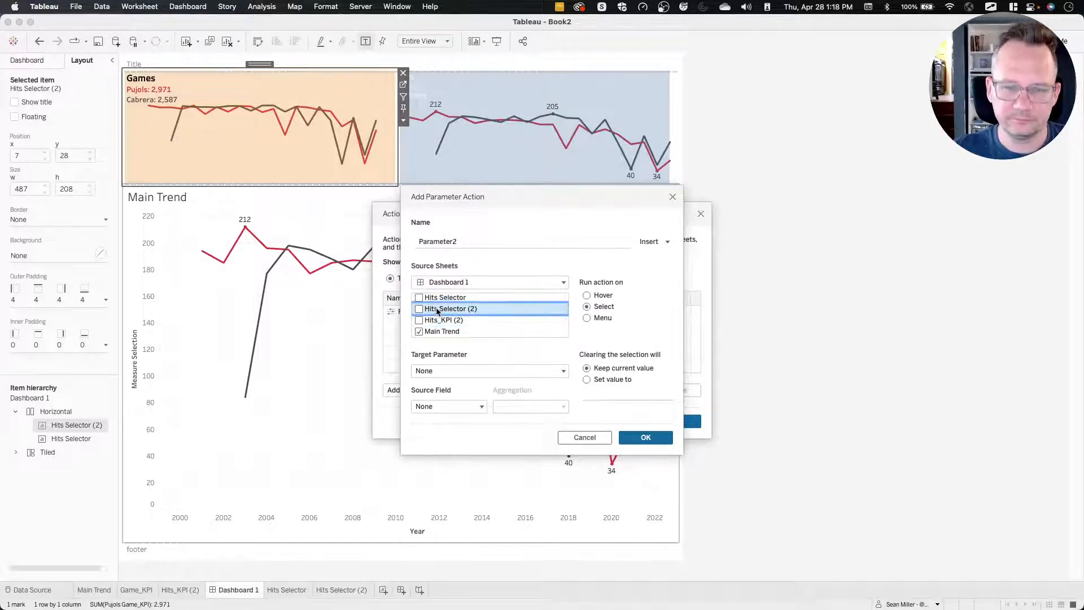
pyautogui.scroll(1, 437, 311)
pyautogui.click(437, 309)
pyautogui.scroll(-1, 438, 312)
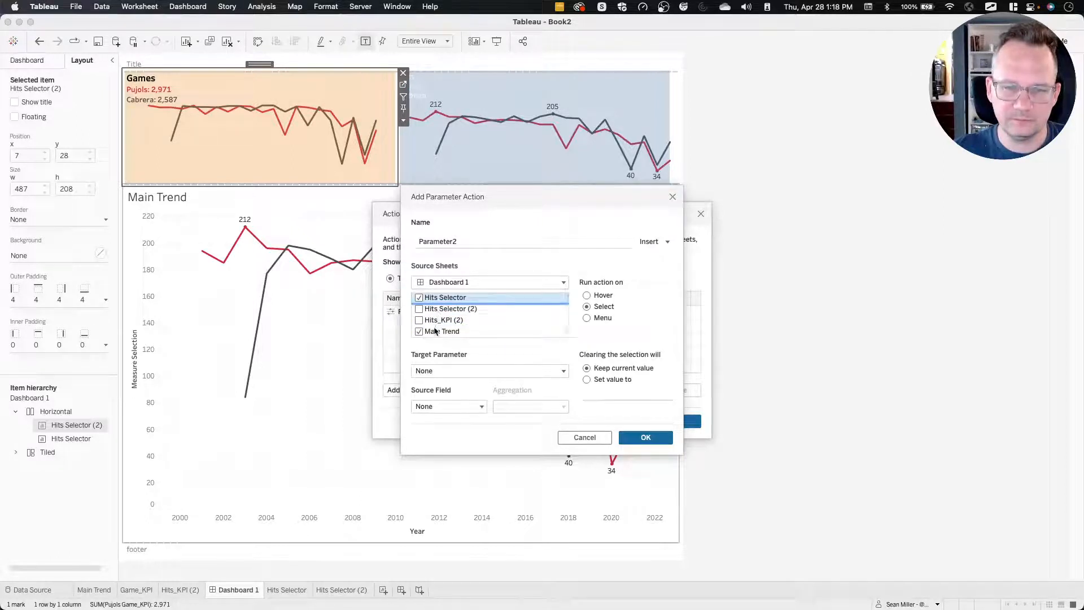
pyautogui.click(437, 331)
# Set Parameter2's target parameter to Metric Selection and its source field to "Hits", and save the dashboard actions.
pyautogui.click(434, 371)
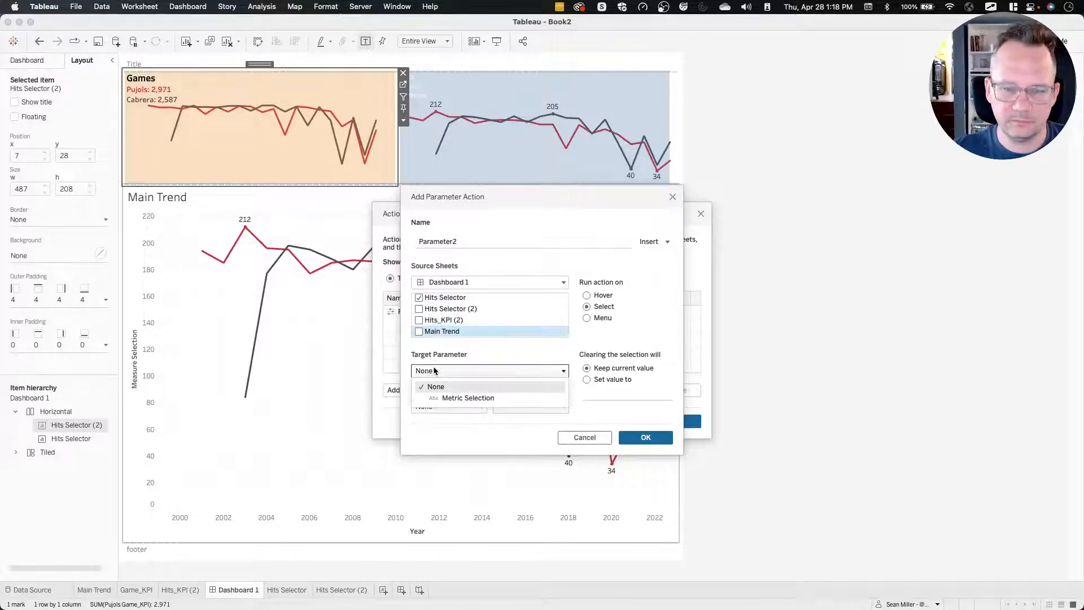
pyautogui.click(438, 397)
pyautogui.click(444, 406)
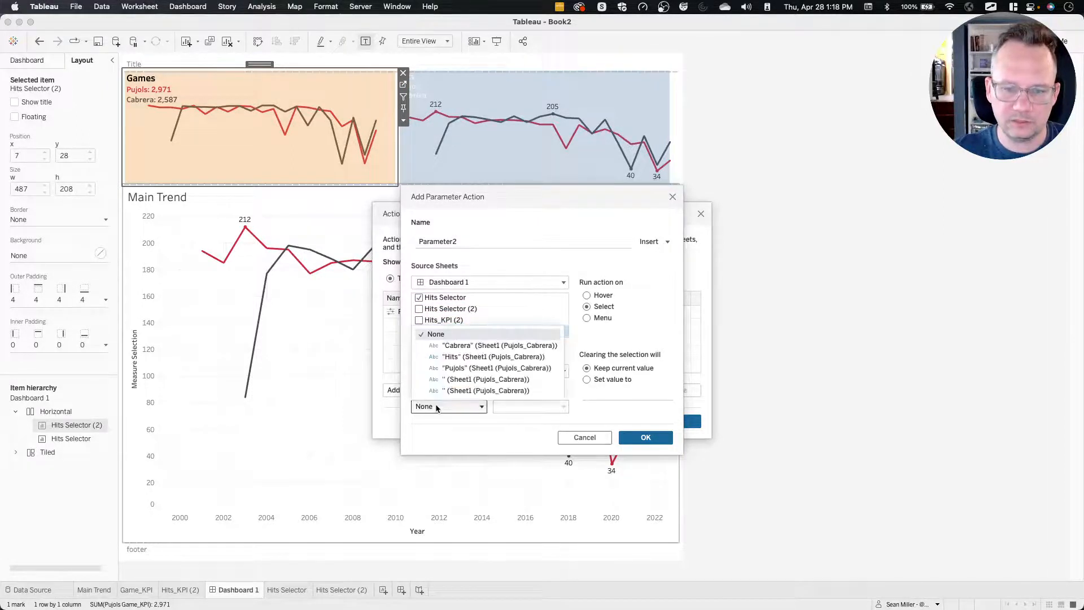
pyautogui.click(498, 357)
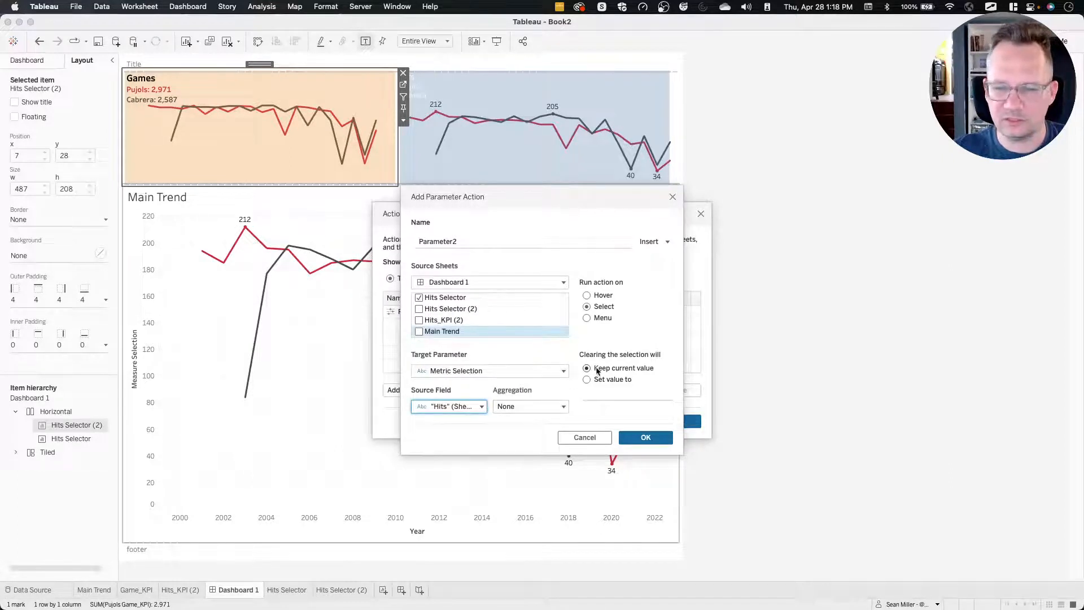
pyautogui.click(655, 438)
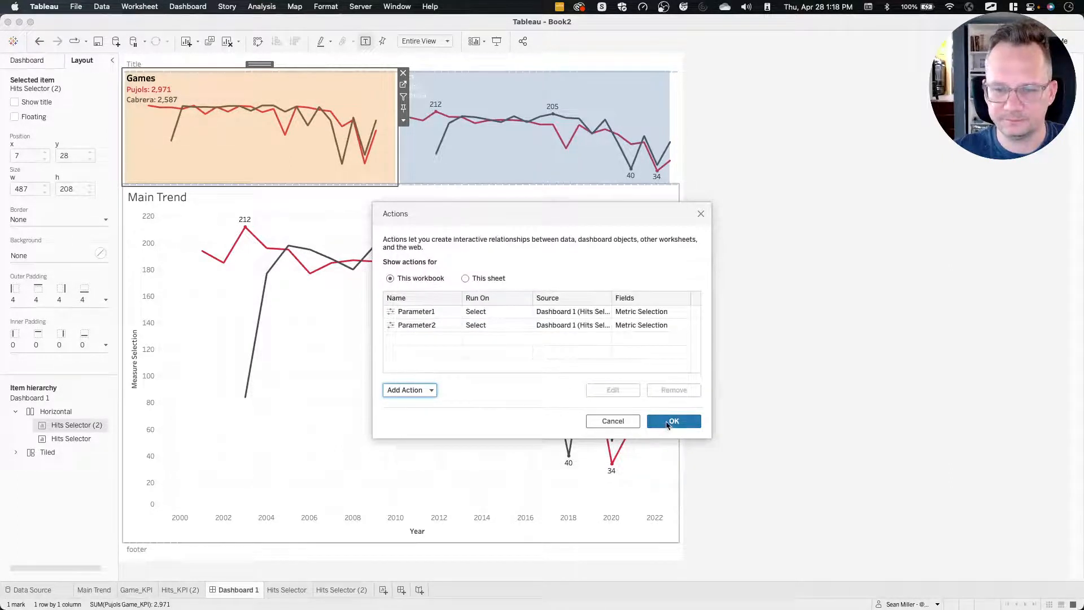
pyautogui.click(667, 423)
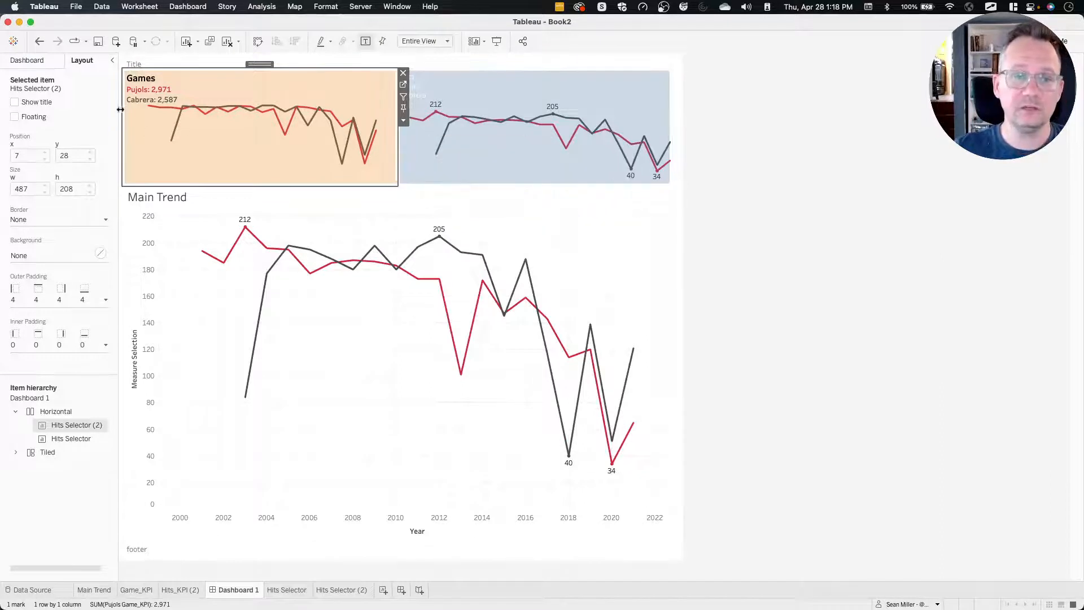
# Test the Hits and Games selectors on Dashboard 1 by switching the metric between them.
pyautogui.click(483, 94)
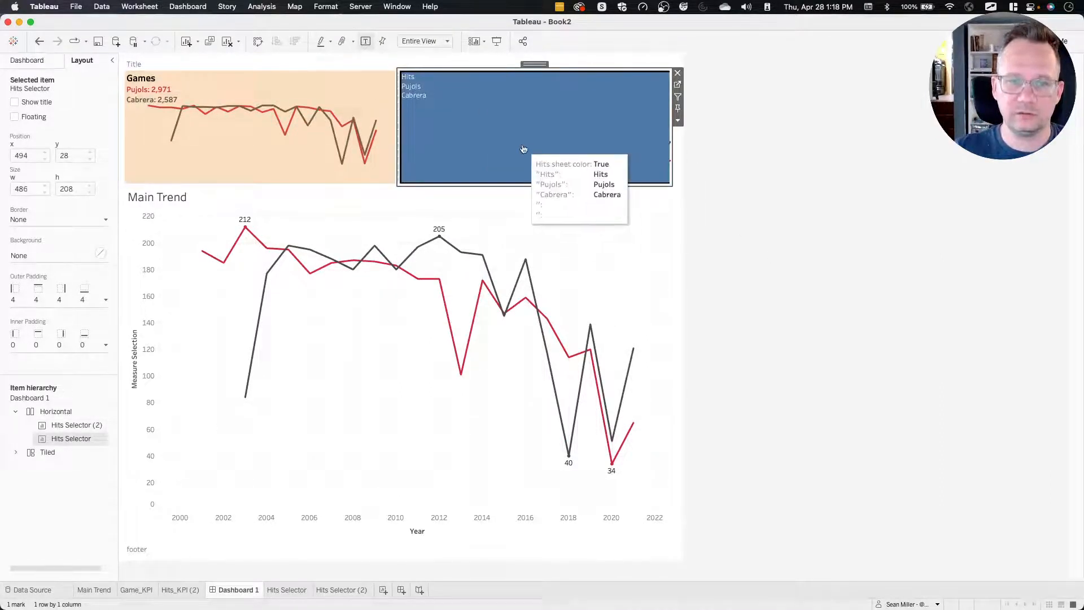
pyautogui.click(525, 157)
pyautogui.click(318, 100)
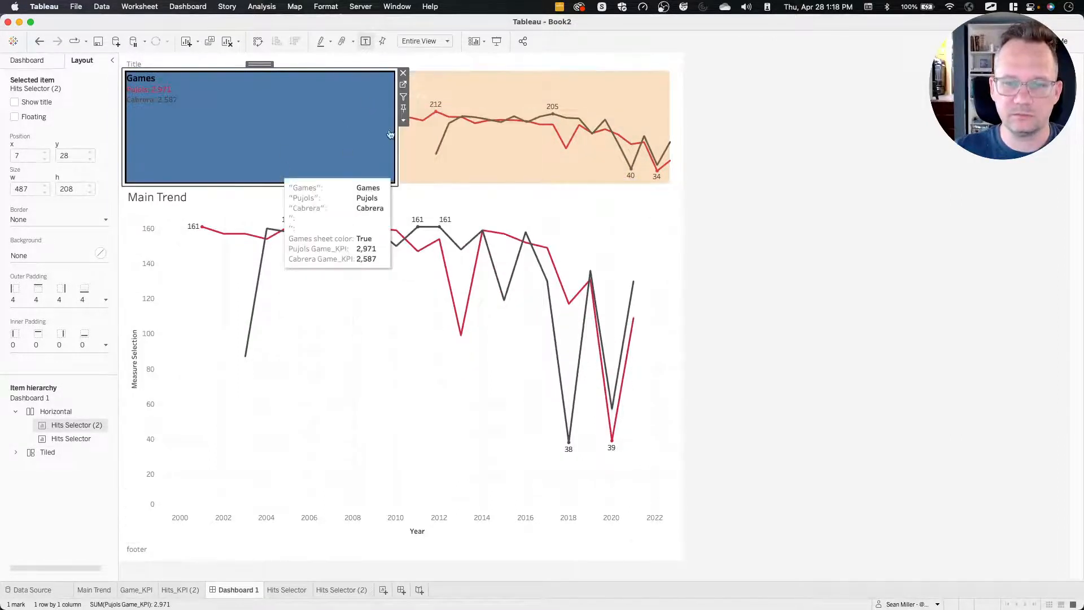
pyautogui.click(513, 160)
pyautogui.click(506, 155)
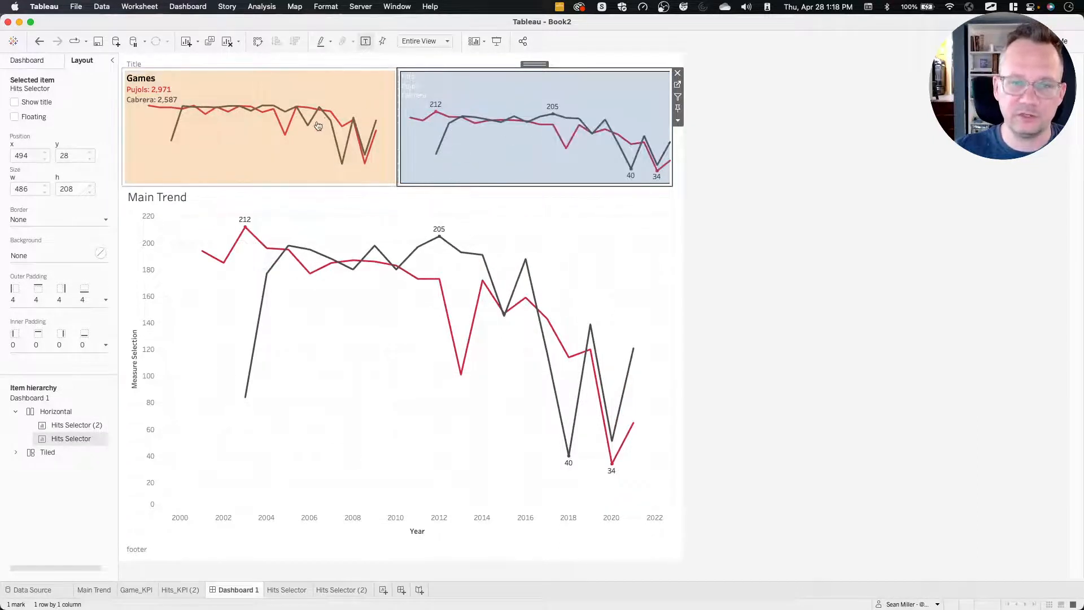
# From the Hits Selector worksheet, create a calculated field named True with the formula True.
pyautogui.click(678, 86)
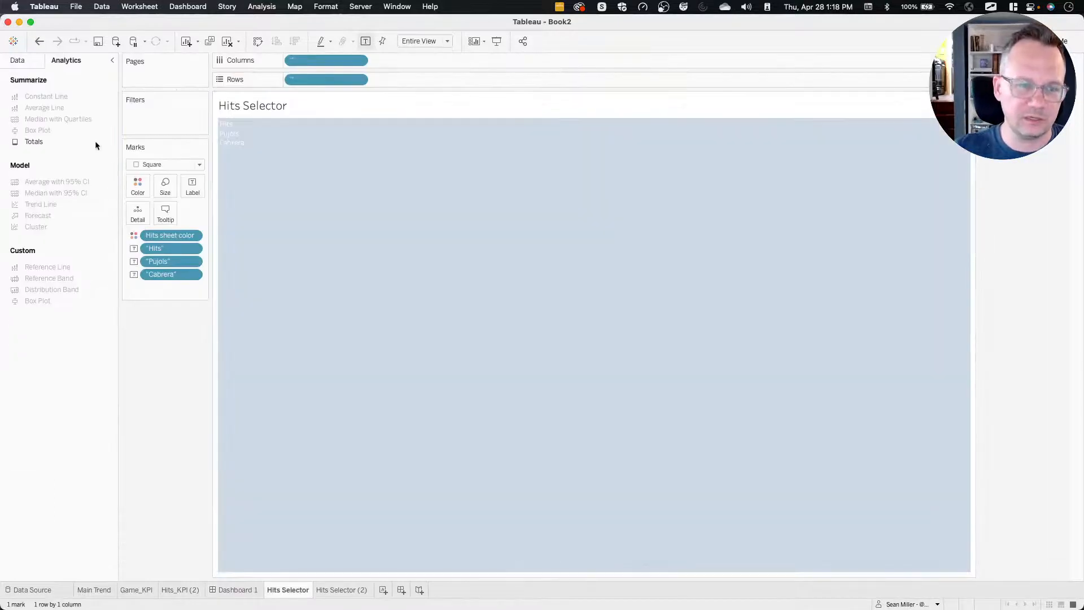
pyautogui.click(18, 61)
pyautogui.click(109, 98)
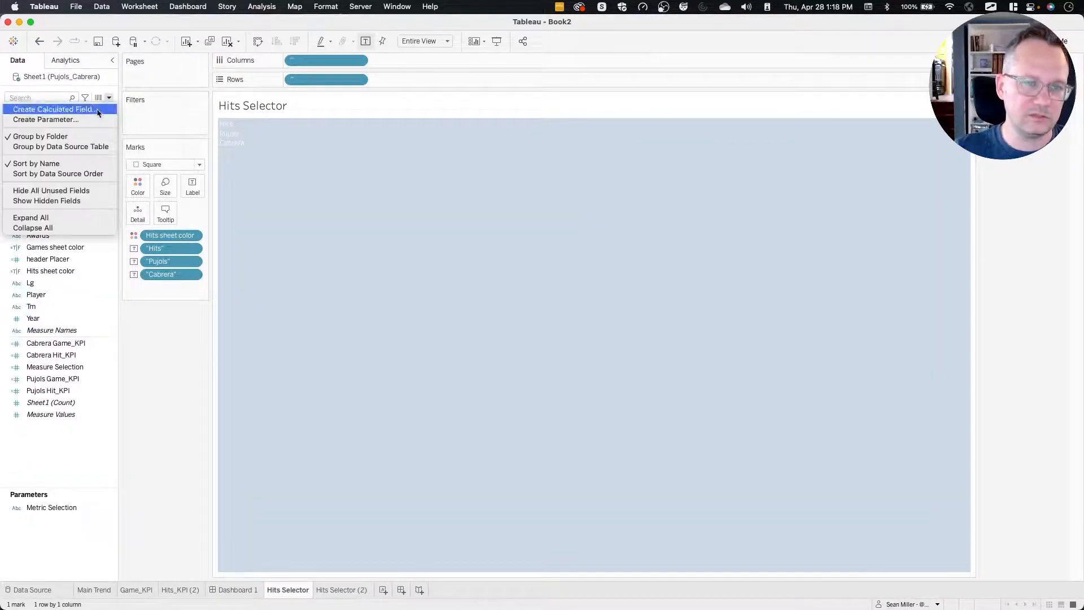
pyautogui.click(90, 110)
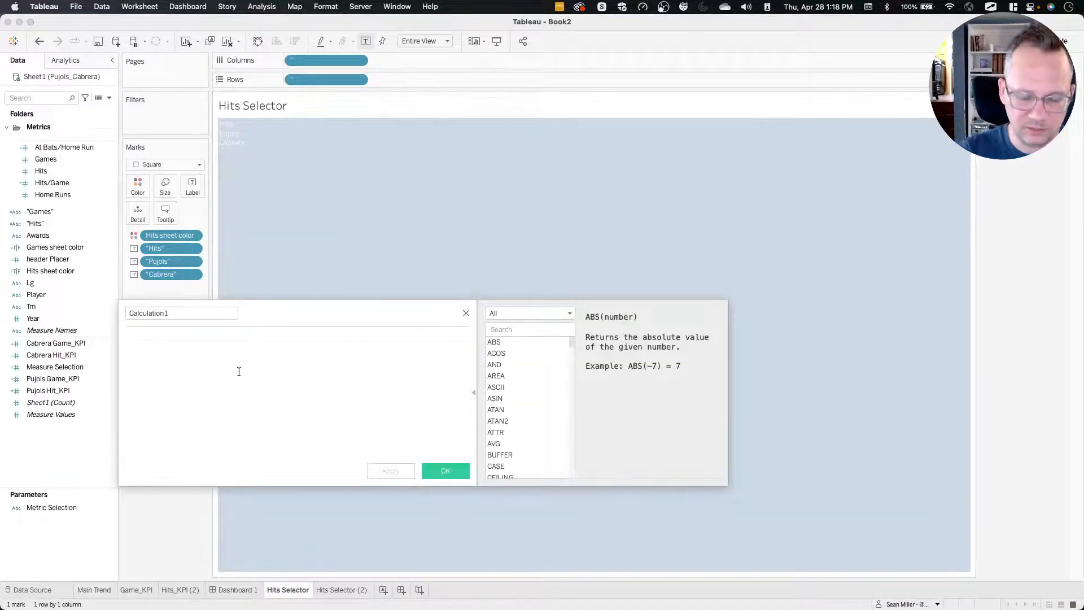
pyautogui.write('True')
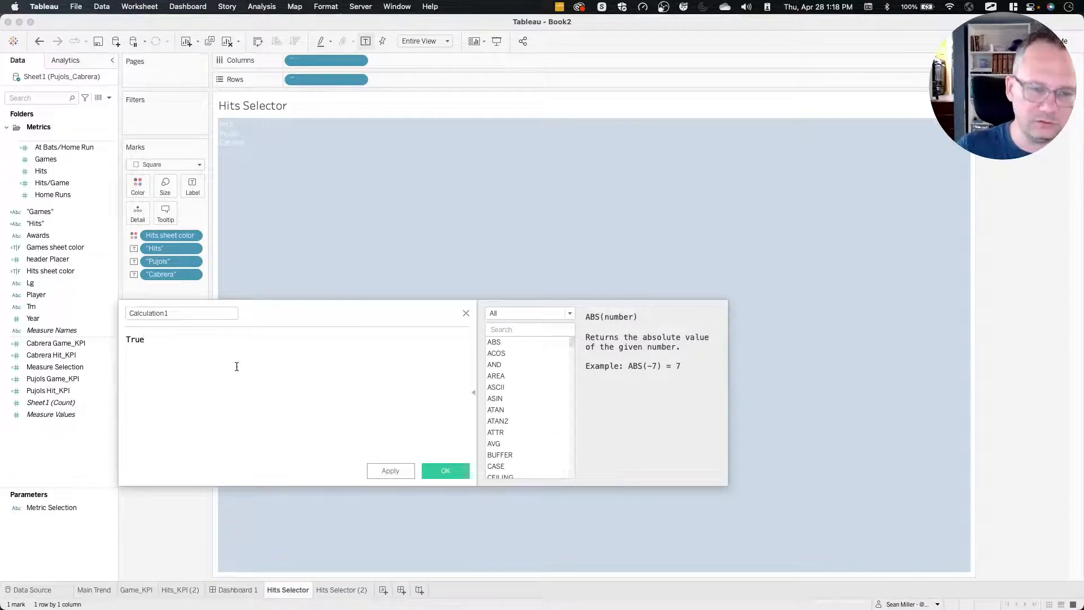
pyautogui.doubleClick(194, 314)
pyautogui.write('True')
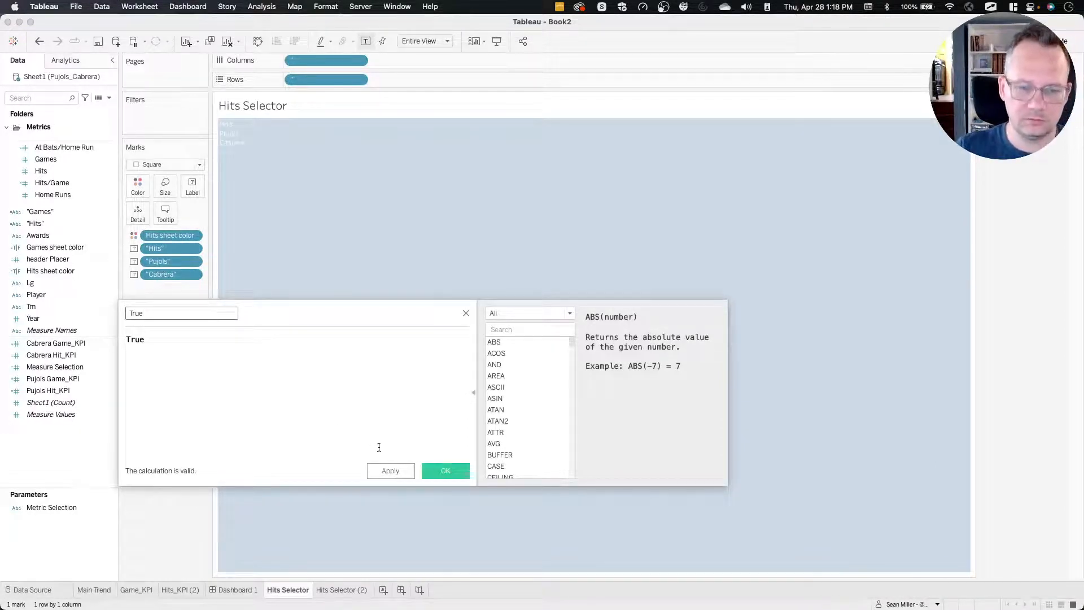
pyautogui.click(443, 470)
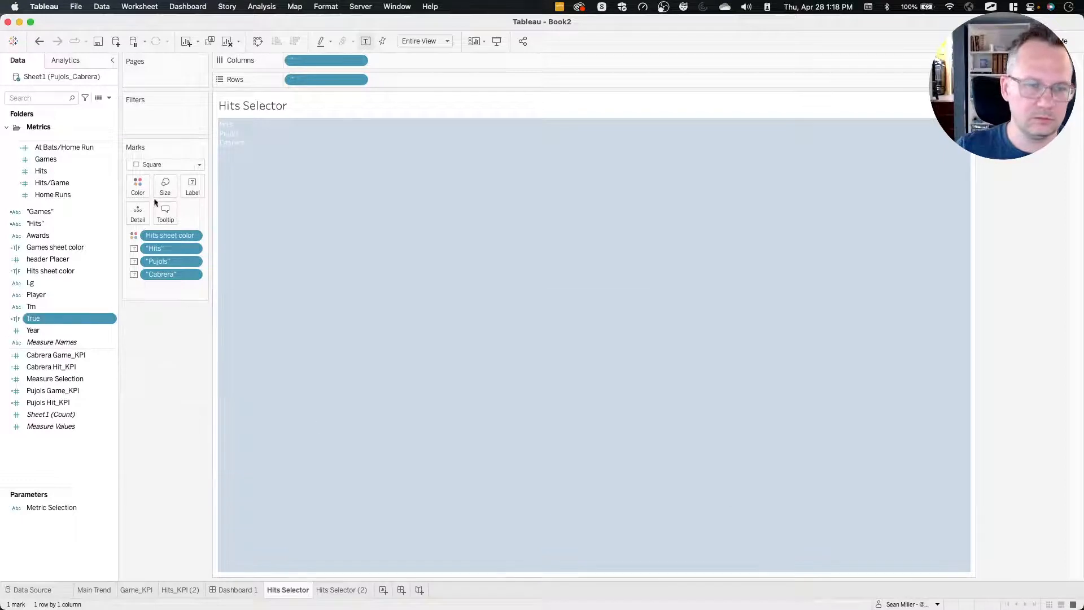
# Create a calculated field named False with the formula False.
pyautogui.click(109, 98)
pyautogui.click(45, 109)
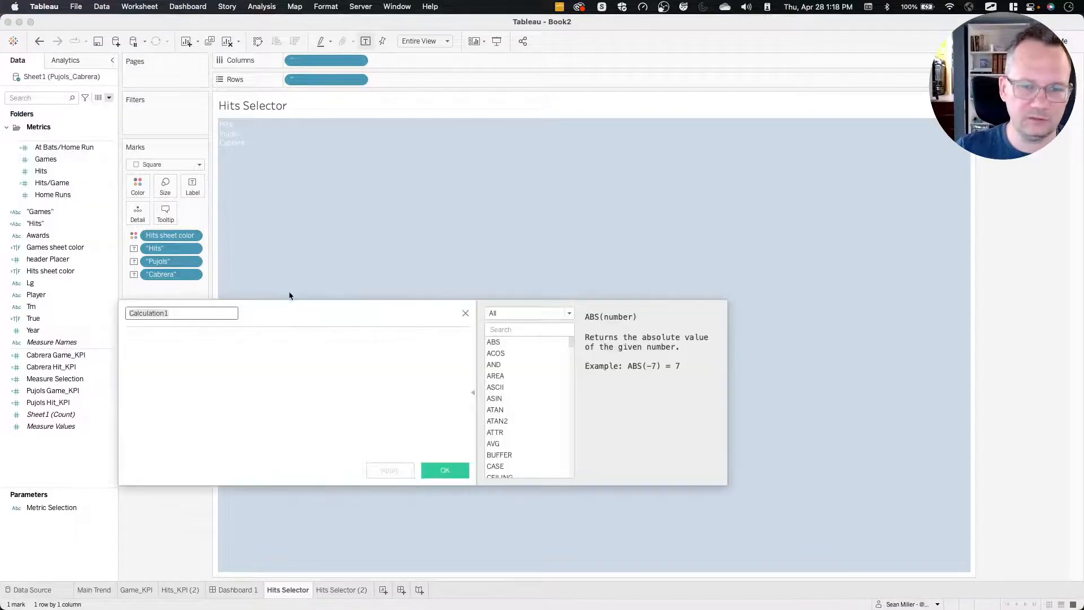
pyautogui.write('True')
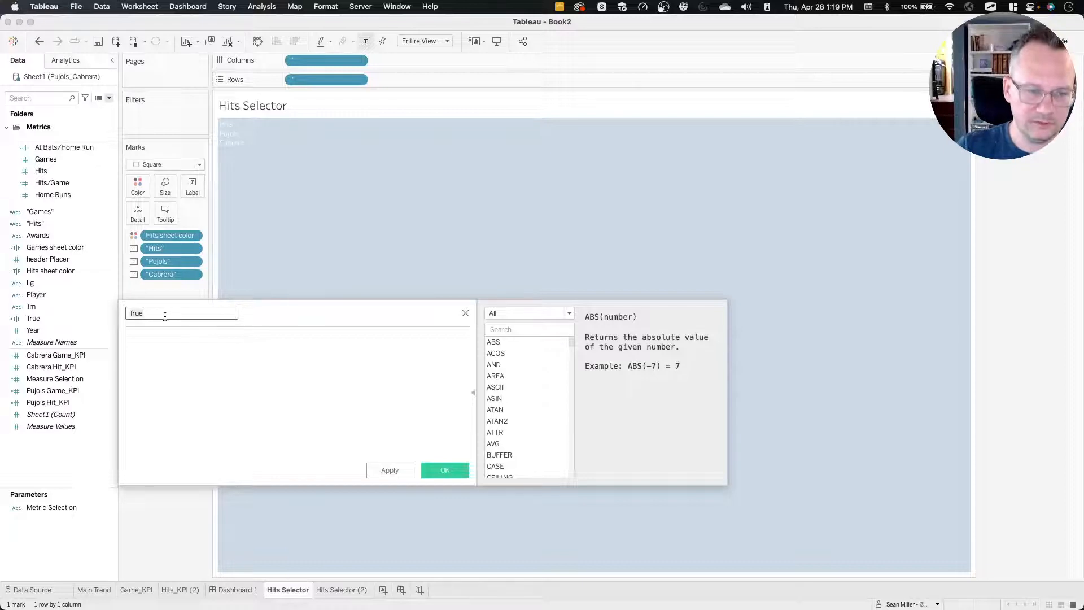
pyautogui.click(175, 336)
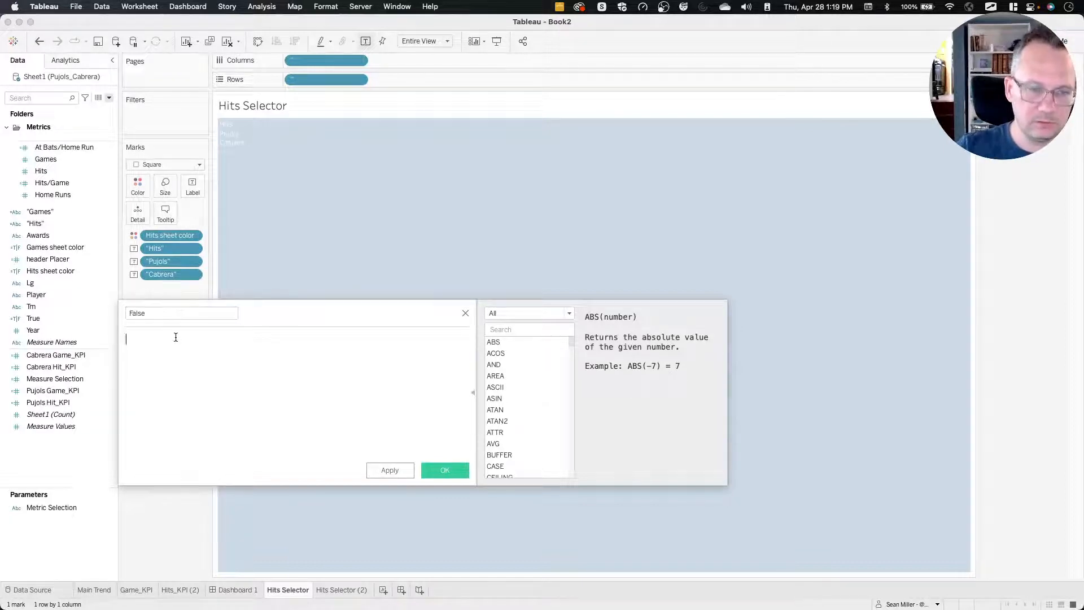
pyautogui.write('False')
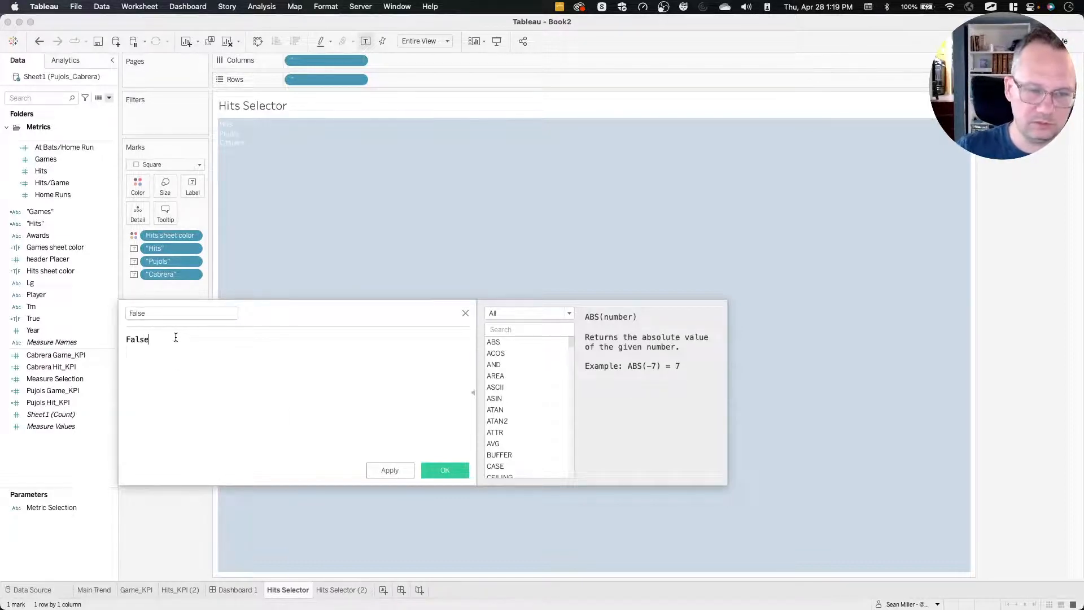
pyautogui.click(444, 469)
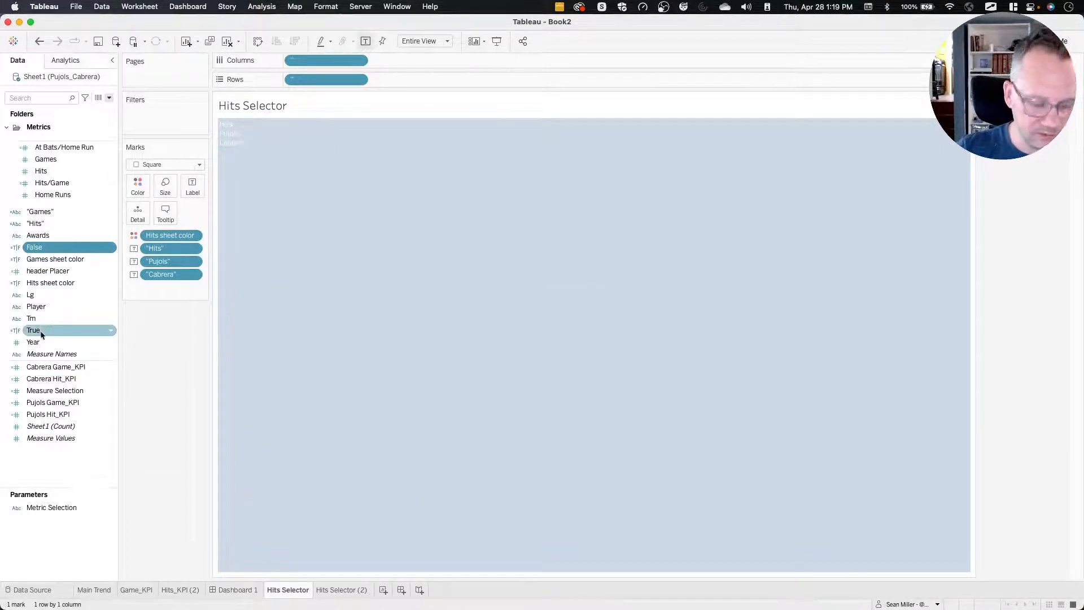
# Add the True and False fields to Detail on both the Hits Selector and Hits Selector (2) worksheets.
pyautogui.moveTo(61, 248); pyautogui.dragTo(135, 217)
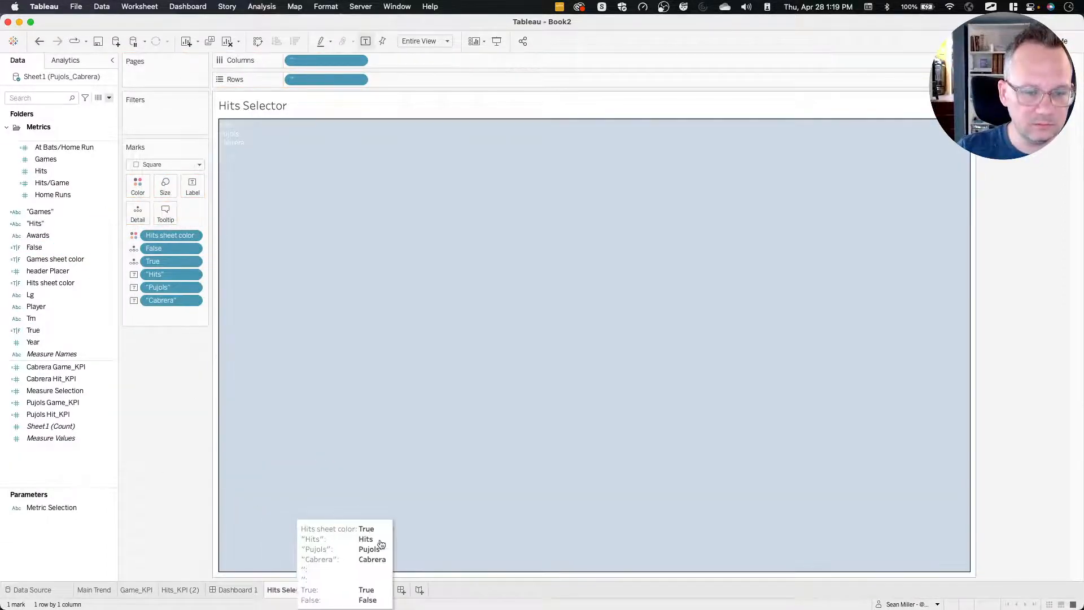
pyautogui.click(341, 590)
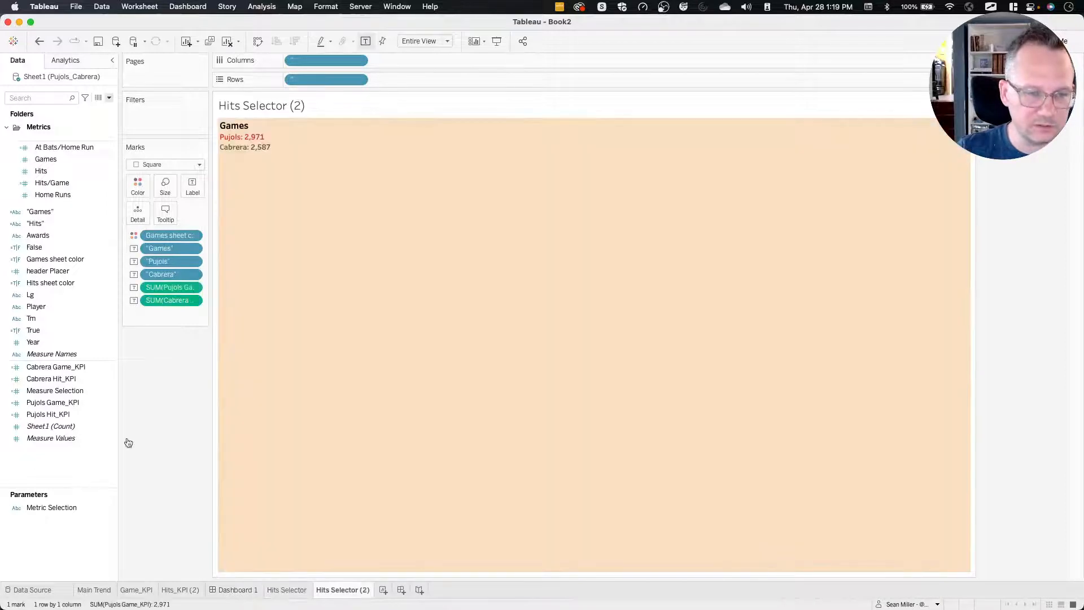
pyautogui.click(45, 331)
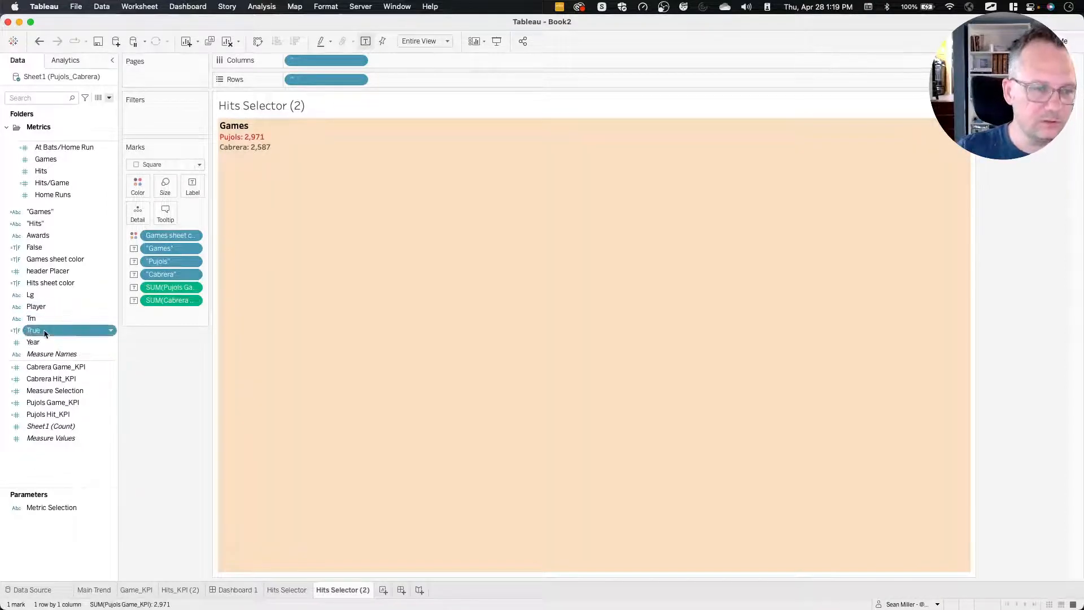
pyautogui.keyDown('super'); pyautogui.click(44, 247); pyautogui.keyUp('super')
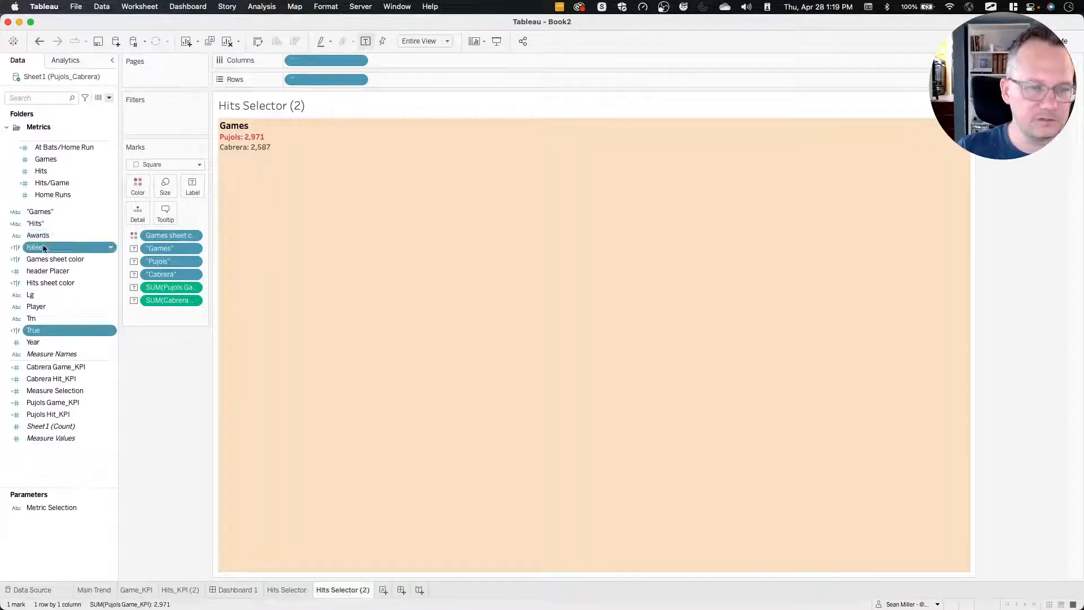
pyautogui.moveTo(44, 248); pyautogui.dragTo(137, 215)
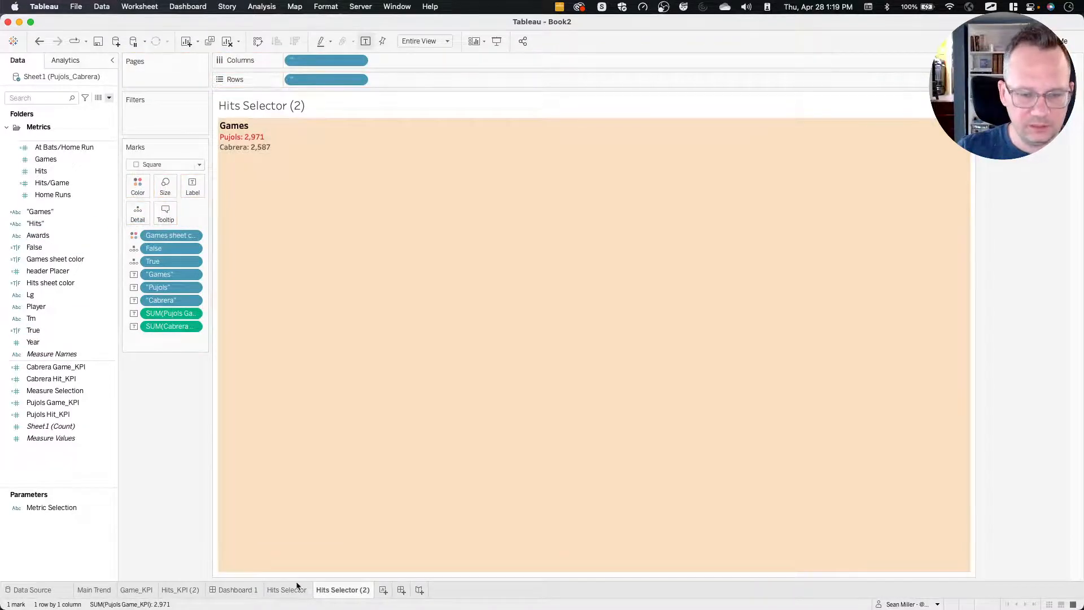
# Add a filter action on Dashboard 1 with only Hits Selector as its source sheet.
pyautogui.click(250, 590)
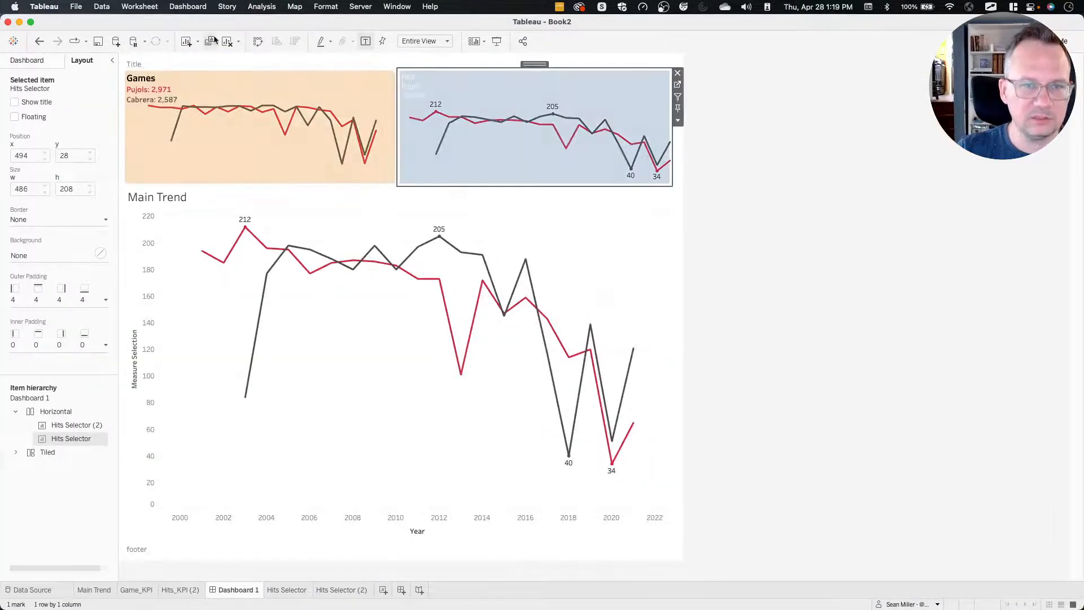
pyautogui.click(188, 6)
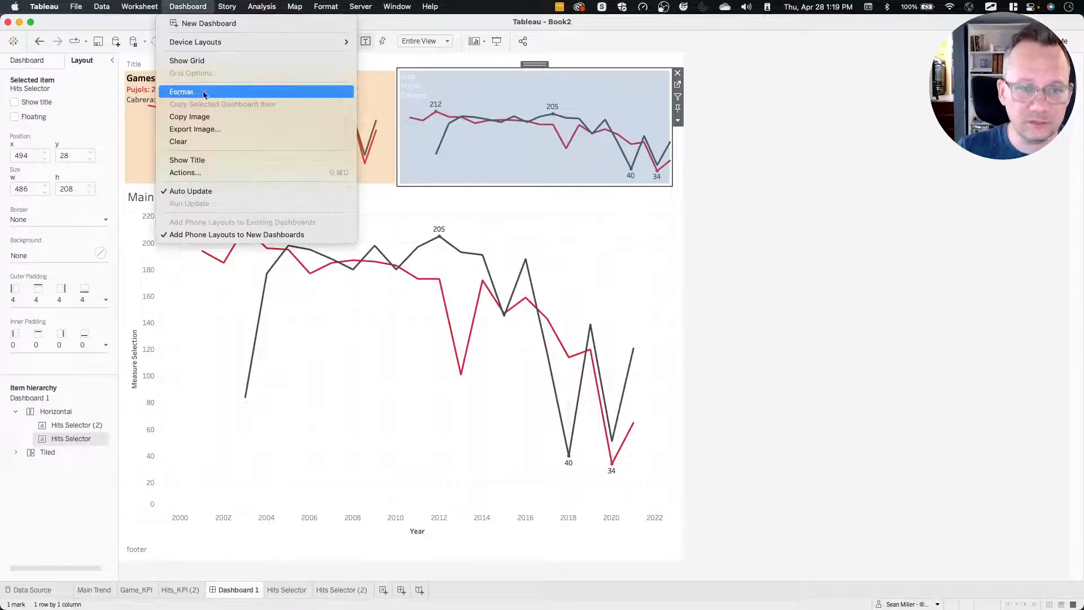
pyautogui.click(198, 173)
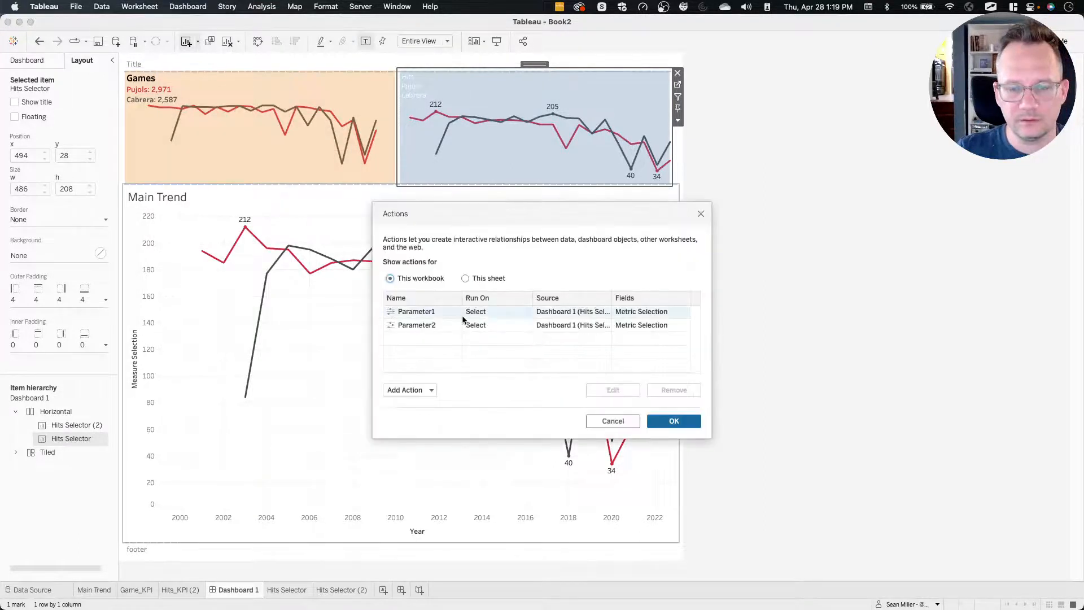
pyautogui.click(414, 391)
pyautogui.click(427, 318)
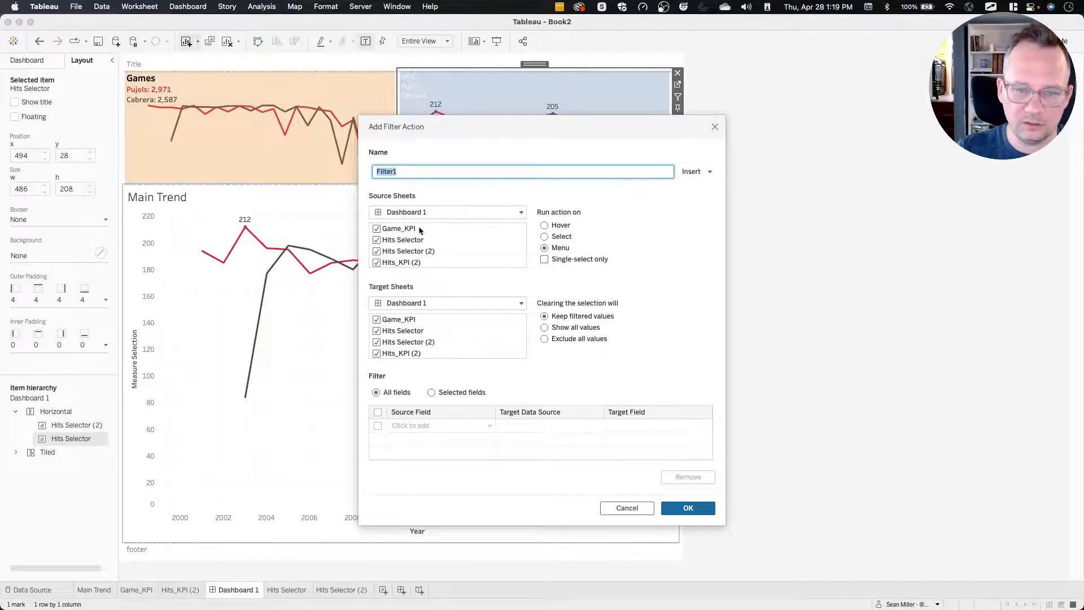
pyautogui.click(413, 228)
pyautogui.scroll(-1, 412, 229)
pyautogui.click(406, 232)
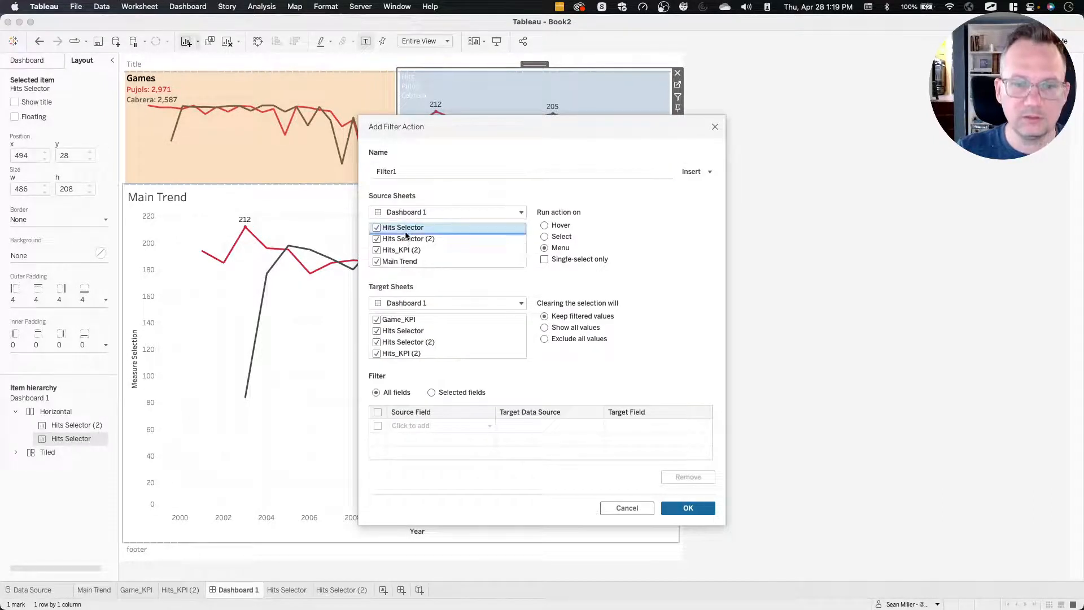
pyautogui.click(395, 262)
pyautogui.scroll(1, 427, 257)
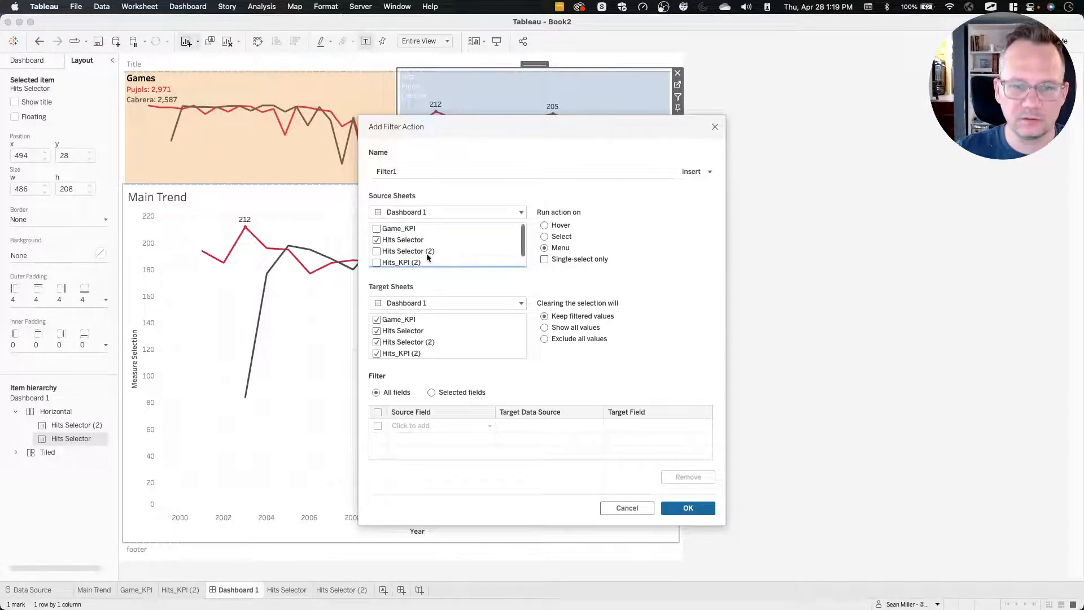
pyautogui.scroll(-1, 428, 257)
pyautogui.click(406, 239)
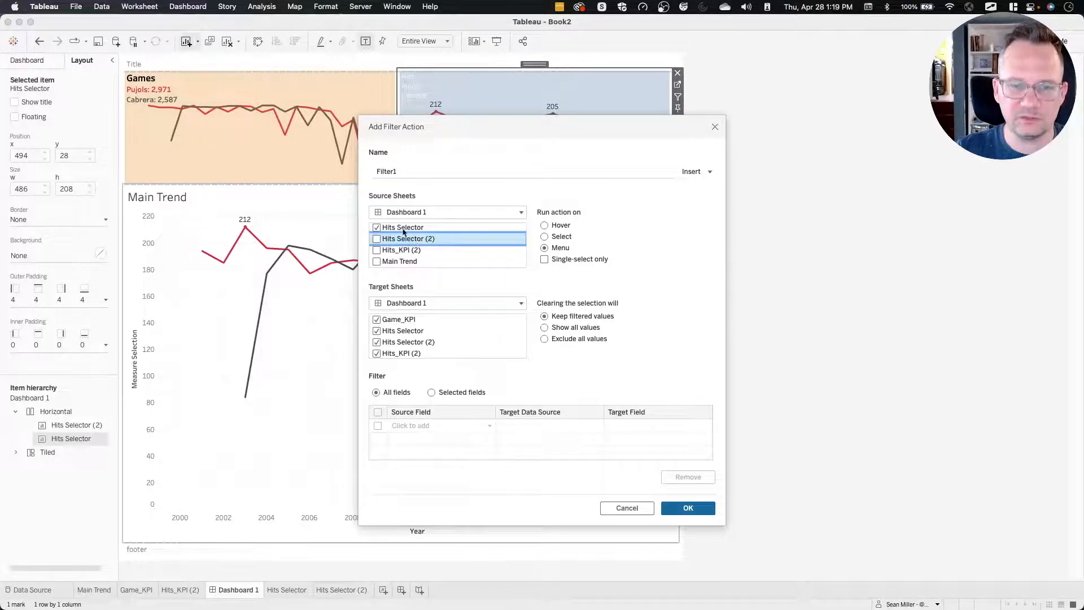
# Target the filter action at the Hits Selector worksheet itself and have it run on Select.
pyautogui.click(411, 305)
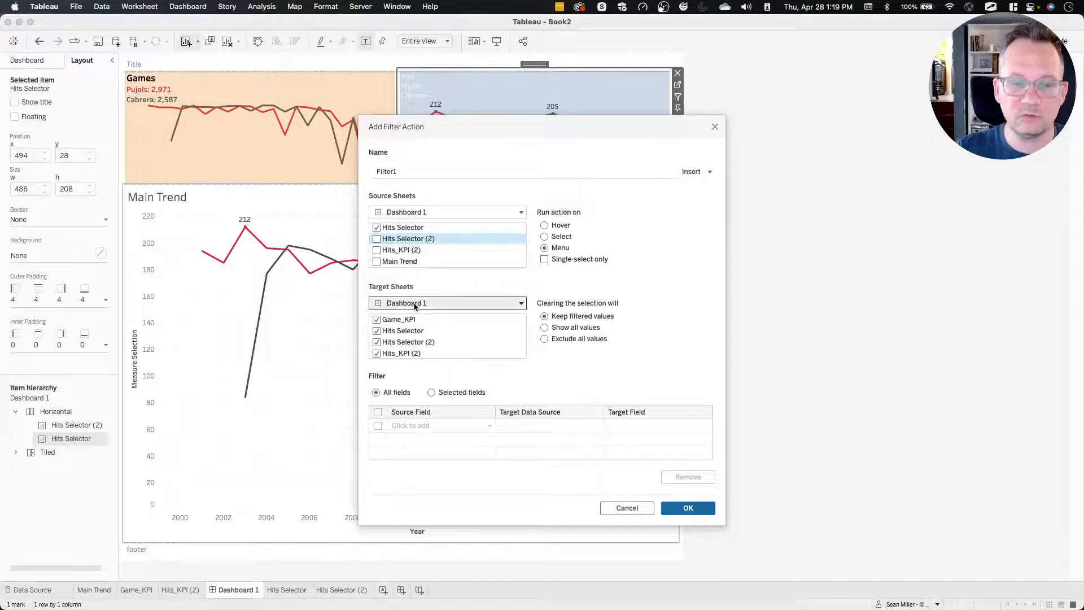
pyautogui.click(416, 353)
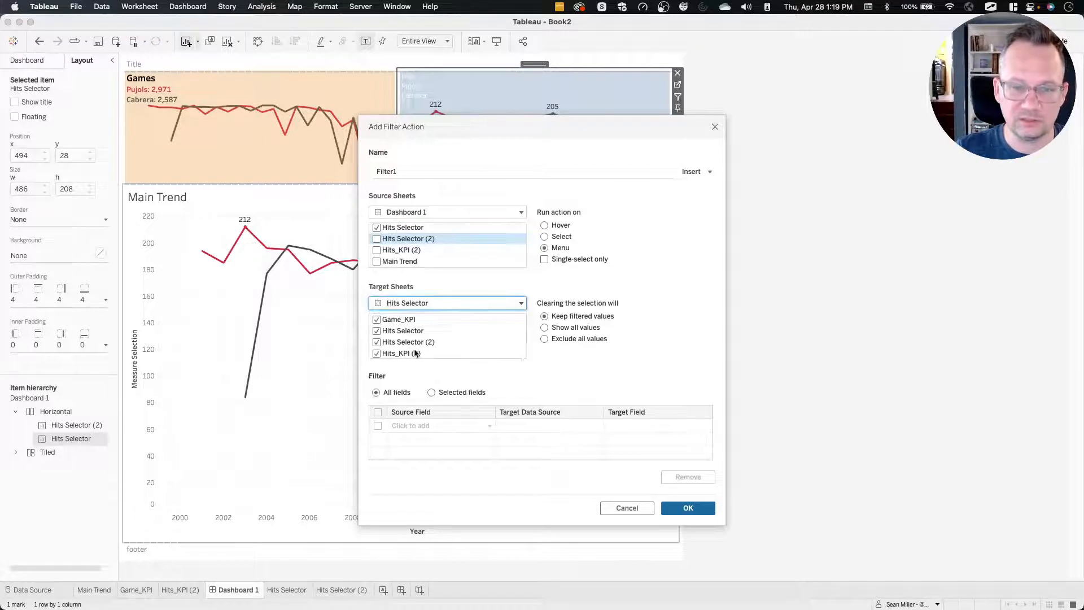
pyautogui.click(554, 237)
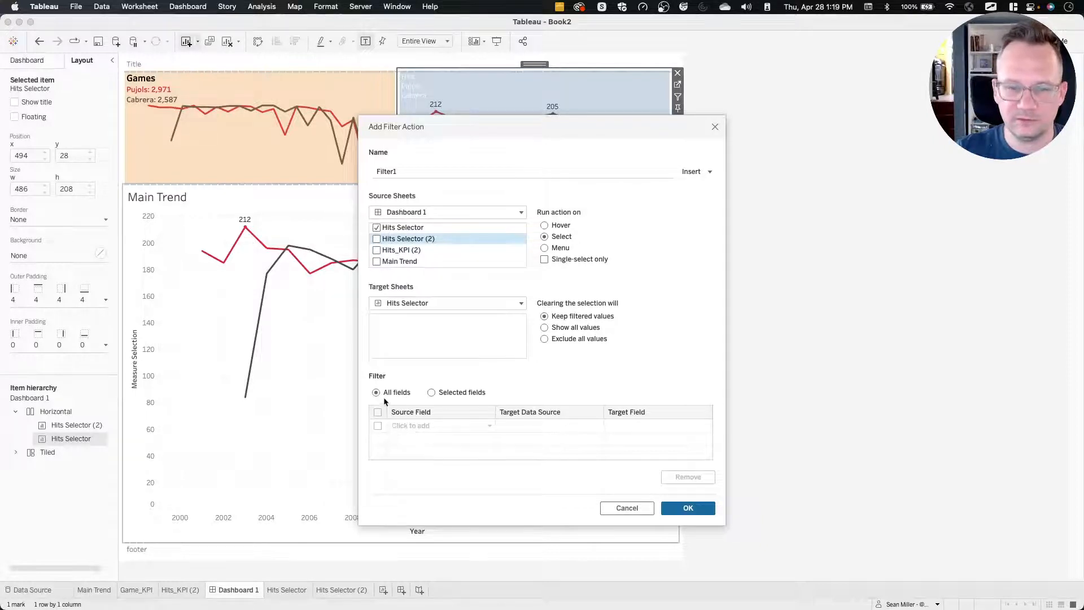
# Filter on selected fields, mapping source field True to target field False, and save the Hits Selector filter action.
pyautogui.click(433, 396)
pyautogui.click(410, 427)
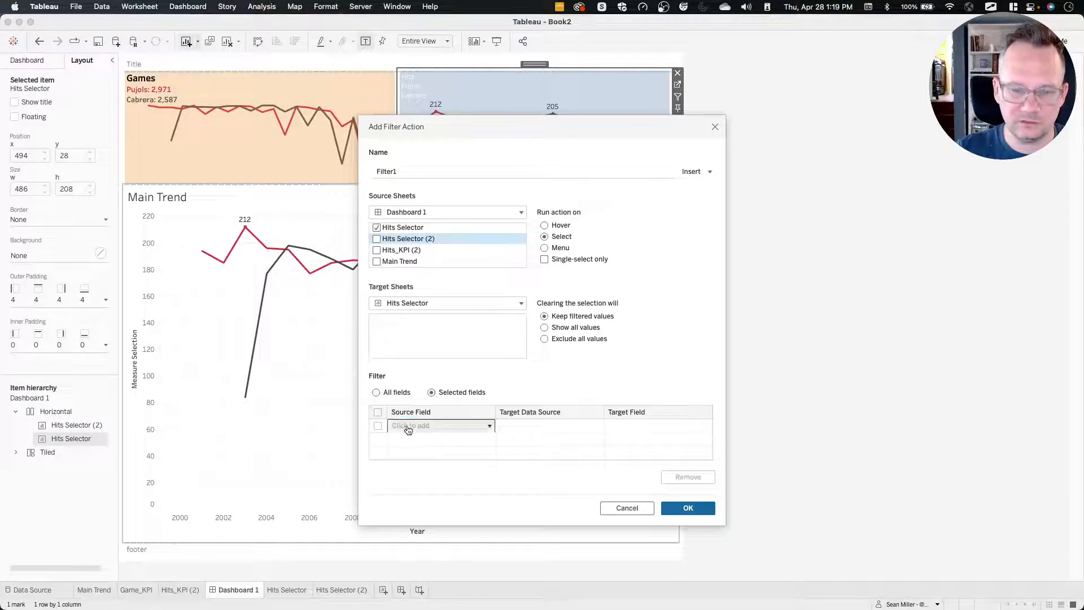
pyautogui.write('tru')
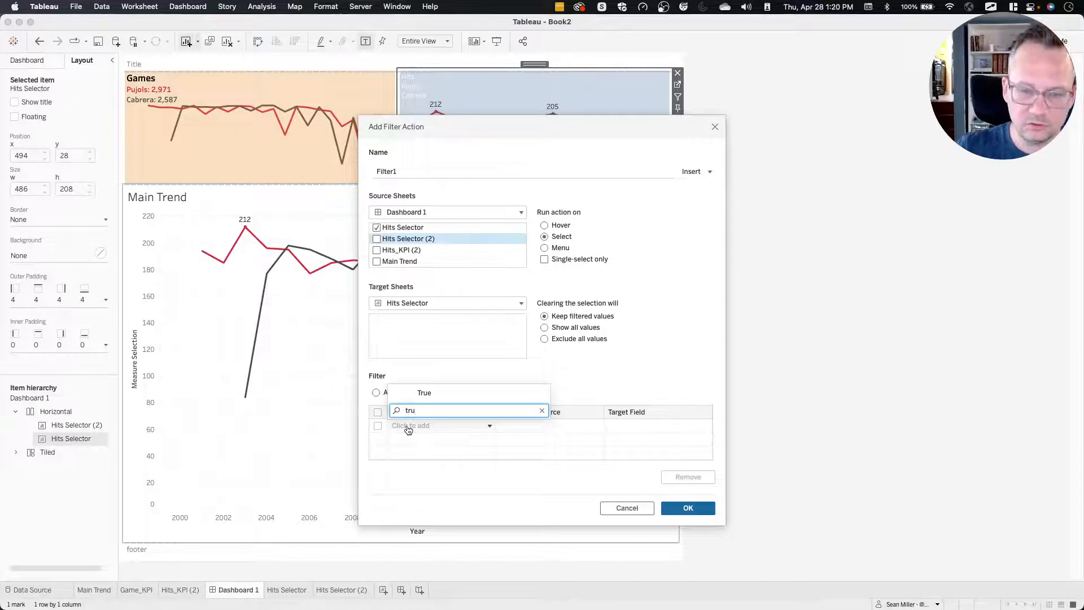
pyautogui.click(430, 394)
pyautogui.click(649, 430)
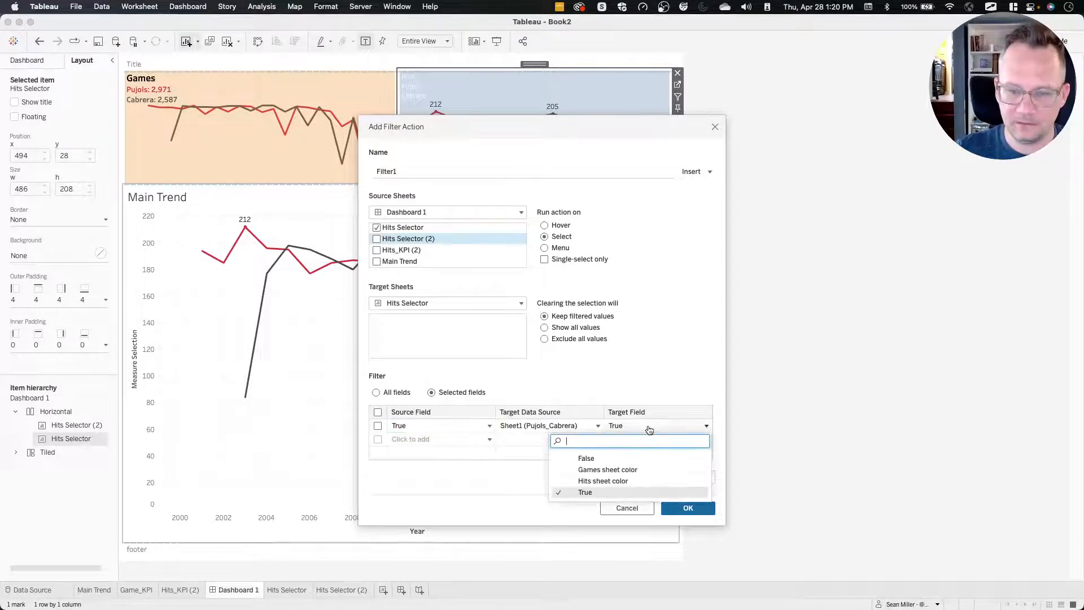
pyautogui.click(609, 457)
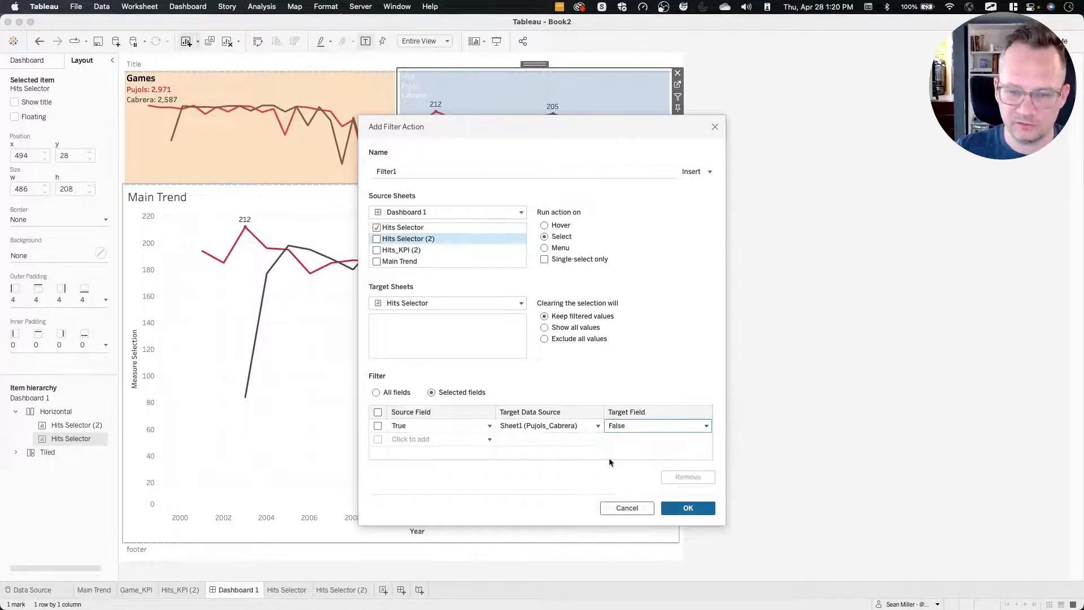
pyautogui.click(690, 509)
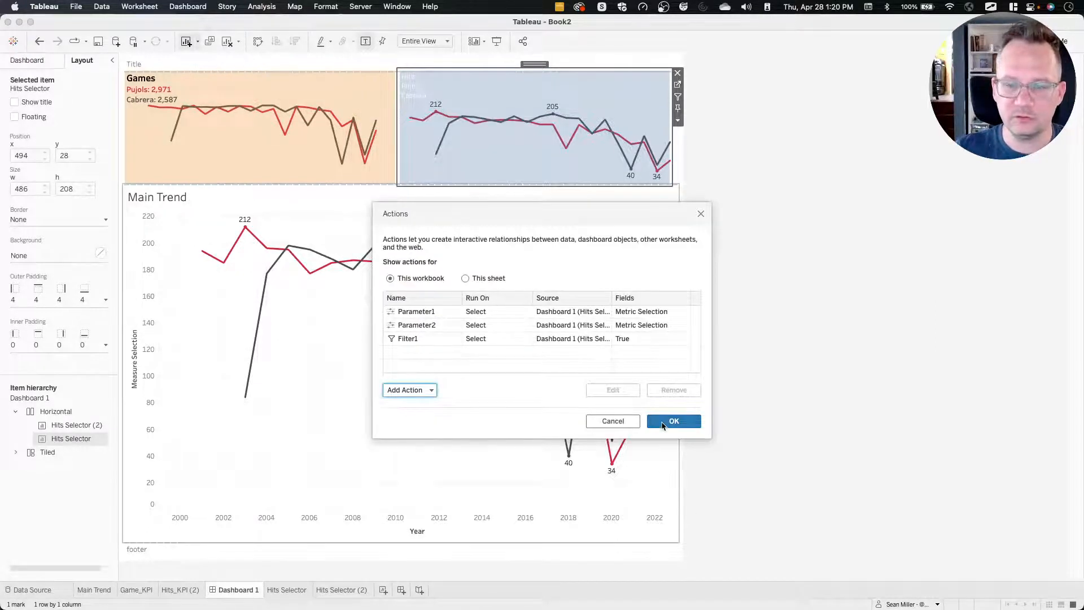
# Add a second filter action on Dashboard 1 with only Hits Selector (2) as its source sheet.
pyautogui.click(416, 393)
pyautogui.click(434, 318)
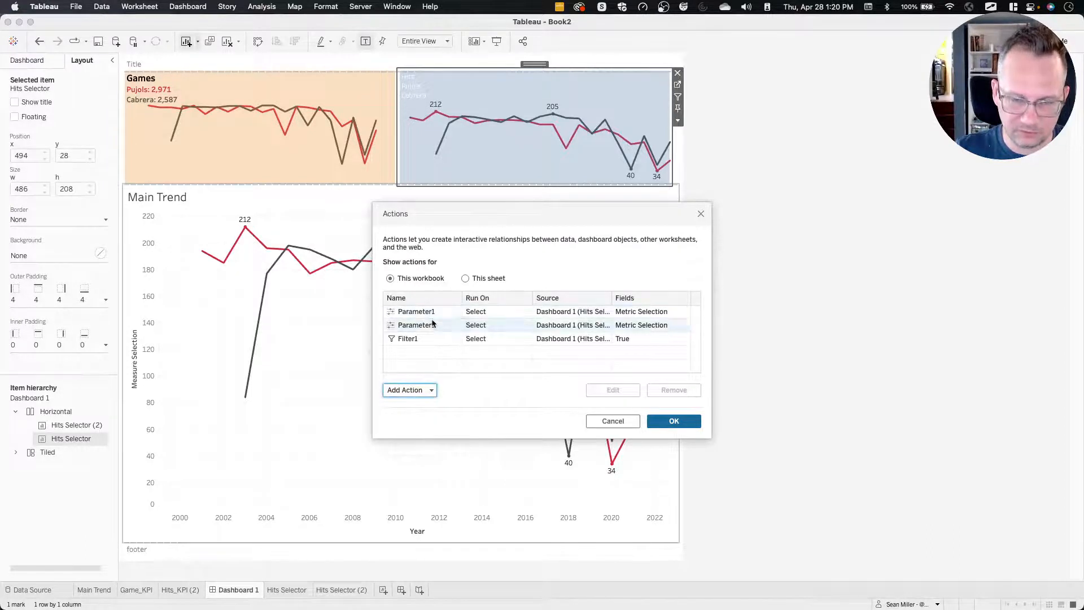
pyautogui.click(397, 233)
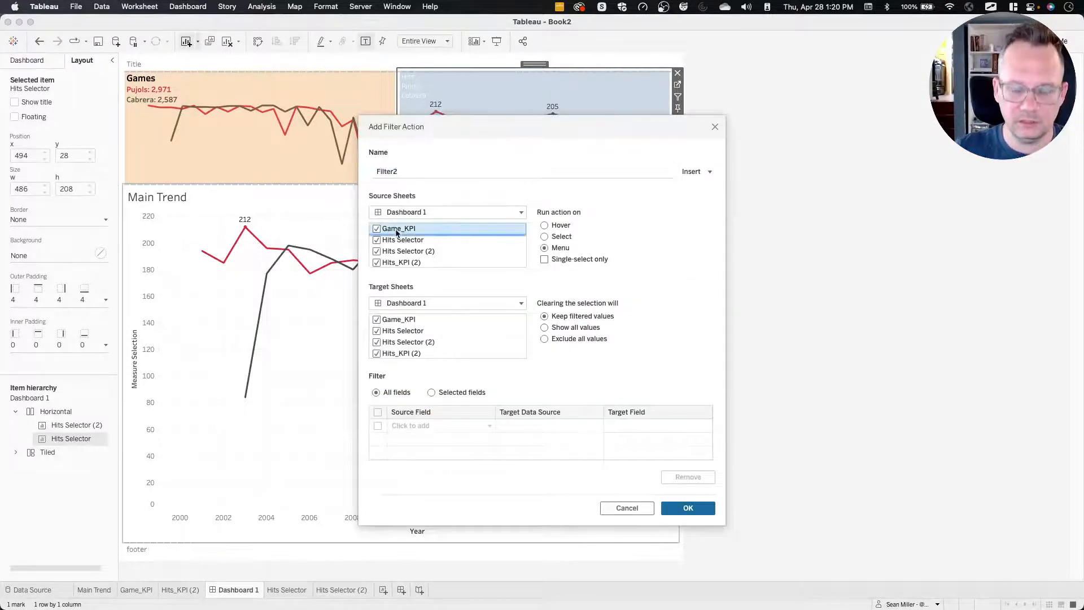
pyautogui.scroll(-1, 396, 233)
pyautogui.click(396, 234)
pyautogui.click(397, 238)
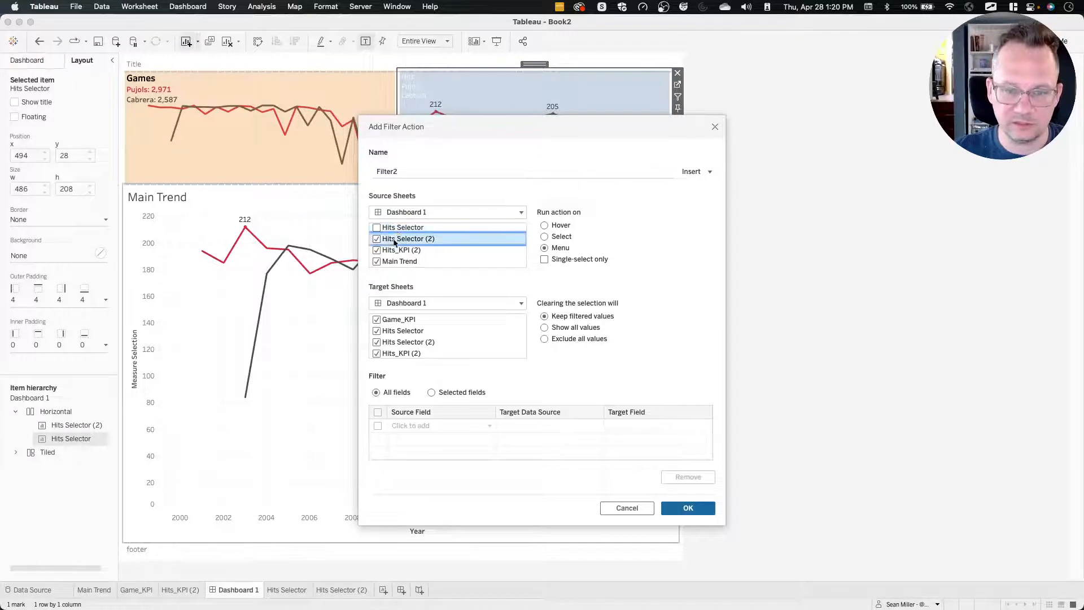
pyautogui.click(395, 250)
pyautogui.click(389, 262)
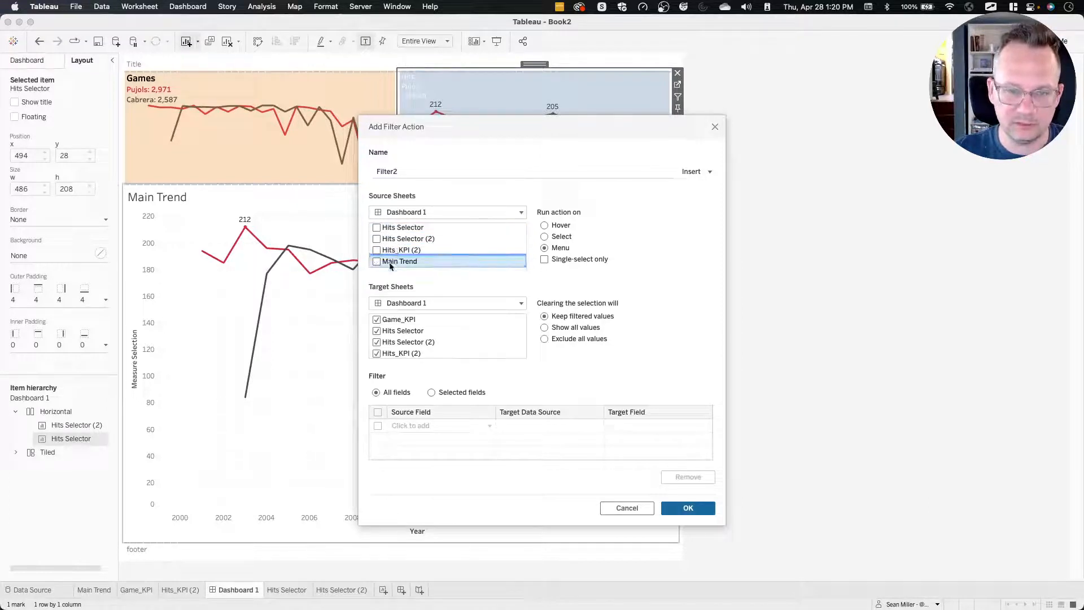
pyautogui.click(412, 240)
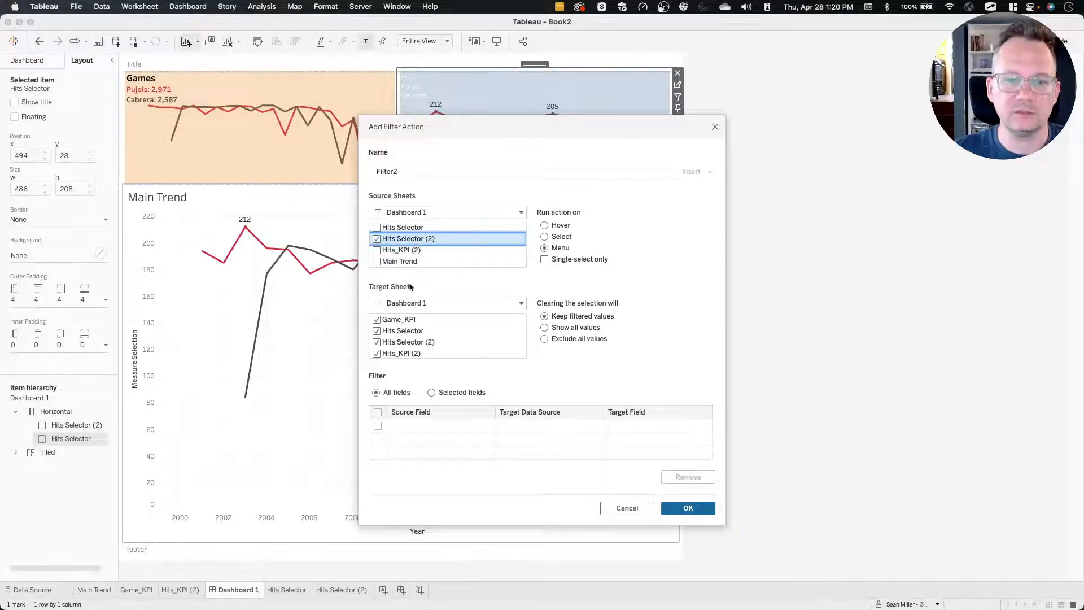
pyautogui.click(406, 319)
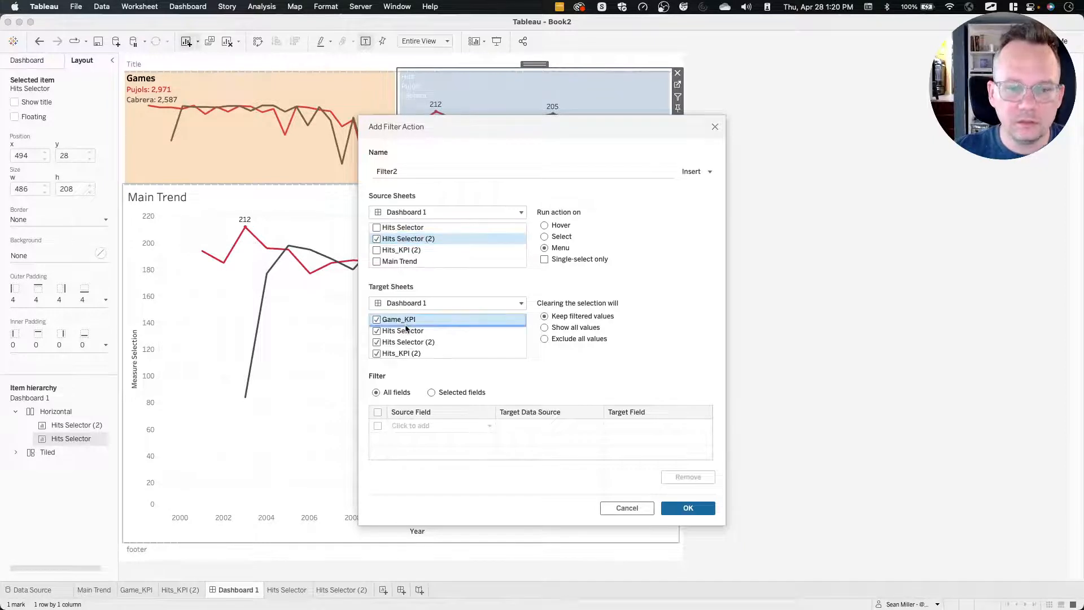
pyautogui.scroll(-2, 405, 327)
pyautogui.scroll(2, 406, 331)
pyautogui.click(405, 333)
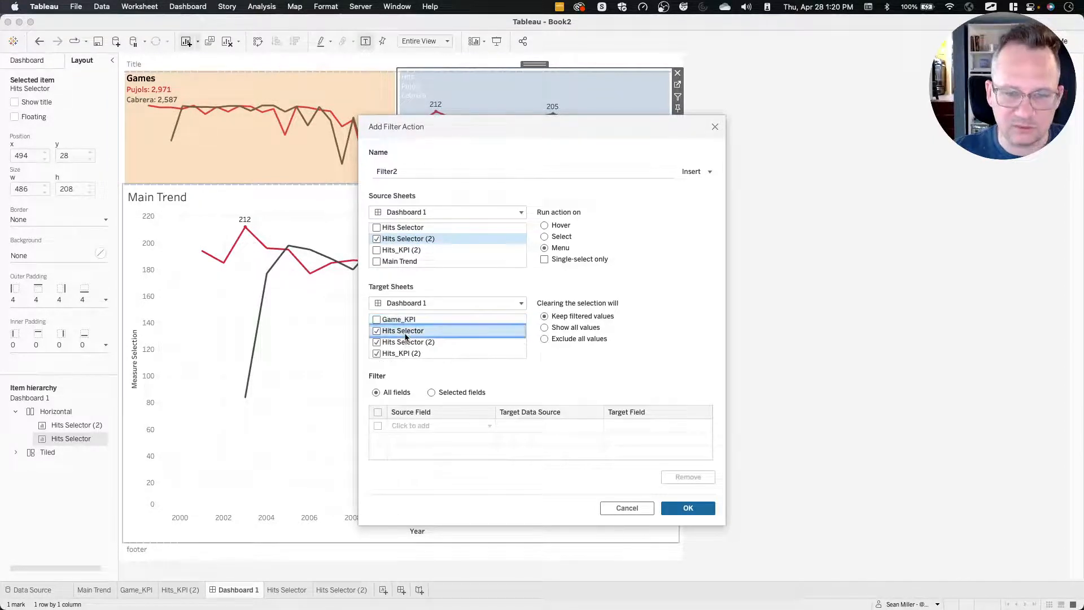
pyautogui.scroll(-1, 405, 336)
pyautogui.click(402, 342)
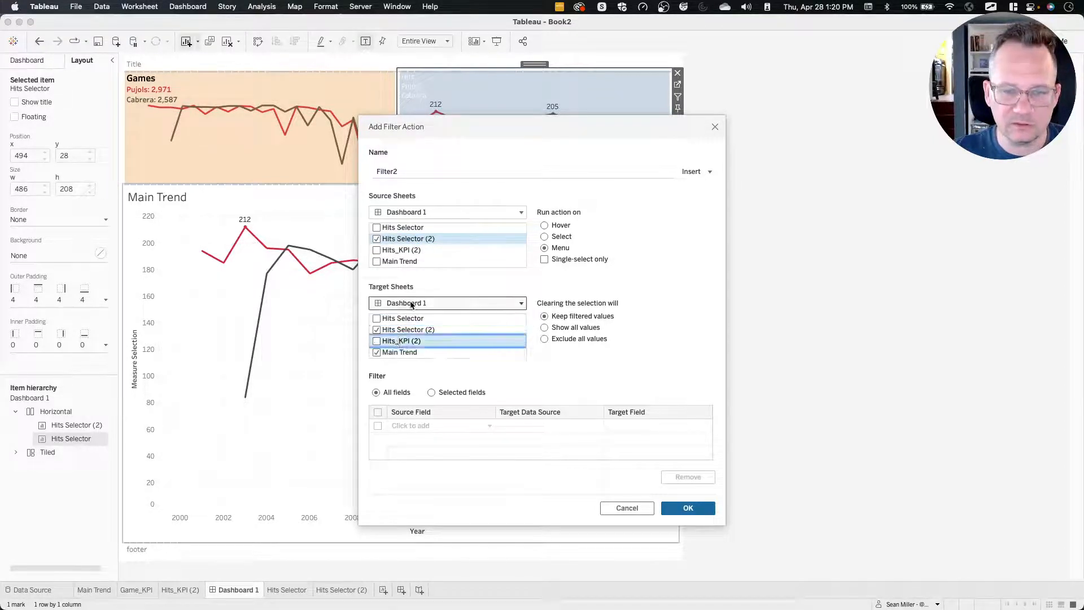
# Target the second filter action at the Hits Selector (2) worksheet and have it run on Select.
pyautogui.click(411, 303)
pyautogui.click(418, 364)
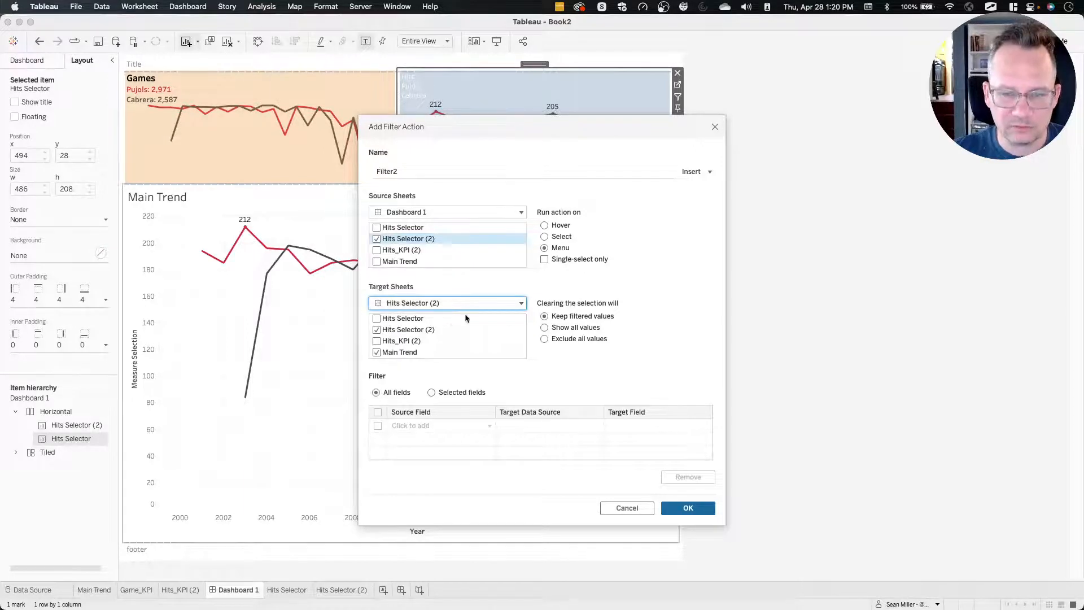
pyautogui.click(563, 239)
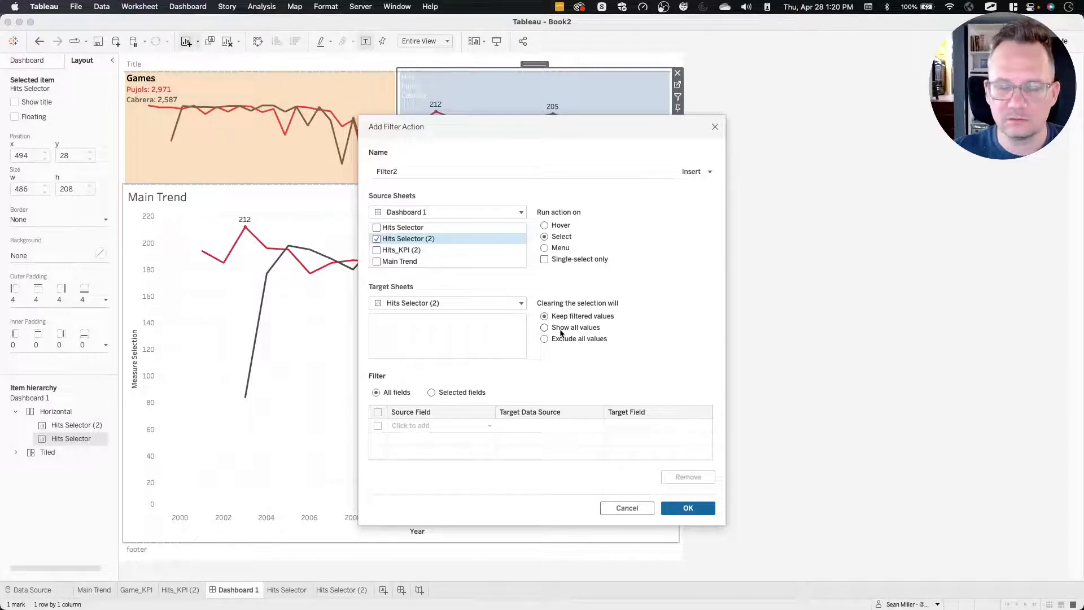
# Filter on selected fields, mapping source field True to target field False, and save the Hits Selector (2) filter action.
pyautogui.click(446, 393)
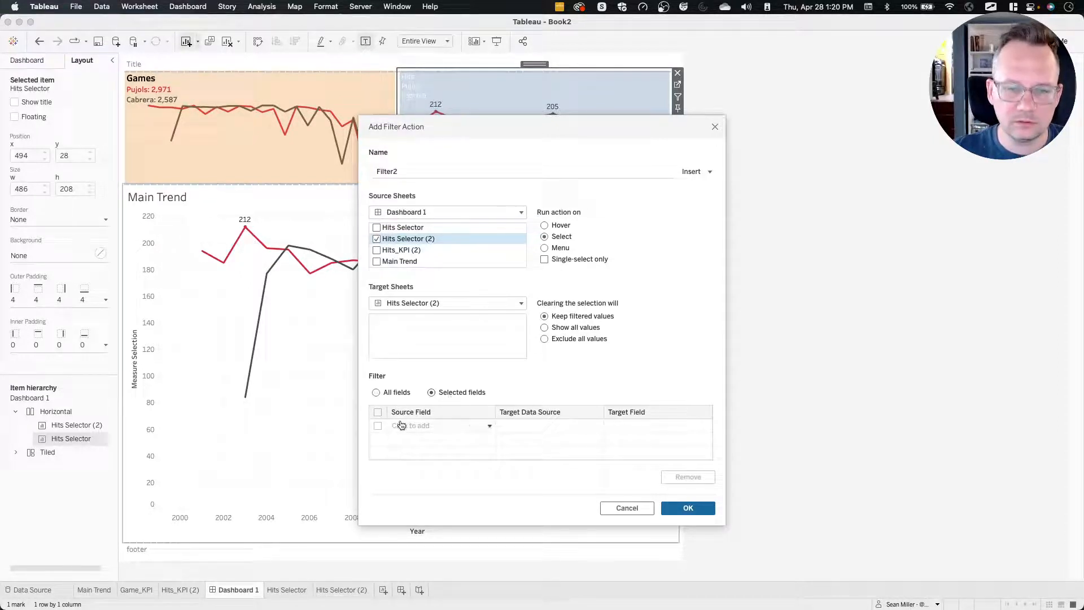
pyautogui.click(402, 425)
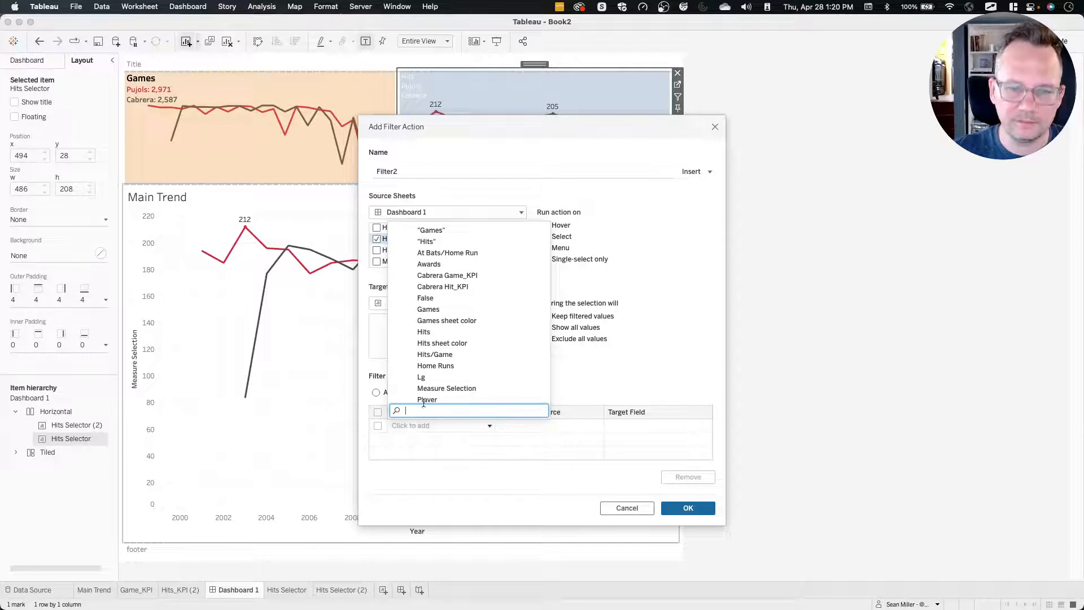
pyautogui.scroll(-3, 472, 367)
pyautogui.click(443, 370)
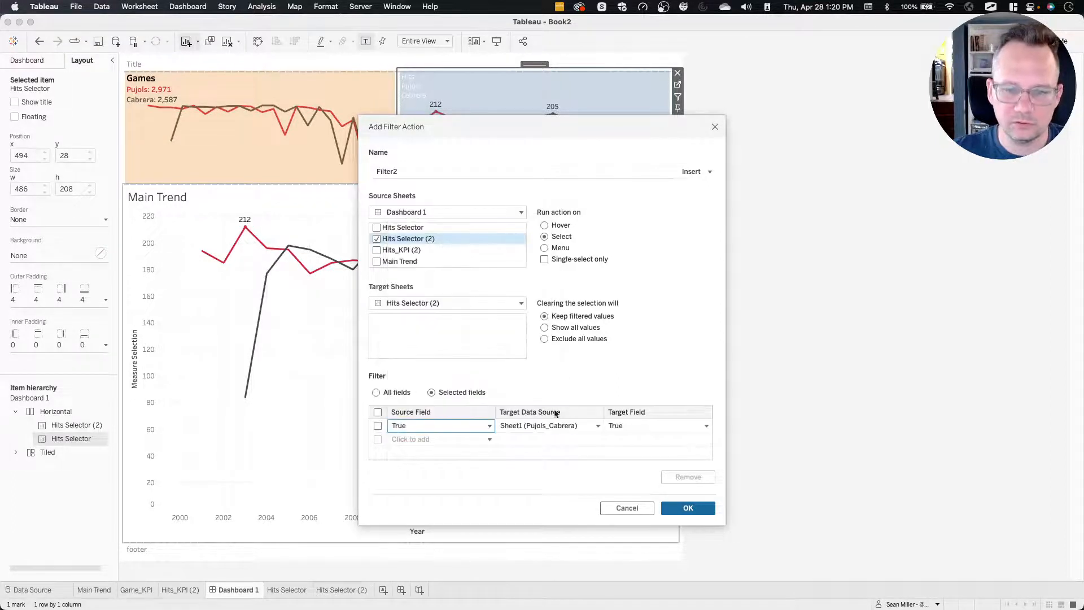
pyautogui.click(649, 426)
pyautogui.click(591, 460)
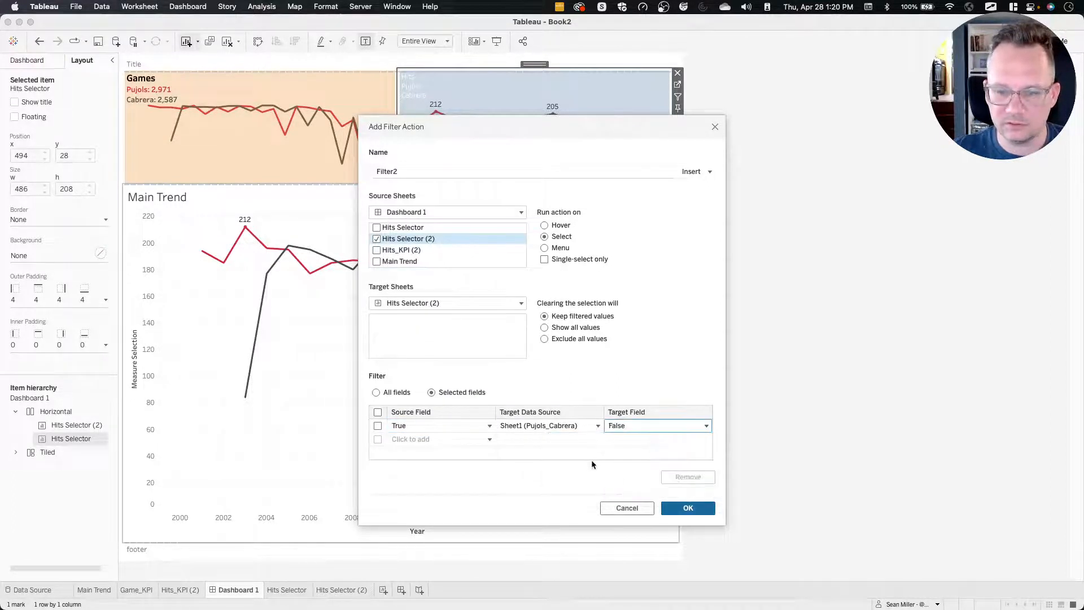
pyautogui.click(688, 508)
pyautogui.click(676, 422)
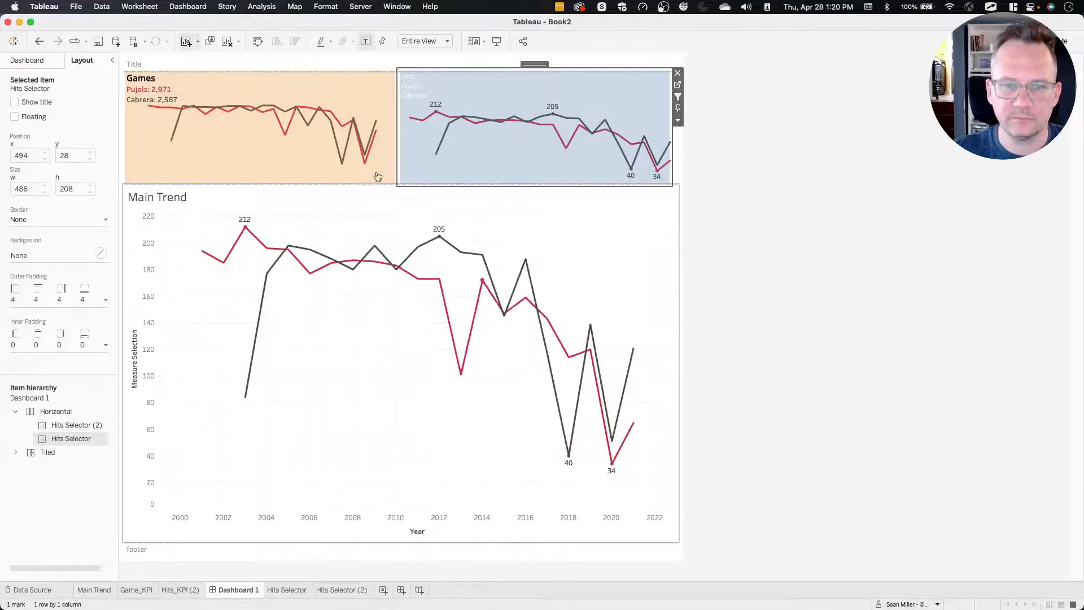
# Test the new filter action by selecting the Hits KPI card on the dashboard.
pyautogui.click(513, 167)
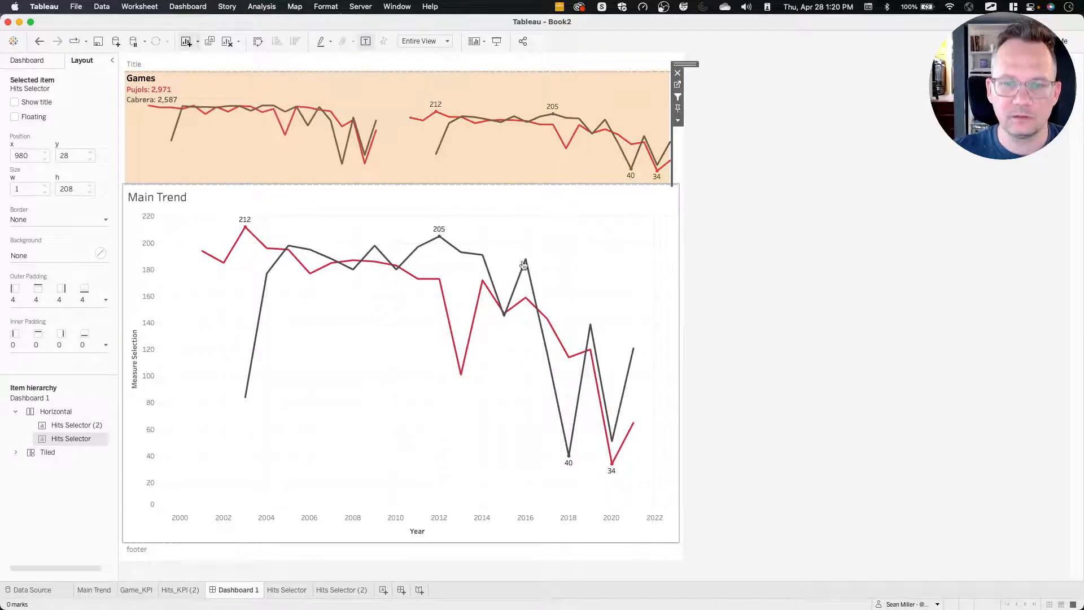
pyautogui.click(584, 151)
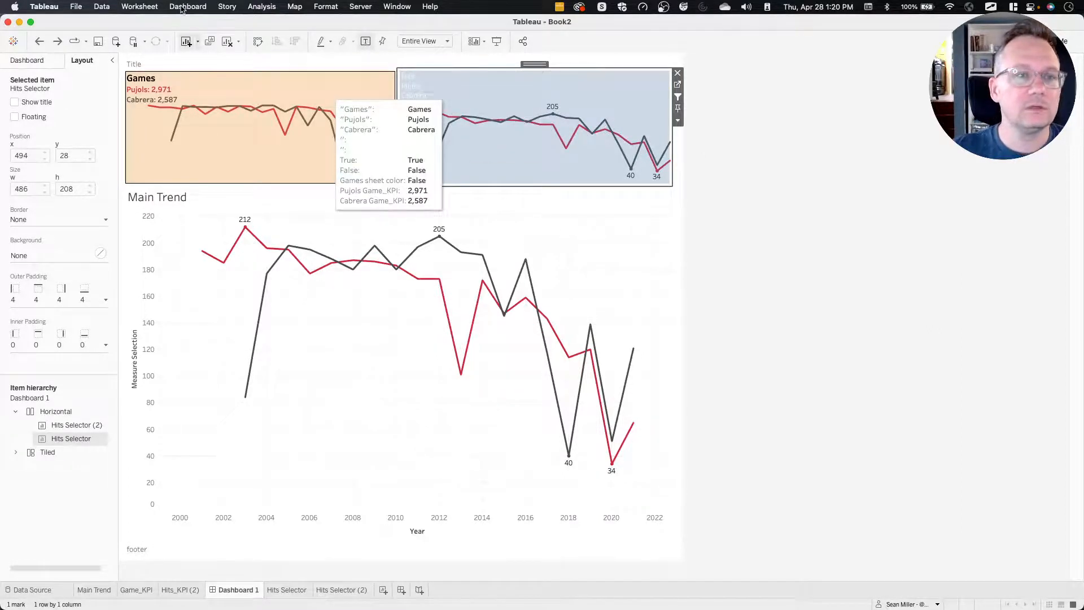
# Edit the Filter1 dashboard action so that clearing the selection shows all values.
pyautogui.click(186, 7)
pyautogui.click(198, 173)
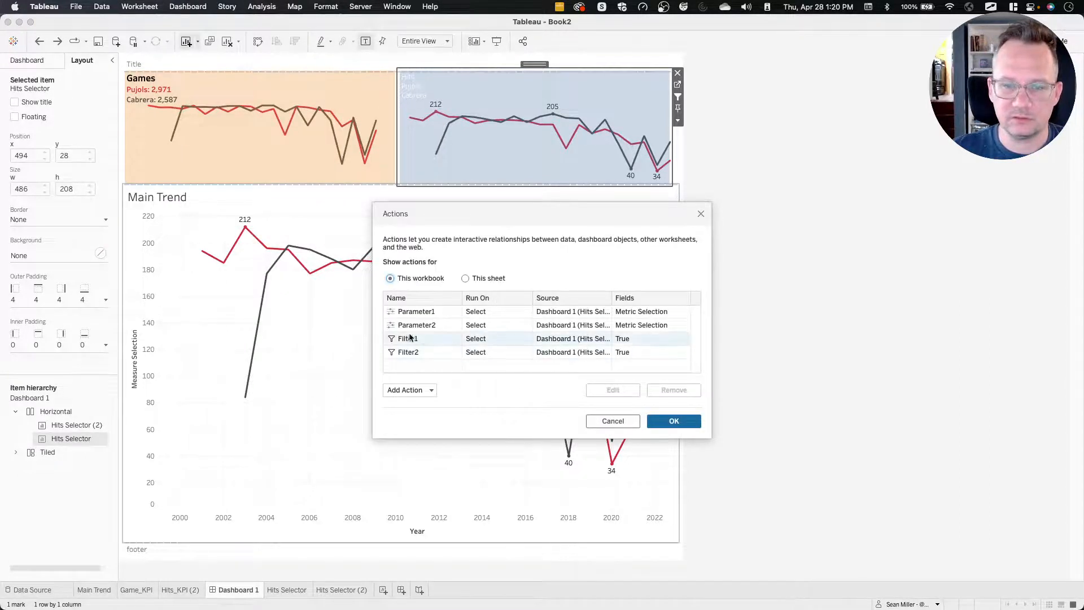
pyautogui.click(409, 339)
pyautogui.doubleClick(409, 339)
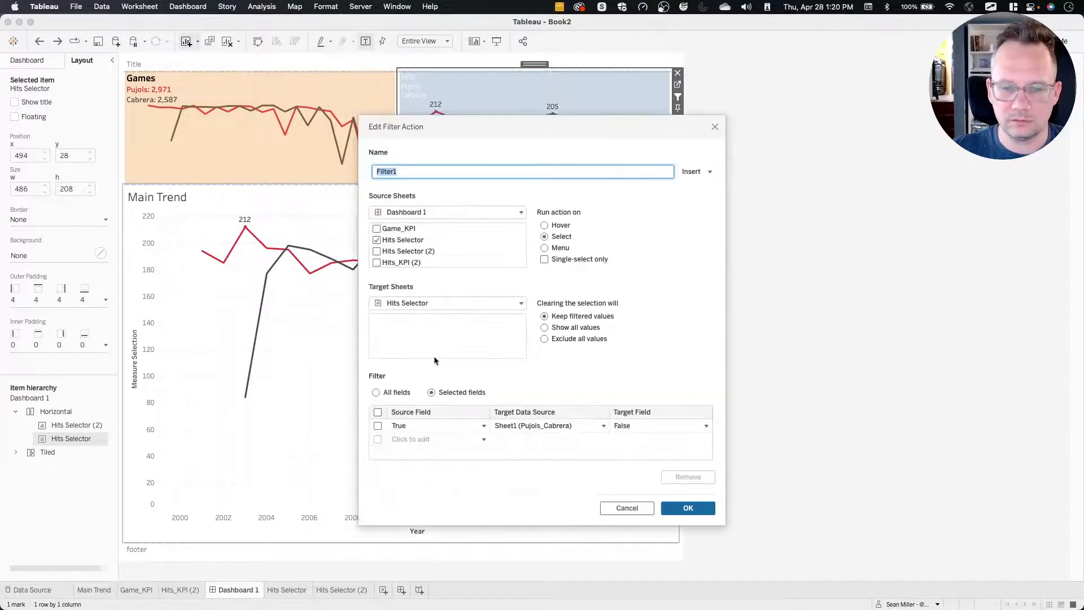
pyautogui.click(546, 328)
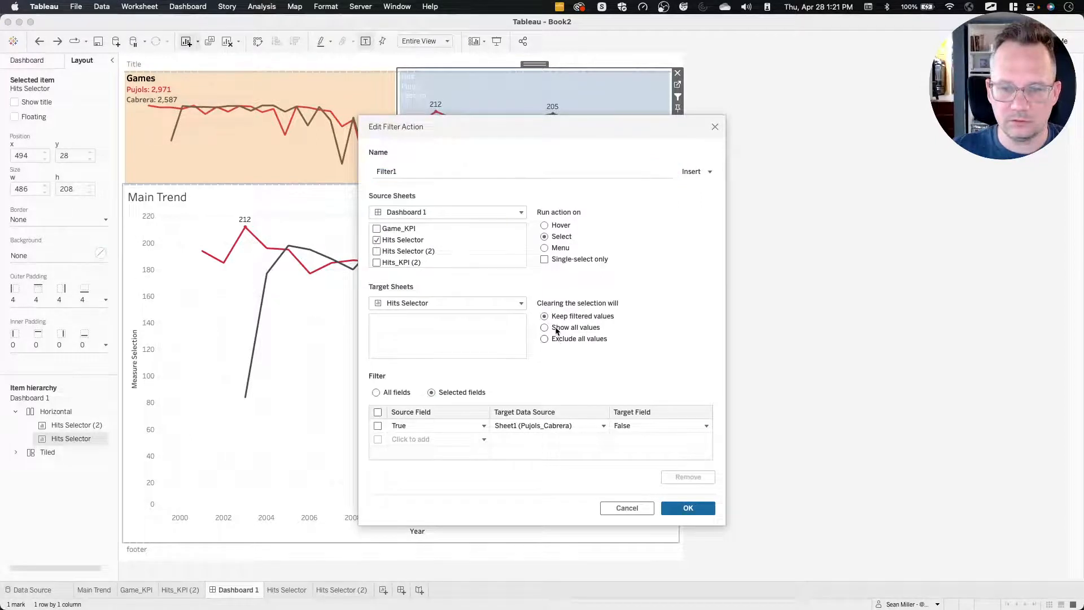
pyautogui.click(686, 507)
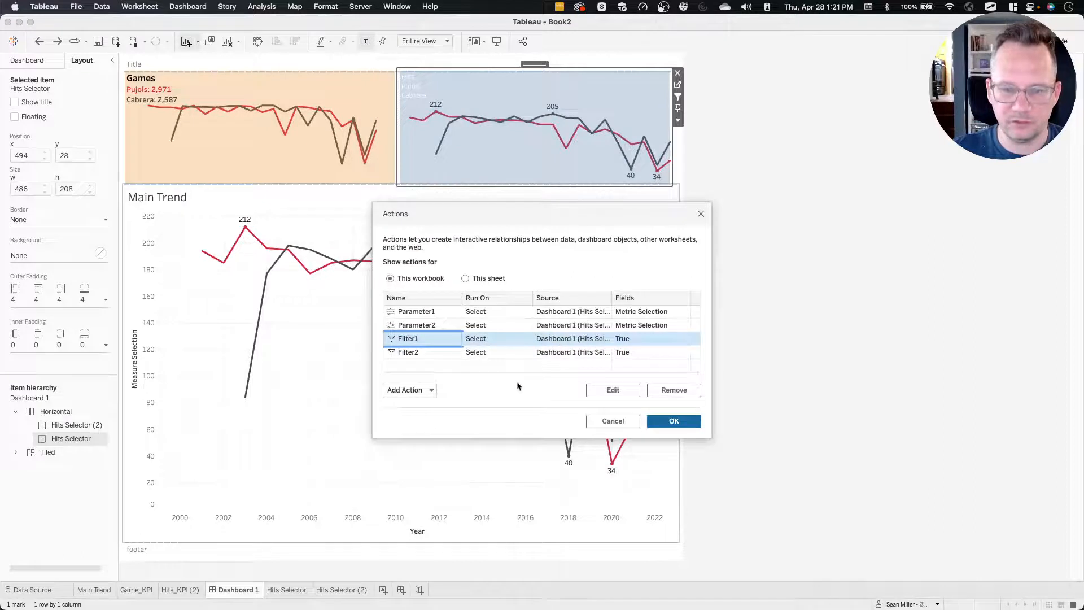
# Edit the Filter2 action so that clearing the selection shows all values, and apply the action changes to the dashboard.
pyautogui.click(410, 352)
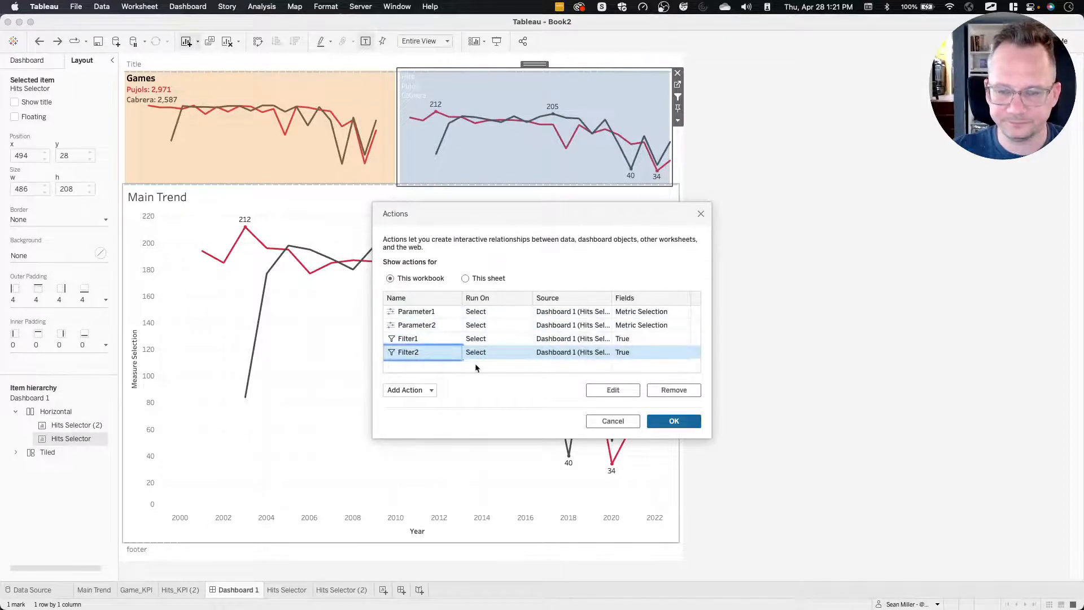
pyautogui.doubleClick(441, 353)
pyautogui.click(564, 333)
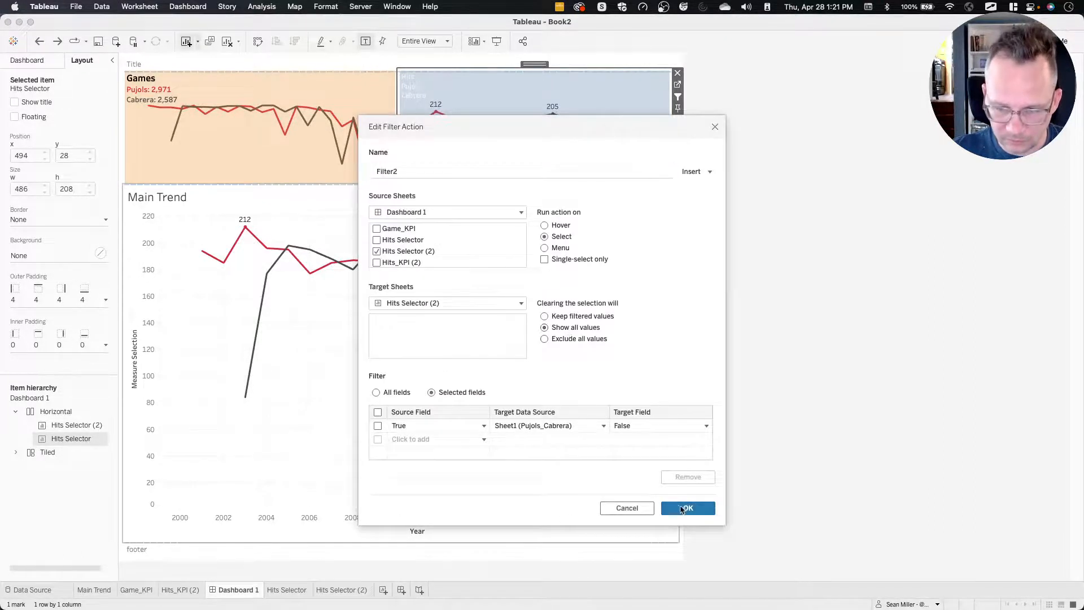
pyautogui.click(681, 506)
pyautogui.click(667, 424)
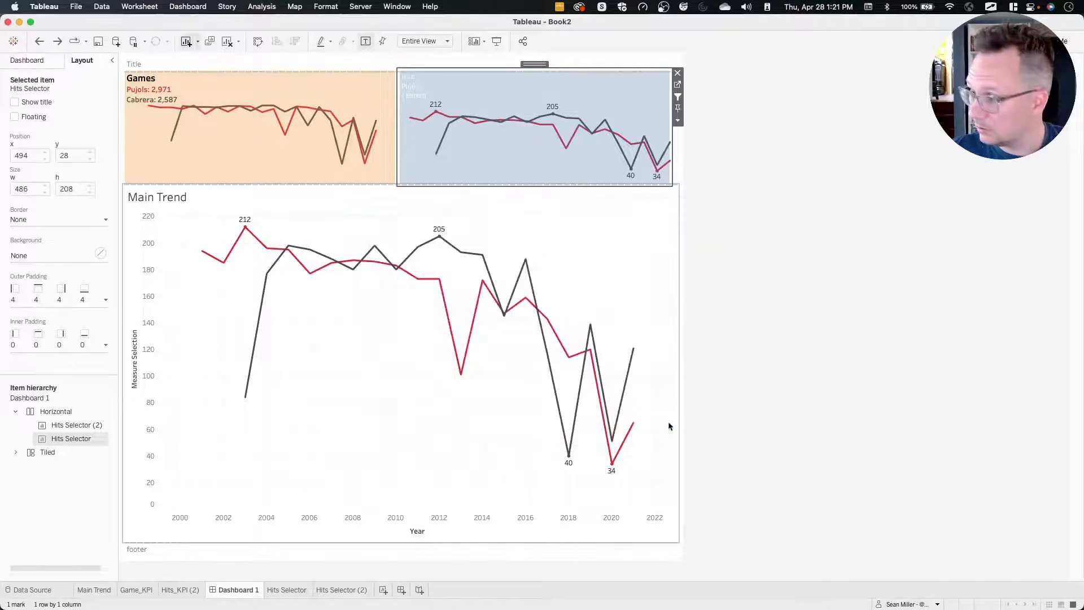
# Test the metric switching and auto-deselection by alternately selecting the Games and Hits KPI cards.
pyautogui.click(295, 156)
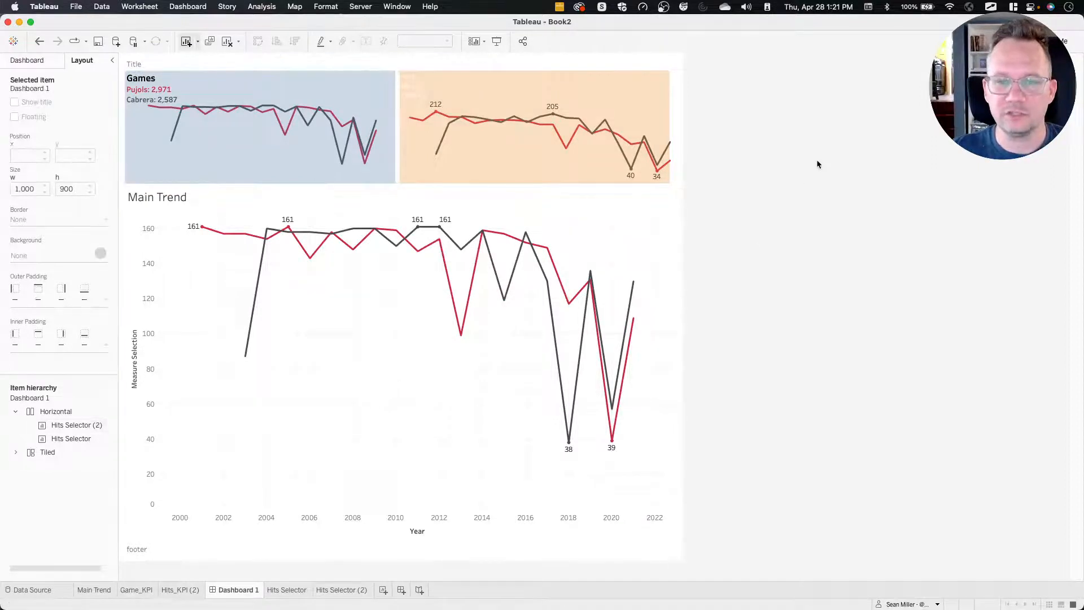
pyautogui.click(496, 164)
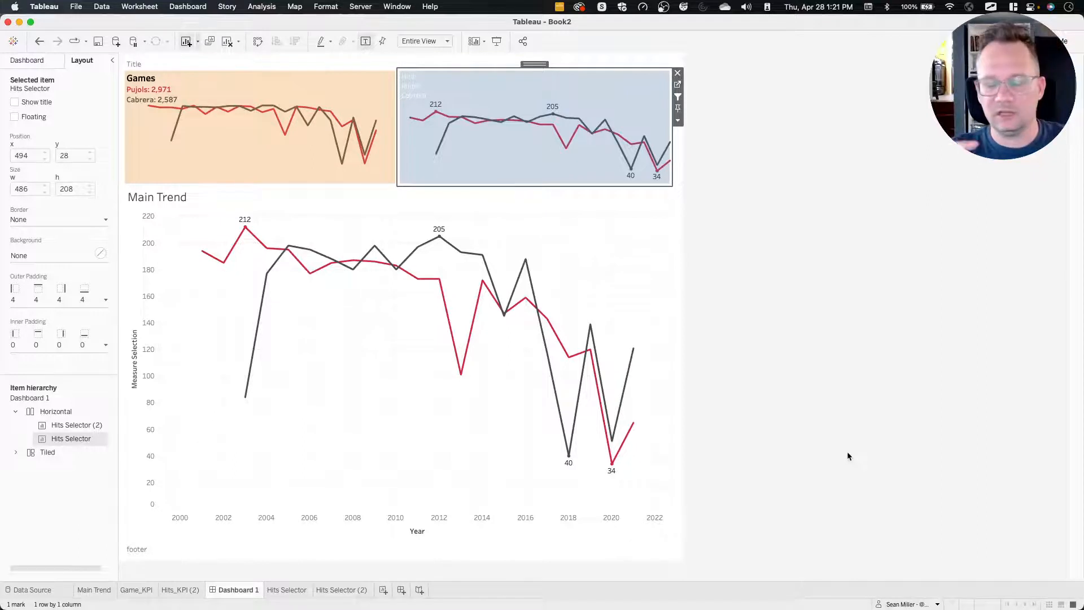
pyautogui.click(242, 166)
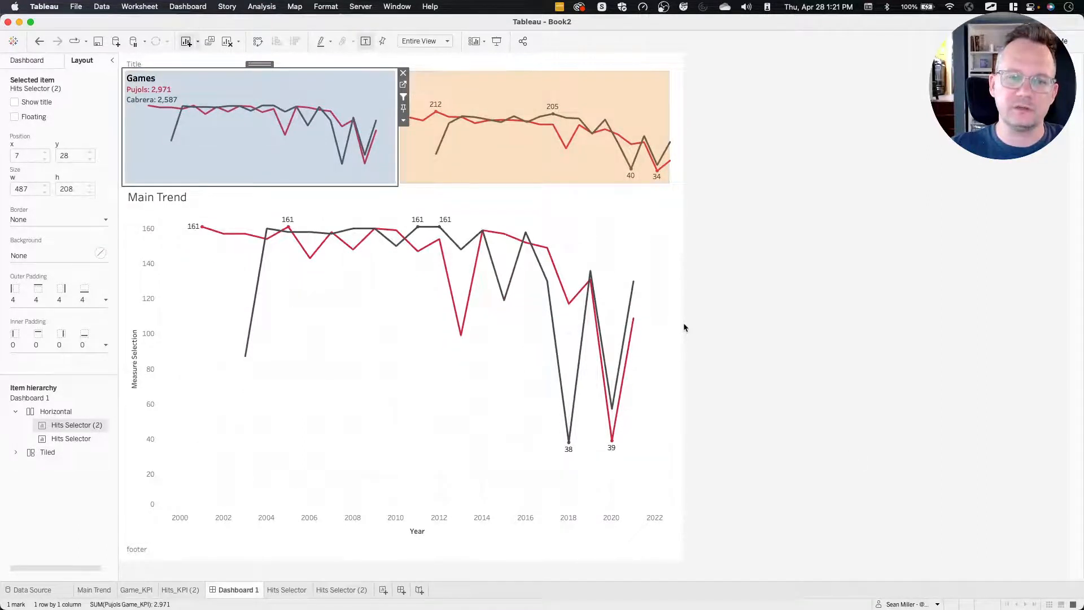
pyautogui.click(485, 170)
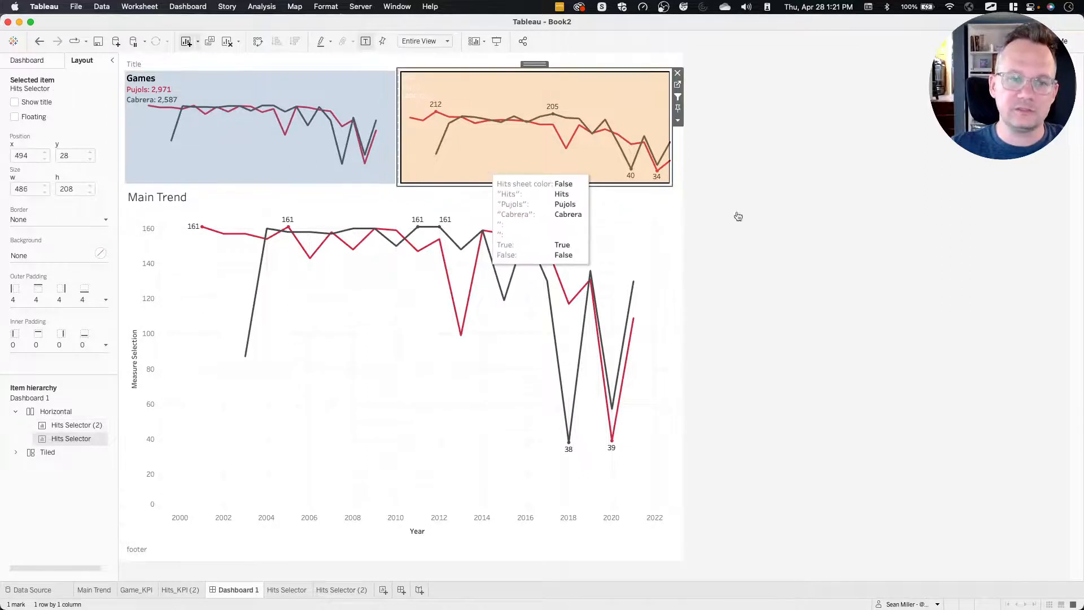